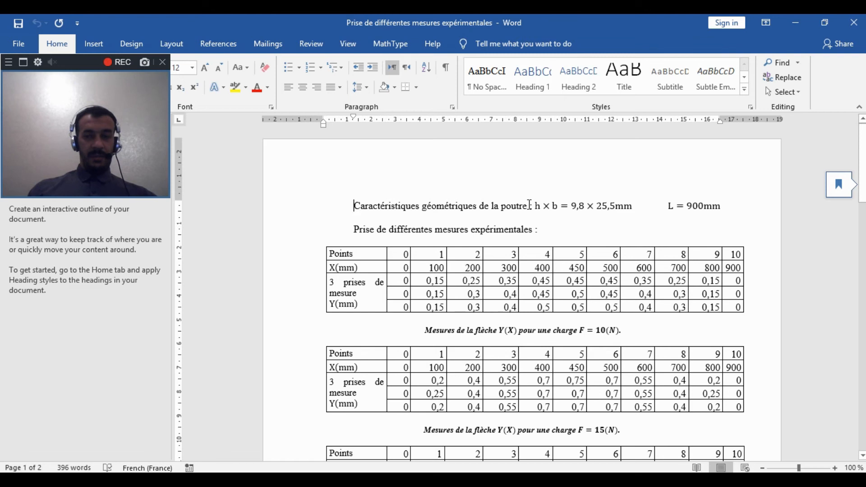
Step: Examine the beam's h × b section and length L, the deflection tables for each load, and the mid-beam column of the first table
{"action": "left_click", "coordinate": [540, 220]}
{"action": "left_click", "coordinate": [540, 211]}
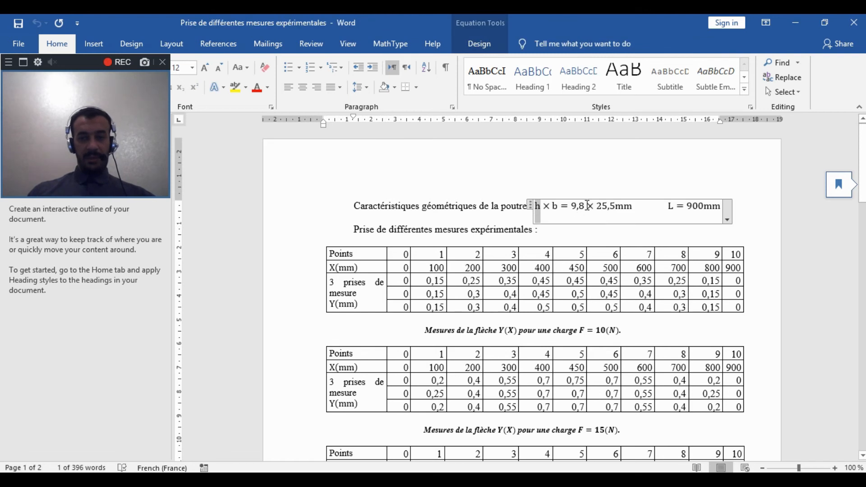
{"action": "double_click", "coordinate": [555, 205]}
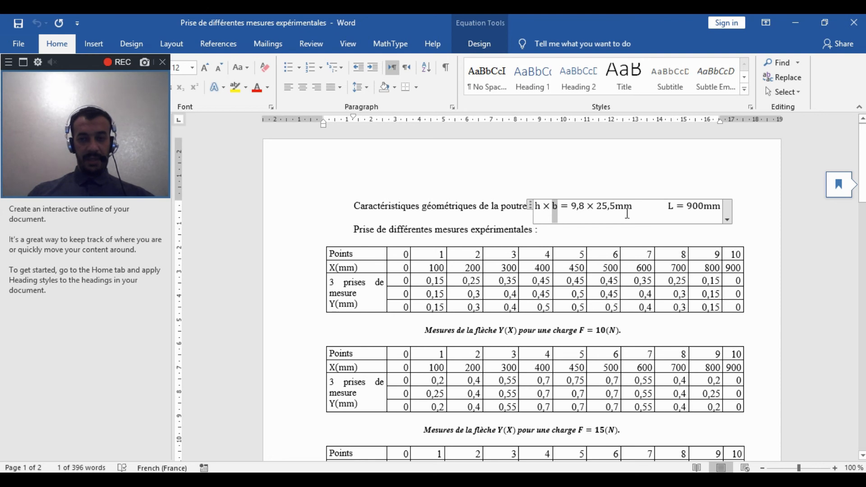
{"action": "left_click_drag", "start_coordinate": [669, 208], "coordinate": [719, 205]}
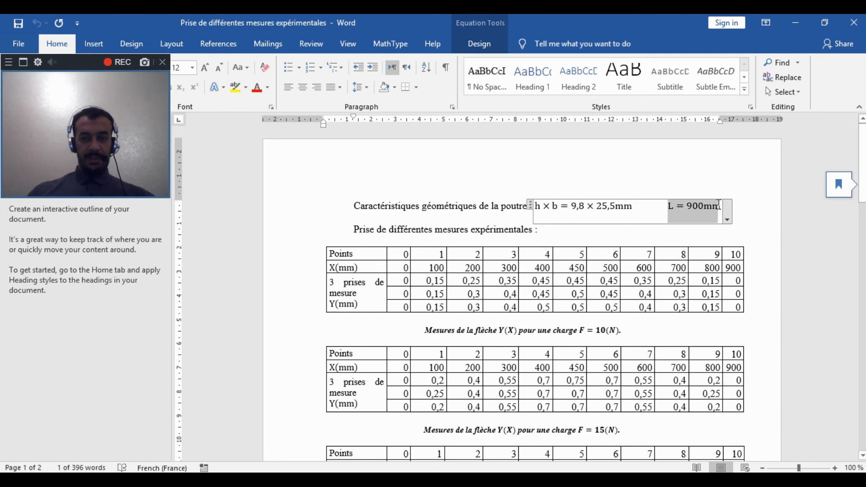
{"action": "left_click", "coordinate": [694, 213]}
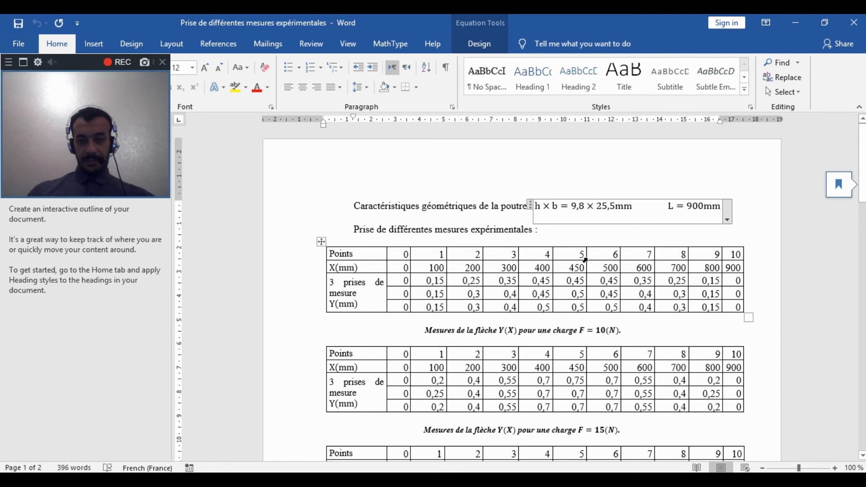
{"action": "scroll", "coordinate": [568, 295], "scroll_direction": "down", "scroll_amount": 3}
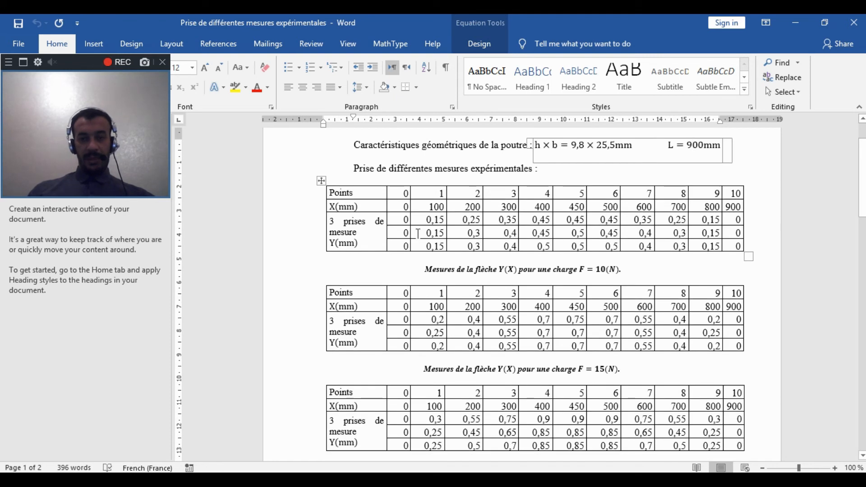
{"action": "scroll", "coordinate": [493, 252], "scroll_direction": "down", "scroll_amount": 1}
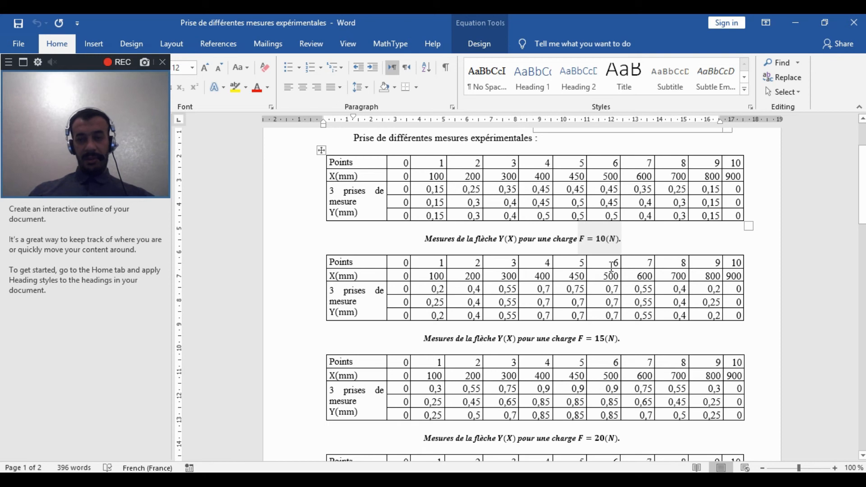
{"action": "scroll", "coordinate": [611, 266], "scroll_direction": "down", "scroll_amount": 2}
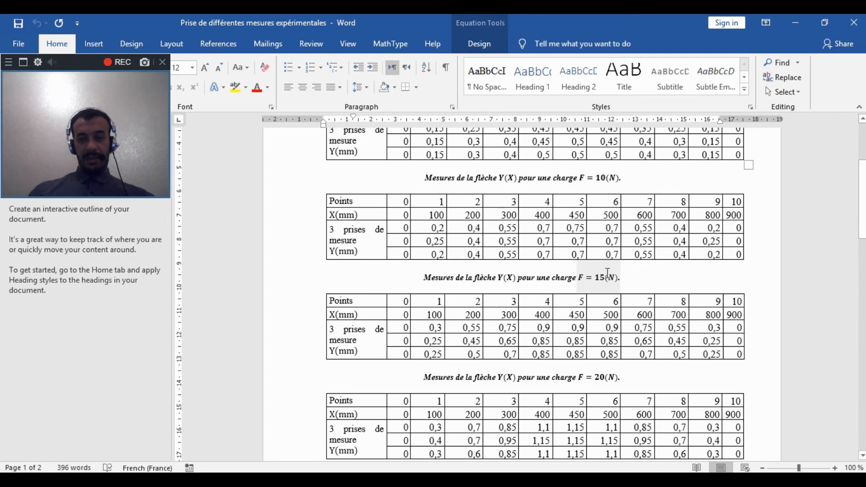
{"action": "scroll", "coordinate": [607, 273], "scroll_direction": "down", "scroll_amount": 6}
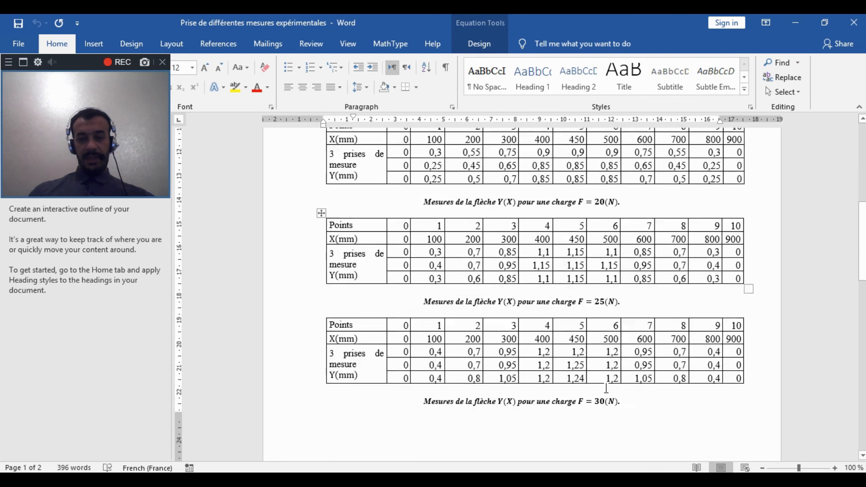
{"action": "scroll", "coordinate": [601, 390], "scroll_direction": "up", "scroll_amount": 6}
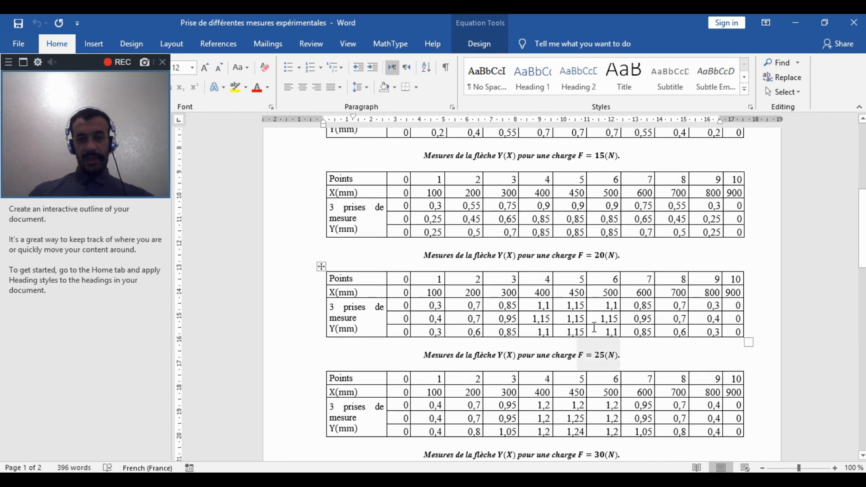
{"action": "scroll", "coordinate": [441, 303], "scroll_direction": "up", "scroll_amount": 4}
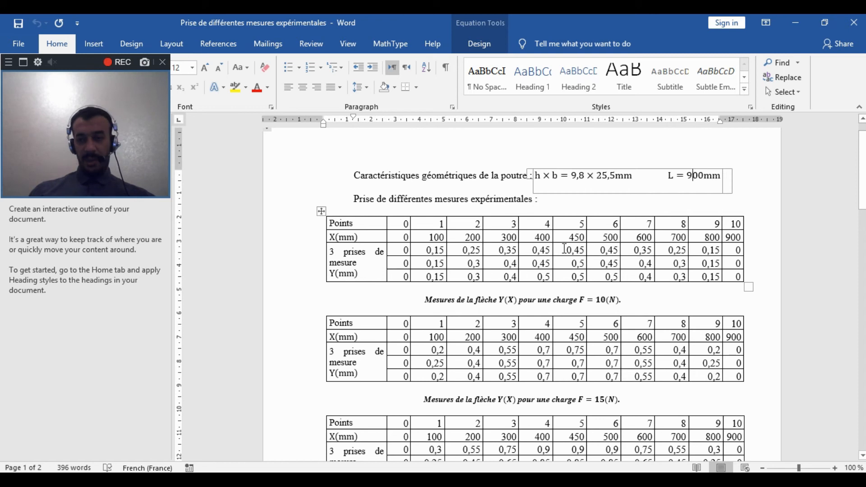
{"action": "double_click", "coordinate": [689, 177]}
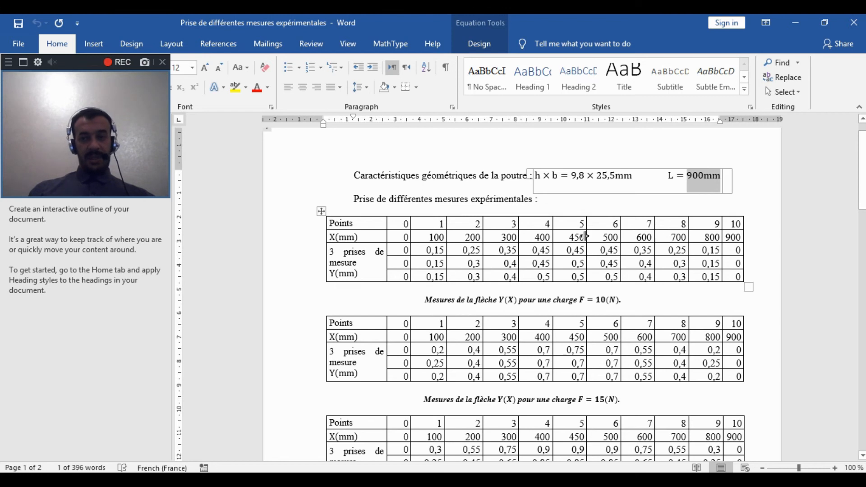
{"action": "left_click", "coordinate": [576, 238]}
{"action": "double_click", "coordinate": [577, 237]}
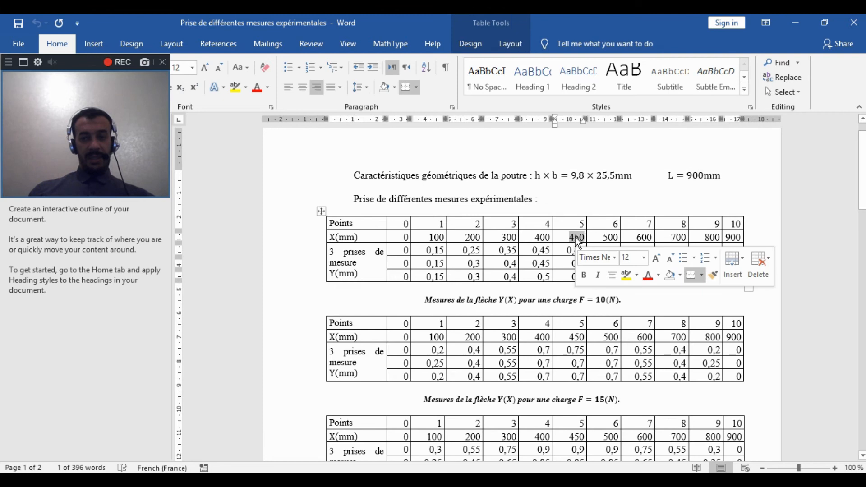
{"action": "left_click", "coordinate": [575, 237]}
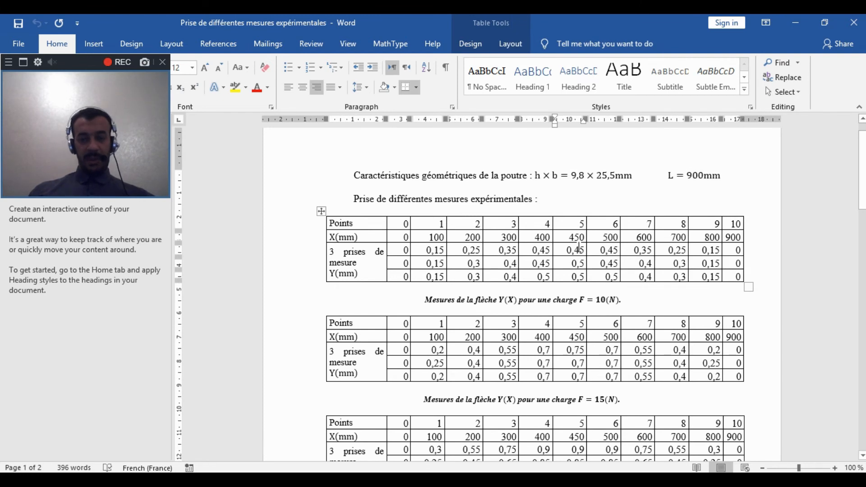
Step: Fill the F(N) row of the mid-beam deflection table on page 2 with 10, 15, 20, 25 and 30
{"action": "scroll", "coordinate": [582, 248], "scroll_direction": "down", "scroll_amount": 10}
{"action": "scroll", "coordinate": [582, 262], "scroll_direction": "down", "scroll_amount": 5}
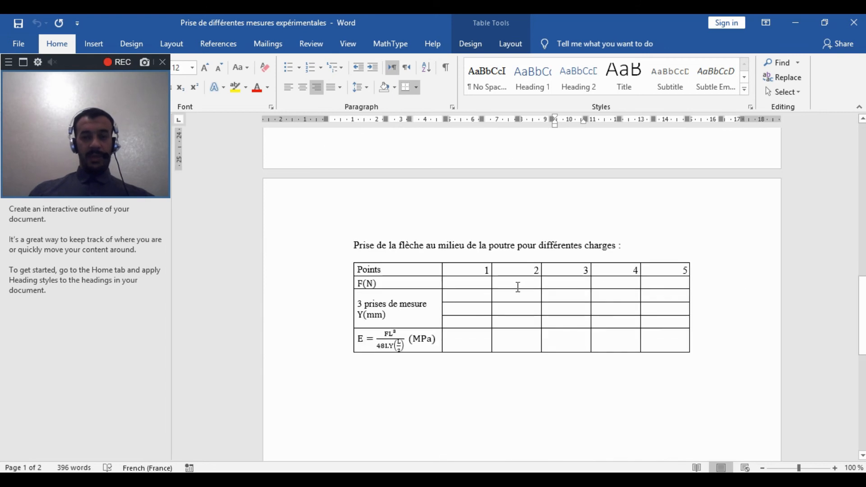
{"action": "left_click", "coordinate": [467, 283]}
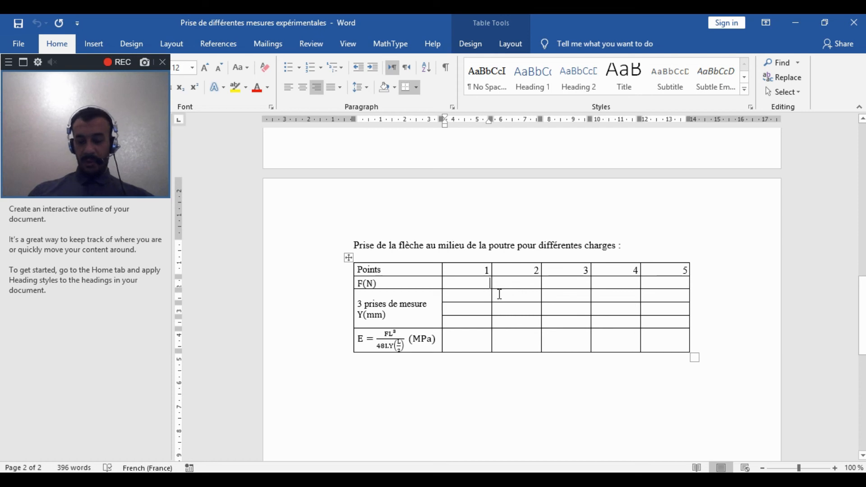
{"action": "type", "text": "10 "}
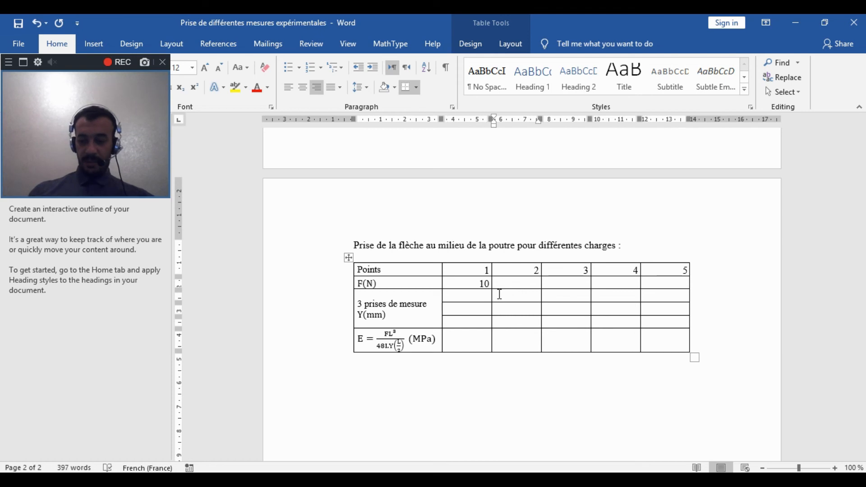
{"action": "type", "text": "15"}
{"action": "key", "text": "Tab"}
{"action": "type", "text": "20"}
{"action": "key", "text": "Tab"}
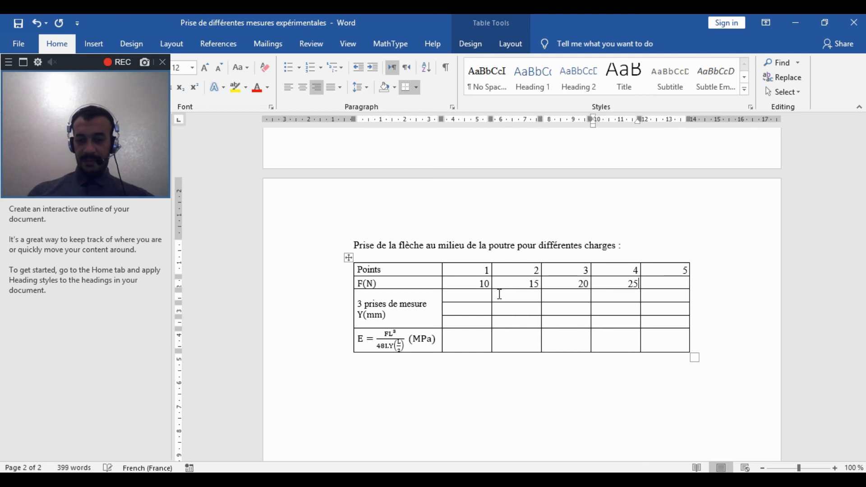
{"action": "key", "text": "Tab"}
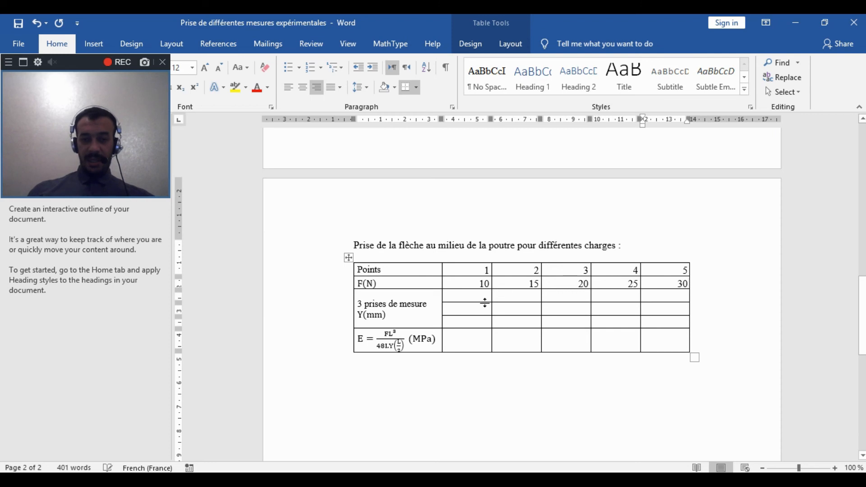
Step: Copy the three Y readings at X = 450 mm from the F = 10 N table into the point 1 measurement cells on page 2
{"action": "left_click_drag", "start_coordinate": [482, 303], "coordinate": [481, 321]}
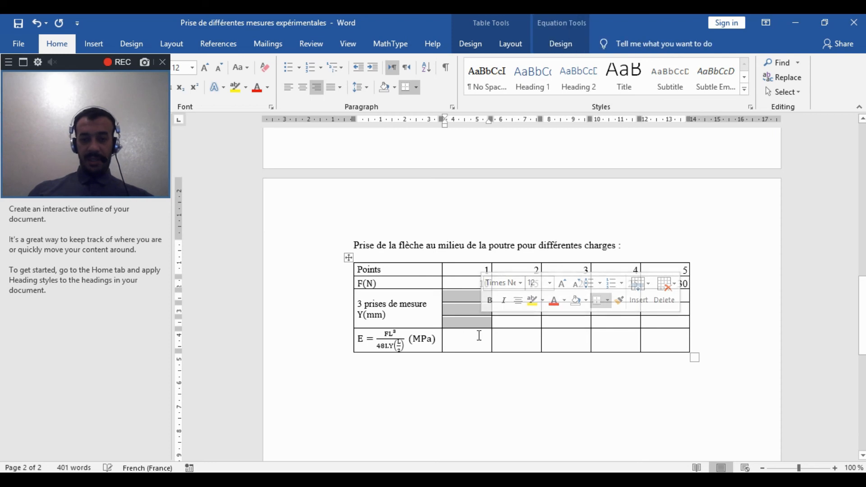
{"action": "scroll", "coordinate": [519, 331], "scroll_direction": "up", "scroll_amount": 15}
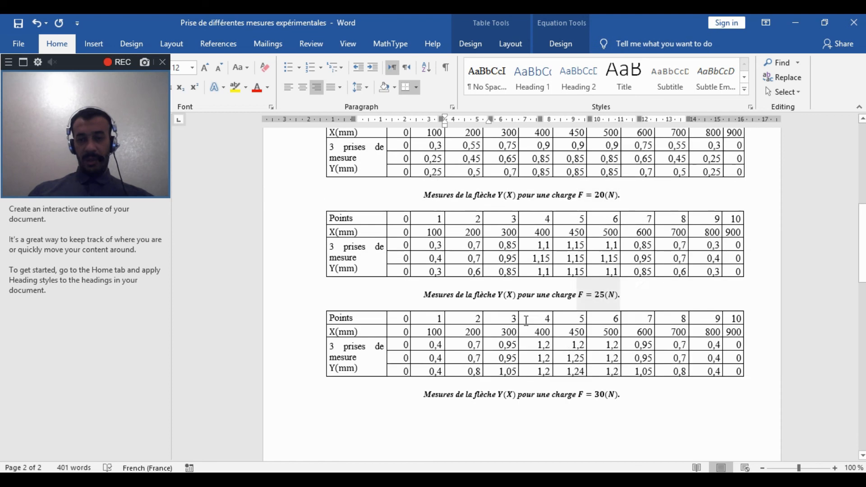
{"action": "scroll", "coordinate": [542, 301], "scroll_direction": "up", "scroll_amount": 3}
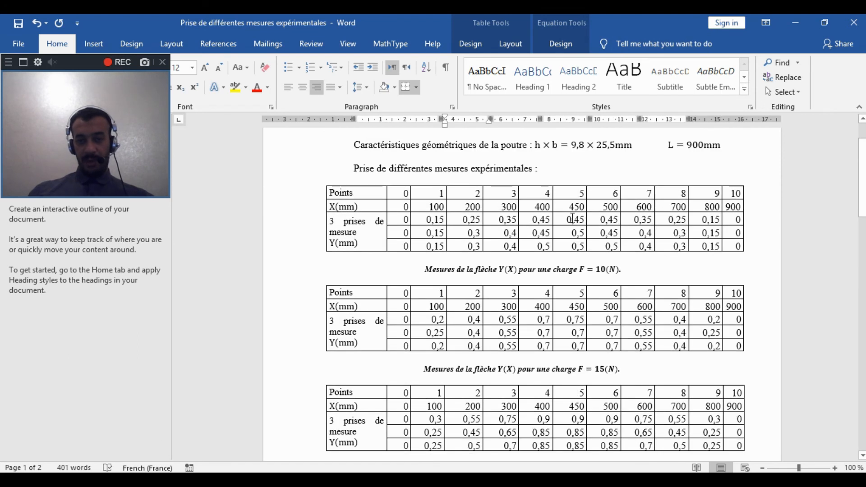
{"action": "left_click_drag", "start_coordinate": [572, 218], "coordinate": [570, 252]}
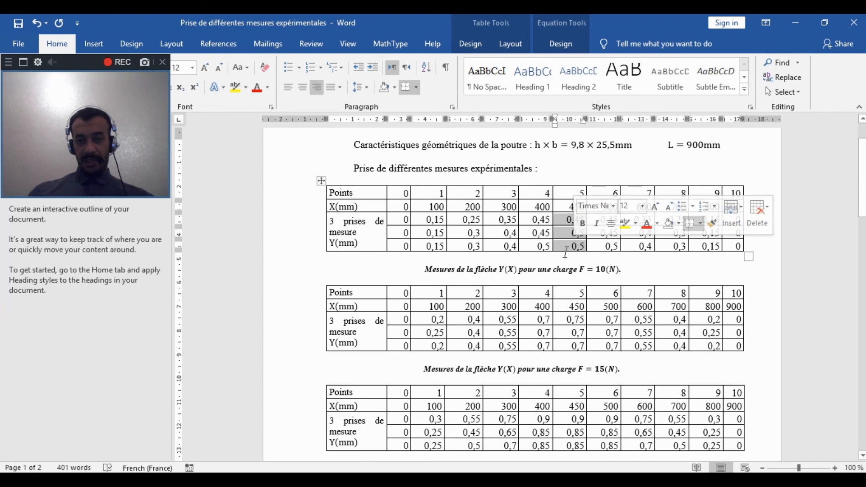
{"action": "right_click", "coordinate": [570, 254]}
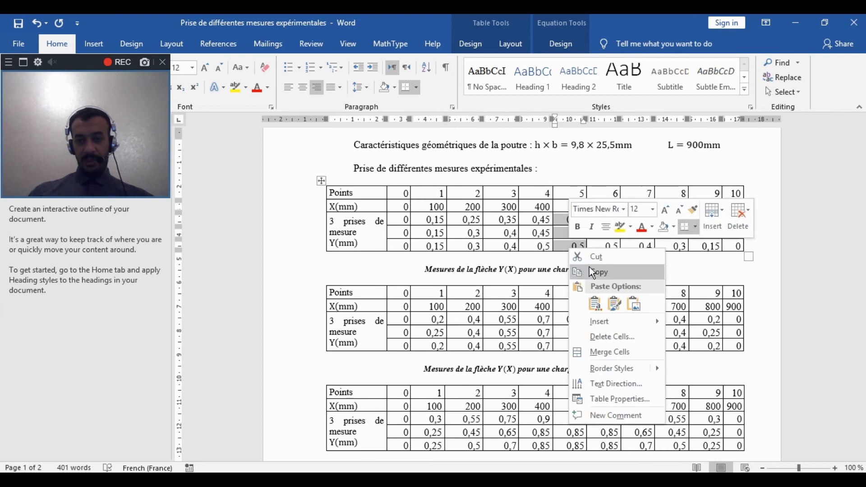
{"action": "left_click", "coordinate": [589, 268]}
{"action": "scroll", "coordinate": [588, 271], "scroll_direction": "down", "scroll_amount": 15}
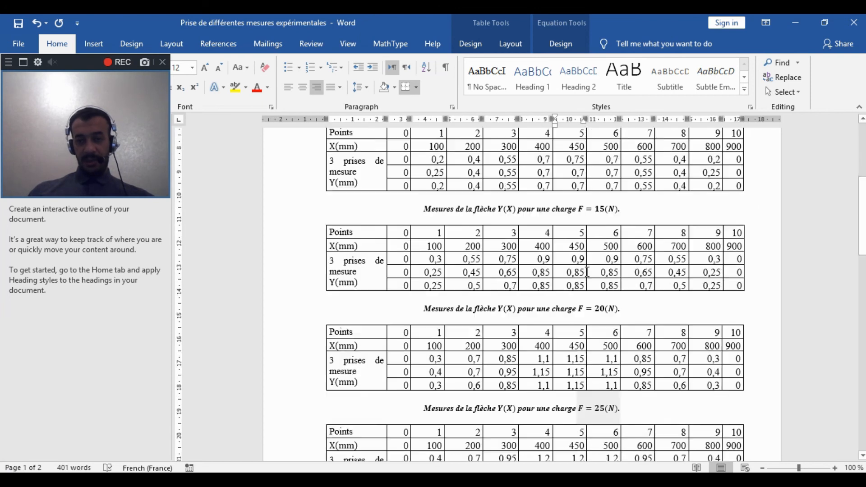
{"action": "scroll", "coordinate": [587, 279], "scroll_direction": "down", "scroll_amount": 6}
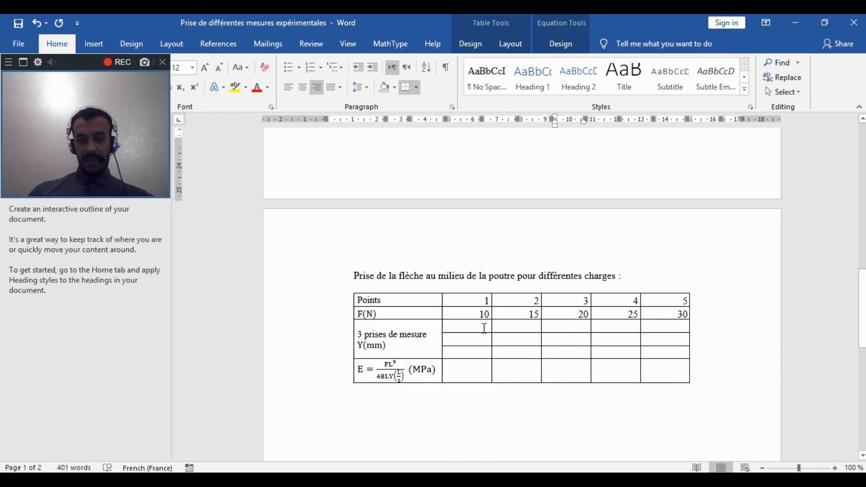
{"action": "right_click", "coordinate": [484, 328]}
{"action": "left_click", "coordinate": [544, 142]}
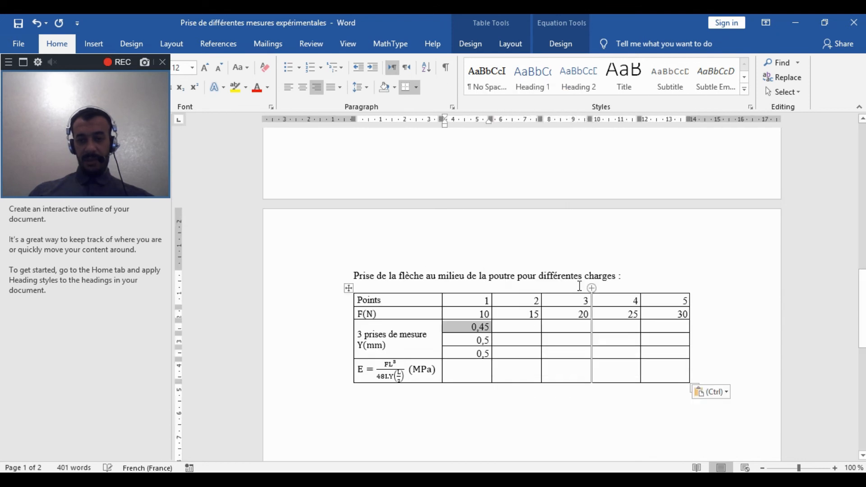
Step: Copy the three Y readings at X = 450 mm from the F = 15 N table into the point 2 measurement cells on page 2
{"action": "scroll", "coordinate": [580, 287], "scroll_direction": "up", "scroll_amount": 20}
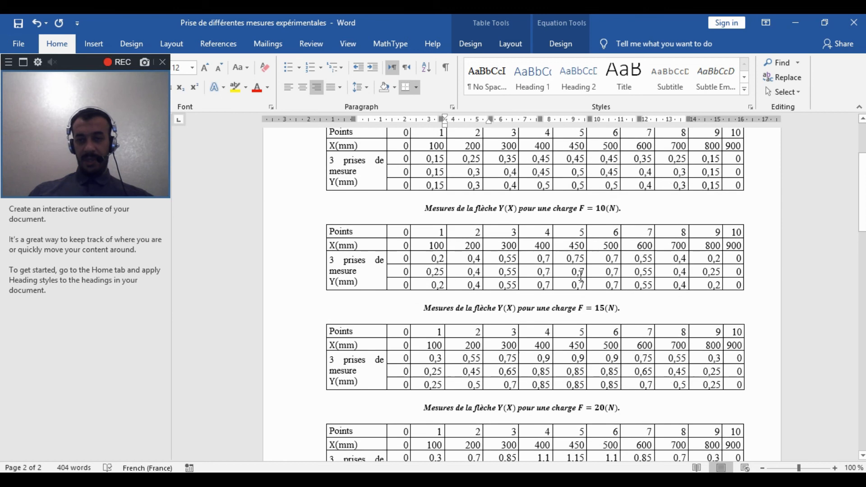
{"action": "left_click_drag", "start_coordinate": [580, 261], "coordinate": [578, 285]}
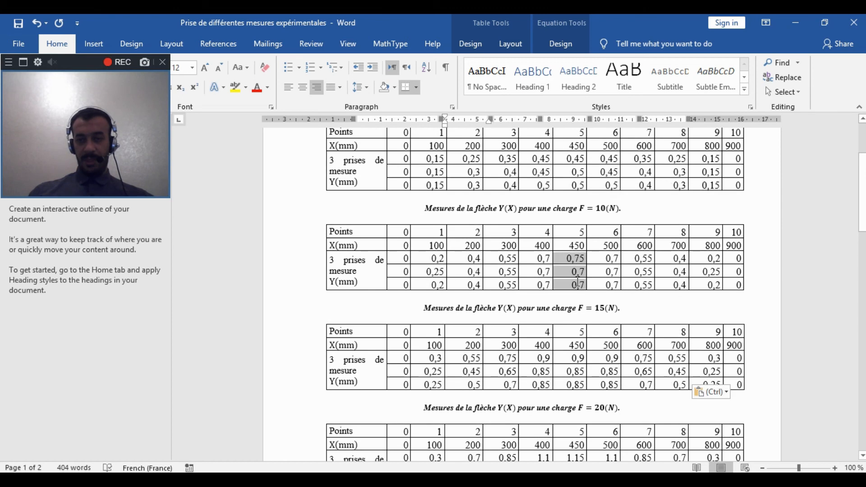
{"action": "right_click", "coordinate": [577, 285]}
{"action": "left_click", "coordinate": [607, 305]}
{"action": "scroll", "coordinate": [608, 309], "scroll_direction": "down", "scroll_amount": 15}
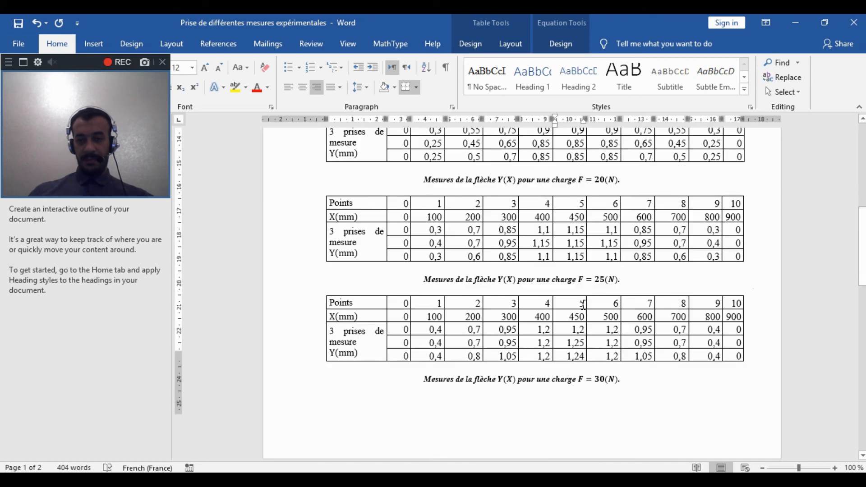
{"action": "right_click", "coordinate": [523, 235]}
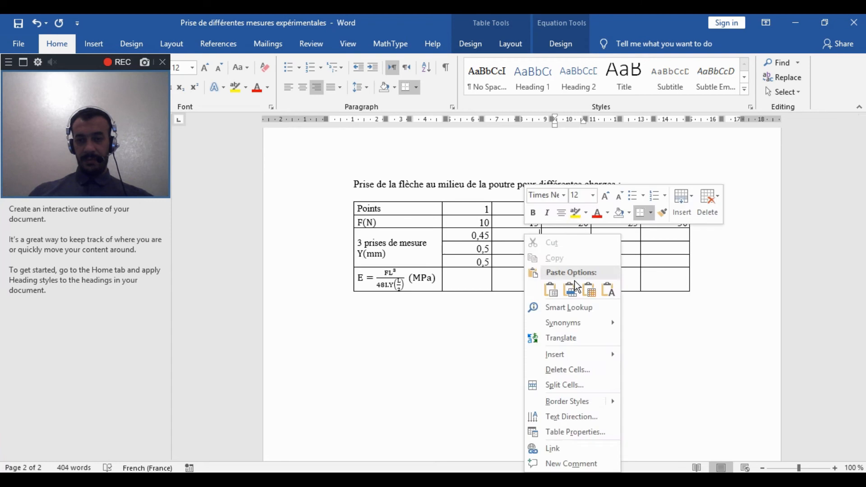
{"action": "left_click", "coordinate": [589, 290]}
Step: Copy the three Y readings at X = 450 mm from the F = 20 N table into the point 3 measurement cells on page 2
{"action": "scroll", "coordinate": [569, 246], "scroll_direction": "up", "scroll_amount": 10}
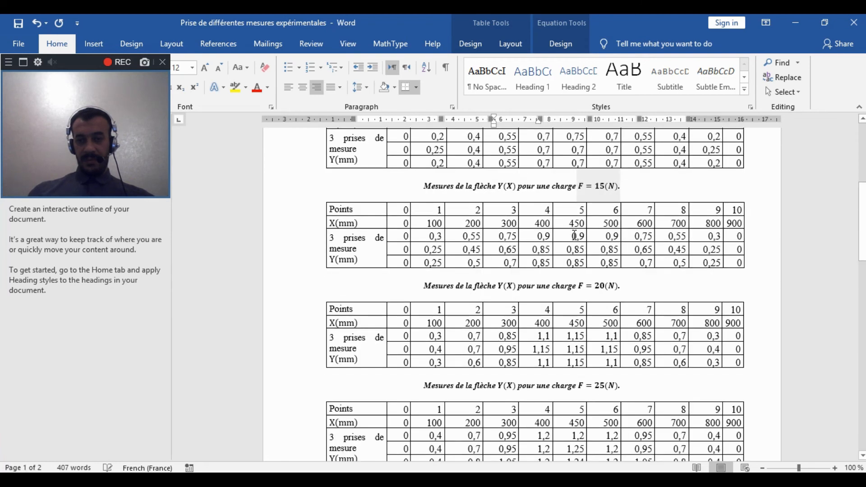
{"action": "left_click_drag", "start_coordinate": [574, 235], "coordinate": [572, 261]}
{"action": "right_click", "coordinate": [573, 261]}
{"action": "left_click", "coordinate": [589, 278]}
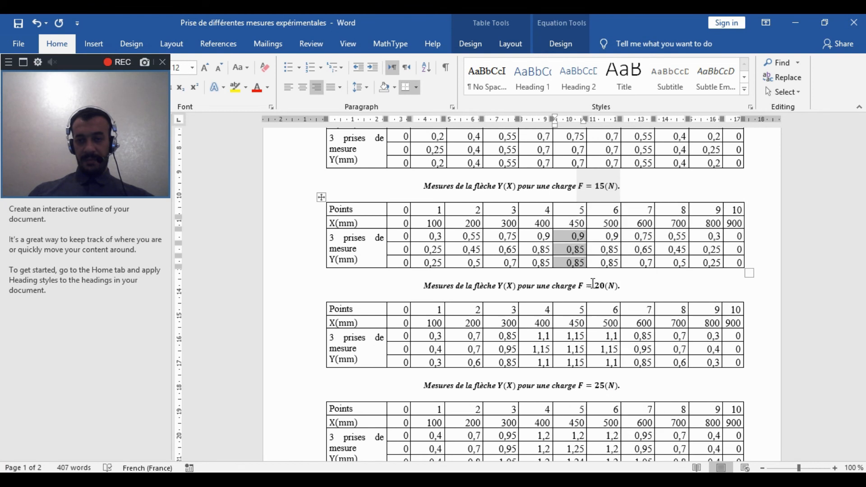
{"action": "scroll", "coordinate": [593, 283], "scroll_direction": "down", "scroll_amount": 10}
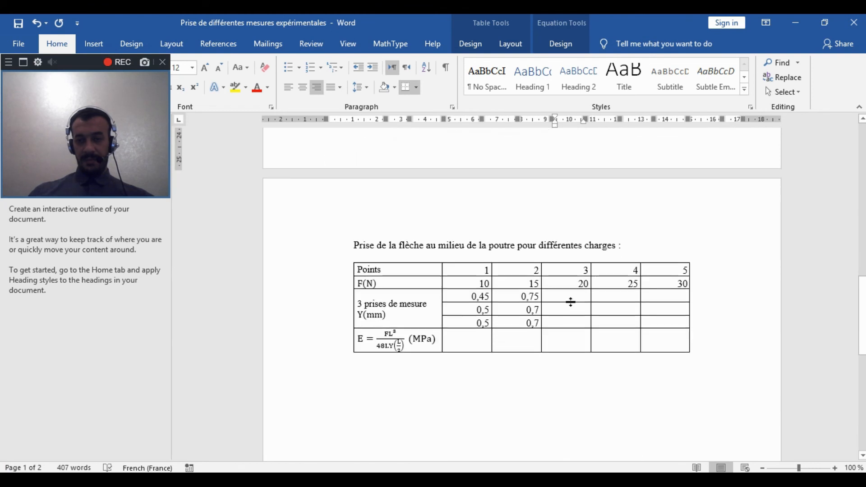
{"action": "right_click", "coordinate": [570, 302]}
{"action": "left_click", "coordinate": [636, 113]}
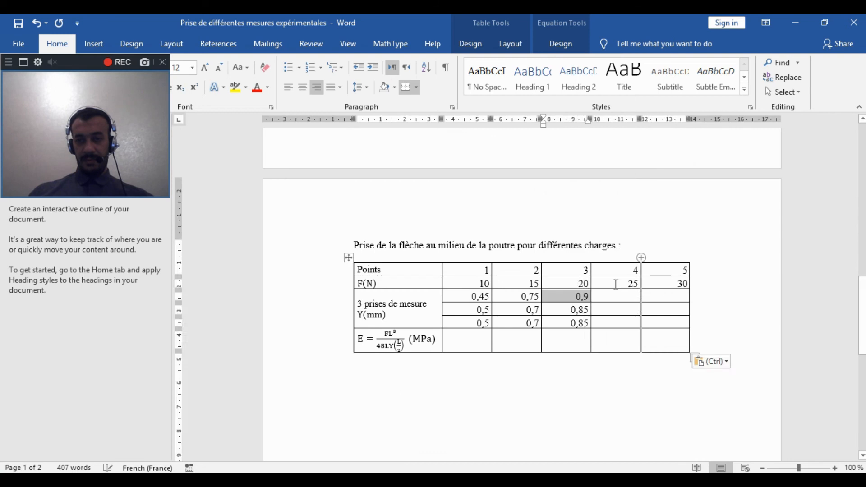
Step: Copy the three Y readings at X = 450 mm from the F = 25 N table into the point 4 measurement cells on page 2
{"action": "scroll", "coordinate": [616, 285], "scroll_direction": "up", "scroll_amount": 8}
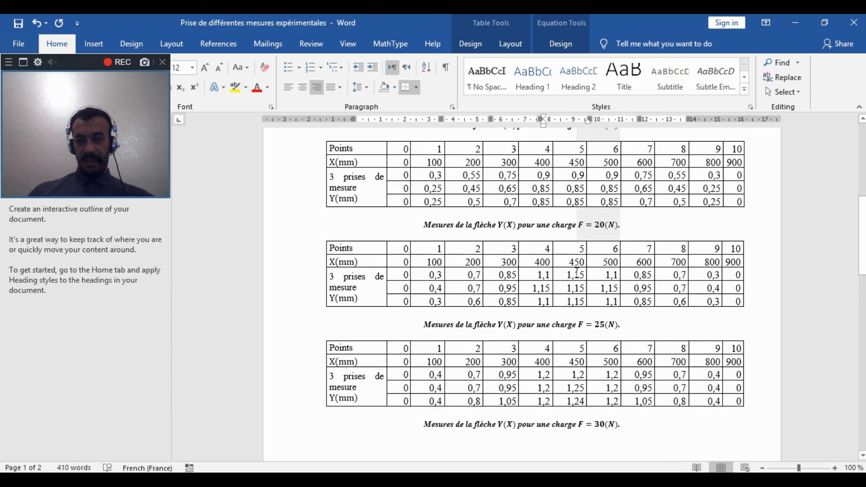
{"action": "left_click_drag", "start_coordinate": [577, 273], "coordinate": [575, 303]}
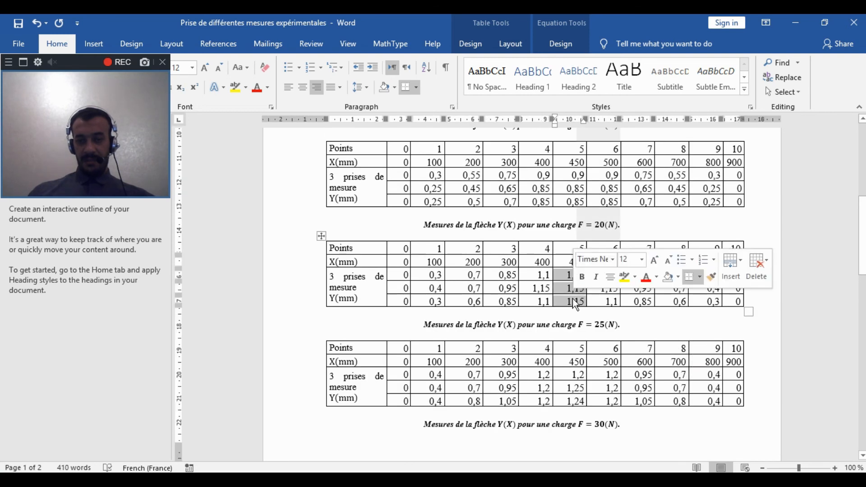
{"action": "right_click", "coordinate": [572, 299]}
{"action": "left_click", "coordinate": [623, 148]}
{"action": "scroll", "coordinate": [593, 291], "scroll_direction": "down", "scroll_amount": 5}
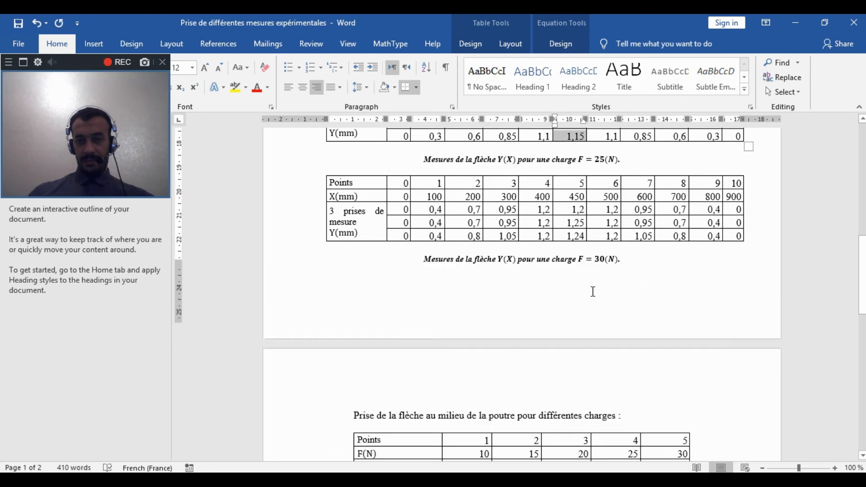
{"action": "scroll", "coordinate": [593, 291], "scroll_direction": "down", "scroll_amount": 5}
{"action": "right_click", "coordinate": [632, 267]}
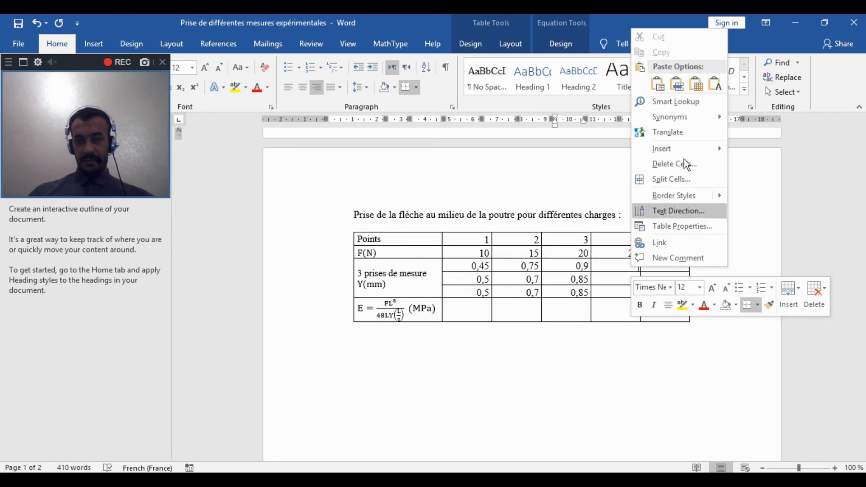
{"action": "left_click", "coordinate": [695, 83]}
Step: Copy the three Y readings at X = 450 mm from the F = 30 N table into the point 5 measurement cells on page 2
{"action": "scroll", "coordinate": [641, 275], "scroll_direction": "up", "scroll_amount": 4}
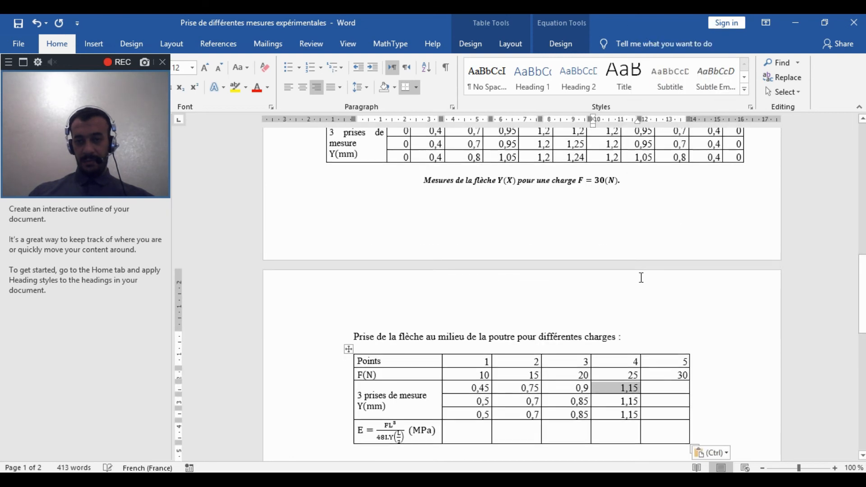
{"action": "scroll", "coordinate": [641, 277], "scroll_direction": "up", "scroll_amount": 3}
{"action": "left_click_drag", "start_coordinate": [581, 215], "coordinate": [587, 228]}
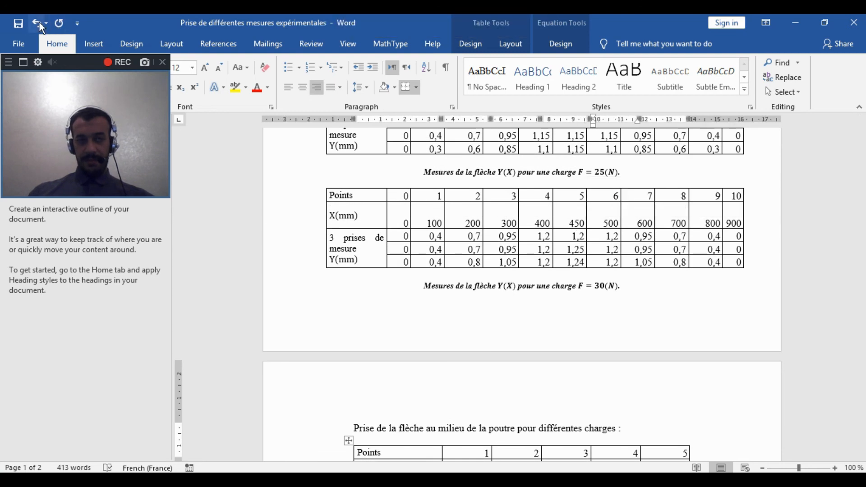
{"action": "left_click", "coordinate": [37, 23]}
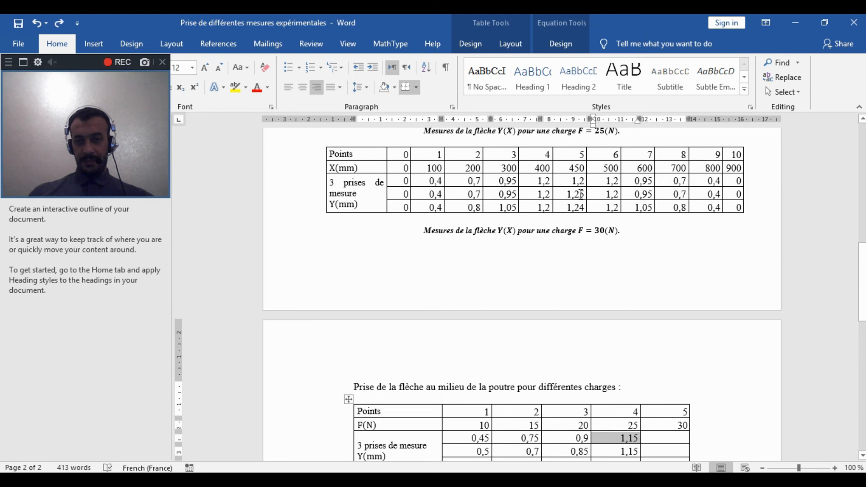
{"action": "left_click_drag", "start_coordinate": [579, 181], "coordinate": [577, 209]}
{"action": "right_click", "coordinate": [578, 209]}
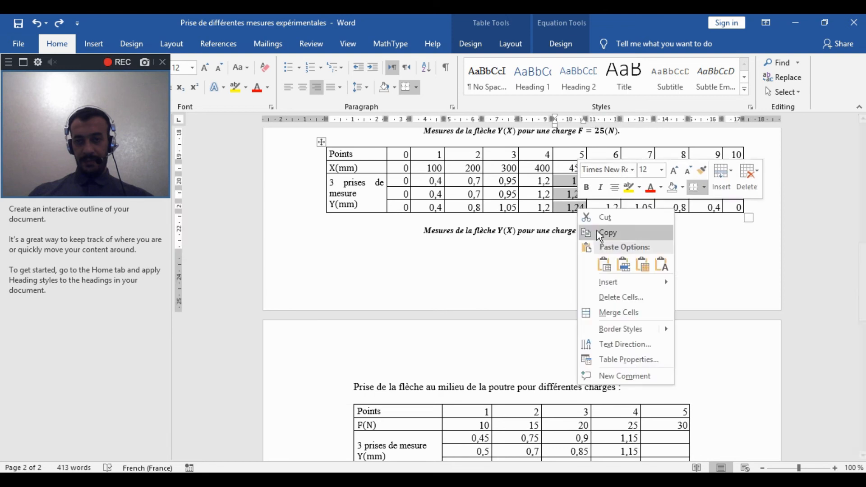
{"action": "left_click", "coordinate": [597, 231]}
{"action": "scroll", "coordinate": [627, 311], "scroll_direction": "down", "scroll_amount": 3}
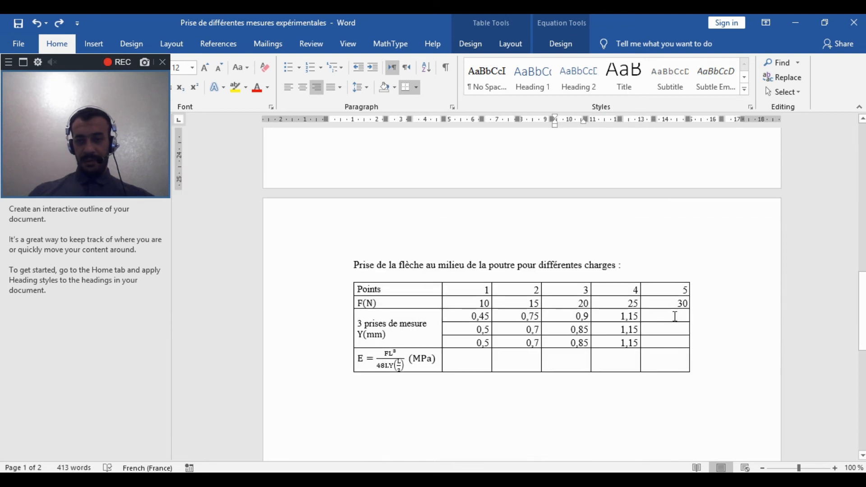
{"action": "right_click", "coordinate": [674, 316]}
{"action": "left_click", "coordinate": [721, 134]}
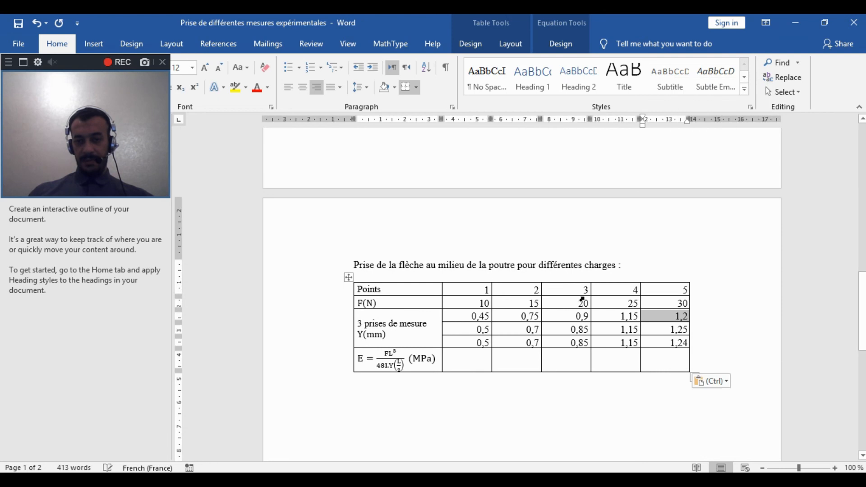
{"action": "left_click", "coordinate": [459, 265]}
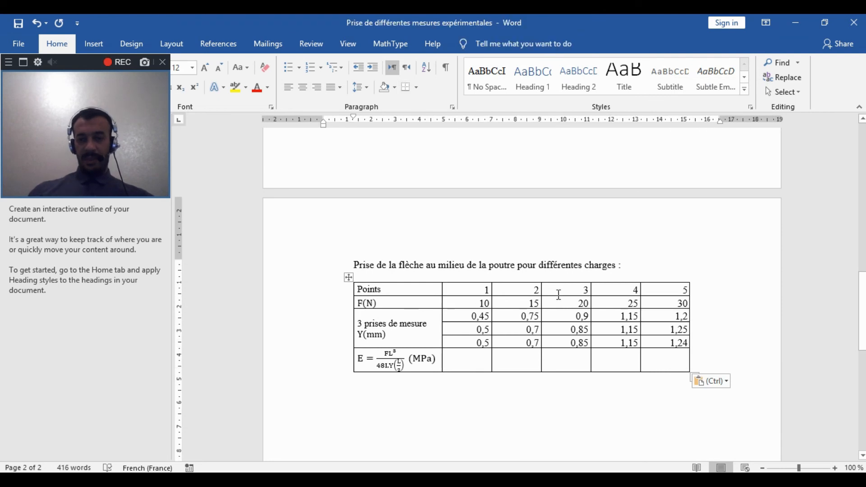
{"action": "left_click_drag", "start_coordinate": [475, 368], "coordinate": [667, 363]}
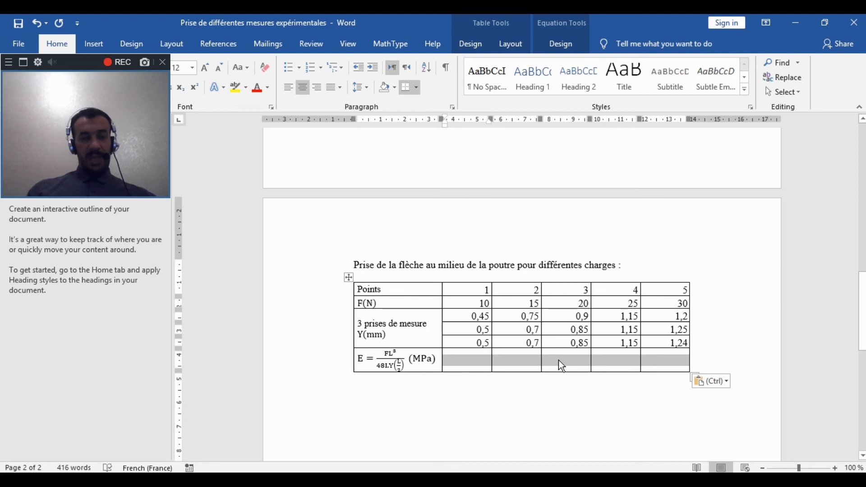
{"action": "left_click", "coordinate": [603, 329]}
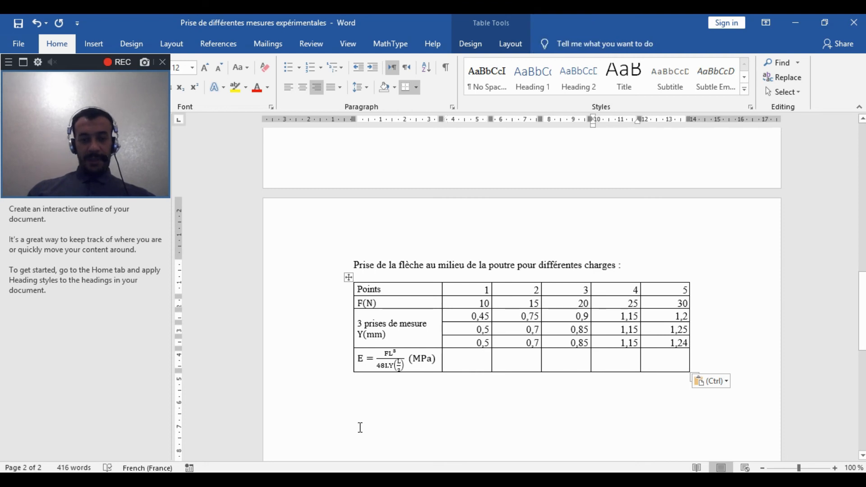
Step: Minimize the open documents, open the TP.RDM.L2GM-Rapport document from the desktop and go to its Introduction section
{"action": "left_click", "coordinate": [799, 20]}
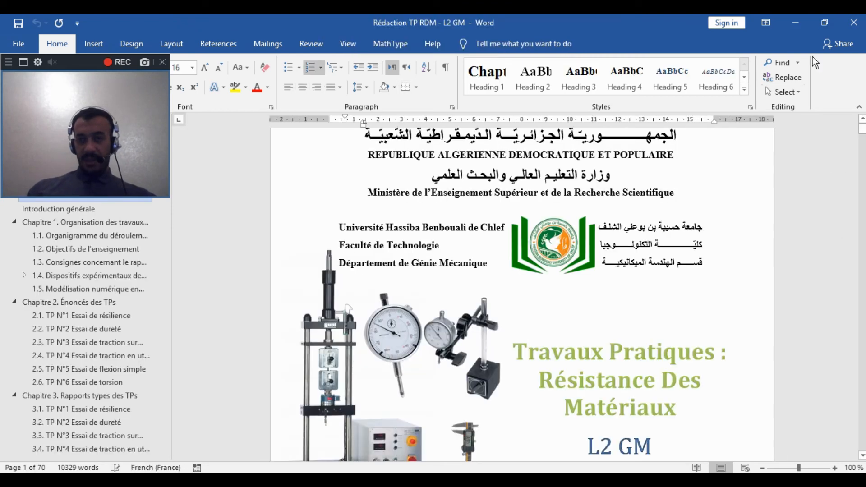
{"action": "left_click", "coordinate": [798, 25]}
{"action": "double_click", "coordinate": [27, 251]}
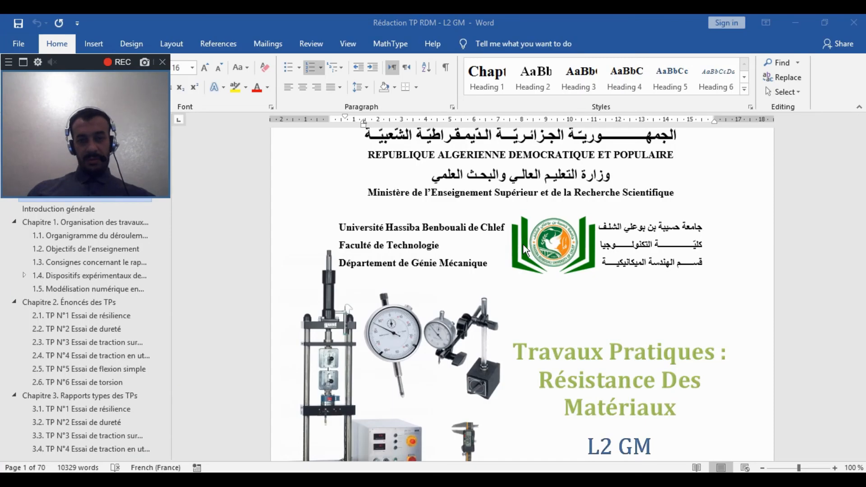
{"action": "scroll", "coordinate": [561, 238], "scroll_direction": "down", "scroll_amount": 5}
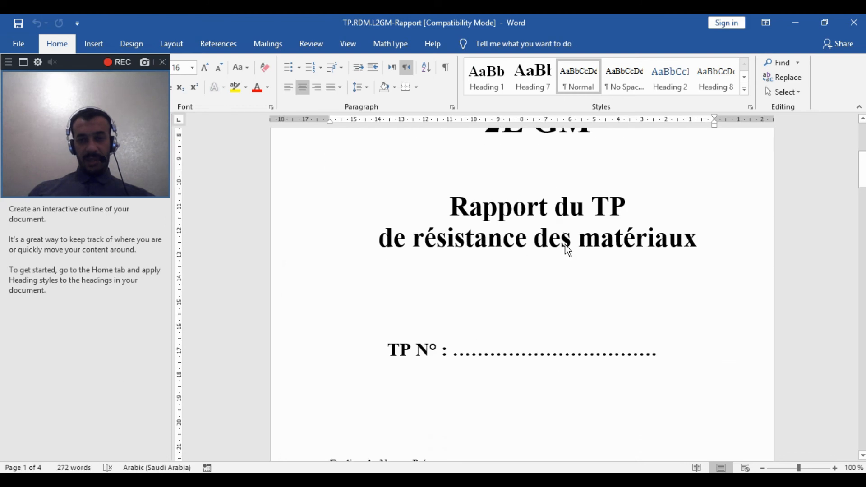
{"action": "scroll", "coordinate": [550, 248], "scroll_direction": "down", "scroll_amount": 10}
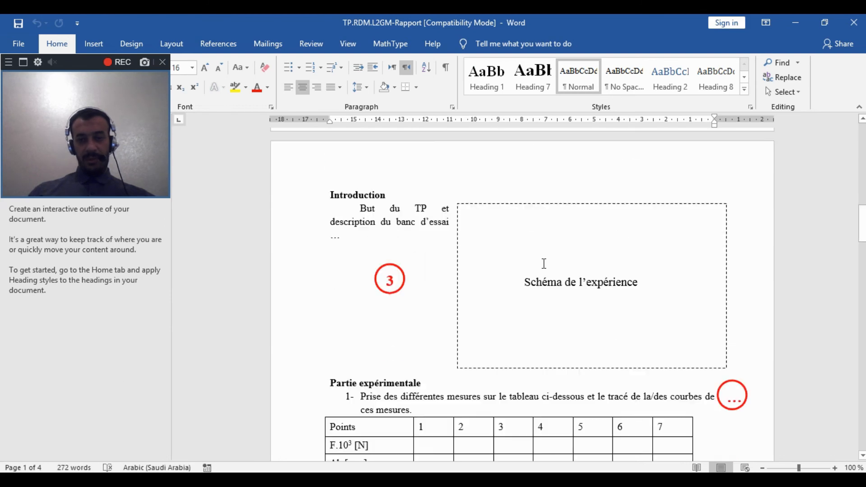
{"action": "scroll", "coordinate": [519, 257], "scroll_direction": "down", "scroll_amount": 1}
{"action": "scroll", "coordinate": [388, 251], "scroll_direction": "up", "scroll_amount": 2}
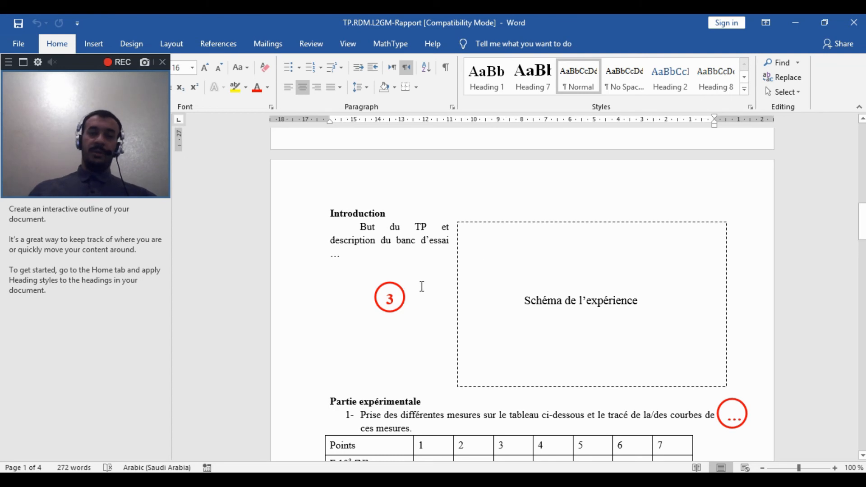
Step: Select the report's "Schéma de l'expérience" box, then open the schéma document from the desktop and copy its test bench drawing
{"action": "left_click", "coordinate": [528, 222]}
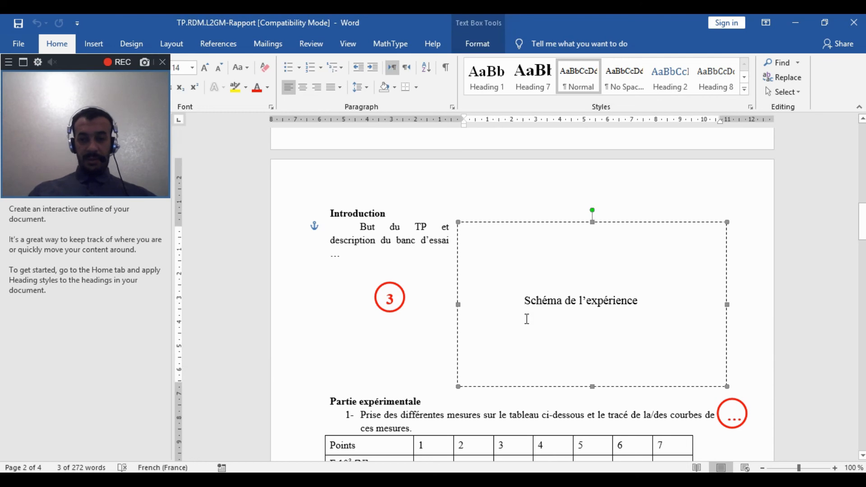
{"action": "left_click", "coordinate": [790, 21]}
{"action": "left_click", "coordinate": [793, 22]}
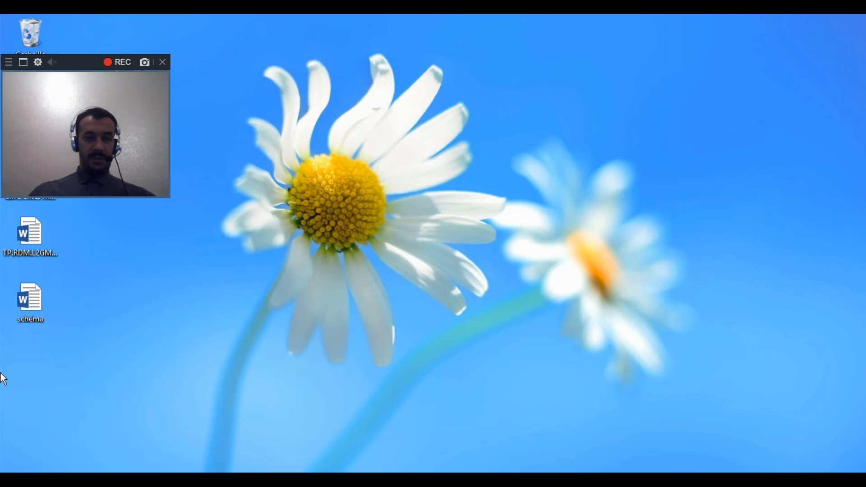
{"action": "double_click", "coordinate": [31, 305]}
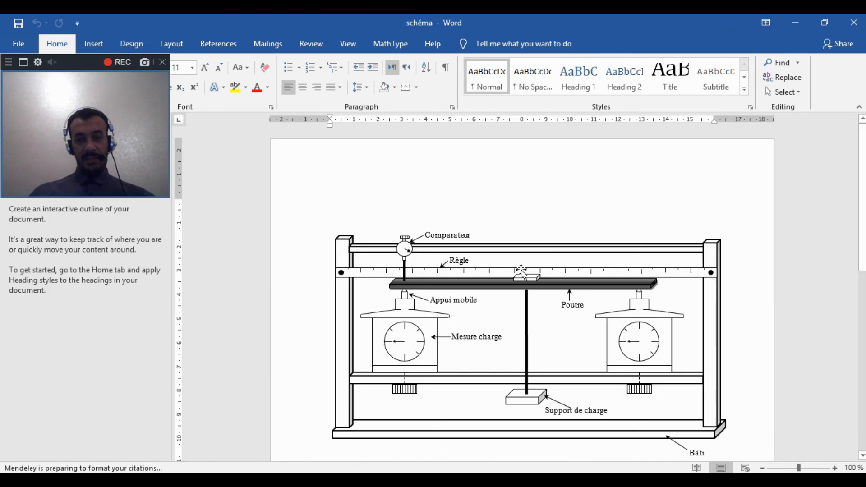
{"action": "left_click", "coordinate": [545, 241]}
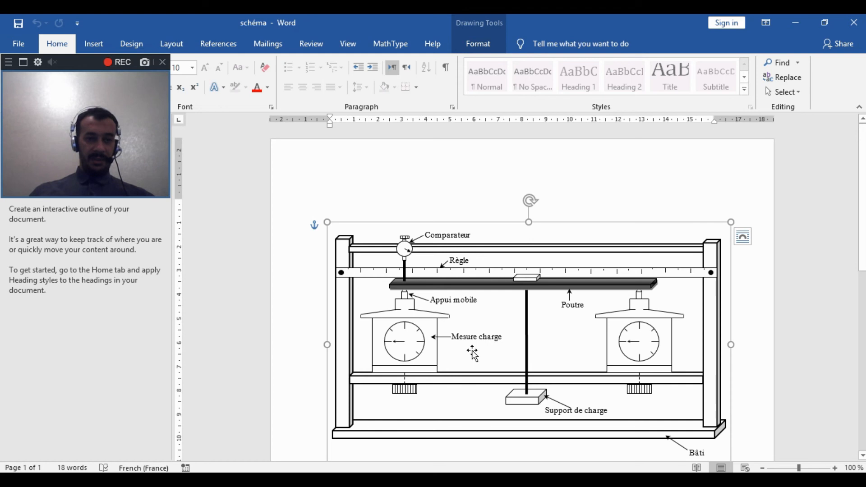
{"action": "right_click", "coordinate": [599, 226]}
{"action": "left_click", "coordinate": [627, 245]}
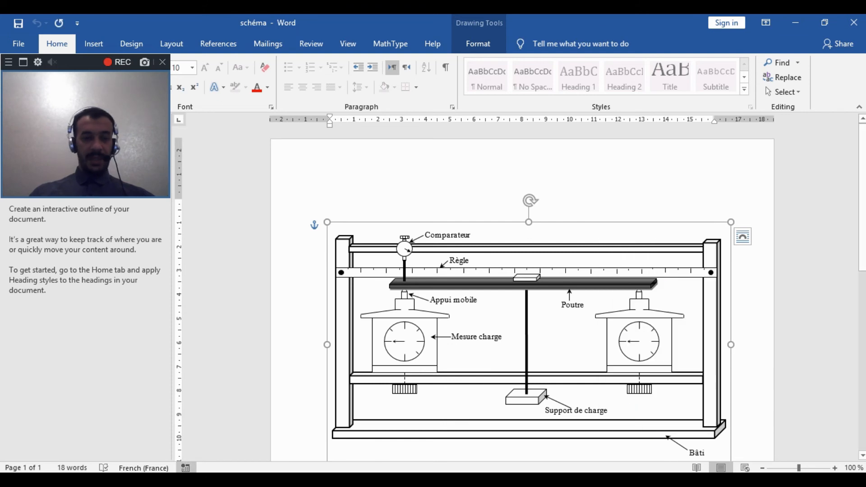
Step: Replace the "Schéma de l'expérience" placeholder box in the TP.RDM.L2GM-Rapport document with the copied test bench drawing, below the Introduction text
{"action": "left_click", "coordinate": [385, 437]}
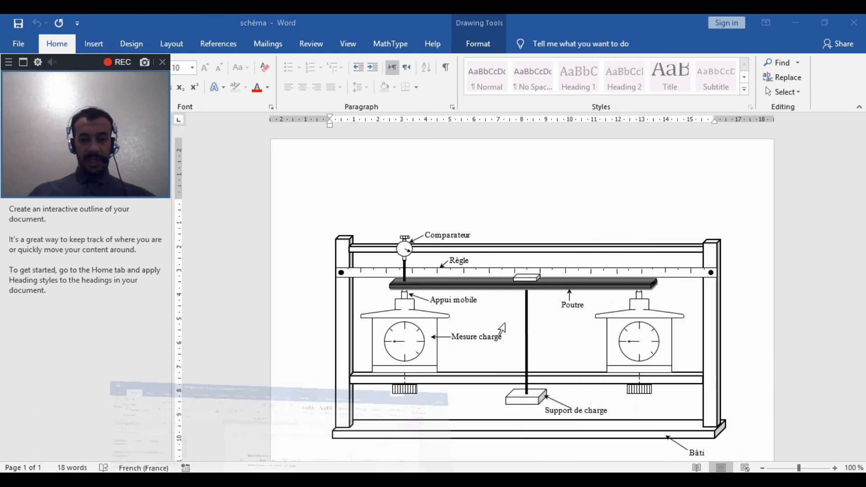
{"action": "key", "text": "Delete"}
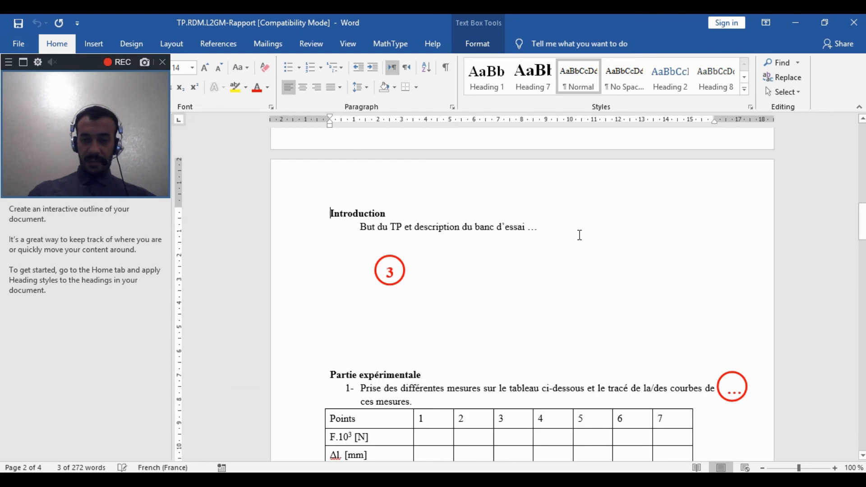
{"action": "left_click", "coordinate": [602, 279]}
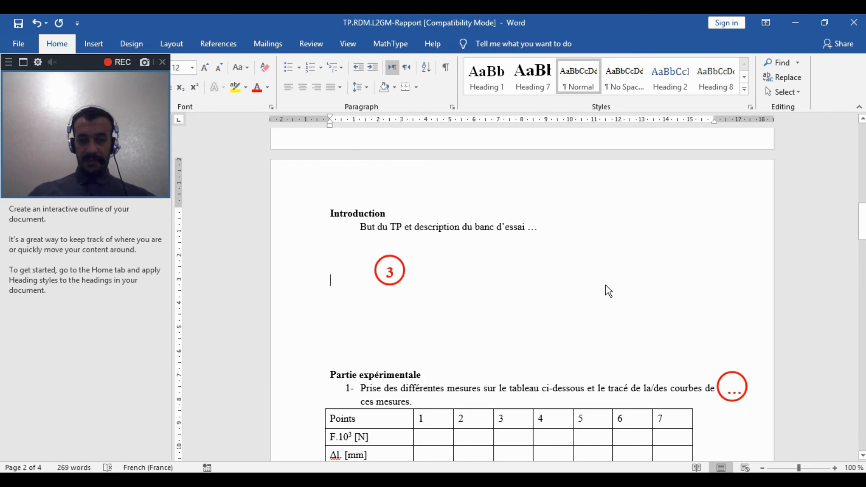
{"action": "right_click", "coordinate": [608, 291]}
{"action": "left_click", "coordinate": [658, 339]}
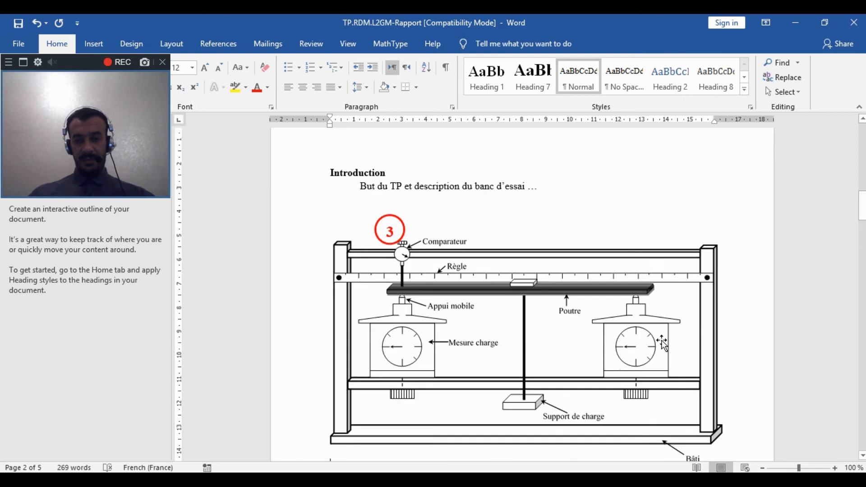
Step: Place the insertion point at the end of the report's "Partie expérimentale" heading
{"action": "scroll", "coordinate": [642, 348], "scroll_direction": "down", "scroll_amount": 5}
{"action": "scroll", "coordinate": [450, 231], "scroll_direction": "up", "scroll_amount": 3}
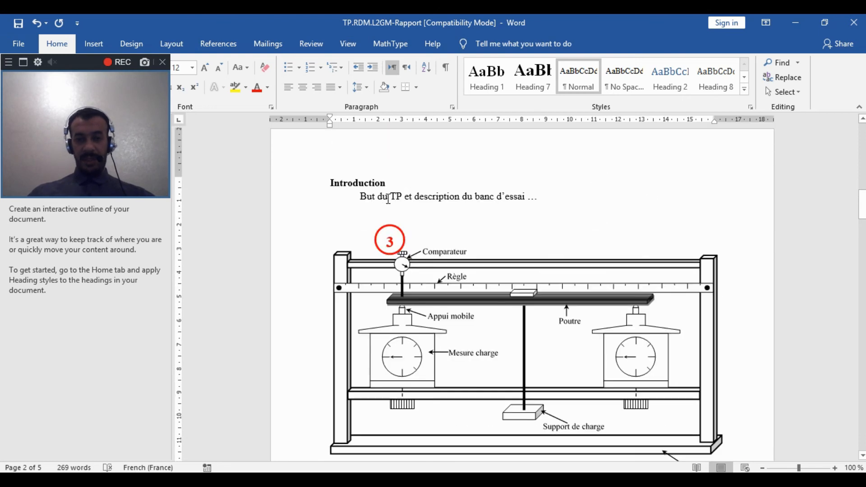
{"action": "scroll", "coordinate": [488, 197], "scroll_direction": "down", "scroll_amount": 6}
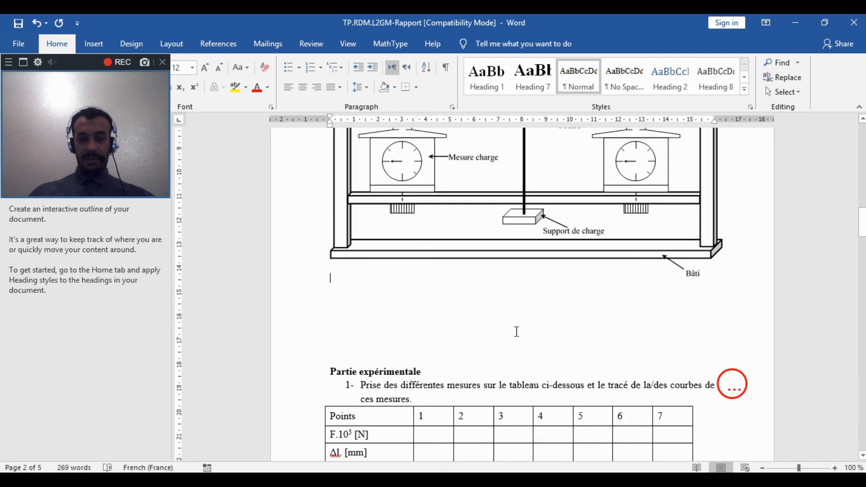
{"action": "scroll", "coordinate": [414, 333], "scroll_direction": "down", "scroll_amount": 1}
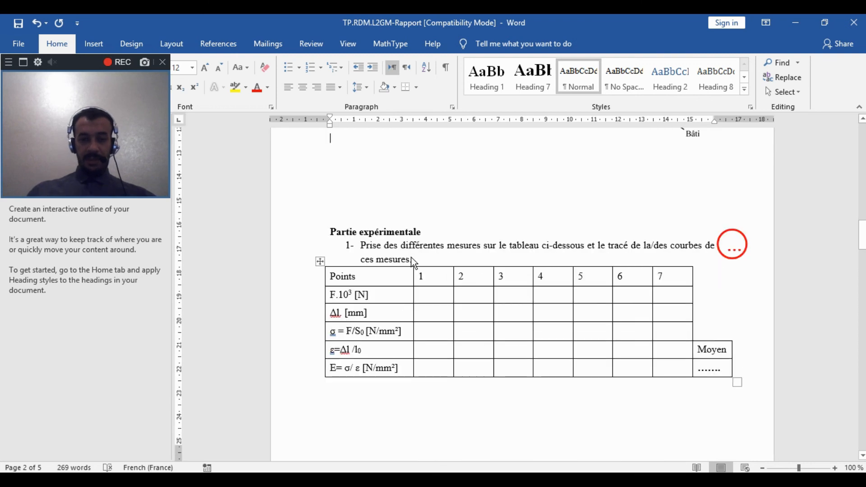
{"action": "left_click", "coordinate": [427, 238]}
Step: Switch to the "Prise de différentes mesures expérimentales" document and examine the Y(X) deflection tables for each load
{"action": "mouse_move", "coordinate": [131, 480]}
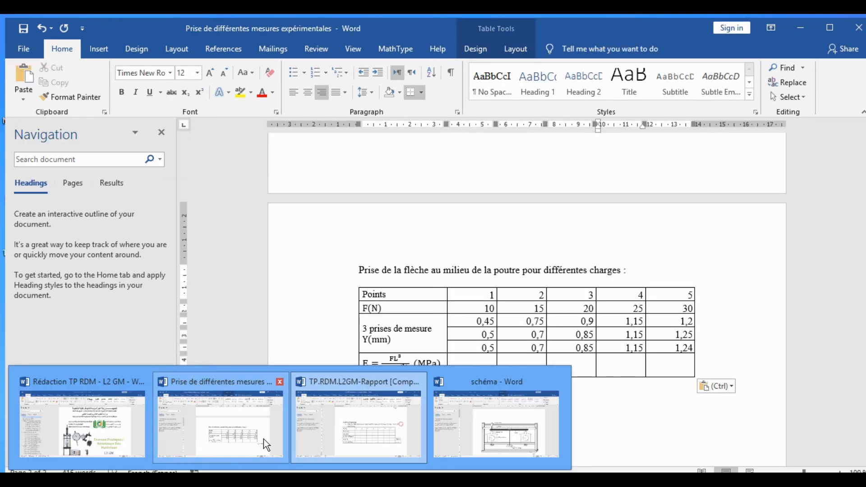
{"action": "left_click", "coordinate": [263, 439]}
{"action": "scroll", "coordinate": [519, 341], "scroll_direction": "up", "scroll_amount": 3}
{"action": "scroll", "coordinate": [519, 341], "scroll_direction": "up", "scroll_amount": 10}
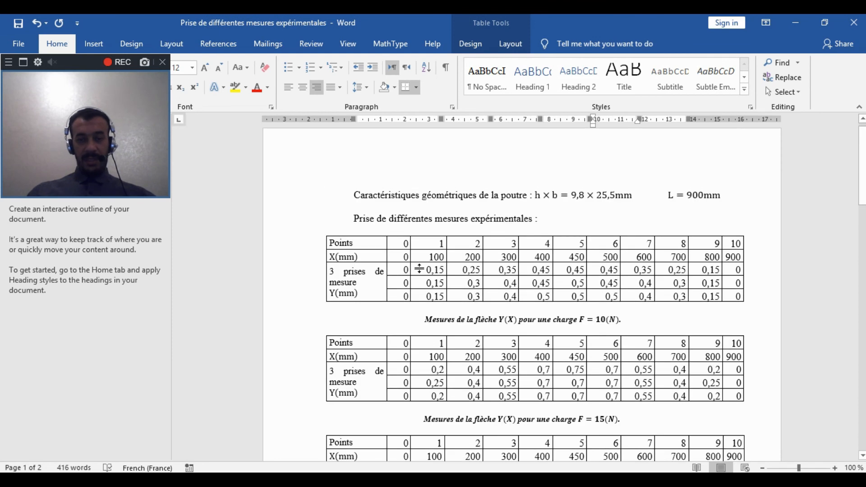
{"action": "scroll", "coordinate": [503, 296], "scroll_direction": "down", "scroll_amount": 10}
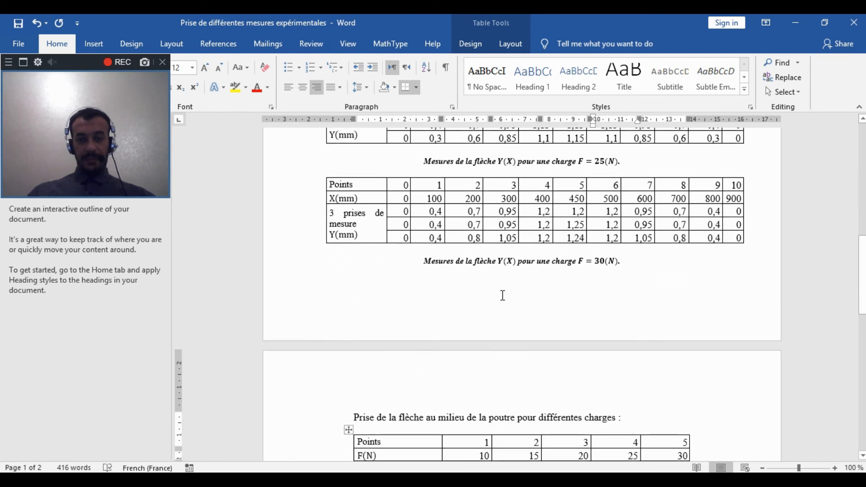
{"action": "scroll", "coordinate": [503, 295], "scroll_direction": "up", "scroll_amount": 5}
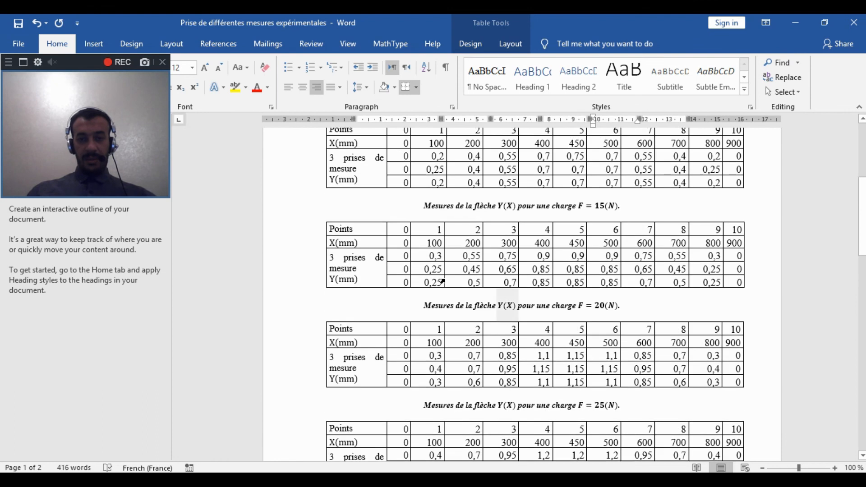
{"action": "scroll", "coordinate": [442, 282], "scroll_direction": "up", "scroll_amount": 1}
{"action": "left_click", "coordinate": [339, 211]}
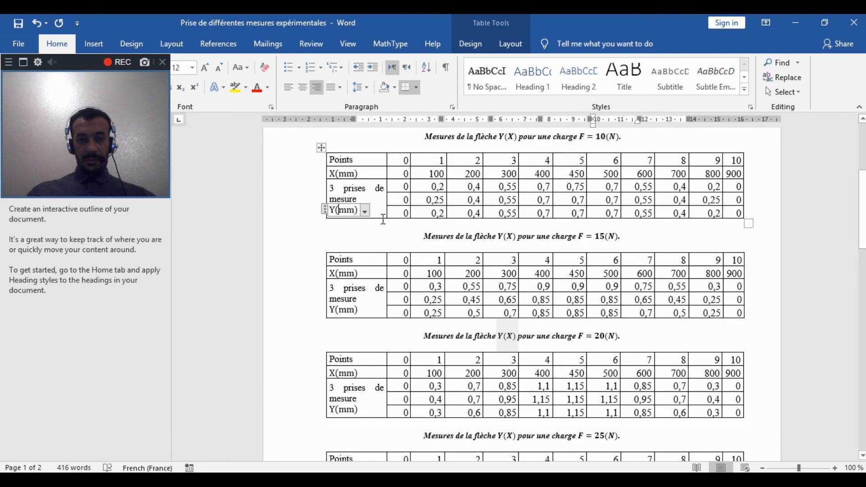
Step: Open Excel and create a new blank workbook
{"action": "left_click", "coordinate": [401, 213]}
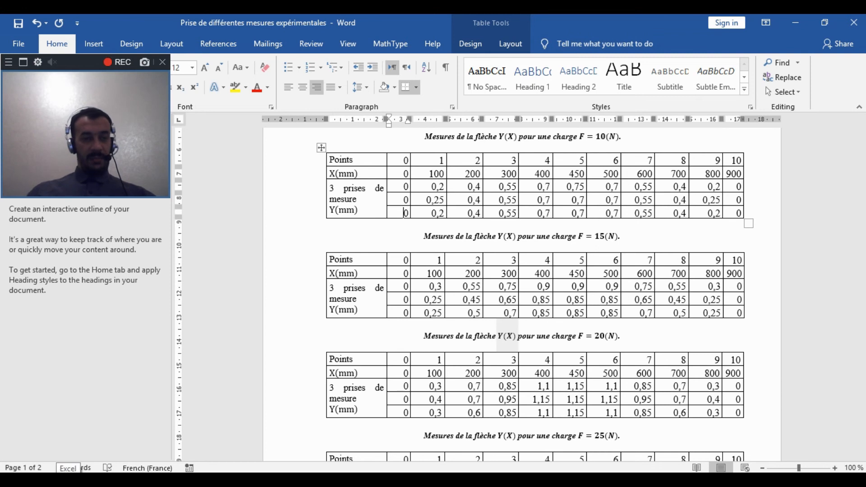
{"action": "left_click", "coordinate": [81, 481]}
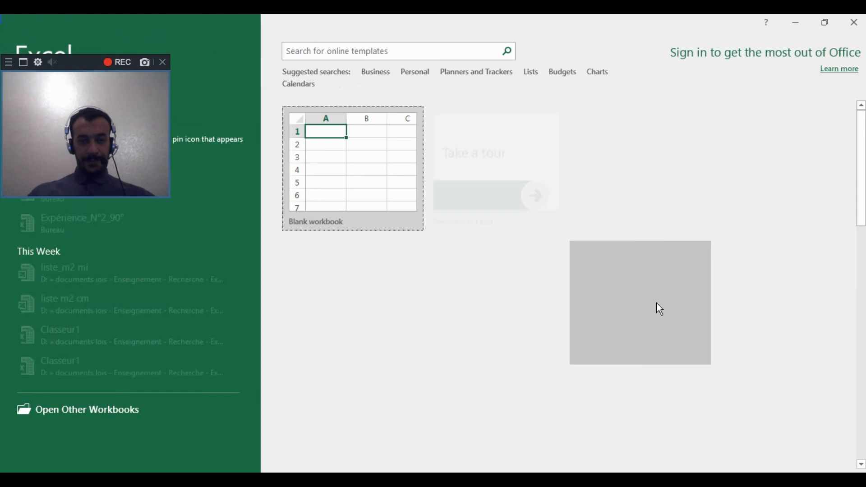
{"action": "left_click", "coordinate": [353, 180]}
{"action": "left_click", "coordinate": [373, 190]}
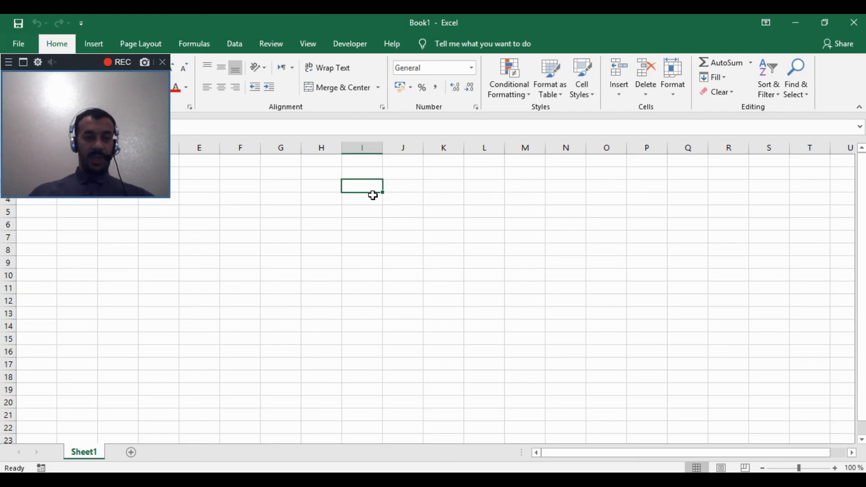
Step: Return to the "Prise de différentes mesures expérimentales" Word document and copy its whole first measurement table, above the F = 10(N) caption
{"action": "mouse_move", "coordinate": [108, 481]}
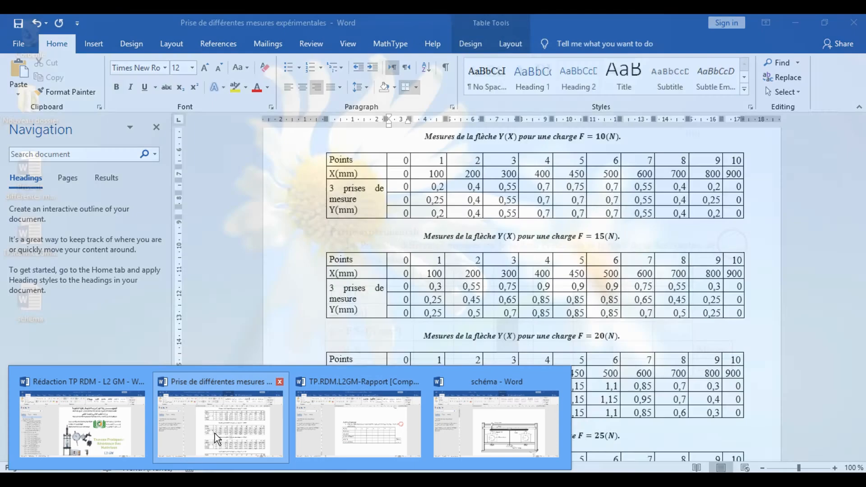
{"action": "left_click", "coordinate": [214, 434]}
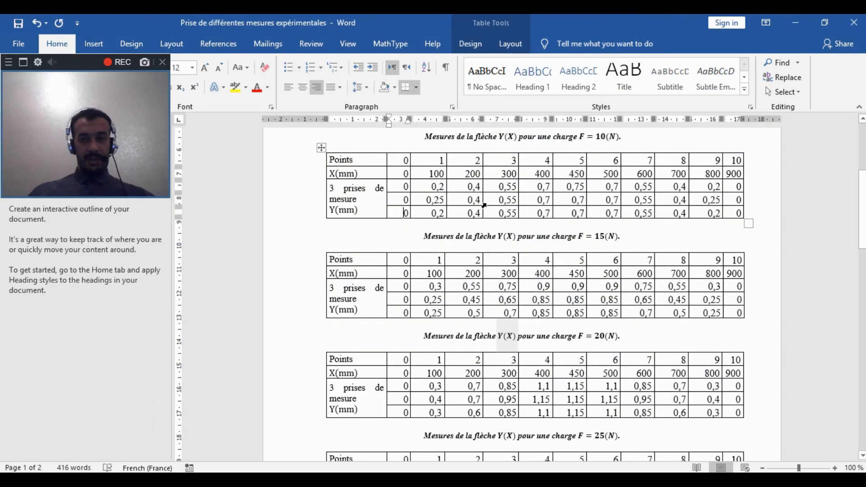
{"action": "scroll", "coordinate": [484, 205], "scroll_direction": "up", "scroll_amount": 3}
{"action": "left_click", "coordinate": [474, 190]}
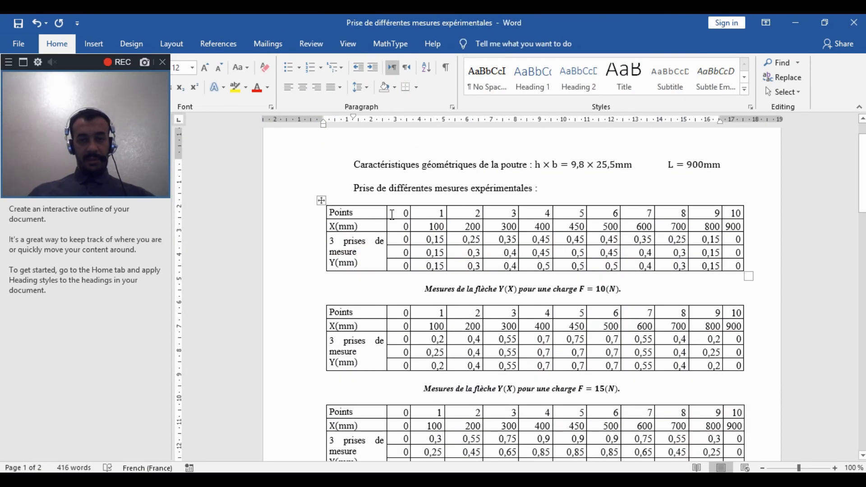
{"action": "left_click", "coordinate": [365, 213]}
{"action": "left_click", "coordinate": [321, 200]}
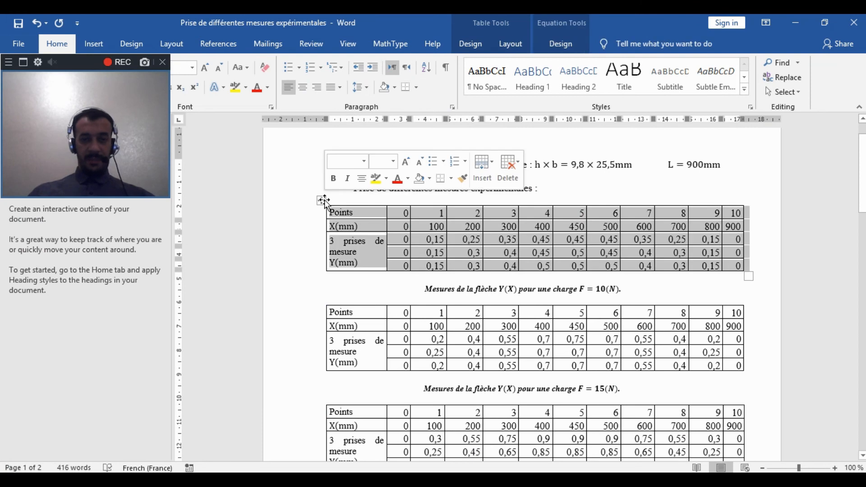
{"action": "right_click", "coordinate": [324, 200]}
{"action": "left_click", "coordinate": [385, 228]}
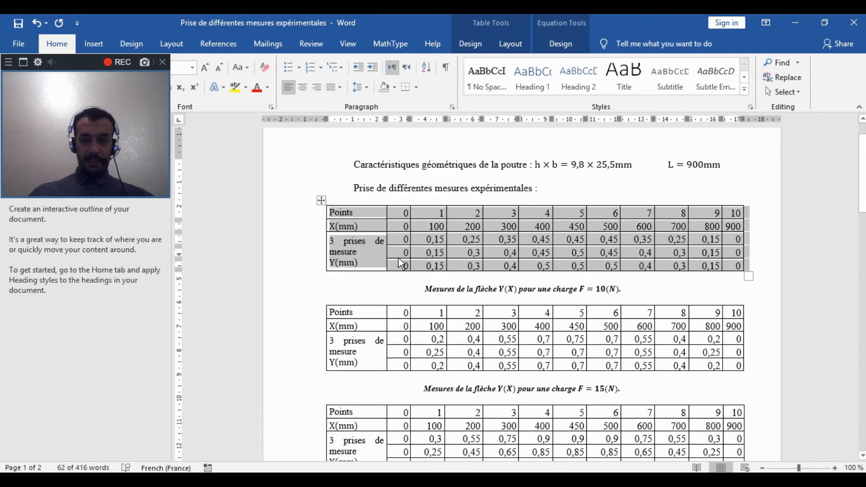
Step: Switch to the blank Excel workbook and paste the measurement table from cell D7, keeping its source formatting
{"action": "key", "text": "alt+Tab"}
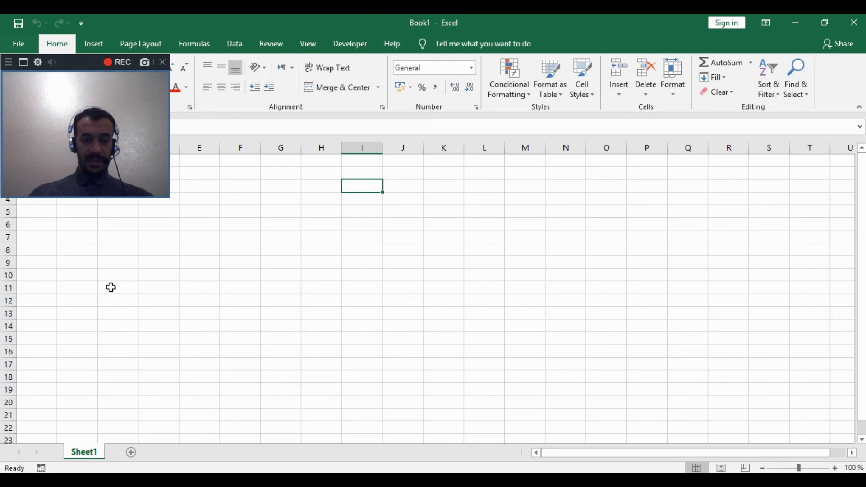
{"action": "right_click", "coordinate": [164, 235]}
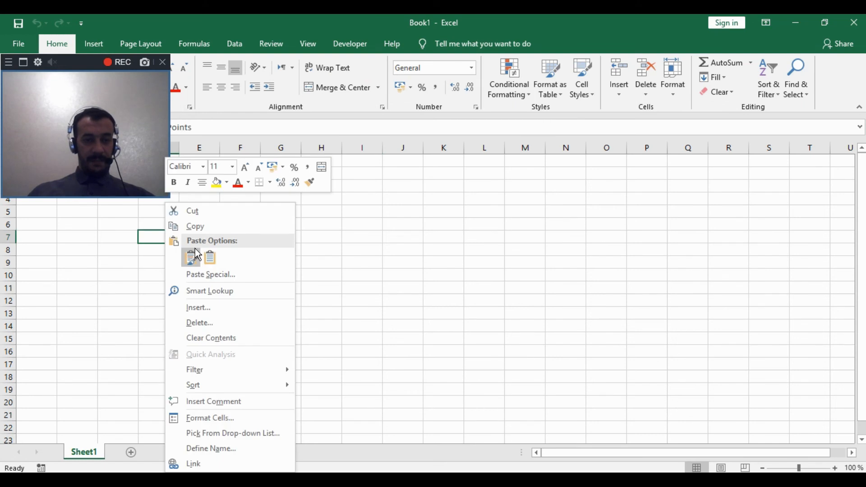
{"action": "left_click", "coordinate": [348, 301]}
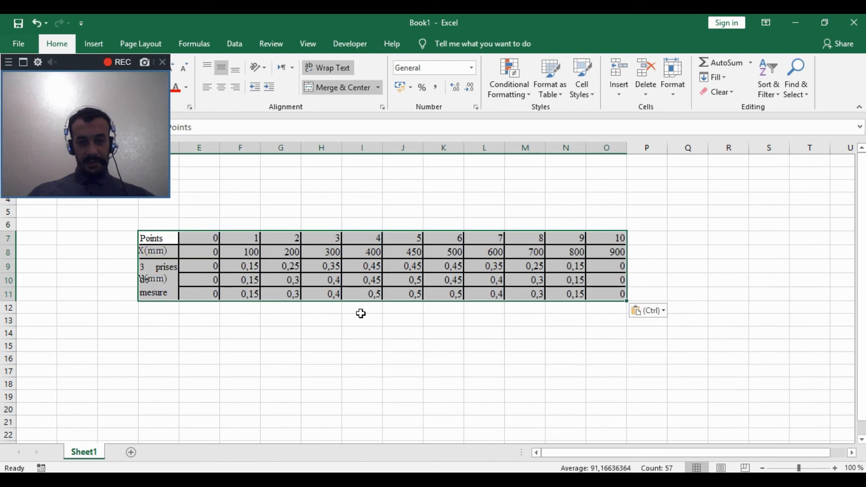
{"action": "left_click", "coordinate": [443, 313]}
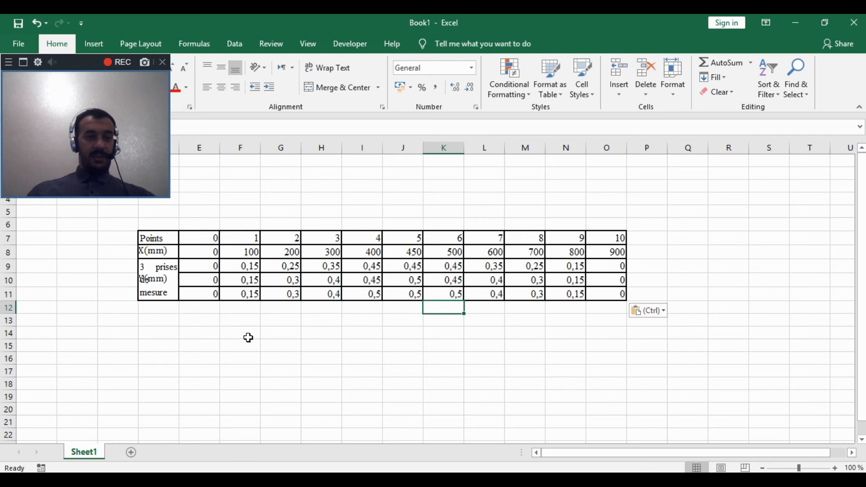
Step: Delete the pasted "X(mm)" and "Y(mm)" label pictures and enter "X(mm)" as text in cell D8
{"action": "left_click", "coordinate": [156, 257]}
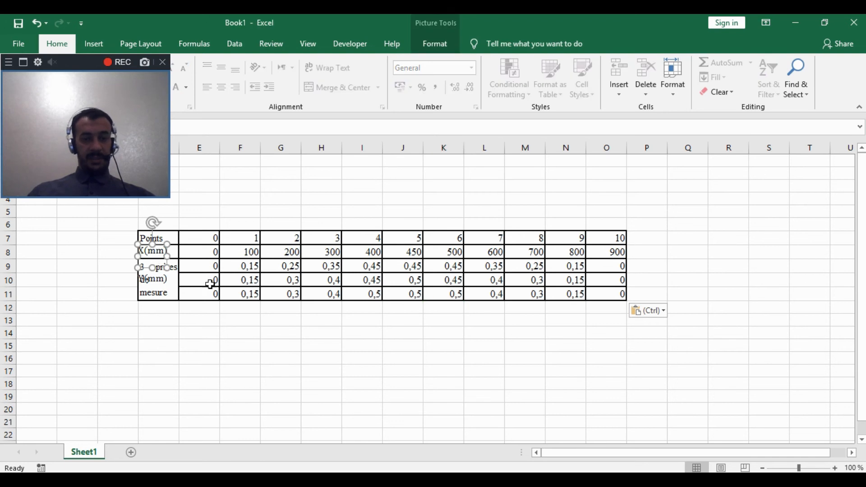
{"action": "key", "text": "Delete"}
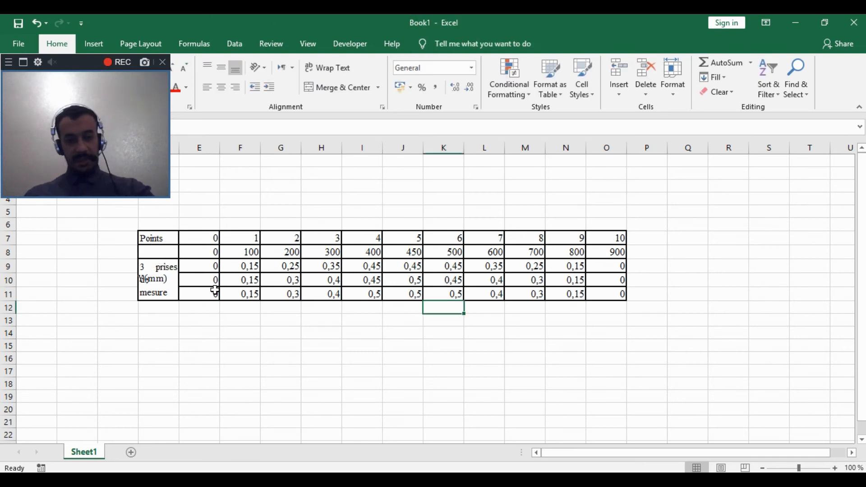
{"action": "left_click", "coordinate": [154, 288]}
{"action": "key", "text": "Delete"}
{"action": "double_click", "coordinate": [159, 253]}
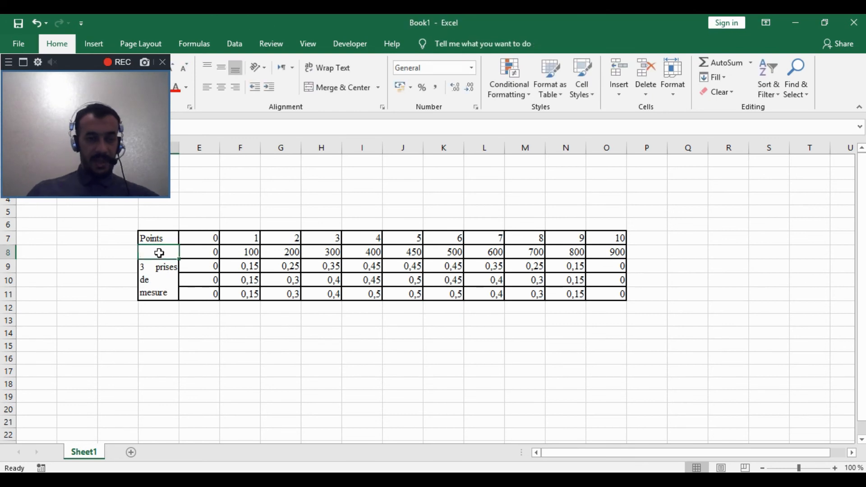
{"action": "type", "text": "X("}
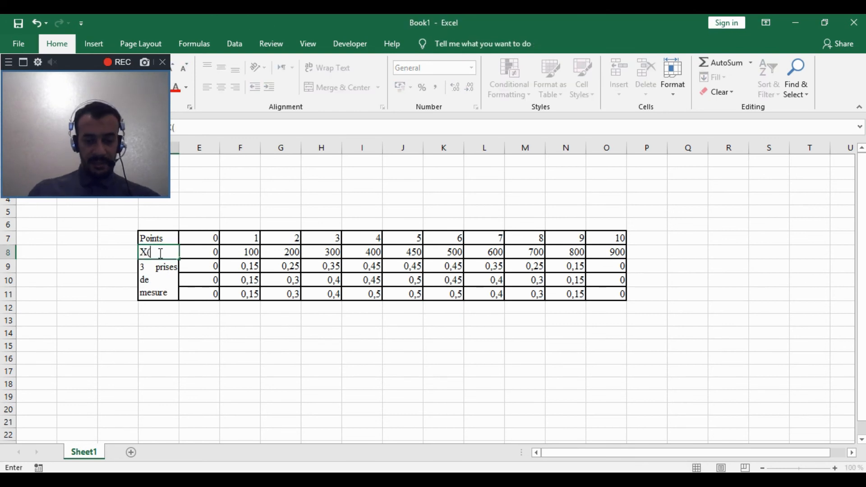
{"action": "type", "text": "mm"}
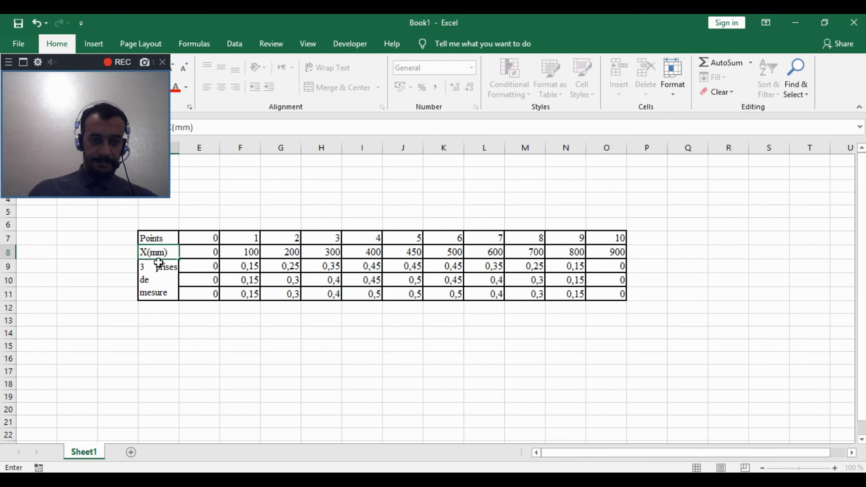
Step: Append "Y(mm)" to the "3 prises de mesure" label in the merged cell D9:D11
{"action": "left_click", "coordinate": [155, 267]}
{"action": "double_click", "coordinate": [161, 281]}
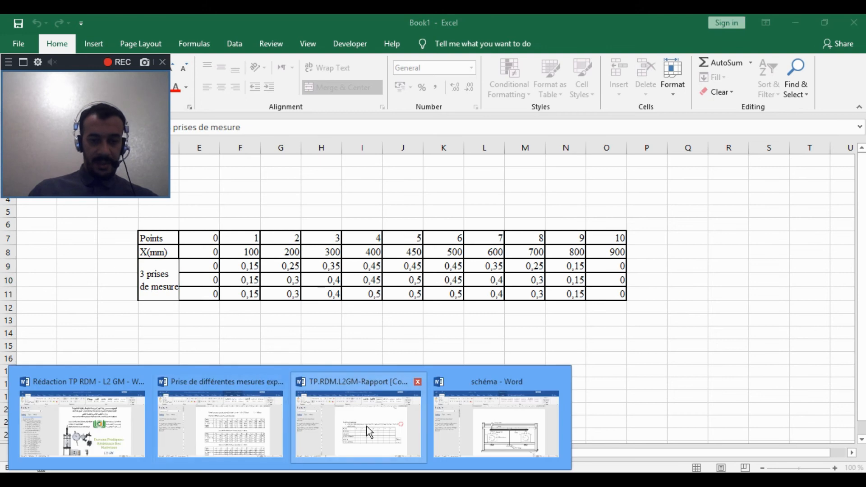
{"action": "mouse_move", "coordinate": [367, 426]}
{"action": "mouse_move", "coordinate": [270, 434]}
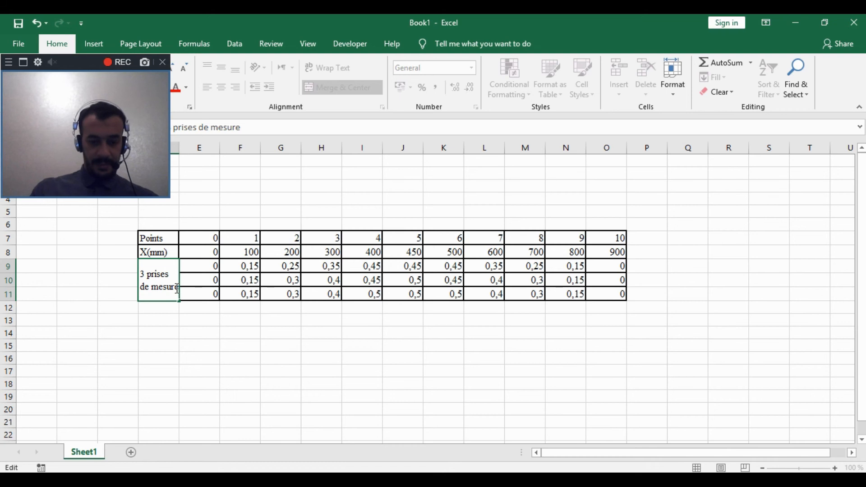
{"action": "type", "text": "Y(mm"}
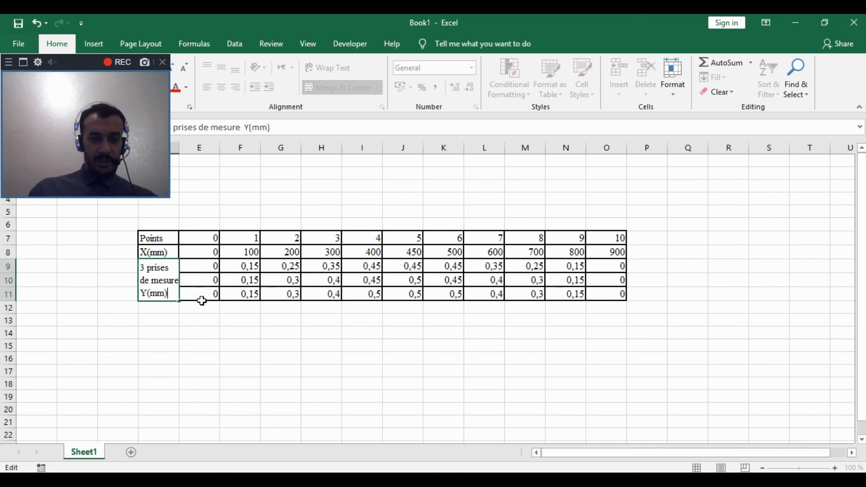
Step: Extend the table by three empty rows by applying outline and inside borders to D12:O14
{"action": "left_click_drag", "start_coordinate": [172, 309], "coordinate": [597, 328]}
{"action": "right_click", "coordinate": [597, 335]}
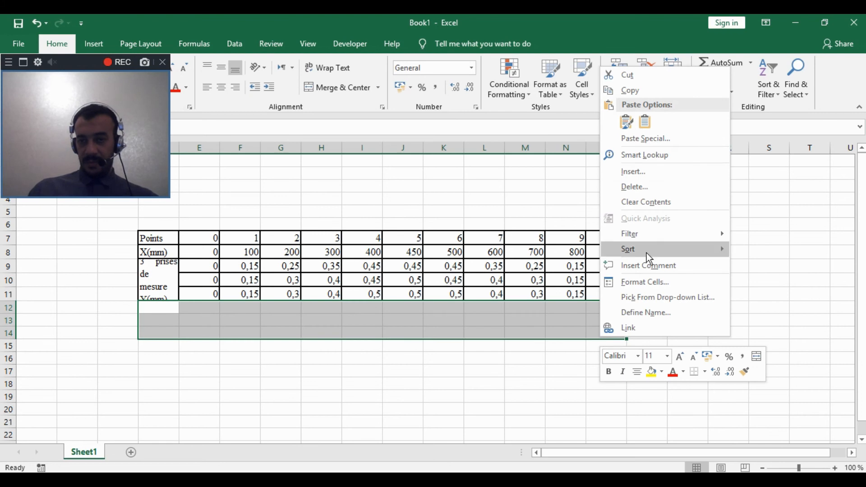
{"action": "key", "text": "Escape"}
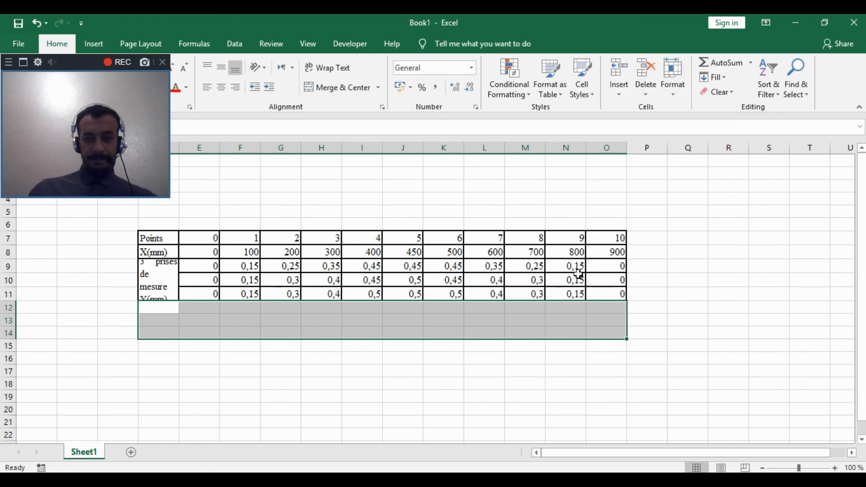
{"action": "key", "text": "ctrl+1"}
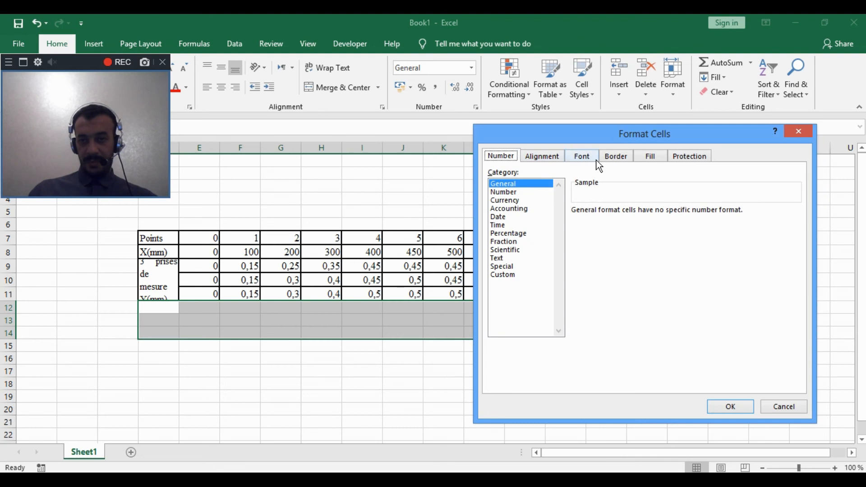
{"action": "left_click", "coordinate": [615, 156]}
{"action": "left_click", "coordinate": [665, 201]}
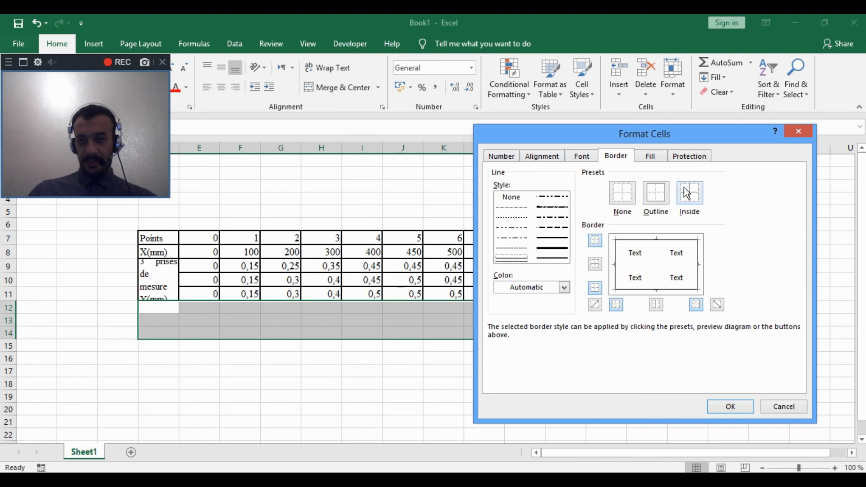
{"action": "left_click", "coordinate": [685, 190]}
{"action": "left_click", "coordinate": [730, 408]}
{"action": "left_click", "coordinate": [311, 369]}
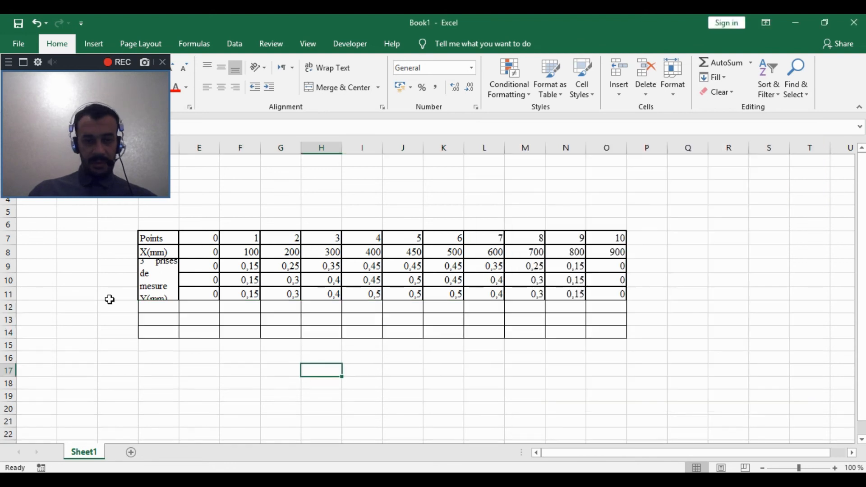
Step: Make row 11 slightly taller and widen column D so the "3 prises de mesure Y(mm)" label fits
{"action": "left_click_drag", "start_coordinate": [12, 300], "coordinate": [12, 303]}
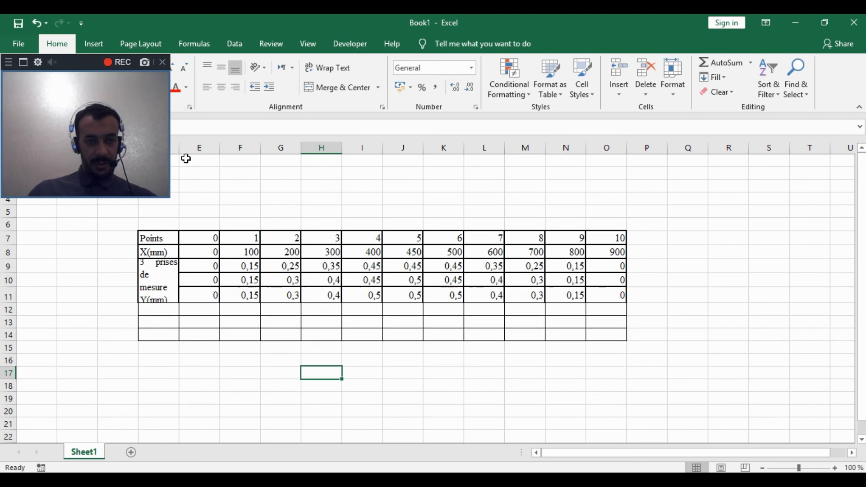
{"action": "left_click_drag", "start_coordinate": [179, 145], "coordinate": [203, 139]}
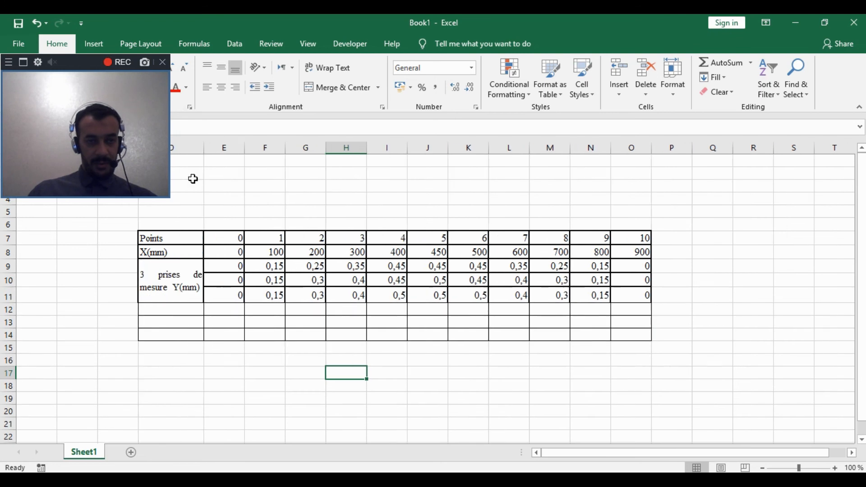
{"action": "left_click", "coordinate": [169, 307]}
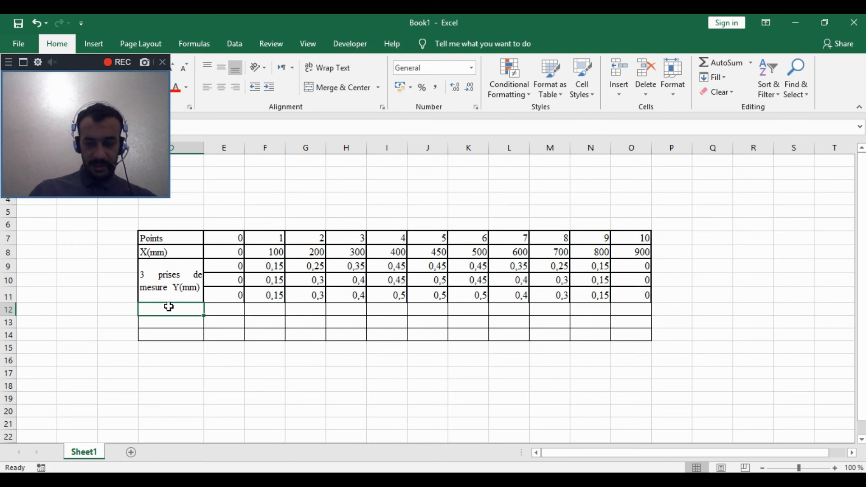
Step: Give the whole table D7:O14 uniform outline and inside borders
{"action": "left_click_drag", "start_coordinate": [162, 239], "coordinate": [622, 333]}
{"action": "right_click", "coordinate": [624, 341]}
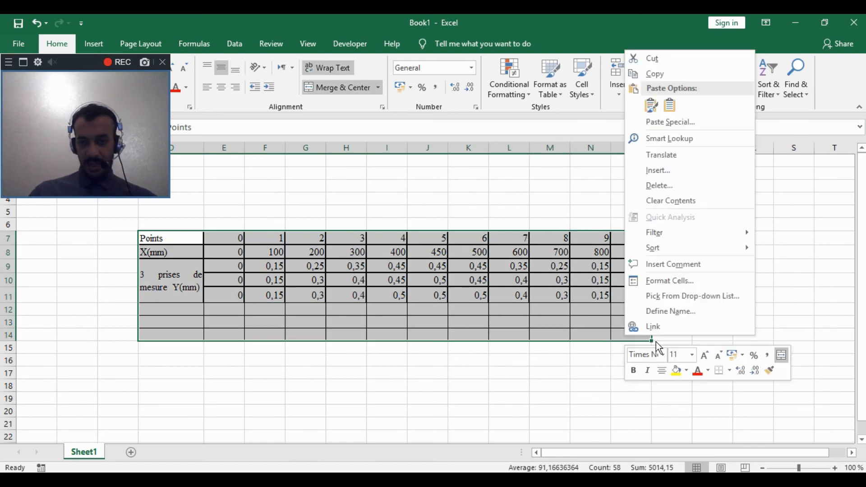
{"action": "left_click", "coordinate": [686, 282]}
{"action": "left_click", "coordinate": [698, 194]}
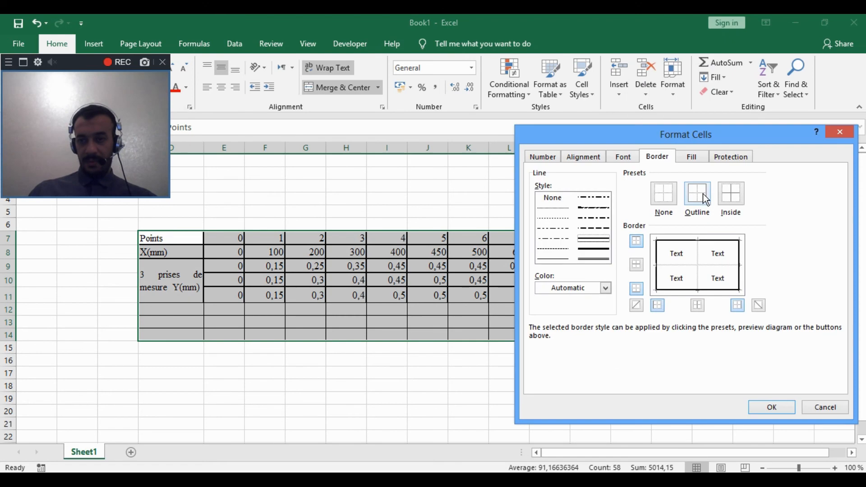
{"action": "left_click", "coordinate": [741, 198]}
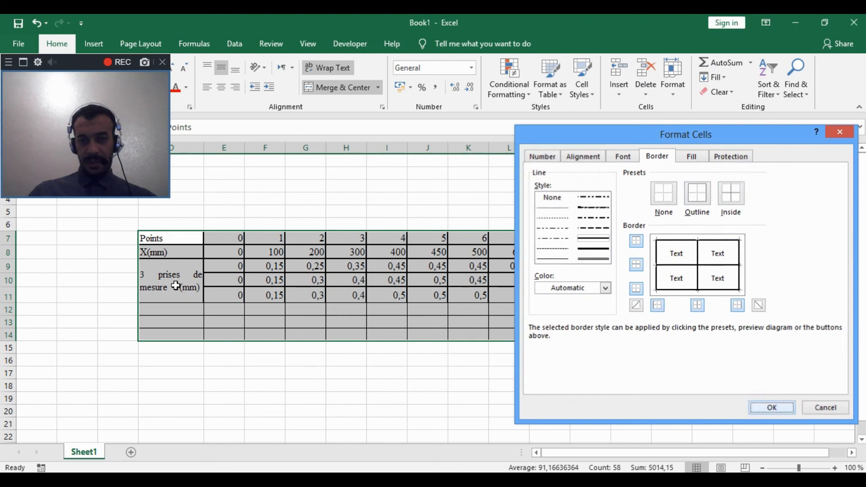
{"action": "left_click", "coordinate": [772, 407]}
{"action": "left_click", "coordinate": [298, 338]}
Step: Enter the row label "Y_Moy_Exp (mm)" in cell D12
{"action": "left_click", "coordinate": [181, 310]}
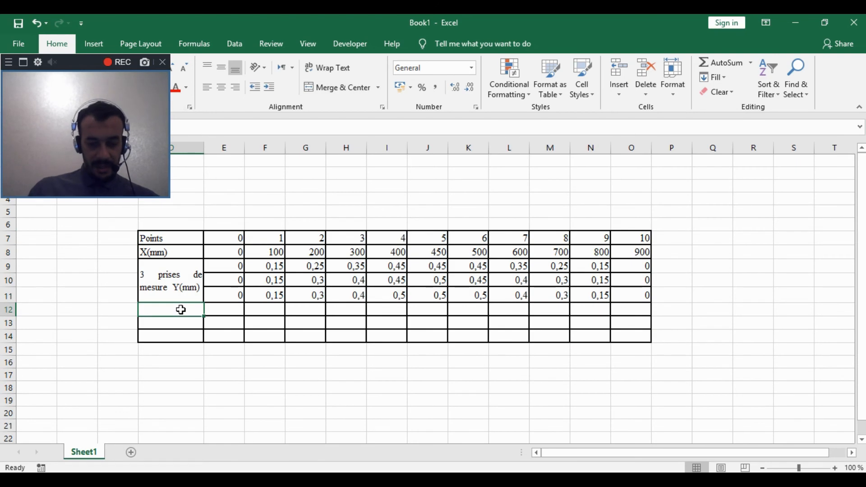
{"action": "type", "text": "Y_"}
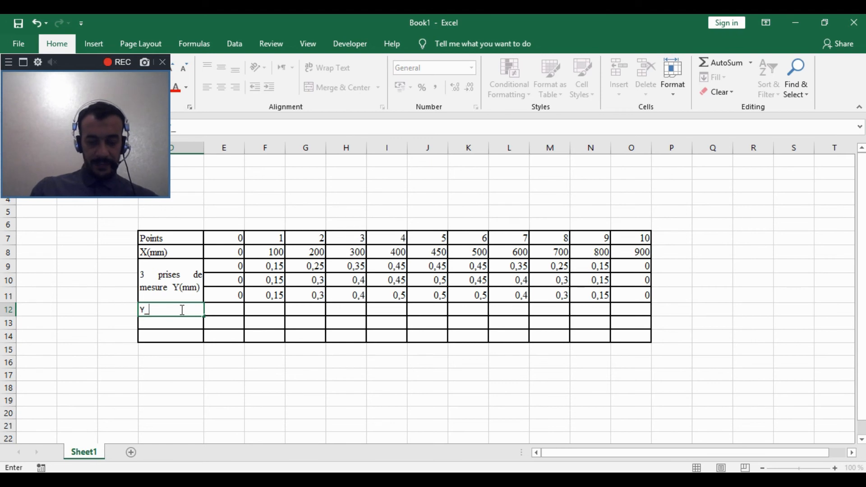
{"action": "type", "text": "Moy_Exp"}
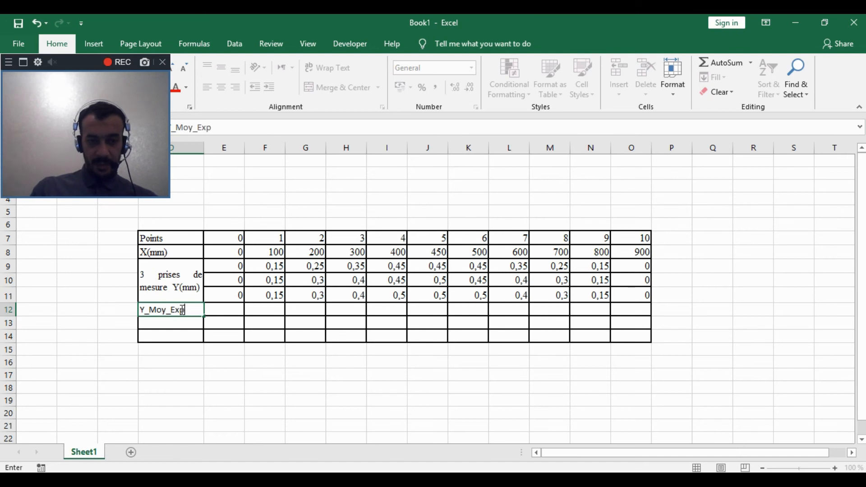
{"action": "type", "text": " (mm"}
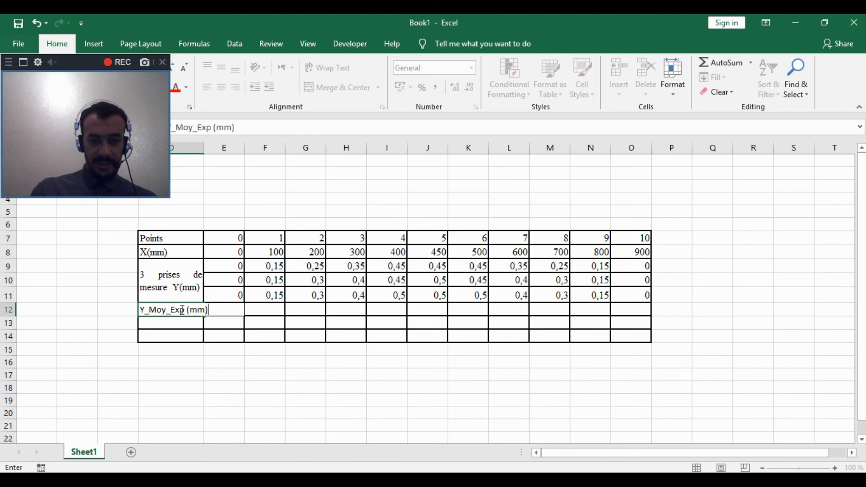
Step: Auto-fit the width of column D to its longest label
{"action": "left_click", "coordinate": [212, 326]}
{"action": "left_click_drag", "start_coordinate": [232, 267], "coordinate": [239, 295]}
{"action": "left_click", "coordinate": [233, 346]}
{"action": "double_click", "coordinate": [203, 149]}
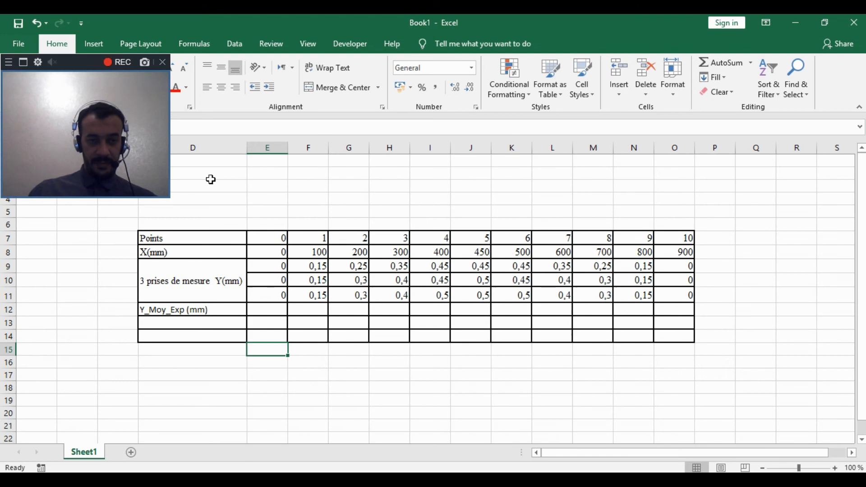
Step: Copy the "Y_Moy_Exp (mm)" label from D12 into cells D13 and D14
{"action": "left_click", "coordinate": [205, 310]}
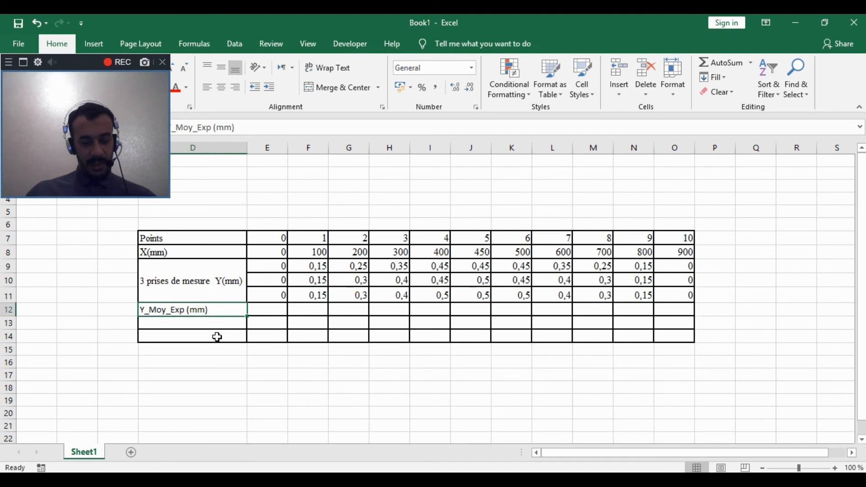
{"action": "key", "text": "ctrl+c"}
{"action": "left_click", "coordinate": [216, 323]}
{"action": "key", "text": "ctrl+v"}
{"action": "left_click", "coordinate": [218, 337]}
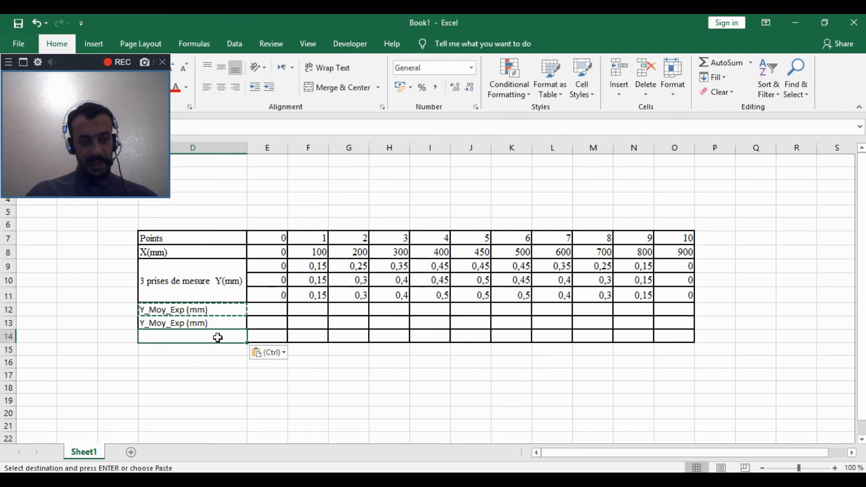
{"action": "key", "text": "ctrl+v"}
Step: Change the label in D13 to "Y_théo (mm)" and the one in D14 to "Y_Num (mm)"
{"action": "double_click", "coordinate": [182, 324]}
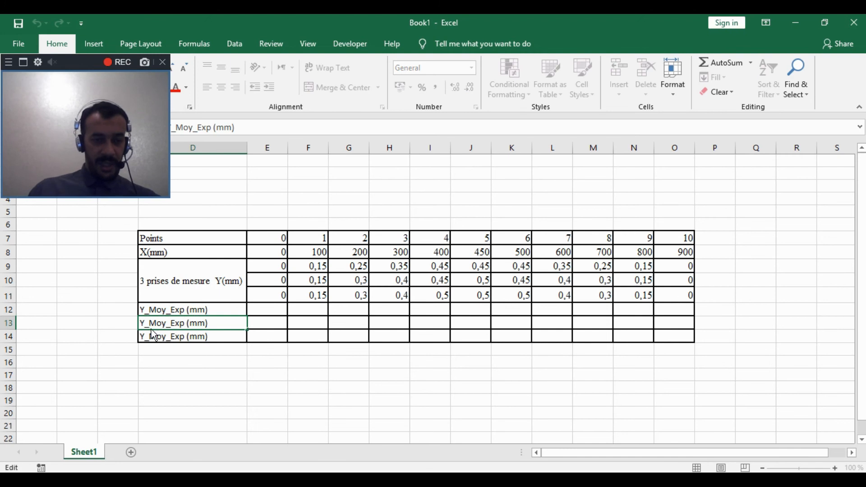
{"action": "left_click_drag", "start_coordinate": [149, 323], "coordinate": [187, 323]}
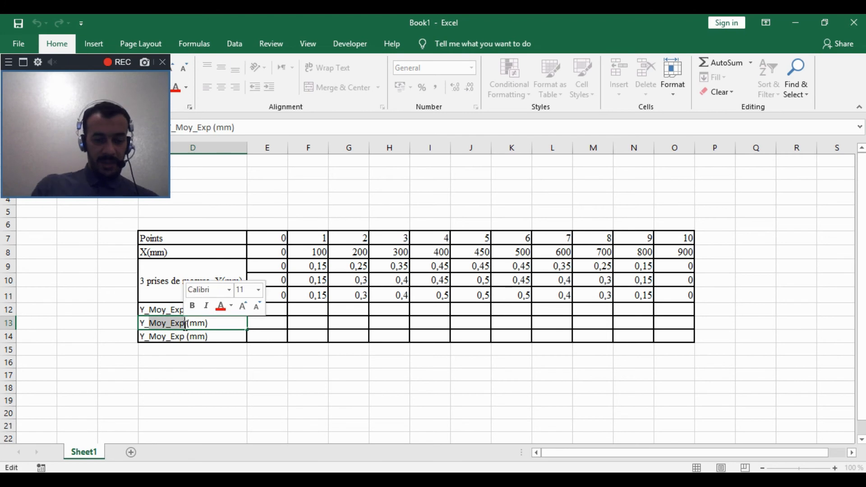
{"action": "type", "text": "théo"}
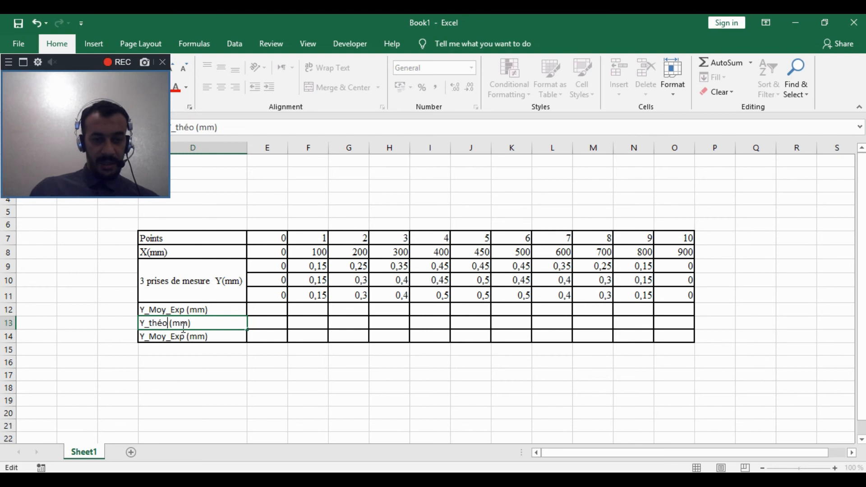
{"action": "left_click", "coordinate": [164, 338]}
{"action": "double_click", "coordinate": [158, 335]}
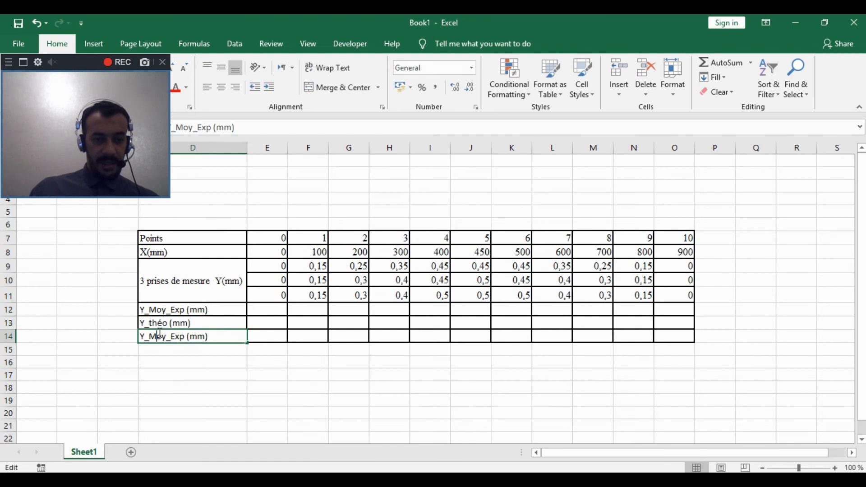
{"action": "left_click_drag", "start_coordinate": [150, 336], "coordinate": [186, 335]}
{"action": "type", "text": "Num"}
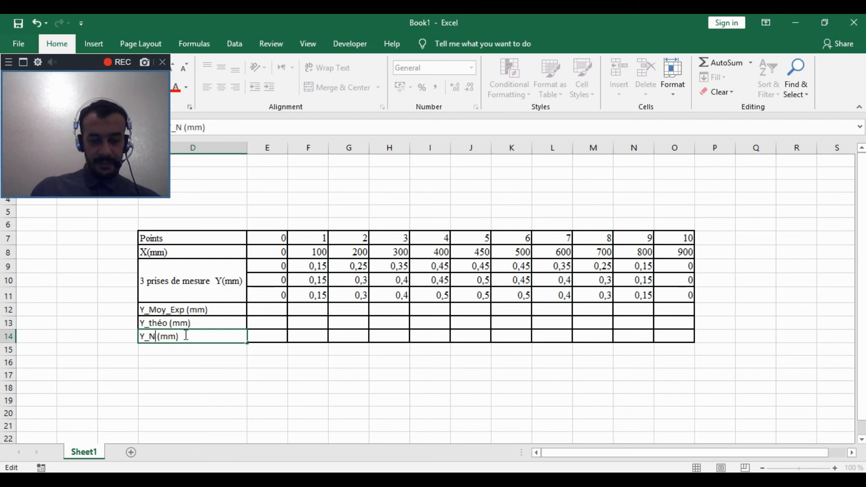
Step: Capitalise the label in D13 so it reads "Y_Théo (mm)"
{"action": "left_click", "coordinate": [155, 323]}
{"action": "double_click", "coordinate": [165, 324]}
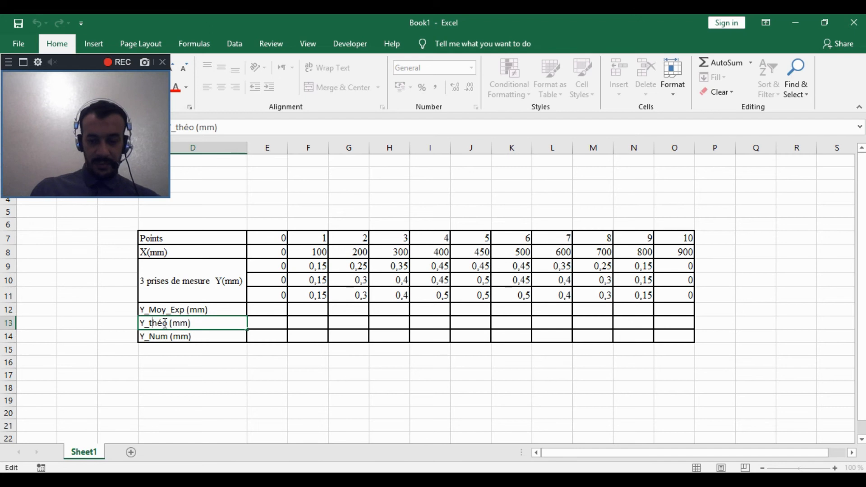
{"action": "key", "text": "BackSpace"}
{"action": "type", "text": "T"}
{"action": "left_click", "coordinate": [293, 375]}
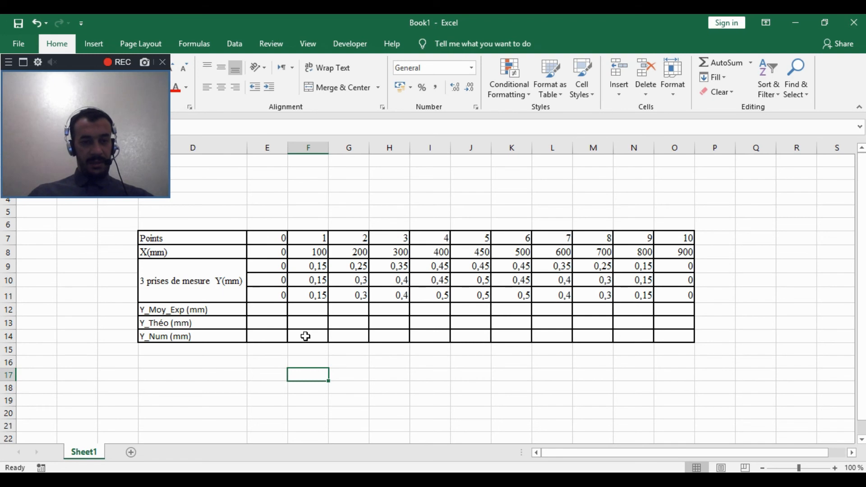
Step: Insert an Average formula over the three measurements E9:E11 in cell E12
{"action": "left_click", "coordinate": [284, 309]}
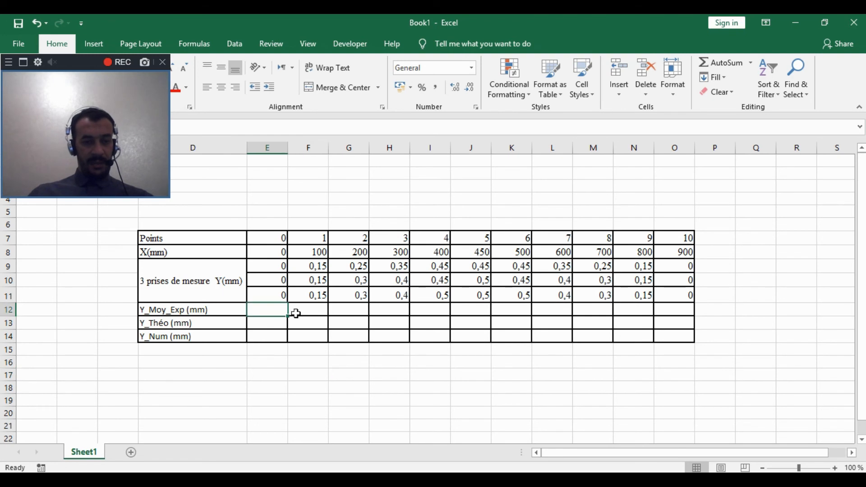
{"action": "left_click", "coordinate": [750, 67]}
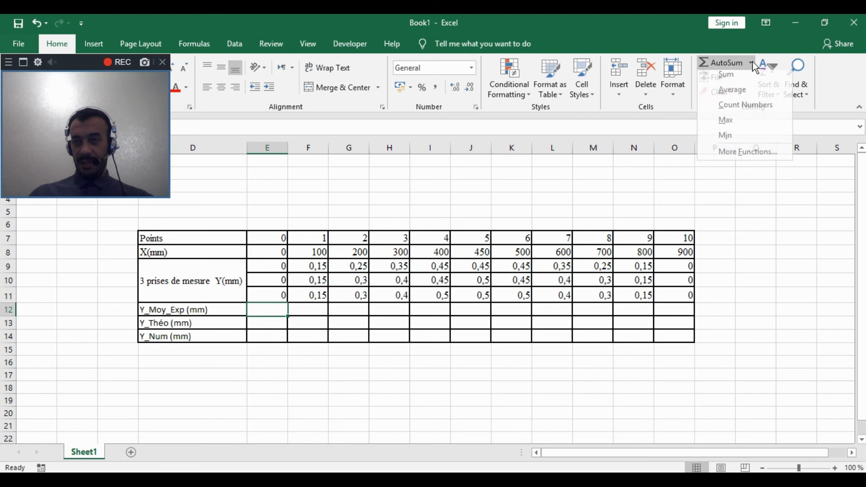
{"action": "left_click", "coordinate": [750, 94]}
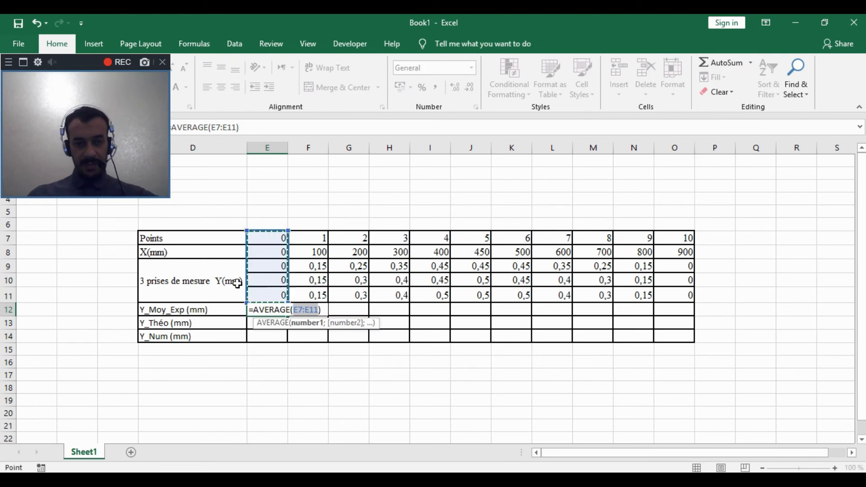
{"action": "left_click_drag", "start_coordinate": [266, 295], "coordinate": [268, 267]}
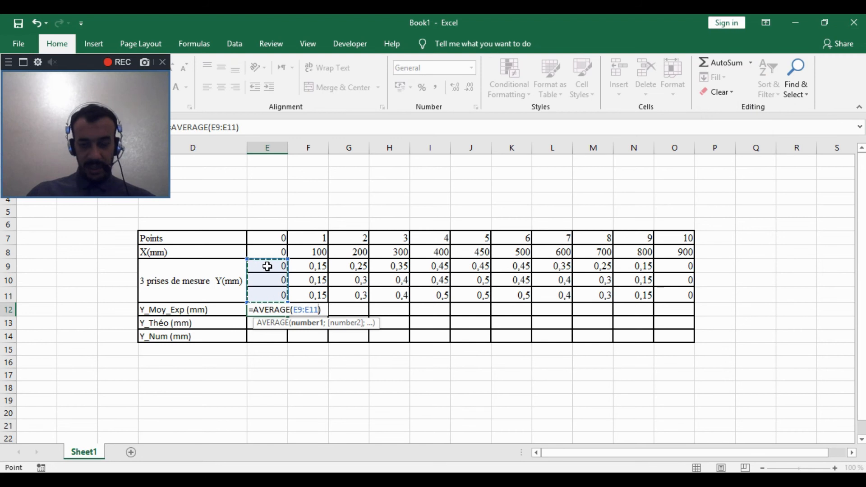
{"action": "key", "text": "Return"}
Step: Fill the average formula from E12 across row 12 to column O
{"action": "left_click", "coordinate": [280, 306]}
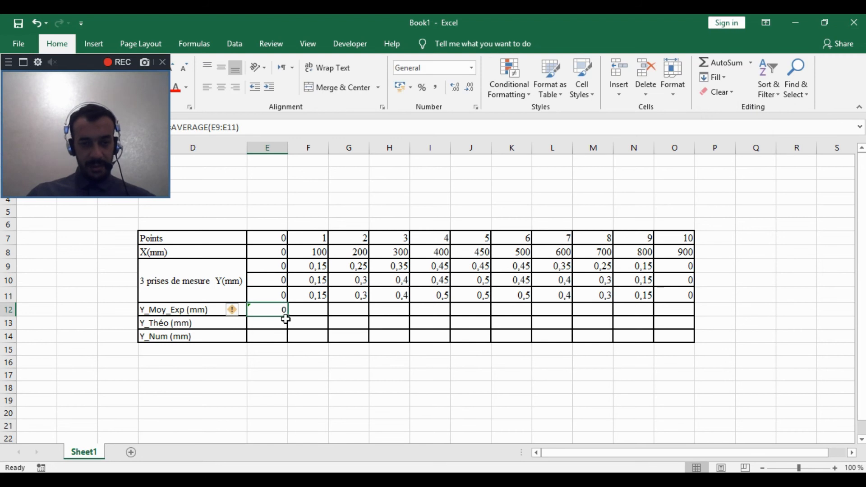
{"action": "left_click_drag", "start_coordinate": [287, 316], "coordinate": [687, 308]}
{"action": "left_click", "coordinate": [754, 307]}
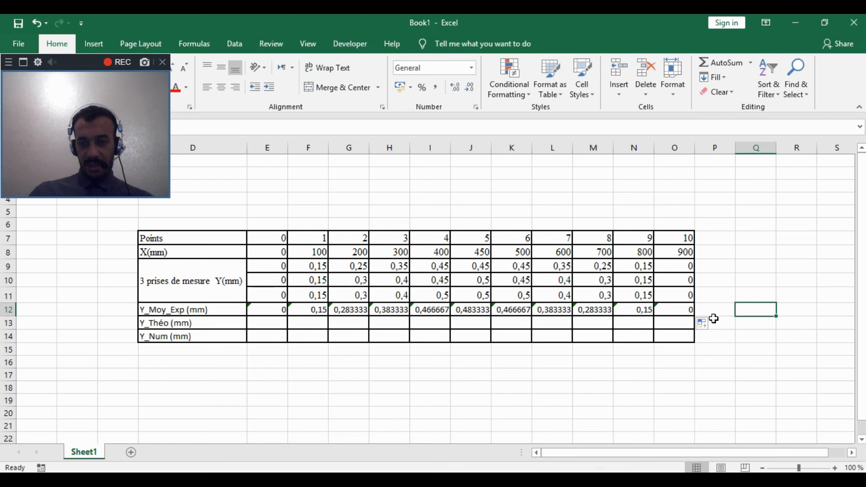
Step: Enter the heading "h" for the beam height in cell F2 above the table
{"action": "left_click", "coordinate": [277, 324]}
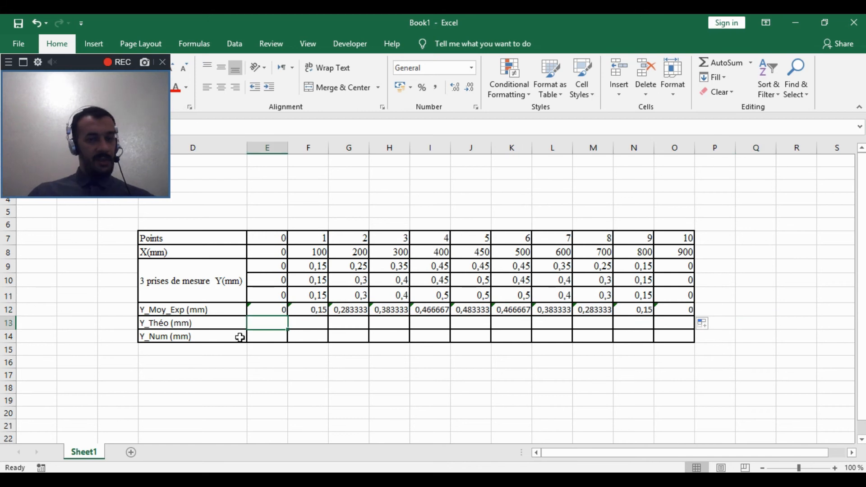
{"action": "left_click", "coordinate": [273, 339]}
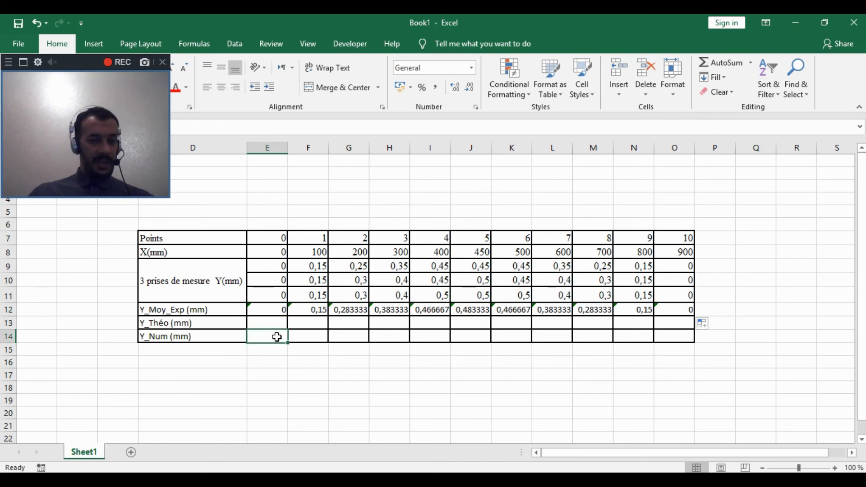
{"action": "left_click", "coordinate": [319, 175]}
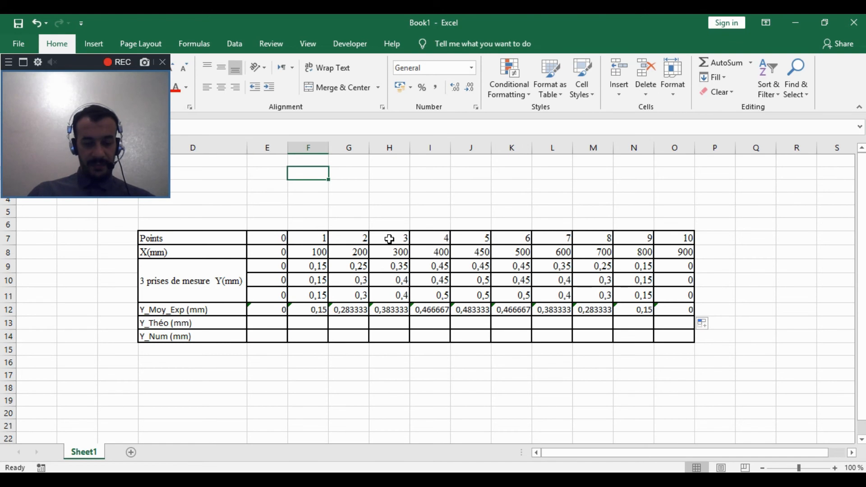
{"action": "type", "text": "h"}
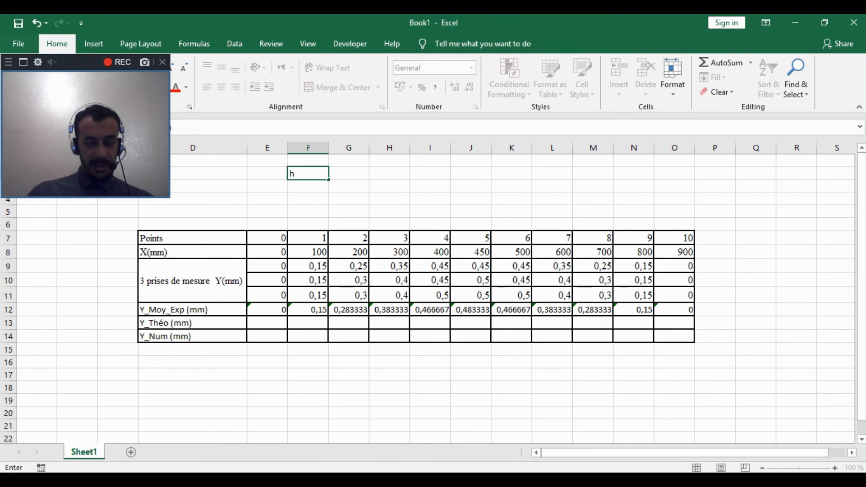
Step: Switch to the Word document "Prise de différentes mesures expérimentales" and copy the equation giving the beam's h × b and L dimensions
{"action": "mouse_move", "coordinate": [290, 479]}
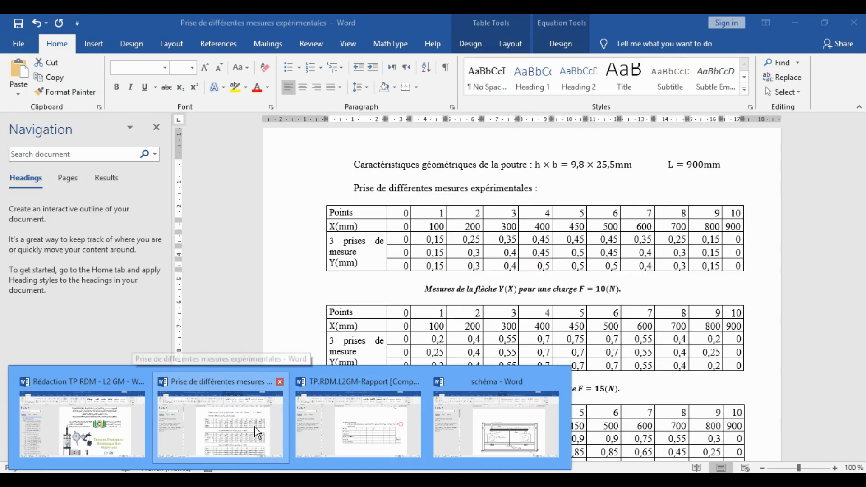
{"action": "left_click", "coordinate": [258, 433]}
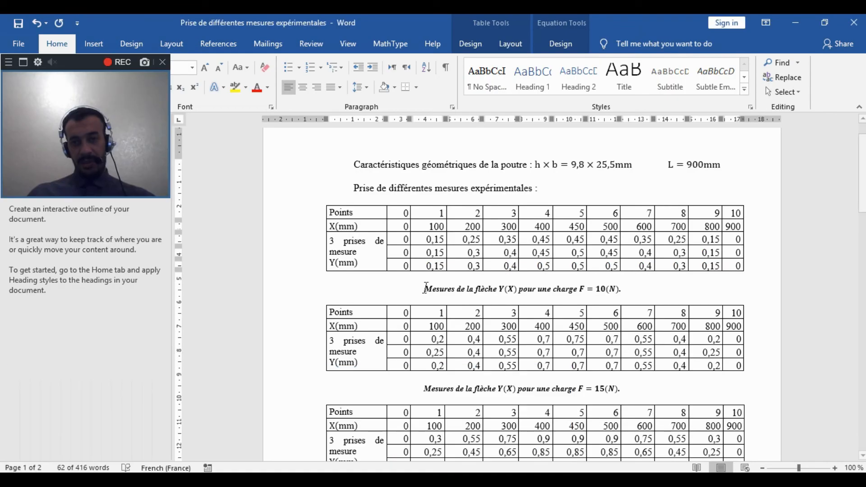
{"action": "left_click", "coordinate": [541, 168]}
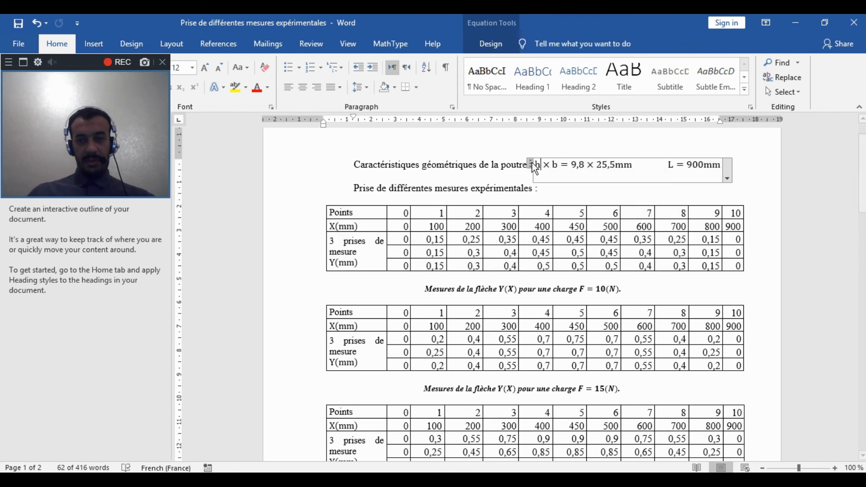
{"action": "left_click", "coordinate": [532, 163]}
{"action": "key", "text": "ctrl+c"}
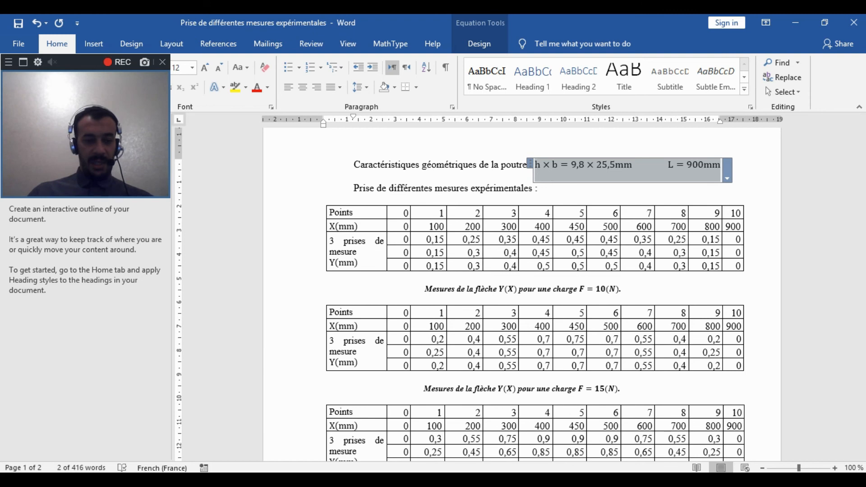
Step: Switch back to the Excel workbook and paste the beam dimensions equation at cell J4 above the table
{"action": "key", "text": "alt+Tab"}
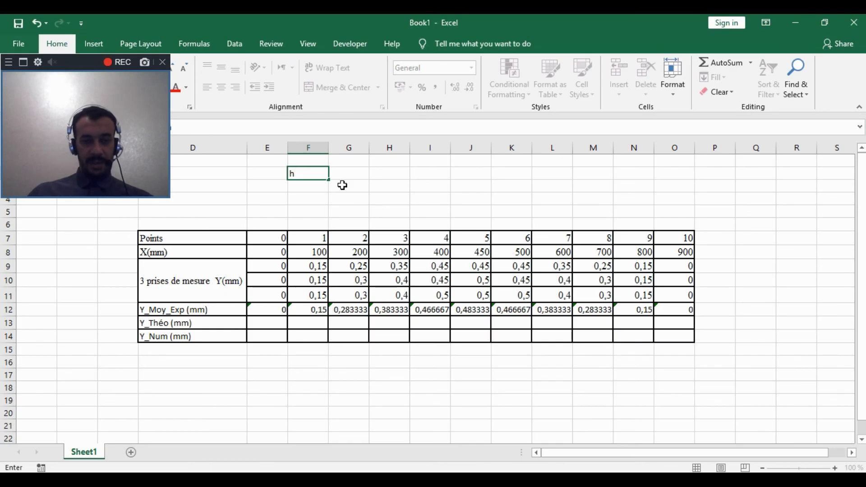
{"action": "right_click", "coordinate": [488, 202]}
{"action": "left_click", "coordinate": [514, 258]}
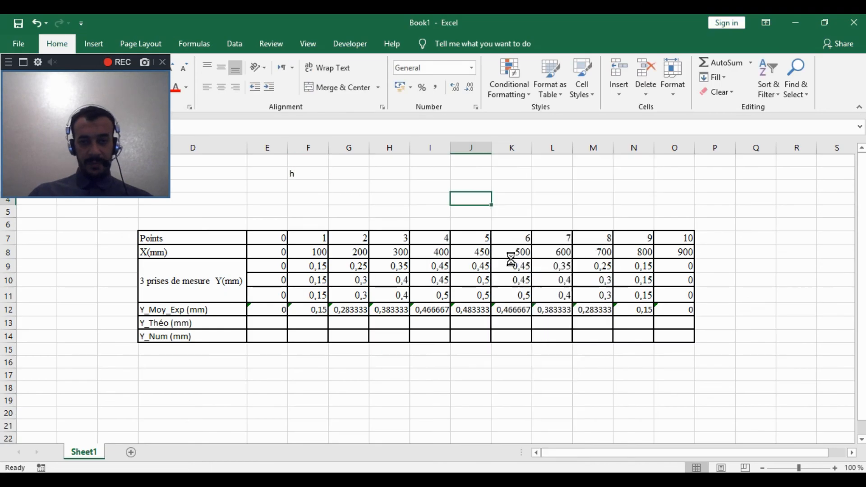
{"action": "left_click", "coordinate": [580, 211]}
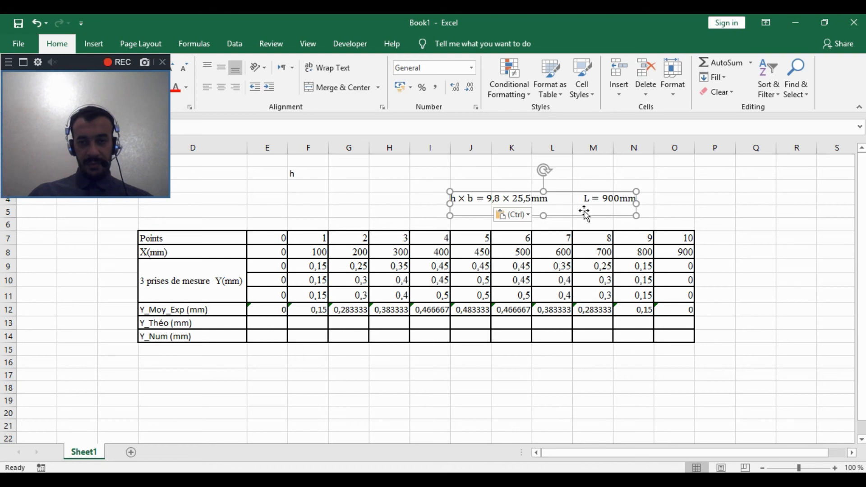
Step: Enter 9,8 under the "h" heading, then add the heading "b" in G2 with the value 25,5 below it
{"action": "left_click", "coordinate": [311, 184]}
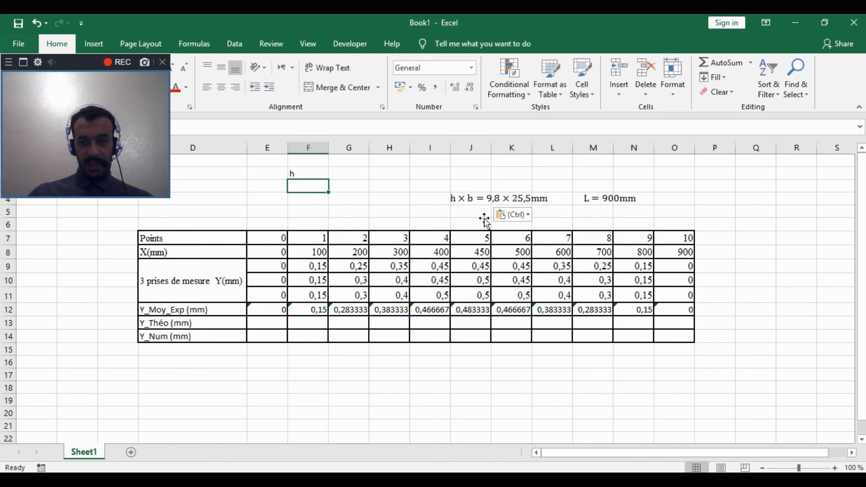
{"action": "type", "text": "9,8"}
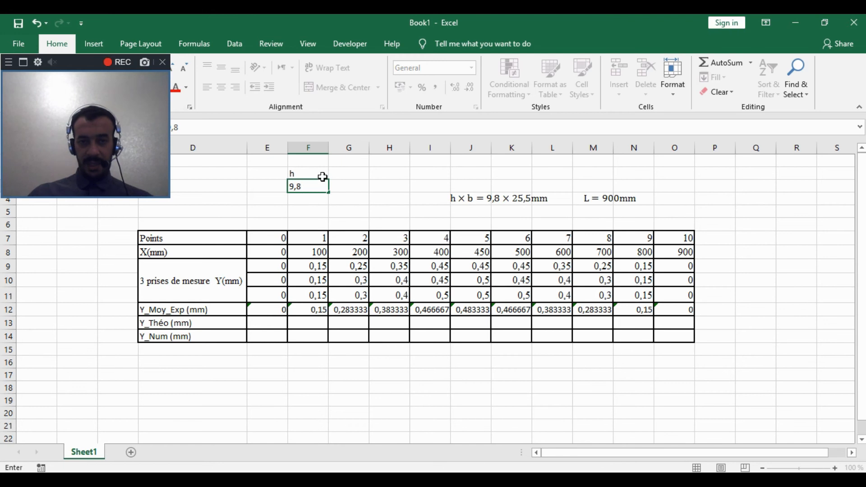
{"action": "left_click", "coordinate": [339, 171]}
{"action": "type", "text": "b"}
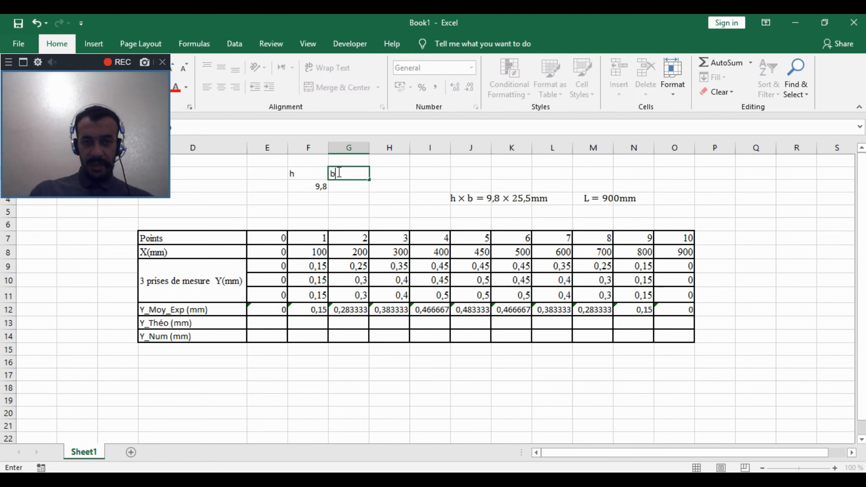
{"action": "key", "text": "Return"}
{"action": "type", "text": "25,5"}
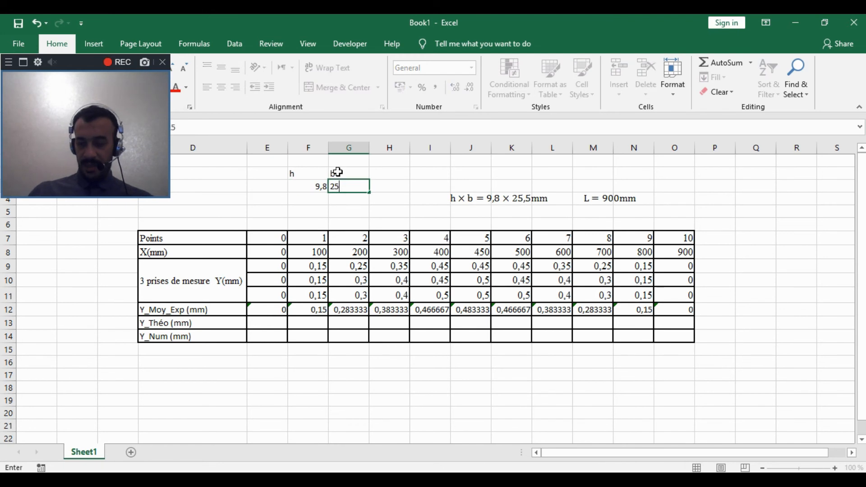
Step: Add the heading "L" in cell H2 with the value 900 below it
{"action": "left_click", "coordinate": [403, 173]}
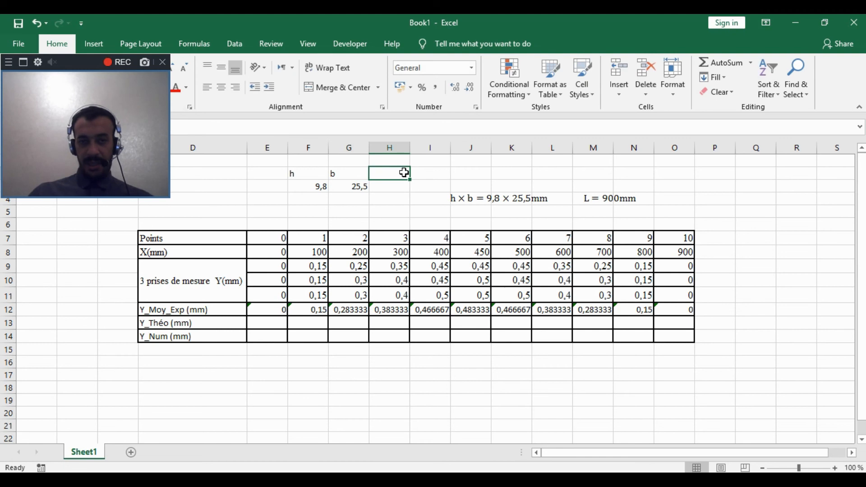
{"action": "type", "text": "L"}
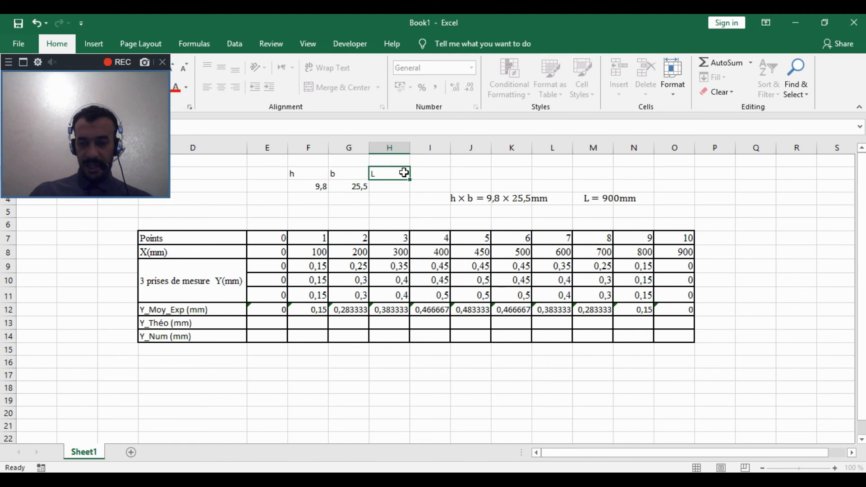
{"action": "key", "text": "Return"}
{"action": "type", "text": "900"}
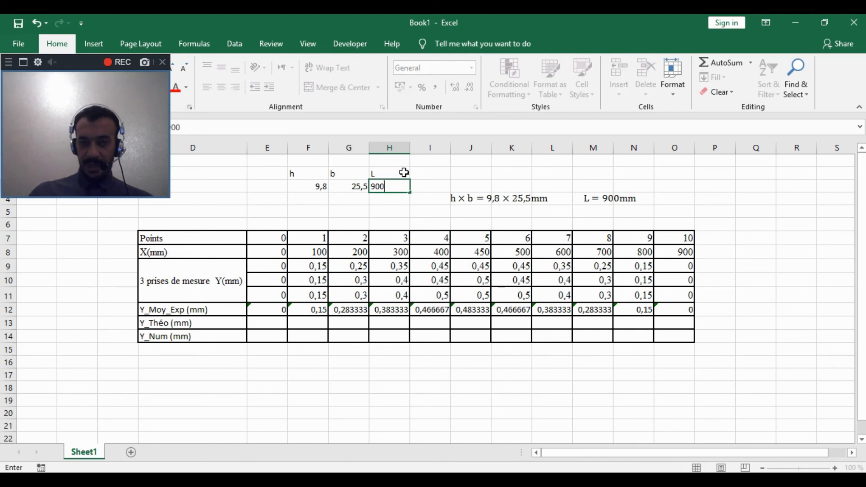
{"action": "left_click", "coordinate": [511, 200]}
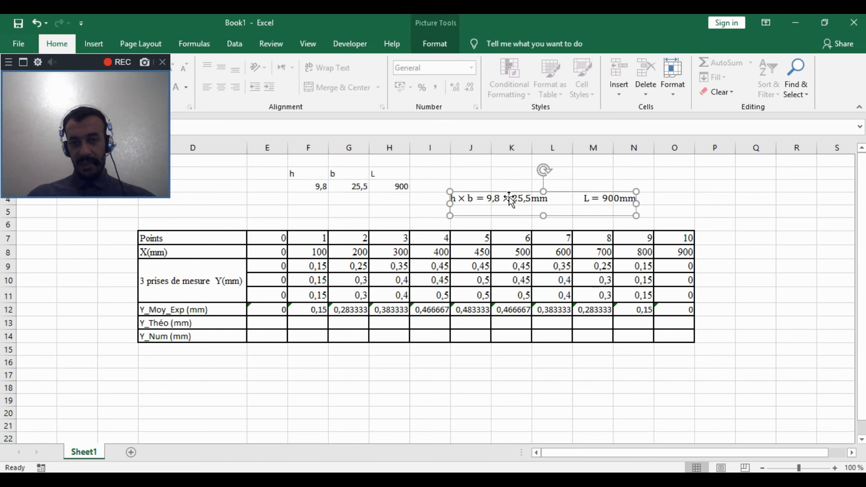
Step: Delete the pasted beam dimensions equation and add the heading "Iz" in cell I2, with a formula started below it in I3
{"action": "key", "text": "Delete"}
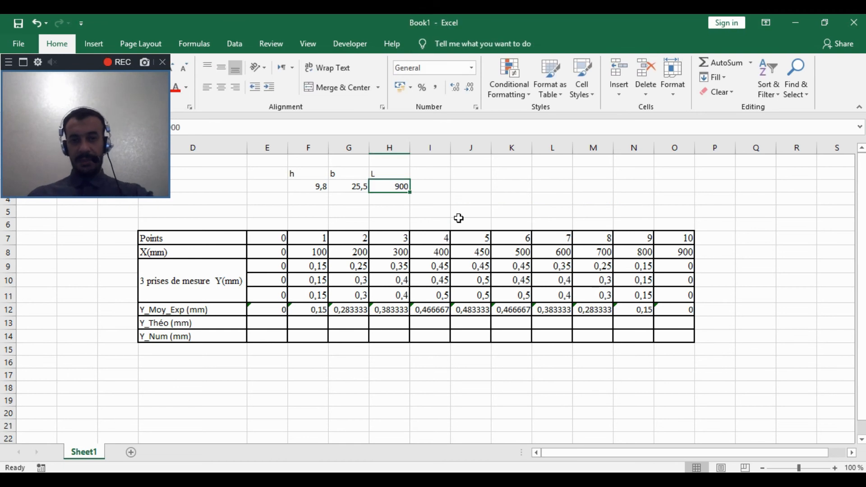
{"action": "left_click", "coordinate": [445, 174]}
{"action": "type", "text": "Iz"}
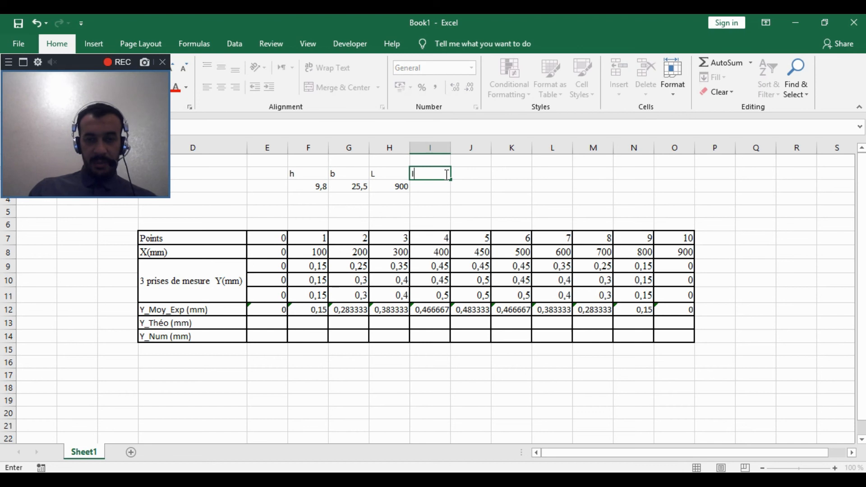
{"action": "left_click", "coordinate": [419, 185]}
{"action": "type", "text": "="}
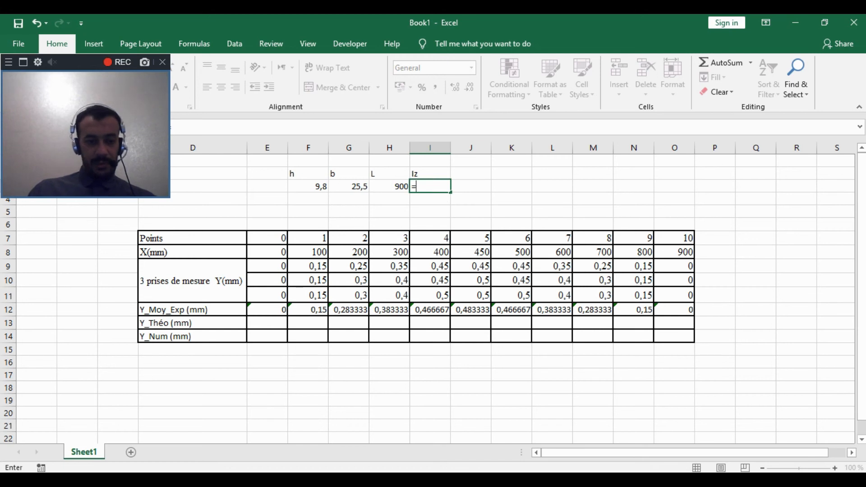
Step: Switch to the Word document "Rédaction TP RDM - L2 GM" and look up the Iz formula under 2.5 TP N°5 Essai de flexion simple
{"action": "left_click", "coordinate": [115, 434]}
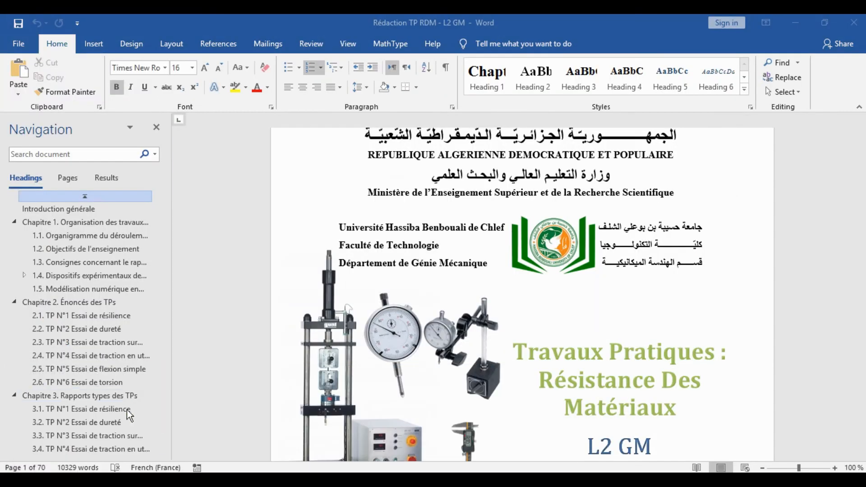
{"action": "left_click", "coordinate": [126, 369]}
{"action": "scroll", "coordinate": [453, 350], "scroll_direction": "down", "scroll_amount": 15}
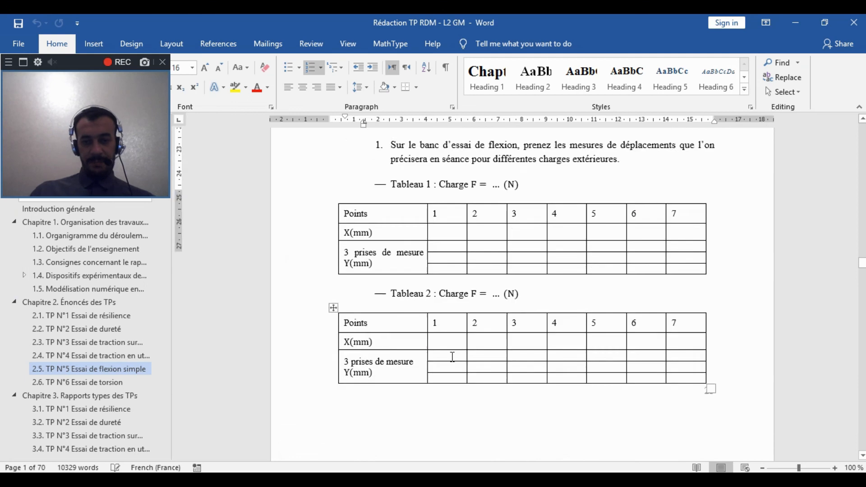
{"action": "scroll", "coordinate": [440, 363], "scroll_direction": "down", "scroll_amount": 8}
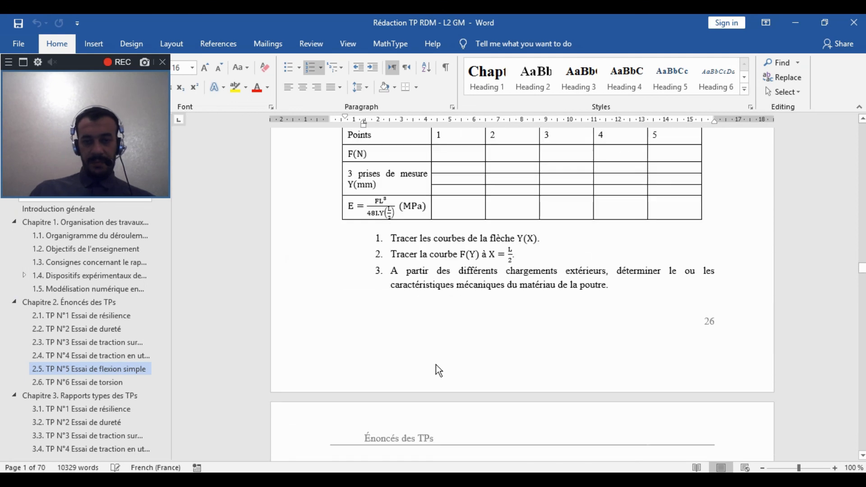
{"action": "scroll", "coordinate": [437, 364], "scroll_direction": "down", "scroll_amount": 5}
{"action": "scroll", "coordinate": [437, 364], "scroll_direction": "down", "scroll_amount": 6}
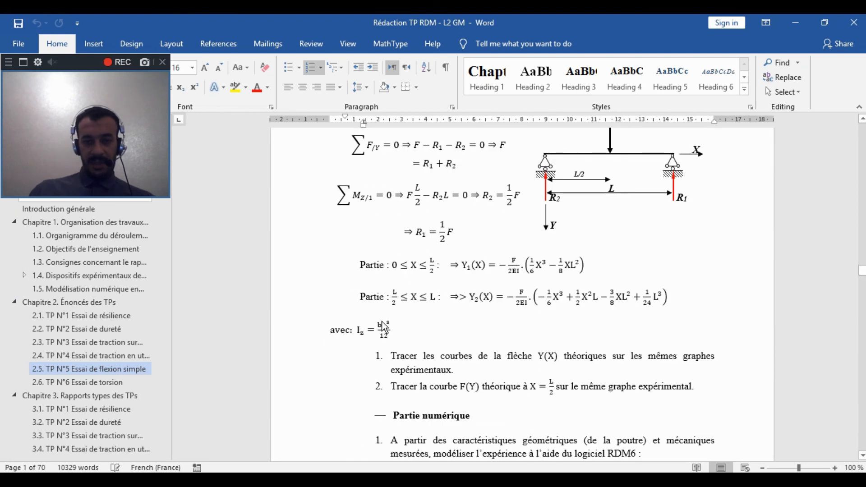
Step: Switch back to the Excel workbook and complete the Iz formula in I3 as =(G3*(F3^3))/12
{"action": "left_click", "coordinate": [796, 22]}
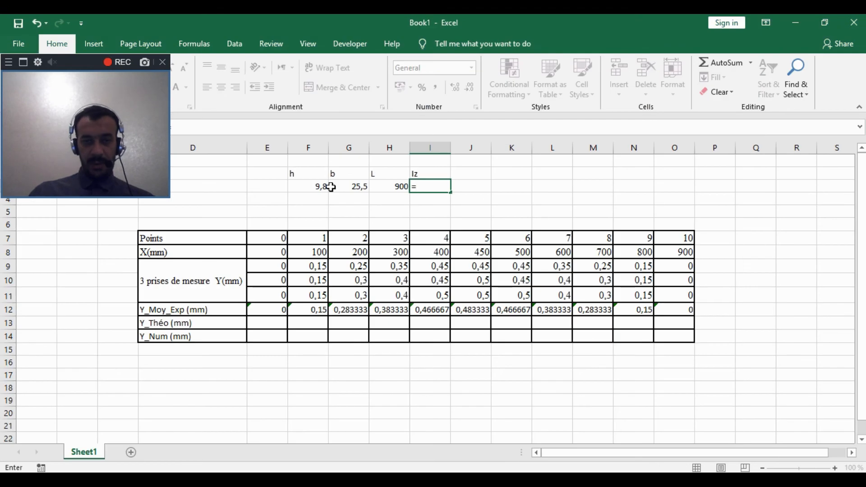
{"action": "left_click", "coordinate": [353, 188]}
{"action": "type", "text": "*("}
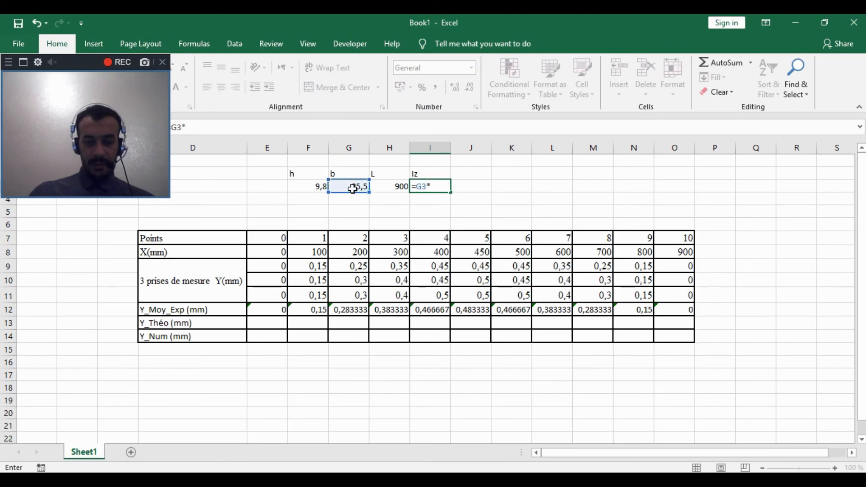
{"action": "left_click", "coordinate": [316, 188]}
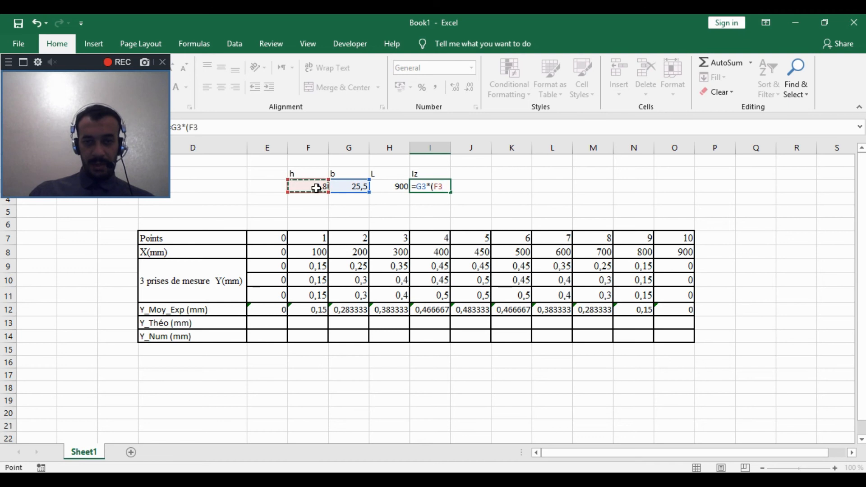
{"action": "type", "text": "^3"}
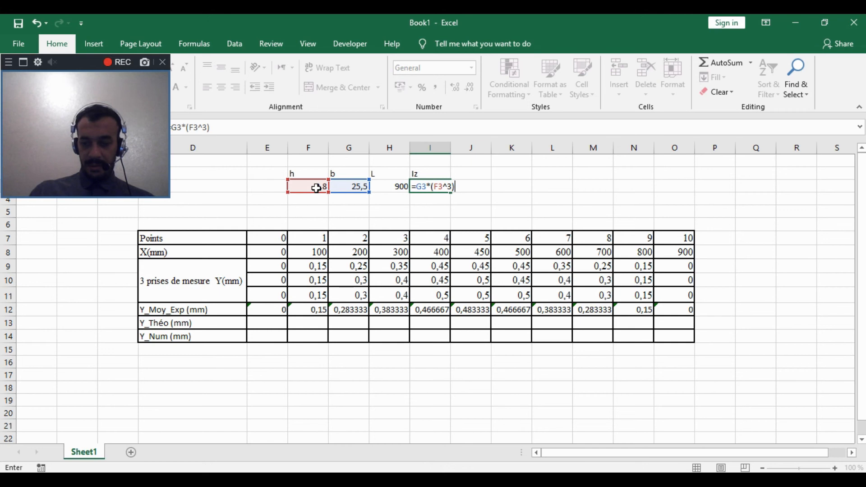
{"action": "type", "text": "))/12"}
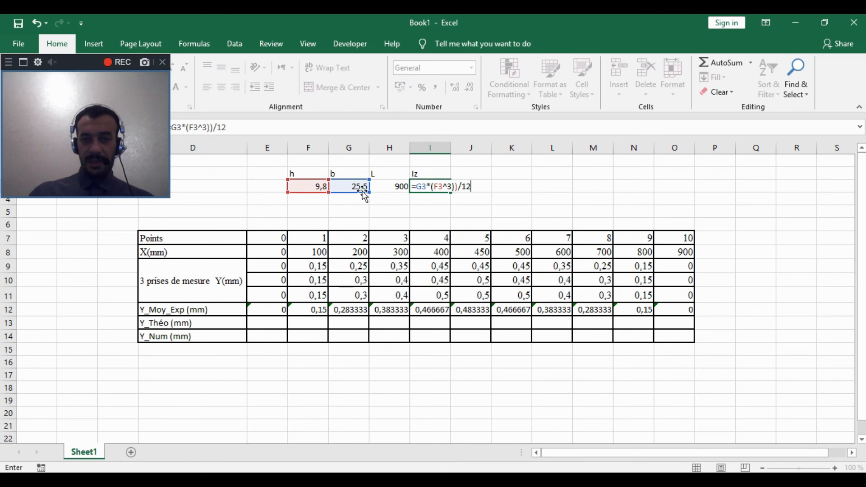
{"action": "left_click", "coordinate": [416, 186]}
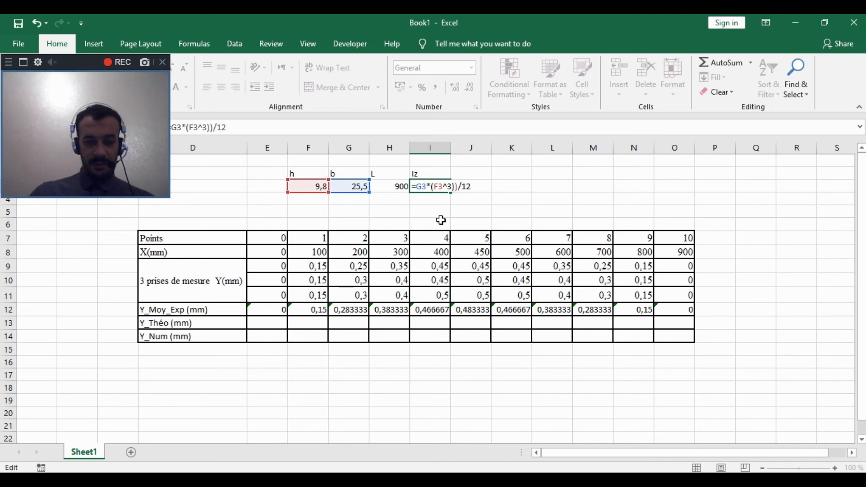
{"action": "key", "text": "Return"}
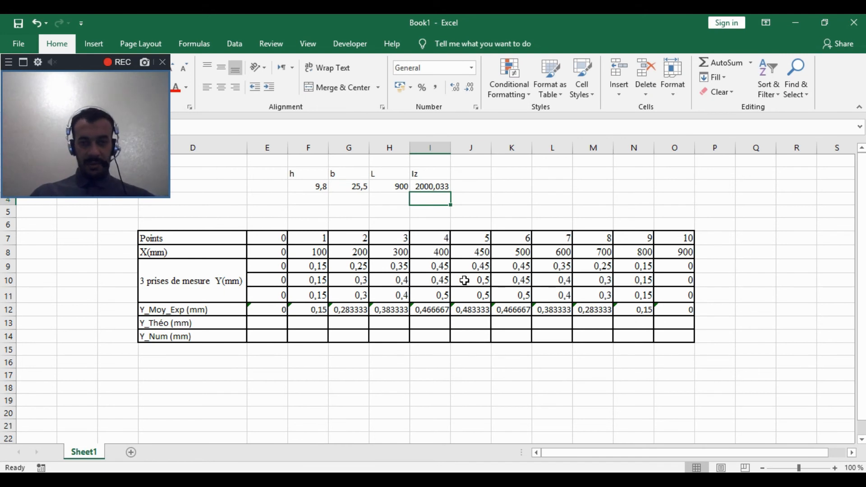
Step: Insert an empty markers-only scatter chart from a blank cell and move it below the deflection table
{"action": "left_click", "coordinate": [458, 376]}
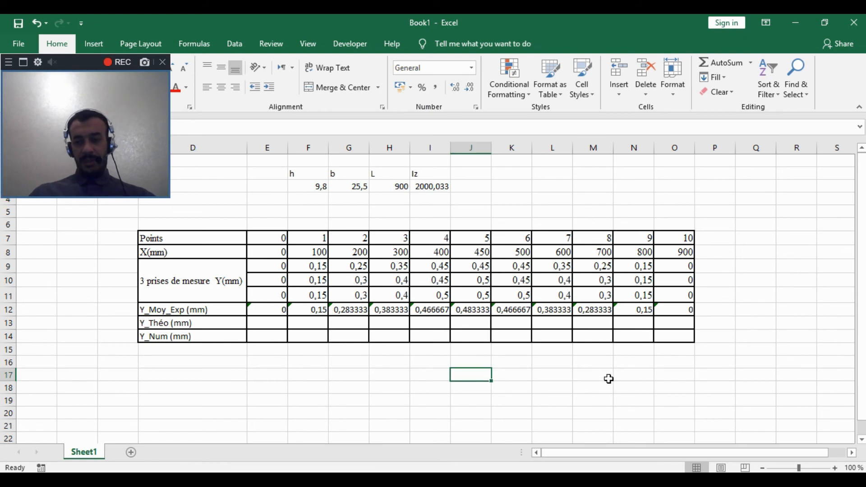
{"action": "scroll", "coordinate": [609, 379], "scroll_direction": "down", "scroll_amount": 1}
{"action": "scroll", "coordinate": [609, 379], "scroll_direction": "up", "scroll_amount": 1}
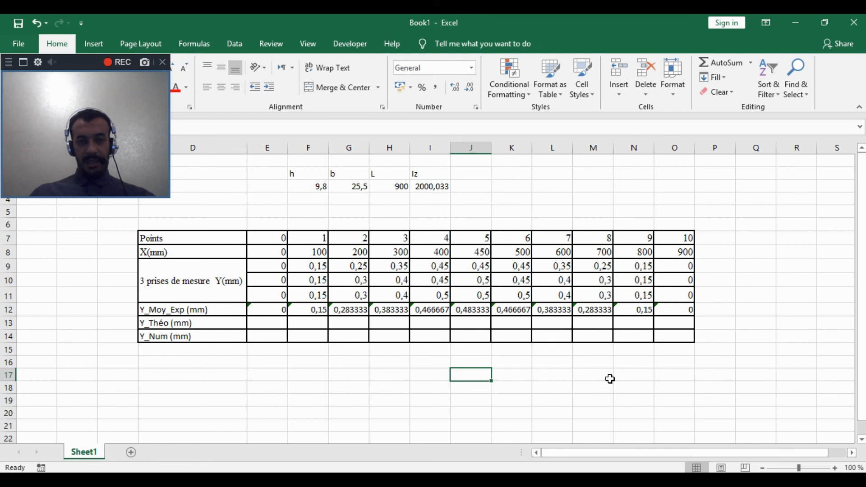
{"action": "left_click", "coordinate": [97, 43]}
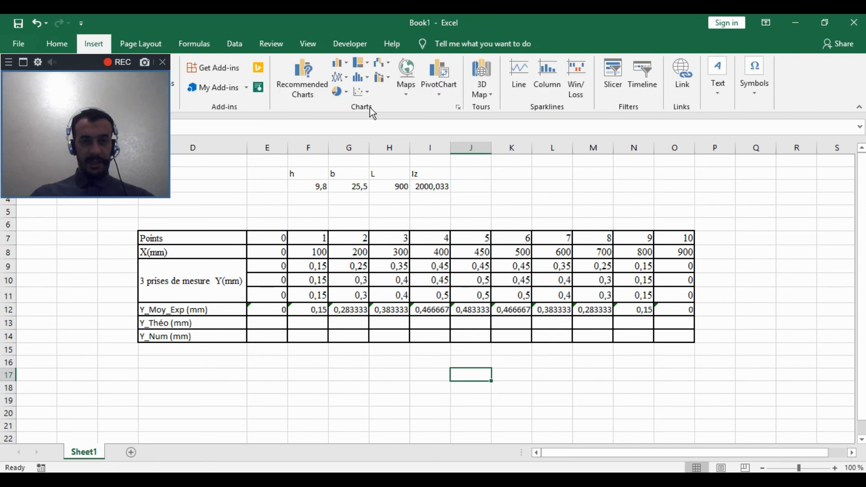
{"action": "left_click", "coordinate": [369, 93]}
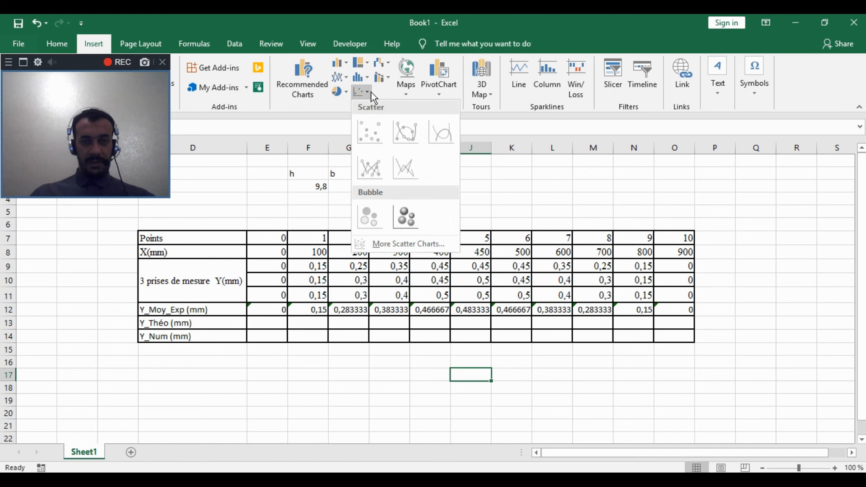
{"action": "left_click", "coordinate": [361, 129]}
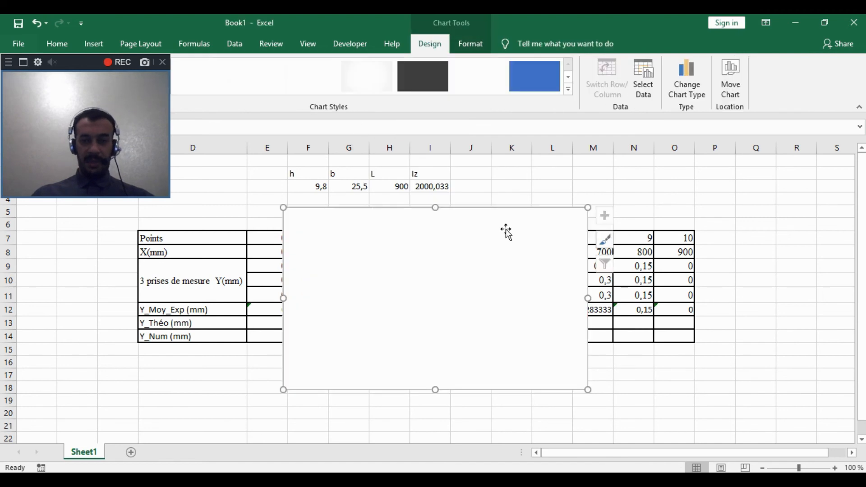
{"action": "left_click_drag", "start_coordinate": [507, 230], "coordinate": [669, 372]}
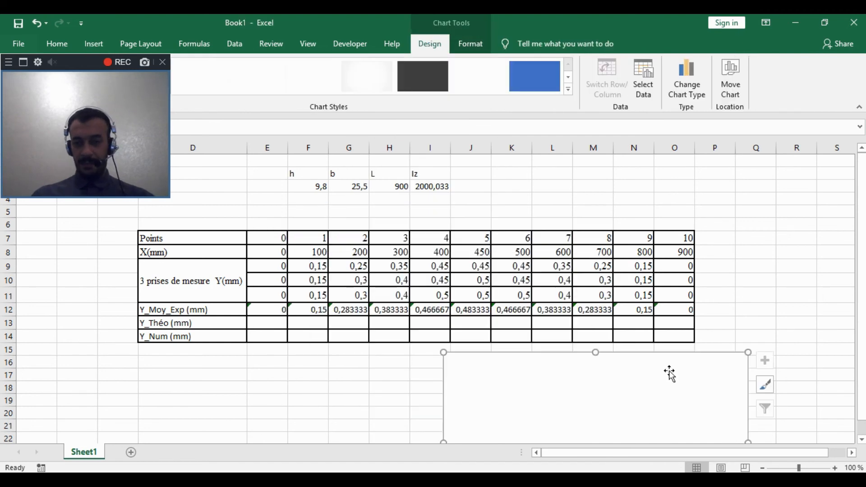
Step: Open the data source selection for the empty chart and add a series named "Essai 1_Charge=10N"
{"action": "scroll", "coordinate": [669, 372], "scroll_direction": "down", "scroll_amount": 3}
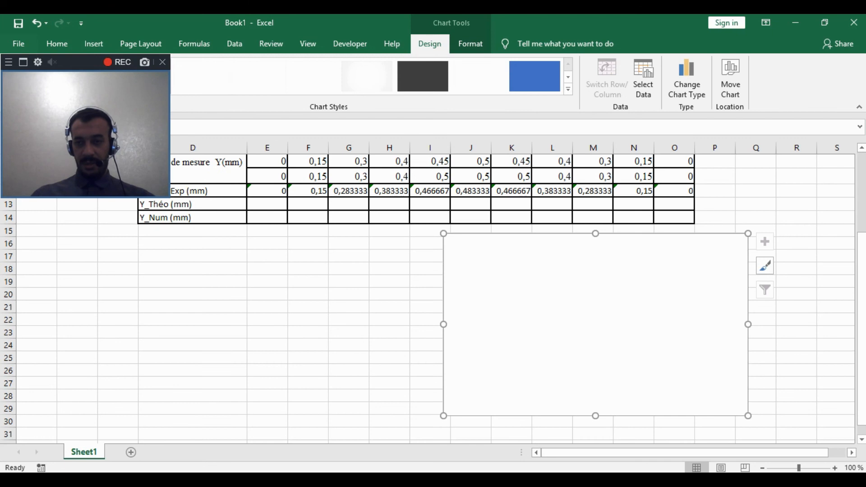
{"action": "left_click", "coordinate": [860, 149]}
{"action": "left_click", "coordinate": [861, 149]}
{"action": "left_click", "coordinate": [861, 148]}
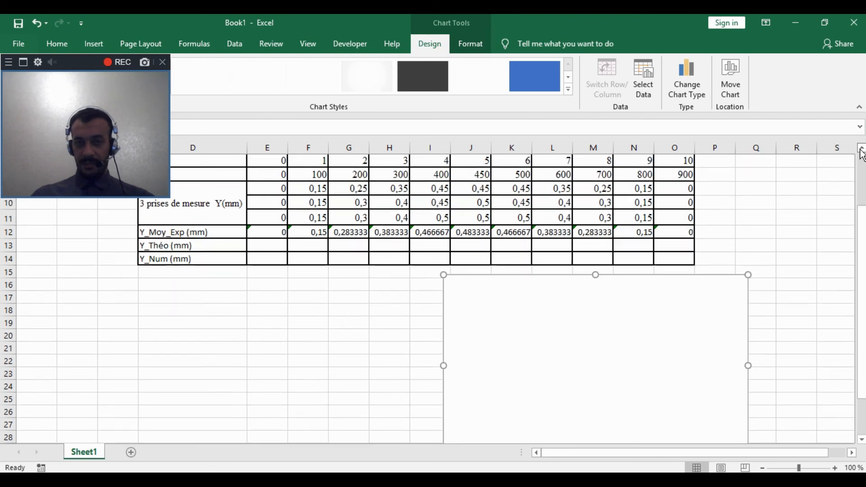
{"action": "right_click", "coordinate": [617, 363]}
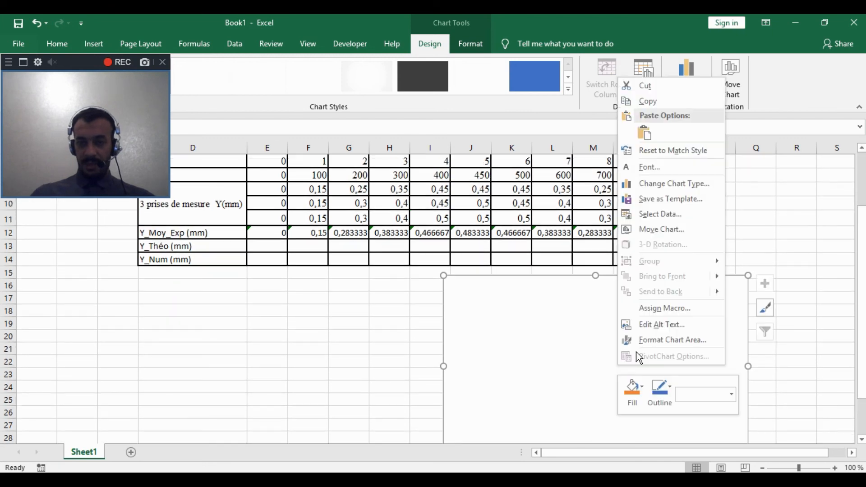
{"action": "left_click", "coordinate": [682, 215]}
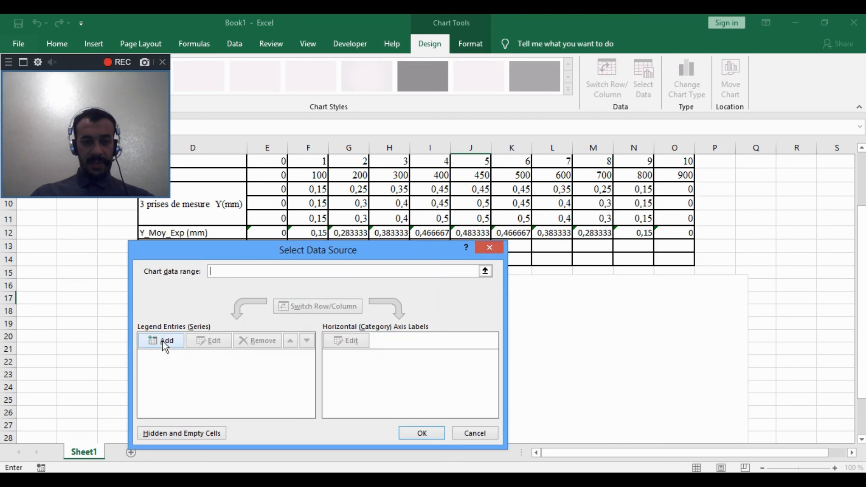
{"action": "left_click", "coordinate": [164, 342]}
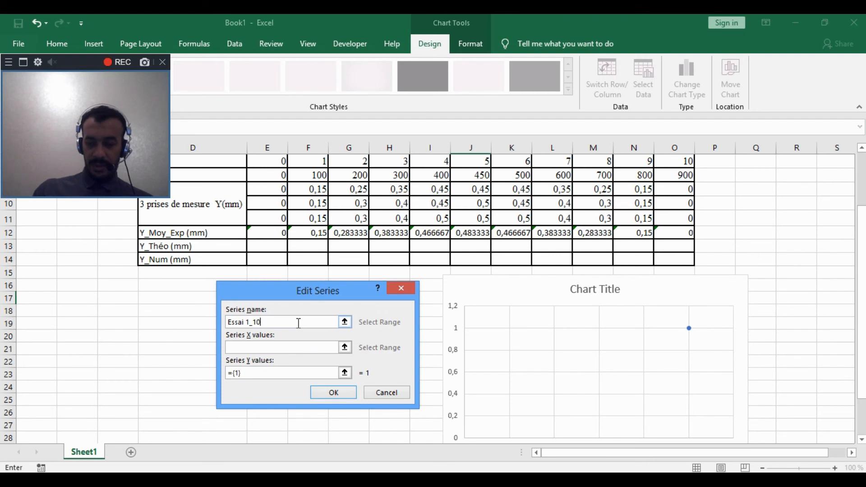
{"action": "key", "text": "Left"}
{"action": "key", "text": "Left"}
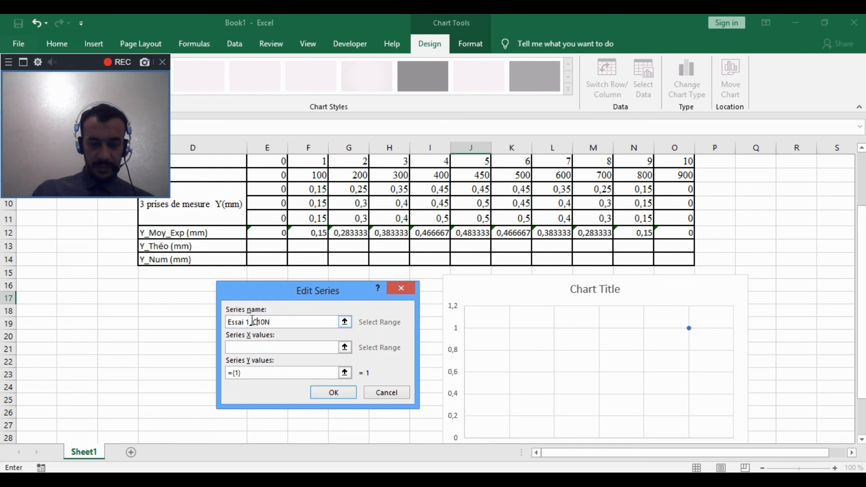
{"action": "type", "text": "arge="}
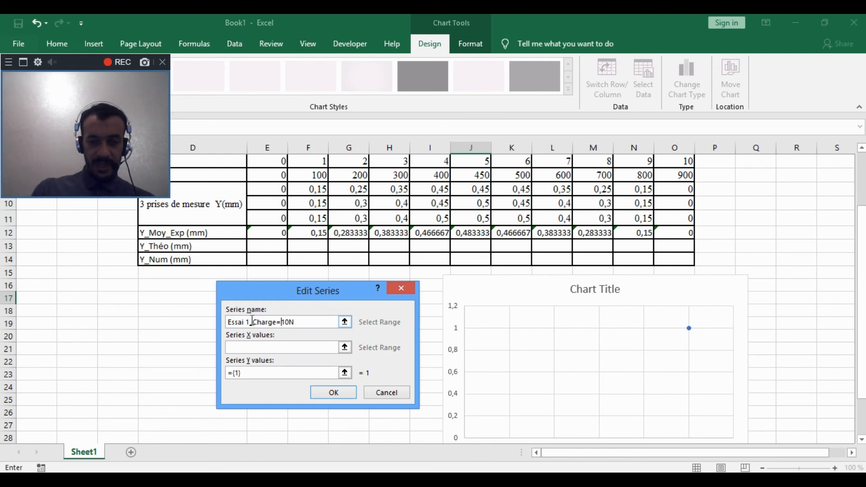
Step: Set the Essai 1 series X values to E8:O8 and its Y values to the first measurement row E9:O9
{"action": "left_click", "coordinate": [265, 348]}
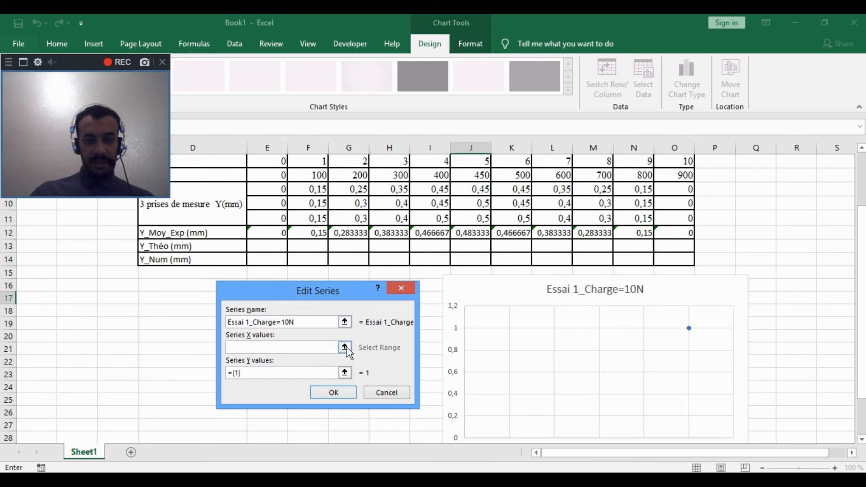
{"action": "left_click", "coordinate": [345, 348]}
{"action": "left_click_drag", "start_coordinate": [279, 177], "coordinate": [666, 179]}
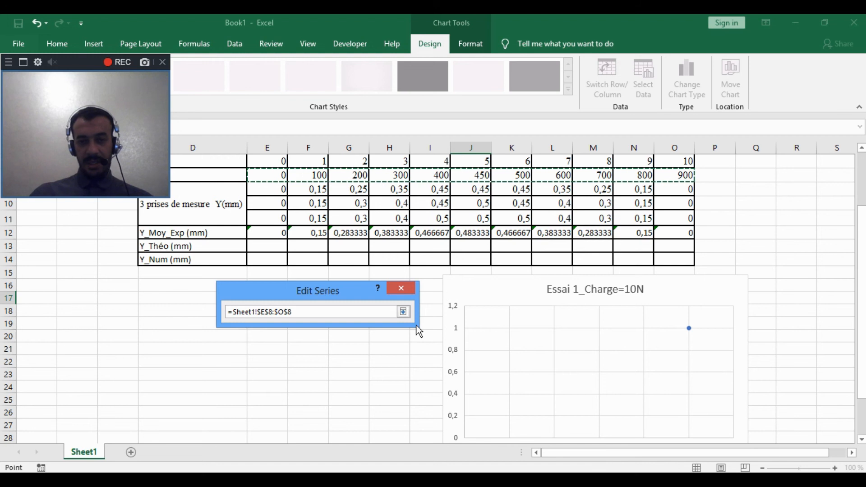
{"action": "left_click", "coordinate": [403, 311]}
{"action": "left_click", "coordinate": [345, 372]}
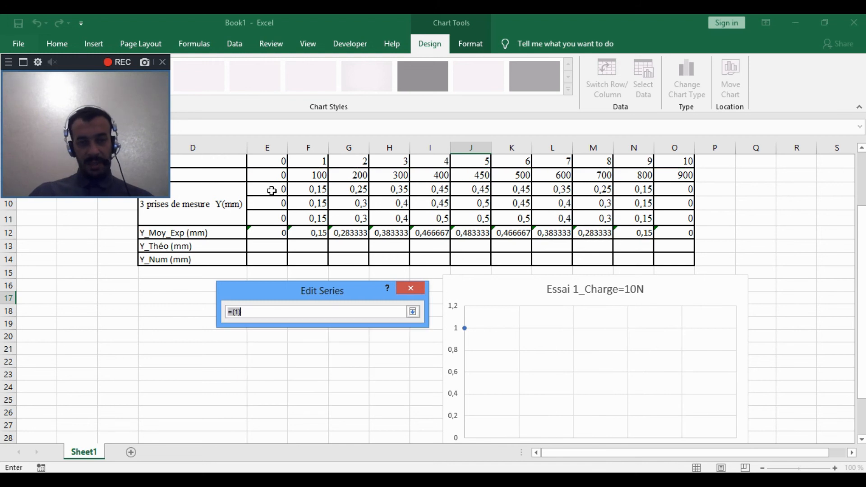
{"action": "left_click_drag", "start_coordinate": [271, 191], "coordinate": [666, 188]}
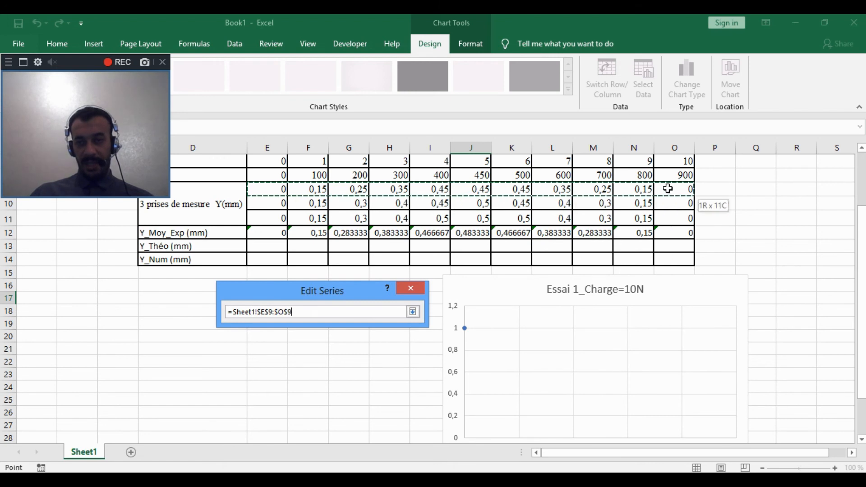
{"action": "left_click", "coordinate": [416, 312]}
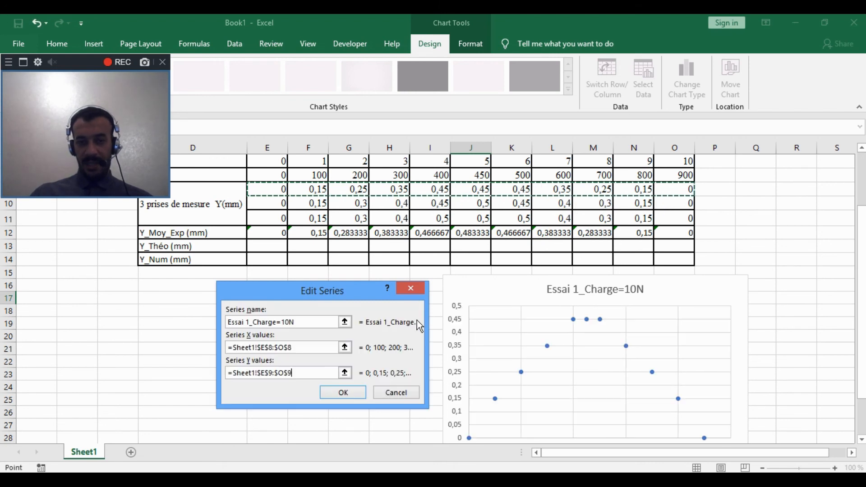
{"action": "left_click", "coordinate": [362, 389]}
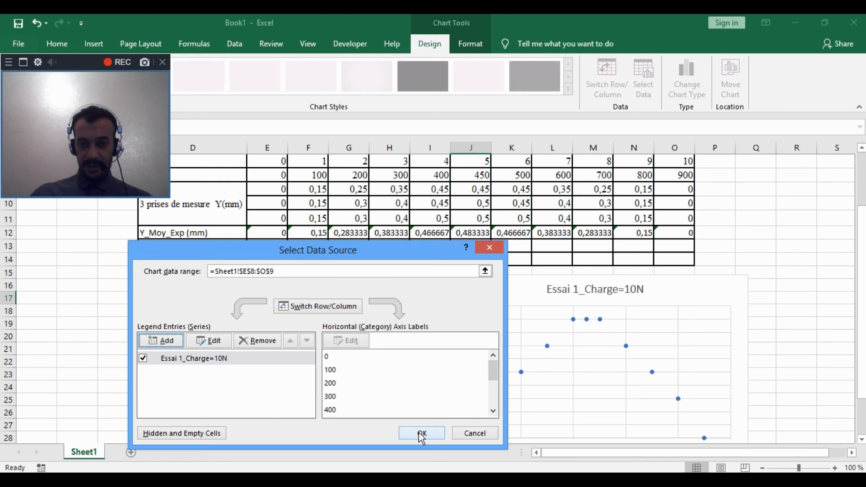
Step: Add a series named "Essai 2_Charge=10N" with X values E8:O8 and Y values E10:O10
{"action": "left_click", "coordinate": [160, 340]}
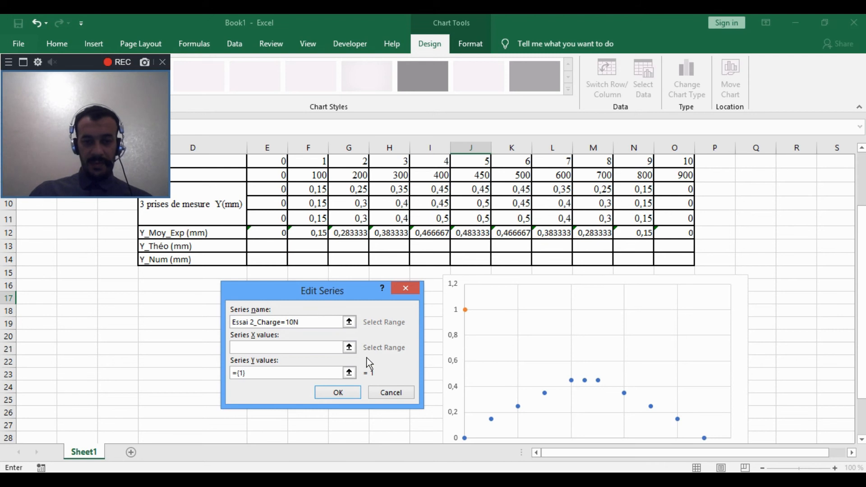
{"action": "left_click", "coordinate": [349, 348]}
{"action": "left_click_drag", "start_coordinate": [268, 176], "coordinate": [684, 175]}
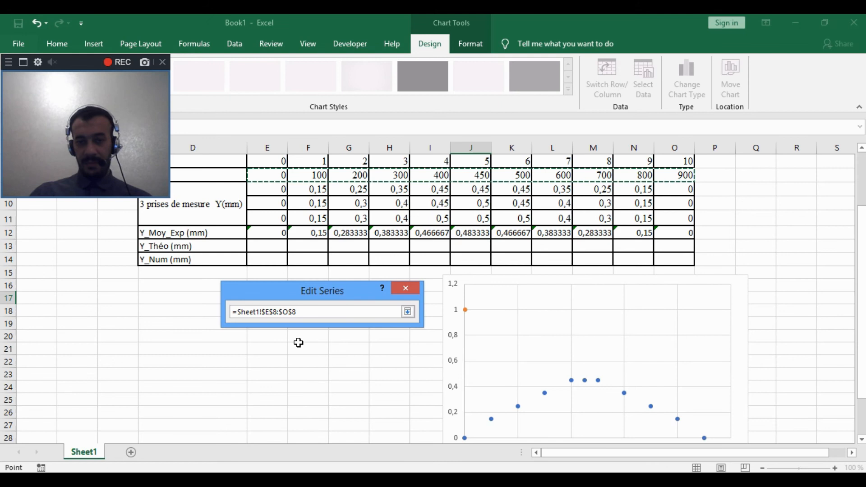
{"action": "left_click", "coordinate": [407, 312]}
{"action": "left_click", "coordinate": [351, 371]}
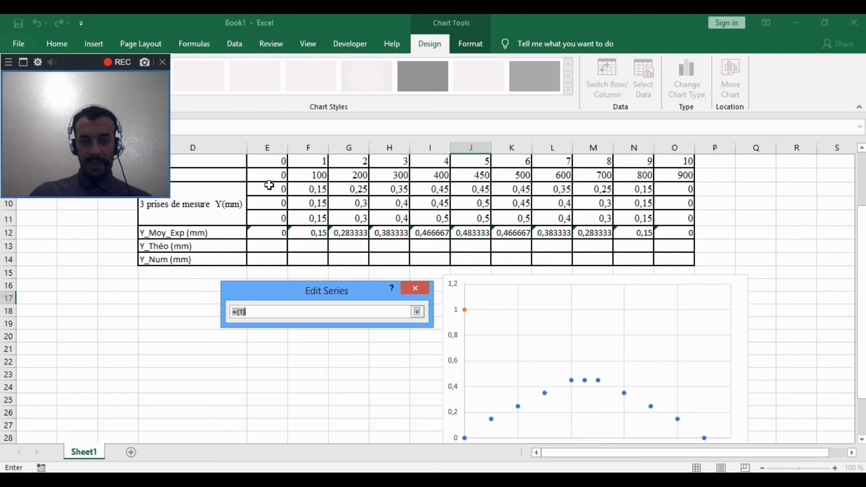
{"action": "left_click_drag", "start_coordinate": [270, 203], "coordinate": [676, 202]}
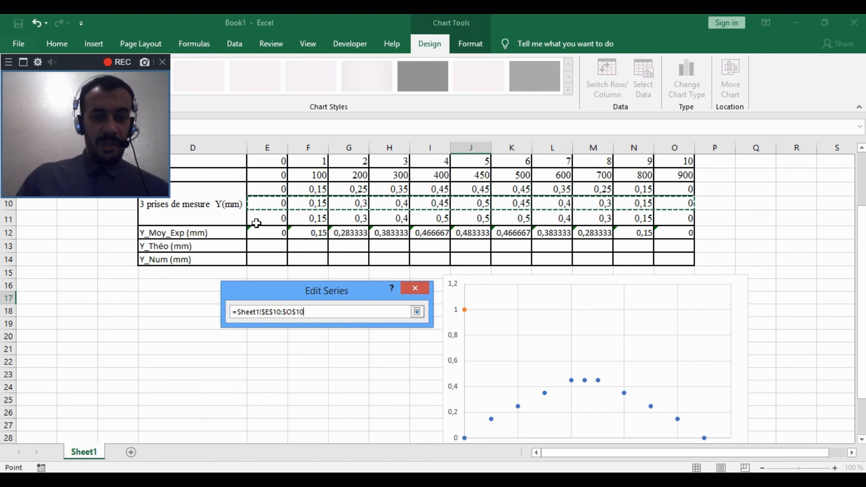
{"action": "left_click", "coordinate": [417, 312]}
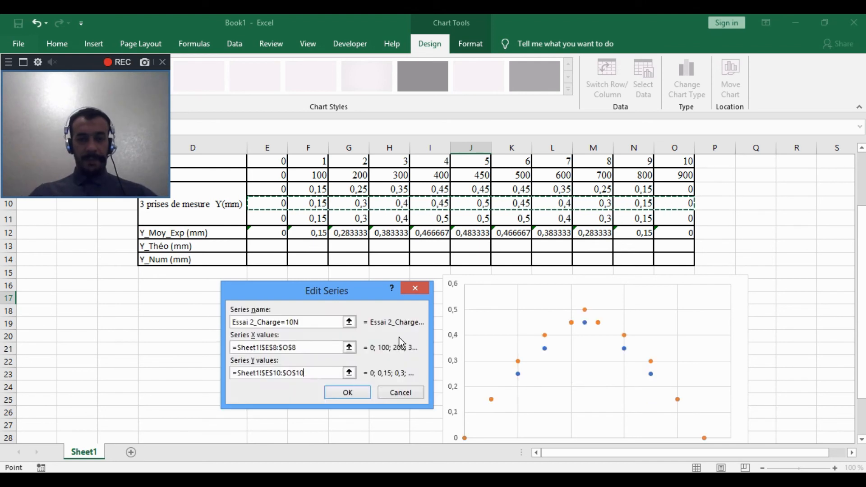
{"action": "left_click", "coordinate": [352, 394]}
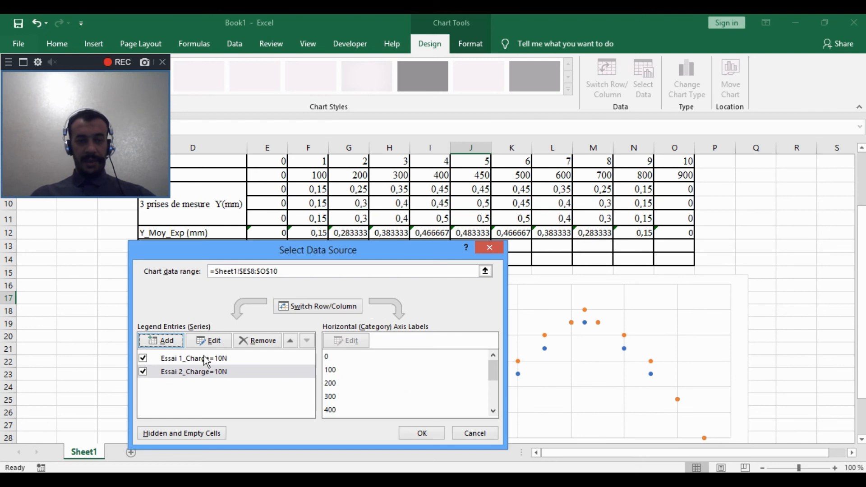
Step: Add a series named "Essai 3_Charge=10N" with X values E8:O8 and Y values E11:O11, and accept the chart's data source
{"action": "left_click", "coordinate": [161, 340]}
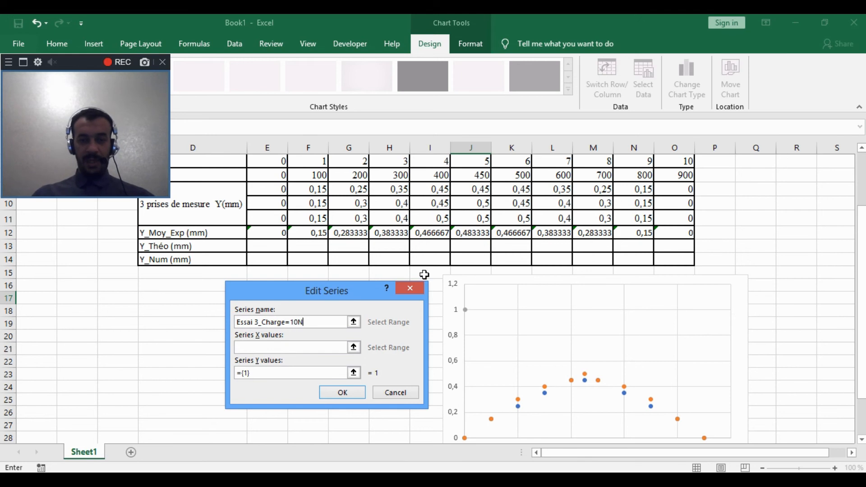
{"action": "left_click", "coordinate": [354, 347]}
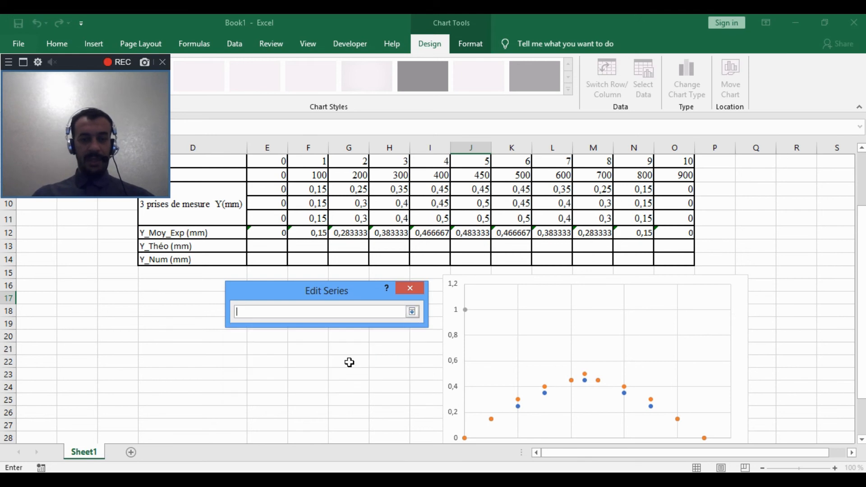
{"action": "left_click", "coordinate": [409, 313]}
{"action": "left_click_drag", "start_coordinate": [285, 183], "coordinate": [685, 179]}
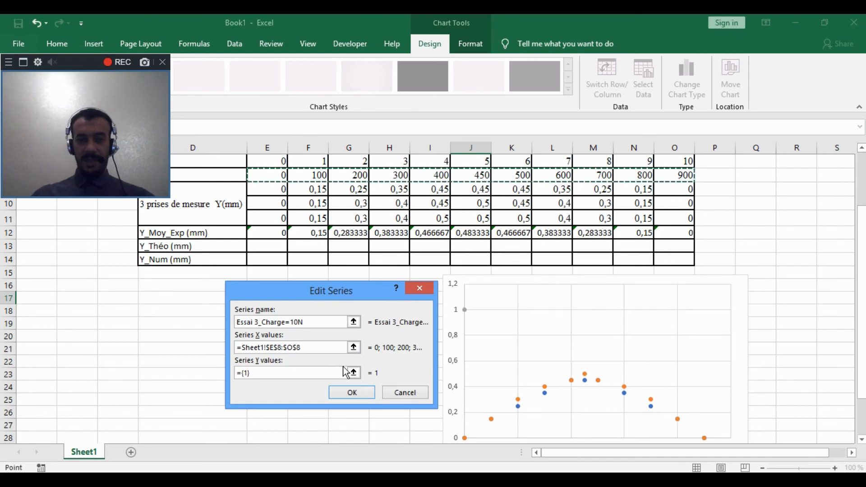
{"action": "left_click", "coordinate": [353, 371]}
{"action": "left_click_drag", "start_coordinate": [283, 218], "coordinate": [674, 219]}
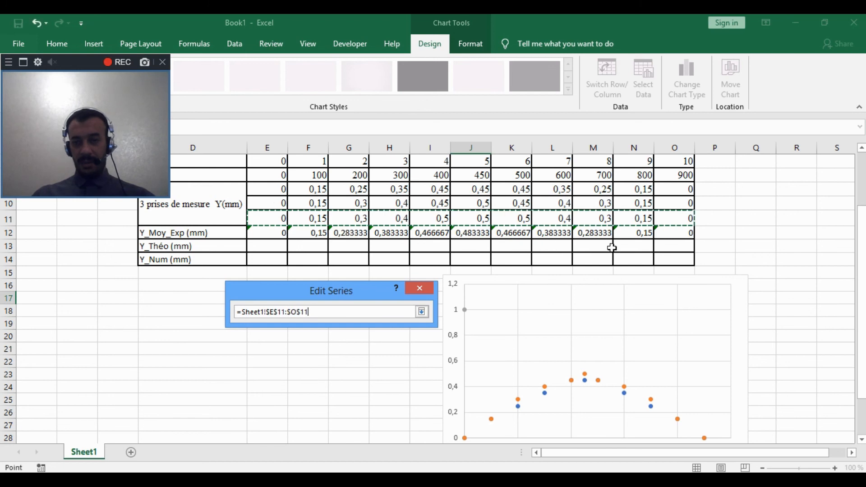
{"action": "left_click", "coordinate": [421, 311]}
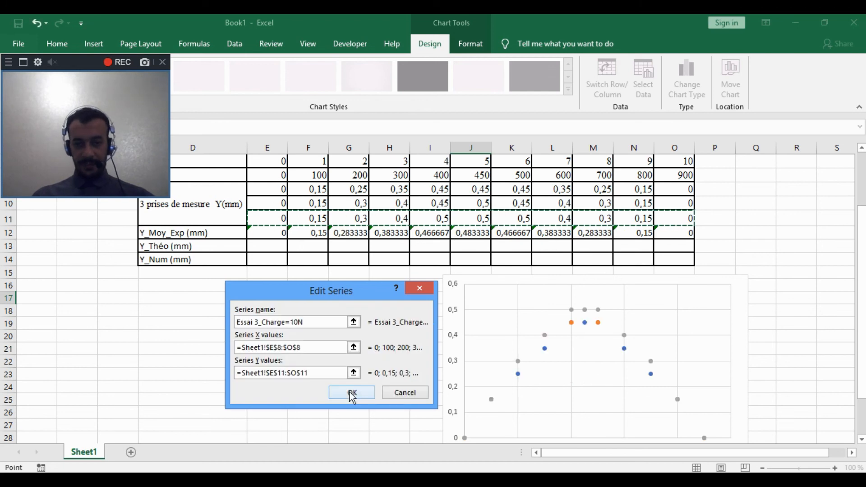
{"action": "left_click", "coordinate": [350, 395]}
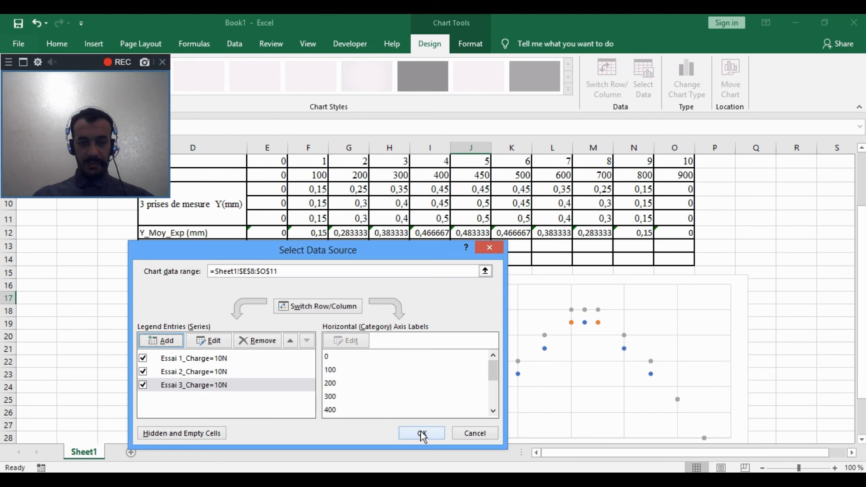
{"action": "left_click", "coordinate": [422, 433]}
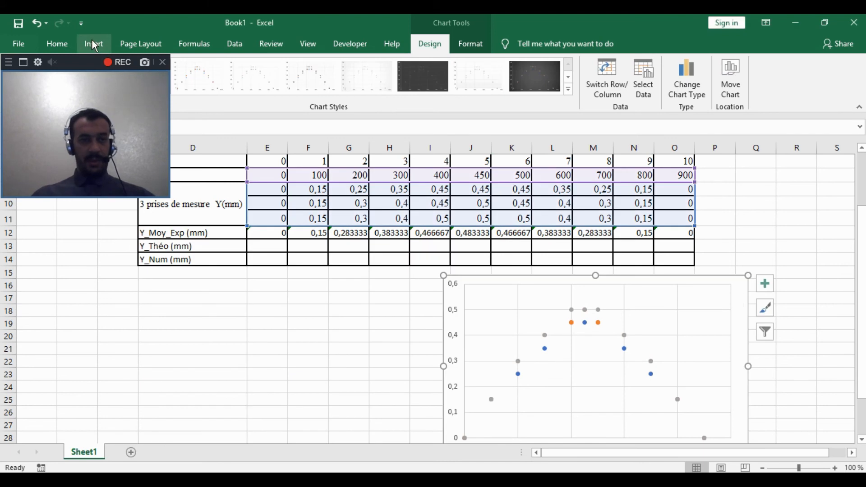
Step: Apply the quick layout with axis titles, fine gridlines, a side legend and linear trendlines to the scatter chart
{"action": "left_click_drag", "start_coordinate": [94, 59], "coordinate": [771, 77]}
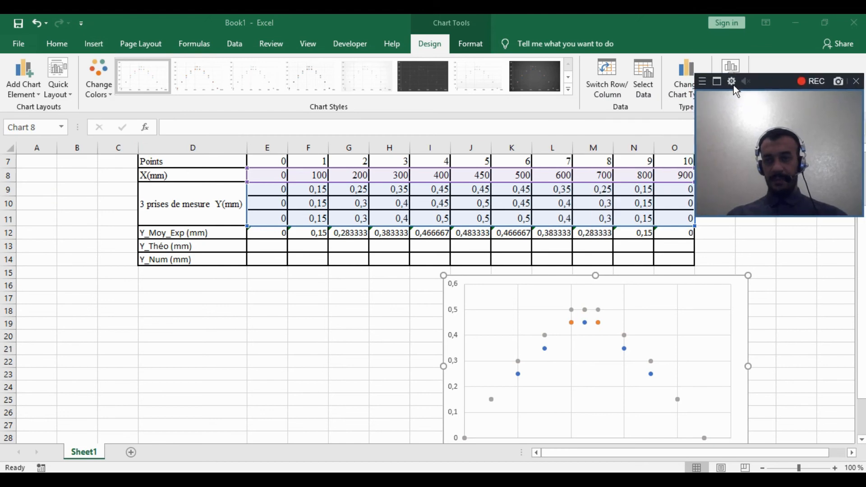
{"action": "left_click", "coordinate": [65, 94]}
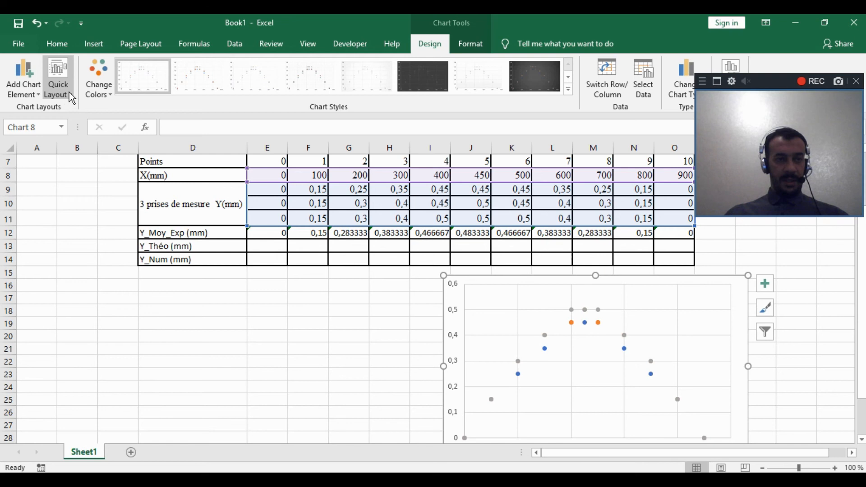
{"action": "left_click", "coordinate": [69, 92]}
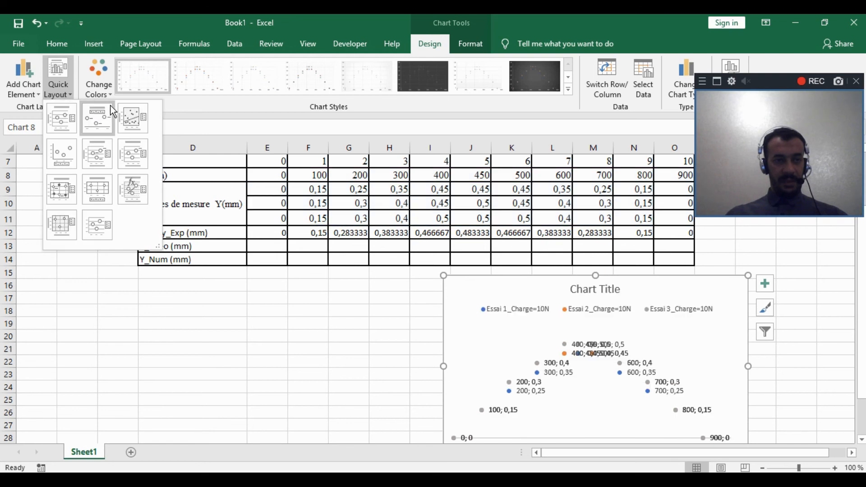
{"action": "left_click", "coordinate": [130, 115]}
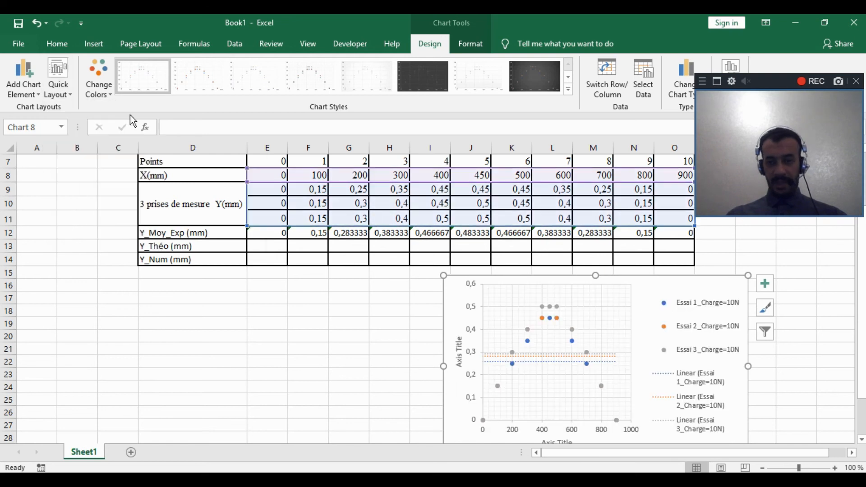
Step: Delete the linear trendlines of all three Essai series from the chart
{"action": "scroll", "coordinate": [594, 336], "scroll_direction": "down", "scroll_amount": 1}
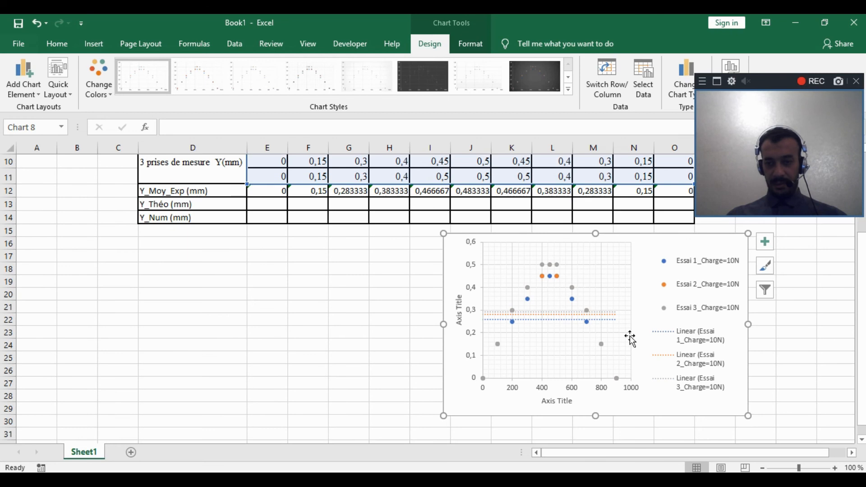
{"action": "left_click", "coordinate": [606, 312]}
{"action": "key", "text": "Delete"}
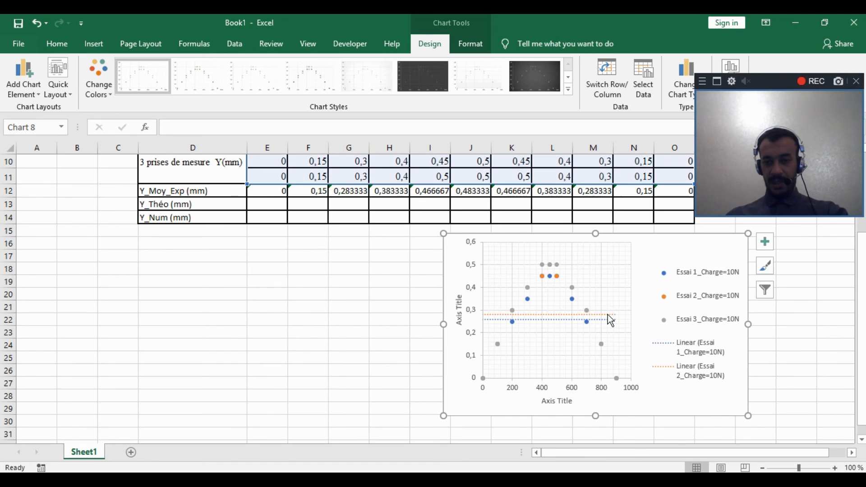
{"action": "left_click", "coordinate": [607, 314]}
{"action": "key", "text": "Delete"}
{"action": "left_click", "coordinate": [612, 321]}
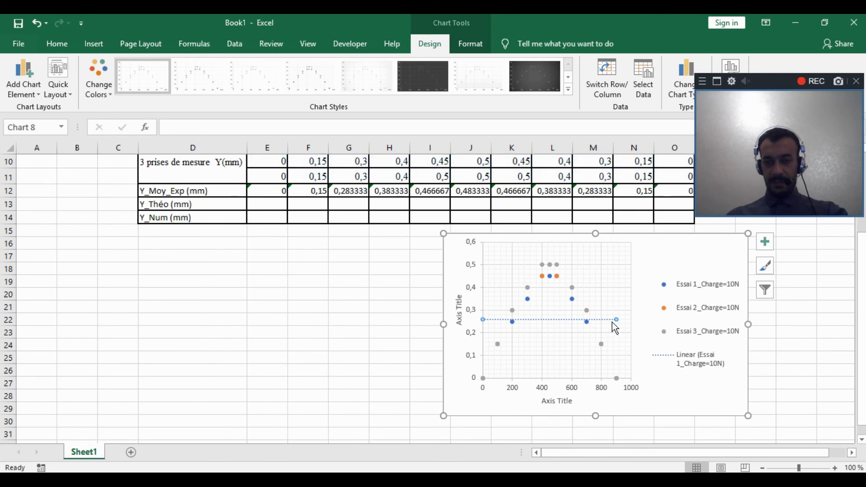
{"action": "key", "text": "Delete"}
Step: Move the legend inside the upper-right corner of the chart's plot and widen the plot area across the chart
{"action": "left_click", "coordinate": [632, 298]}
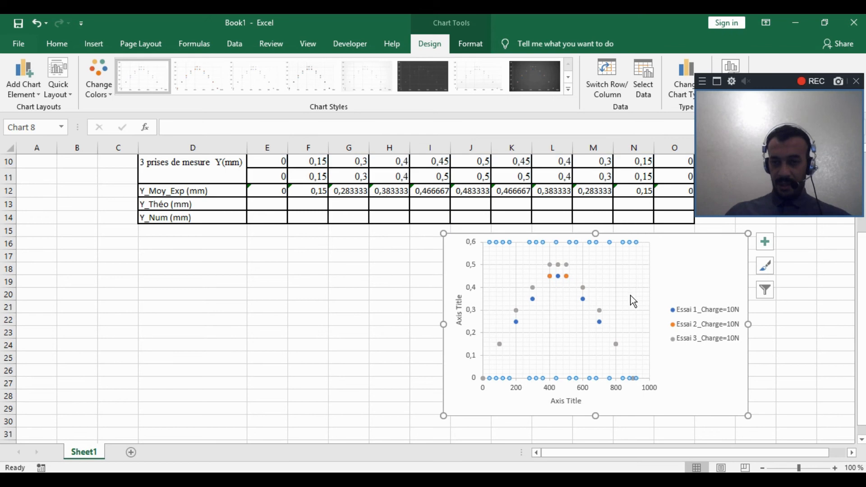
{"action": "left_click", "coordinate": [648, 257]}
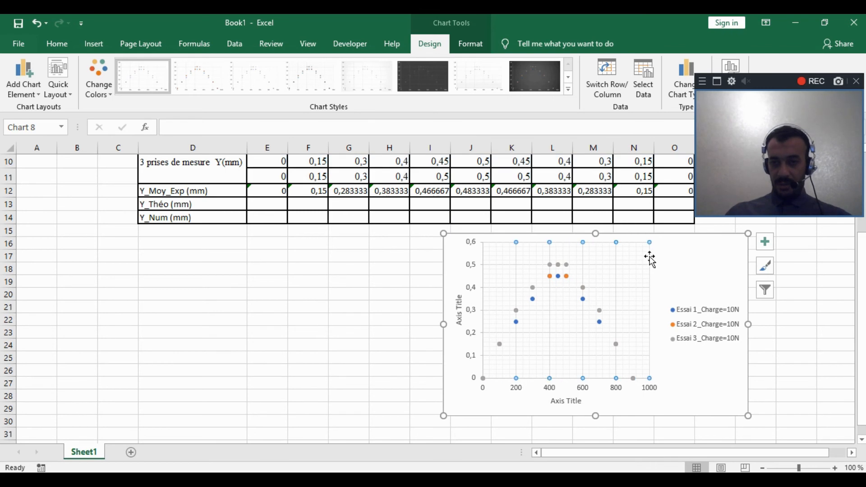
{"action": "left_click", "coordinate": [649, 261]}
{"action": "left_click_drag", "start_coordinate": [648, 311], "coordinate": [700, 252]}
{"action": "left_click", "coordinate": [720, 318]}
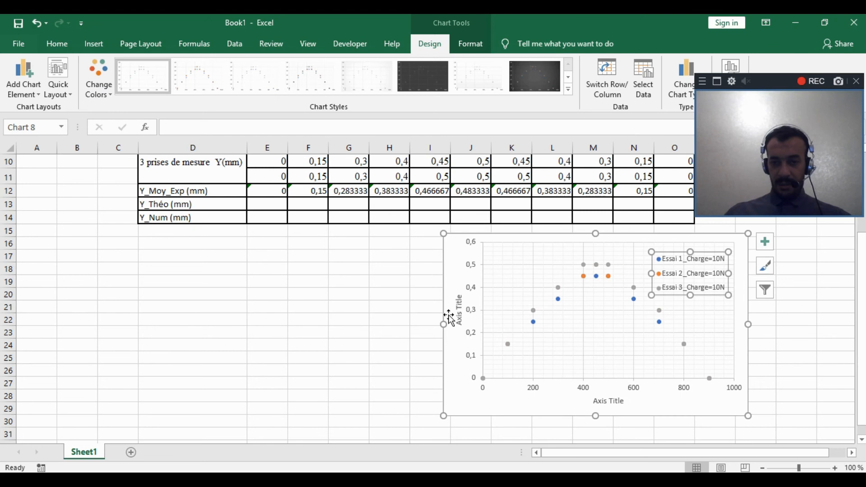
Step: Title the chart's vertical axis "Y(mm)" and its horizontal axis "X(mm)"
{"action": "left_click", "coordinate": [463, 311]}
{"action": "double_click", "coordinate": [463, 310]}
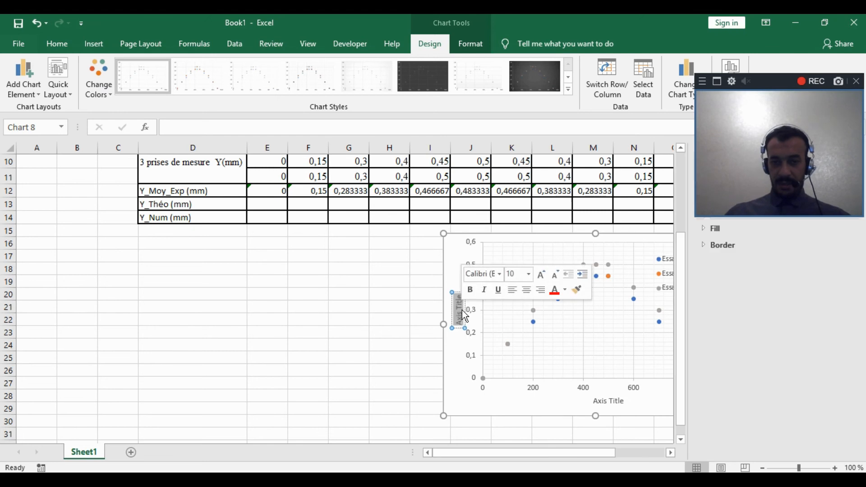
{"action": "type", "text": "Y(mm)"}
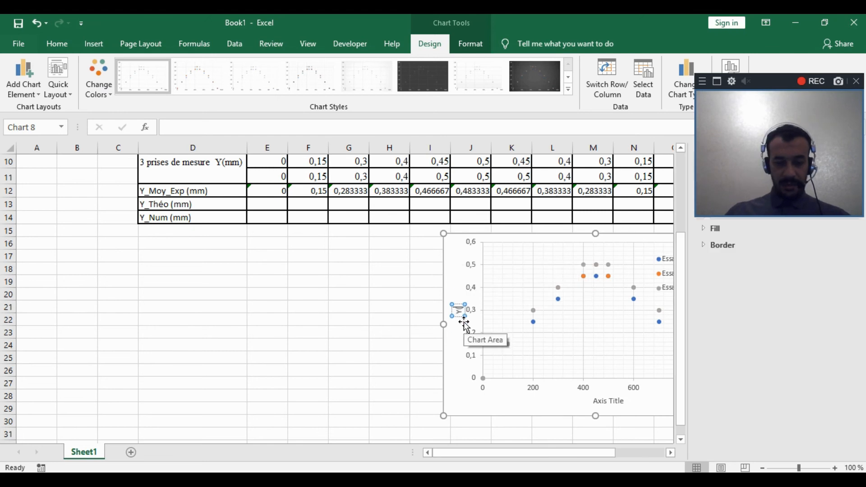
{"action": "left_click", "coordinate": [605, 400]}
{"action": "double_click", "coordinate": [607, 399]}
{"action": "triple_click", "coordinate": [607, 399]}
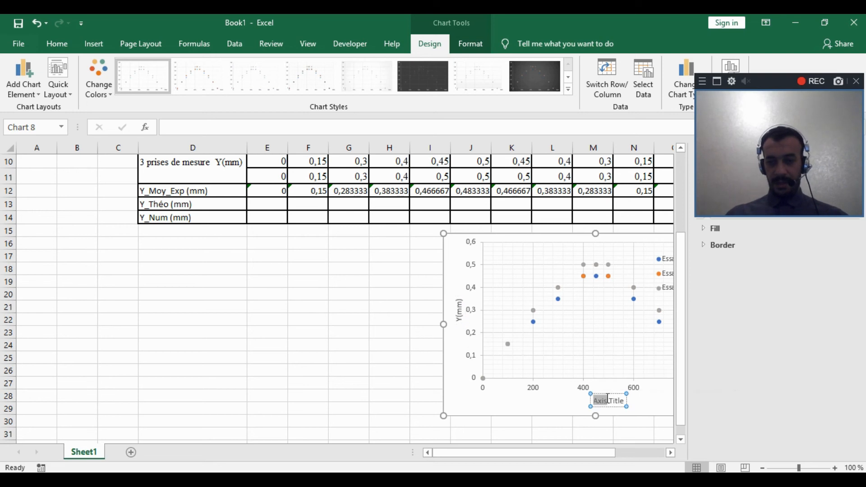
{"action": "type", "text": "X(mm"}
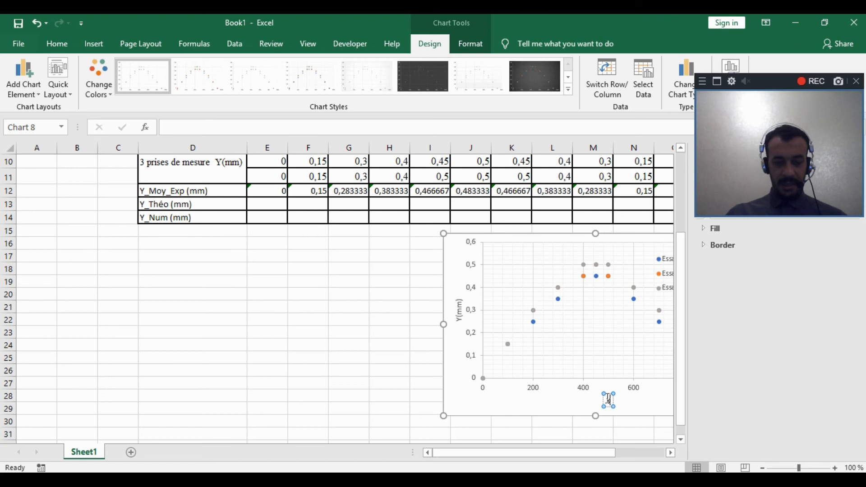
{"action": "type", "text": ")"}
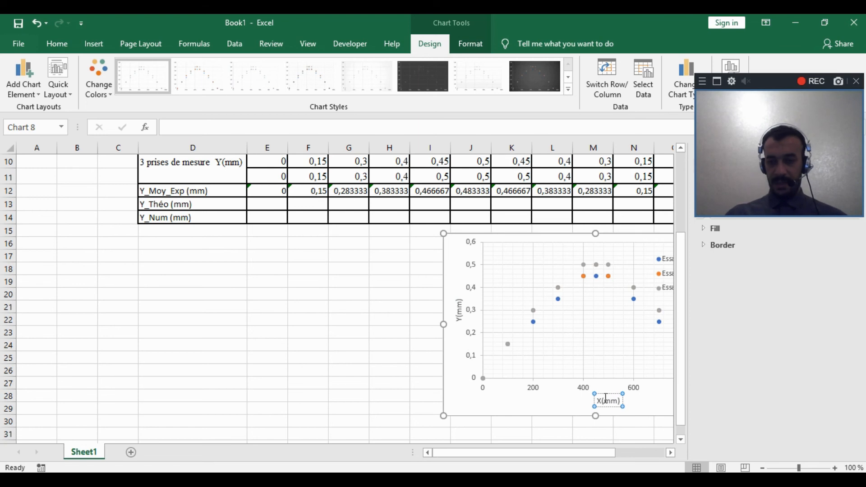
Step: Move the chart to just under the deflection table, starting near column E, and select its horizontal axis
{"action": "left_click_drag", "start_coordinate": [448, 248], "coordinate": [244, 237]}
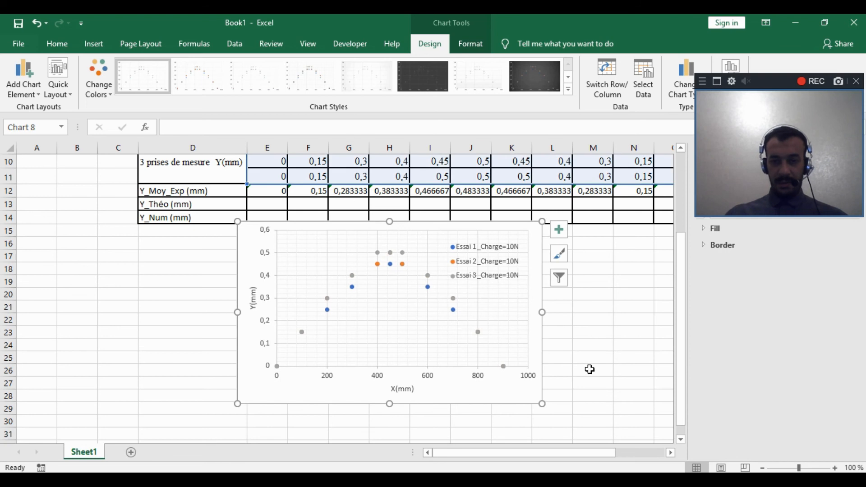
{"action": "left_click", "coordinate": [529, 376]}
{"action": "left_click_drag", "start_coordinate": [765, 87], "coordinate": [116, 95]}
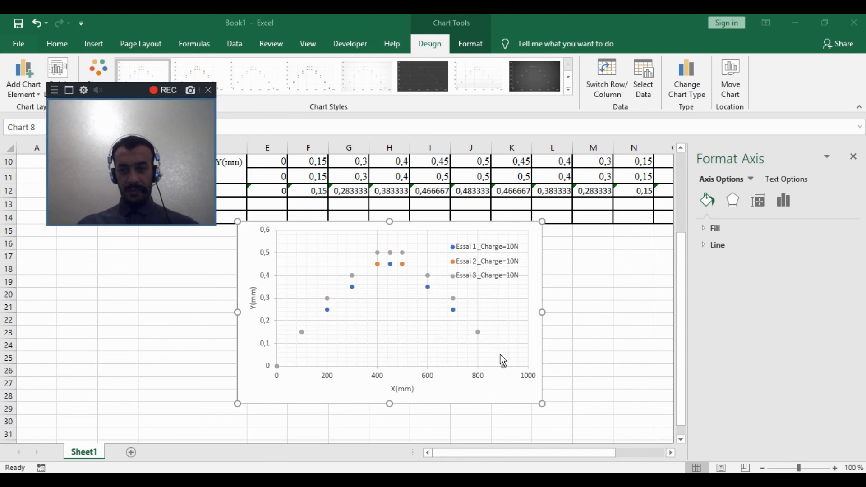
Step: Set the maximum bound of the chart's horizontal axis to 900 and its major unit to 150
{"action": "left_click", "coordinate": [489, 378]}
{"action": "right_click", "coordinate": [486, 376]}
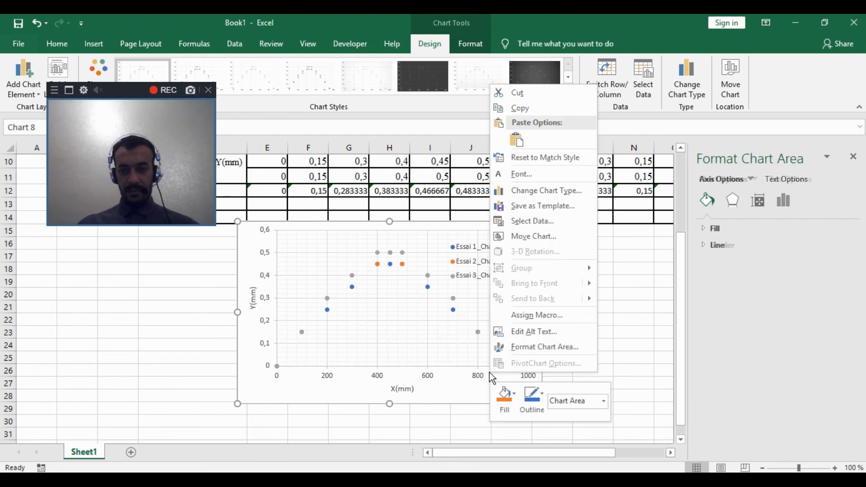
{"action": "left_click", "coordinate": [482, 379]}
{"action": "left_click", "coordinate": [479, 375]}
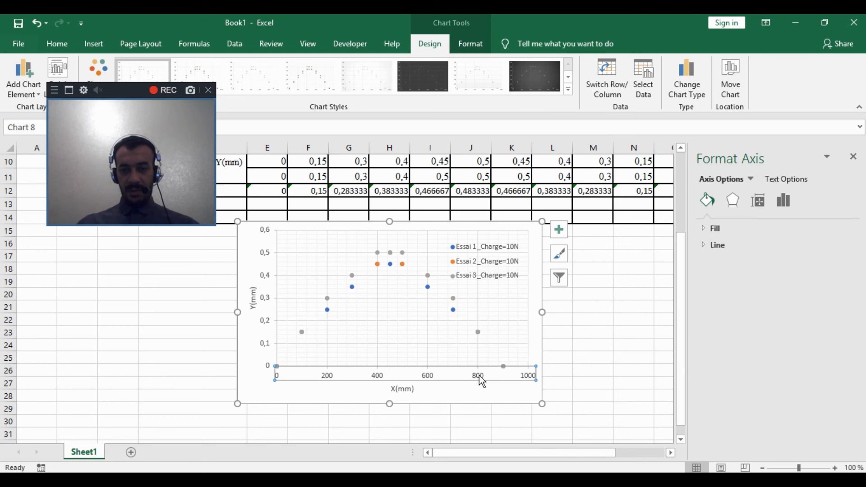
{"action": "right_click", "coordinate": [479, 375]}
{"action": "left_click", "coordinate": [499, 366]}
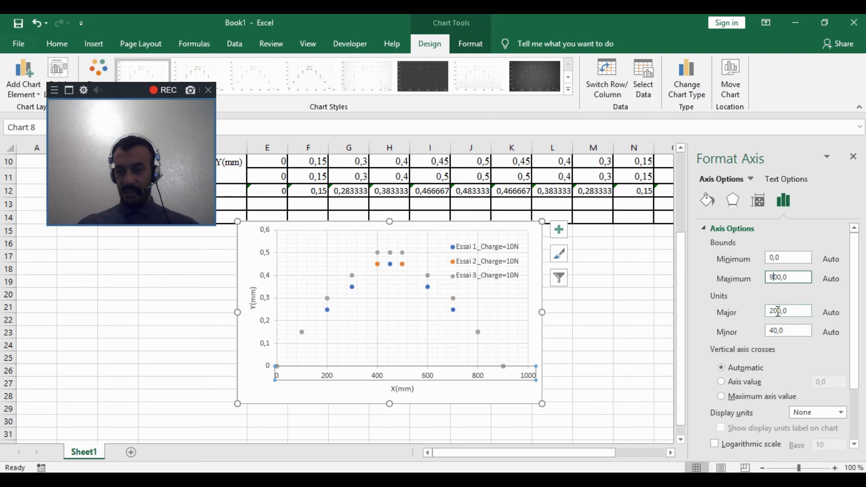
{"action": "left_click_drag", "start_coordinate": [777, 311], "coordinate": [768, 319]}
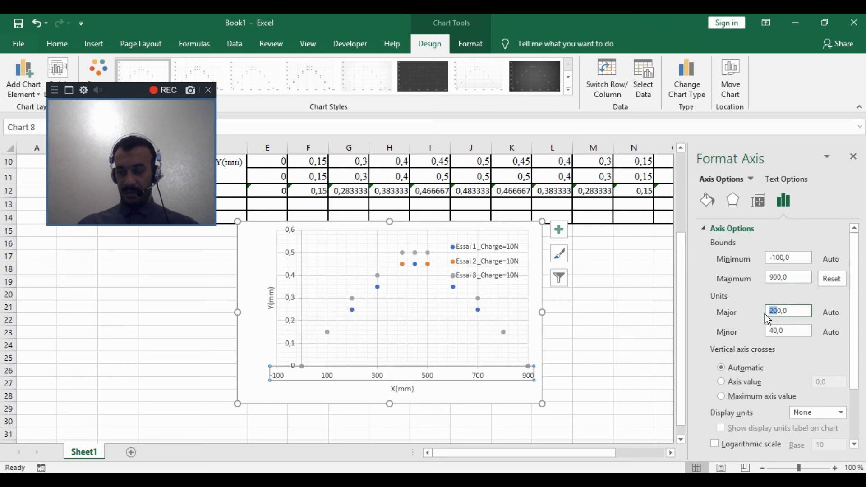
{"action": "type", "text": "15"}
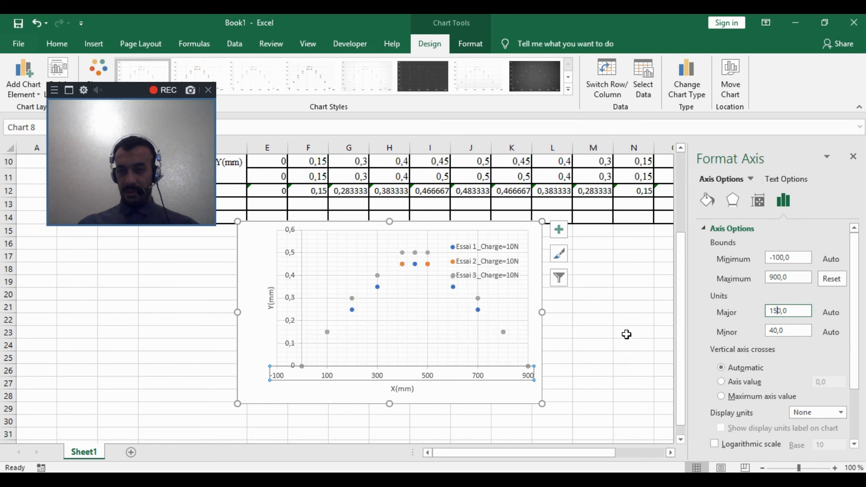
{"action": "key", "text": "Return"}
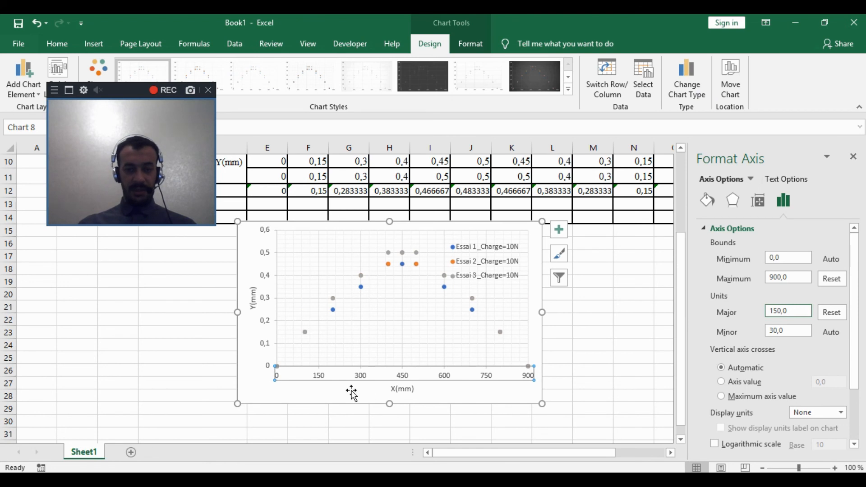
{"action": "left_click", "coordinate": [254, 247]}
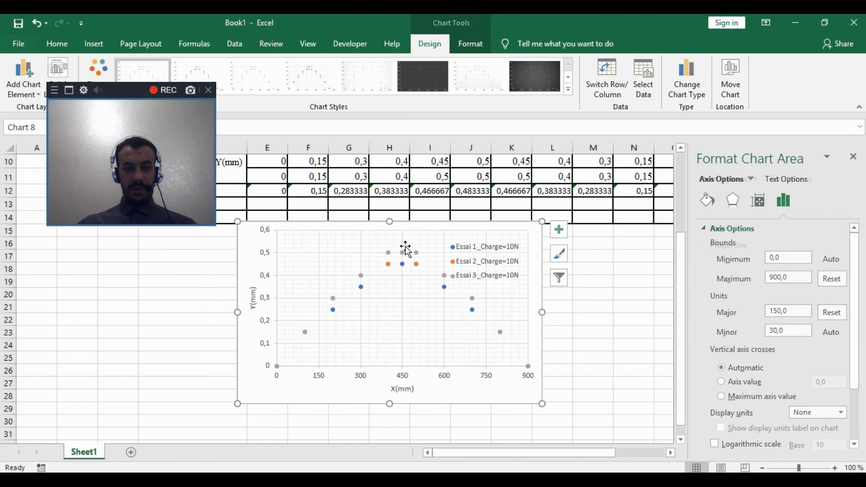
{"action": "left_click", "coordinate": [854, 157]}
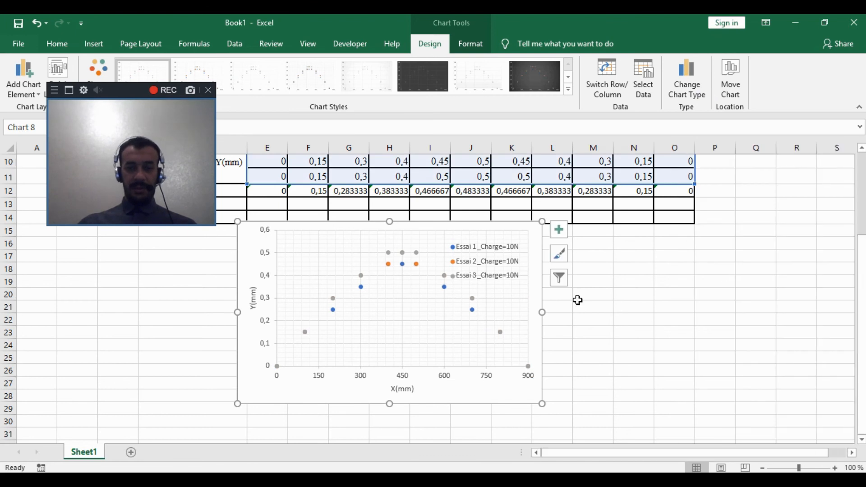
Step: Move the chart below the table under columns I to O and shift its legend tight into the plot's upper-right corner
{"action": "left_click_drag", "start_coordinate": [247, 236], "coordinate": [395, 254]}
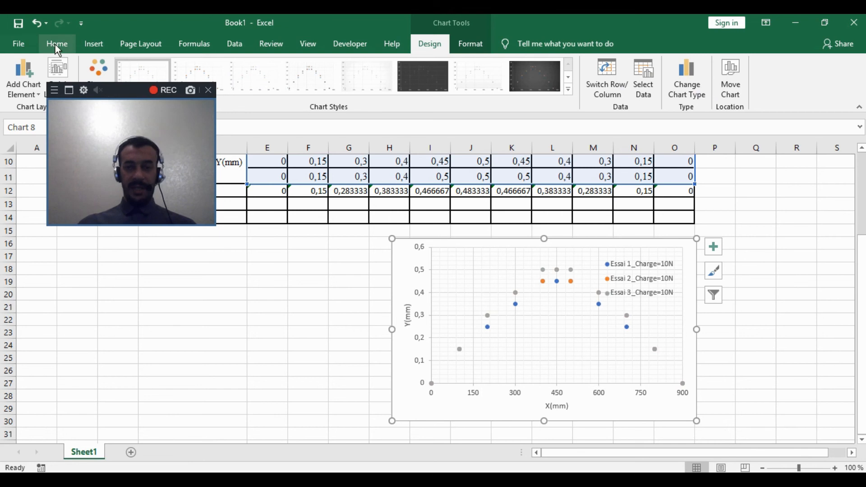
{"action": "left_click", "coordinate": [666, 266]}
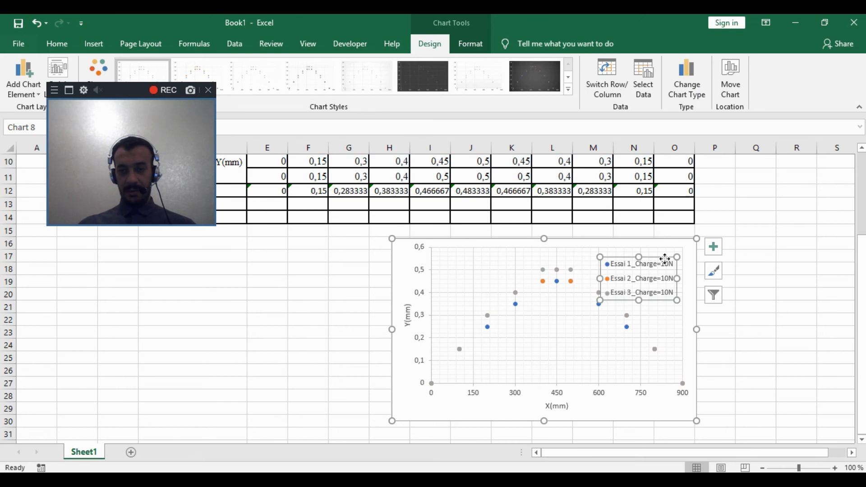
{"action": "mouse_move", "coordinate": [664, 259]}
{"action": "left_mouse_down"}
{"action": "mouse_move", "coordinate": [672, 245]}
{"action": "mouse_move", "coordinate": [677, 268]}
{"action": "mouse_move", "coordinate": [669, 251]}
{"action": "left_mouse_up"}
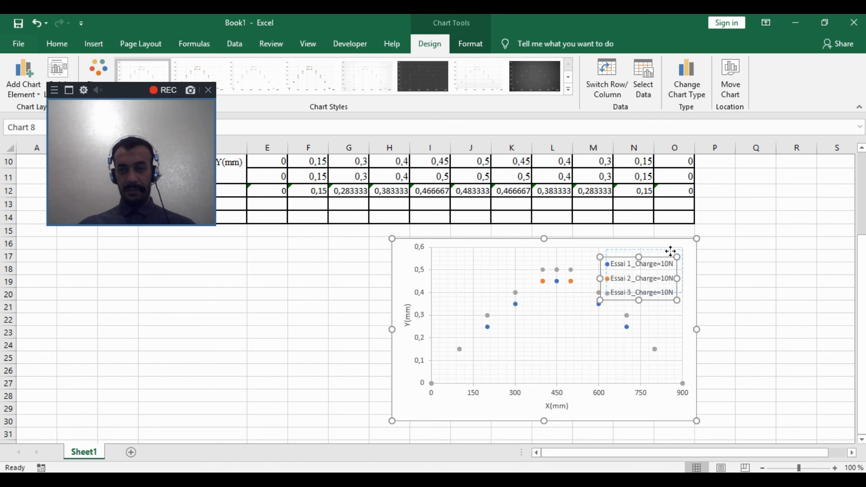
{"action": "left_click_drag", "start_coordinate": [671, 251], "coordinate": [671, 251]}
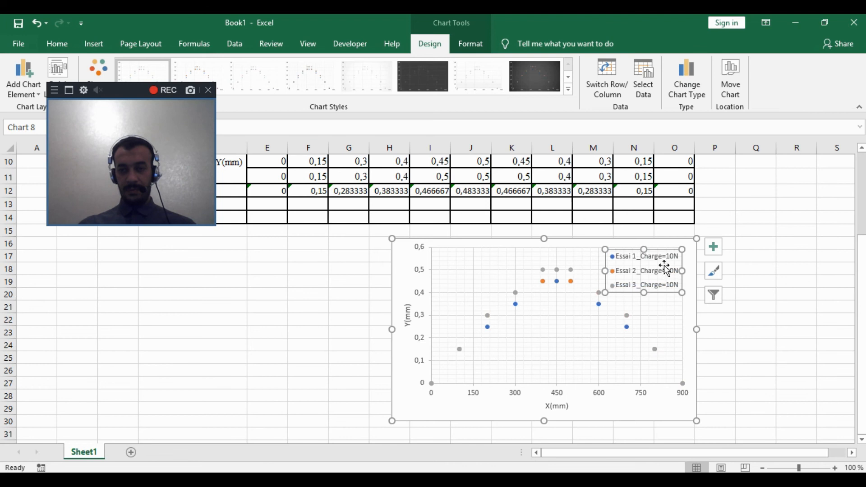
{"action": "left_click", "coordinate": [766, 282]}
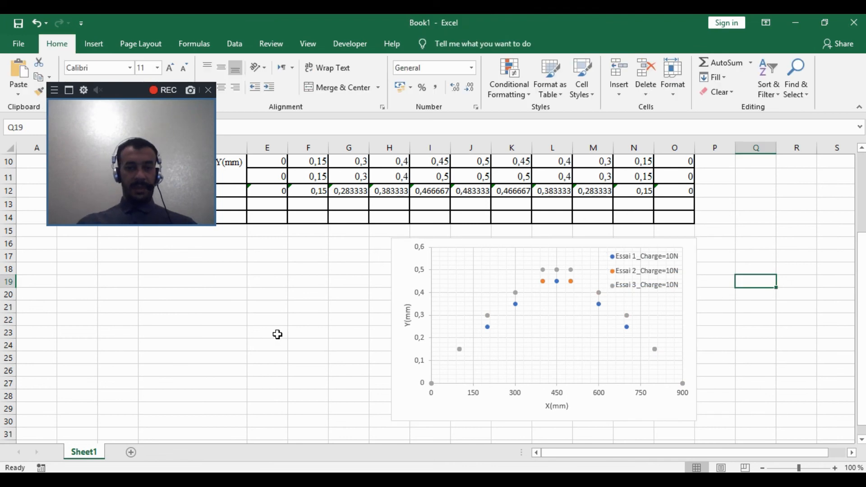
Step: Switch to the Word document "Rédaction TP RDM - L2 GM" and copy the Y1(X) deflection formula for 0 ≤ X ≤ L/2
{"action": "scroll", "coordinate": [279, 335], "scroll_direction": "up", "scroll_amount": 3}
{"action": "scroll", "coordinate": [279, 335], "scroll_direction": "up", "scroll_amount": 1}
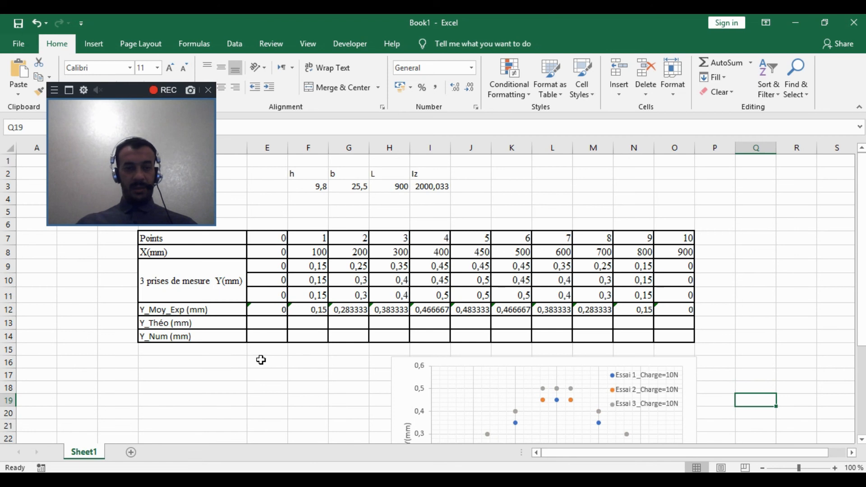
{"action": "left_click", "coordinate": [270, 325]}
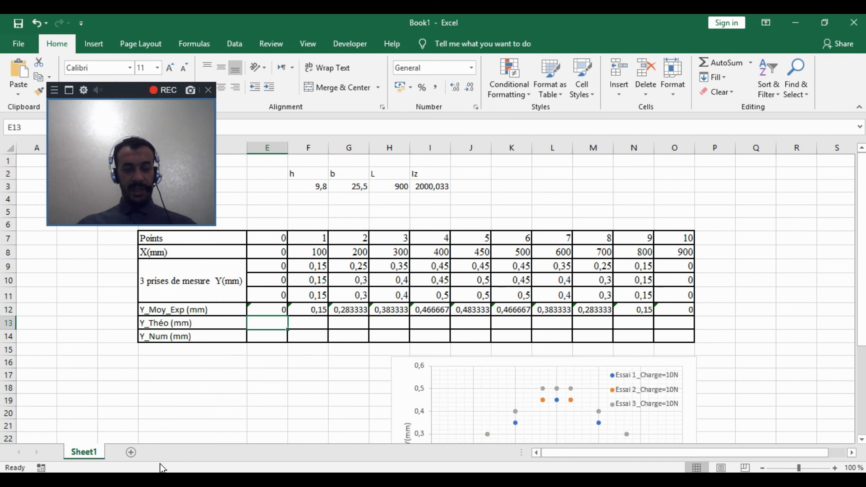
{"action": "mouse_move", "coordinate": [278, 478]}
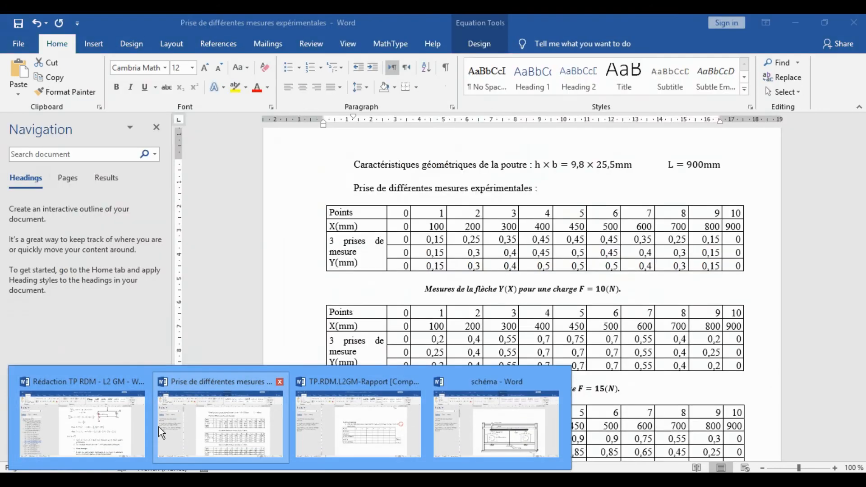
{"action": "left_click", "coordinate": [129, 431]}
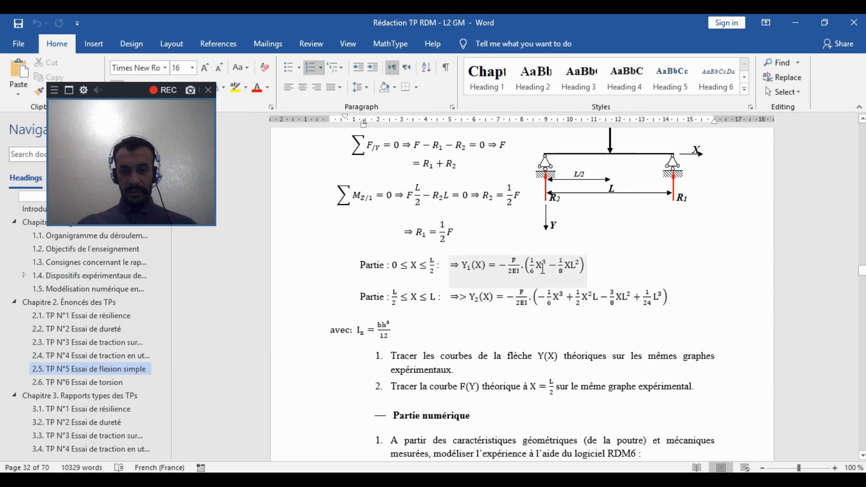
{"action": "left_click", "coordinate": [446, 261]}
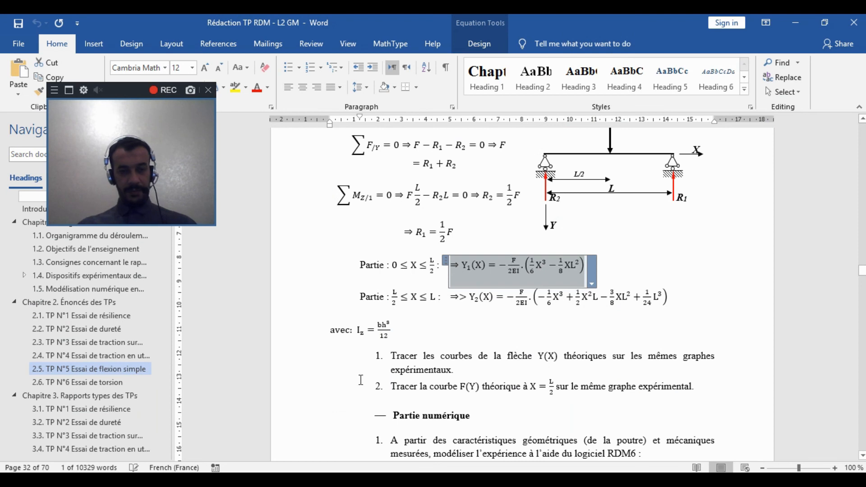
Step: Switch back to the Excel workbook, paste the Y1(X) formula as a picture, and place it above the table around columns K to N
{"action": "key", "text": "alt+Tab"}
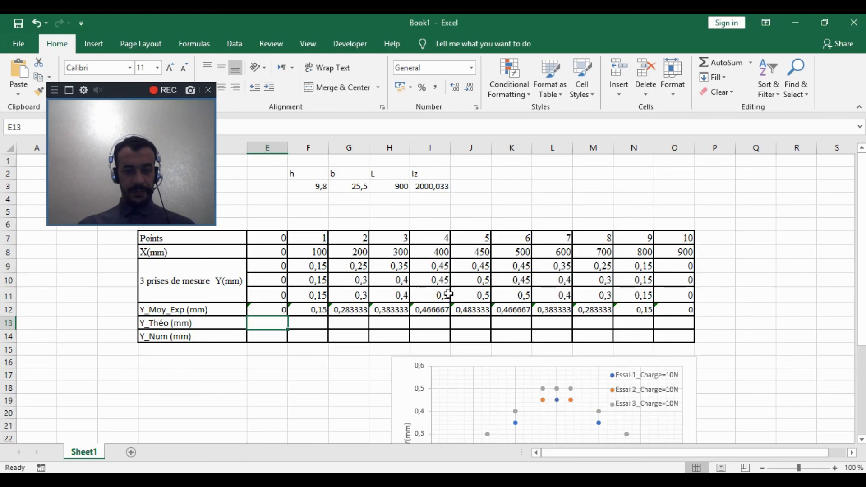
{"action": "left_click", "coordinate": [518, 199]}
{"action": "right_click", "coordinate": [521, 201]}
{"action": "left_click", "coordinate": [547, 258]}
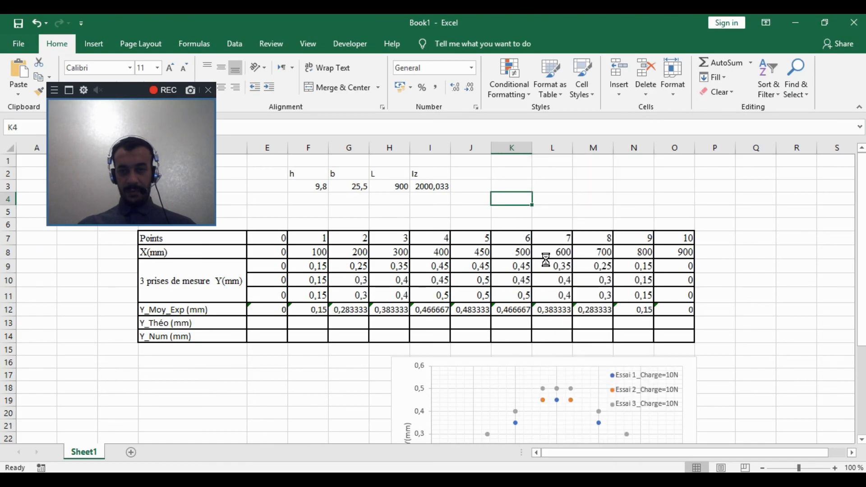
{"action": "left_click_drag", "start_coordinate": [582, 202], "coordinate": [606, 184]}
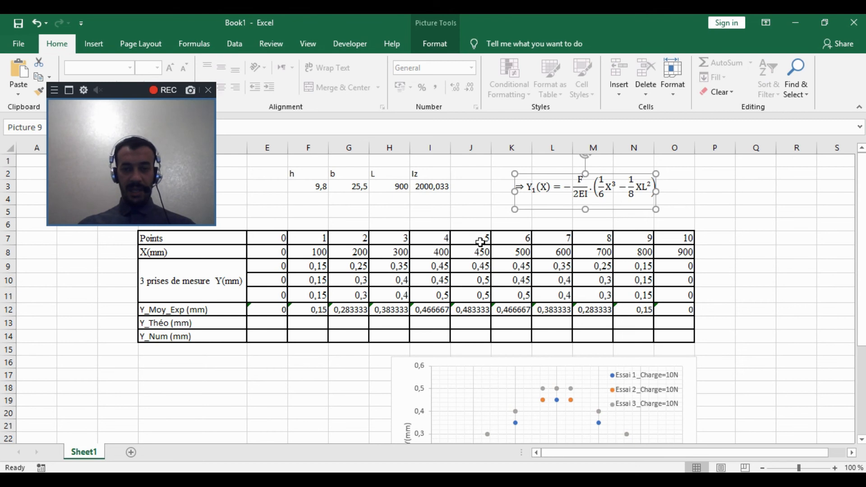
Step: Compare the Y_Moy_Exp averages at mirrored points around X = 450 mm, and check which Y_Théo cells lie on each side
{"action": "left_click_drag", "start_coordinate": [480, 242], "coordinate": [467, 338]}
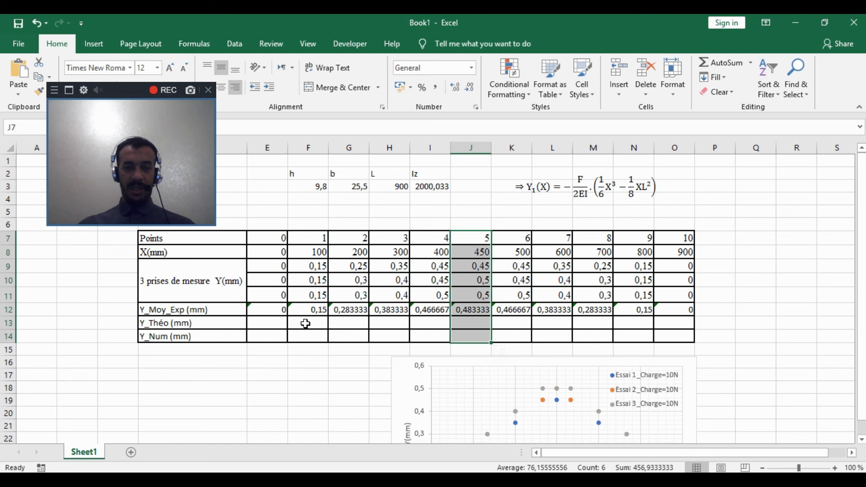
{"action": "left_click", "coordinate": [515, 326]}
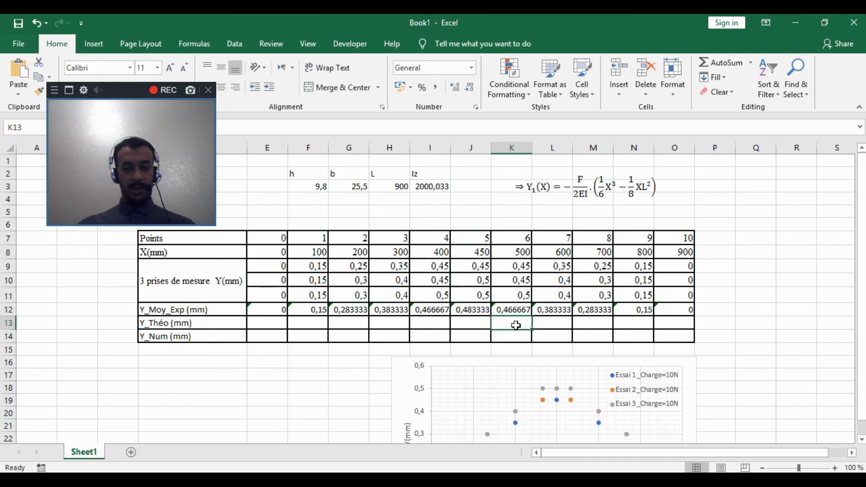
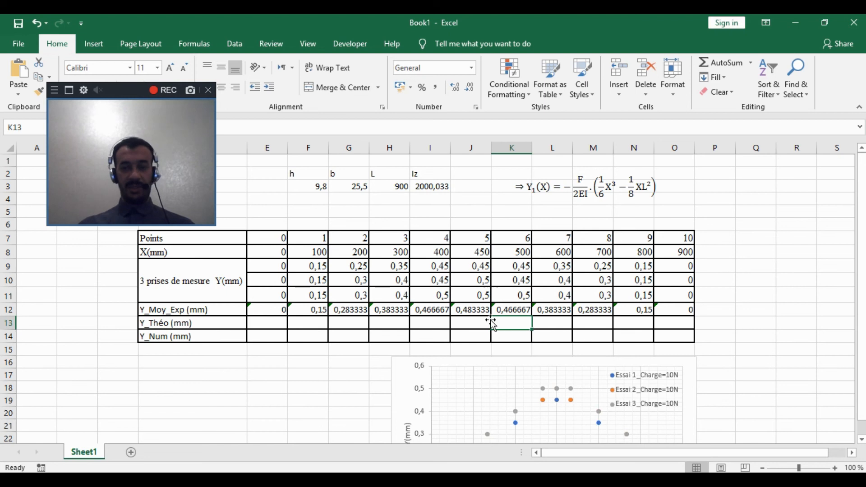
{"action": "left_click", "coordinate": [514, 308]}
{"action": "left_click", "coordinate": [434, 310]}
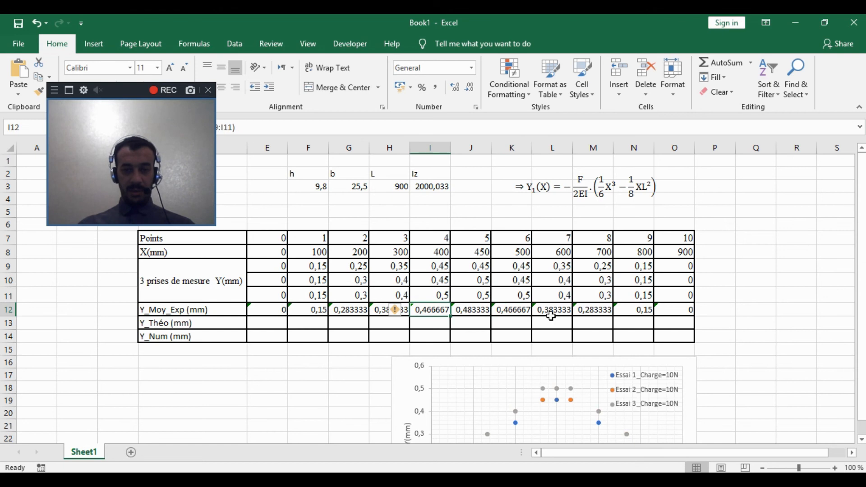
{"action": "left_click", "coordinate": [565, 310]}
{"action": "left_click", "coordinate": [386, 310]}
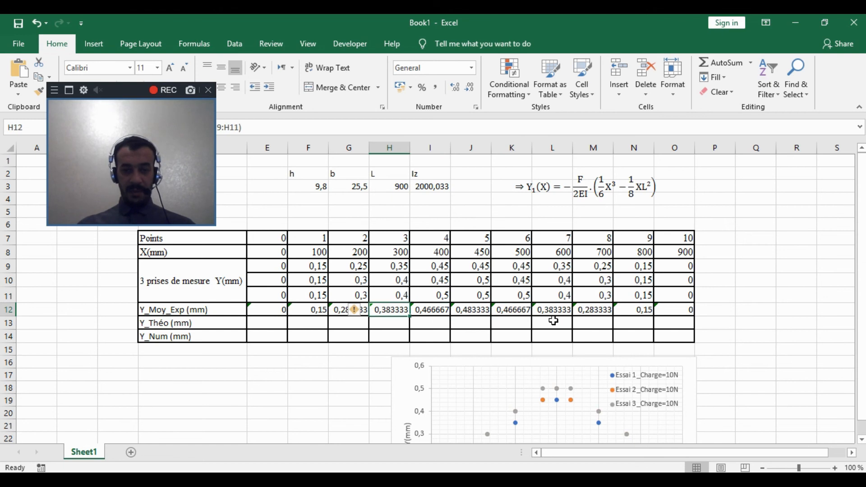
{"action": "left_click", "coordinate": [590, 310]}
{"action": "left_click", "coordinate": [354, 311]}
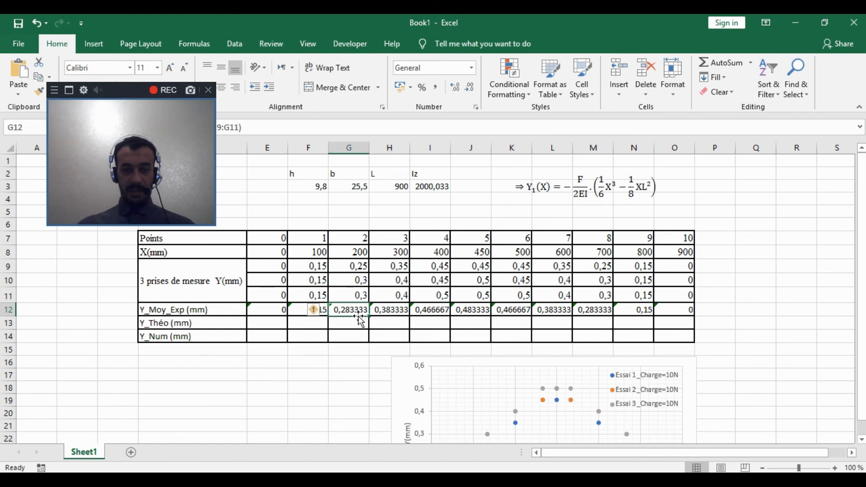
{"action": "left_click", "coordinate": [300, 311]}
{"action": "left_click", "coordinate": [631, 311]}
{"action": "left_click", "coordinate": [678, 311]}
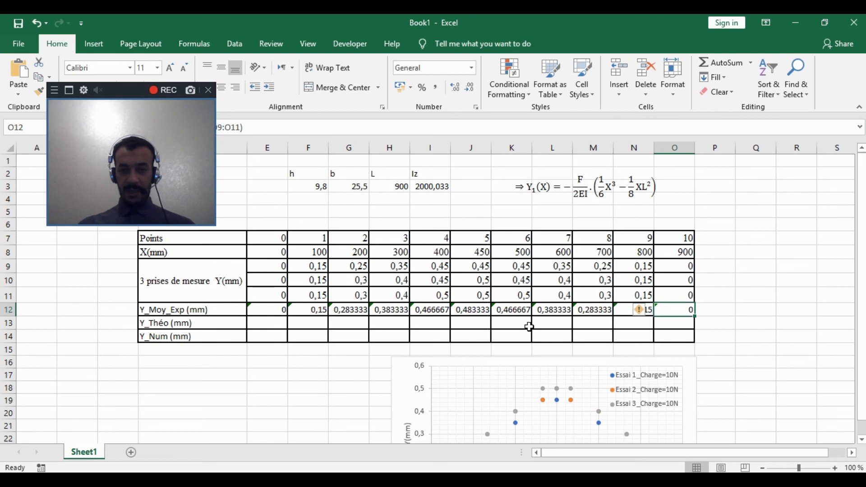
{"action": "left_click_drag", "start_coordinate": [266, 321], "coordinate": [656, 324]}
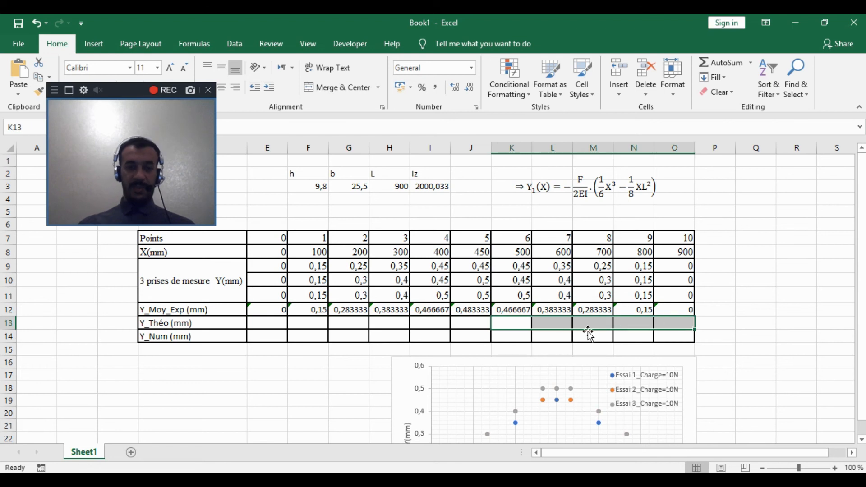
{"action": "left_click", "coordinate": [273, 321]}
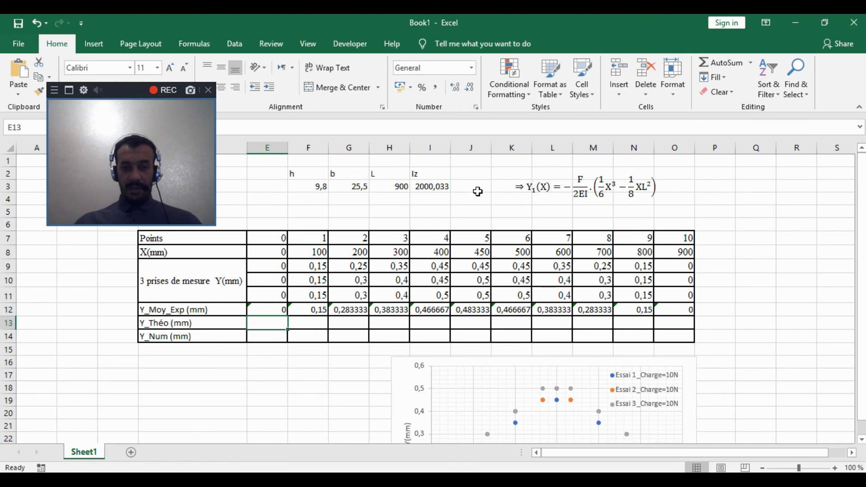
Step: Enter the load label "F(N)" in cell F5 and its value 10 in cell F6
{"action": "left_click", "coordinate": [301, 209]}
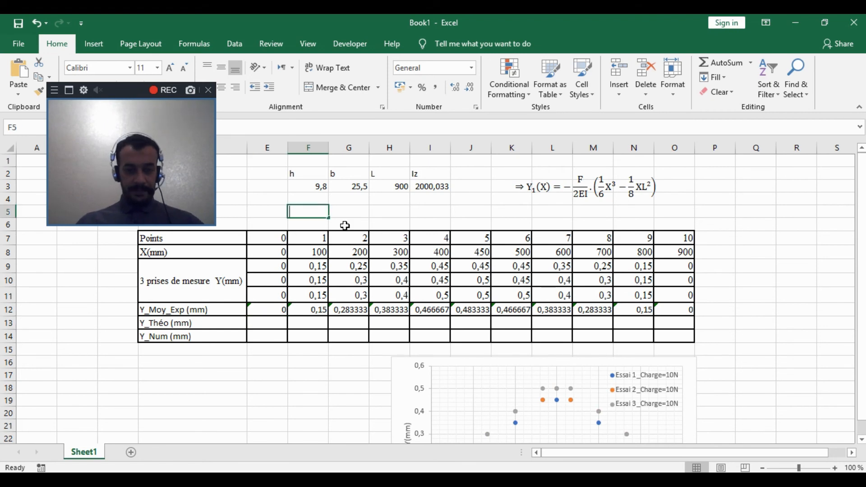
{"action": "type", "text": "F"}
{"action": "key", "text": "Return"}
{"action": "type", "text": "10"}
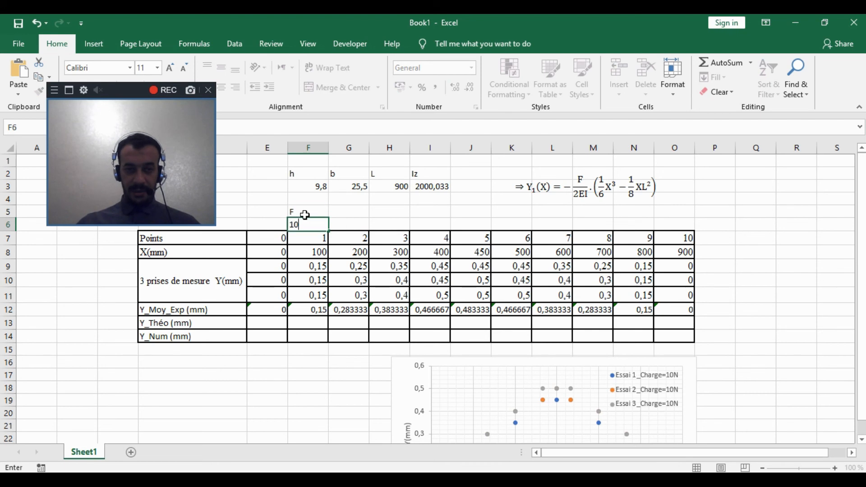
{"action": "left_click", "coordinate": [310, 212]}
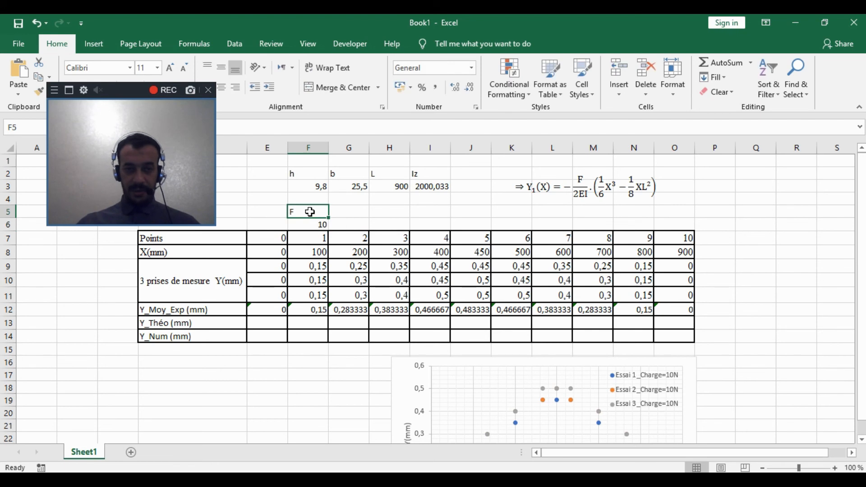
{"action": "double_click", "coordinate": [313, 212]}
{"action": "type", "text": "(N"}
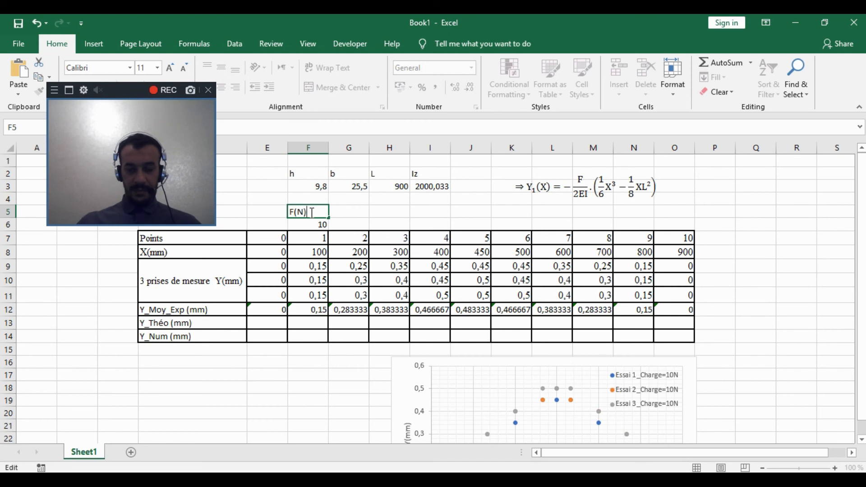
{"action": "left_click", "coordinate": [359, 224]}
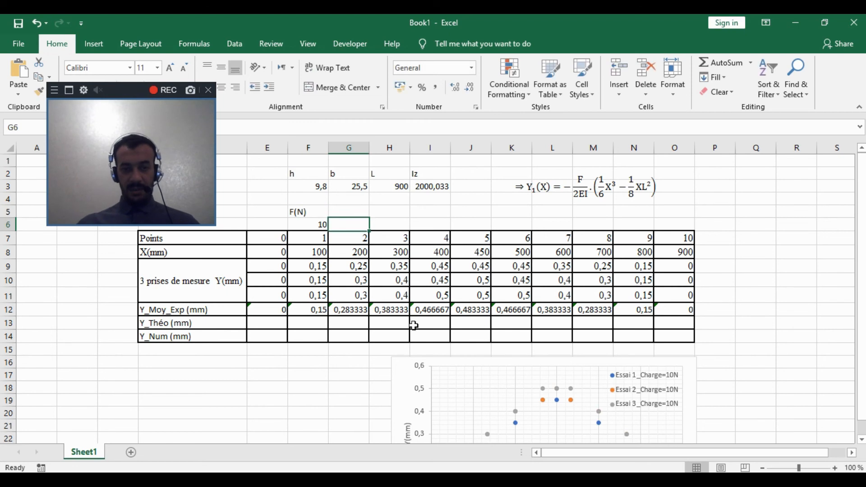
{"action": "left_click", "coordinate": [258, 322]}
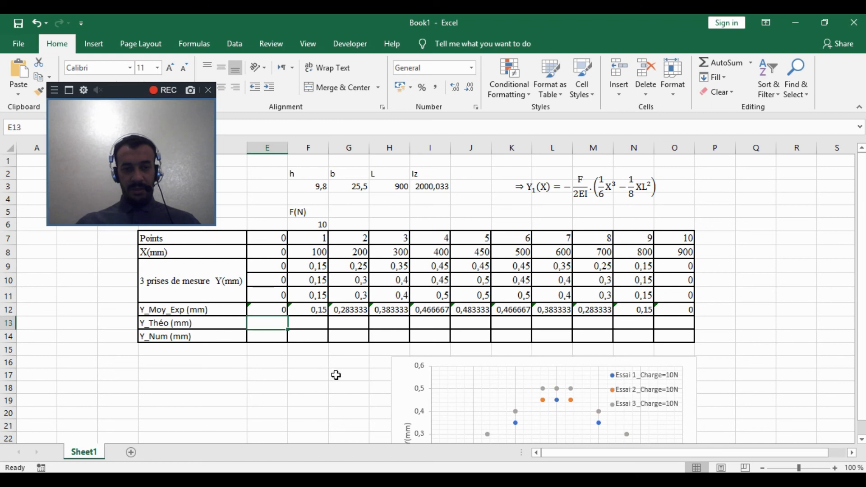
{"action": "left_click", "coordinate": [565, 193]}
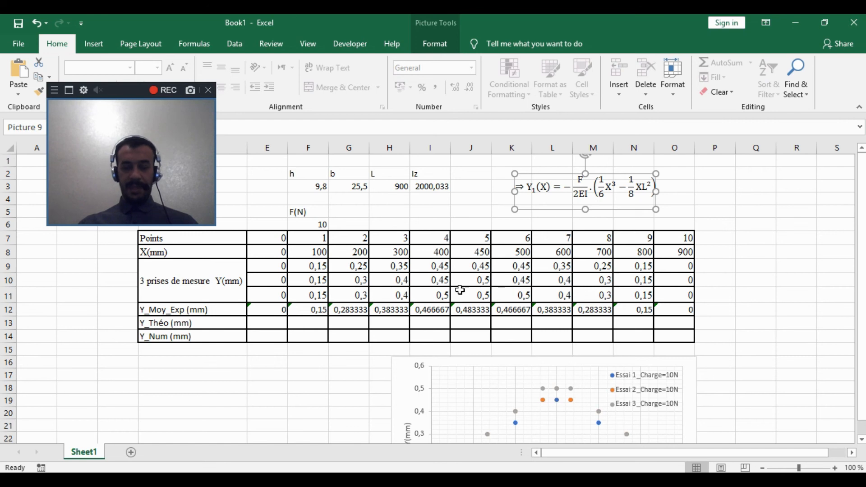
{"action": "double_click", "coordinate": [84, 451]}
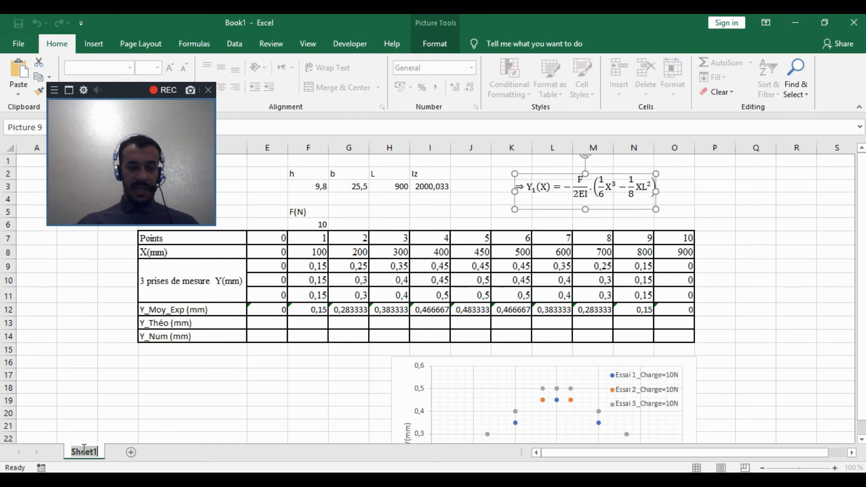
{"action": "left_click", "coordinate": [131, 411]}
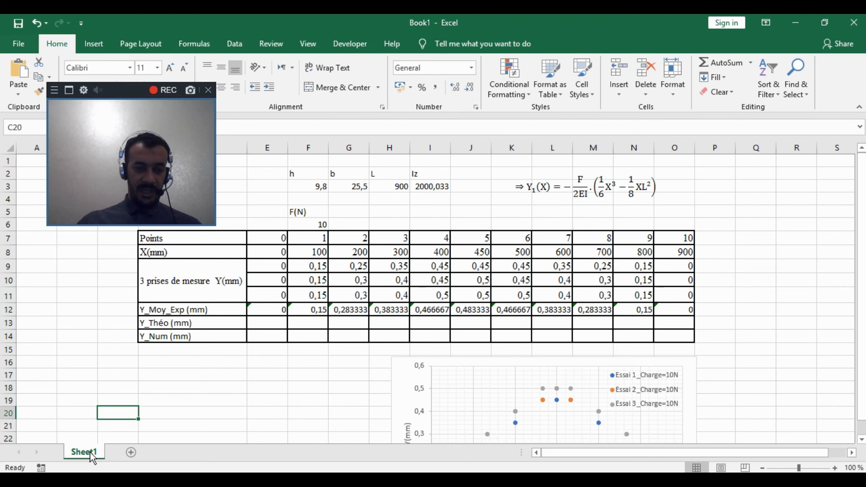
Step: Rename the worksheet Sheet1 as "Charge = 10N"
{"action": "double_click", "coordinate": [93, 453]}
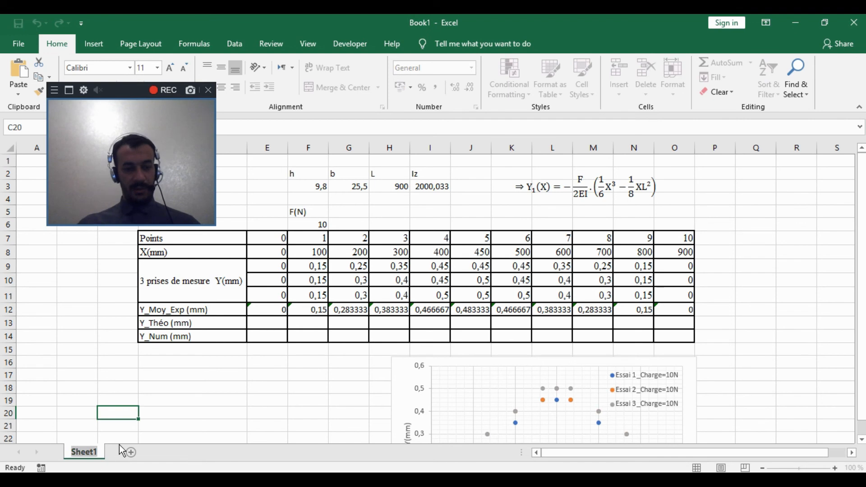
{"action": "type", "text": "Charge"}
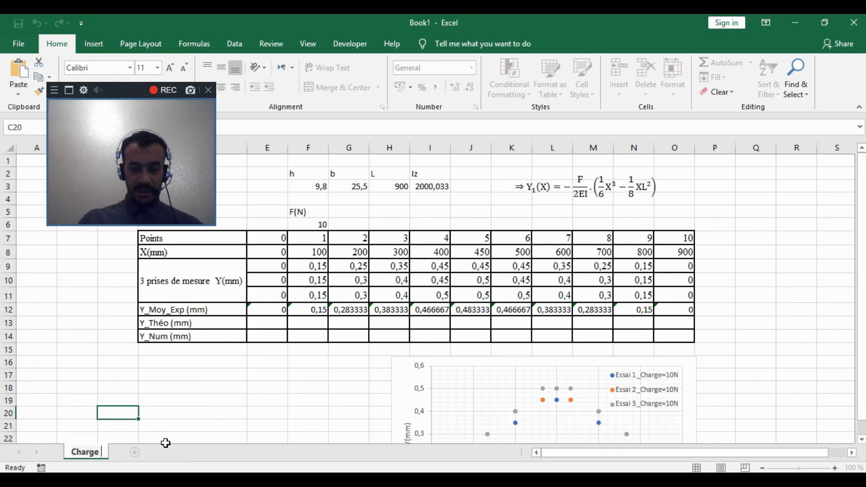
{"action": "type", "text": " = 10"}
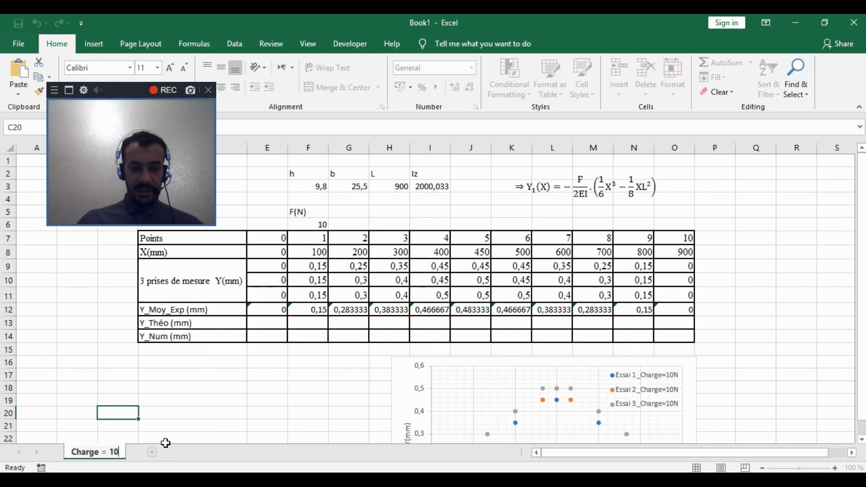
{"action": "type", "text": "N"}
{"action": "key", "text": "Return"}
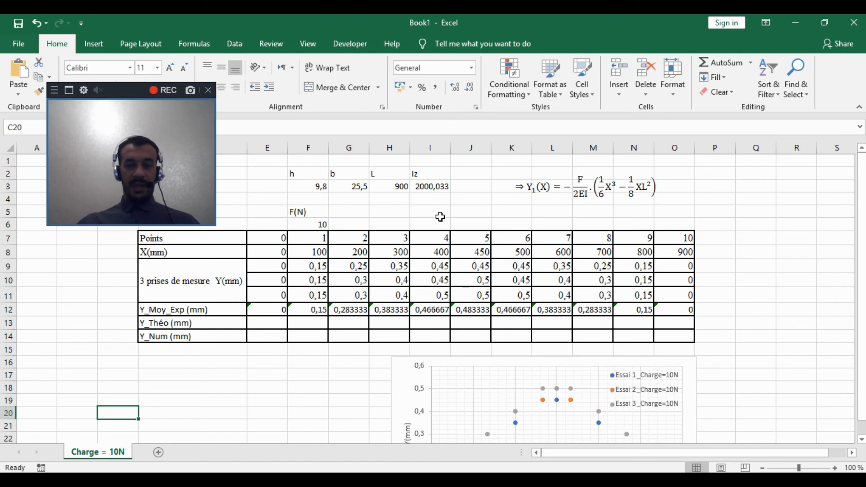
Step: Create a copy of the "Charge = 10N" sheet at the end of the workbook and show it
{"action": "right_click", "coordinate": [102, 451]}
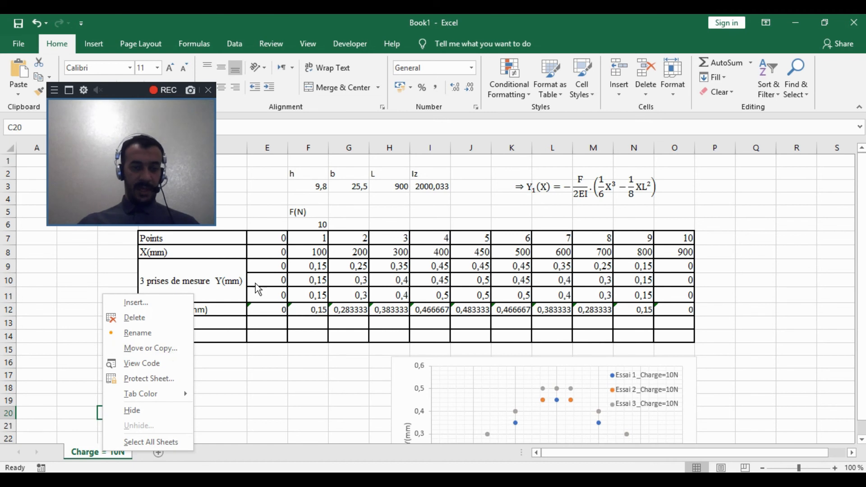
{"action": "left_click", "coordinate": [161, 349]}
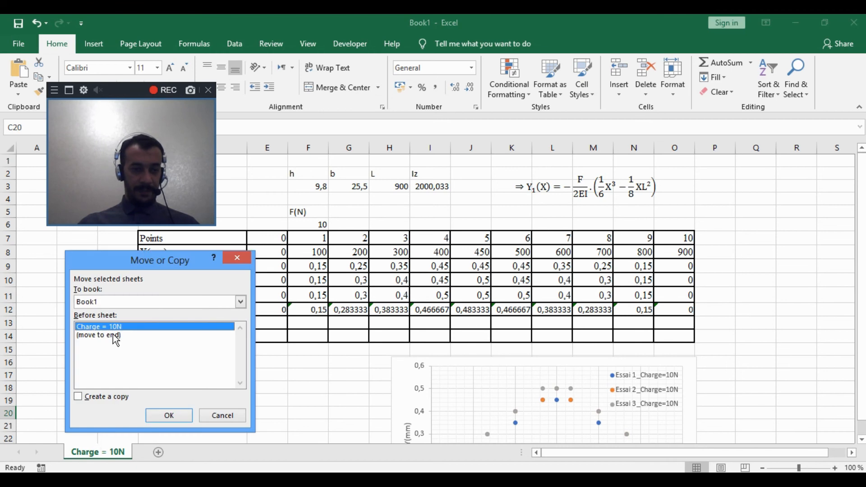
{"action": "left_click", "coordinate": [115, 336]}
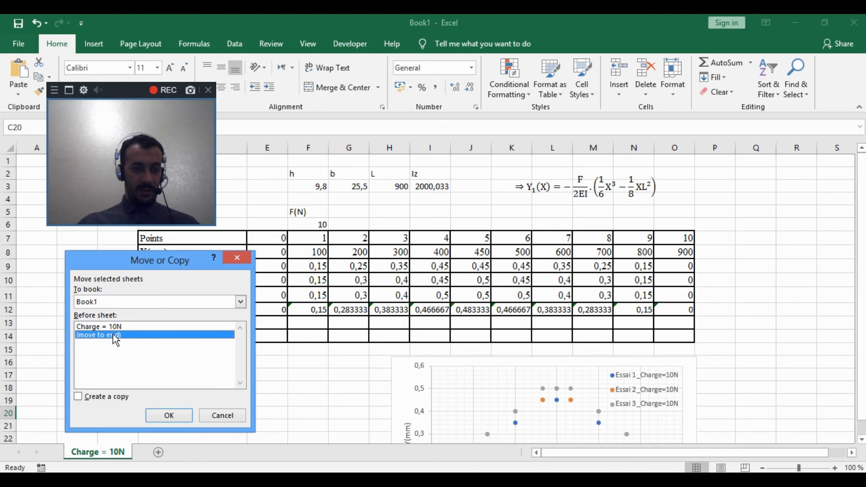
{"action": "left_click", "coordinate": [108, 399]}
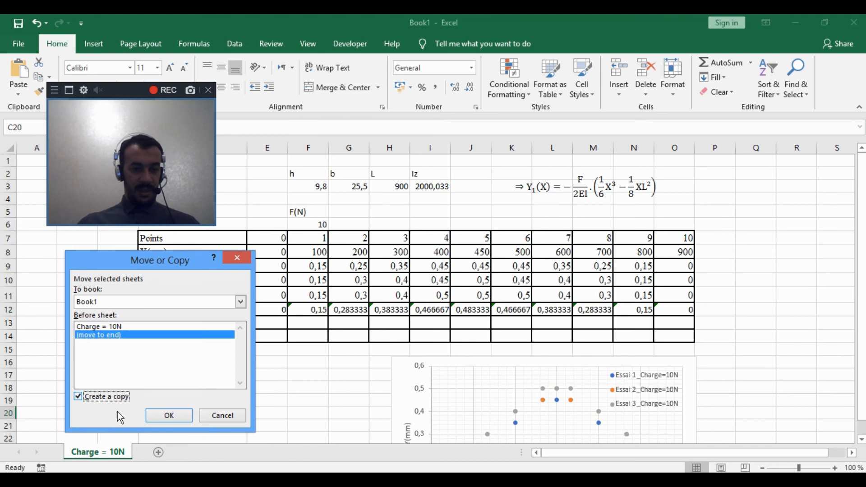
{"action": "left_click", "coordinate": [169, 415]}
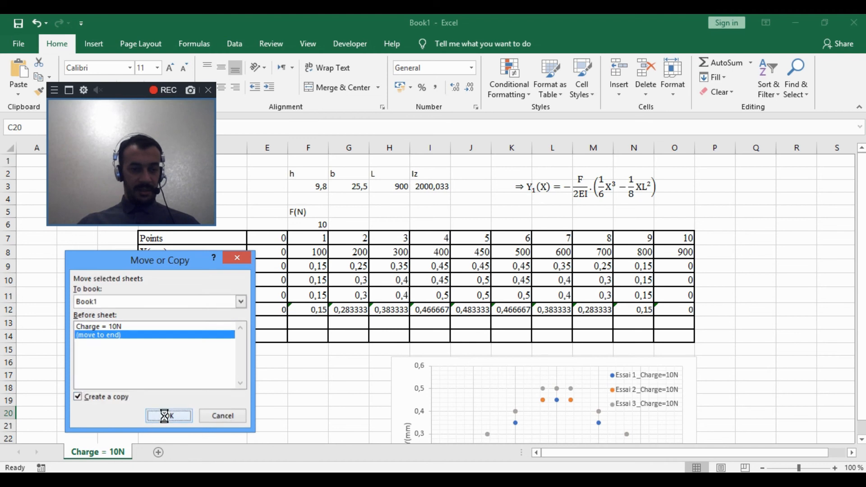
{"action": "left_click", "coordinate": [93, 453]}
{"action": "left_click", "coordinate": [160, 452]}
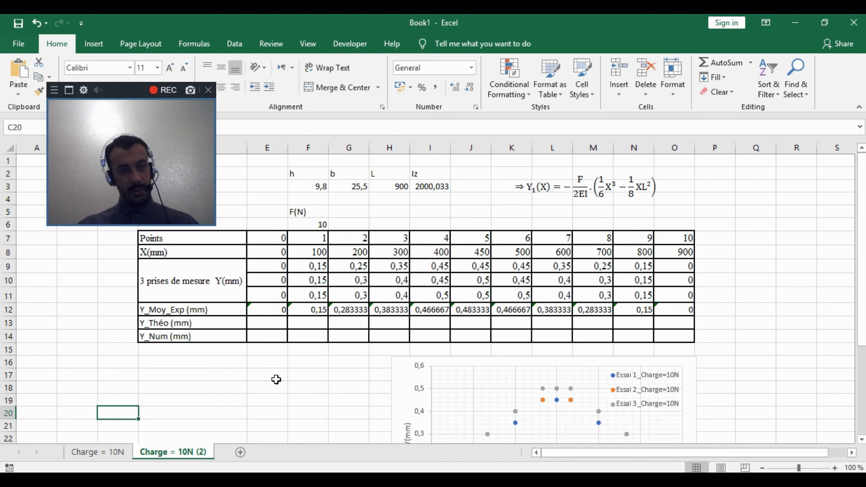
Step: Rename the copied sheet as "Charge = 15N"
{"action": "double_click", "coordinate": [182, 454]}
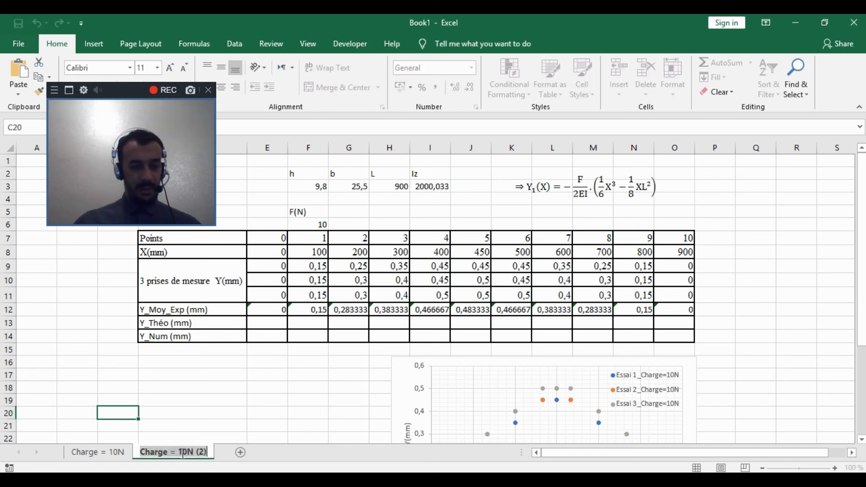
{"action": "left_click", "coordinate": [180, 454]}
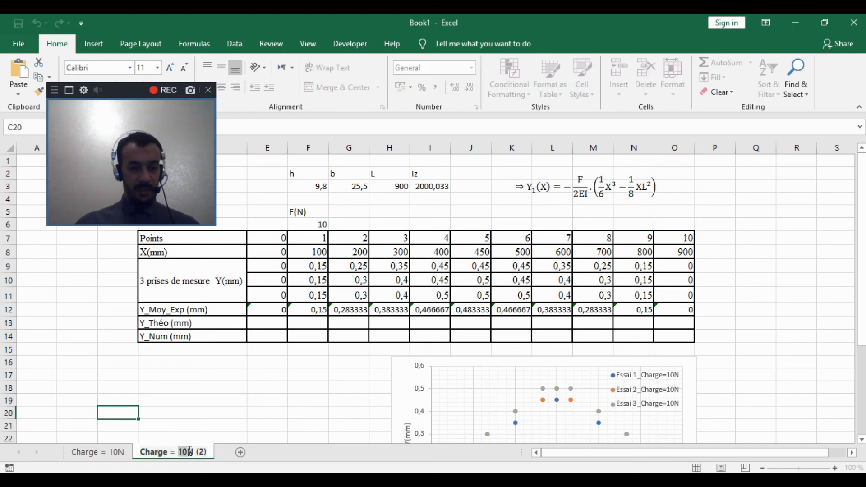
{"action": "type", "text": "15"}
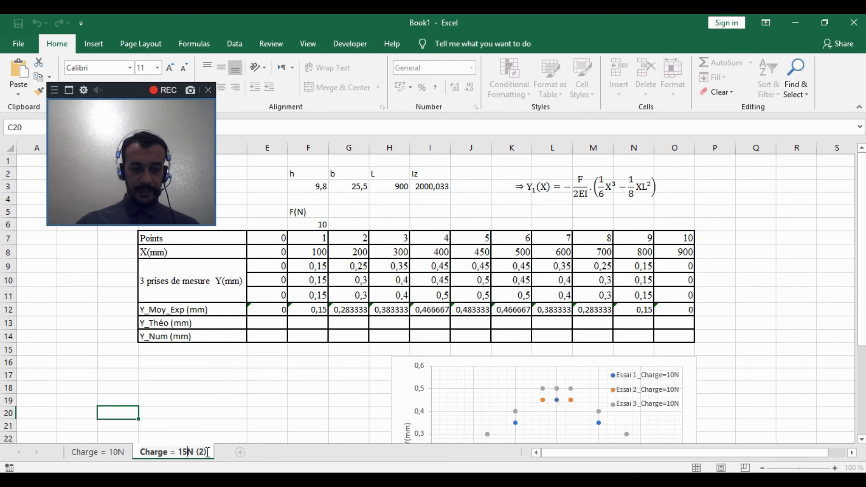
{"action": "key", "text": "BackSpace"}
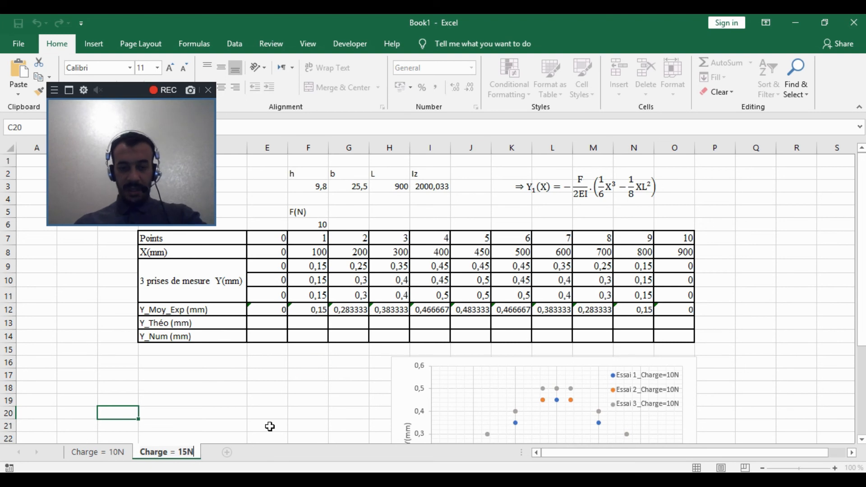
{"action": "left_click", "coordinate": [308, 362]}
{"action": "left_click", "coordinate": [314, 266]}
{"action": "left_click_drag", "start_coordinate": [314, 266], "coordinate": [661, 294]}
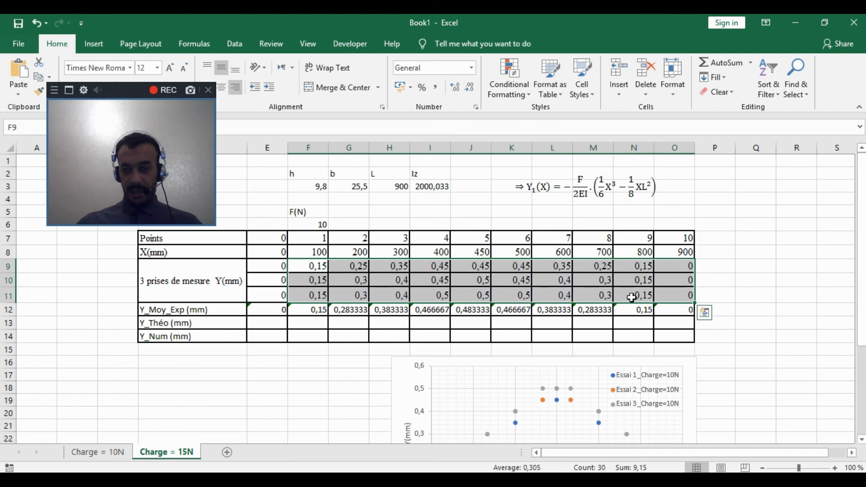
{"action": "left_click_drag", "start_coordinate": [271, 266], "coordinate": [646, 300]}
{"action": "key", "text": "Delete"}
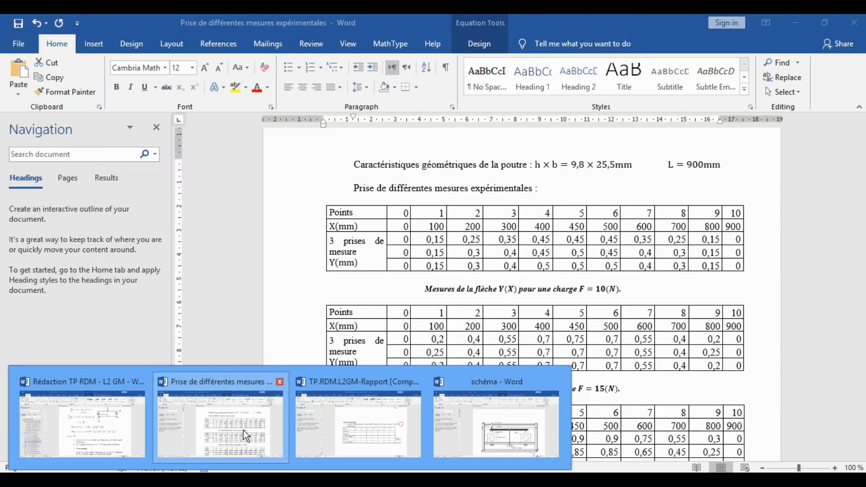
Step: Switch to the Word document "Prise de différentes mesures expérimentales" and copy the three Y(mm) measurement rows of the F = 15(N) table
{"action": "left_click", "coordinate": [243, 429]}
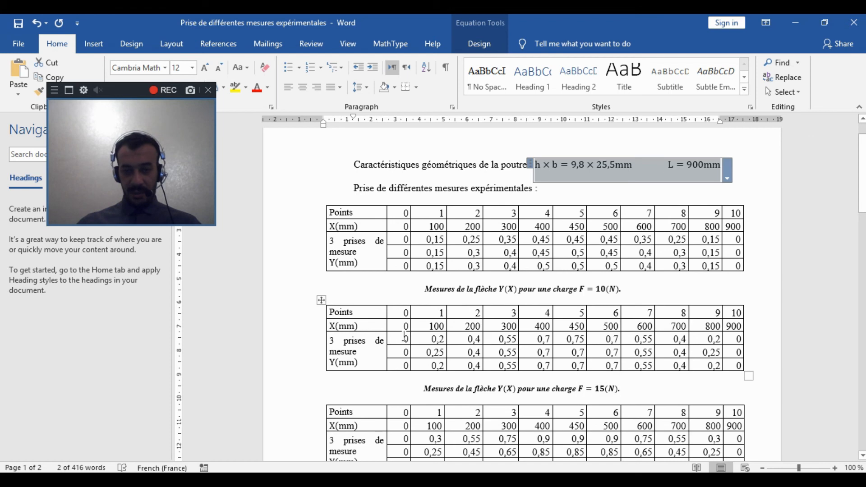
{"action": "left_click_drag", "start_coordinate": [404, 336], "coordinate": [731, 364]}
{"action": "right_click", "coordinate": [731, 368]}
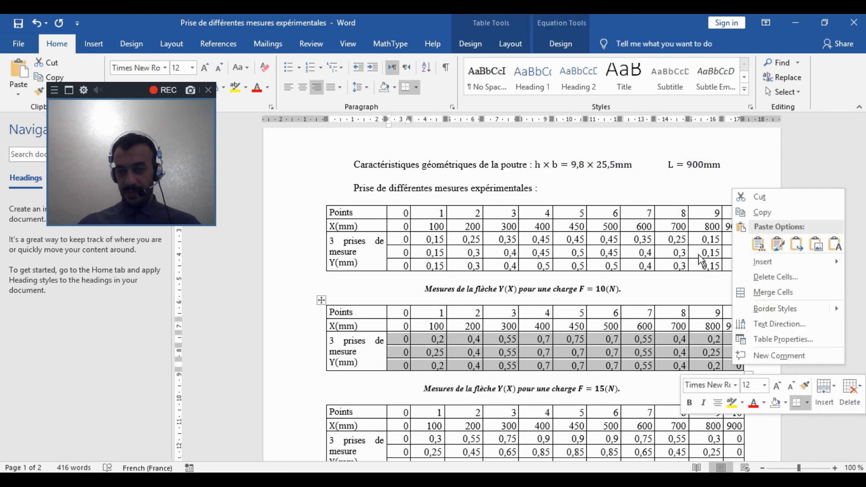
{"action": "left_click", "coordinate": [760, 213]}
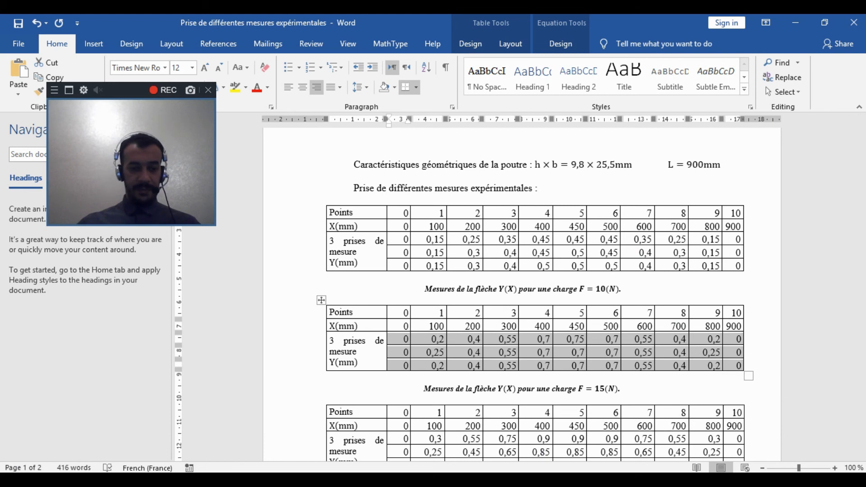
Step: Switch back to the Excel workbook, paste the 15 N readings from cell E9 of "Charge = 15N", and undo and redo the paste to compare the chart
{"action": "key", "text": "alt+Tab"}
{"action": "left_click", "coordinate": [272, 266]}
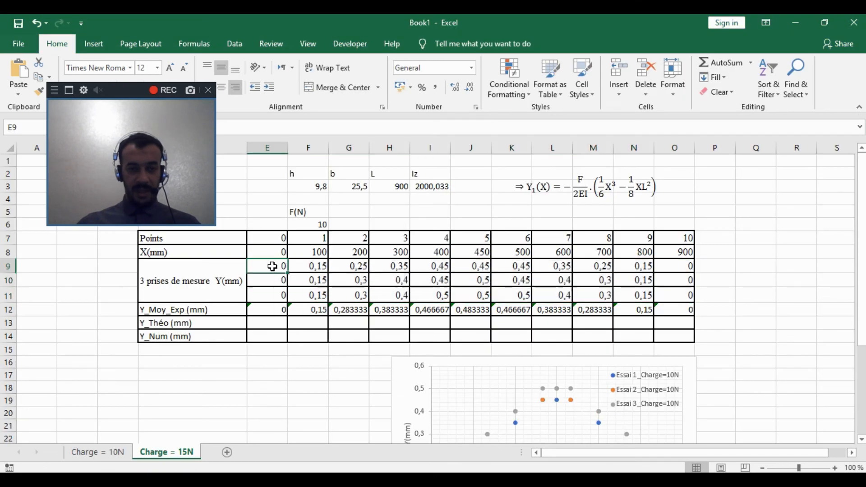
{"action": "right_click", "coordinate": [273, 266]}
{"action": "left_click", "coordinate": [322, 264]}
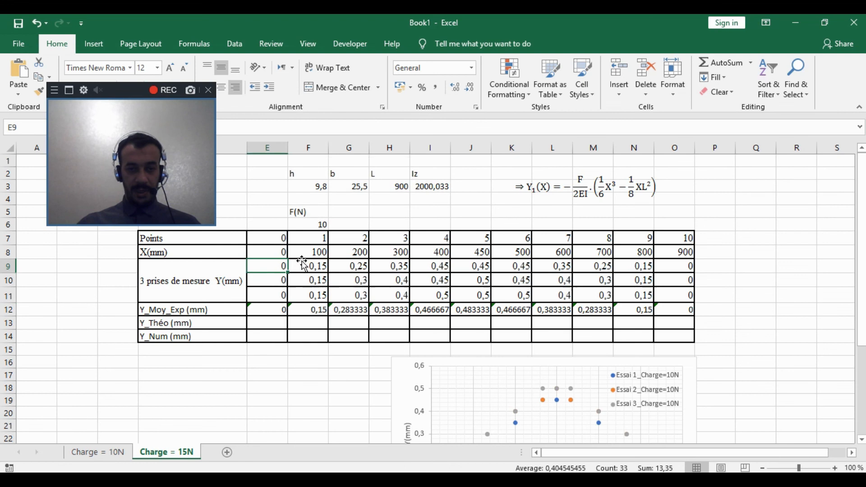
{"action": "left_click", "coordinate": [782, 350]}
{"action": "scroll", "coordinate": [700, 366], "scroll_direction": "down", "scroll_amount": 2}
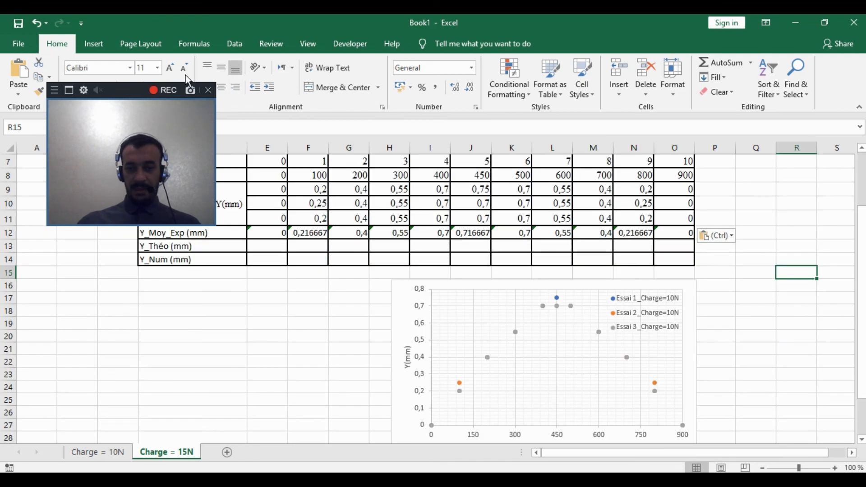
{"action": "left_click", "coordinate": [36, 20]}
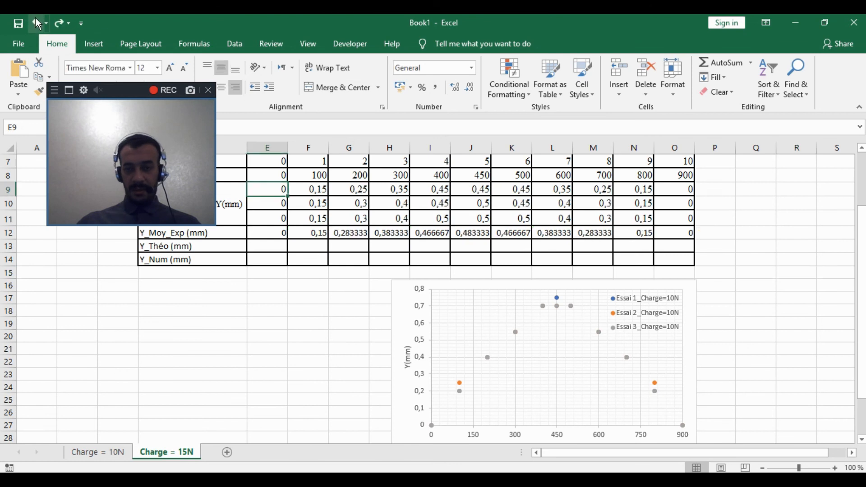
{"action": "key", "text": "ctrl+y"}
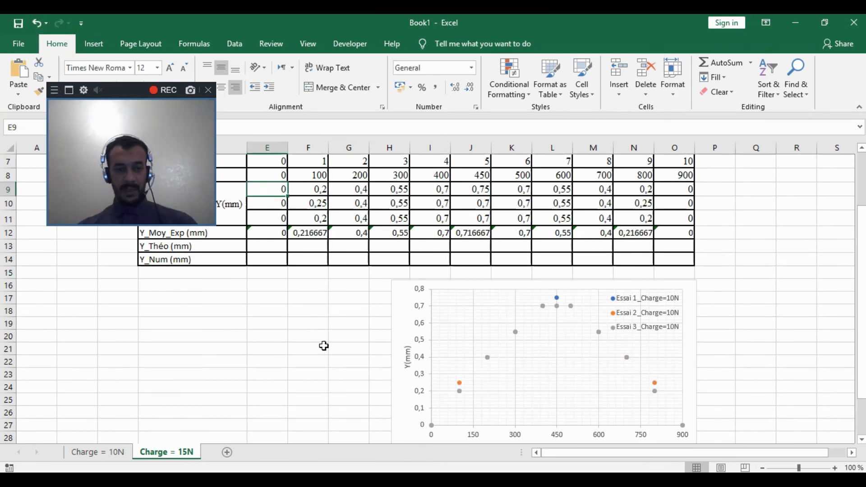
Step: Create a copy of the "Charge = 15N" sheet at the end of the workbook
{"action": "right_click", "coordinate": [180, 452]}
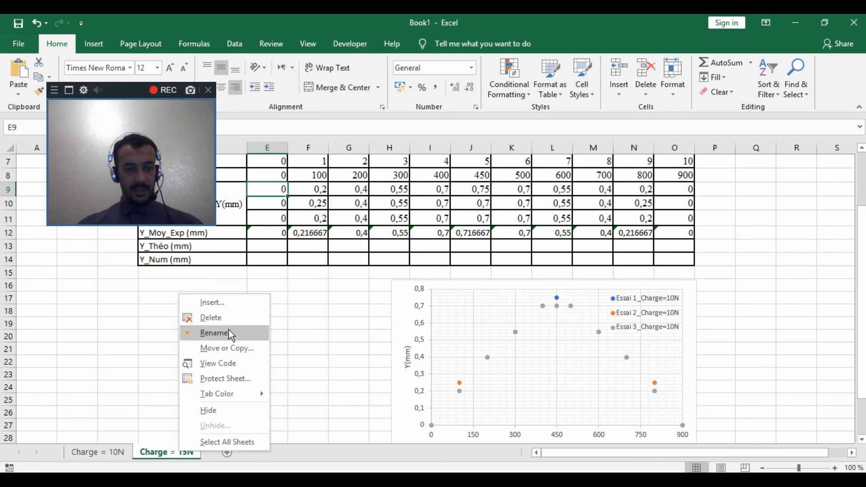
{"action": "left_click", "coordinate": [248, 349]}
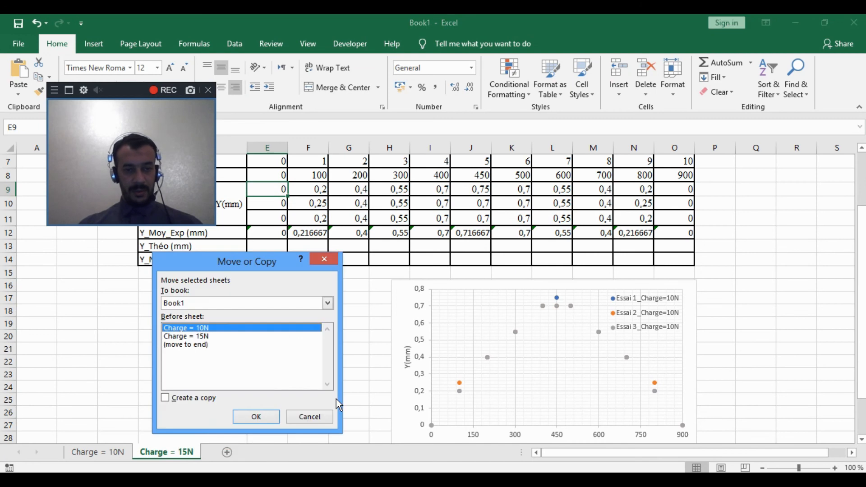
{"action": "left_click", "coordinate": [190, 345]}
{"action": "left_click", "coordinate": [205, 399]}
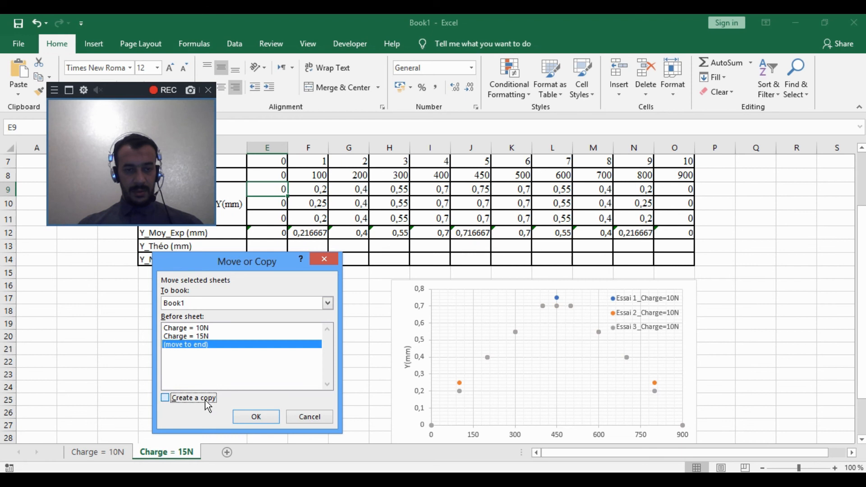
{"action": "left_click", "coordinate": [257, 416]}
Step: Rename the new copy of the 15 N sheet as "Charge = 20N"
{"action": "double_click", "coordinate": [249, 453]}
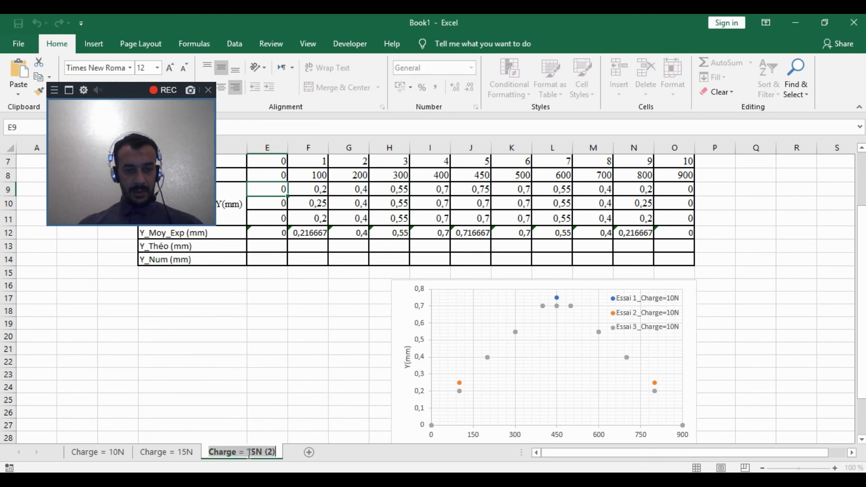
{"action": "left_click_drag", "start_coordinate": [249, 453], "coordinate": [293, 452]}
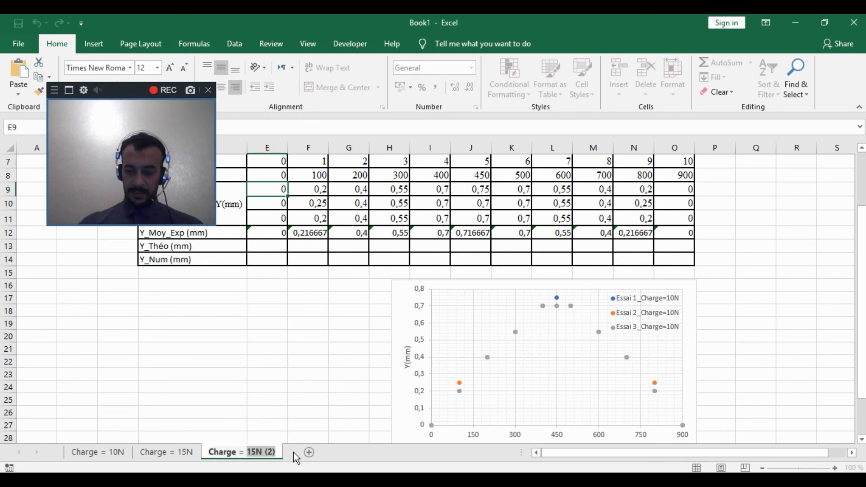
{"action": "type", "text": "20N"}
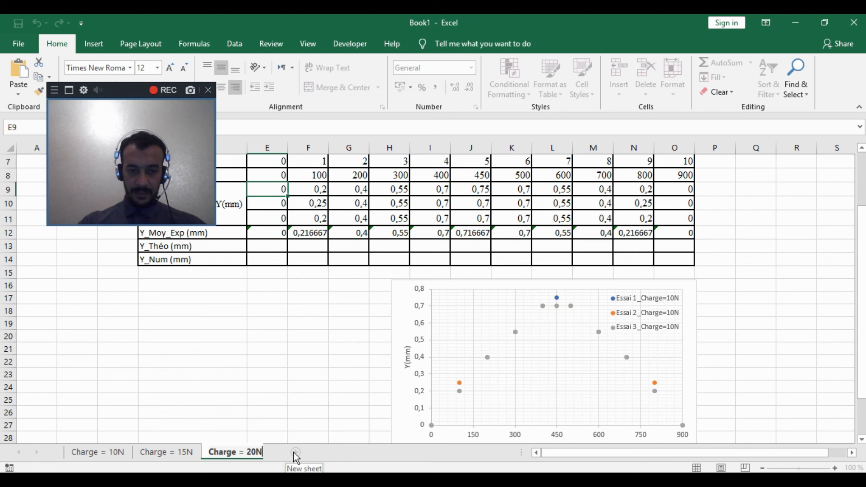
{"action": "left_click", "coordinate": [311, 364]}
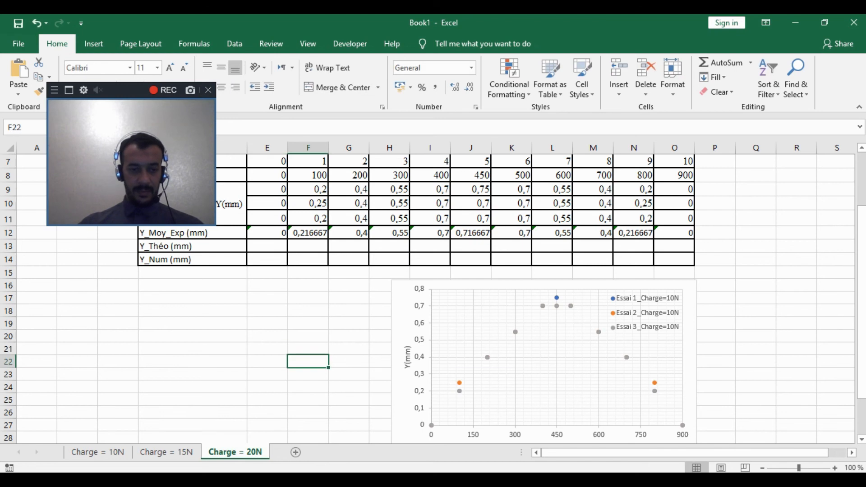
Step: Switch to the Word document "Prise de différentes mesures expérimentales" and copy the three Y(mm) measurement rows of the F = 20(N) table
{"action": "left_click", "coordinate": [199, 440]}
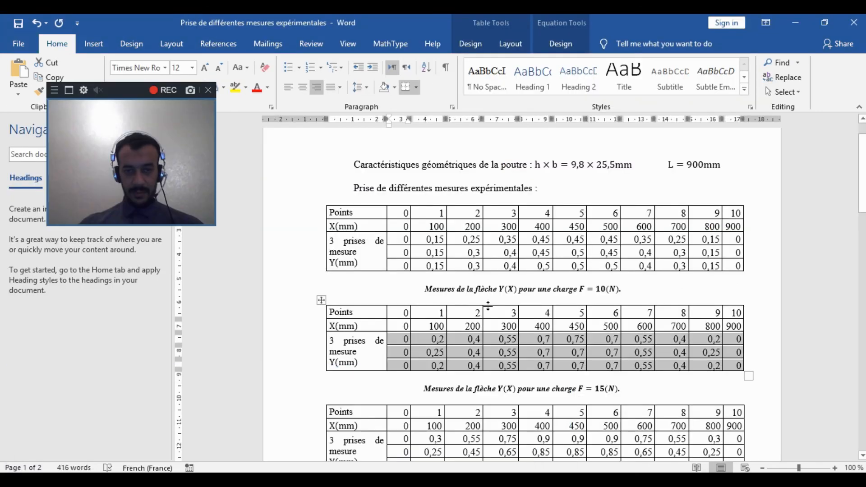
{"action": "mouse_move", "coordinate": [404, 436]}
{"action": "left_mouse_down"}
{"action": "mouse_move", "coordinate": [631, 455]}
{"action": "mouse_move", "coordinate": [669, 381]}
{"action": "mouse_move", "coordinate": [717, 395]}
{"action": "left_mouse_up"}
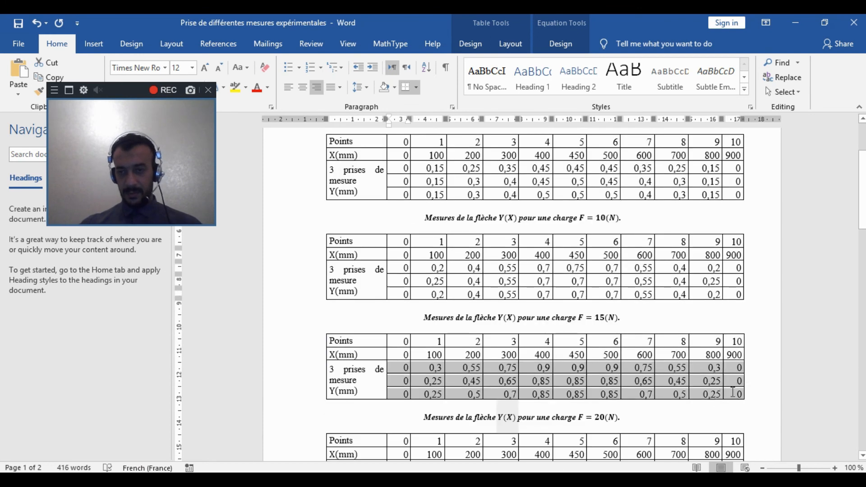
{"action": "right_click", "coordinate": [683, 394]}
{"action": "left_click", "coordinate": [723, 242]}
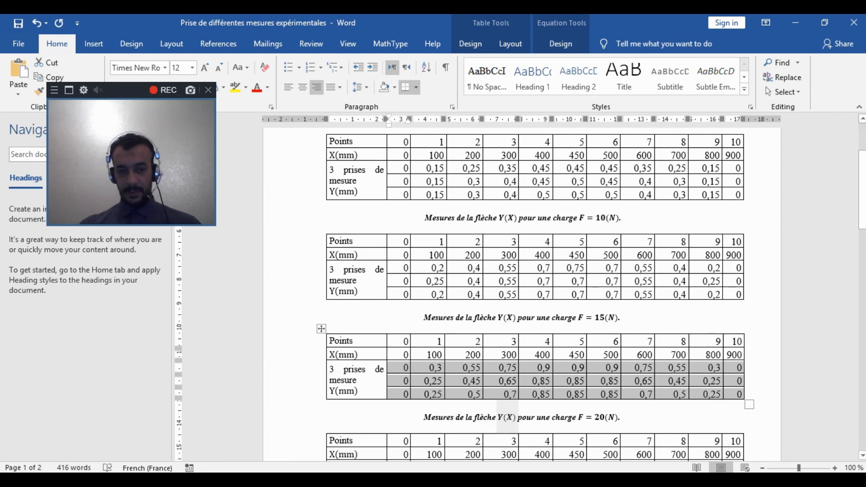
Step: Switch back to the Excel workbook and paste the 20 N readings from cell E9 of the "Charge = 20N" sheet
{"action": "key", "text": "alt+Tab"}
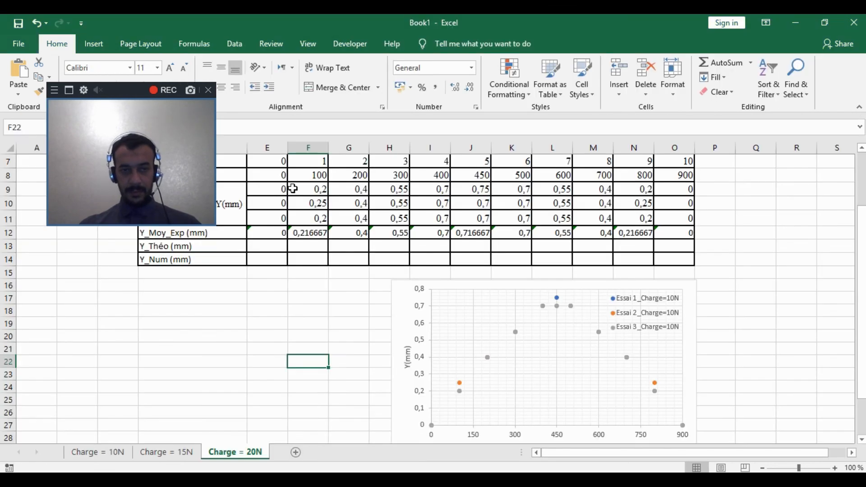
{"action": "right_click", "coordinate": [282, 188]}
{"action": "left_click", "coordinate": [305, 242]}
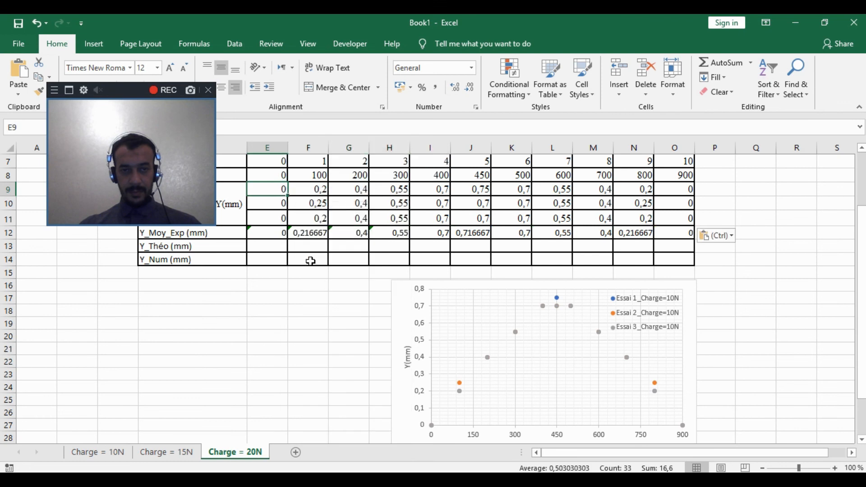
{"action": "left_click", "coordinate": [339, 301]}
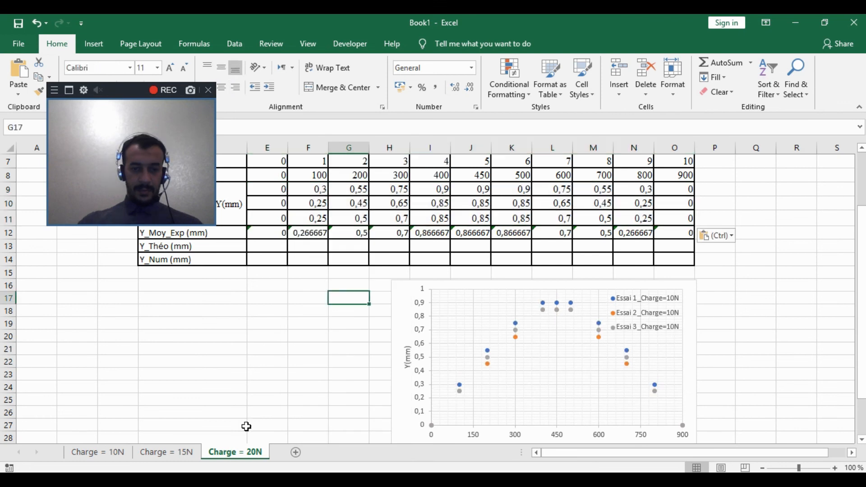
Step: Create a copy of the "Charge = 20N" sheet at the end of the workbook
{"action": "right_click", "coordinate": [253, 453]}
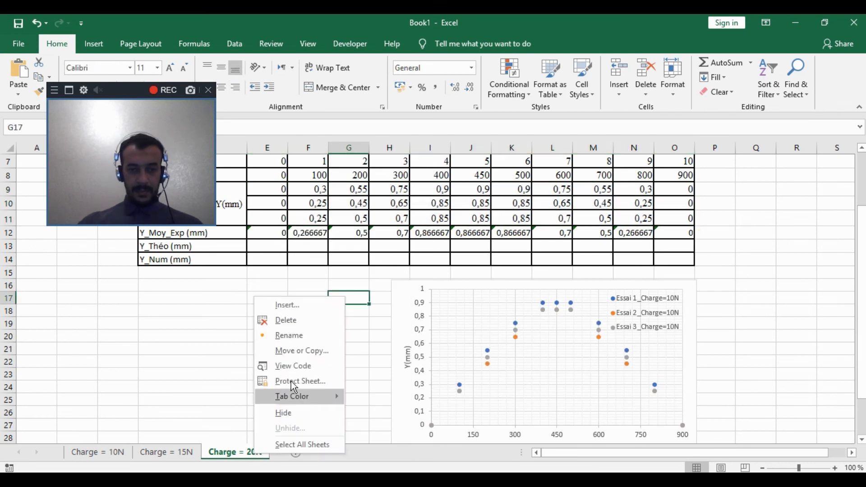
{"action": "left_click", "coordinate": [311, 352]}
{"action": "left_click", "coordinate": [255, 351]}
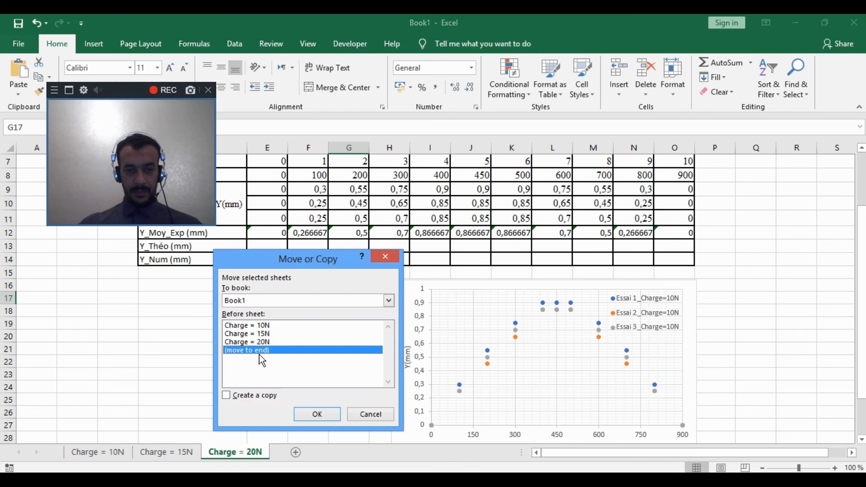
{"action": "left_click", "coordinate": [255, 400]}
{"action": "left_click", "coordinate": [313, 415]}
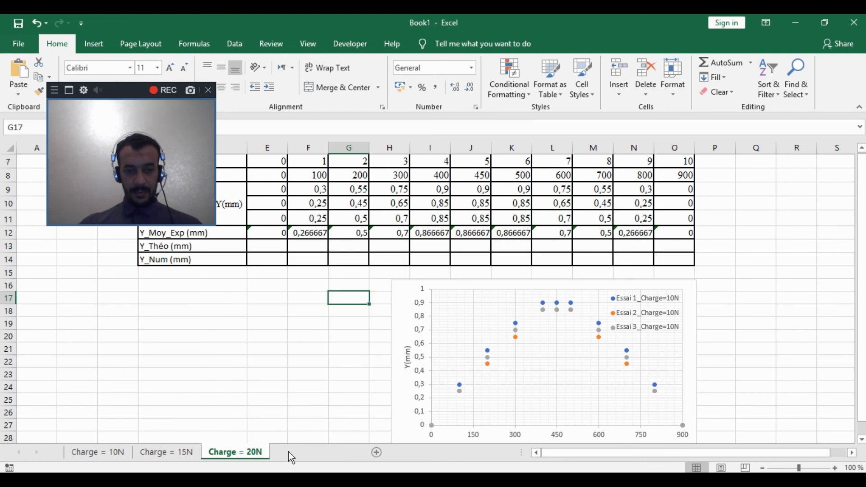
Step: Rename the new copy of the 20 N sheet as "Charge = 25N"
{"action": "double_click", "coordinate": [311, 453]}
{"action": "left_click", "coordinate": [323, 451]}
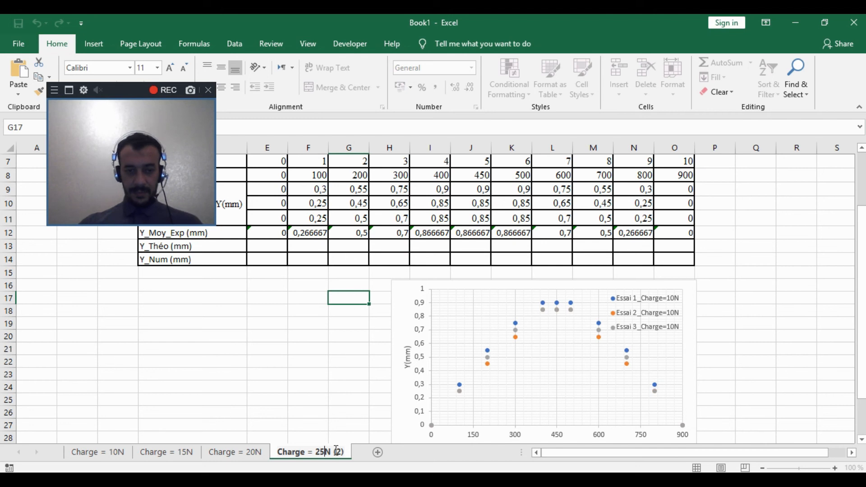
{"action": "left_click_drag", "start_coordinate": [334, 451], "coordinate": [359, 451]}
{"action": "key", "text": "BackSpace"}
{"action": "key", "text": "Return"}
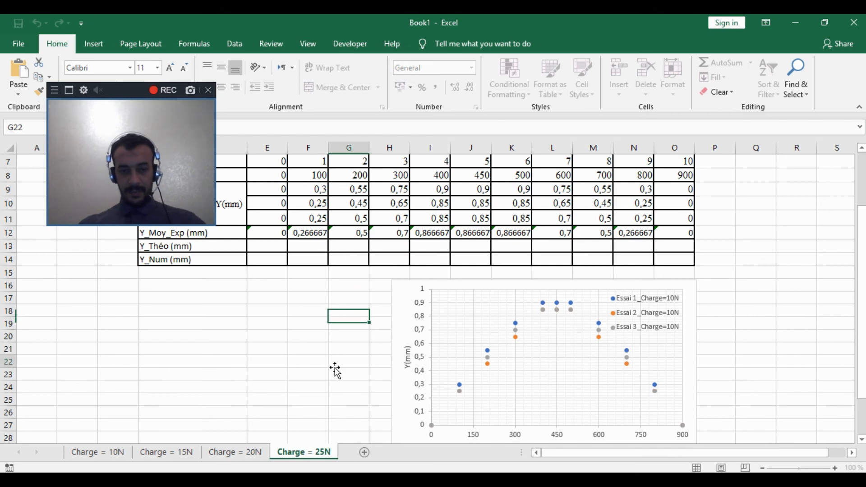
{"action": "left_click", "coordinate": [335, 368]}
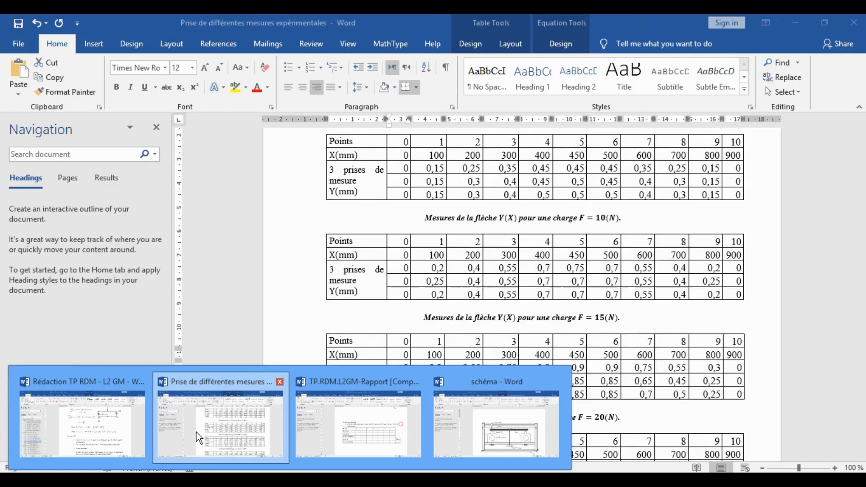
Step: Switch to the Word document "Prise de différentes mesures expérimentales" and select the three Y(mm) measurement rows of the F = 25(N) table
{"action": "left_click", "coordinate": [196, 432]}
{"action": "scroll", "coordinate": [462, 386], "scroll_direction": "down", "scroll_amount": 3}
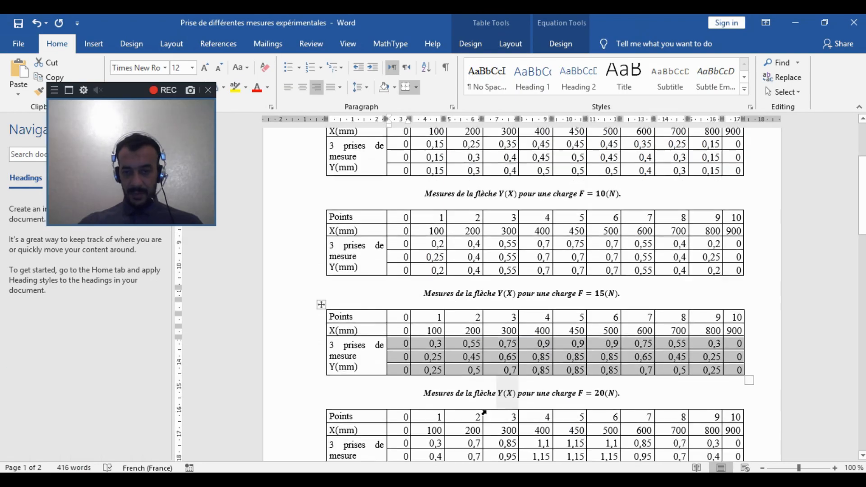
{"action": "left_click_drag", "start_coordinate": [405, 402], "coordinate": [734, 432]}
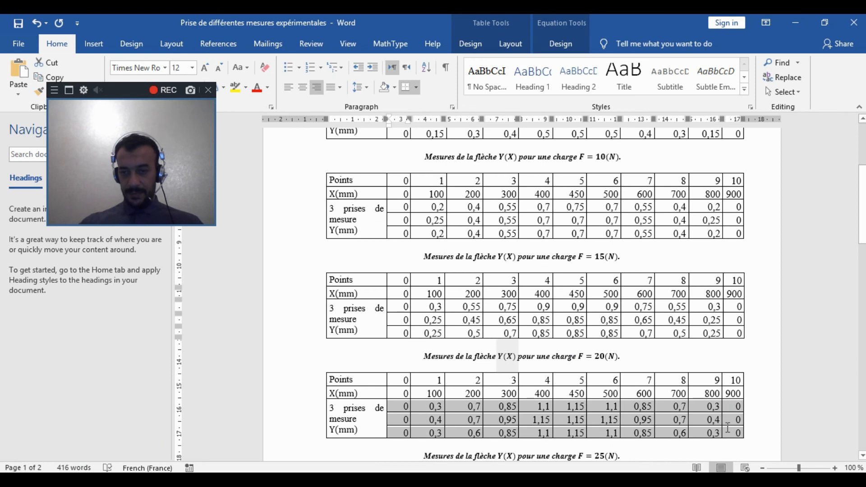
Step: Copy the three Y measurement rows for F = 25 N from Word and paste them into Excel's Charge = 25N sheet from cell E9
{"action": "right_click", "coordinate": [730, 428]}
{"action": "left_click", "coordinate": [753, 274]}
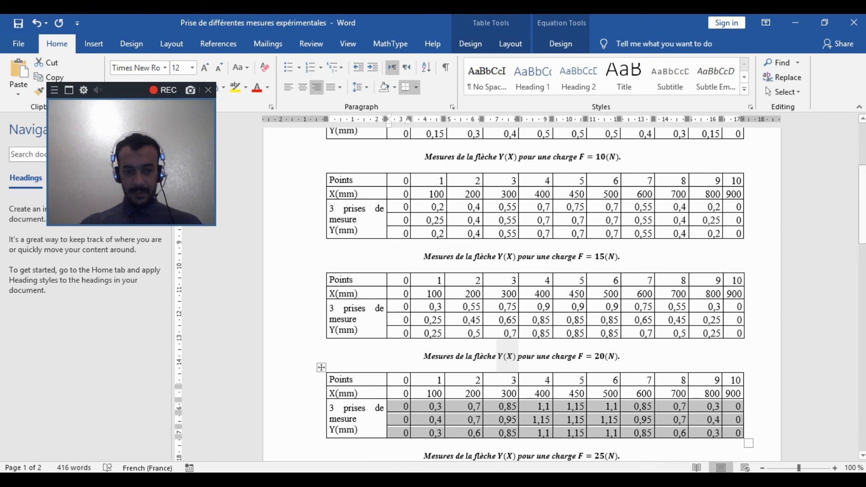
{"action": "key", "text": "alt+Tab"}
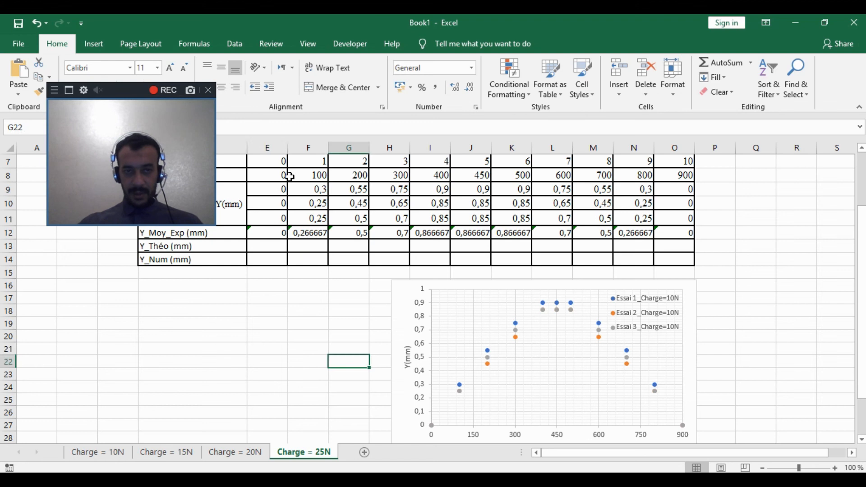
{"action": "left_click", "coordinate": [271, 189]}
{"action": "right_click", "coordinate": [271, 188]}
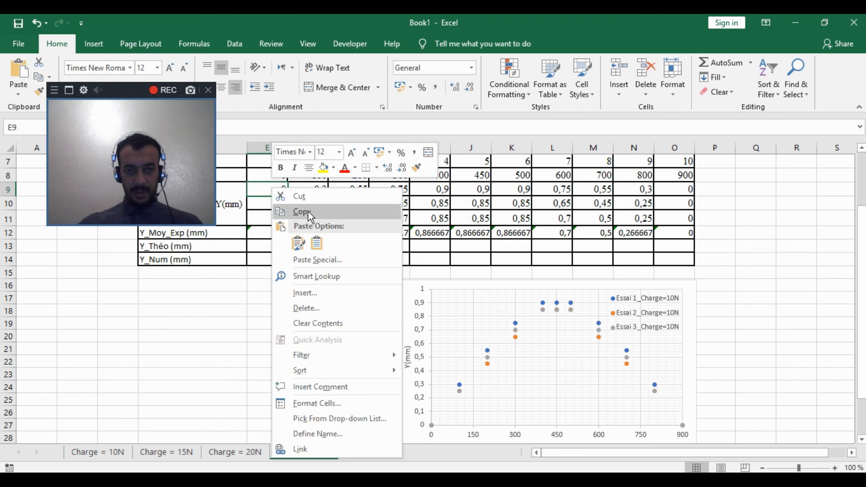
{"action": "left_click", "coordinate": [298, 243]}
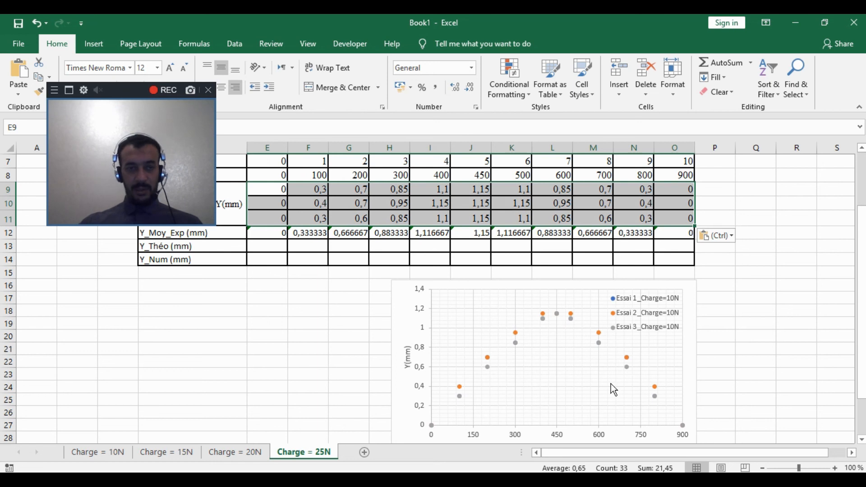
Step: Create a copy of the Charge = 25N sheet at the end of the workbook
{"action": "right_click", "coordinate": [324, 442]}
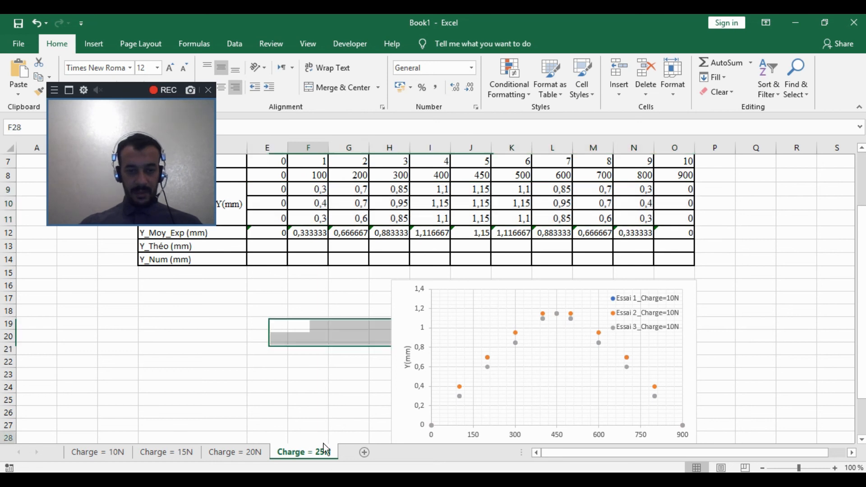
{"action": "right_click", "coordinate": [316, 451]}
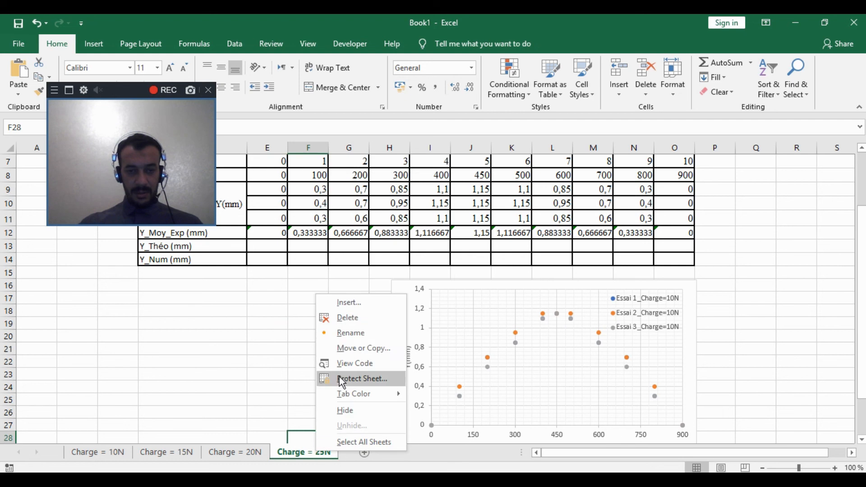
{"action": "left_click", "coordinate": [363, 346]}
{"action": "left_click", "coordinate": [329, 356]}
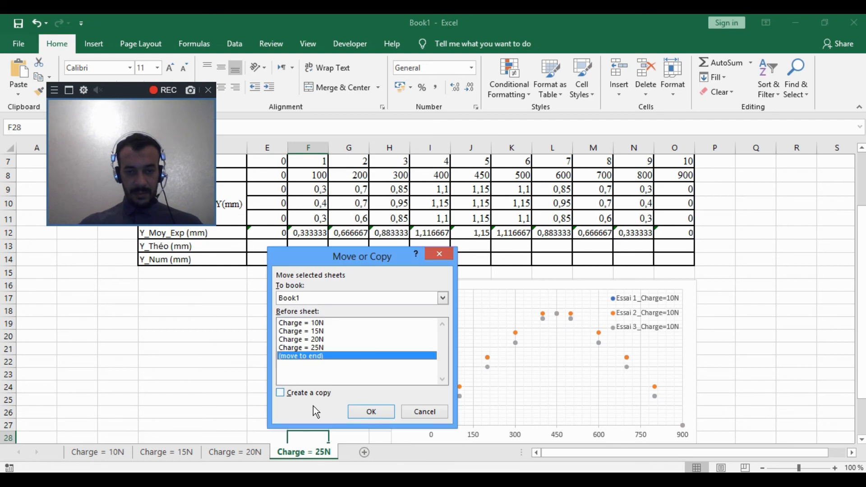
{"action": "left_click", "coordinate": [316, 393]}
{"action": "left_click", "coordinate": [374, 412]}
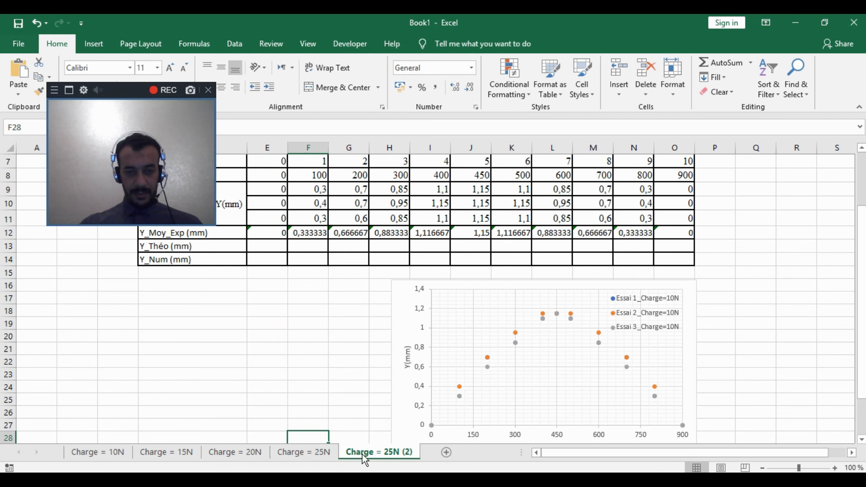
Step: Rename the copied sheet as Charge = 30N, without the (2) suffix
{"action": "double_click", "coordinate": [362, 453]}
{"action": "left_click", "coordinate": [391, 452]}
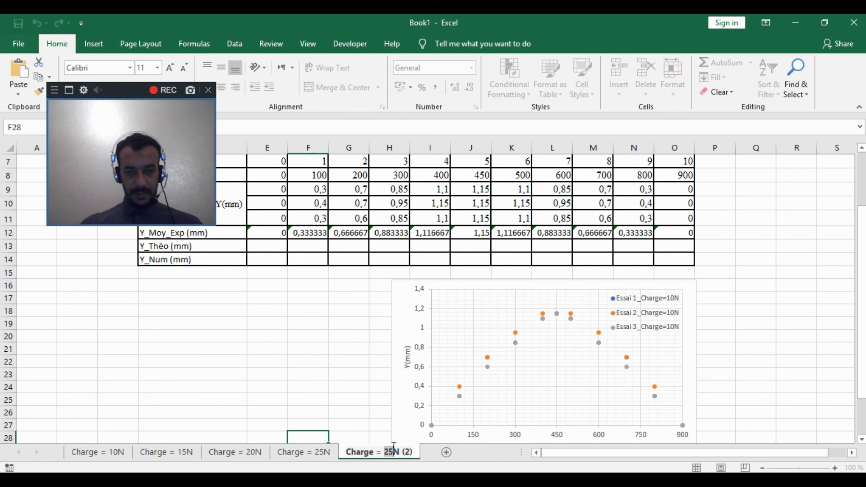
{"action": "type", "text": "30"}
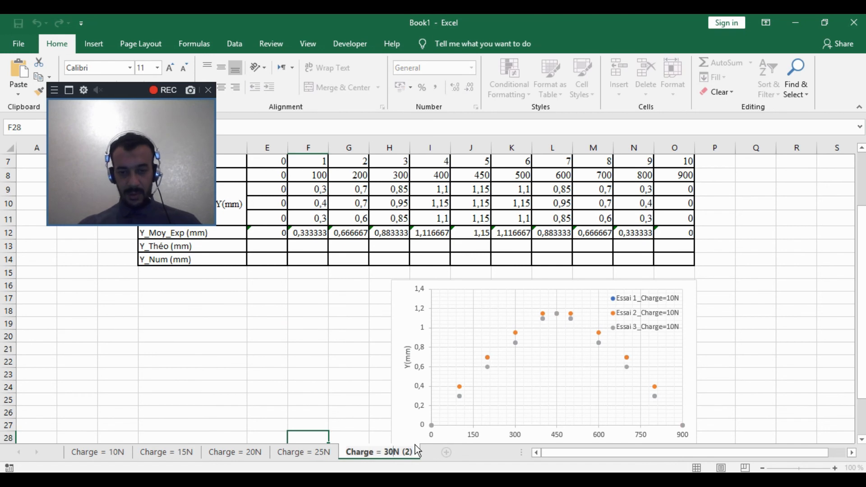
{"action": "left_click_drag", "start_coordinate": [412, 452], "coordinate": [402, 453]}
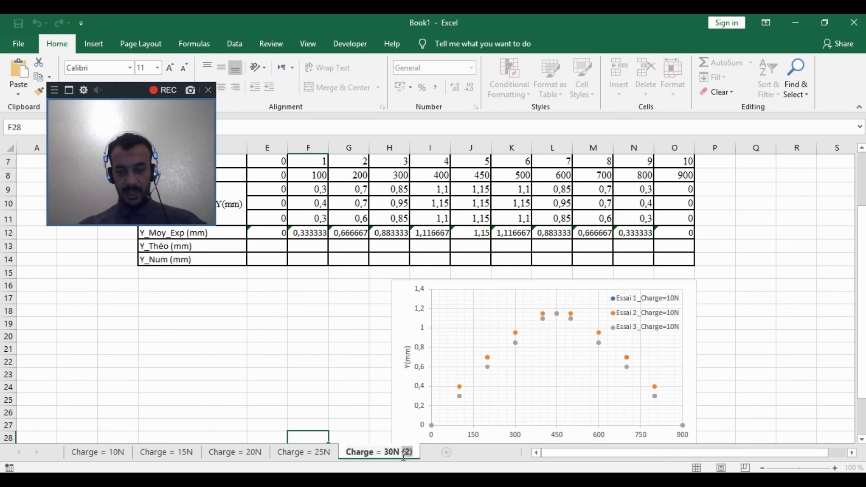
{"action": "key", "text": "BackSpace"}
{"action": "left_click", "coordinate": [375, 374]}
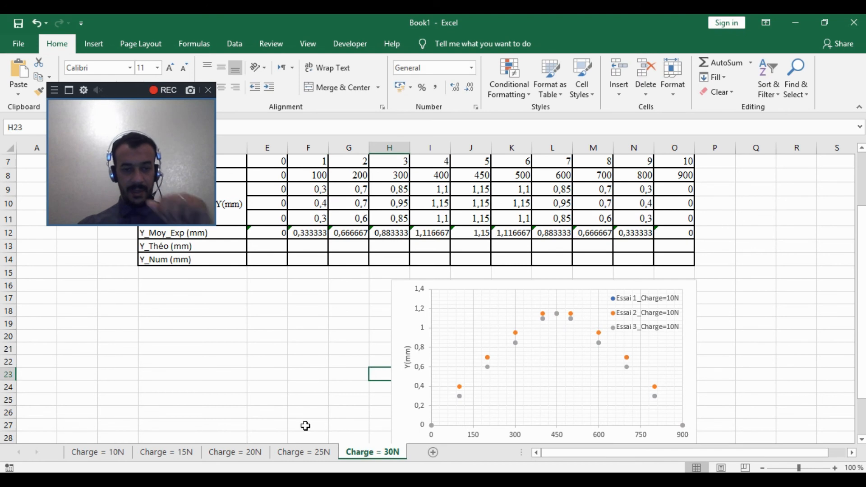
Step: Switch to the Word document of experimental measurements and copy the three Y measurement rows of the F = 30 N table
{"action": "left_click", "coordinate": [290, 480]}
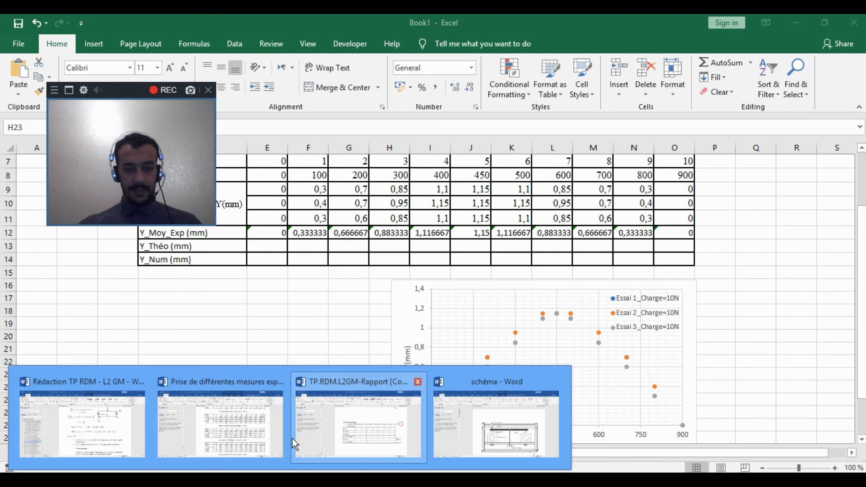
{"action": "left_click", "coordinate": [271, 433]}
{"action": "scroll", "coordinate": [501, 377], "scroll_direction": "down", "scroll_amount": 5}
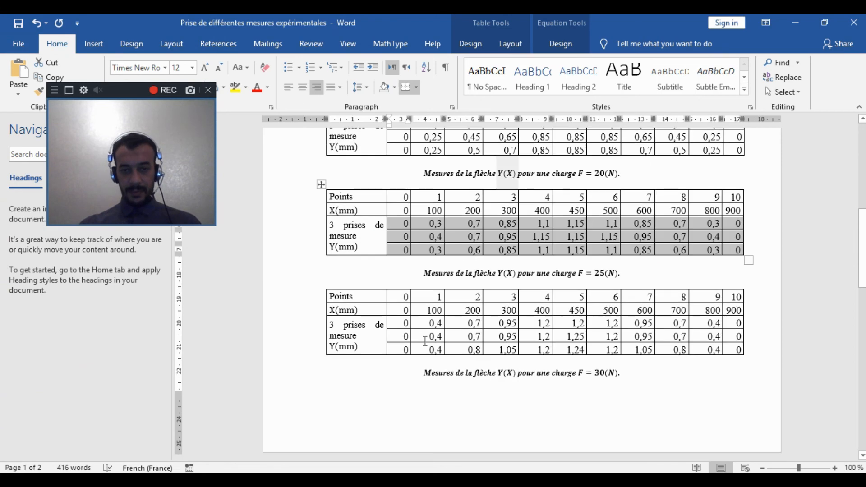
{"action": "left_click_drag", "start_coordinate": [408, 323], "coordinate": [727, 350]}
{"action": "right_click", "coordinate": [727, 350]}
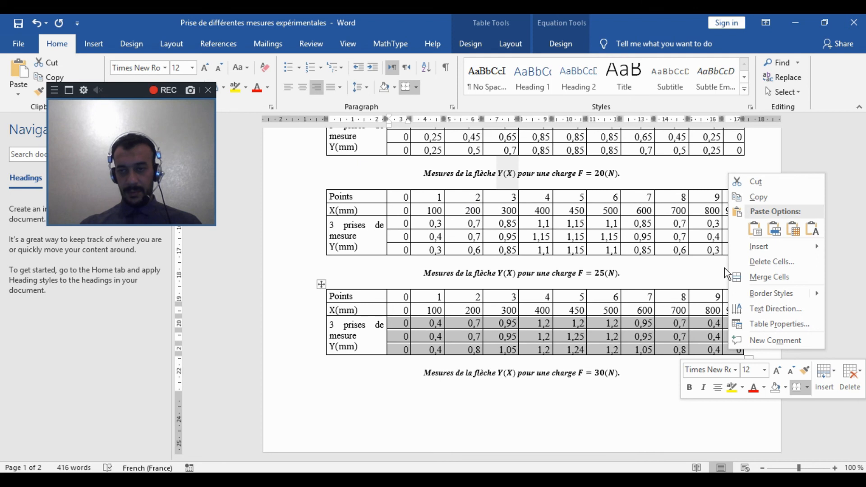
{"action": "left_click", "coordinate": [749, 196]}
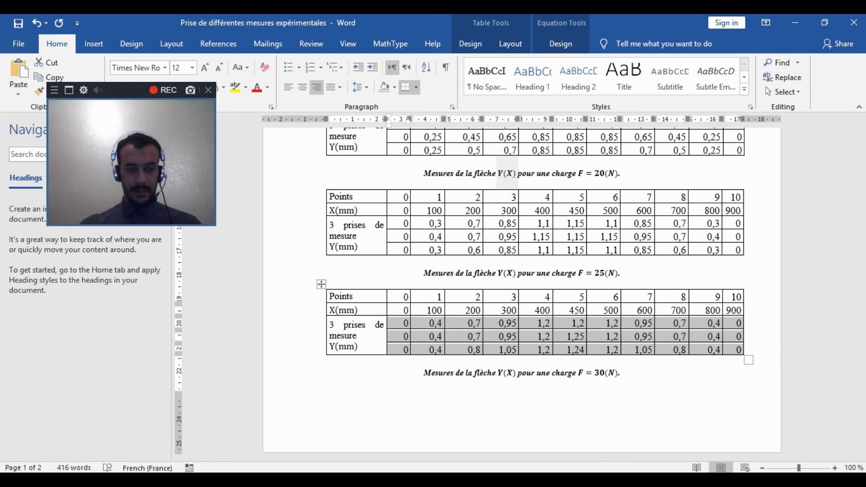
Step: Switch back to Excel and paste the copied rows over the measurements in the Charge = 30N sheet, starting at cell E9
{"action": "key", "text": "alt+Tab"}
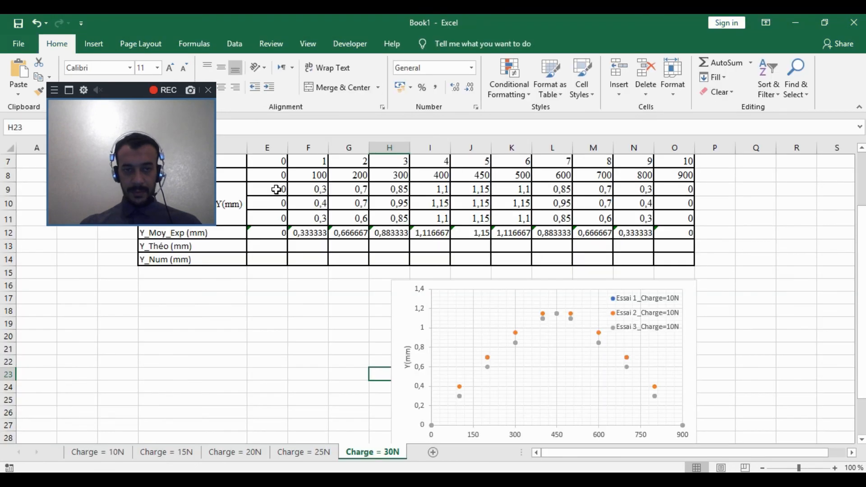
{"action": "right_click", "coordinate": [276, 190]}
{"action": "left_click", "coordinate": [249, 245]}
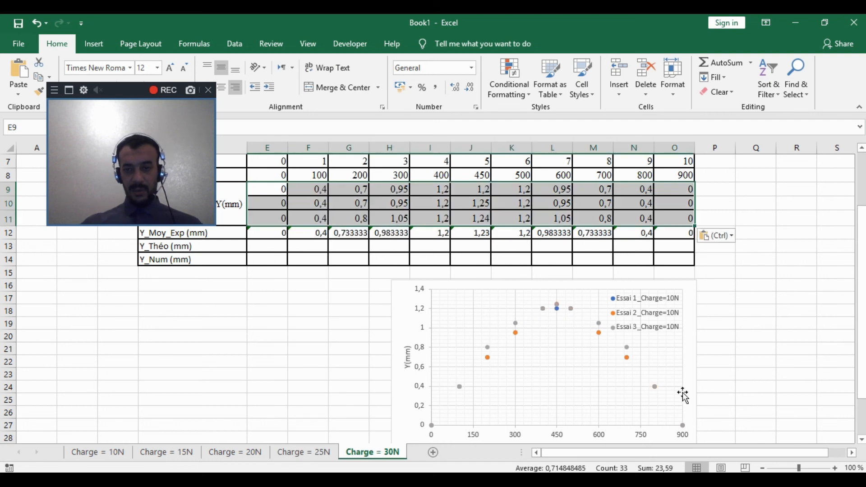
{"action": "left_click", "coordinate": [279, 299]}
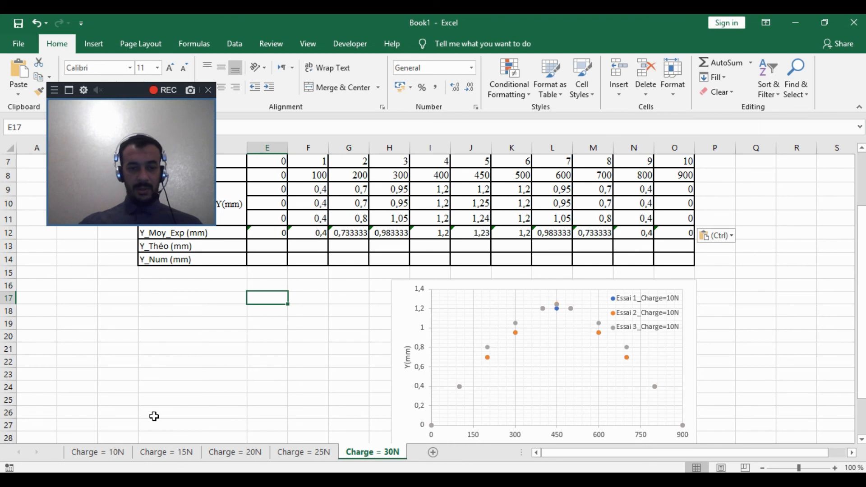
Step: In the data source of the Charge = 15N sheet's chart, rename the first series Essai 1_Charge=15N
{"action": "left_click", "coordinate": [165, 452]}
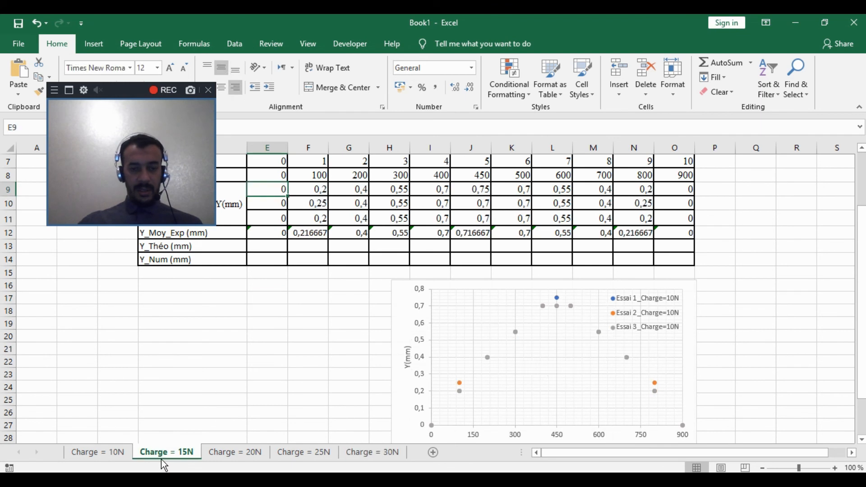
{"action": "left_click", "coordinate": [636, 314]}
{"action": "right_click", "coordinate": [550, 371]}
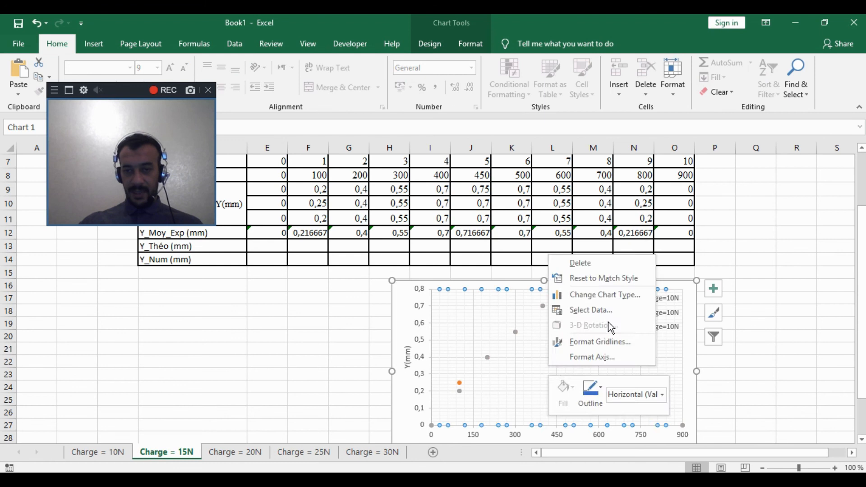
{"action": "left_click", "coordinate": [591, 310]}
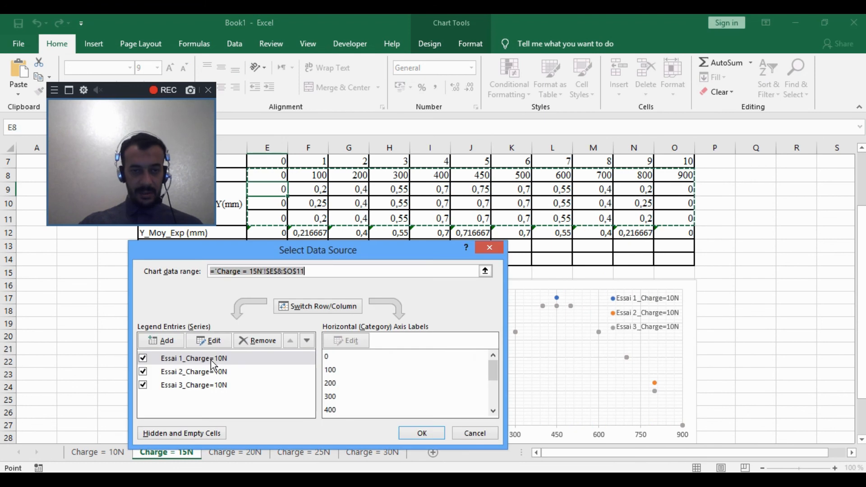
{"action": "left_click", "coordinate": [244, 356]}
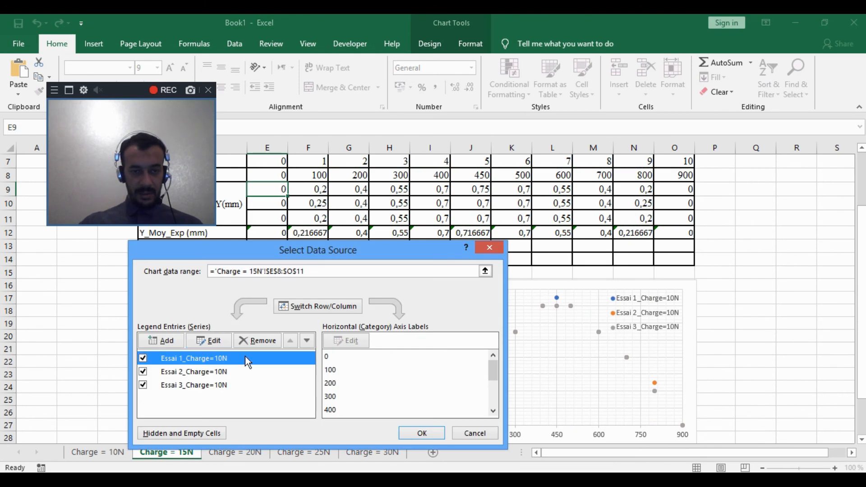
{"action": "left_click", "coordinate": [201, 347]}
{"action": "left_click", "coordinate": [294, 321]}
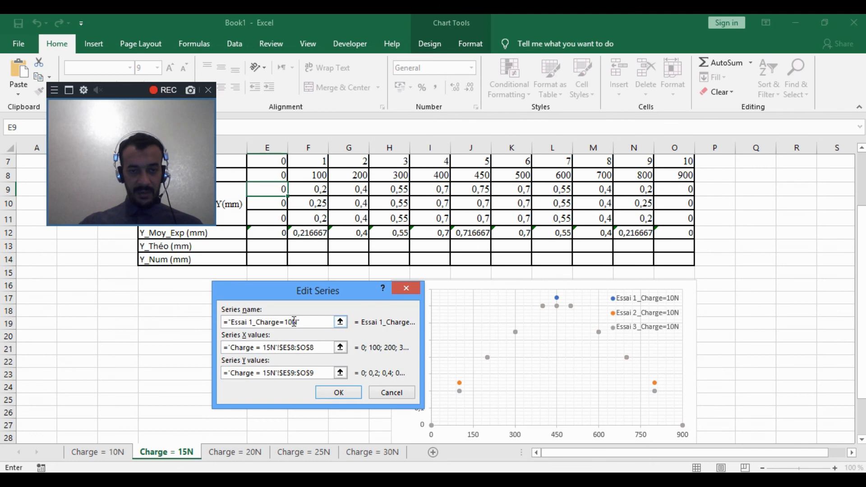
{"action": "type", "text": "5"}
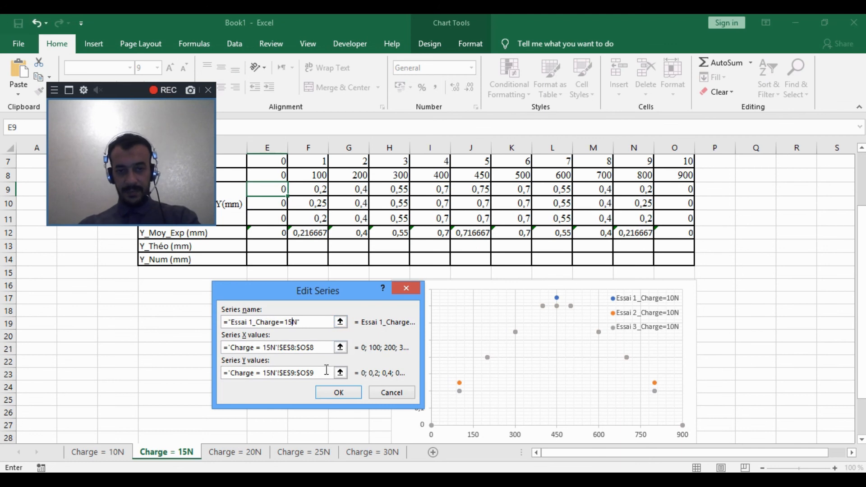
{"action": "left_click", "coordinate": [339, 392]}
Step: Rename the chart's second series Essai 2_Charge=15N
{"action": "left_click", "coordinate": [230, 372]}
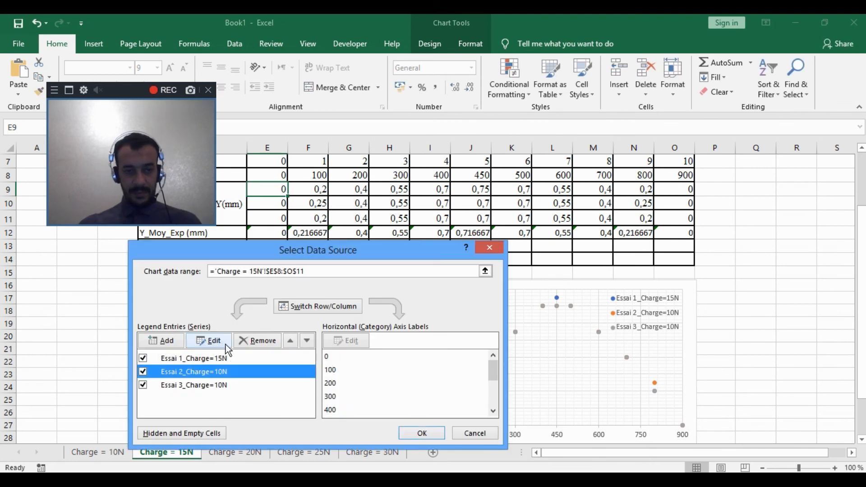
{"action": "left_click", "coordinate": [221, 341]}
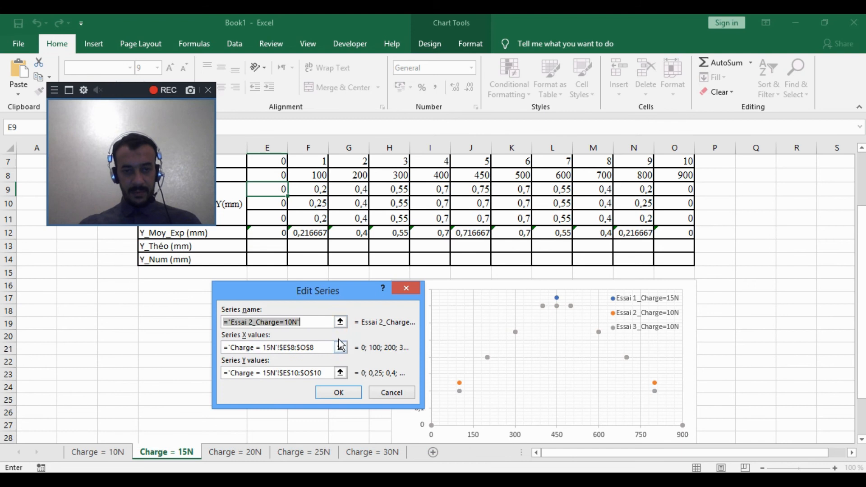
{"action": "left_click", "coordinate": [292, 321]}
{"action": "key", "text": "Delete"}
{"action": "type", "text": "5"}
{"action": "left_click", "coordinate": [339, 393]}
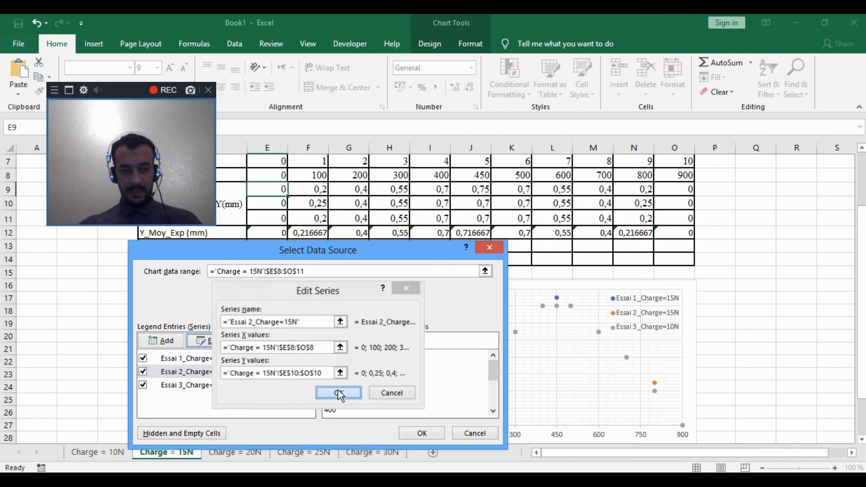
Step: Rename the chart's third series Essai 3_Charge=15N and apply the data source changes
{"action": "left_click", "coordinate": [216, 386]}
{"action": "left_click", "coordinate": [209, 340]}
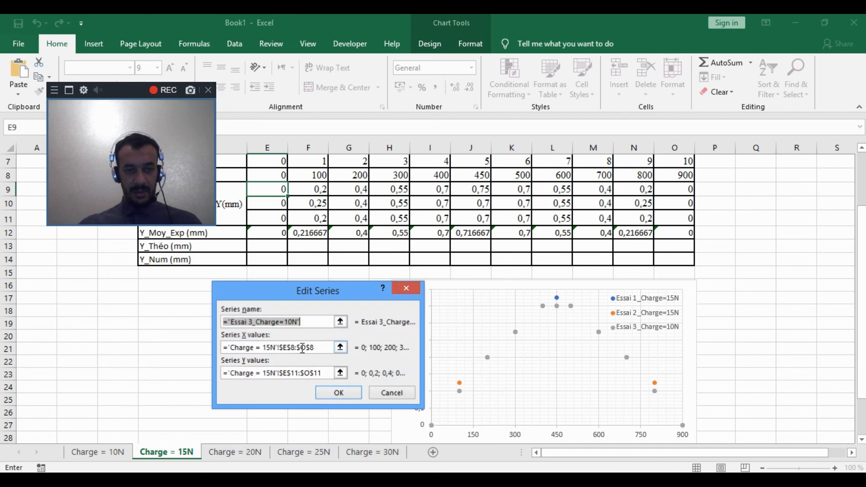
{"action": "left_click", "coordinate": [292, 321]}
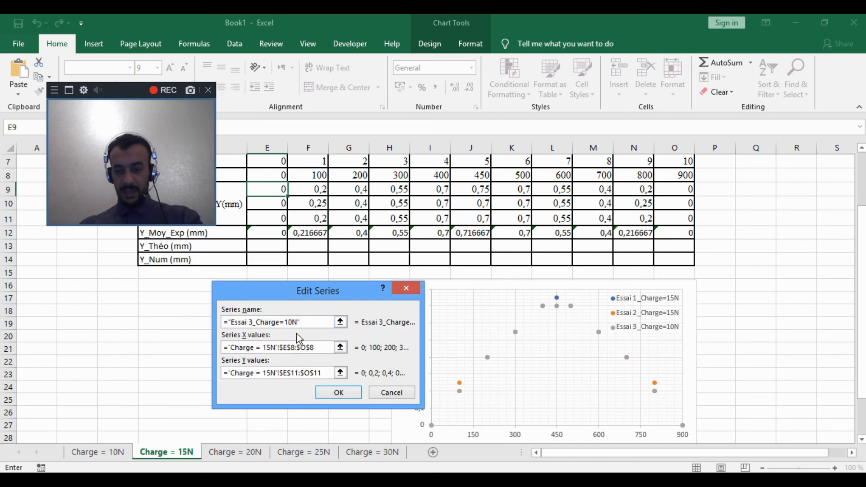
{"action": "key", "text": "Delete"}
{"action": "type", "text": "5"}
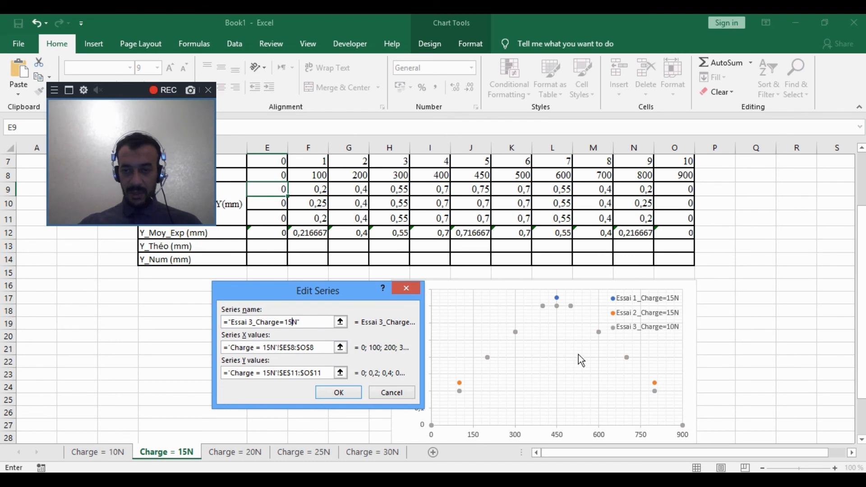
{"action": "left_click", "coordinate": [344, 392]}
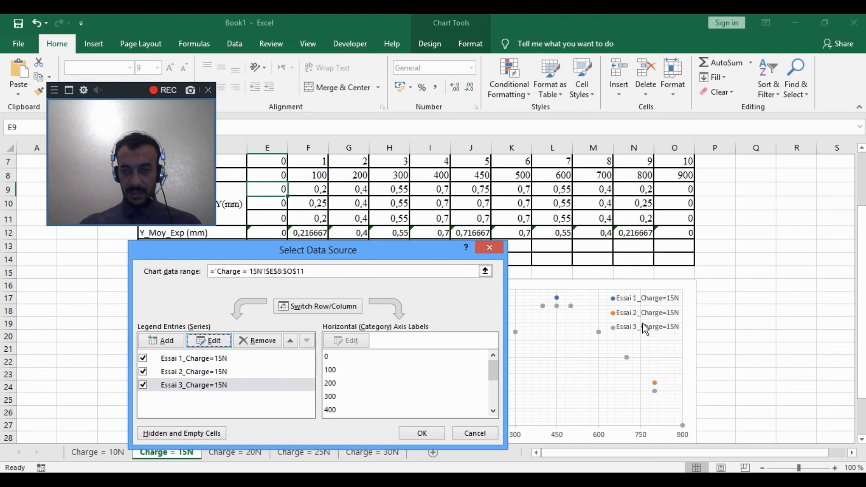
{"action": "left_click", "coordinate": [432, 435]}
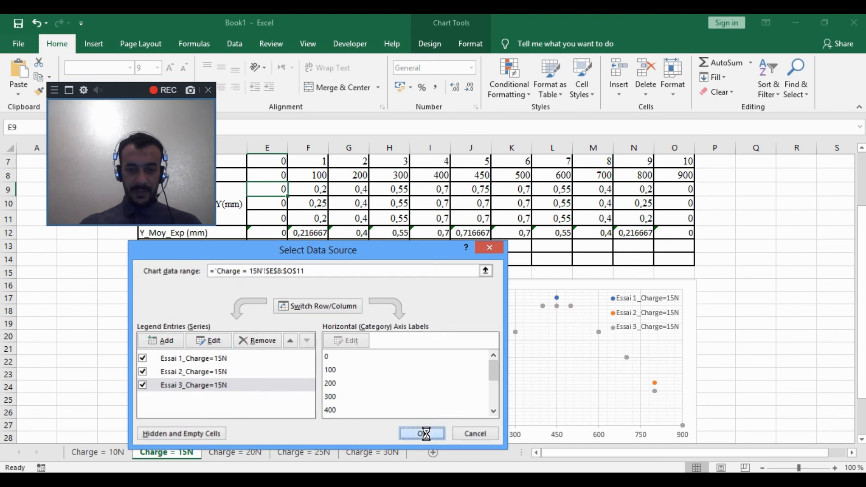
Step: In the data source of the Charge = 20N sheet's chart, rename the first series Essai 1_Charge=20N
{"action": "left_click", "coordinate": [248, 457]}
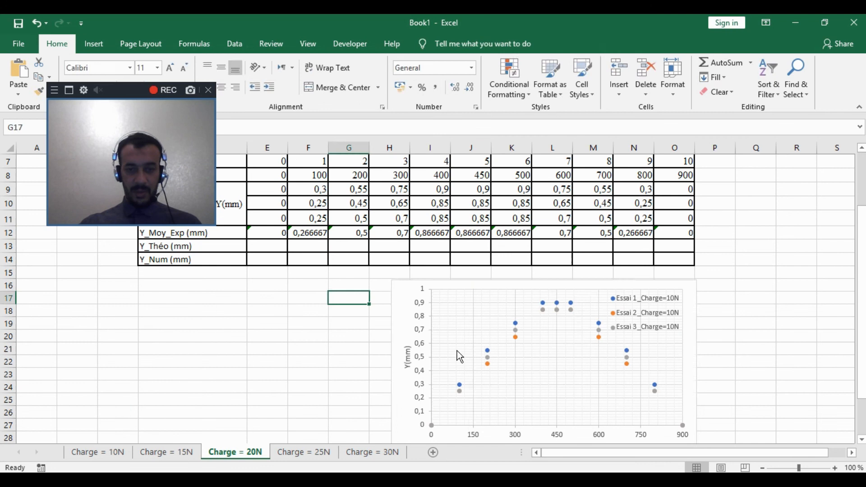
{"action": "right_click", "coordinate": [472, 319]}
{"action": "left_click", "coordinate": [484, 374]}
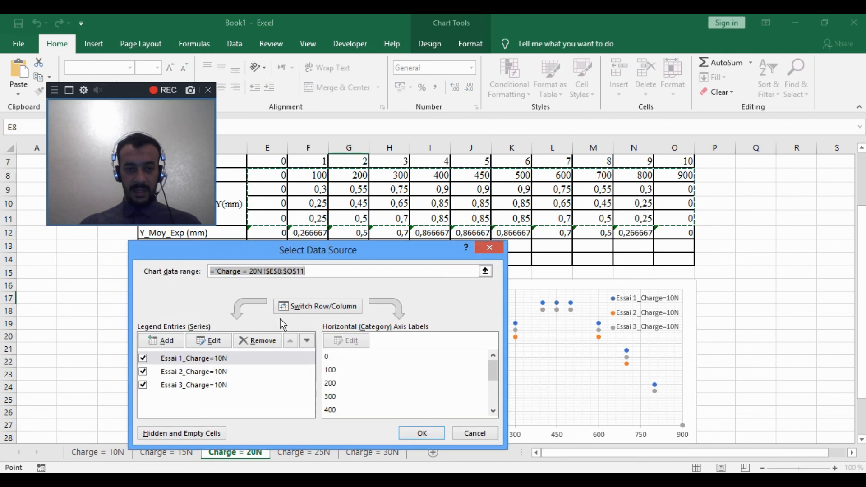
{"action": "left_click", "coordinate": [203, 340]}
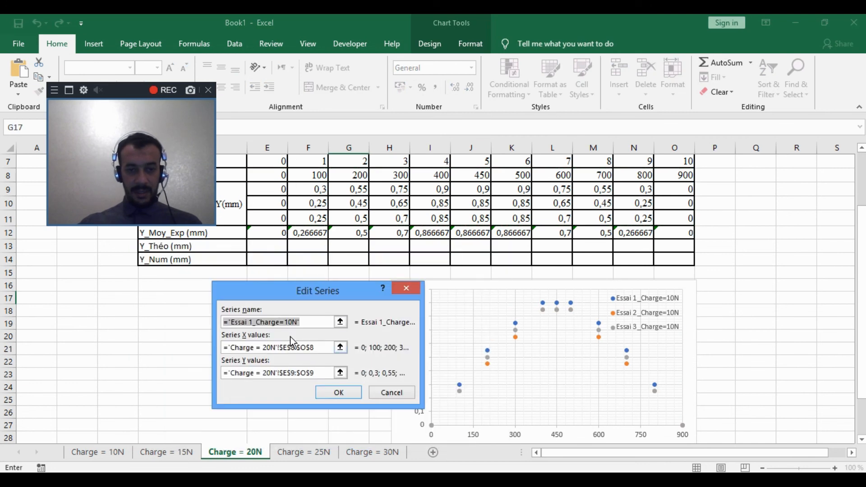
{"action": "left_click", "coordinate": [293, 322]}
{"action": "key", "text": "BackSpace"}
{"action": "key", "text": "BackSpace"}
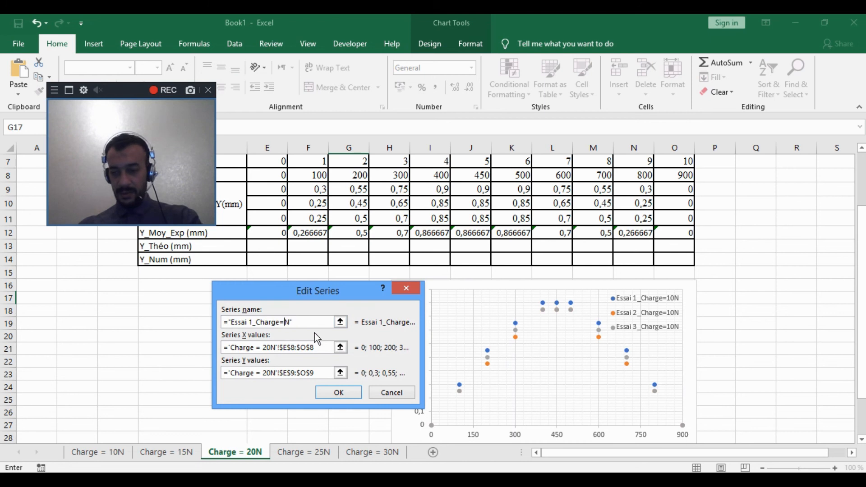
{"action": "type", "text": "20"}
{"action": "left_click", "coordinate": [342, 389]}
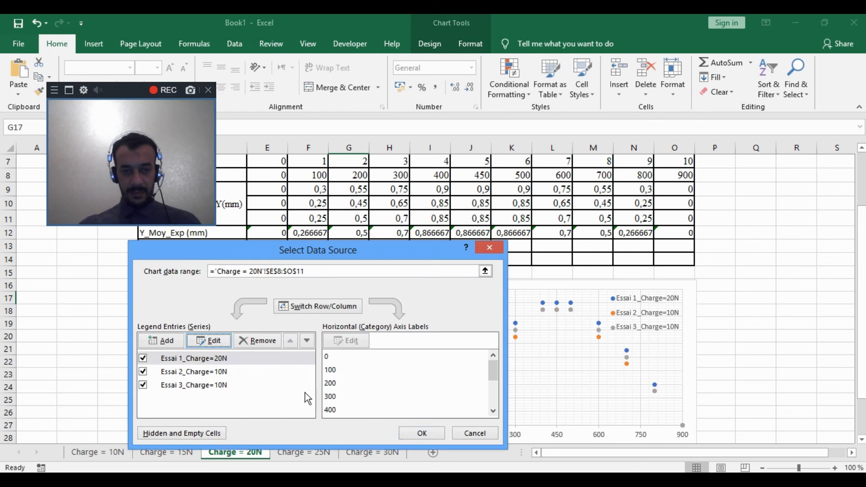
Step: Rename the second series of the Charge = 20N chart Essai 2_Charge=20N
{"action": "left_click", "coordinate": [235, 369]}
{"action": "left_click", "coordinate": [206, 340]}
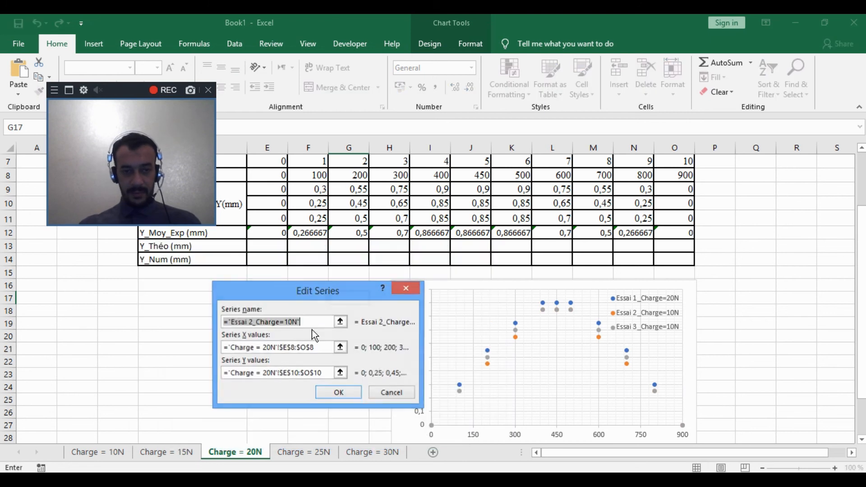
{"action": "left_click", "coordinate": [288, 322]}
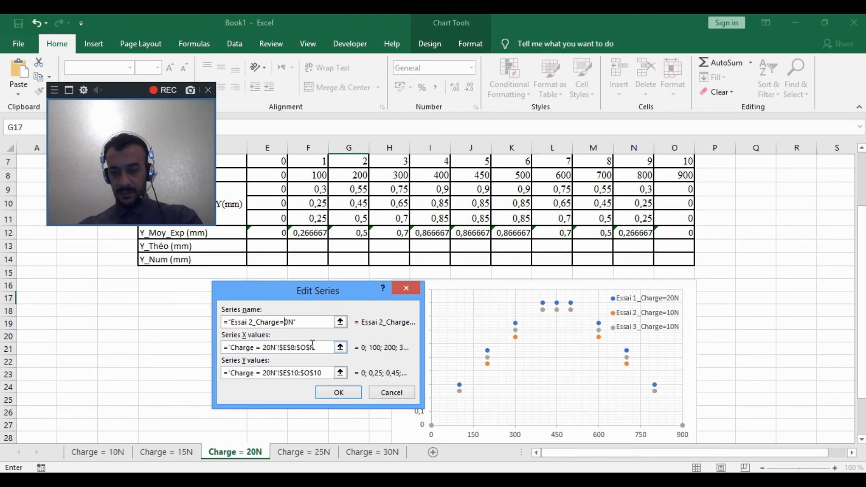
{"action": "left_click", "coordinate": [339, 394]}
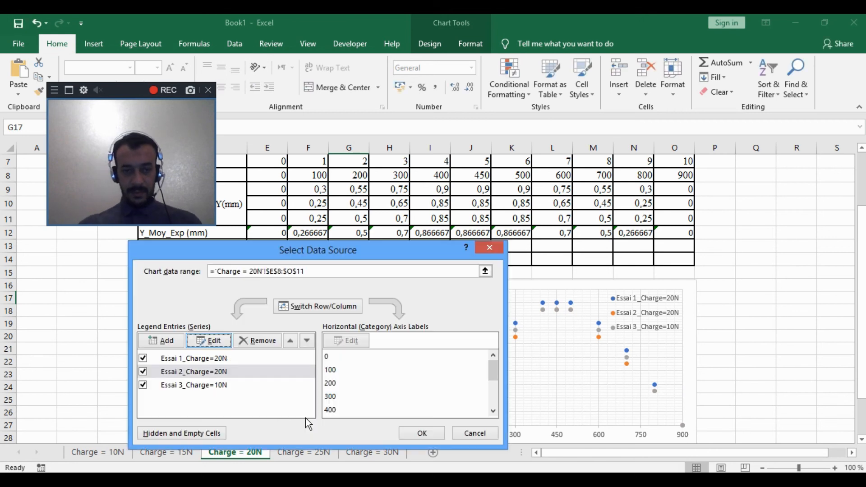
Step: Rename the third series of the Charge = 20N chart Essai 3_Charge=20N and apply the data source changes
{"action": "left_click", "coordinate": [248, 387]}
{"action": "left_click", "coordinate": [208, 340]}
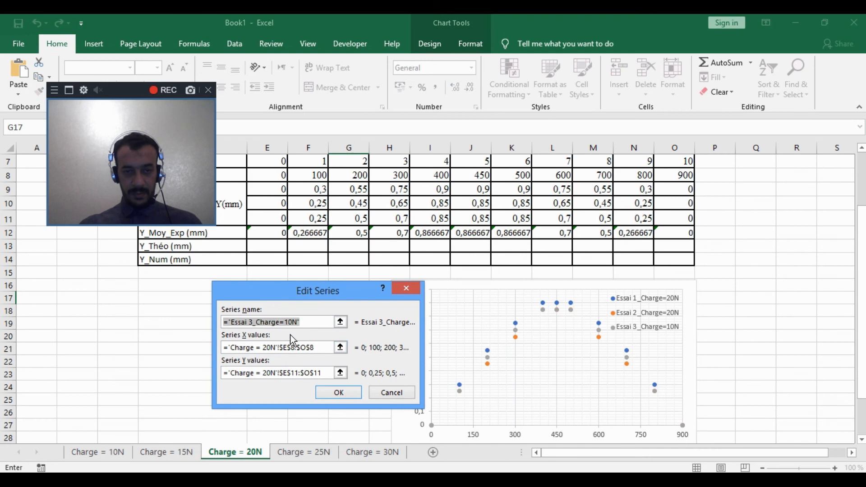
{"action": "left_click", "coordinate": [292, 321]}
{"action": "key", "text": "BackSpace"}
{"action": "type", "text": "2"}
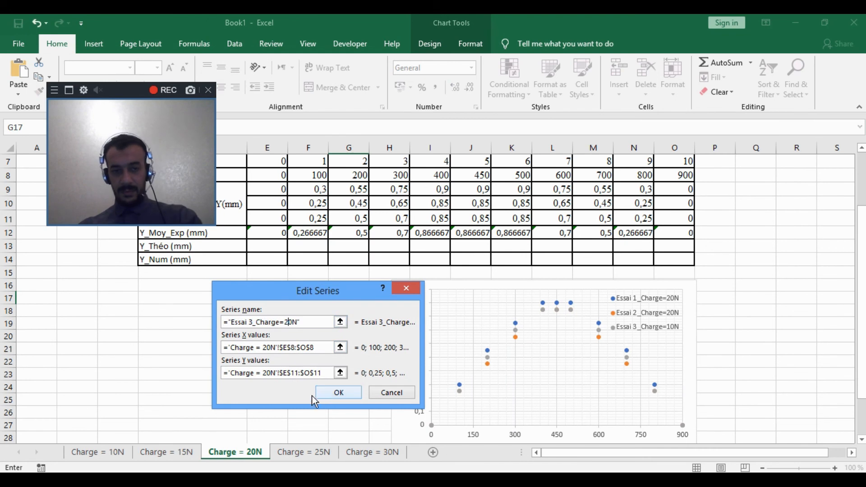
{"action": "left_click", "coordinate": [333, 393]}
{"action": "left_click", "coordinate": [421, 433]}
Step: In the data source of the Charge = 25N sheet's chart, rename the first series Essai 1_Charge=25N
{"action": "left_click", "coordinate": [315, 451]}
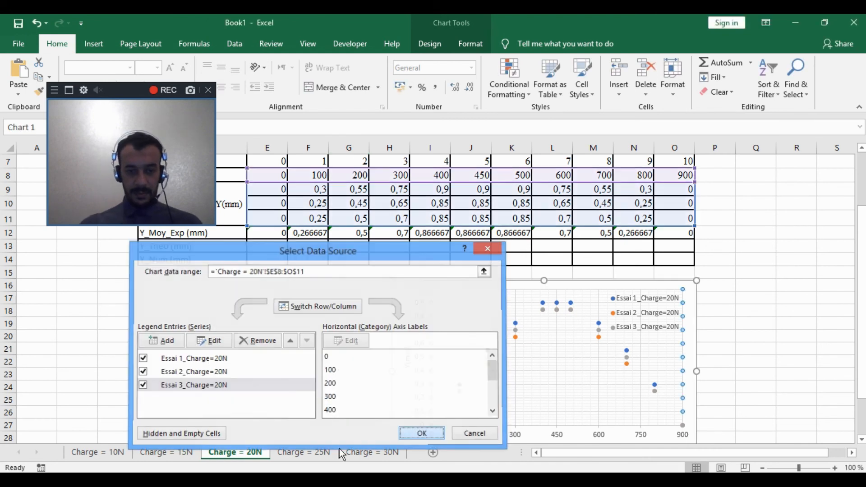
{"action": "right_click", "coordinate": [496, 307]}
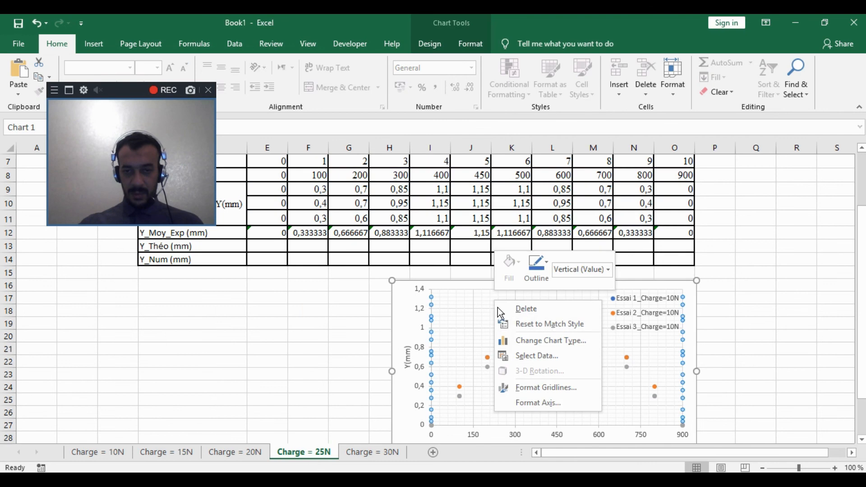
{"action": "left_click", "coordinate": [550, 353]}
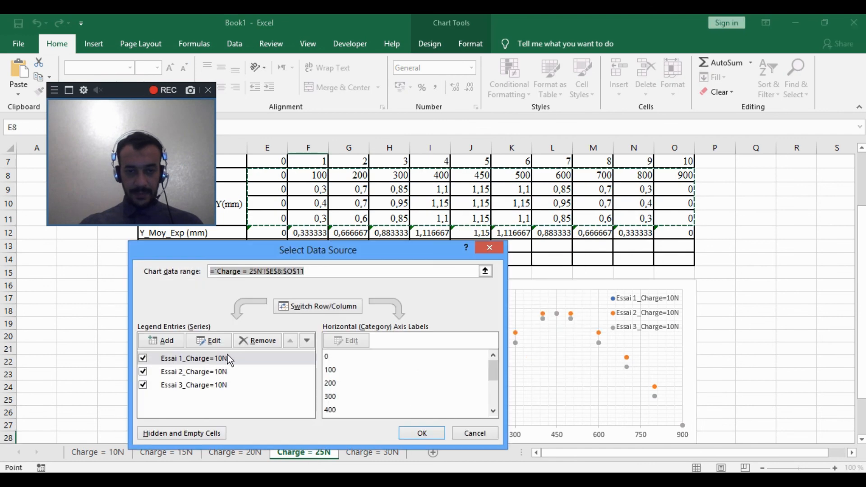
{"action": "left_click", "coordinate": [221, 340]}
{"action": "left_click", "coordinate": [291, 322]}
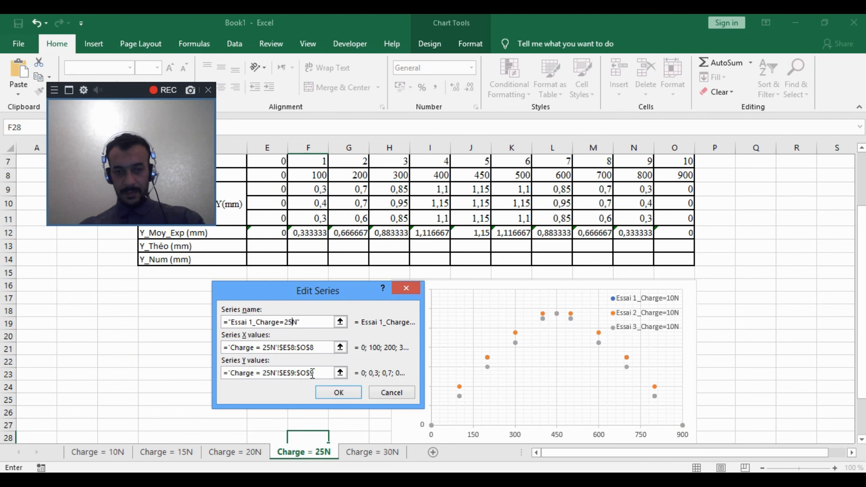
{"action": "type", "text": "25"}
{"action": "left_click", "coordinate": [339, 391]}
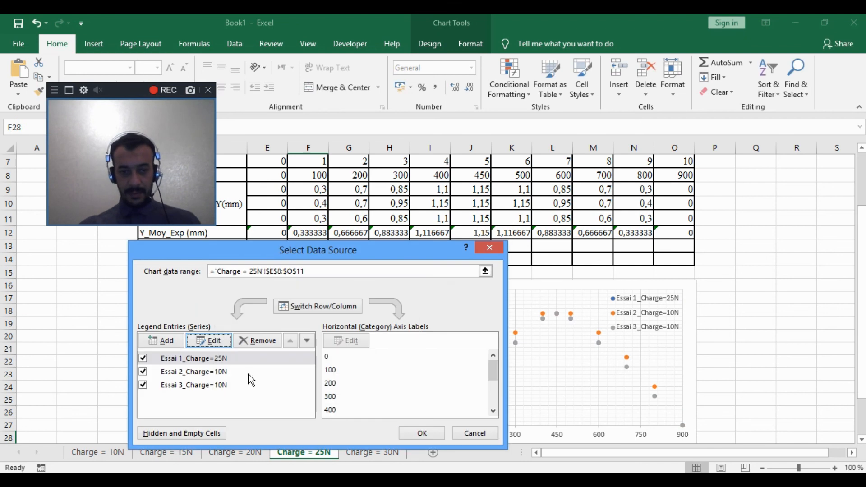
Step: Rename the second series of the Charge = 25N chart Essai 2_Charge=25N
{"action": "left_click", "coordinate": [249, 374]}
{"action": "left_click", "coordinate": [203, 340]}
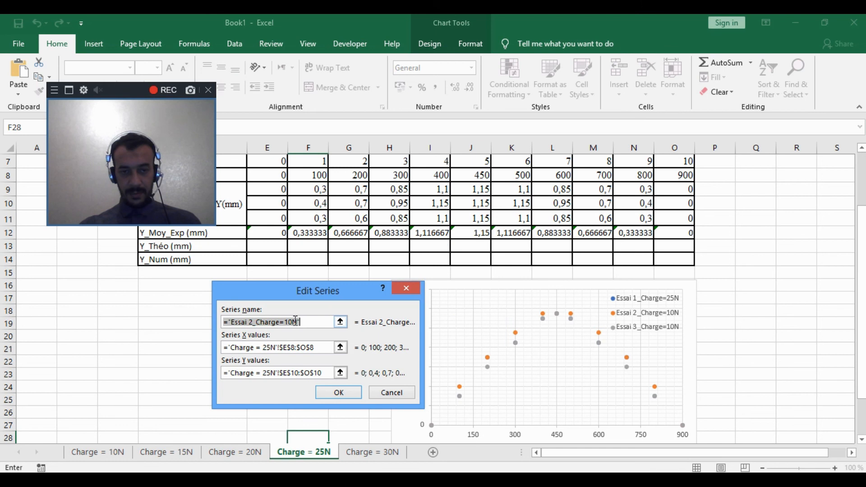
{"action": "left_click", "coordinate": [296, 321]}
{"action": "key", "text": "BackSpace"}
{"action": "key", "text": "BackSpace"}
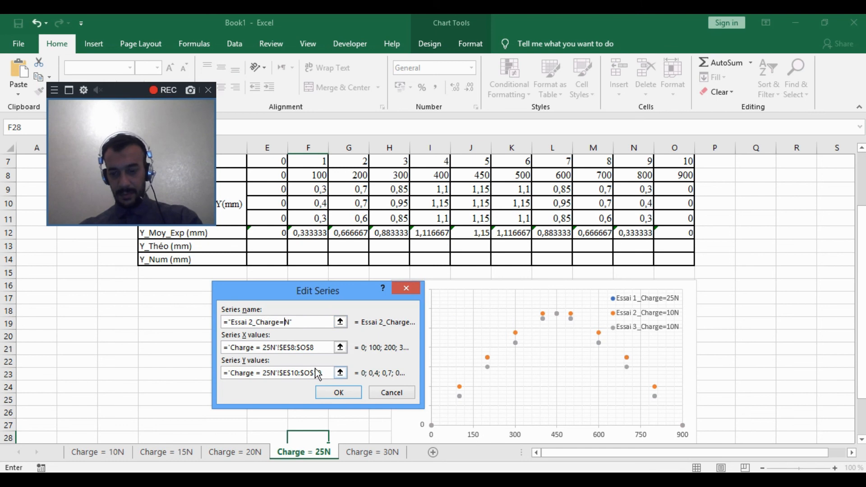
{"action": "type", "text": "25"}
{"action": "left_click", "coordinate": [339, 393]}
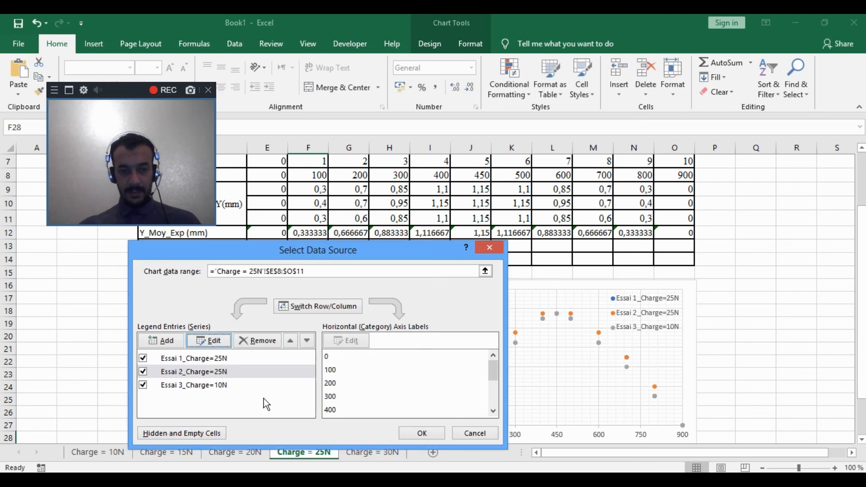
Step: Rename the third series of the Charge = 25N chart Essai 3_Charge=25N and apply the data source changes
{"action": "left_click", "coordinate": [247, 387]}
{"action": "left_click", "coordinate": [210, 341]}
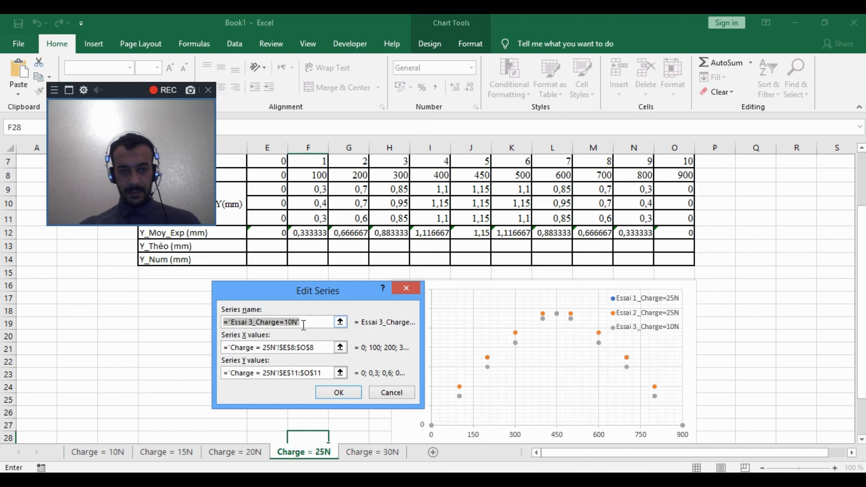
{"action": "left_click", "coordinate": [293, 322]}
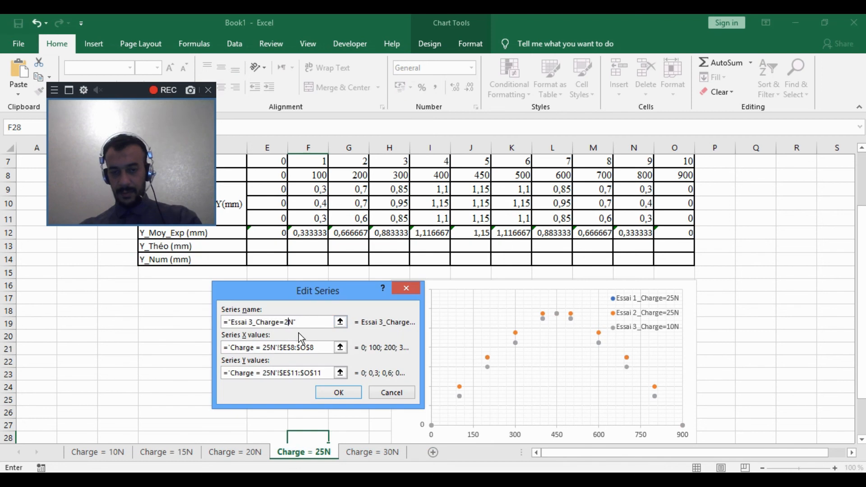
{"action": "type", "text": "25"}
{"action": "left_click", "coordinate": [339, 392]}
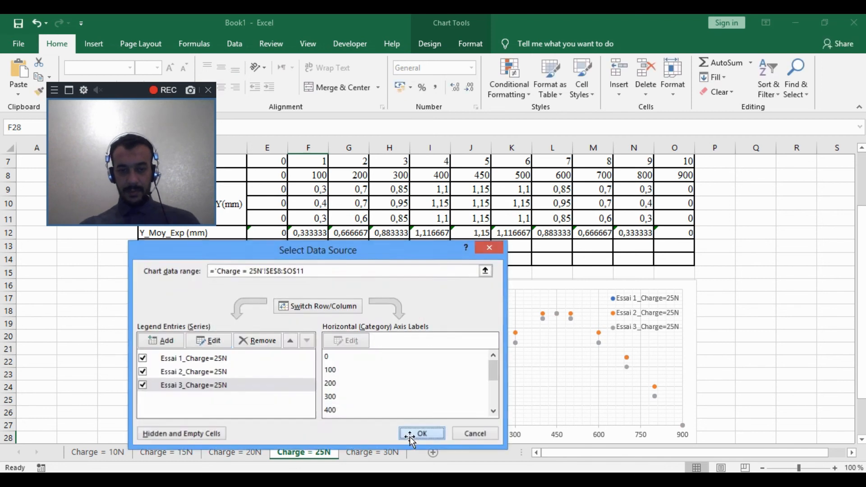
{"action": "left_click", "coordinate": [410, 436]}
Step: In the data source of the Charge = 30N sheet's chart, rename the first series Essai 1_Charge=30N
{"action": "left_click", "coordinate": [374, 453]}
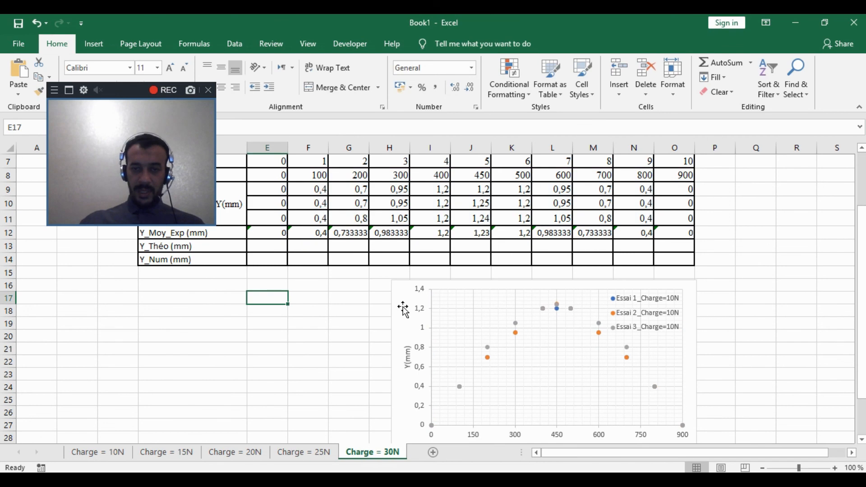
{"action": "left_click", "coordinate": [494, 329]}
{"action": "key", "text": "shift+F10"}
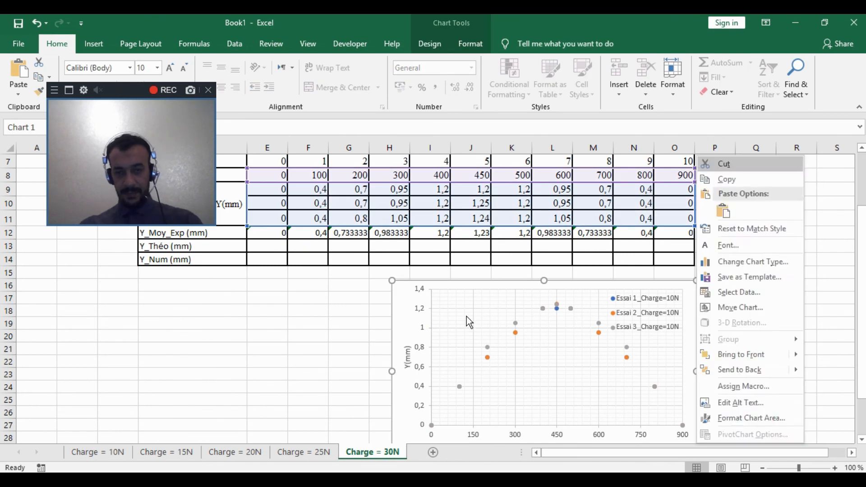
{"action": "left_click", "coordinate": [740, 292]}
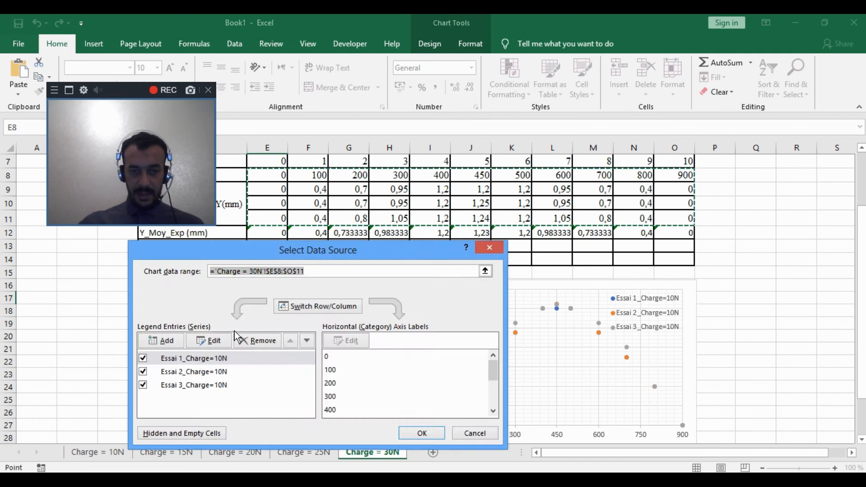
{"action": "left_click", "coordinate": [216, 339]}
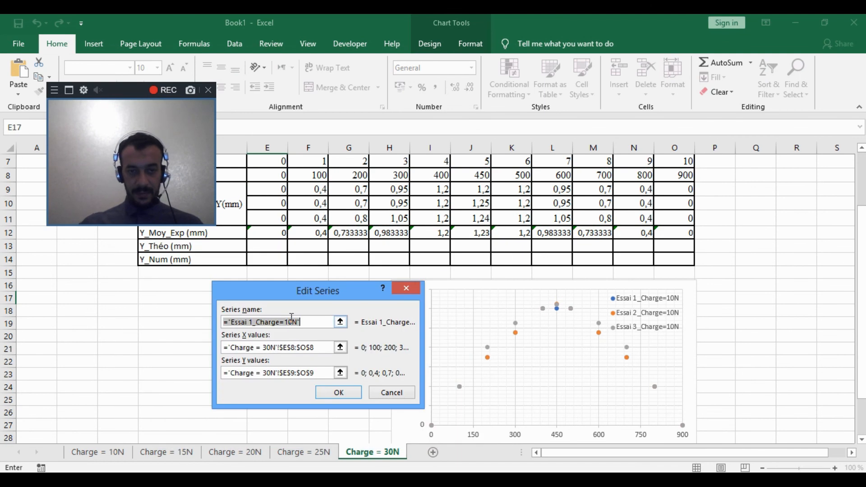
{"action": "left_click", "coordinate": [294, 321]}
{"action": "key", "text": "BackSpace"}
{"action": "key", "text": "BackSpace"}
{"action": "type", "text": "3"}
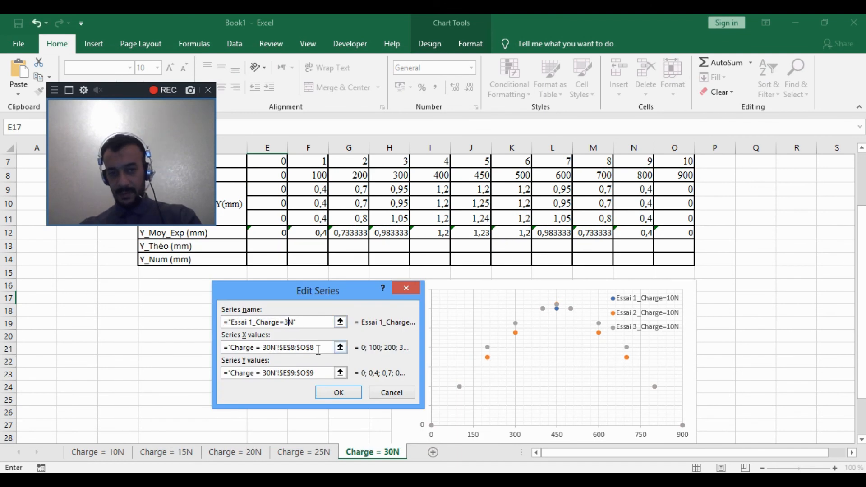
{"action": "type", "text": "0"}
{"action": "left_click", "coordinate": [339, 392]}
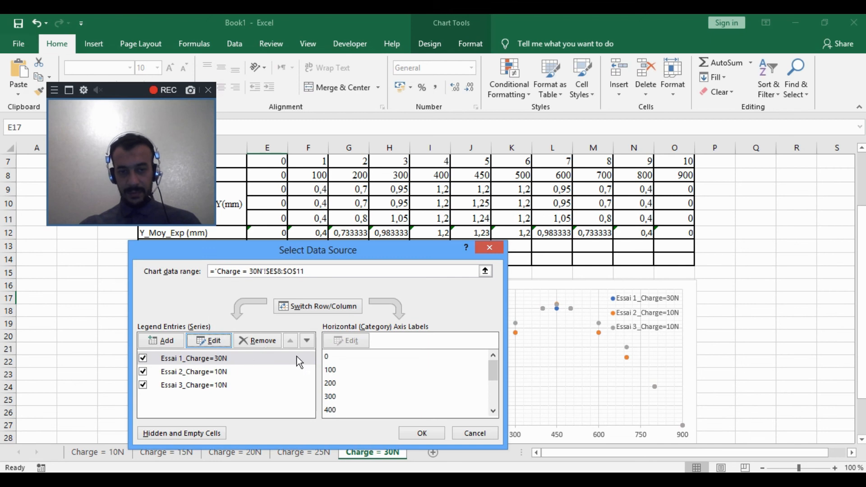
Step: Rename the second series of the Charge = 30N chart Essai 2_Charge=30N
{"action": "left_click", "coordinate": [221, 372]}
{"action": "left_click", "coordinate": [209, 340]}
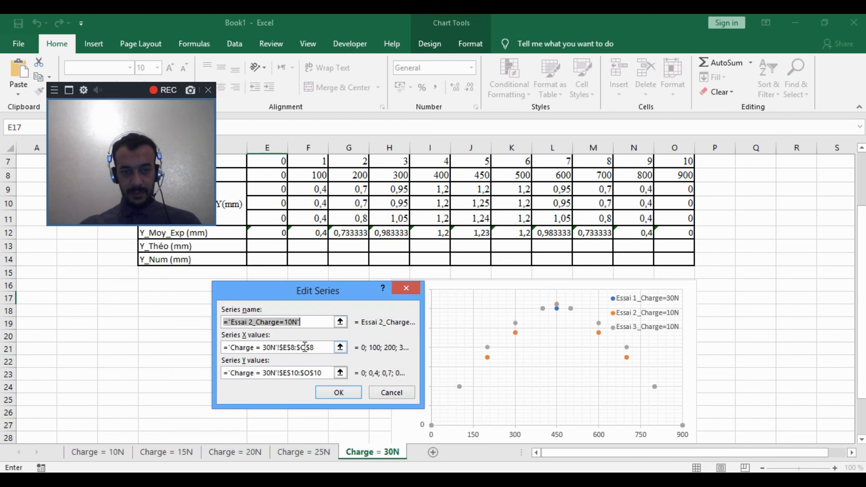
{"action": "left_click", "coordinate": [291, 321]}
{"action": "key", "text": "BackSpace"}
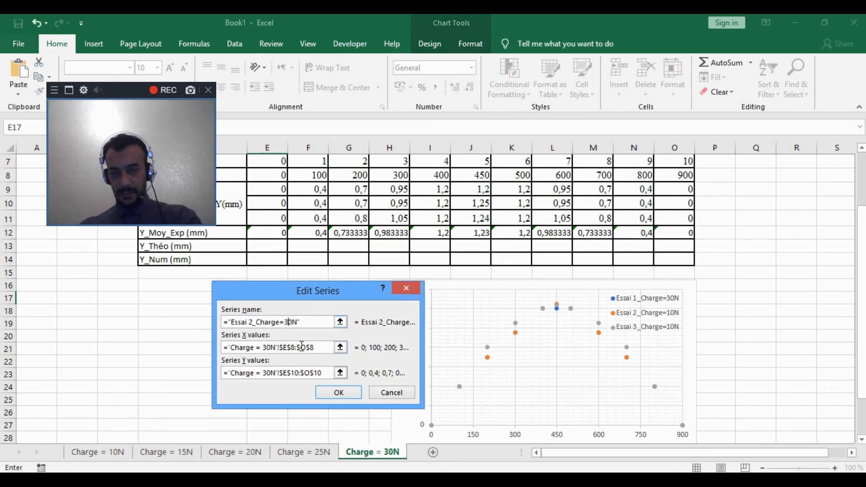
{"action": "type", "text": "3"}
{"action": "left_click", "coordinate": [338, 392]}
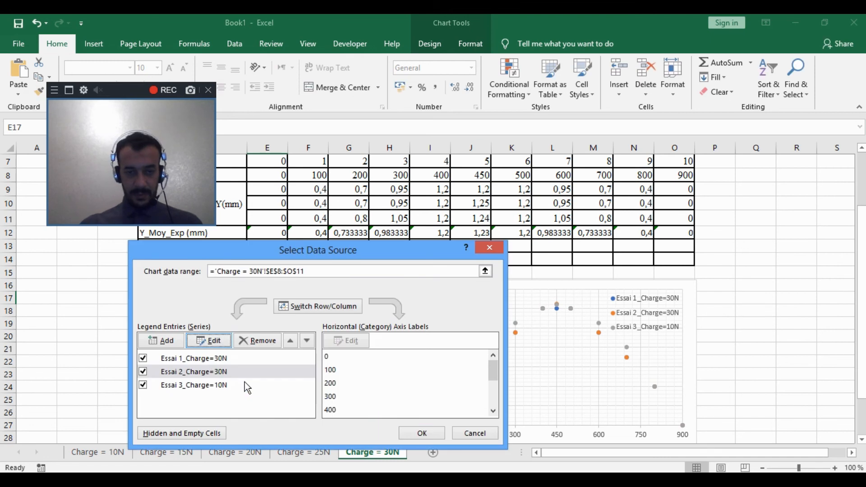
Step: Rename the third series of the Charge = 30N chart Essai 3_Charge=30N and apply the data source changes
{"action": "left_click", "coordinate": [247, 387]}
{"action": "left_click", "coordinate": [220, 341]}
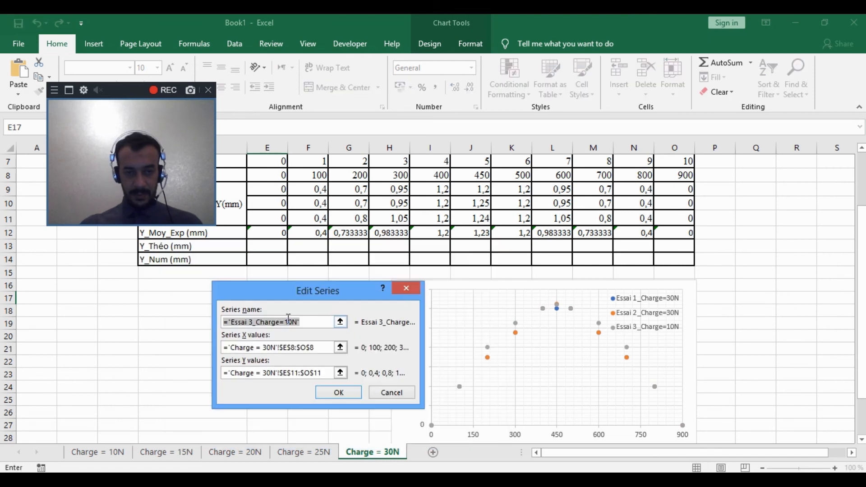
{"action": "left_click", "coordinate": [290, 321]}
{"action": "key", "text": "BackSpace"}
{"action": "type", "text": "3"}
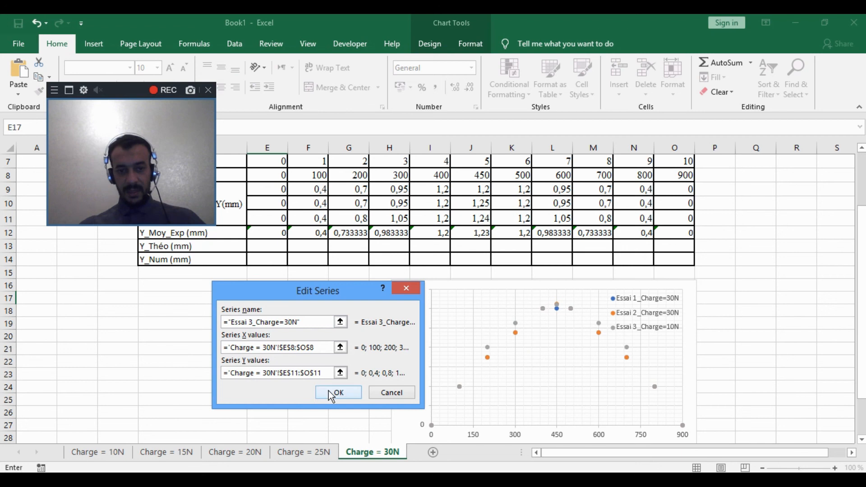
{"action": "left_click", "coordinate": [332, 394]}
{"action": "left_click", "coordinate": [422, 432]}
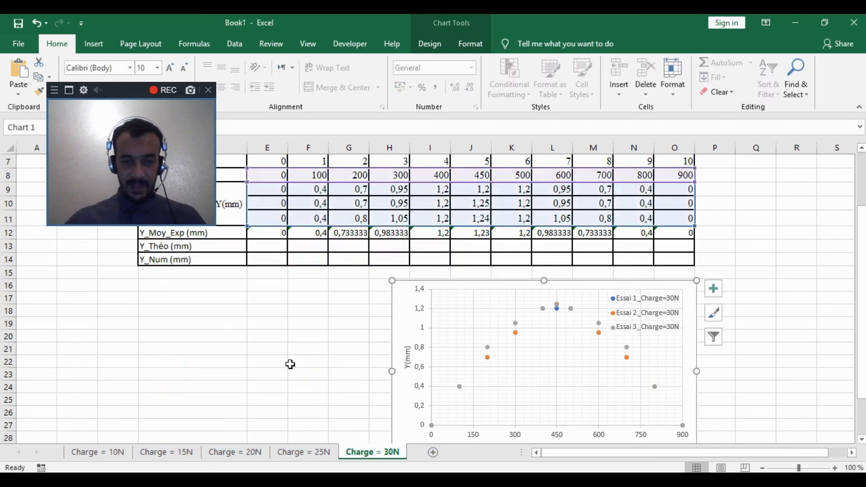
Step: Deselect the chart and select the empty Y_Théo (mm) cells E13:O13 in the Charge = 30N sheet
{"action": "left_click", "coordinate": [290, 365]}
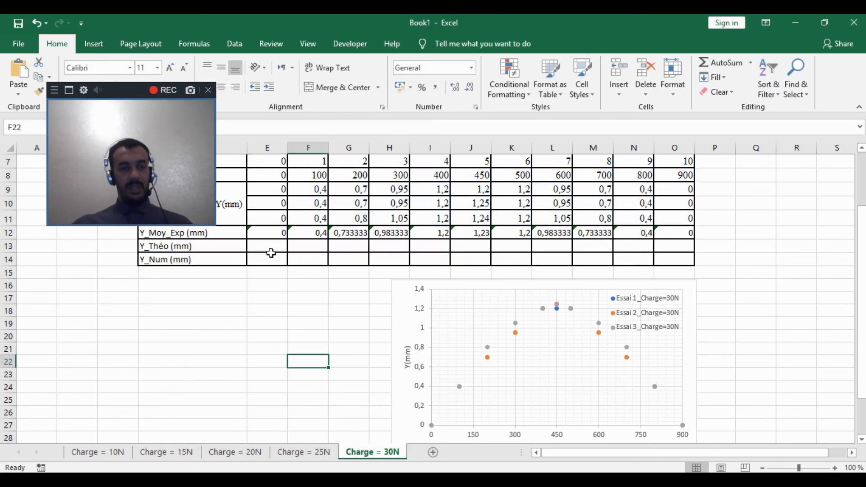
{"action": "left_click_drag", "start_coordinate": [271, 248], "coordinate": [670, 247]}
{"action": "scroll", "coordinate": [597, 263], "scroll_direction": "up", "scroll_amount": 2}
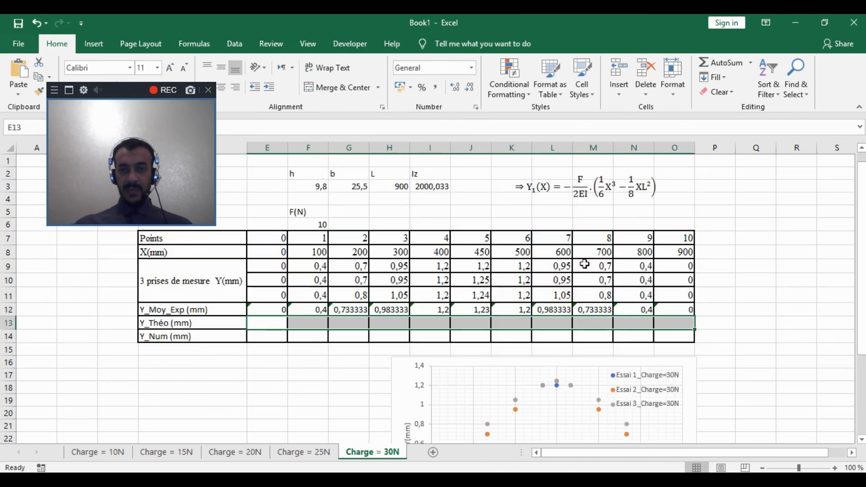
Step: Check the mid-beam deflection table for different loads in the Word document of experimental measurements and return to the Excel workbook
{"action": "left_click", "coordinate": [581, 197]}
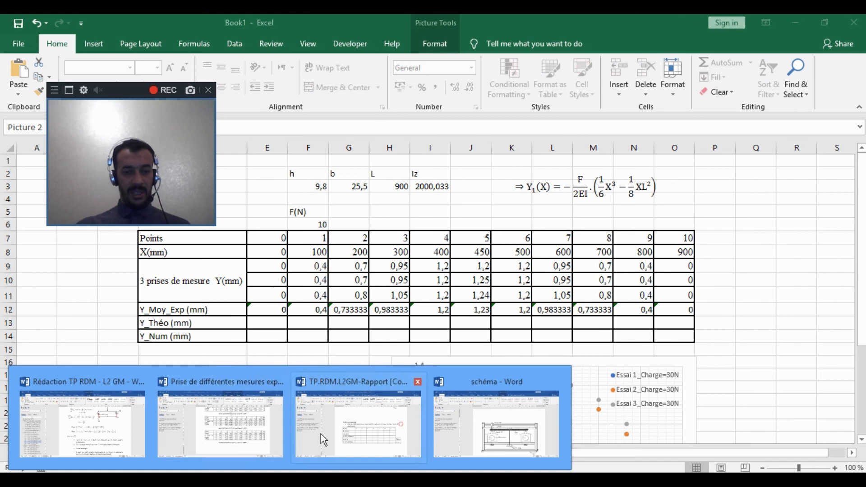
{"action": "left_click", "coordinate": [231, 438]}
{"action": "scroll", "coordinate": [404, 387], "scroll_direction": "down", "scroll_amount": 6}
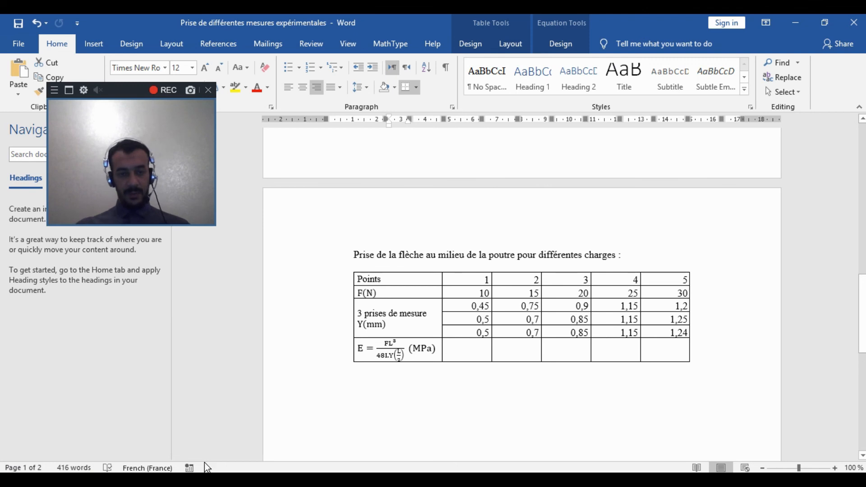
{"action": "key", "text": "alt+Tab"}
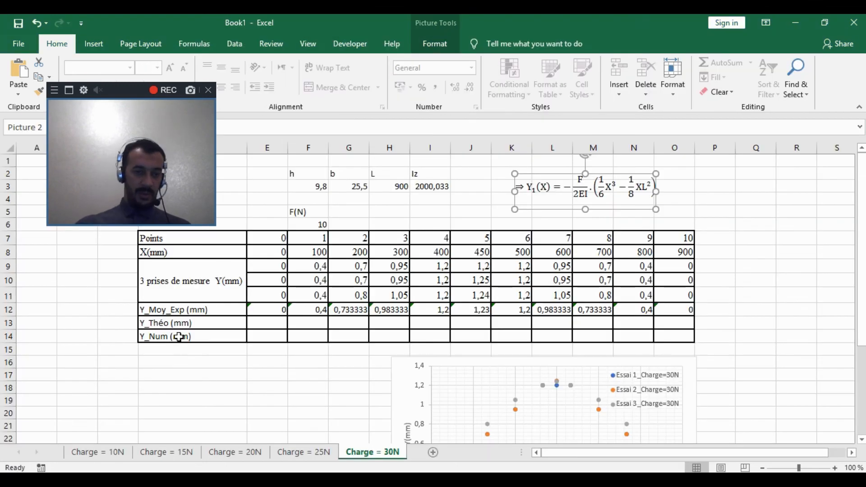
{"action": "left_click", "coordinate": [178, 337]}
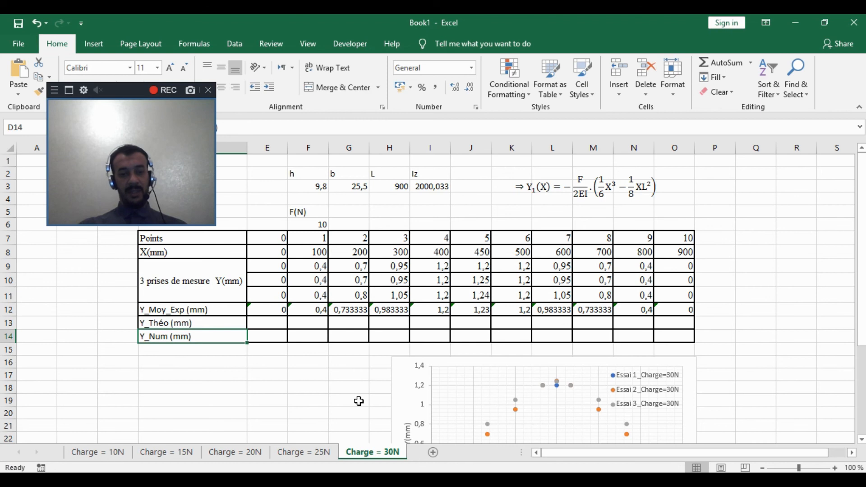
Step: Add a blank worksheet after Charge = 30N and copy the whole mid-beam deflection table for different loads from the Word measurements document
{"action": "left_click", "coordinate": [433, 453]}
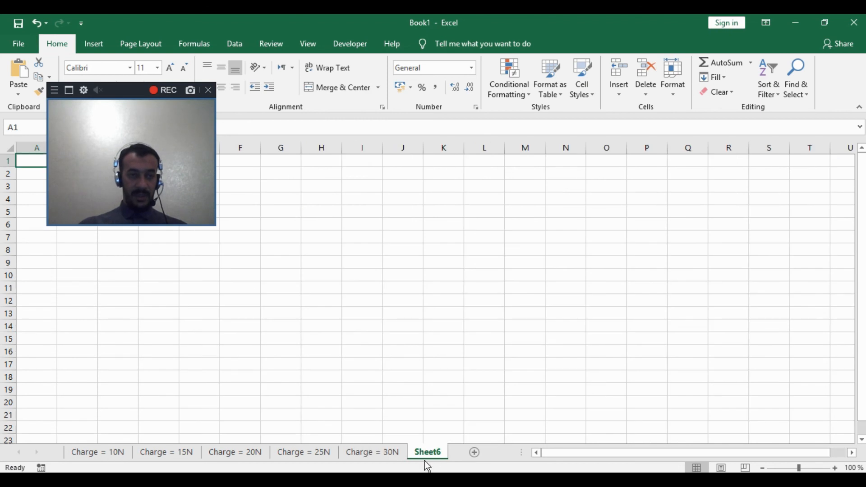
{"action": "left_click", "coordinate": [248, 277]}
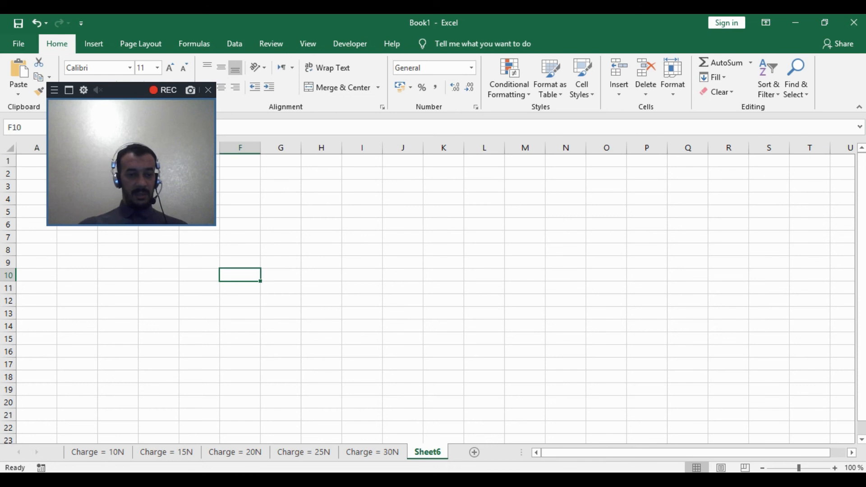
{"action": "mouse_move", "coordinate": [228, 466]}
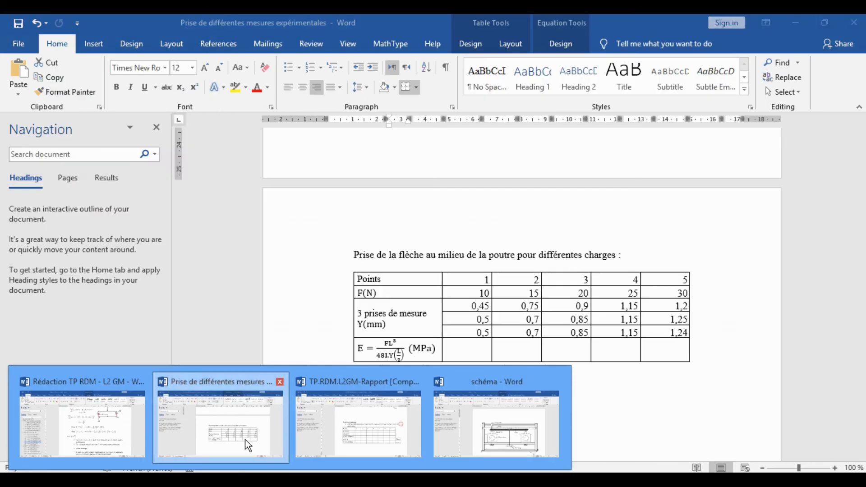
{"action": "left_click", "coordinate": [247, 442]}
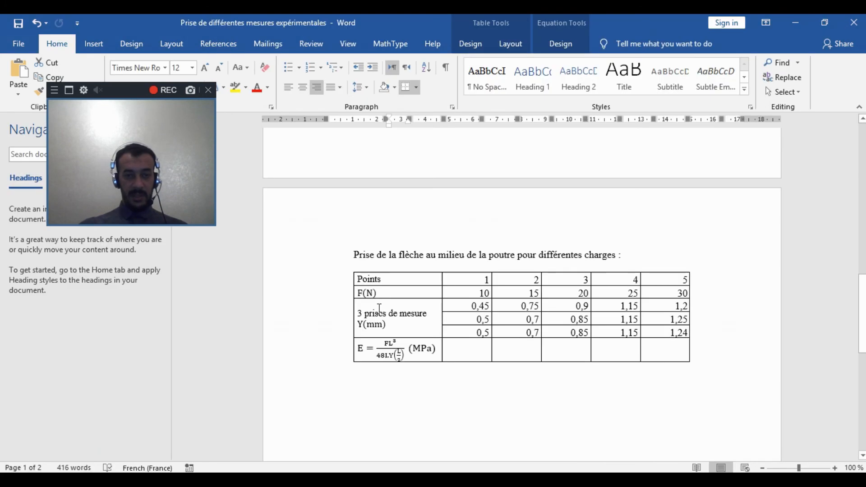
{"action": "left_click", "coordinate": [388, 279]}
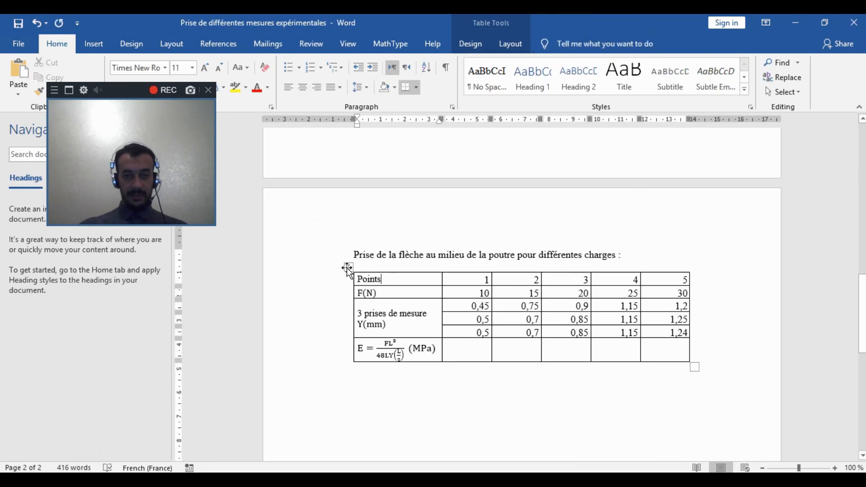
{"action": "left_click_drag", "start_coordinate": [370, 279], "coordinate": [663, 354]}
{"action": "right_click", "coordinate": [617, 333]}
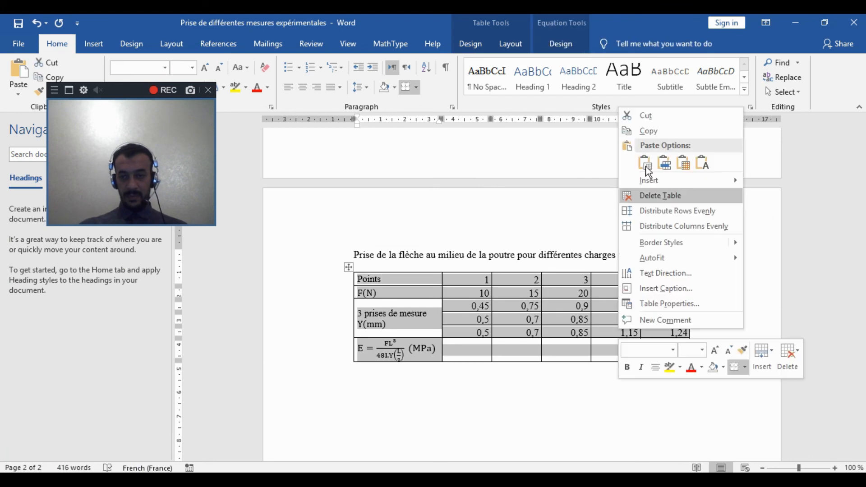
{"action": "left_click", "coordinate": [641, 128]}
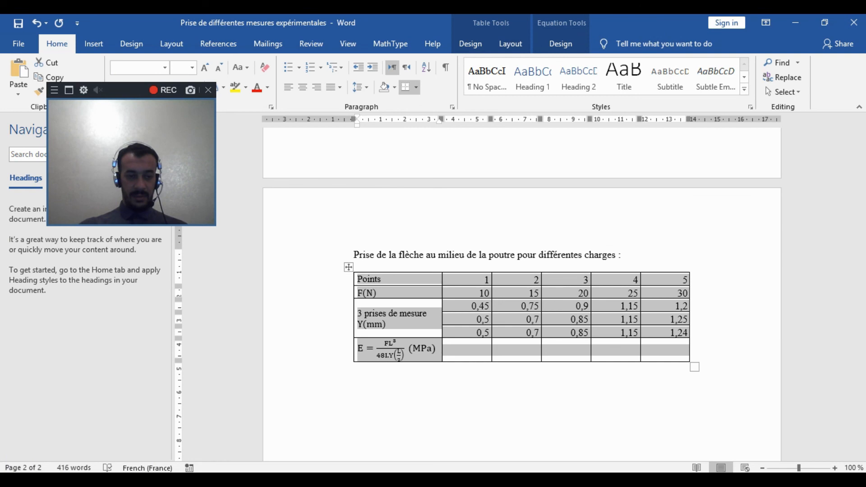
Step: Switch back to Excel and paste the copied table at cell E10 of Sheet6, keeping its source formatting
{"action": "left_click", "coordinate": [225, 480]}
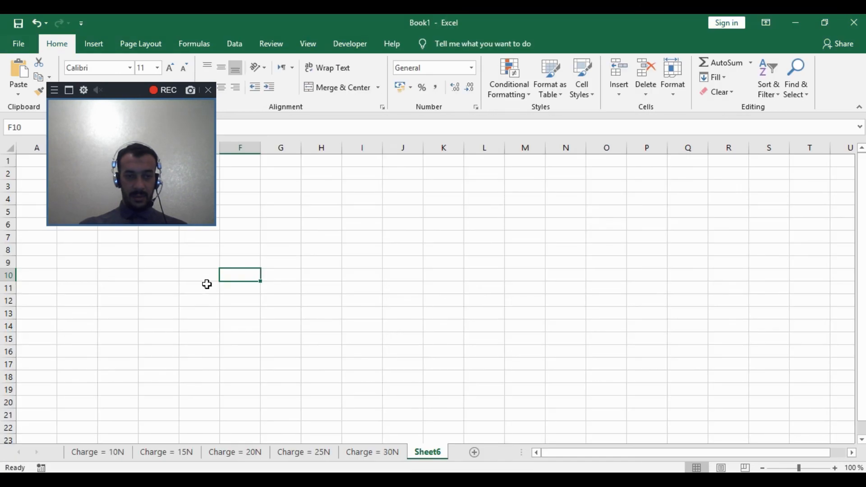
{"action": "right_click", "coordinate": [211, 272]}
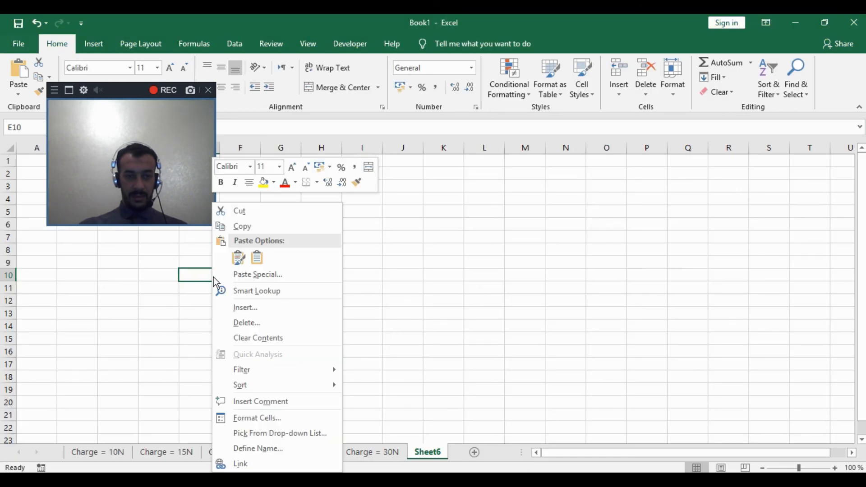
{"action": "left_click", "coordinate": [239, 258]}
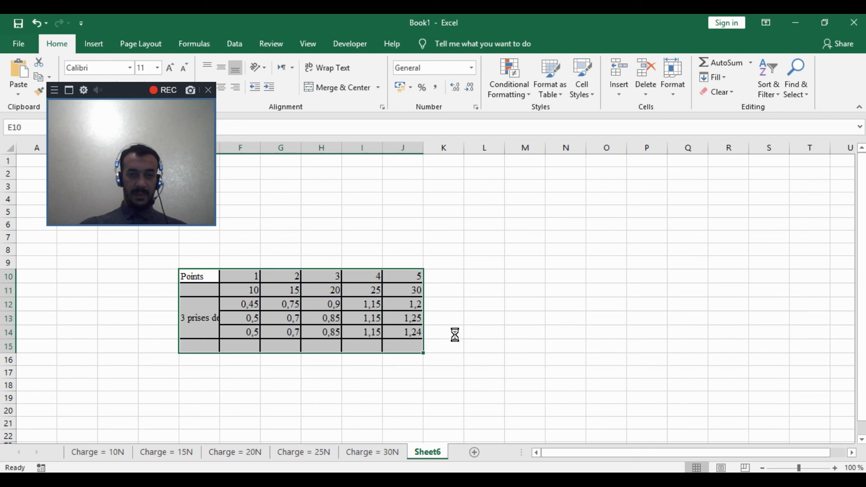
{"action": "left_click", "coordinate": [451, 334]}
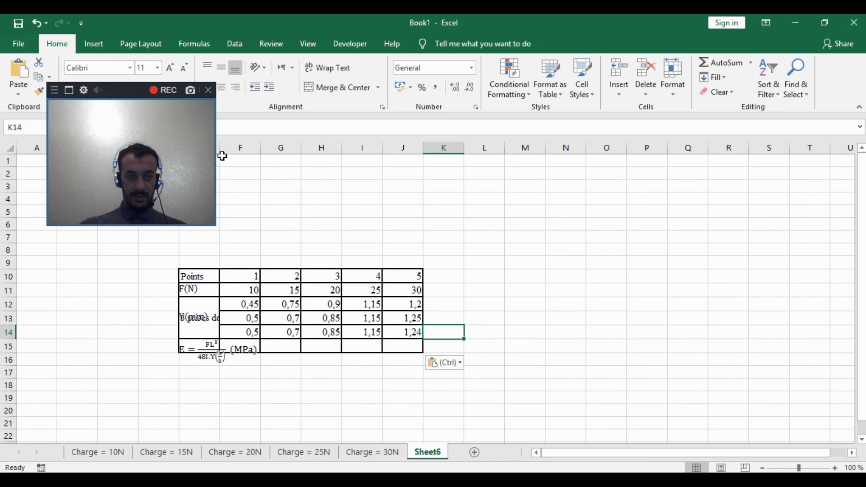
Step: Widen column E and extend the merged label in E12 to read 3 prises de mesure Y(mm)
{"action": "left_click_drag", "start_coordinate": [220, 149], "coordinate": [281, 147]}
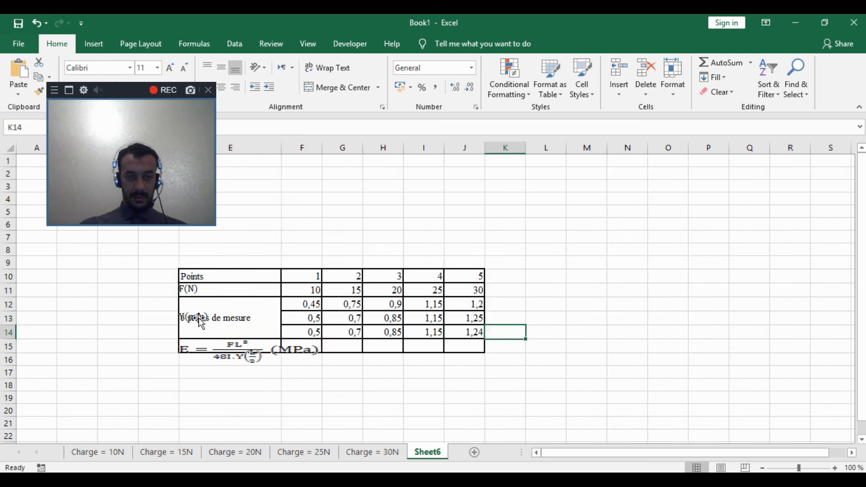
{"action": "double_click", "coordinate": [261, 319]}
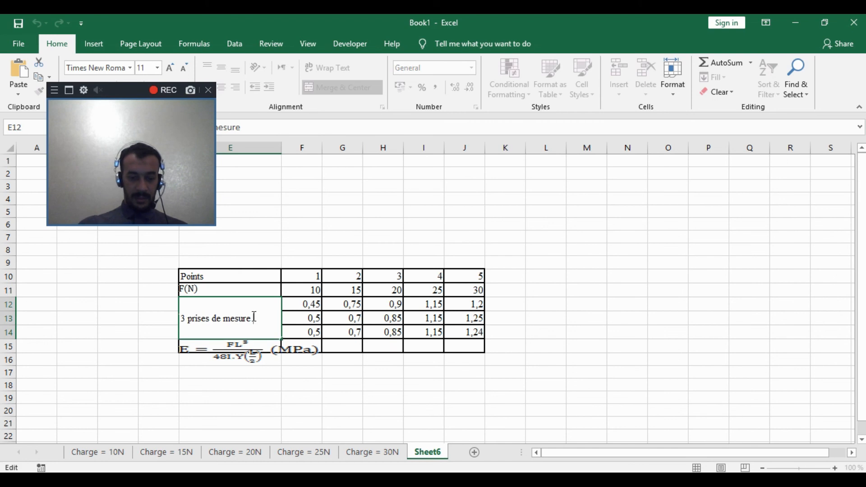
{"action": "type", "text": "Y(mm)"}
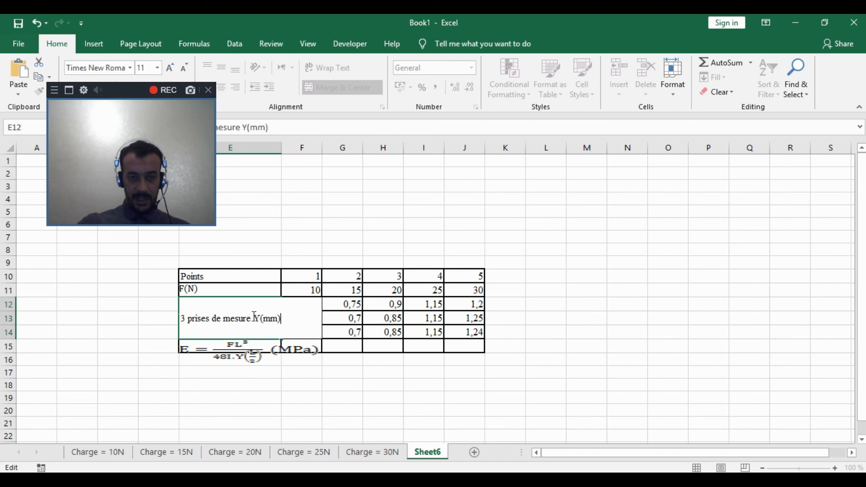
{"action": "left_click", "coordinate": [311, 246]}
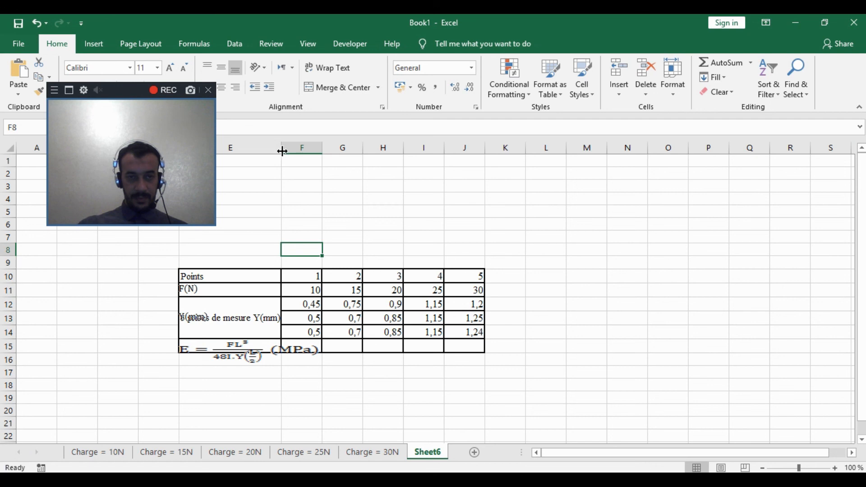
Step: Delete the Y(mm) picture overlapping the measurement label and move the E formula picture into the empty area above the table
{"action": "left_click", "coordinate": [183, 325]}
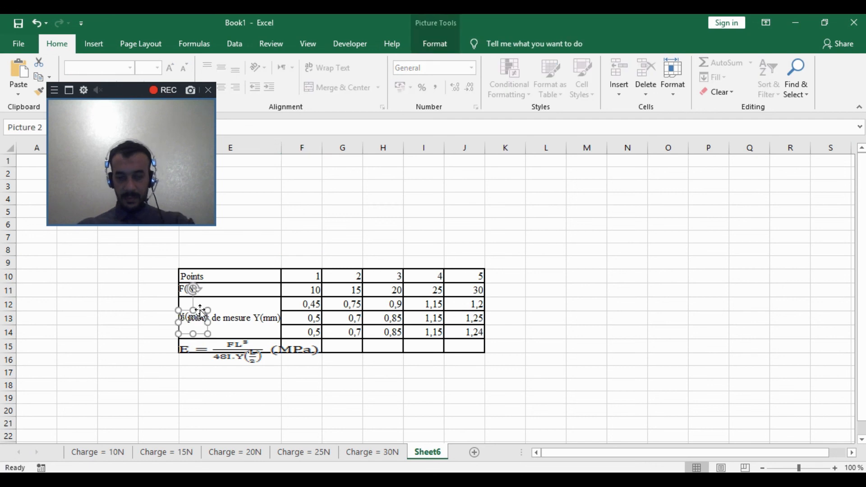
{"action": "key", "text": "Delete"}
{"action": "left_click_drag", "start_coordinate": [254, 351], "coordinate": [351, 193]}
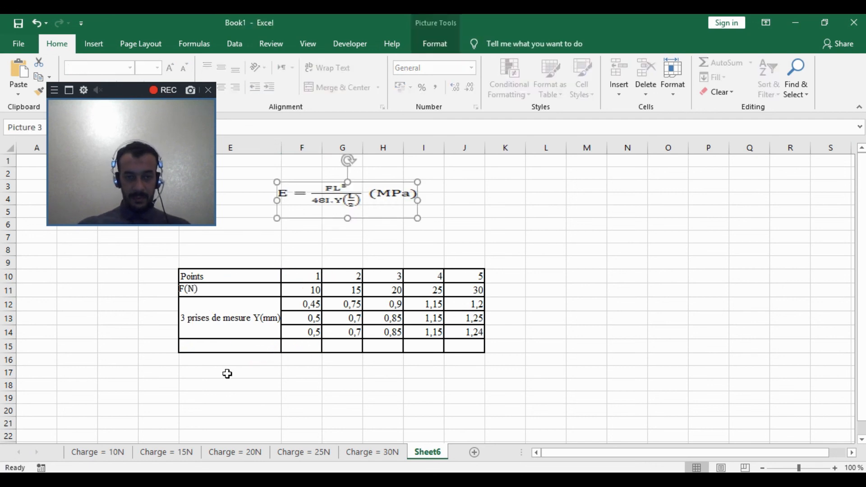
Step: Label the last row of the Sheet6 table E (MPa) in cell E15
{"action": "left_click", "coordinate": [231, 346]}
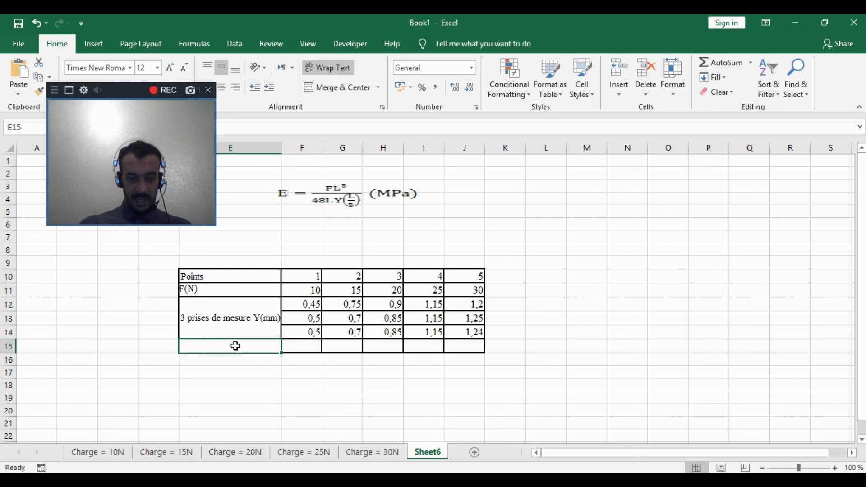
{"action": "type", "text": "E"}
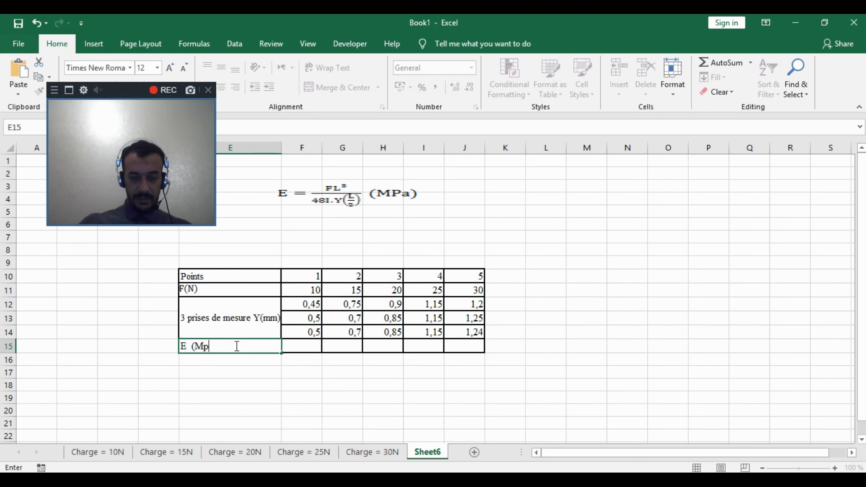
{"action": "type", "text": "  (MPa)"}
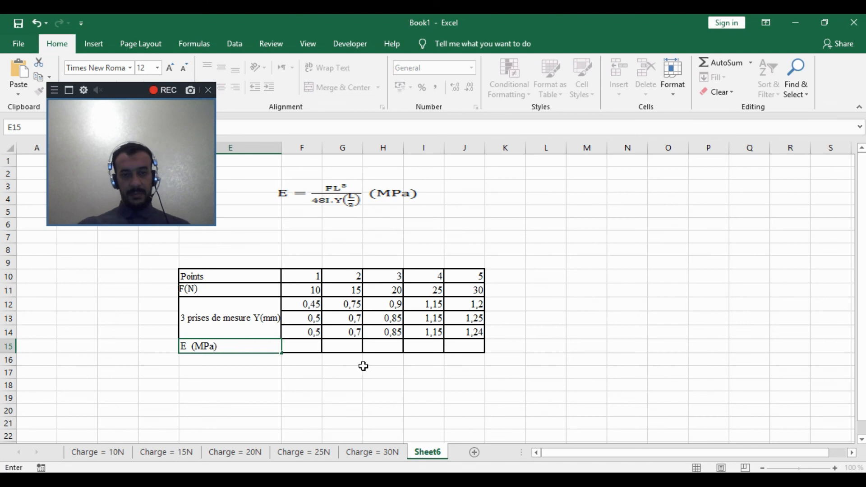
{"action": "key", "text": "Return"}
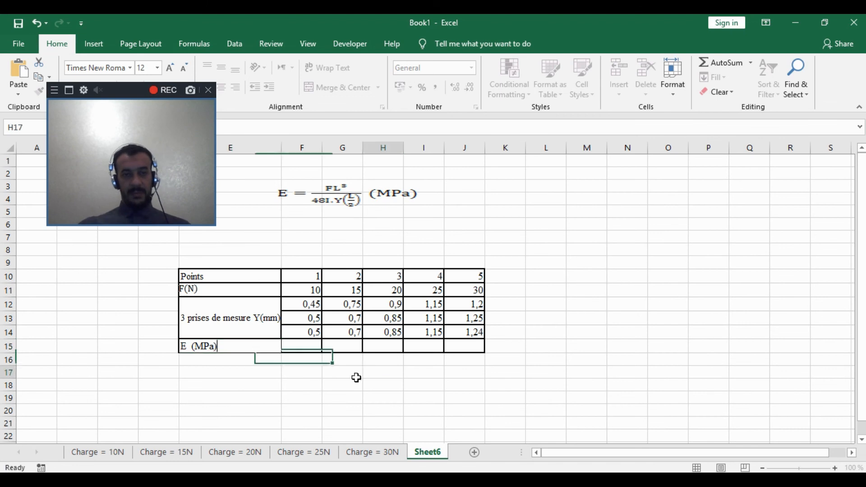
{"action": "left_click", "coordinate": [367, 373]}
Step: In the Charge = 30N sheet, set the force F(N) in cell F6 to 30
{"action": "left_click", "coordinate": [376, 456]}
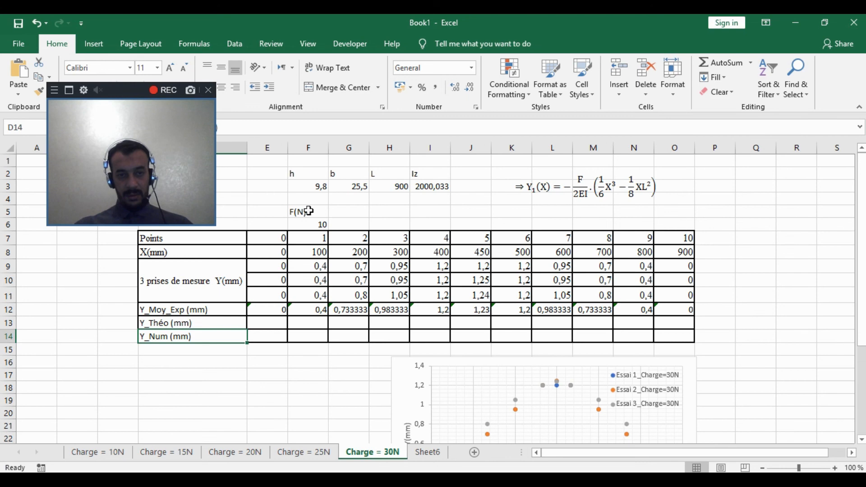
{"action": "left_click", "coordinate": [324, 224]}
{"action": "type", "text": "30"}
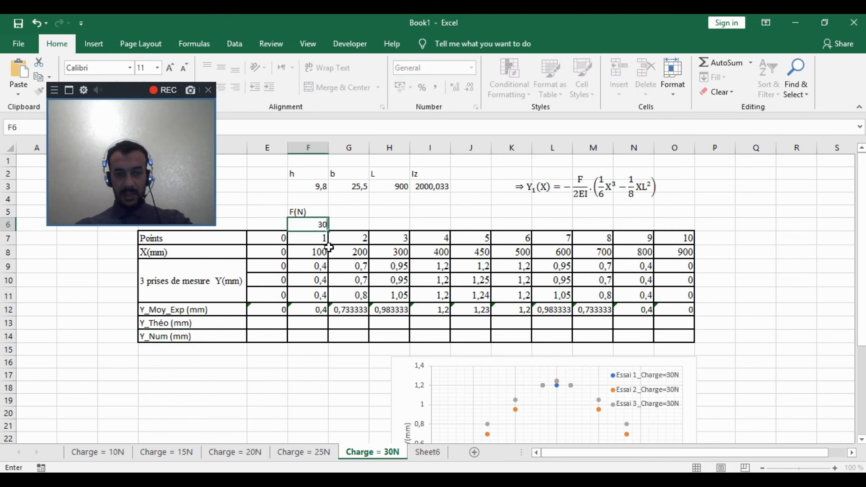
Step: In the Charge = 25N sheet, set the force F(N) in cell F6 to 25
{"action": "left_click", "coordinate": [297, 454]}
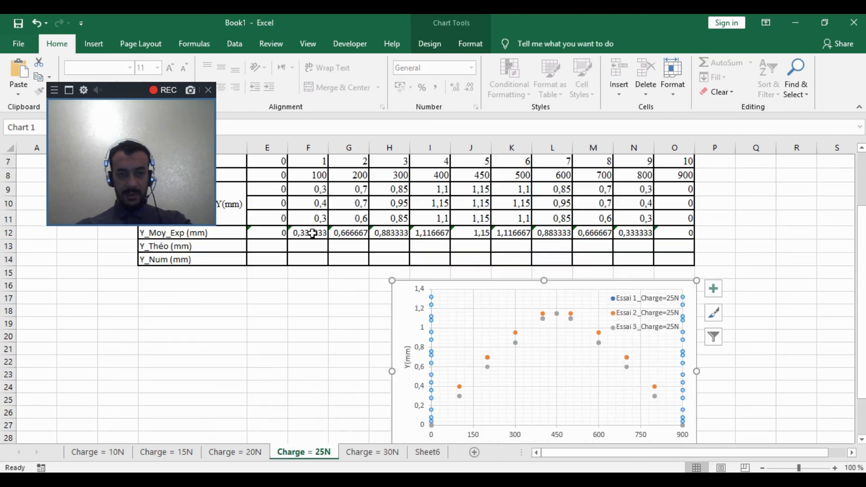
{"action": "scroll", "coordinate": [307, 236], "scroll_direction": "up", "scroll_amount": 2}
{"action": "left_click", "coordinate": [314, 224]}
{"action": "type", "text": "20"}
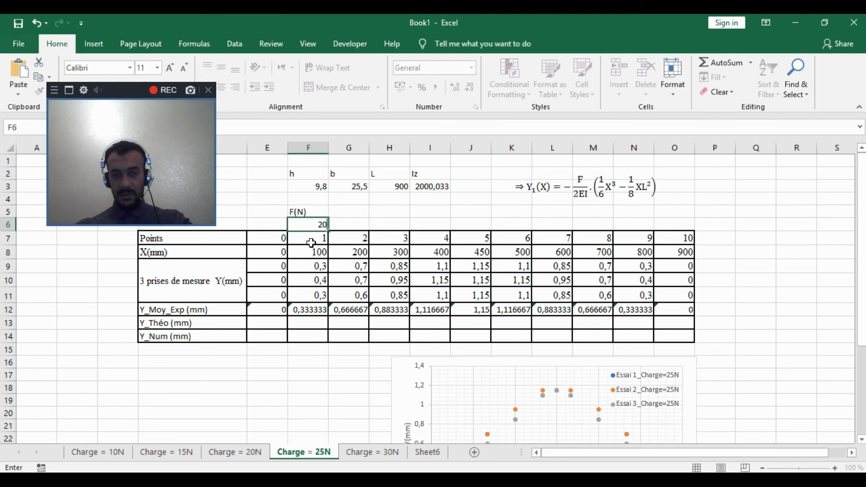
{"action": "key", "text": "BackSpace"}
{"action": "type", "text": "5"}
{"action": "key", "text": "ctrl+Return"}
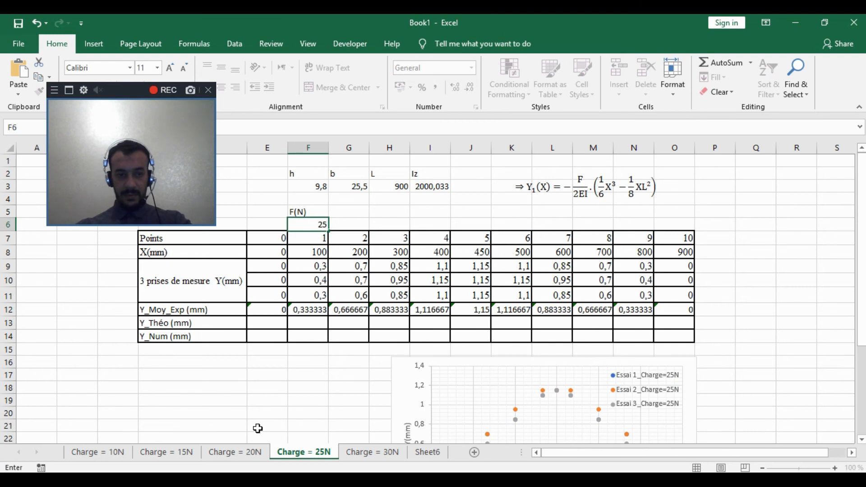
Step: In the Charge = 20N sheet, set the force F(N) in cell F6 to 20
{"action": "left_click", "coordinate": [251, 450]}
{"action": "scroll", "coordinate": [311, 243], "scroll_direction": "up", "scroll_amount": 2}
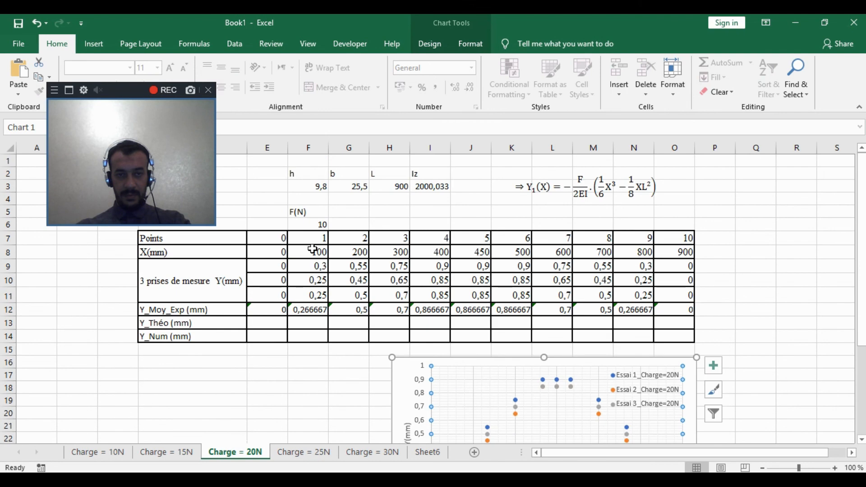
{"action": "left_click", "coordinate": [318, 227]}
{"action": "type", "text": "20"}
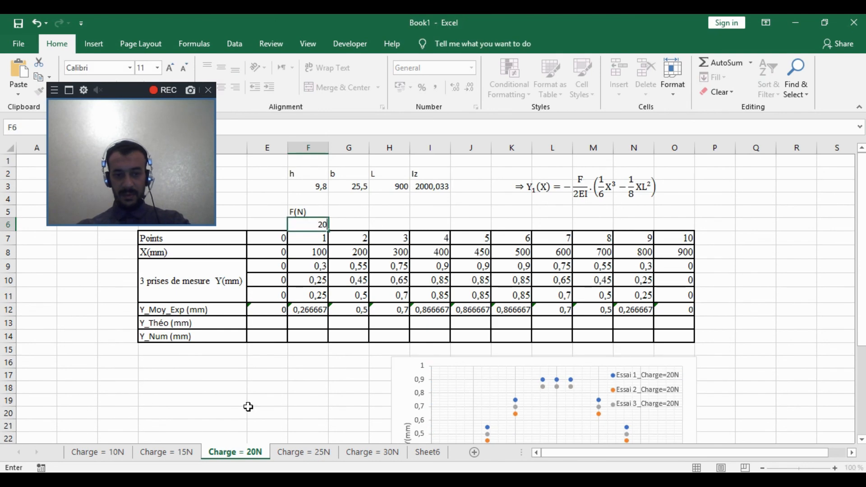
Step: Set the force F(N) in cell F6 of the Charge = 15N sheet to 15 and go to the Charge = 10N sheet
{"action": "left_click", "coordinate": [179, 459]}
{"action": "scroll", "coordinate": [271, 225], "scroll_direction": "up", "scroll_amount": 2}
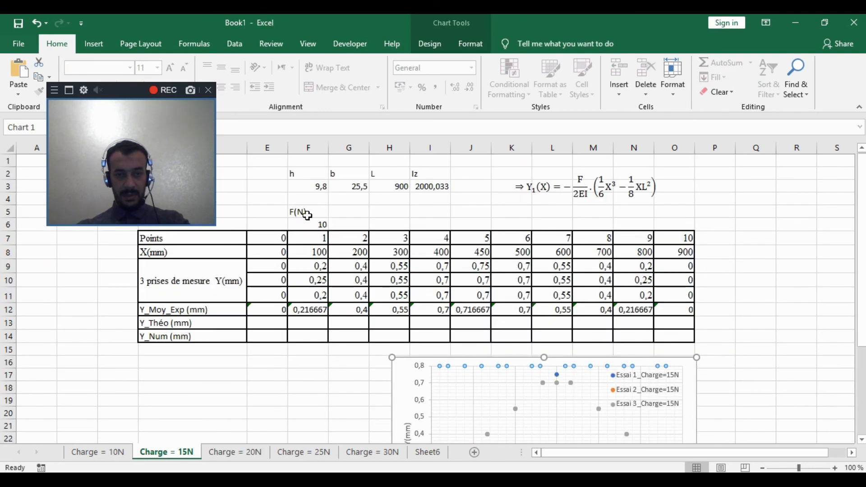
{"action": "left_click", "coordinate": [310, 225]}
{"action": "type", "text": "15"}
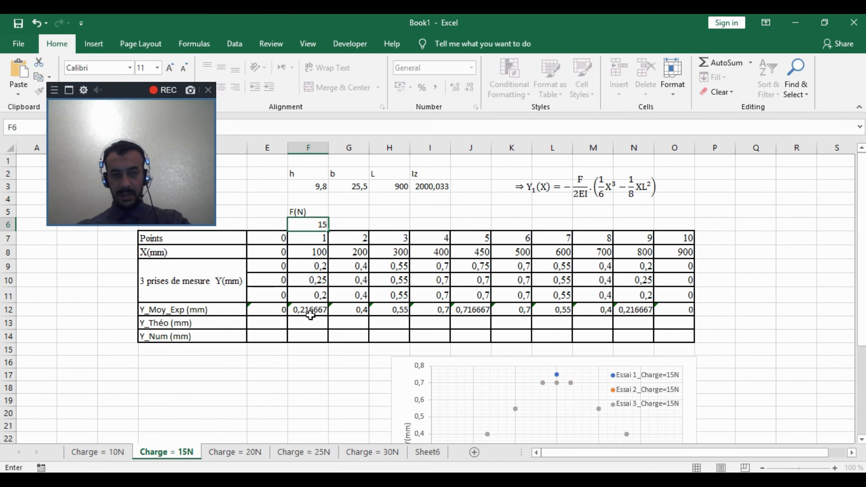
{"action": "left_click", "coordinate": [306, 336]}
{"action": "left_click", "coordinate": [97, 452]}
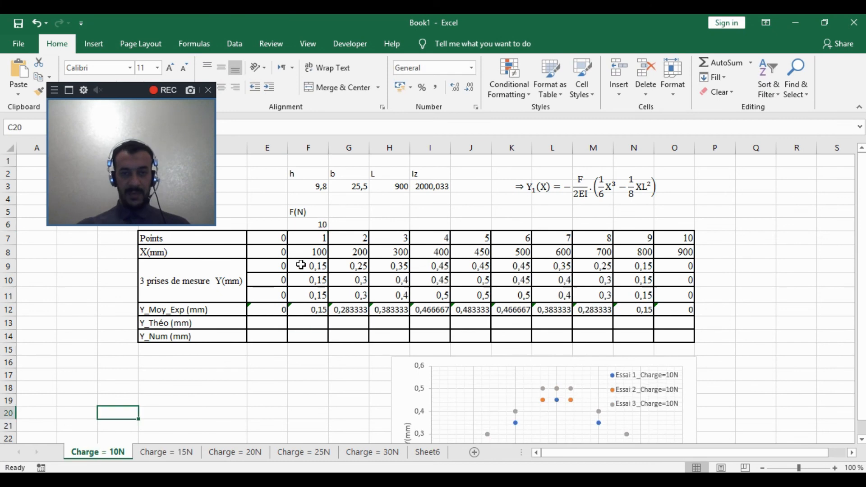
Step: Copy the h, b, L and Iz labels and values (F2:I3) from the Charge = 10N sheet to cell F6 of Sheet6
{"action": "left_click_drag", "start_coordinate": [316, 176], "coordinate": [444, 194]}
{"action": "right_click", "coordinate": [445, 195]}
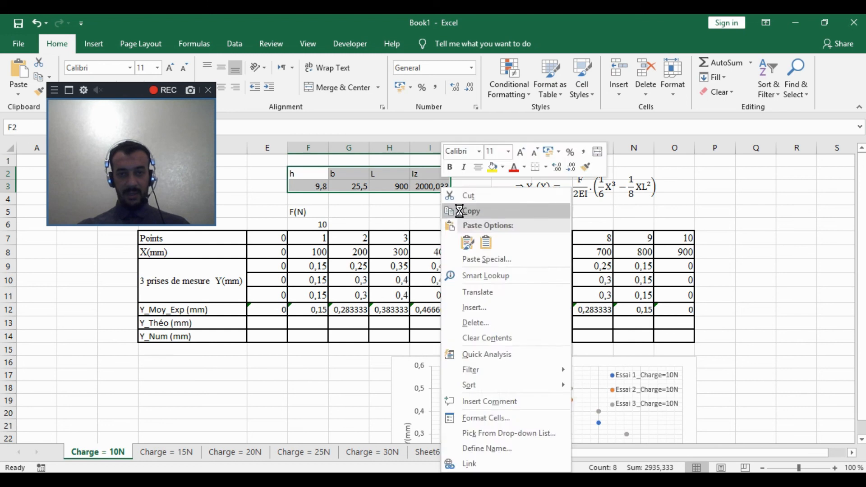
{"action": "left_click", "coordinate": [463, 207]}
{"action": "left_click", "coordinate": [421, 453]}
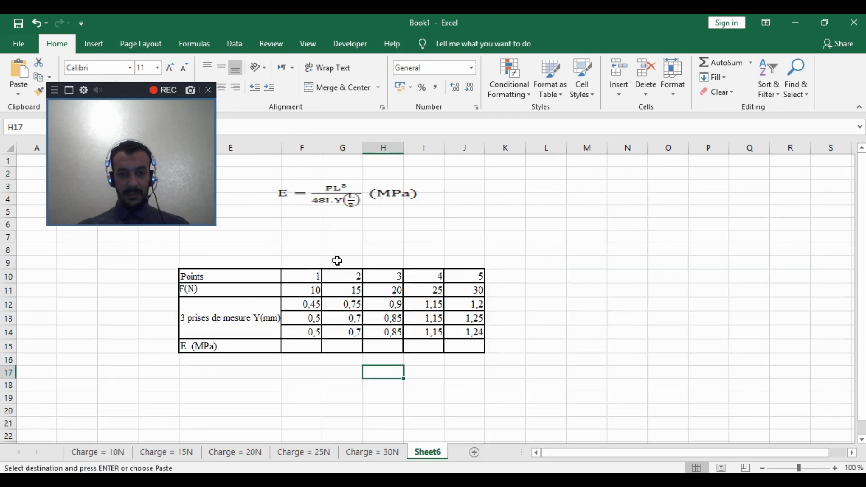
{"action": "left_click", "coordinate": [285, 227]}
{"action": "right_click", "coordinate": [285, 227]}
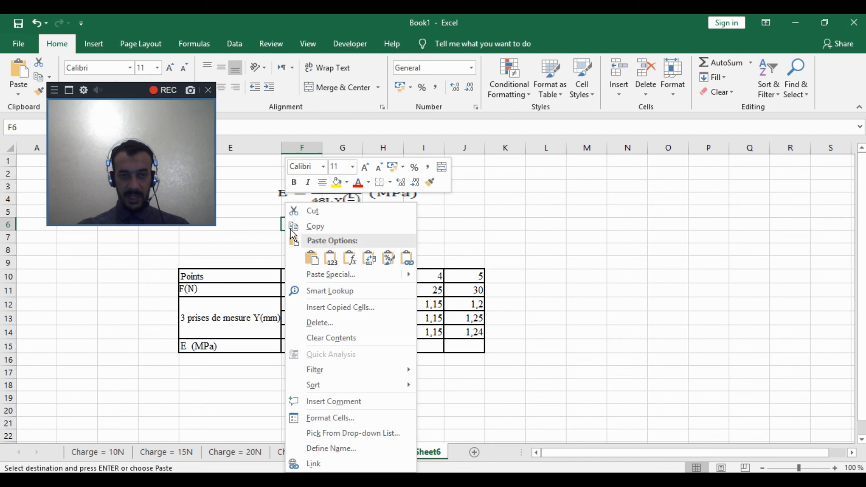
{"action": "left_click", "coordinate": [315, 265]}
{"action": "left_click", "coordinate": [539, 224]}
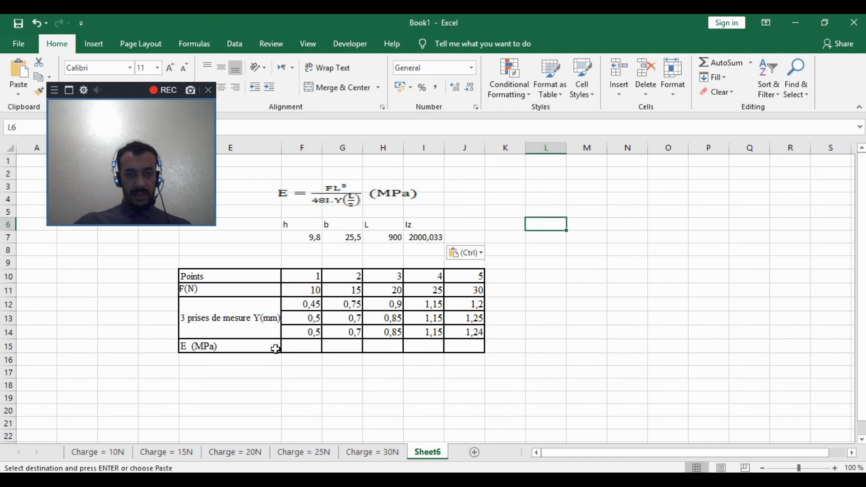
{"action": "left_click", "coordinate": [301, 351]}
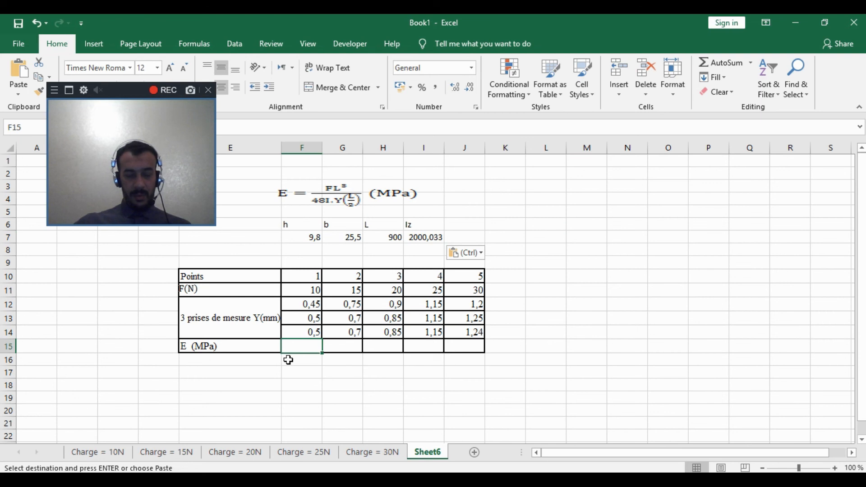
{"action": "type", "text": "="}
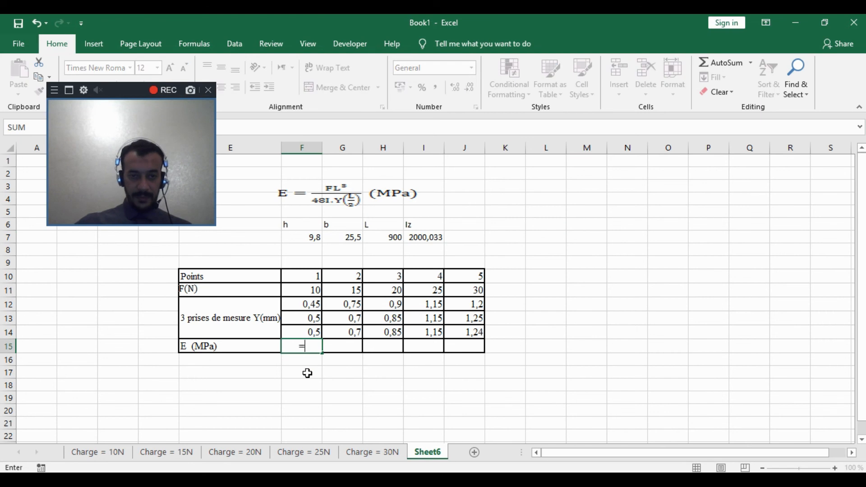
{"action": "type", "text": "("}
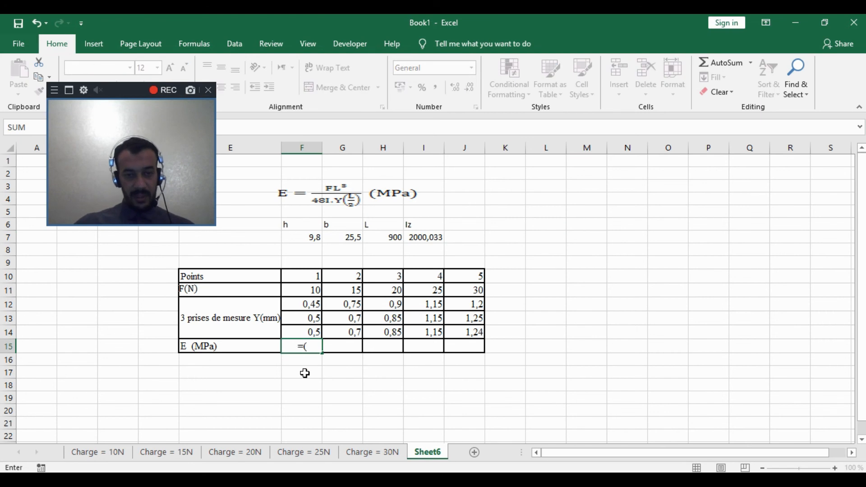
{"action": "key", "text": "Up"}
{"action": "key", "text": "Up"}
{"action": "key", "text": "Up"}
{"action": "key", "text": "Up"}
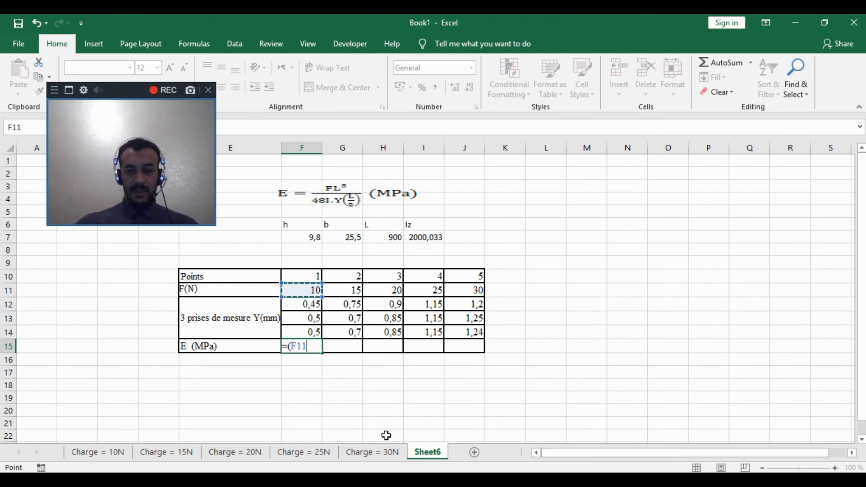
{"action": "type", "text": "*("}
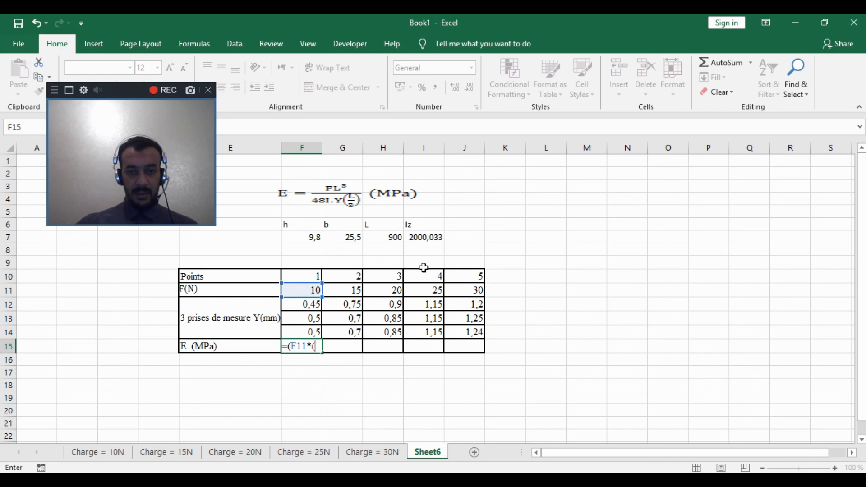
{"action": "left_click", "coordinate": [394, 238]}
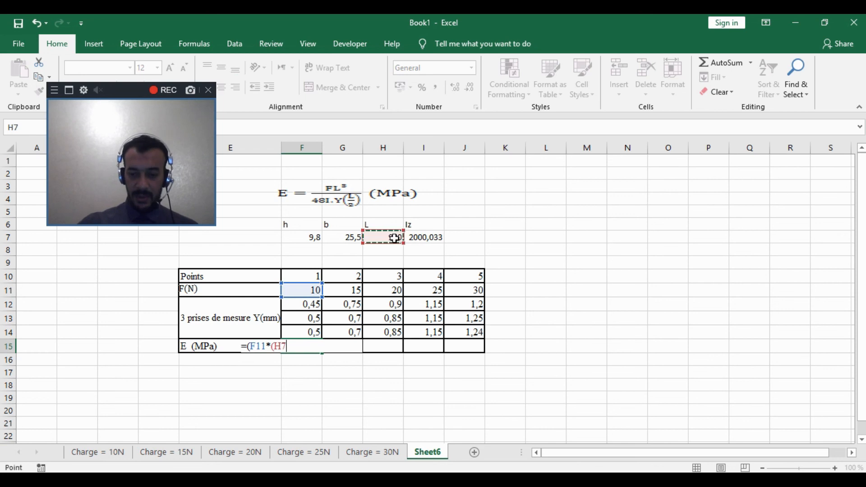
{"action": "type", "text": "^3"}
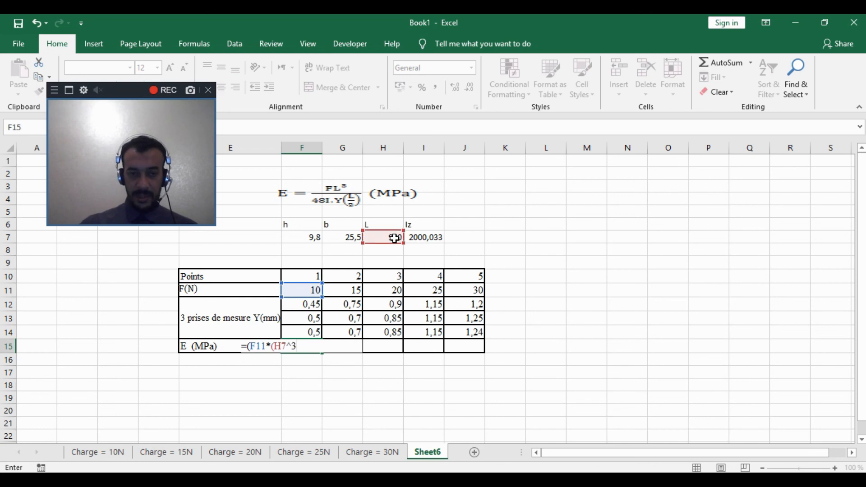
{"action": "type", "text": "))/("}
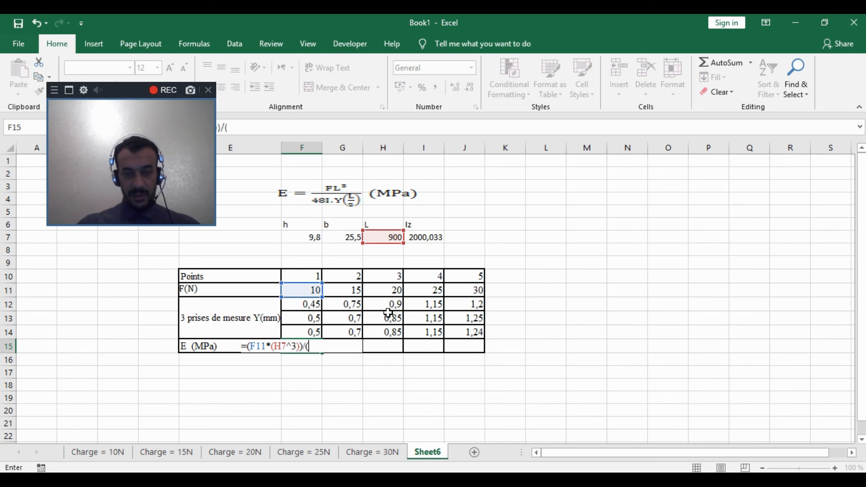
{"action": "type", "text": "4"}
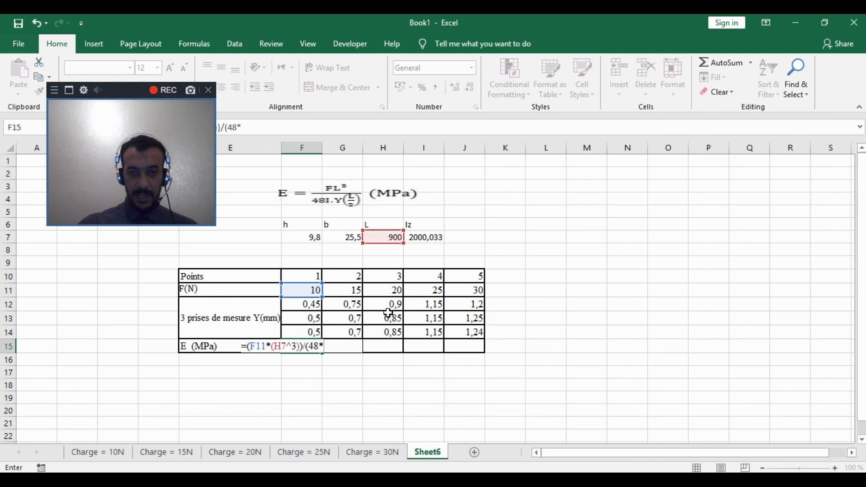
{"action": "type", "text": "8*"}
{"action": "left_click", "coordinate": [427, 238]}
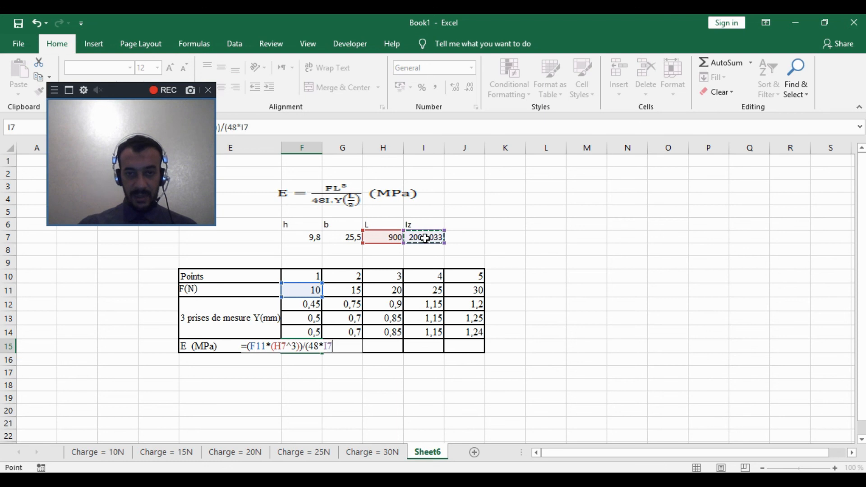
{"action": "type", "text": "*"}
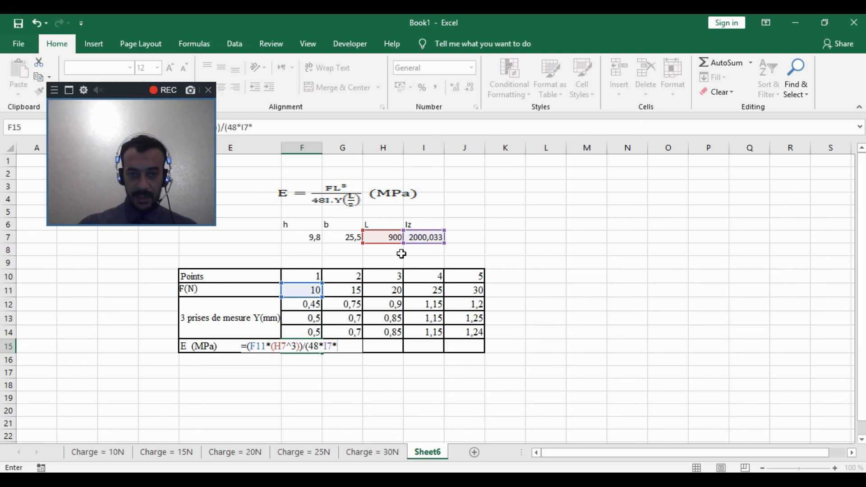
{"action": "left_click", "coordinate": [308, 331]}
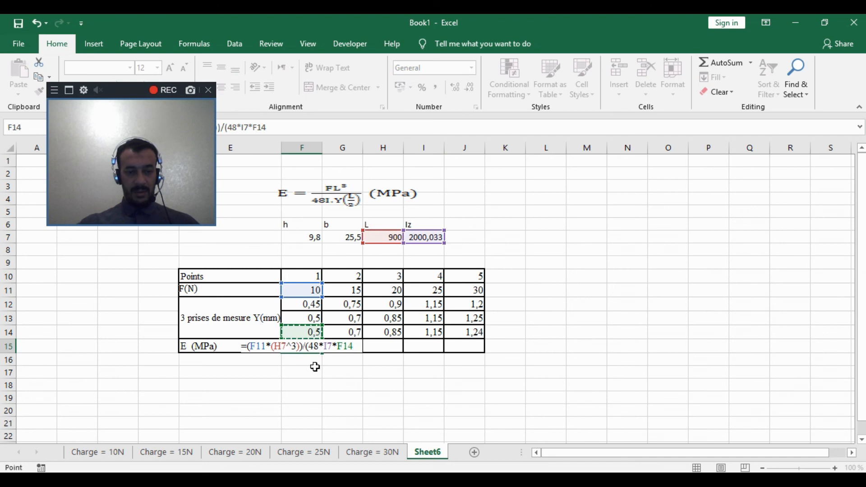
{"action": "key", "text": "Escape"}
{"action": "left_click", "coordinate": [328, 382]}
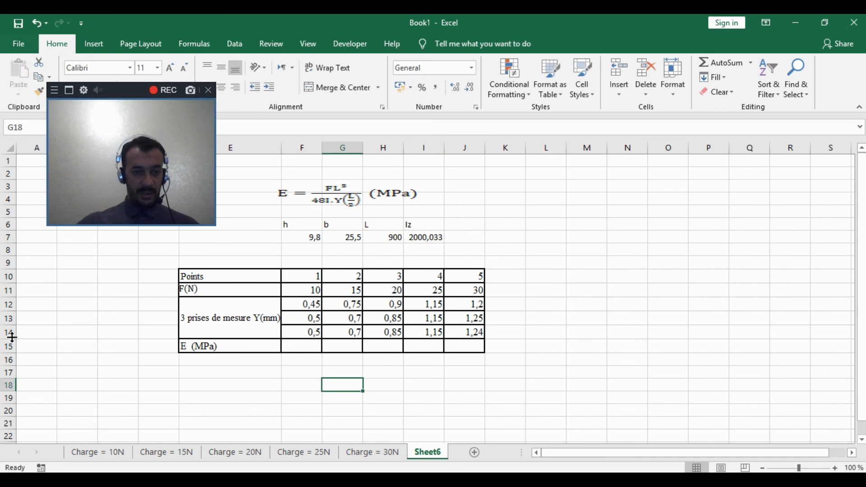
Step: Insert a row above the E (MPa) row and add a horizontal border between cells E15 and E16
{"action": "right_click", "coordinate": [8, 347]}
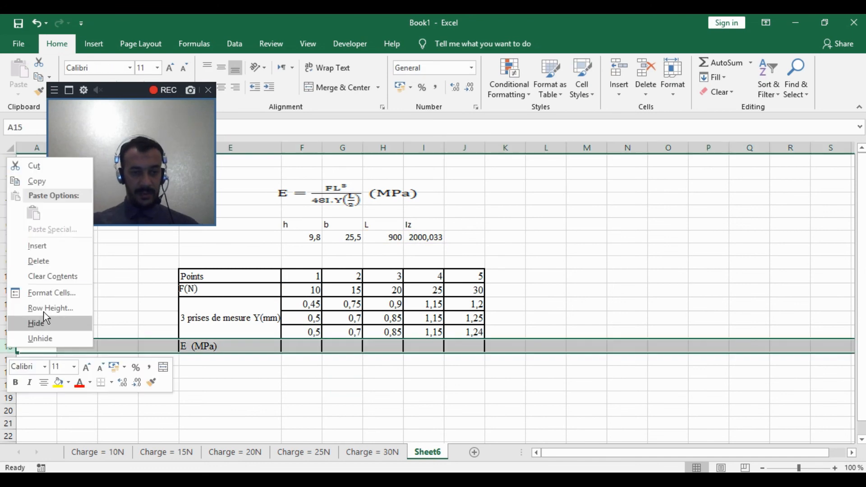
{"action": "left_click", "coordinate": [59, 246]}
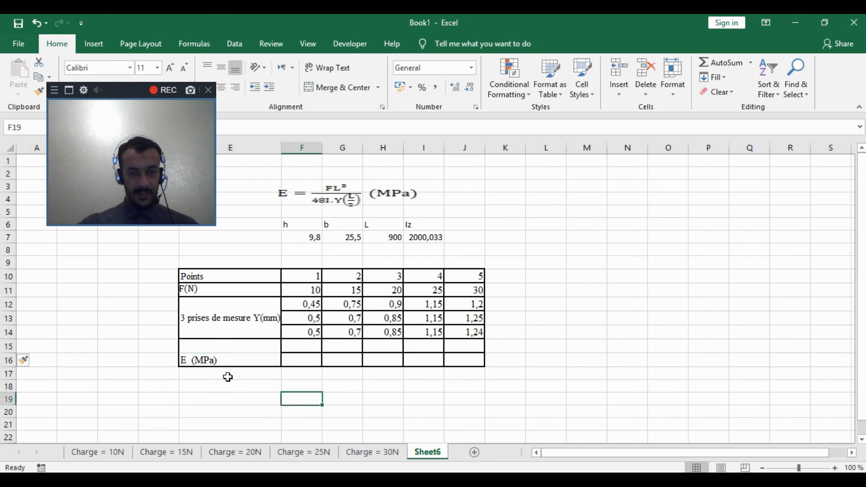
{"action": "left_click", "coordinate": [241, 344]}
{"action": "left_click_drag", "start_coordinate": [239, 350], "coordinate": [237, 360]}
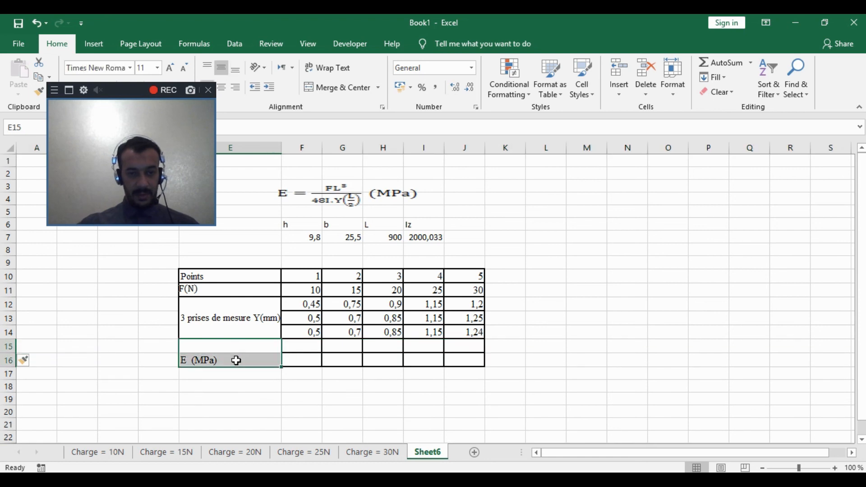
{"action": "right_click", "coordinate": [236, 360]}
{"action": "left_click", "coordinate": [286, 310]}
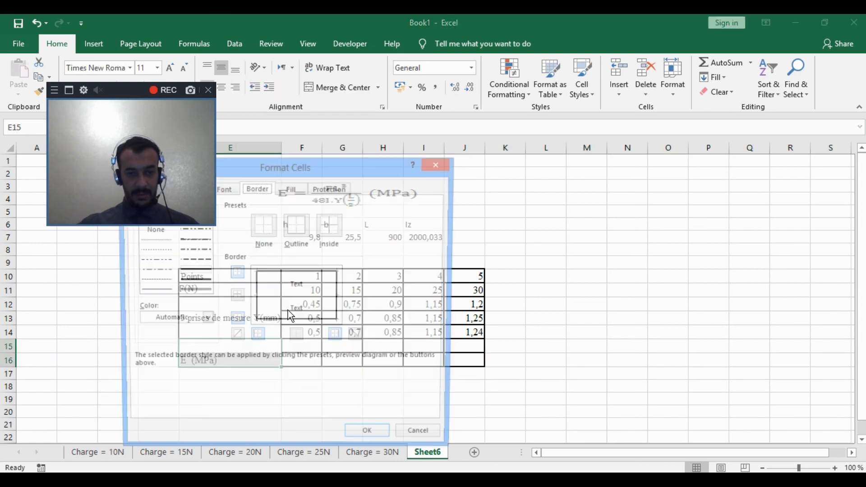
{"action": "left_click", "coordinate": [236, 296]}
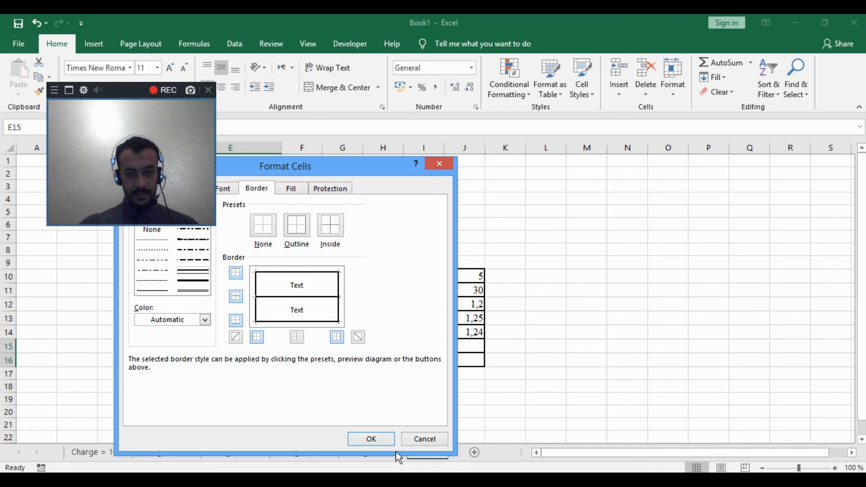
{"action": "left_click", "coordinate": [371, 439]}
{"action": "left_click", "coordinate": [336, 414]}
Step: Label the new row Y_Moy_Exp (mm) in cell E15
{"action": "left_click", "coordinate": [245, 346]}
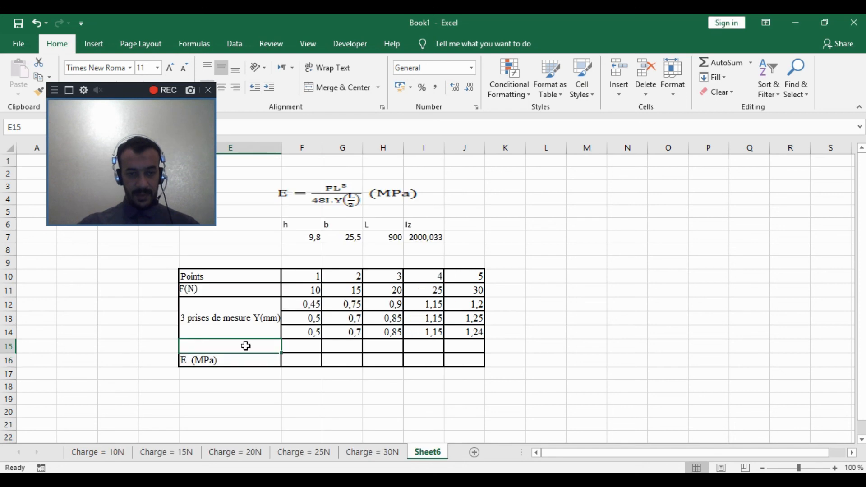
{"action": "type", "text": "Y_Moy_Exp ("}
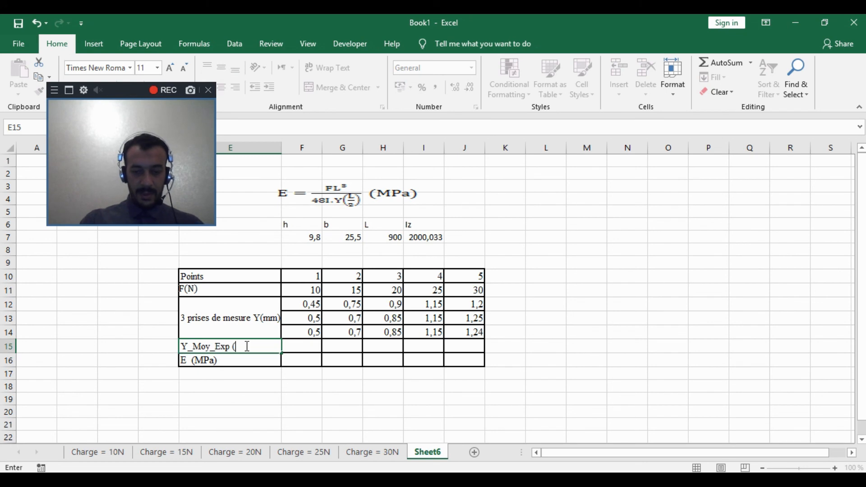
{"action": "type", "text": "mm)"}
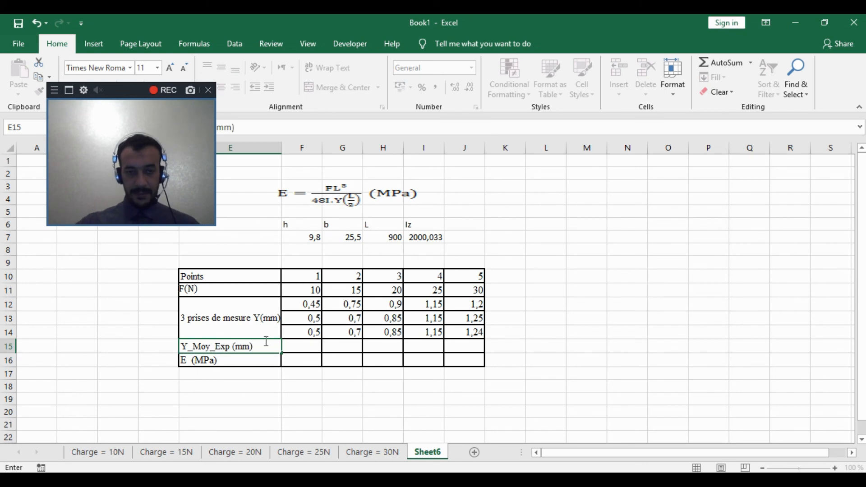
Step: Average the three measurements F12:F14 in cell F15 and fill the formula across to J15
{"action": "left_click", "coordinate": [292, 346]}
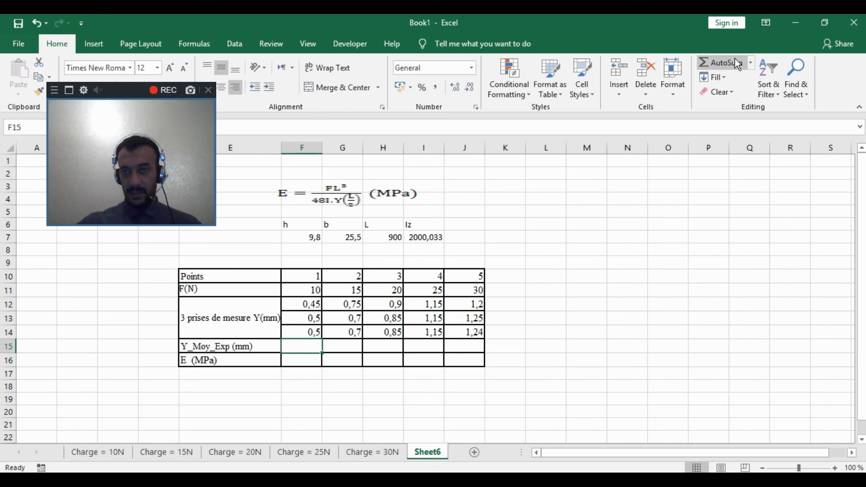
{"action": "left_click", "coordinate": [751, 63]}
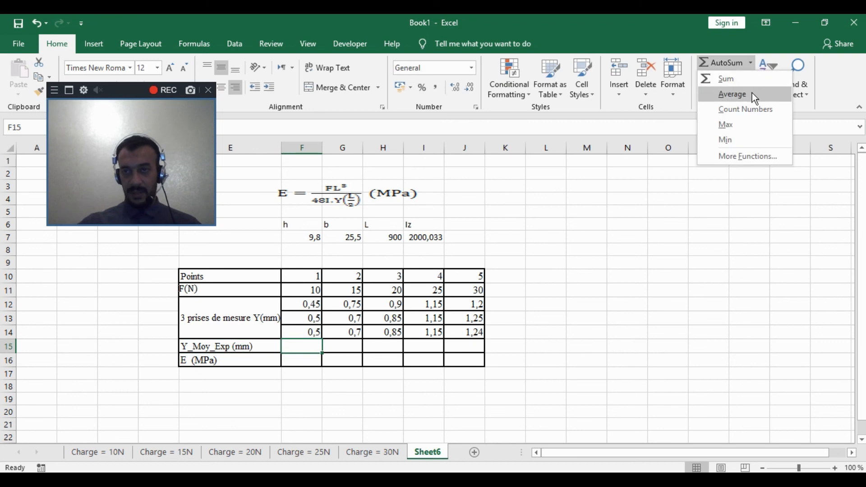
{"action": "left_click", "coordinate": [752, 93]}
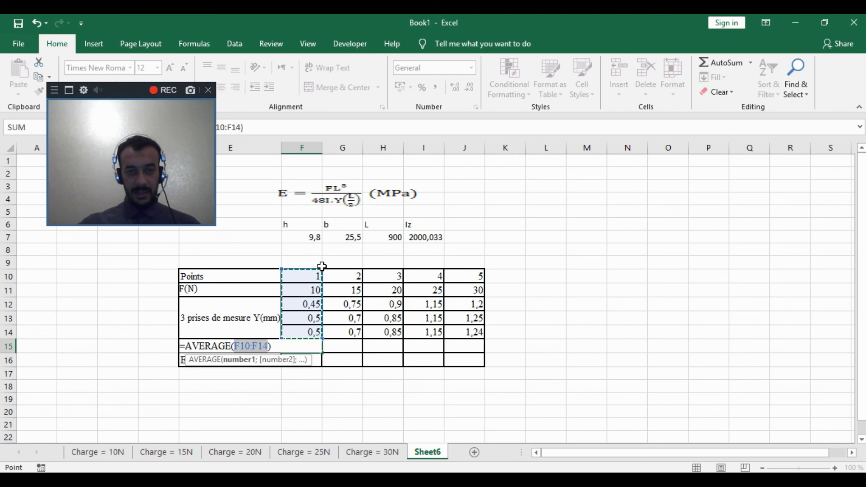
{"action": "left_click_drag", "start_coordinate": [322, 267], "coordinate": [322, 282]}
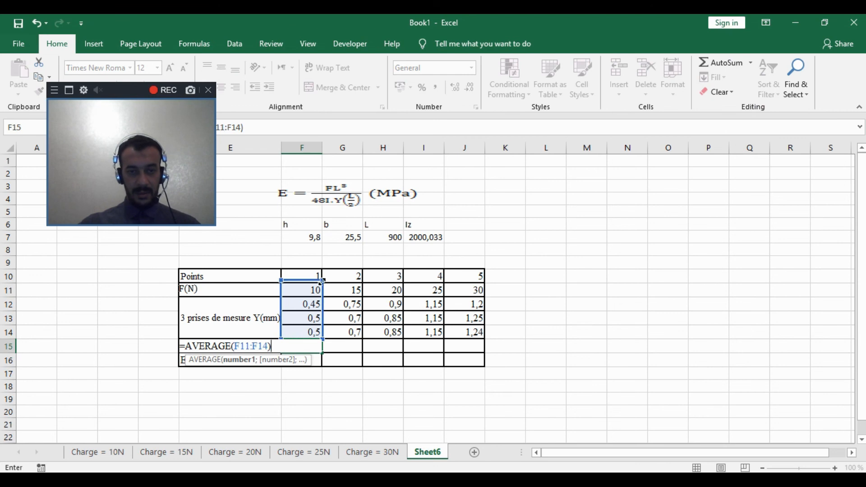
{"action": "key", "text": "Return"}
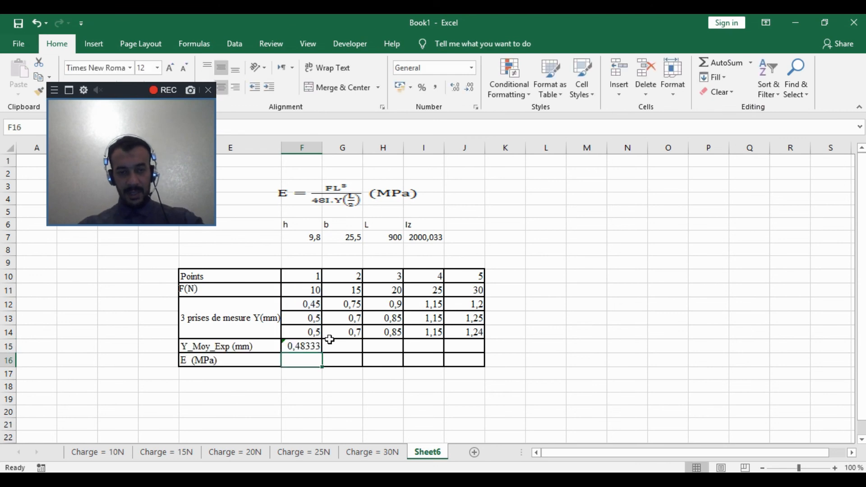
{"action": "left_click", "coordinate": [318, 346]}
{"action": "left_click_drag", "start_coordinate": [322, 353], "coordinate": [481, 356]}
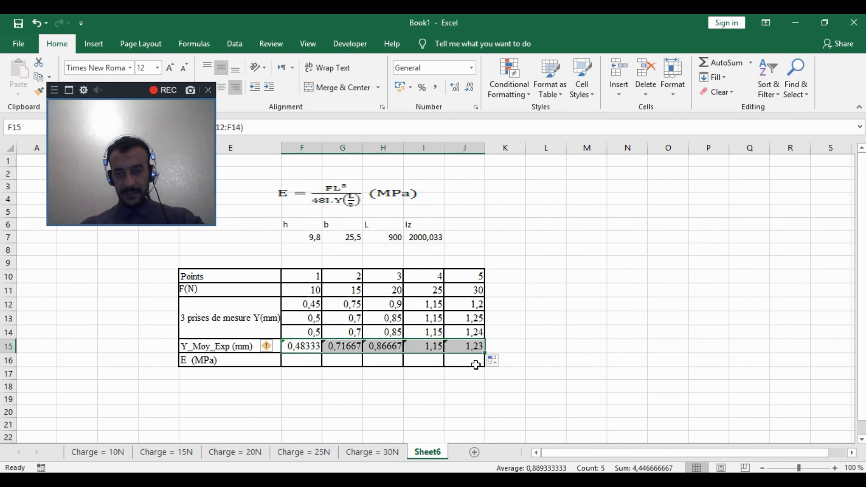
{"action": "left_click", "coordinate": [527, 318]}
Step: Enter the Young's modulus formula =(F11*(H7^3))/(48*I7*(F15)) in cell F16
{"action": "left_click", "coordinate": [287, 362]}
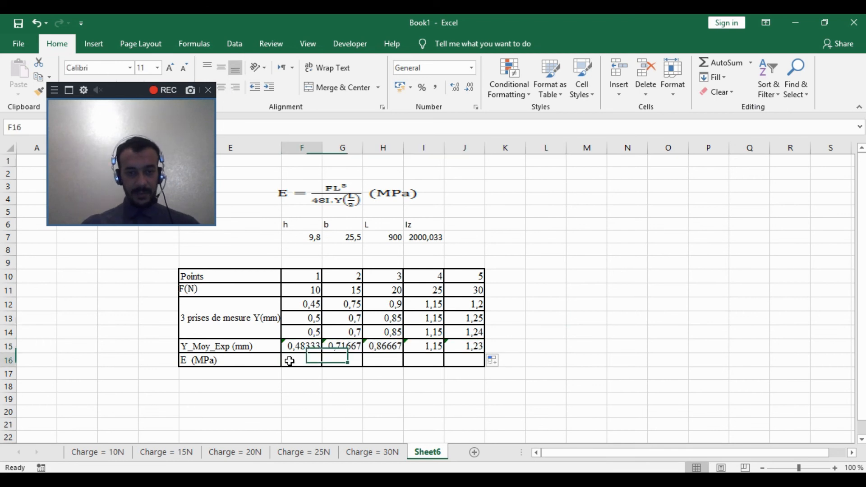
{"action": "type", "text": "=("}
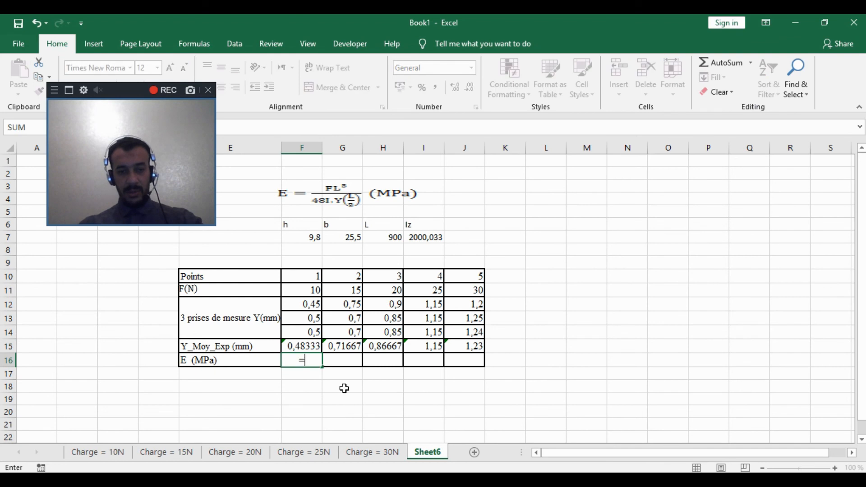
{"action": "left_click", "coordinate": [311, 291]}
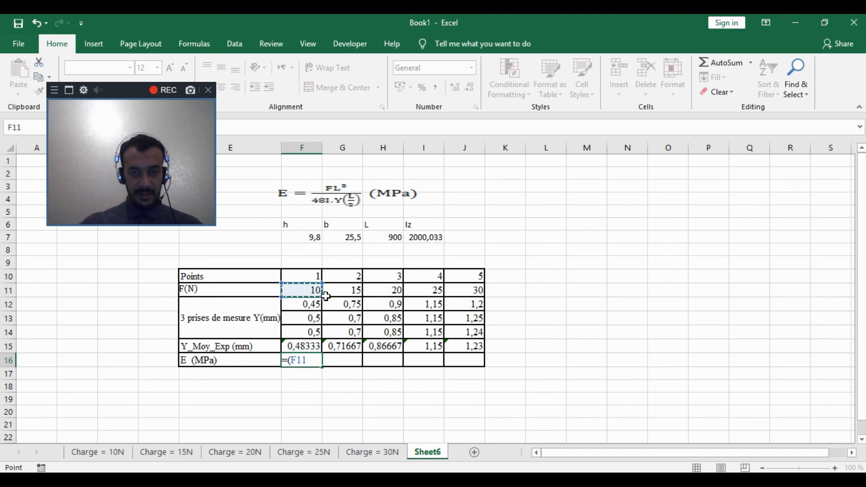
{"action": "type", "text": "*"}
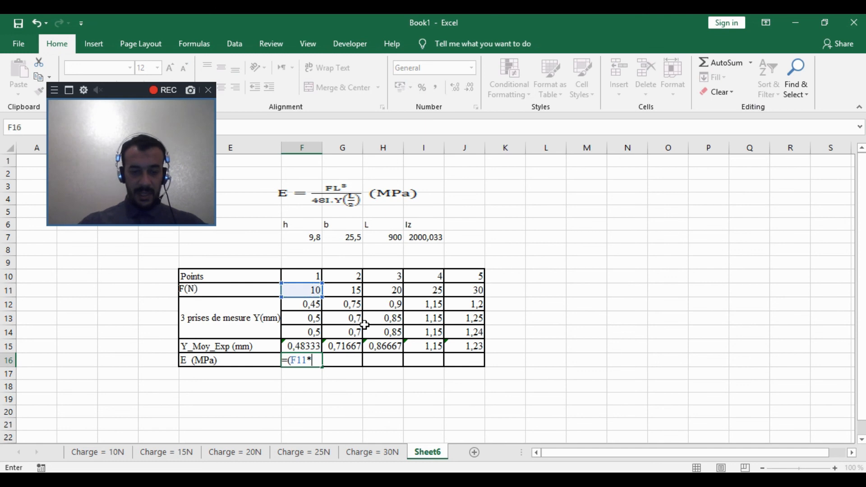
{"action": "left_click", "coordinate": [384, 239]}
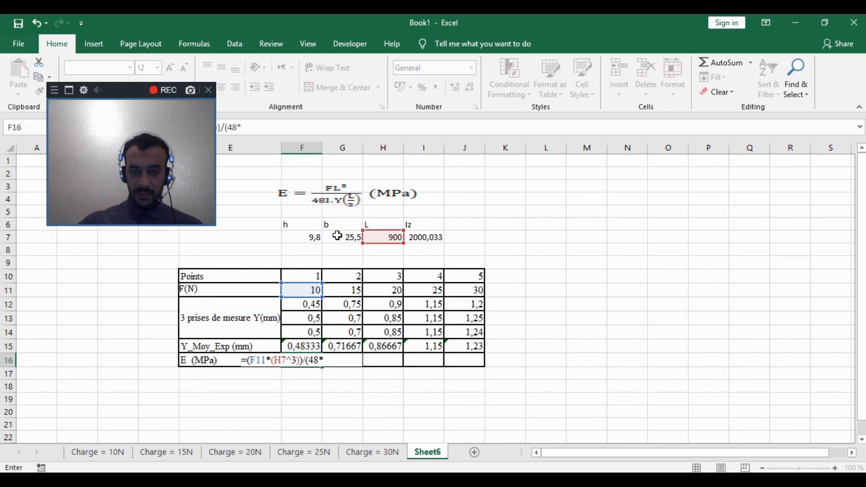
{"action": "left_click", "coordinate": [418, 239]}
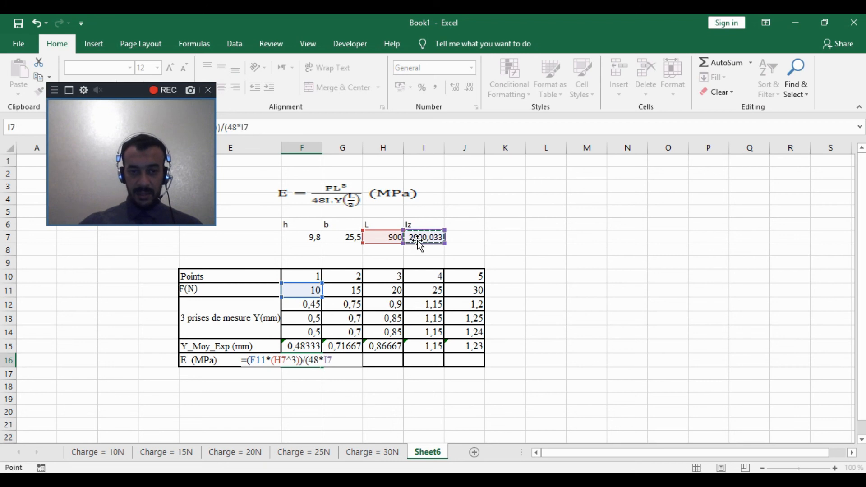
{"action": "type", "text": "*"}
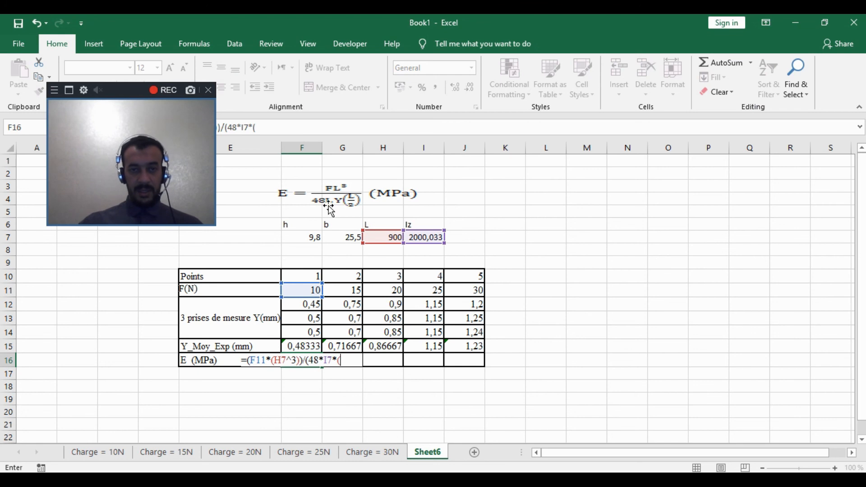
{"action": "left_click", "coordinate": [301, 346]}
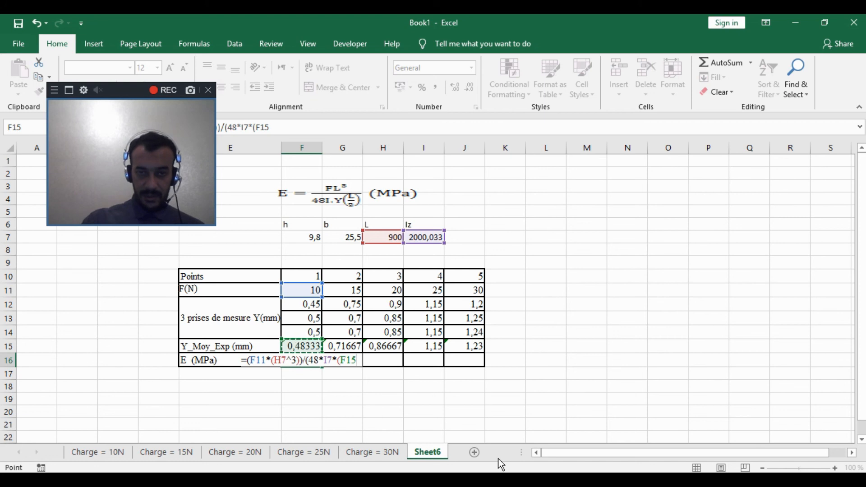
{"action": "type", "text": "))"}
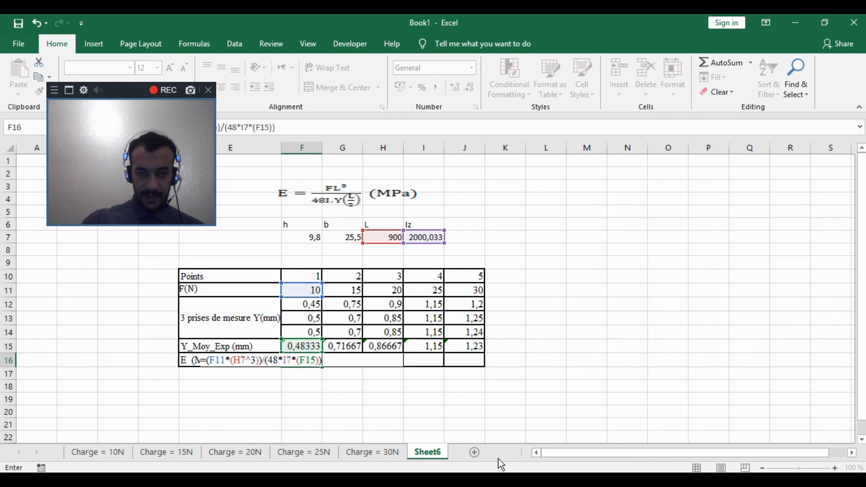
{"action": "key", "text": "Return"}
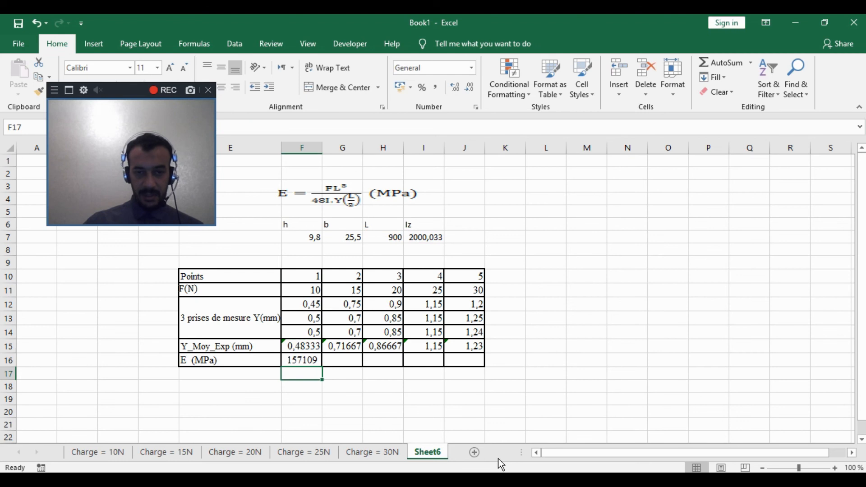
{"action": "left_click", "coordinate": [310, 359]}
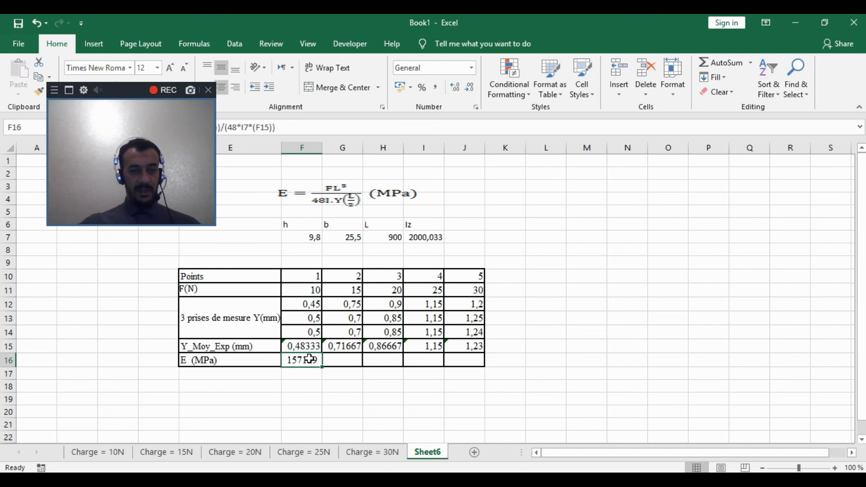
{"action": "double_click", "coordinate": [311, 359]}
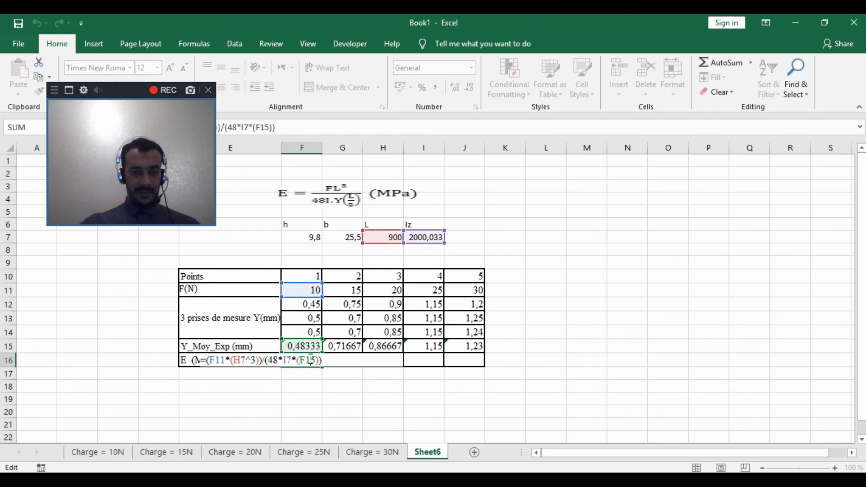
{"action": "left_click", "coordinate": [318, 392]}
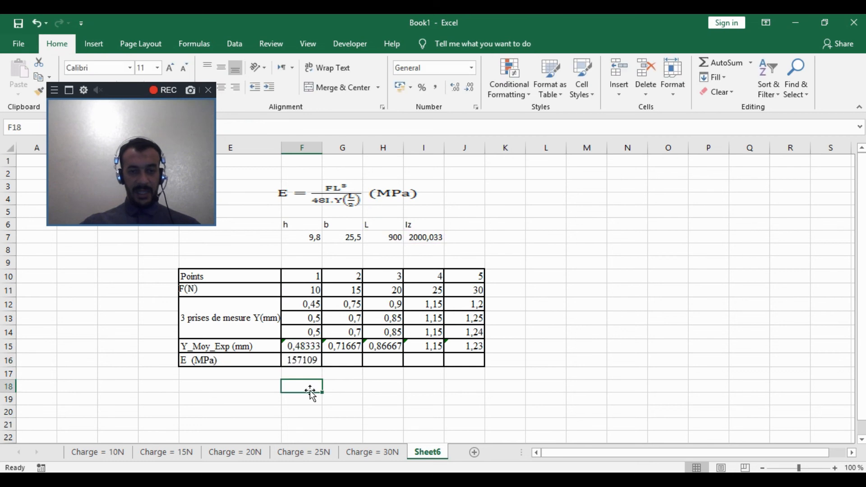
Step: Make the H7 and I7 references in F16's formula absolute ($H$7, $I$7) and fill the formula across to J16
{"action": "left_click", "coordinate": [307, 359]}
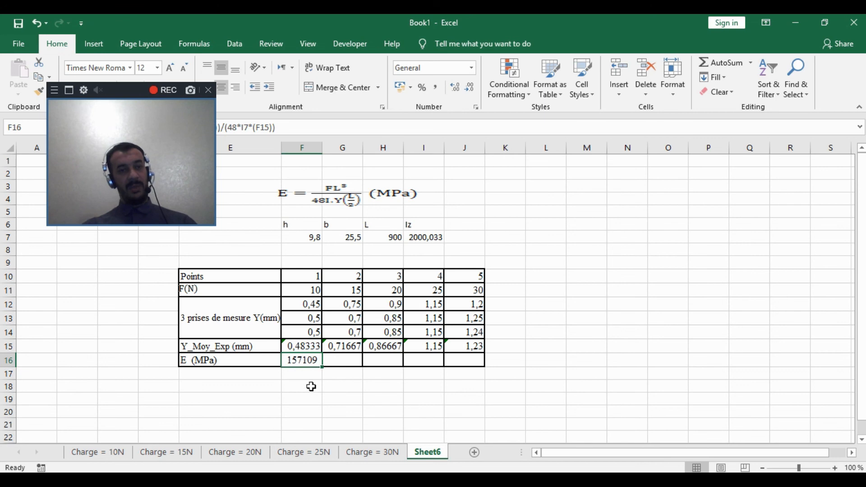
{"action": "double_click", "coordinate": [313, 361]}
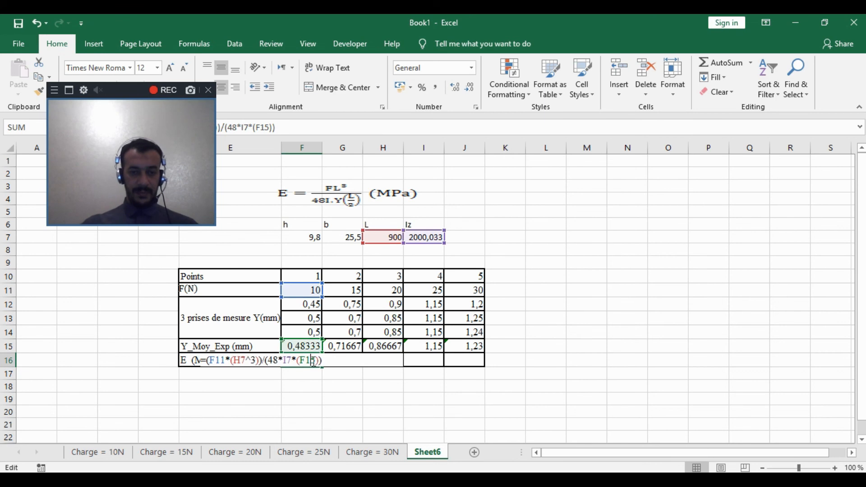
{"action": "left_click", "coordinate": [241, 359]}
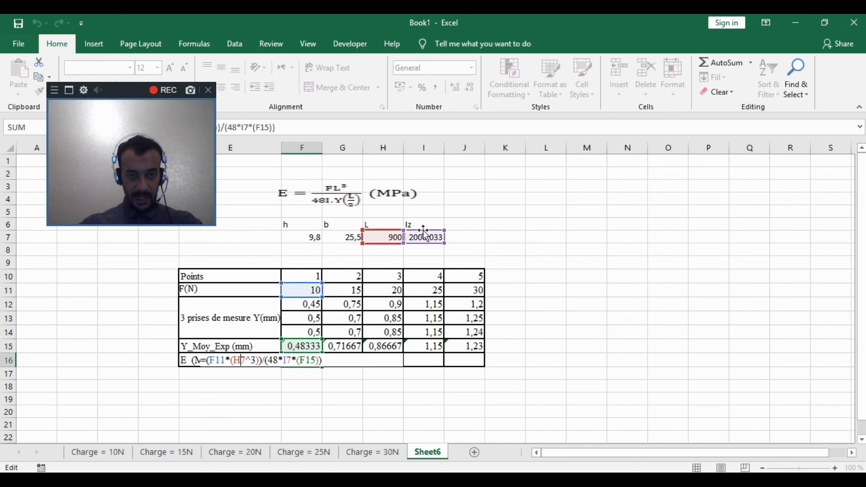
{"action": "type", "text": "$H$"}
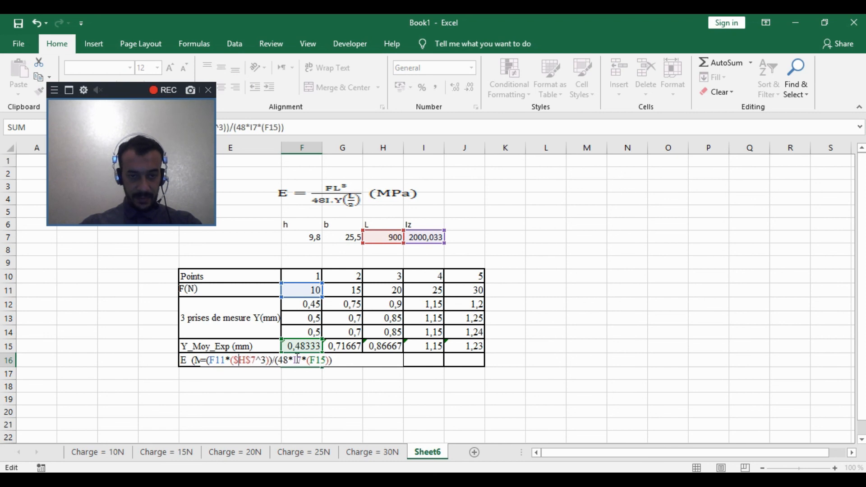
{"action": "left_click", "coordinate": [298, 360]}
{"action": "type", "text": "$I"}
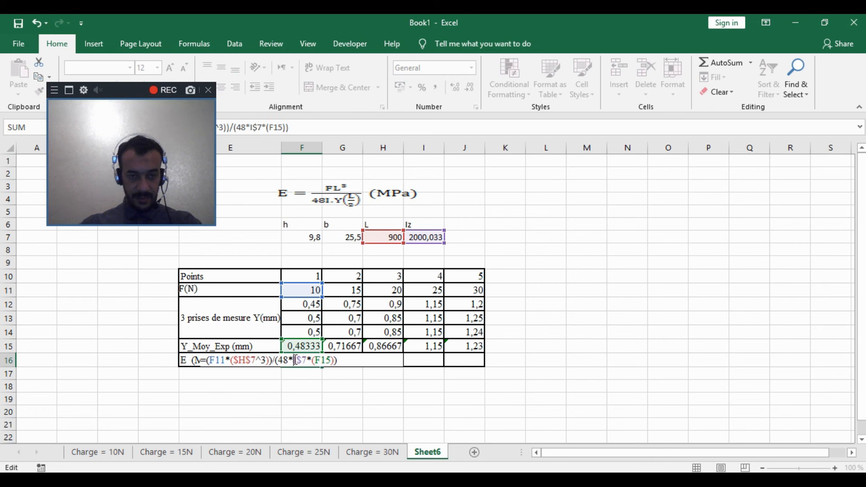
{"action": "type", "text": "$"}
{"action": "key", "text": "Return"}
{"action": "left_click", "coordinate": [306, 360]}
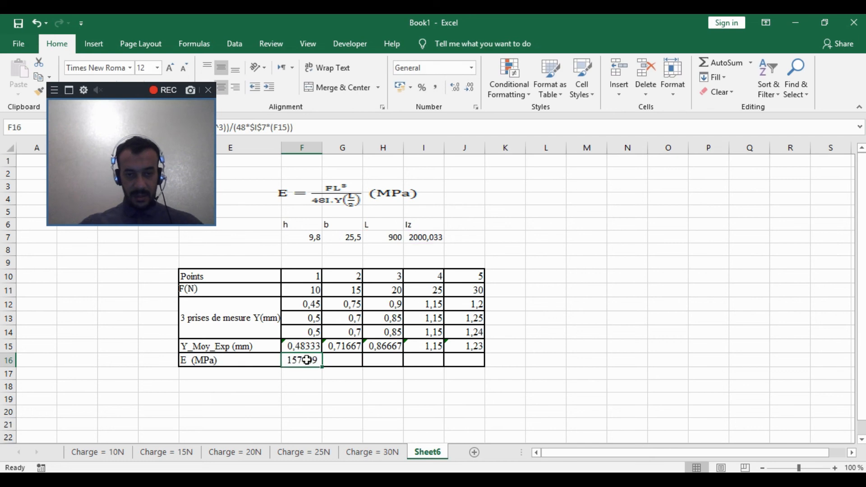
{"action": "left_click_drag", "start_coordinate": [323, 368], "coordinate": [454, 357]}
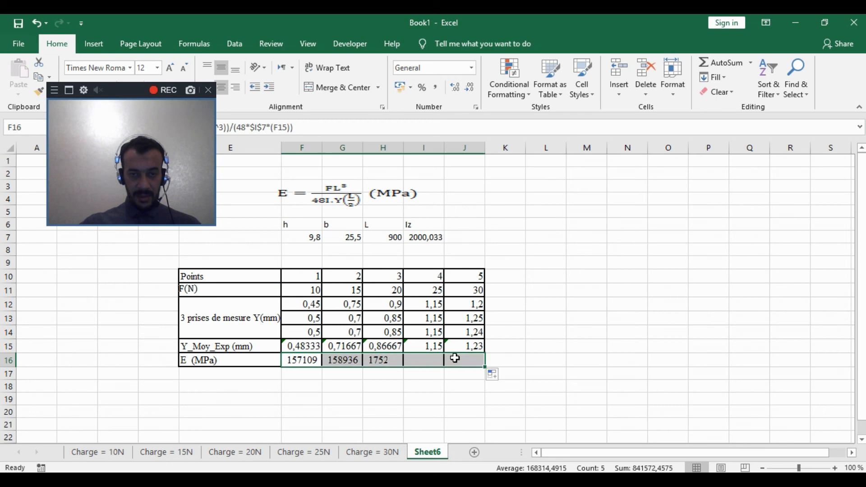
{"action": "left_click", "coordinate": [424, 239]}
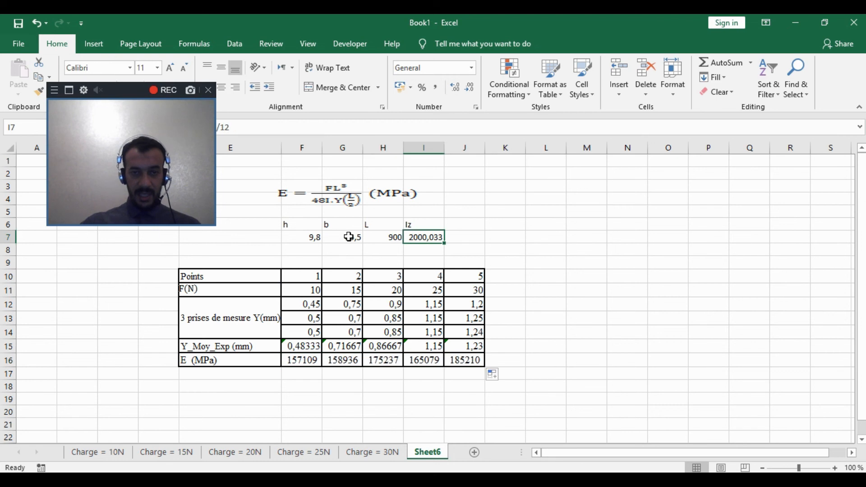
{"action": "left_click", "coordinate": [396, 237]}
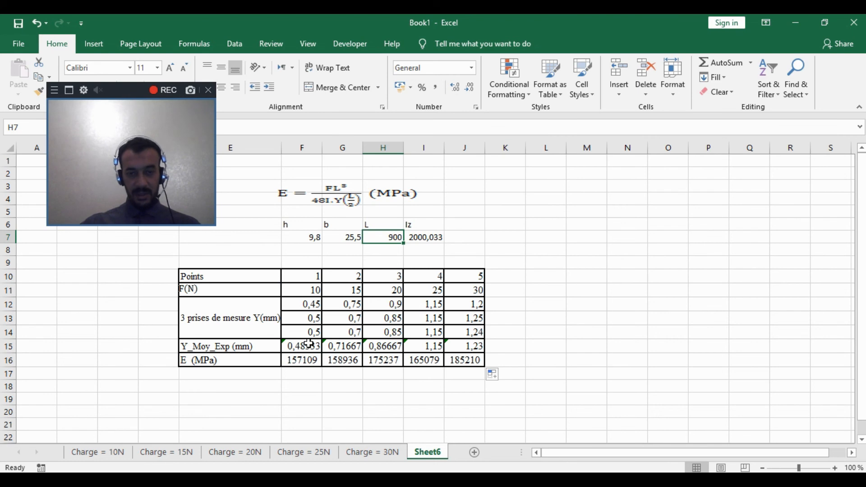
{"action": "left_click_drag", "start_coordinate": [298, 347], "coordinate": [444, 352]}
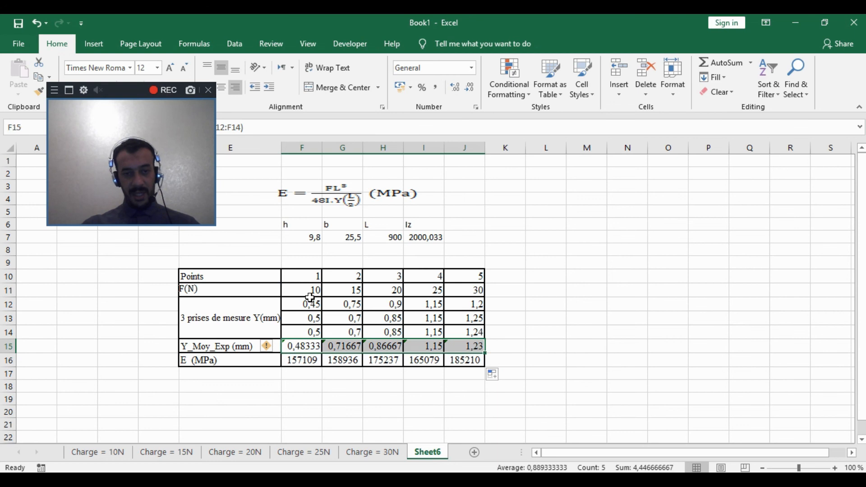
{"action": "left_click_drag", "start_coordinate": [309, 289], "coordinate": [487, 297]}
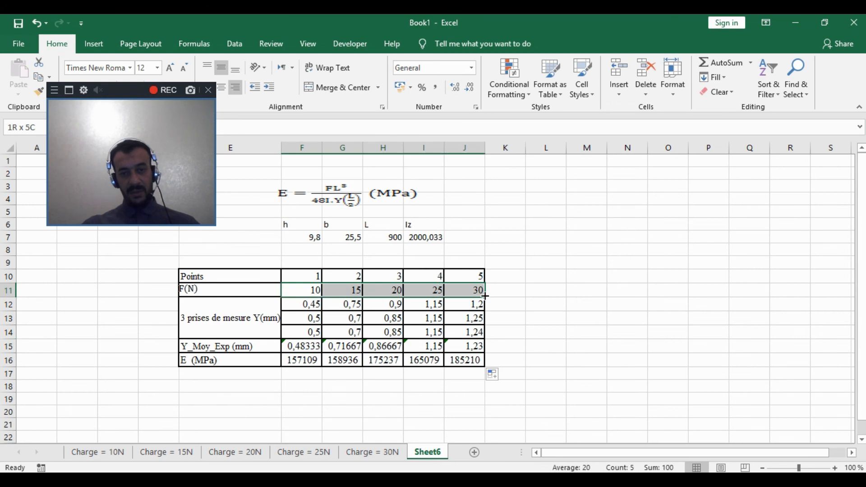
{"action": "left_click", "coordinate": [403, 400]}
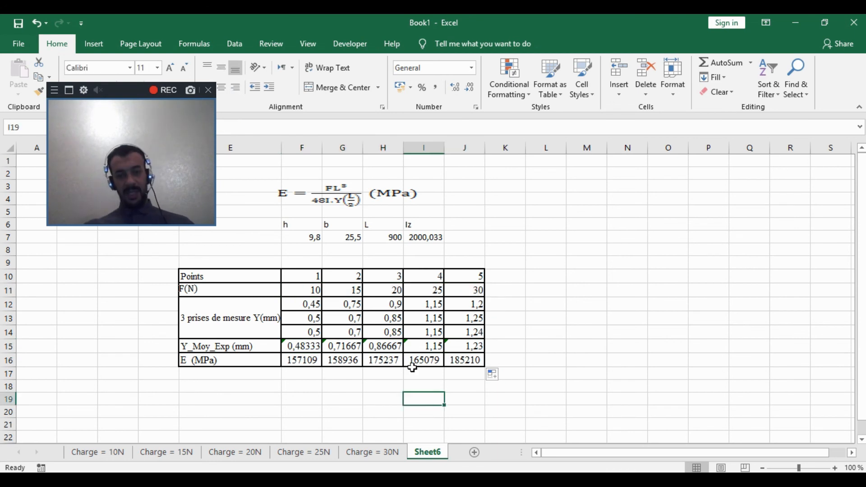
Step: Enter the label Moyenne in cell K15, beside the averaged deflections row
{"action": "left_click", "coordinate": [512, 350]}
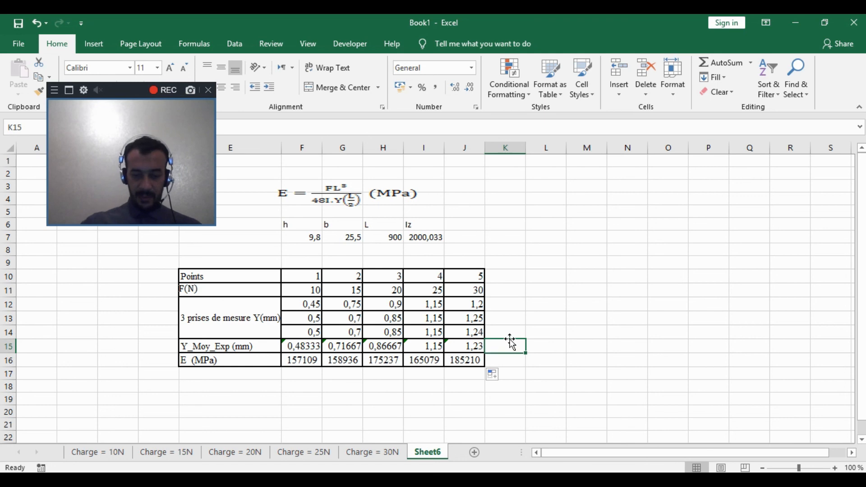
{"action": "type", "text": "Moyenne"}
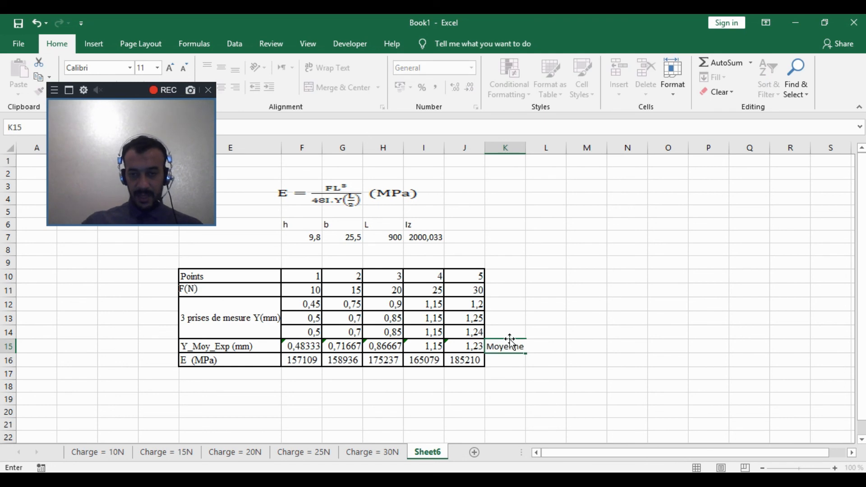
{"action": "left_click", "coordinate": [500, 361]}
Step: Apply outline and inside borders to cells K15:K16
{"action": "left_click", "coordinate": [507, 345]}
{"action": "left_click", "coordinate": [507, 358]}
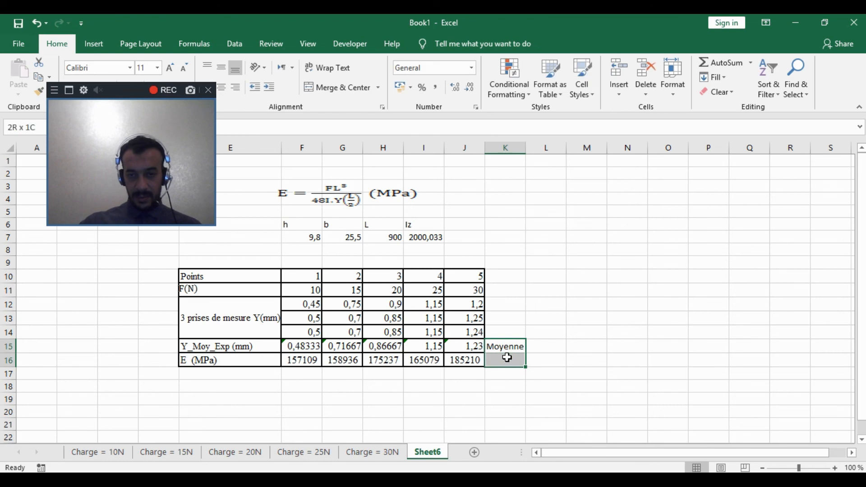
{"action": "right_click", "coordinate": [507, 358]}
{"action": "left_click", "coordinate": [548, 304]}
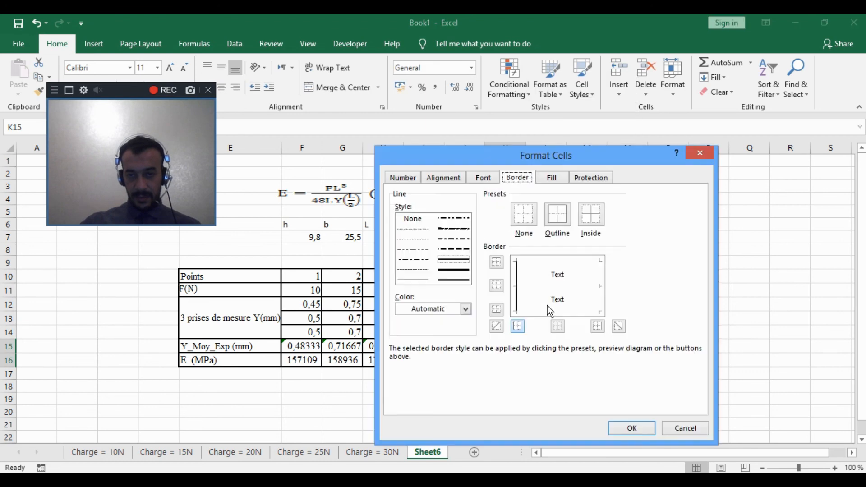
{"action": "left_click", "coordinate": [557, 221]}
{"action": "left_click", "coordinate": [592, 226]}
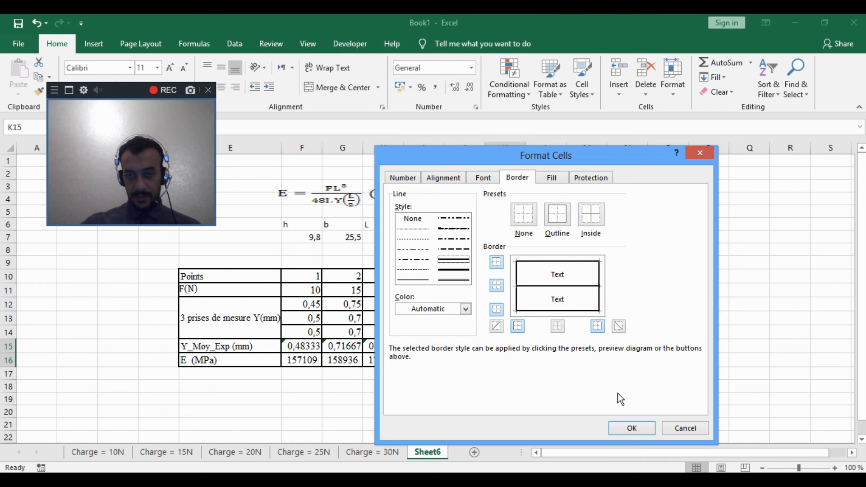
{"action": "left_click", "coordinate": [631, 428]}
{"action": "left_click", "coordinate": [464, 411]}
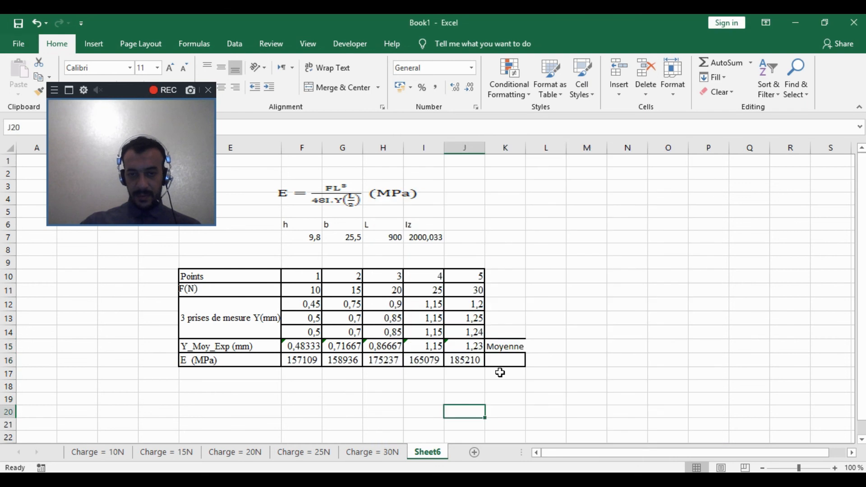
Step: Check the border settings of the Moyenne cell K15
{"action": "left_click", "coordinate": [512, 348]}
{"action": "right_click", "coordinate": [518, 347]}
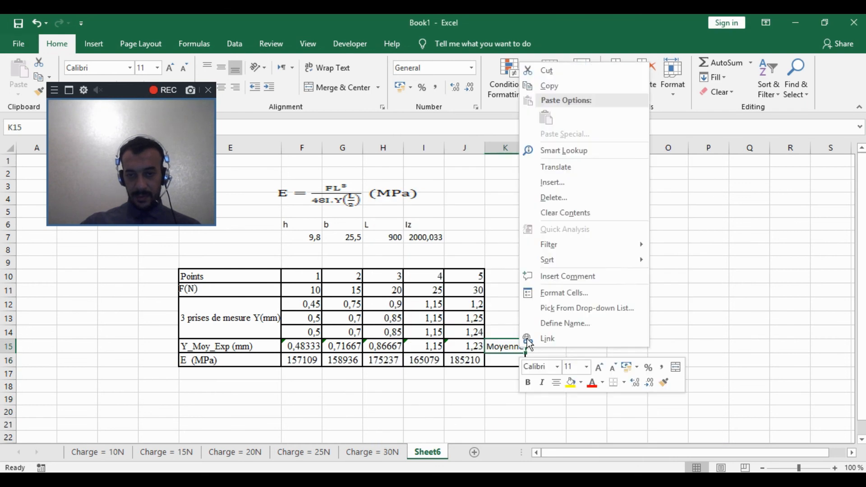
{"action": "left_click", "coordinate": [548, 291]}
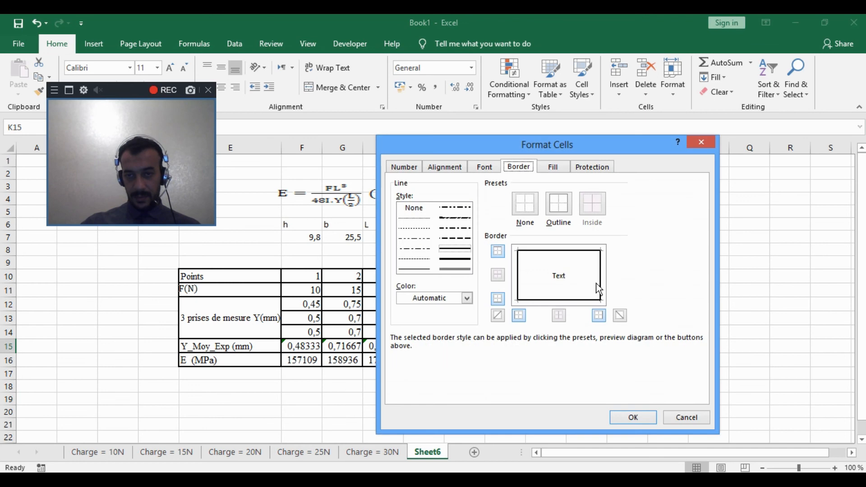
{"action": "left_click", "coordinate": [630, 415]}
{"action": "left_click", "coordinate": [586, 411]}
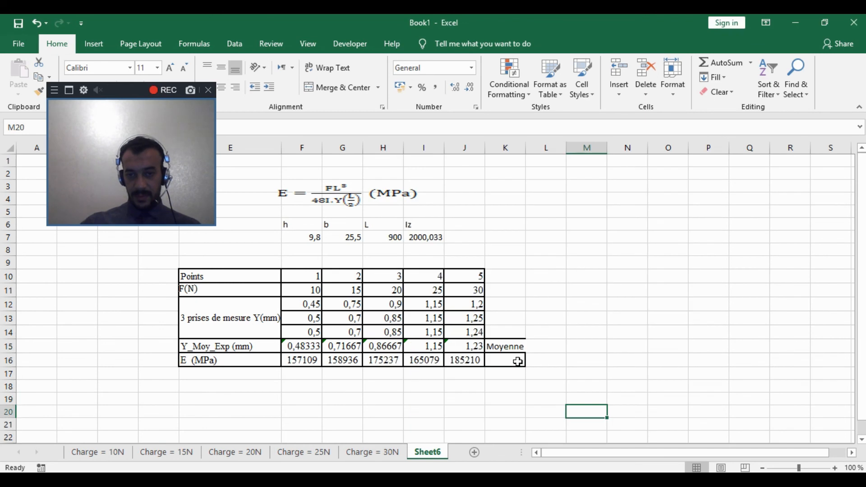
Step: Autofit the width of column K to the Moyenne label
{"action": "left_click", "coordinate": [516, 361]}
{"action": "double_click", "coordinate": [525, 147]}
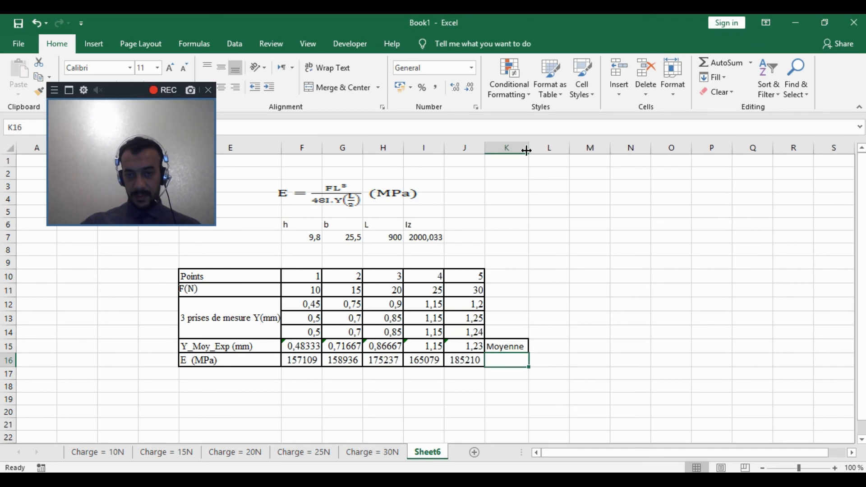
Step: Calculate the average of the E values F16:J16 in cell K16, under the Moyenne label
{"action": "left_click", "coordinate": [750, 62]}
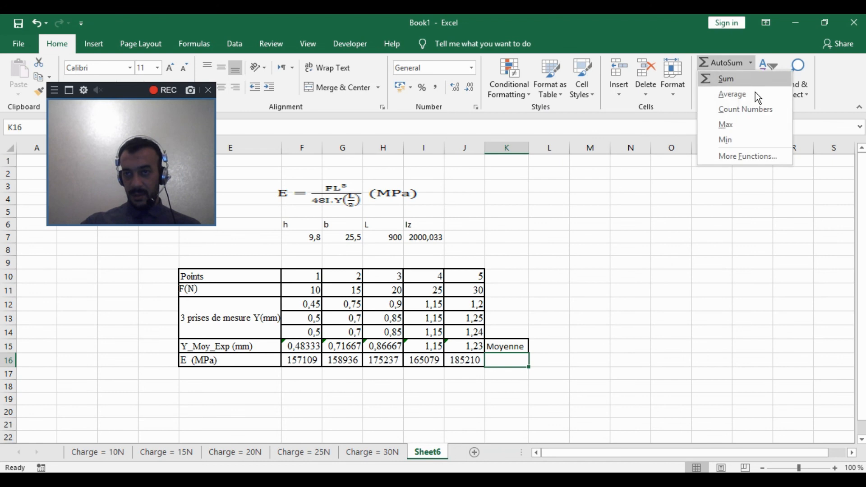
{"action": "left_click", "coordinate": [735, 94]}
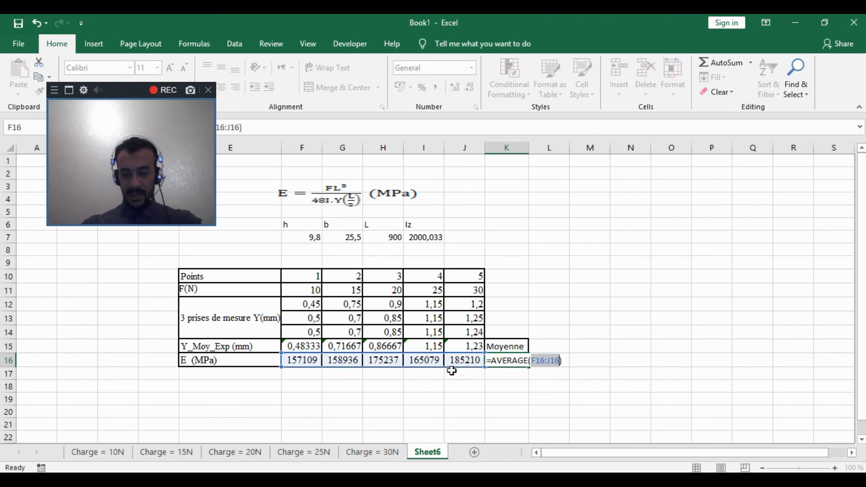
{"action": "key", "text": "Return"}
{"action": "left_click_drag", "start_coordinate": [513, 360], "coordinate": [523, 348]}
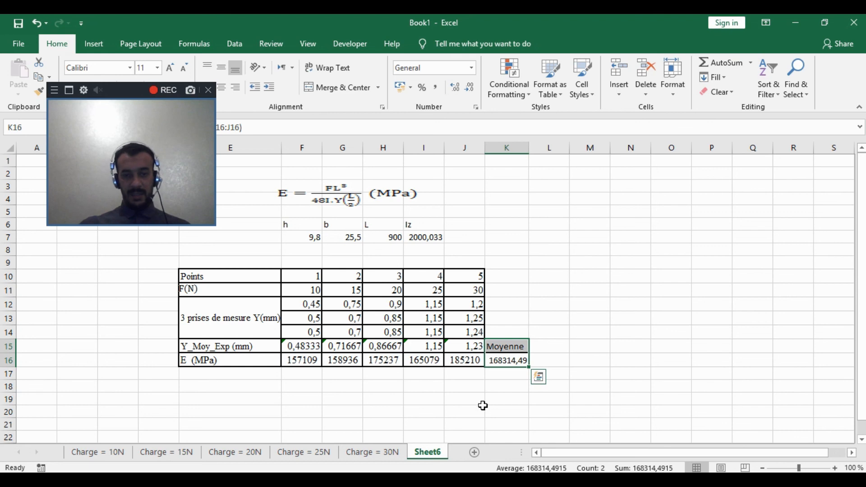
{"action": "left_click", "coordinate": [469, 390]}
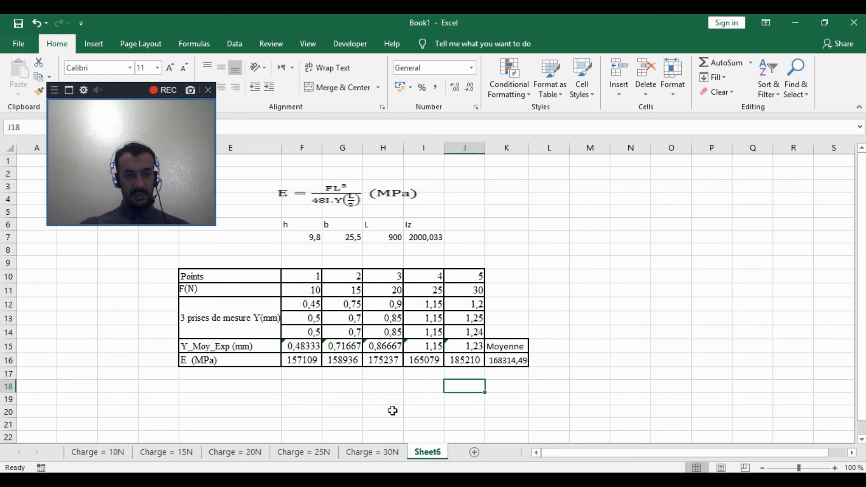
Step: Delete the floating F(N) label over cell E11 and enter F(N) directly in that cell
{"action": "left_click", "coordinate": [189, 291]}
{"action": "key", "text": "Delete"}
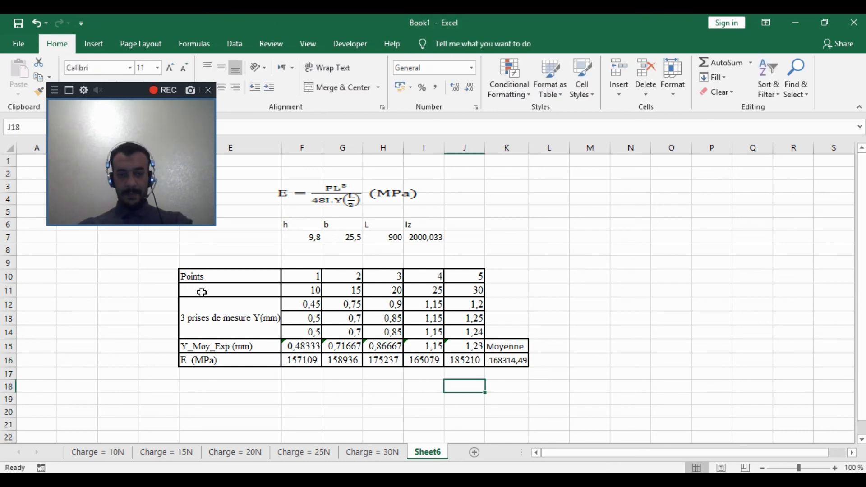
{"action": "left_click", "coordinate": [207, 292]}
{"action": "type", "text": "F"}
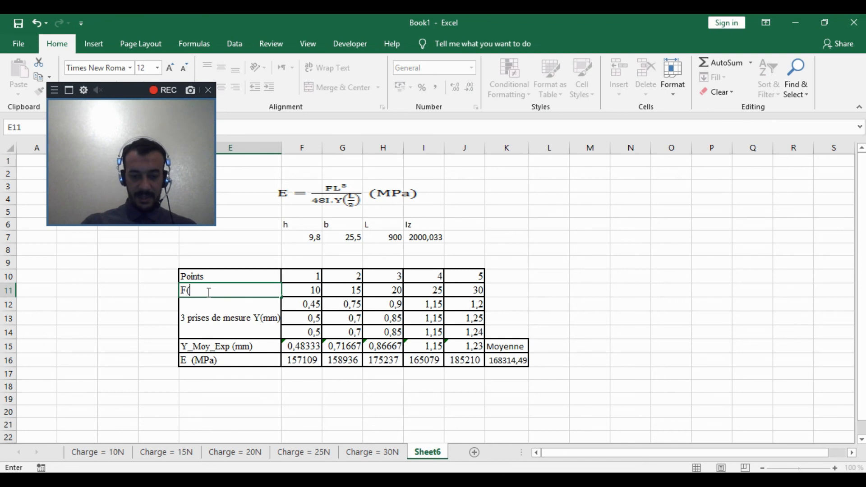
{"action": "type", "text": "(N)"}
{"action": "left_click", "coordinate": [597, 291]}
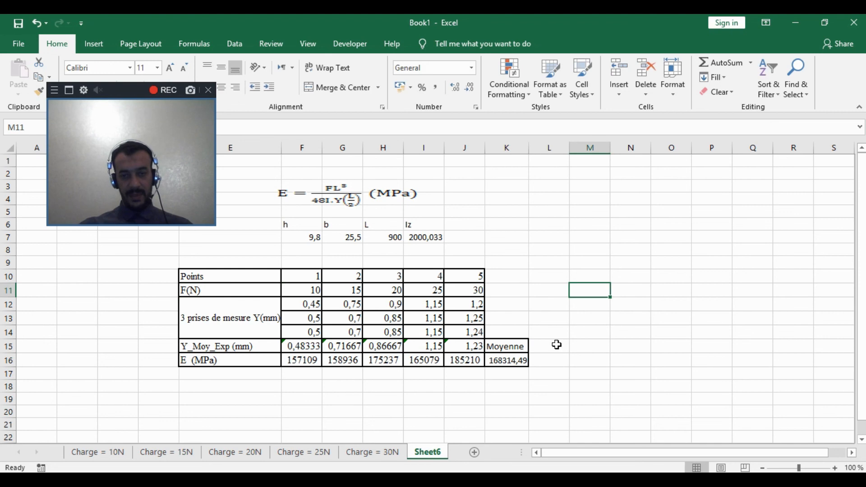
Step: Enter the label E(Mpa) in cell H5 of the Charge = 10N sheet
{"action": "left_click", "coordinate": [509, 359]}
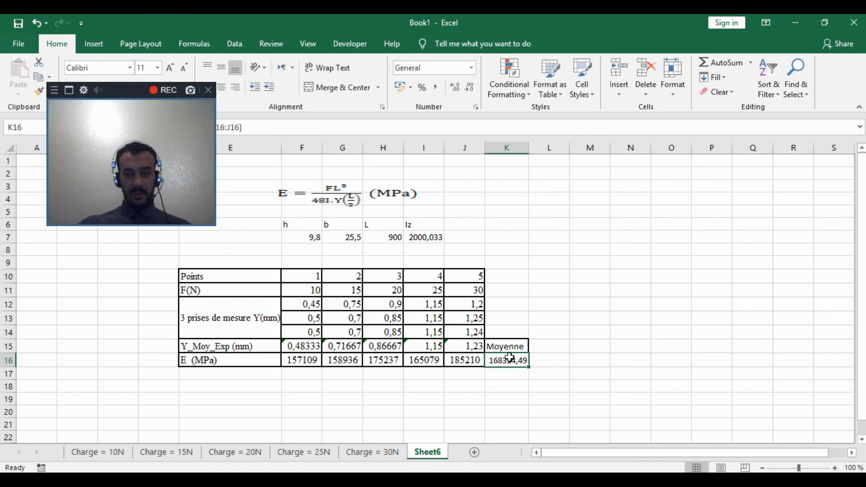
{"action": "key", "text": "ctrl+c"}
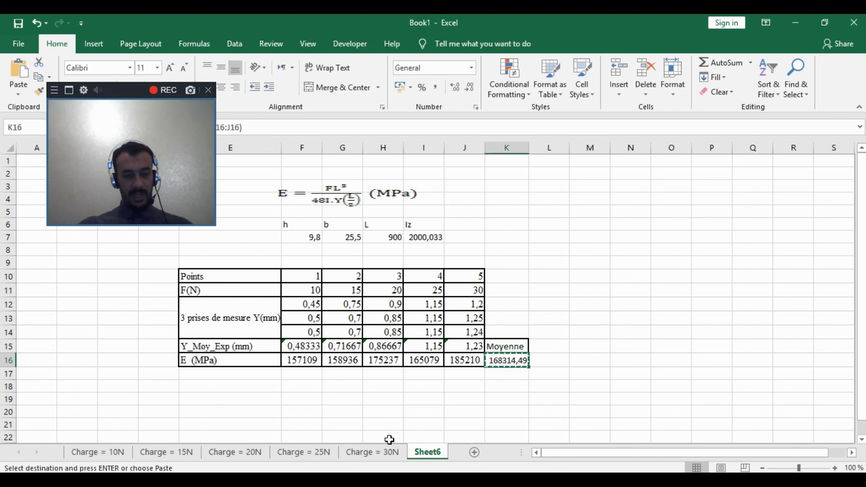
{"action": "left_click", "coordinate": [118, 454]}
{"action": "left_click", "coordinate": [476, 174]}
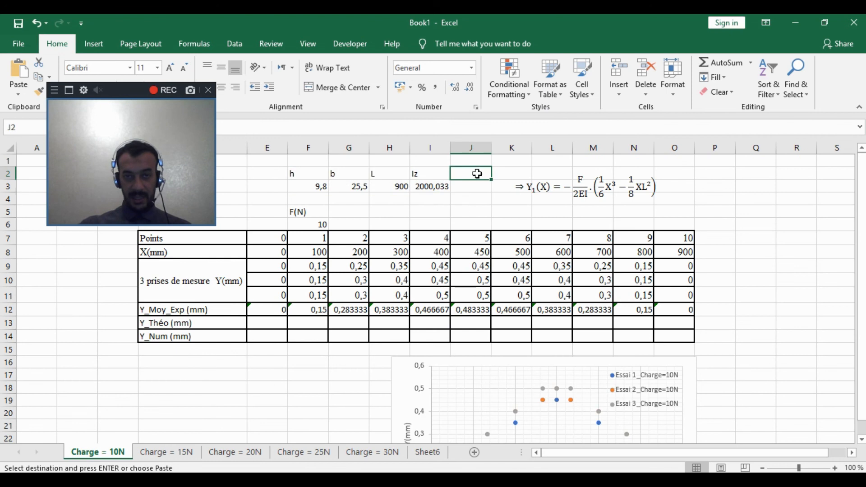
{"action": "left_click", "coordinate": [370, 210]}
{"action": "type", "text": "E(Mpa"}
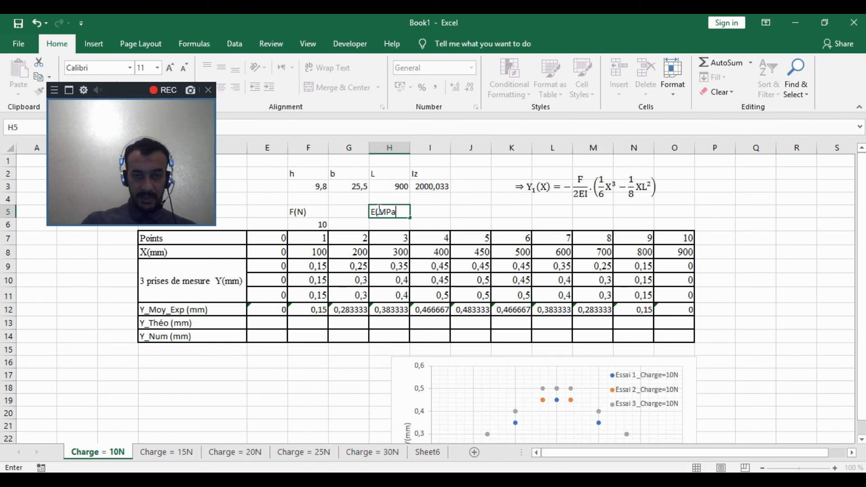
{"action": "key", "text": "Return"}
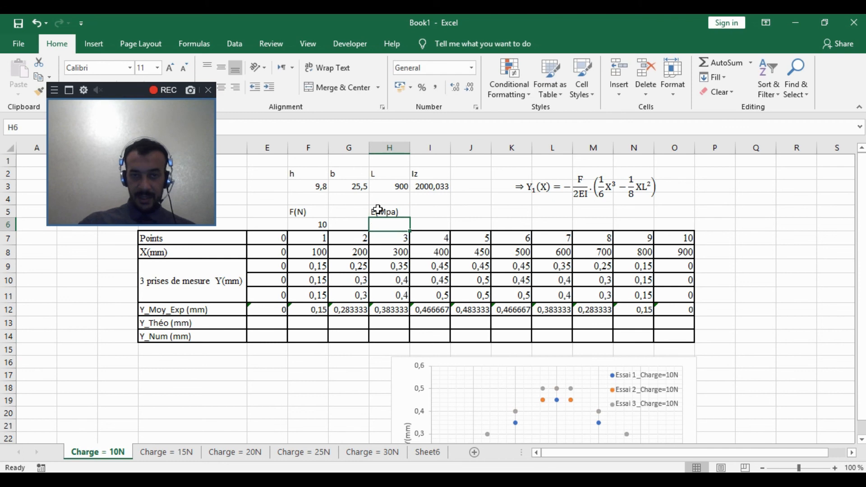
{"action": "right_click", "coordinate": [402, 225]}
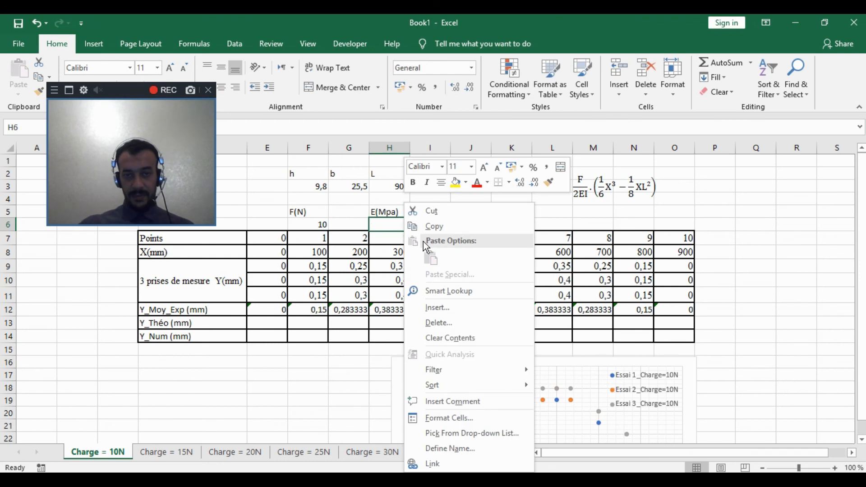
{"action": "key", "text": "Escape"}
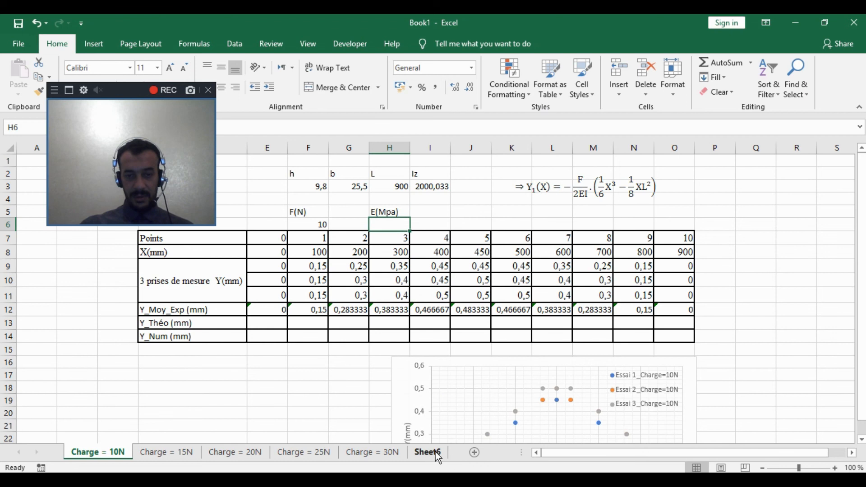
Step: Copy the average modulus from K16 of Sheet6 and paste it as a value into H6 of the Charge = 10N sheet
{"action": "left_click", "coordinate": [434, 451]}
{"action": "right_click", "coordinate": [506, 362]}
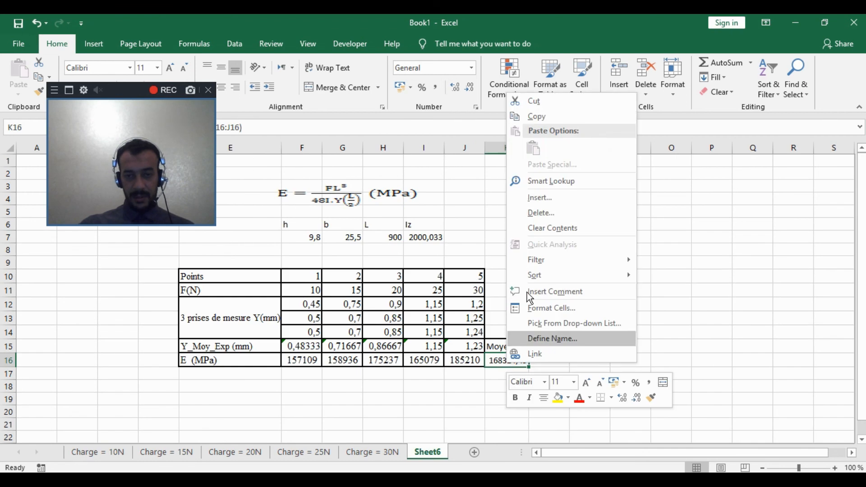
{"action": "left_click", "coordinate": [555, 116]}
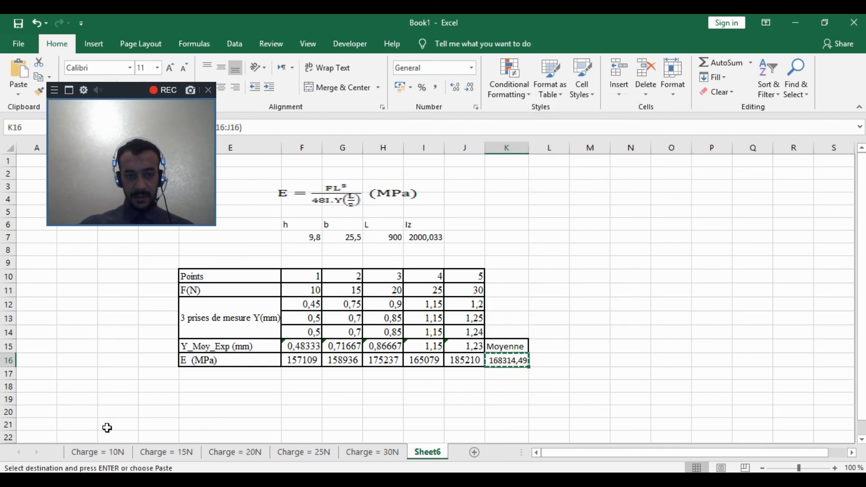
{"action": "left_click", "coordinate": [99, 452]}
{"action": "right_click", "coordinate": [403, 227]}
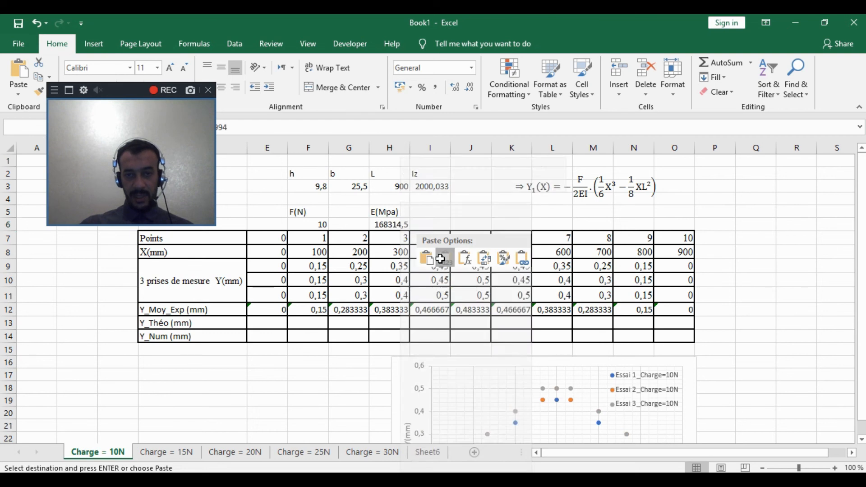
{"action": "left_click", "coordinate": [444, 261]}
{"action": "left_click", "coordinate": [430, 211]}
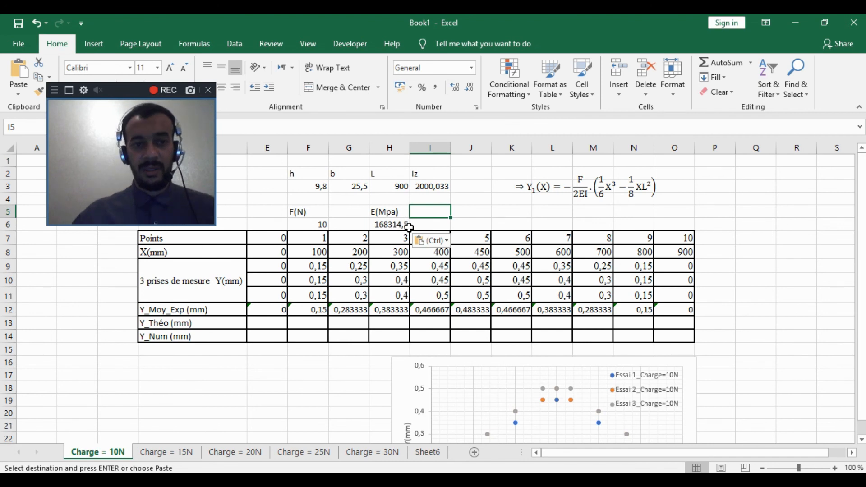
Step: Copy the E(Mpa) label and value in H5:H6 to the same cells of the Charge = 15N and Charge = 20N sheets
{"action": "left_click_drag", "start_coordinate": [387, 215], "coordinate": [391, 224]}
{"action": "key", "text": "ctrl+c"}
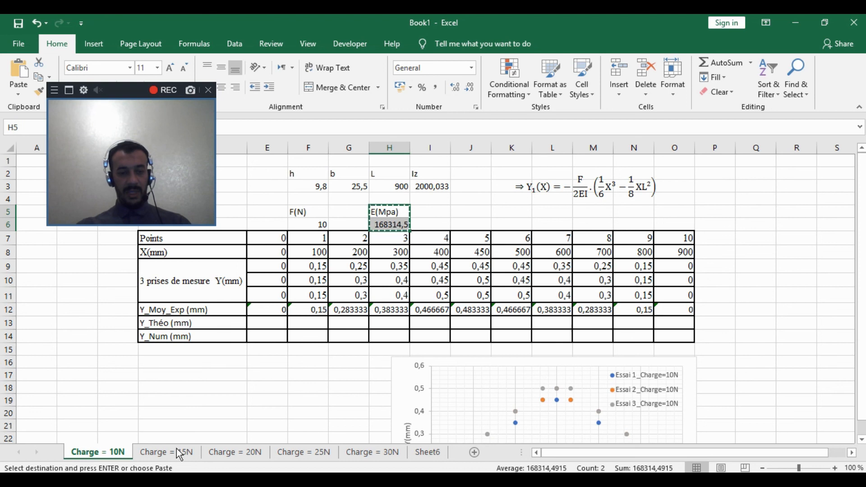
{"action": "left_click", "coordinate": [168, 452]}
{"action": "left_click", "coordinate": [390, 212]}
{"action": "key", "text": "ctrl+v"}
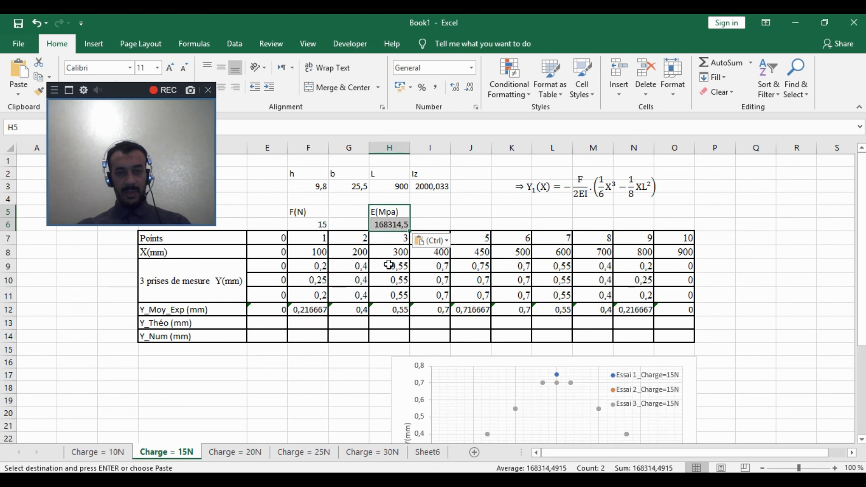
{"action": "left_click", "coordinate": [233, 452]}
{"action": "left_click", "coordinate": [393, 213]}
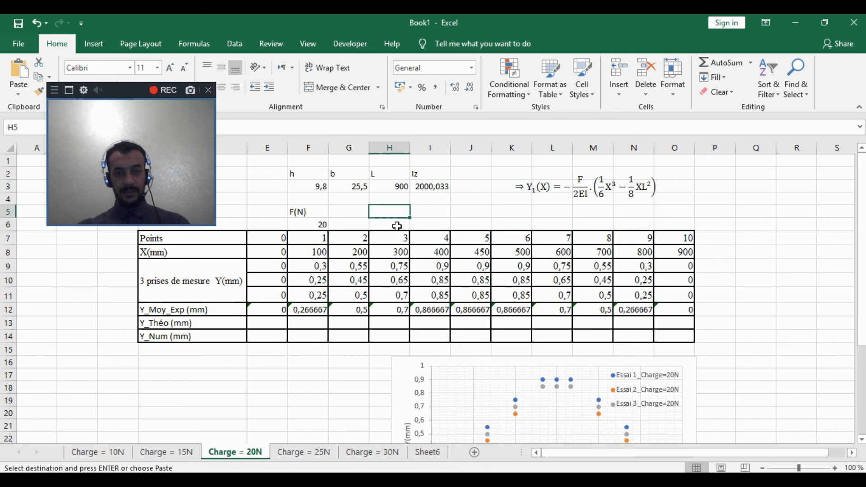
{"action": "key", "text": "ctrl+v"}
Step: Paste the copied E(Mpa) label and value at H5 in the Charge = 25N and Charge = 30N sheets
{"action": "left_click", "coordinate": [297, 452]}
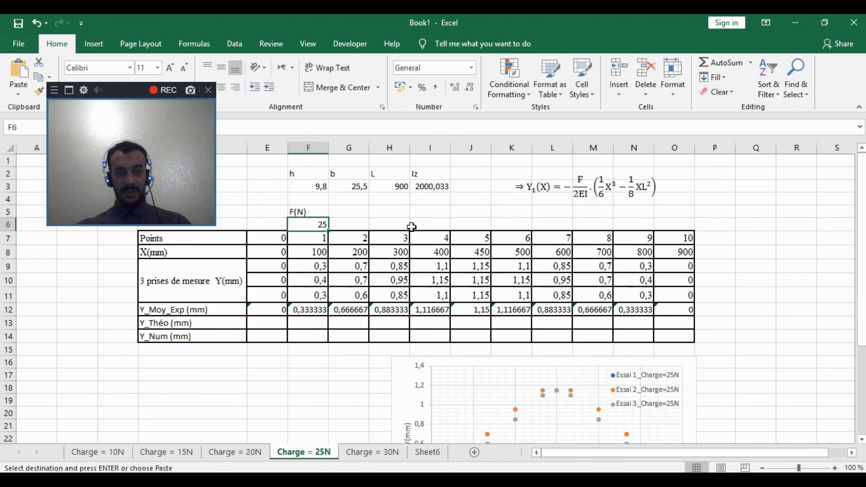
{"action": "left_click", "coordinate": [392, 212]}
{"action": "key", "text": "ctrl+v"}
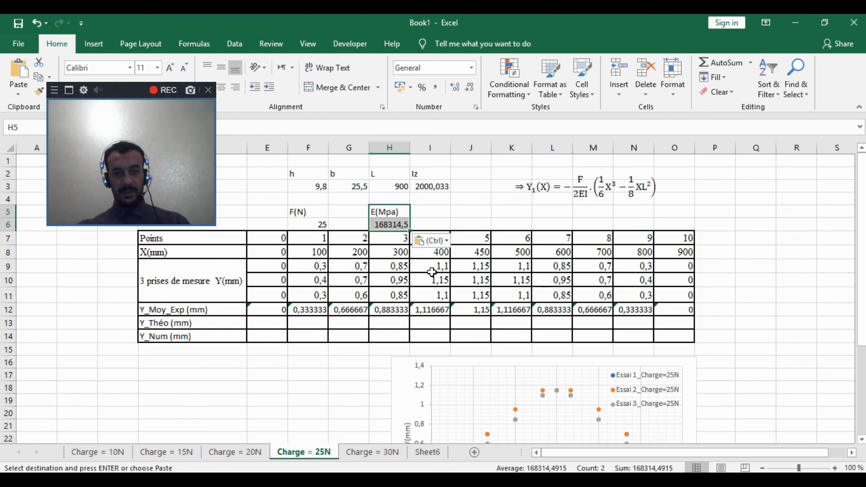
{"action": "left_click", "coordinate": [371, 452]}
{"action": "left_click", "coordinate": [392, 213]}
{"action": "key", "text": "ctrl+v"}
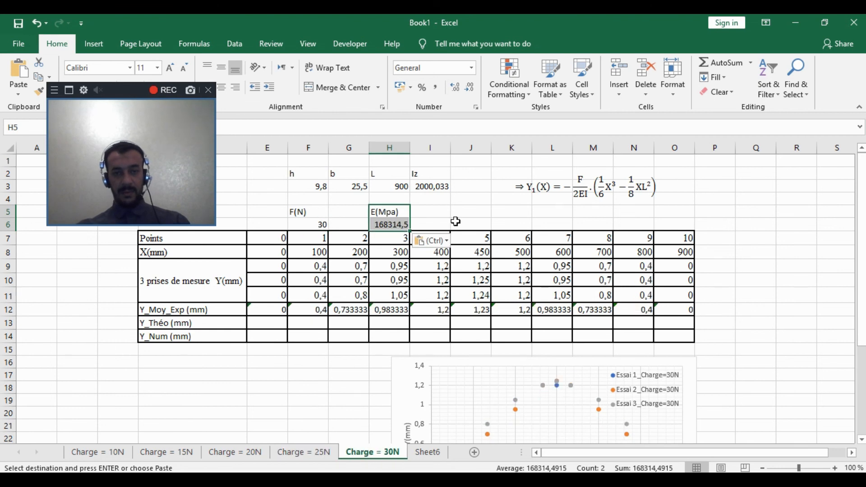
{"action": "left_click", "coordinate": [452, 216]}
Step: Start the Y_Théo formula in E13 of the Charge = 10N sheet with the load factor =-(F6/(2*H6*I3))*
{"action": "left_click", "coordinate": [97, 452]}
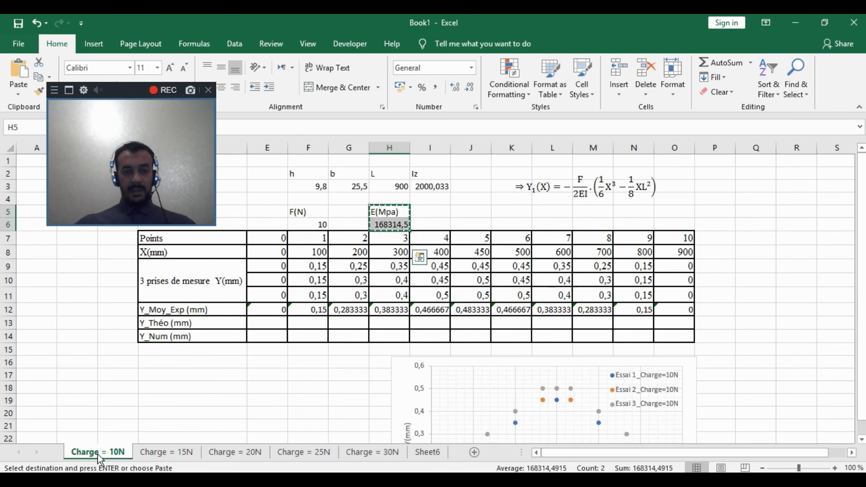
{"action": "left_click", "coordinate": [269, 322]}
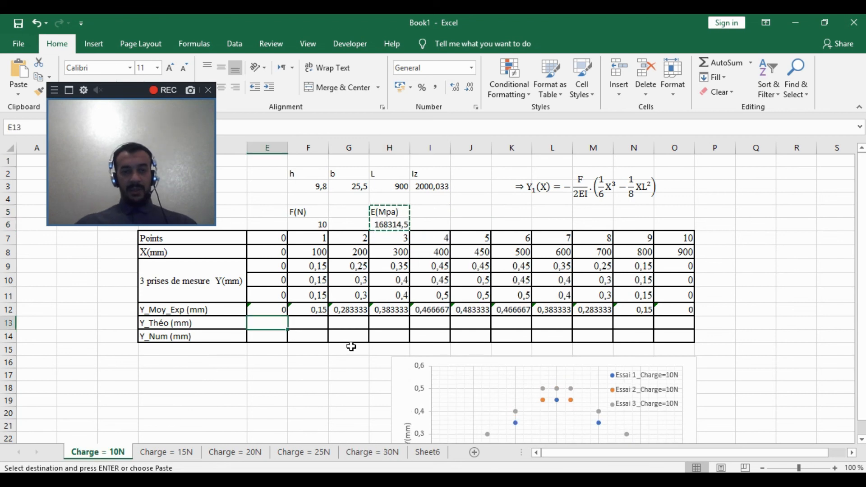
{"action": "type", "text": "="}
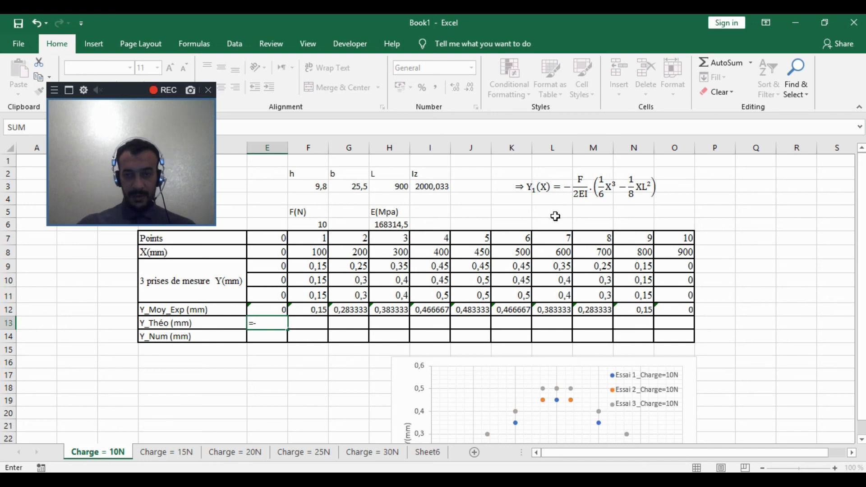
{"action": "type", "text": "-"}
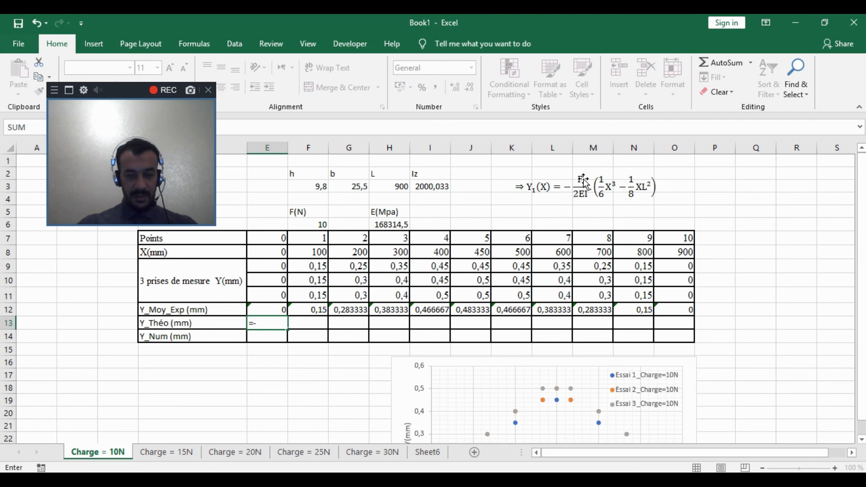
{"action": "type", "text": "("}
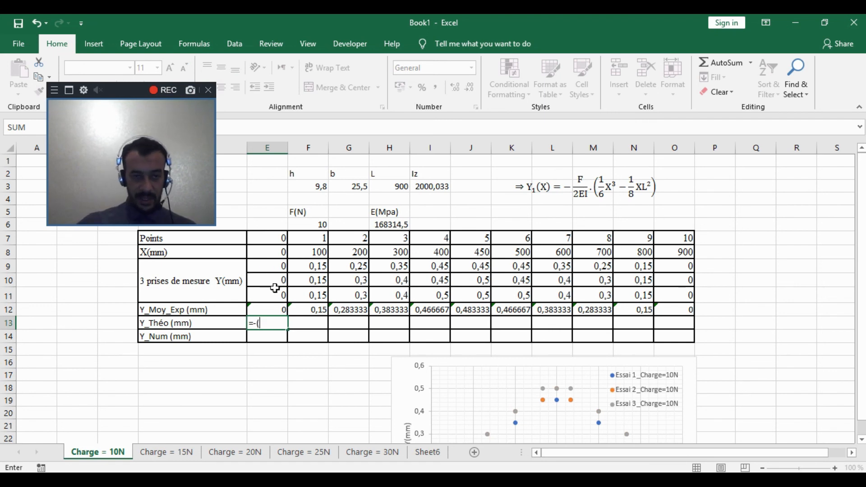
{"action": "left_click", "coordinate": [316, 225]}
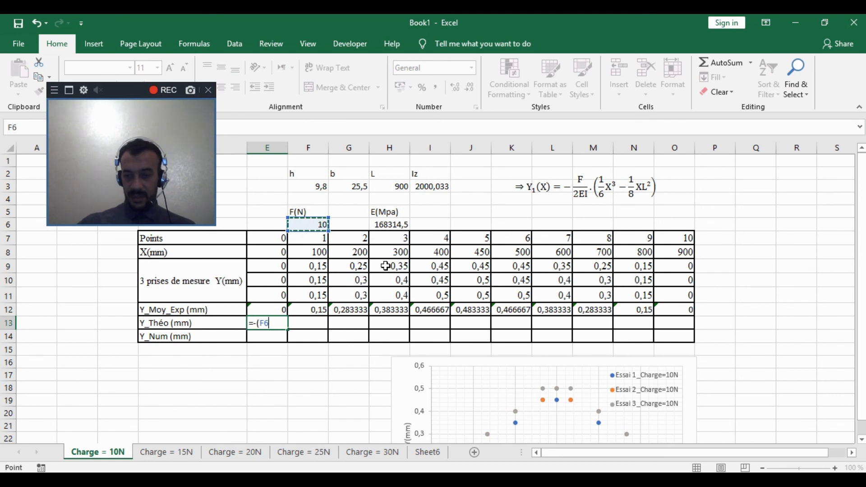
{"action": "type", "text": "/(2*"}
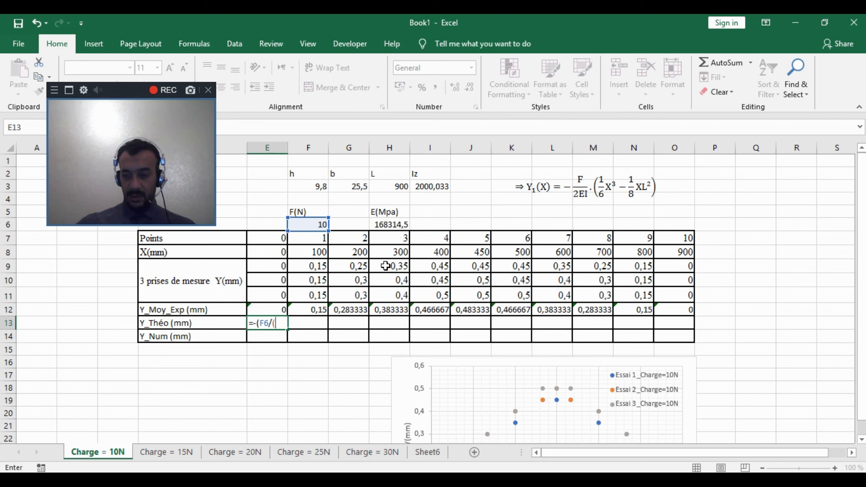
{"action": "left_click", "coordinate": [396, 224]}
{"action": "type", "text": "*"}
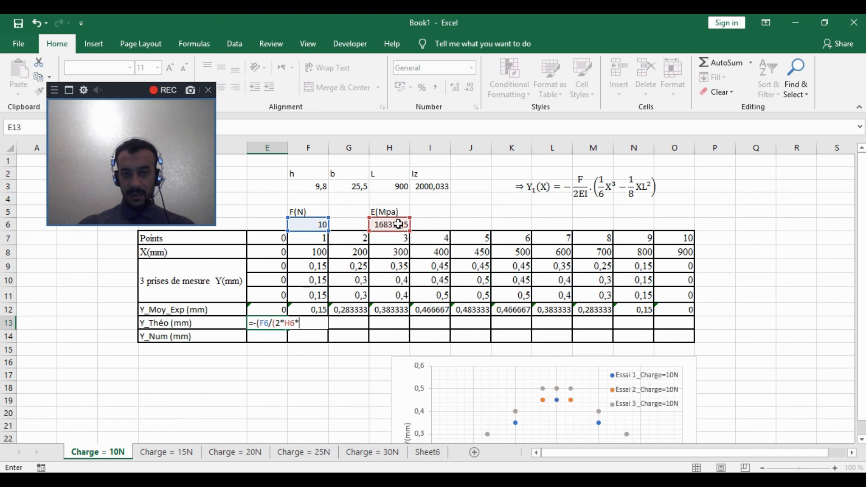
{"action": "left_click", "coordinate": [443, 187]}
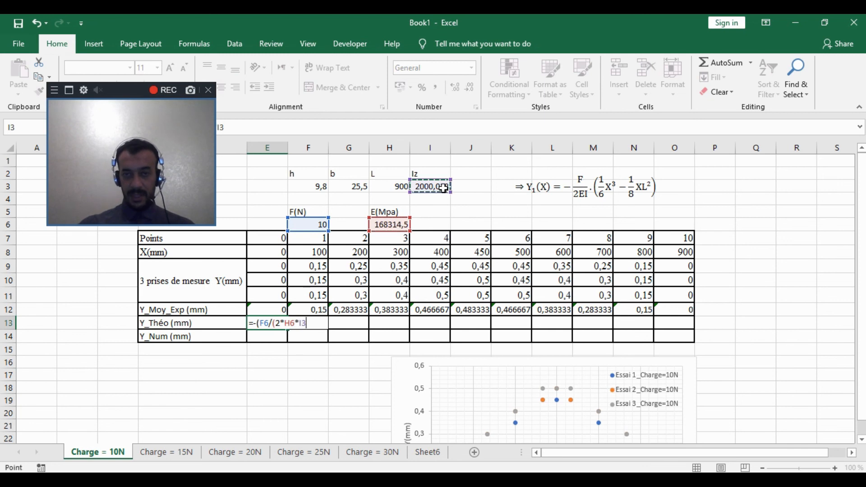
{"action": "type", "text": "))*"}
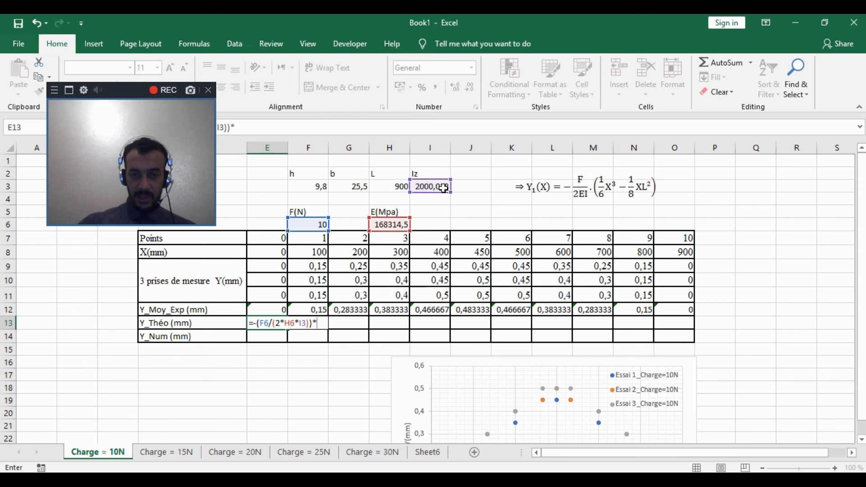
Step: Enclose the negative load factor in E13 in its own parentheses, giving (-(F6/(2*H6*I3)))
{"action": "left_click", "coordinate": [253, 323]}
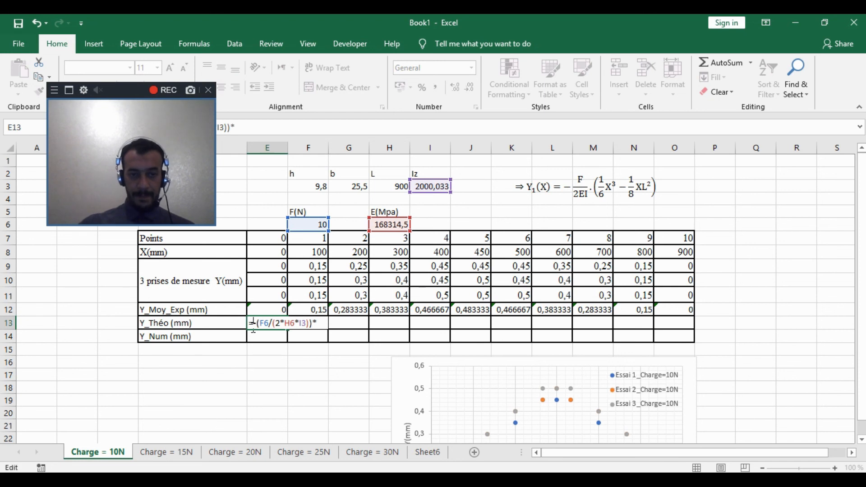
{"action": "type", "text": "("}
{"action": "left_click", "coordinate": [316, 322]}
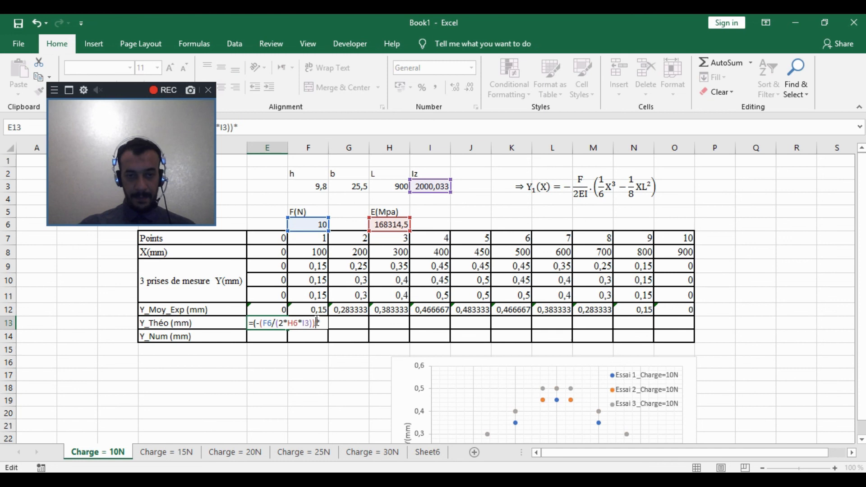
{"action": "type", "text": ")"}
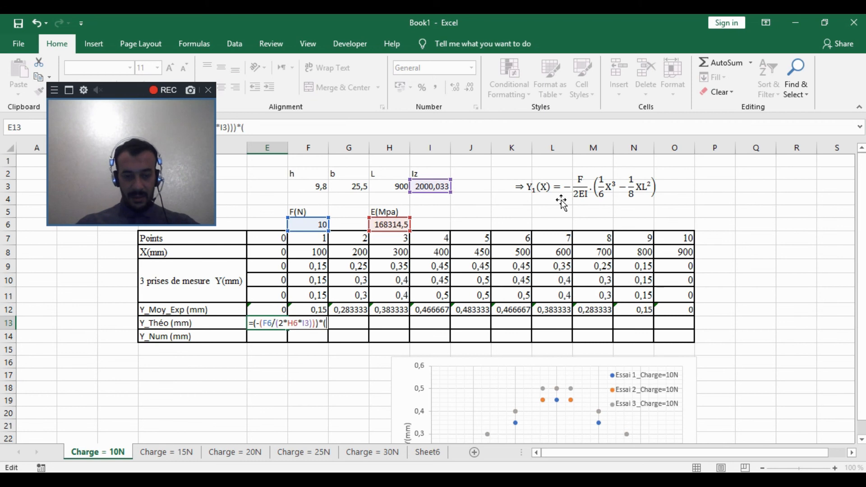
Step: Extend the E13 formula with an opening parenthesis and the cubic term ((1/6)*(E8^3))
{"action": "type", "text": "((1/6"}
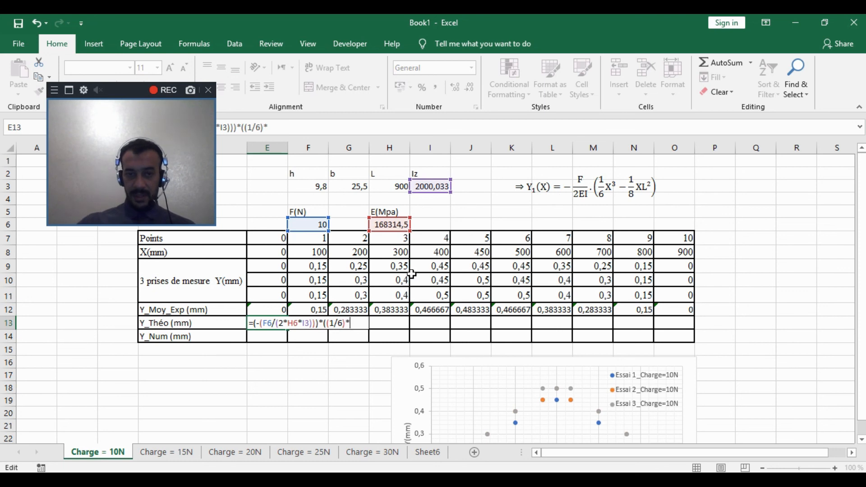
{"action": "type", "text": ")*"}
{"action": "left_click", "coordinate": [280, 252]}
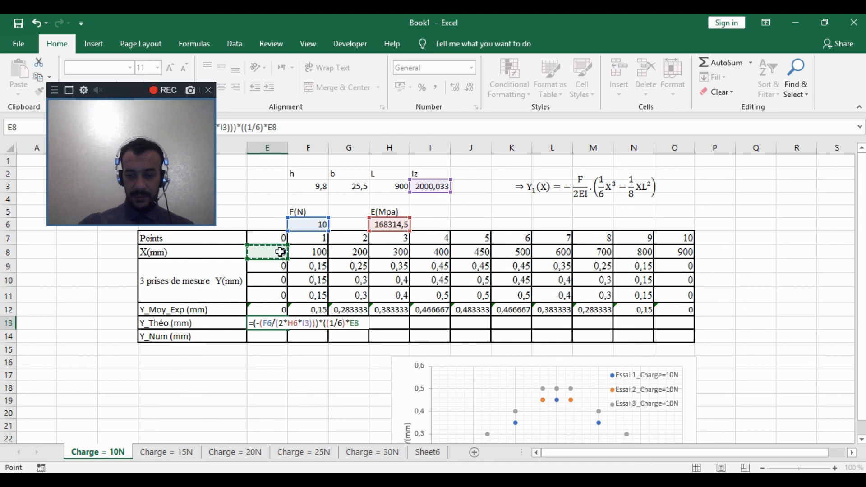
{"action": "type", "text": "^3"}
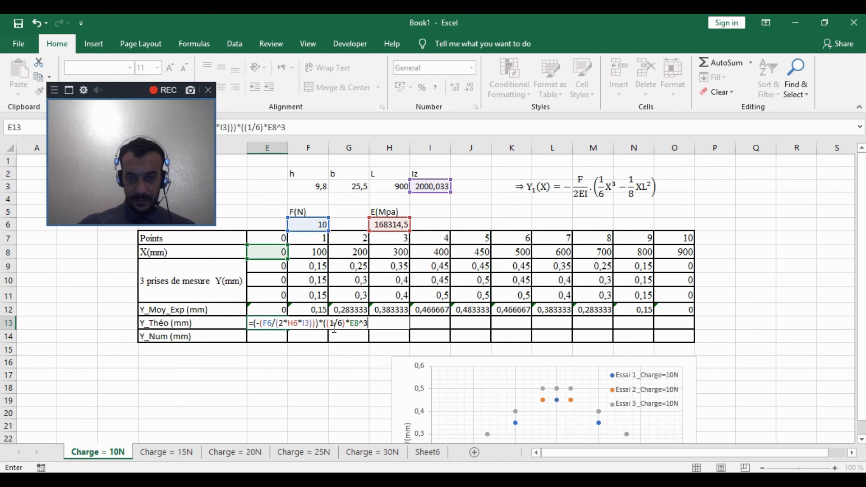
{"action": "left_click", "coordinate": [347, 324]}
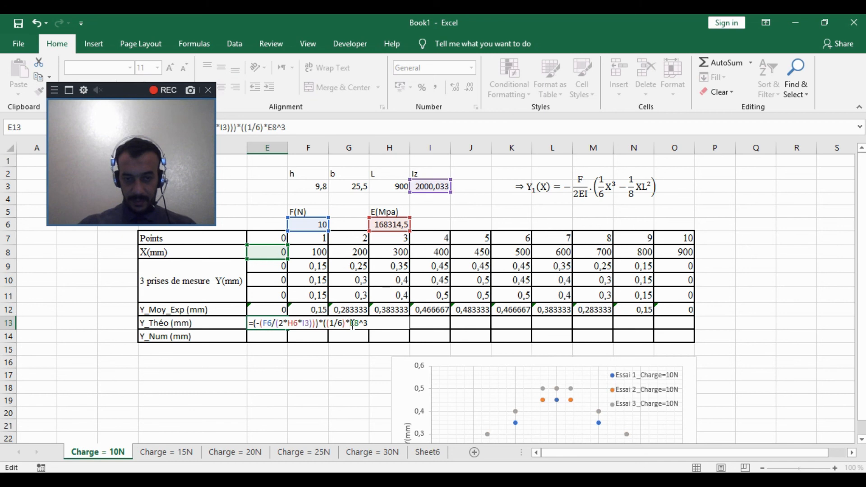
{"action": "type", "text": "(E8^3"}
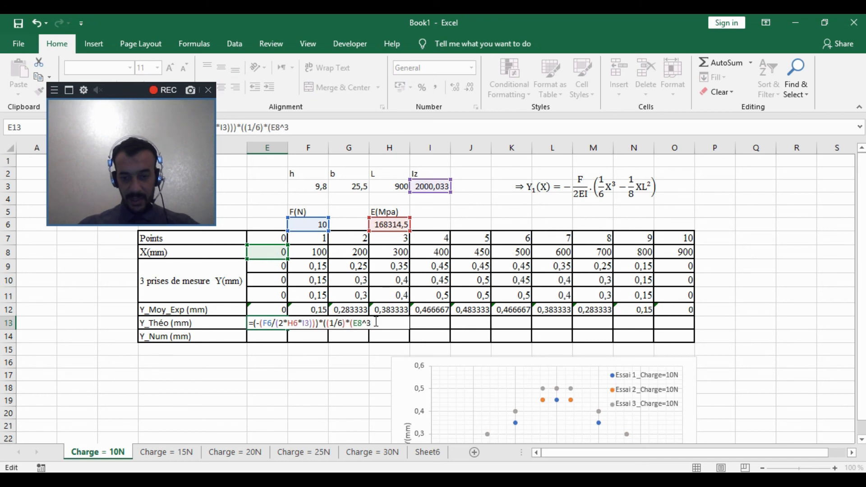
{"action": "type", "text": "))"}
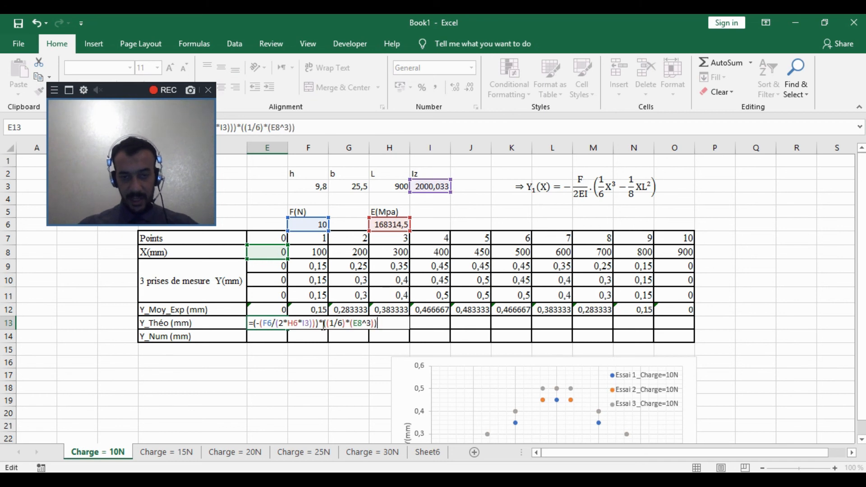
{"action": "left_click", "coordinate": [326, 323]}
{"action": "type", "text": "(E8^3))"}
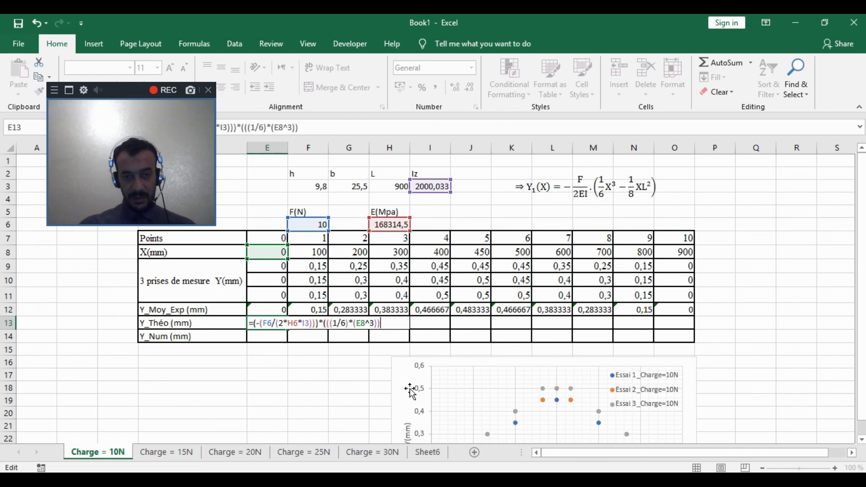
Step: Subtract the term ((1/8)*(E8*(H3^2))) in the E13 formula and close the outer parenthesis
{"action": "type", "text": "-"}
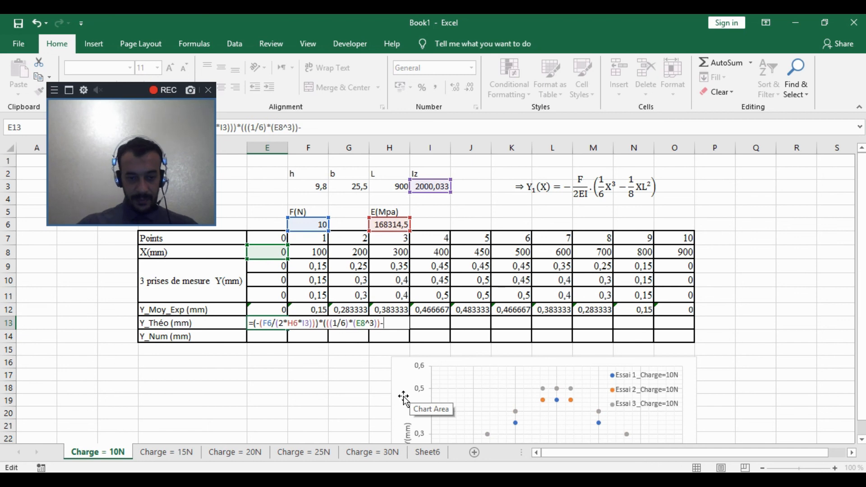
{"action": "type", "text": "(("}
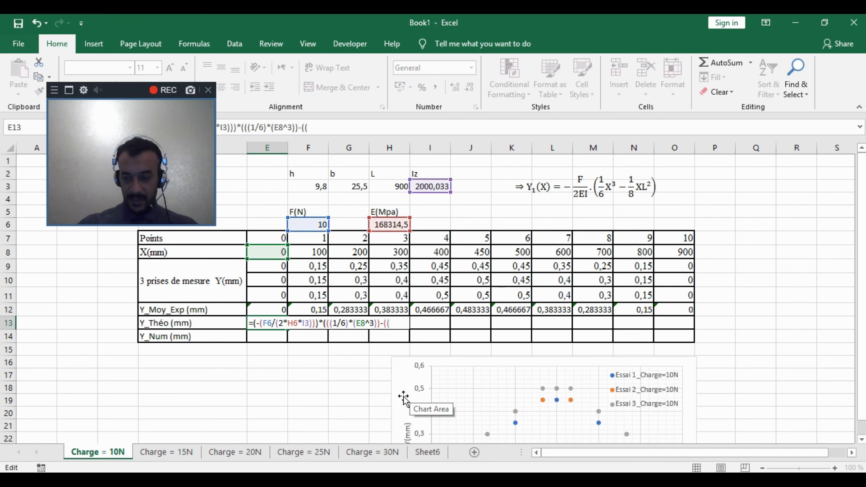
{"action": "type", "text": "(1/8"}
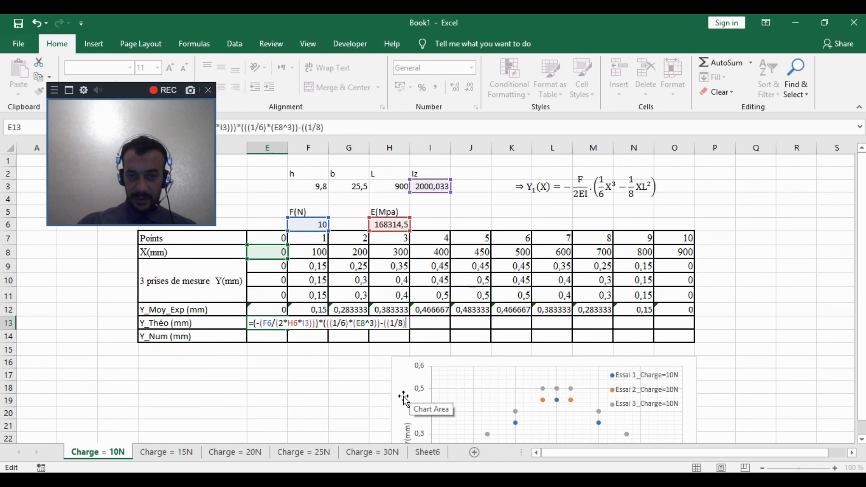
{"action": "type", "text": ")"}
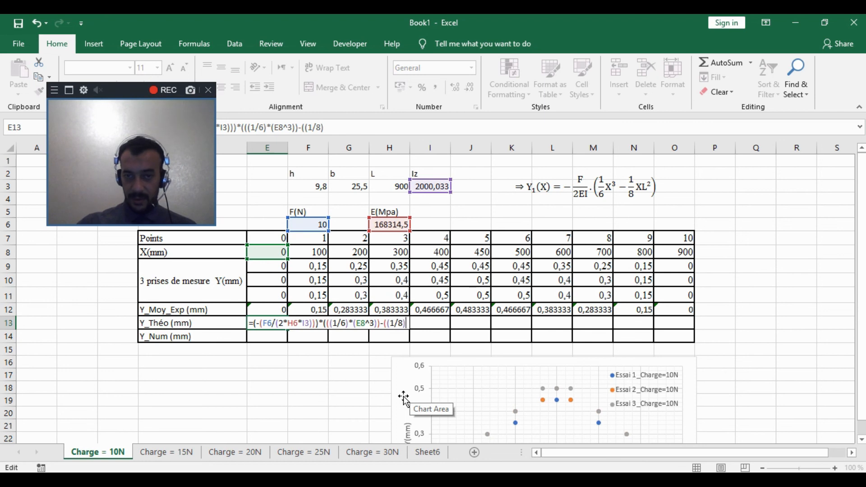
{"action": "type", "text": "*"}
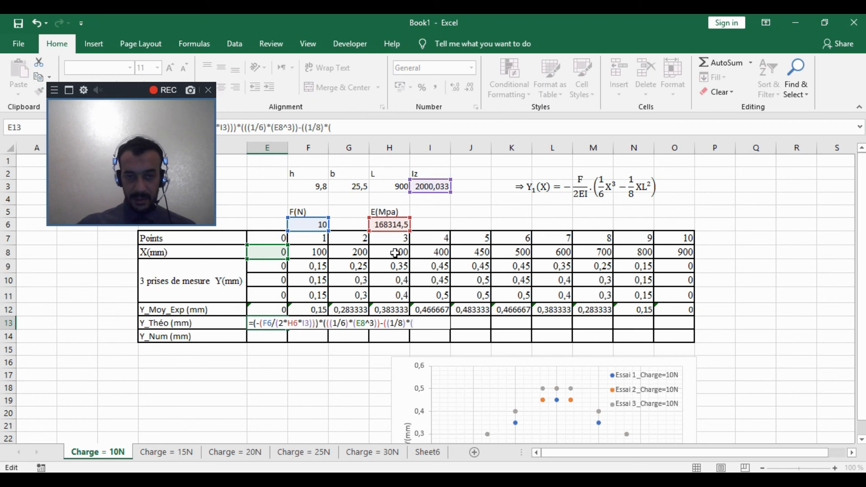
{"action": "left_click", "coordinate": [266, 251]}
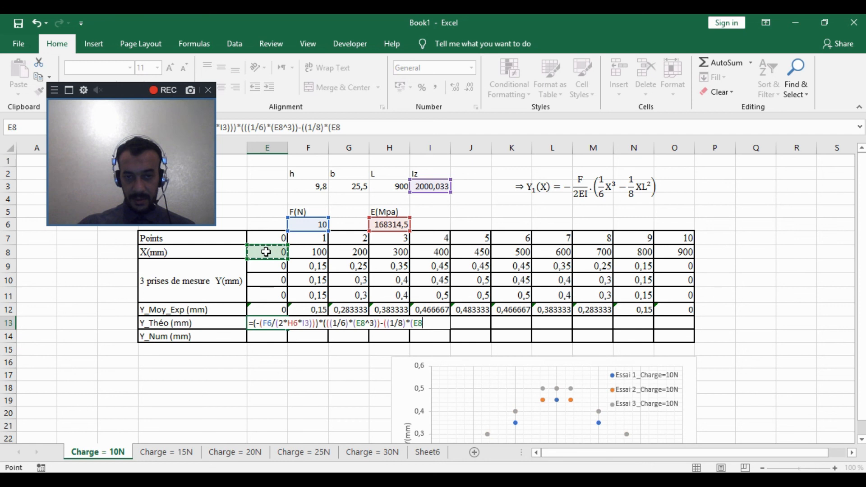
{"action": "type", "text": "*"}
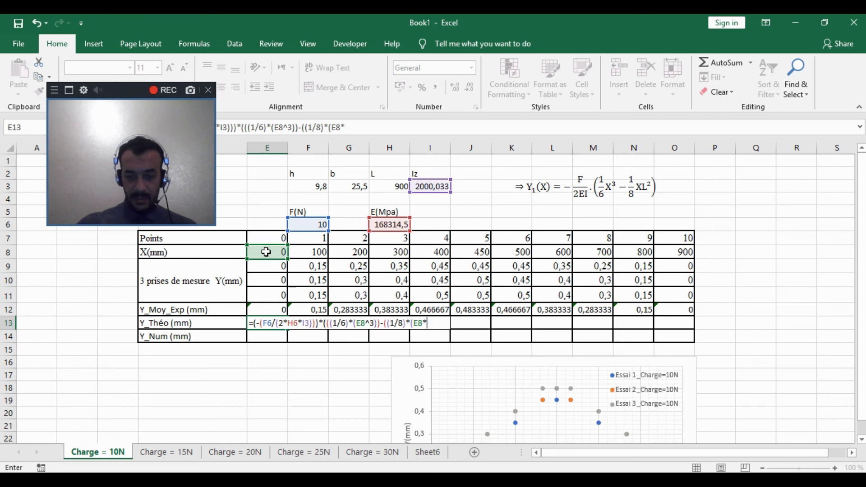
{"action": "left_click", "coordinate": [392, 191]}
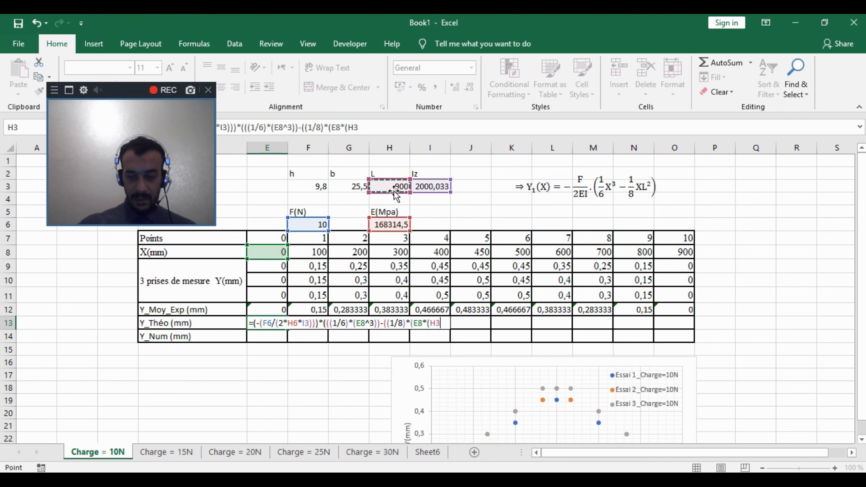
{"action": "type", "text": "^2"}
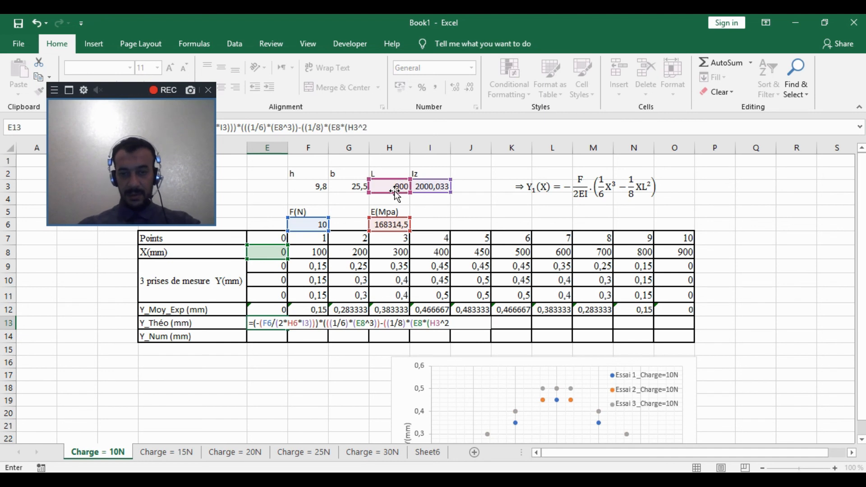
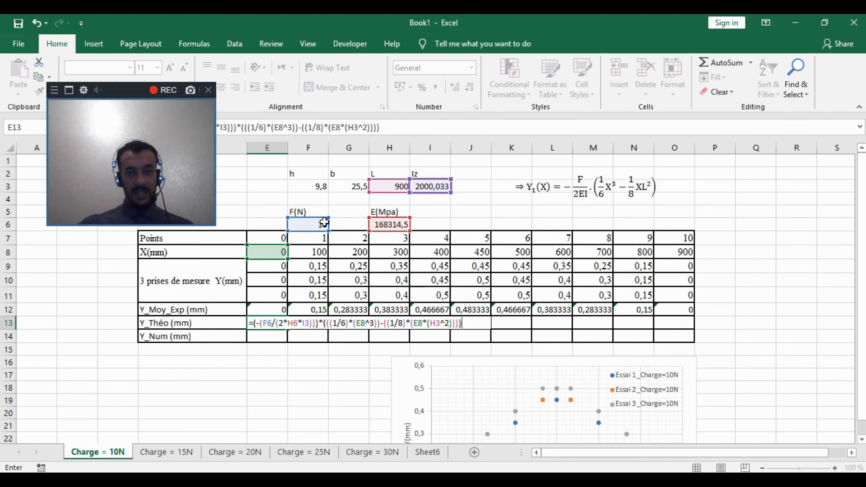
Step: Make the load-factor references in the E13 formula absolute as $F$6, $H$6 and $I$3
{"action": "left_click", "coordinate": [268, 325]}
{"action": "type", "text": "$"}
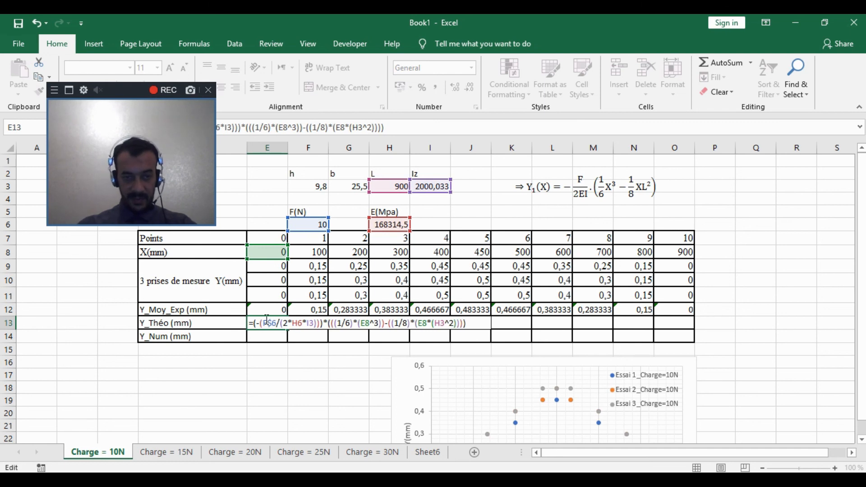
{"action": "left_click", "coordinate": [265, 322]}
{"action": "type", "text": "$"}
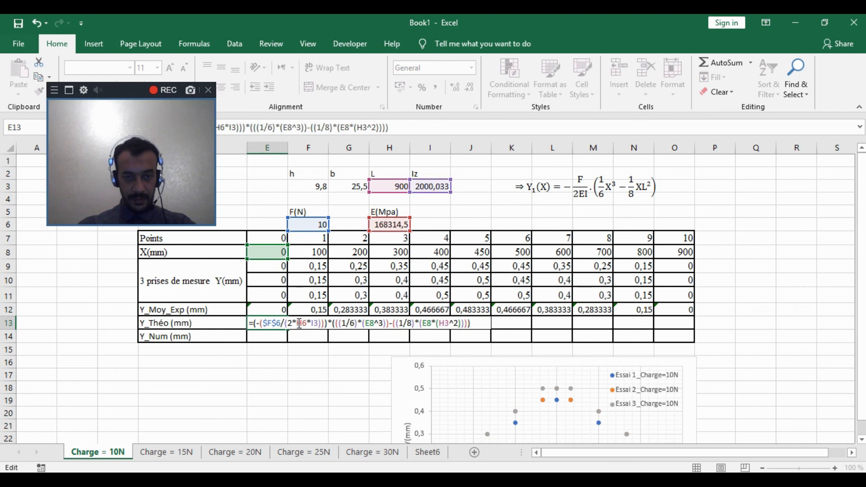
{"action": "left_click", "coordinate": [300, 323]}
{"action": "type", "text": "$"}
{"action": "left_click", "coordinate": [306, 323]}
{"action": "type", "text": "$H$"}
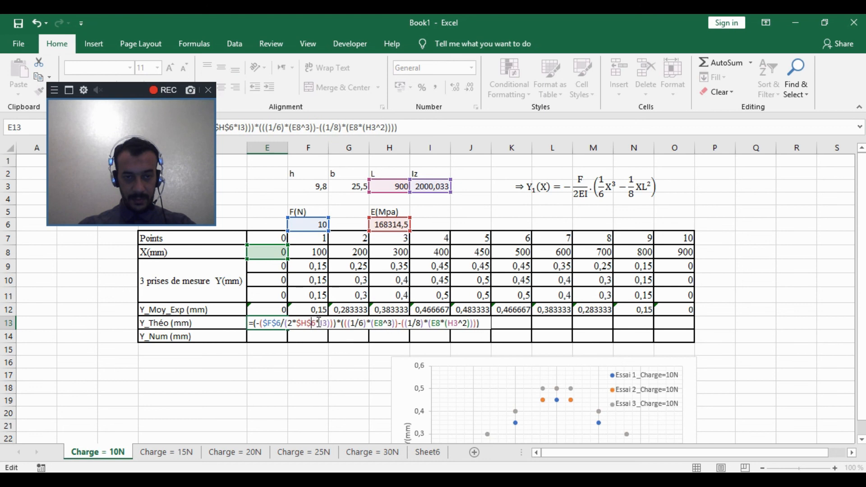
{"action": "left_click", "coordinate": [321, 323]}
{"action": "type", "text": "$"}
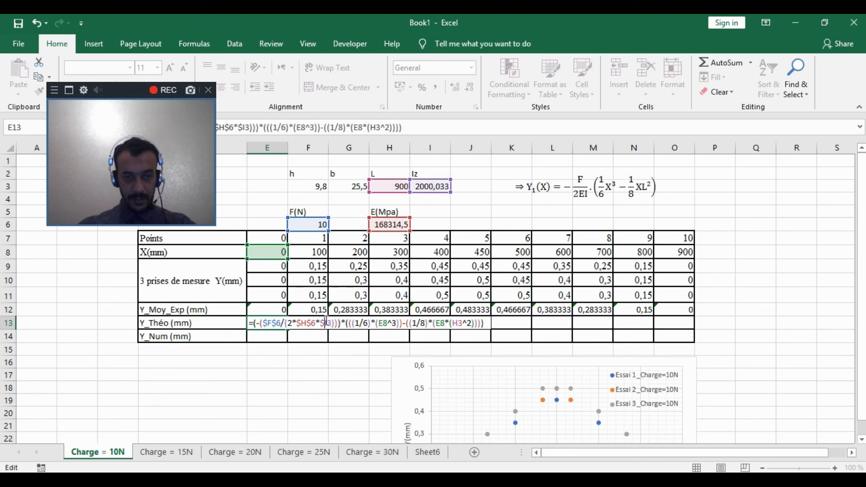
{"action": "left_click", "coordinate": [327, 323]}
{"action": "type", "text": "$"}
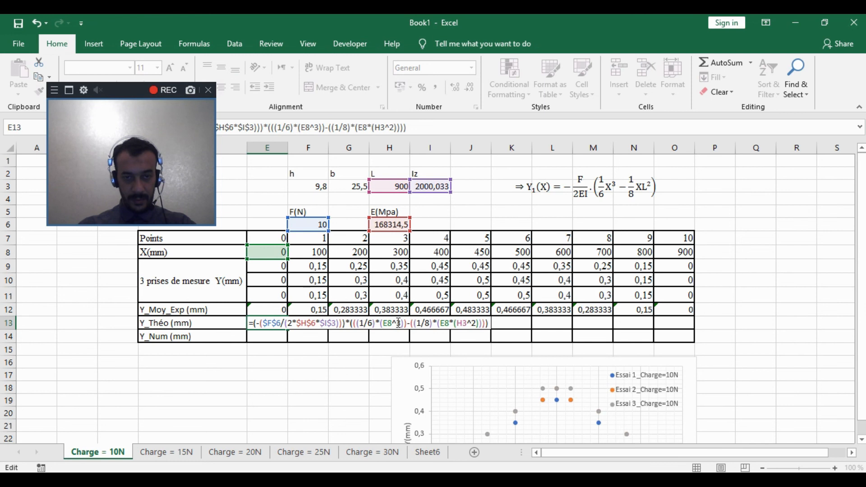
Step: Make the length reference absolute as $H$3 in the E13 formula and fill the formula across to J13
{"action": "left_click", "coordinate": [460, 323]}
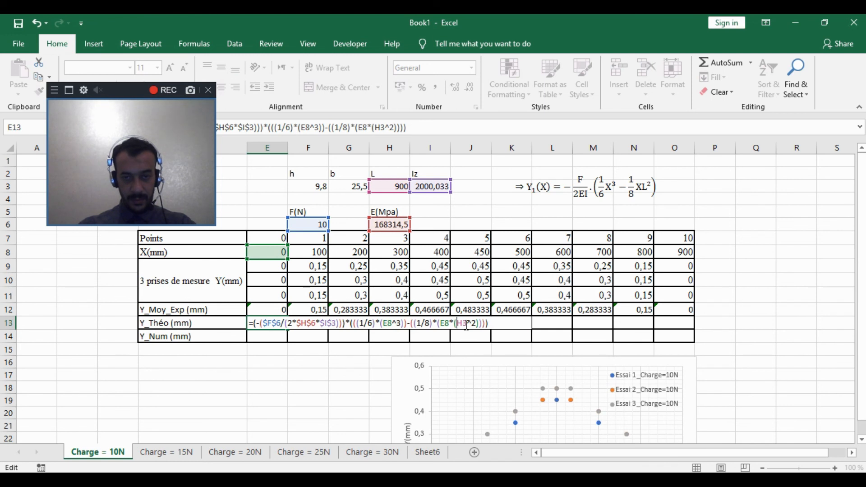
{"action": "type", "text": "$"}
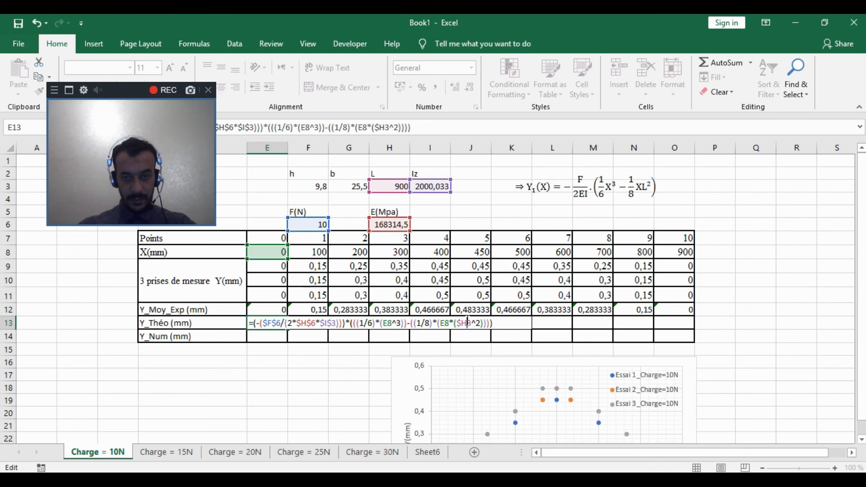
{"action": "type", "text": "$"}
{"action": "key", "text": "Return"}
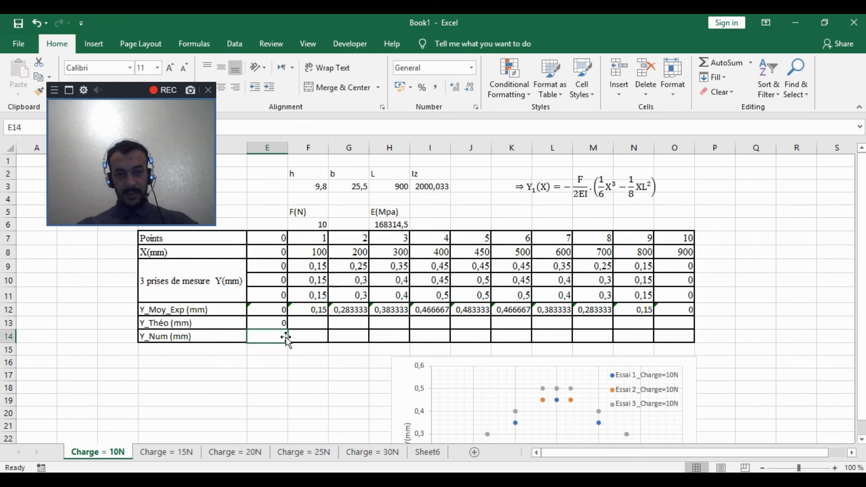
{"action": "left_click", "coordinate": [281, 323]}
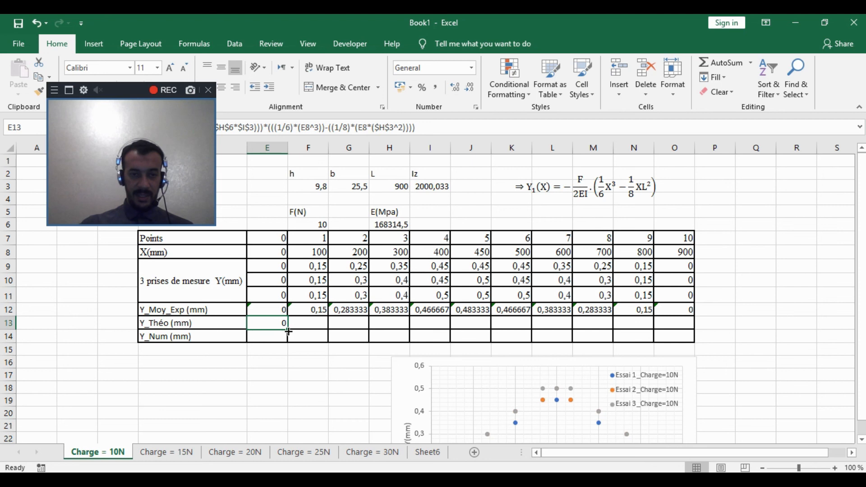
{"action": "left_click_drag", "start_coordinate": [288, 331], "coordinate": [492, 323]}
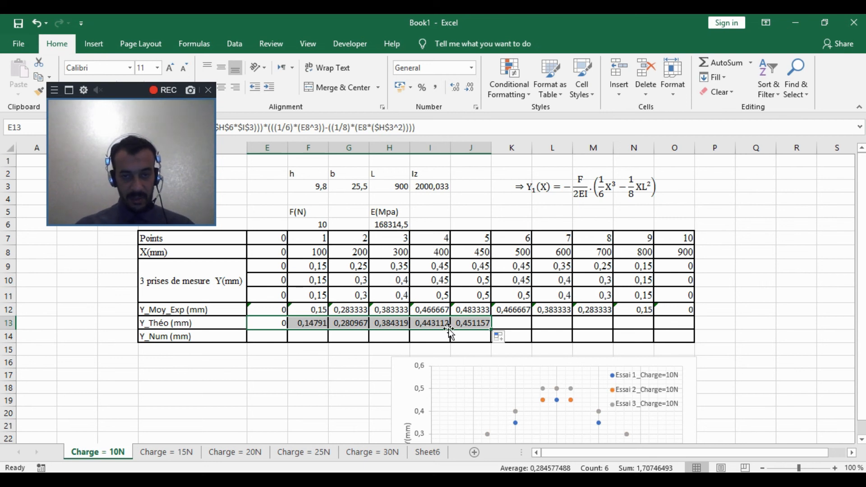
Step: Mirror the theoretical deflections past midspan by entering =I13 in K13 and =H13 in L13
{"action": "left_click", "coordinate": [517, 326]}
{"action": "type", "text": "="}
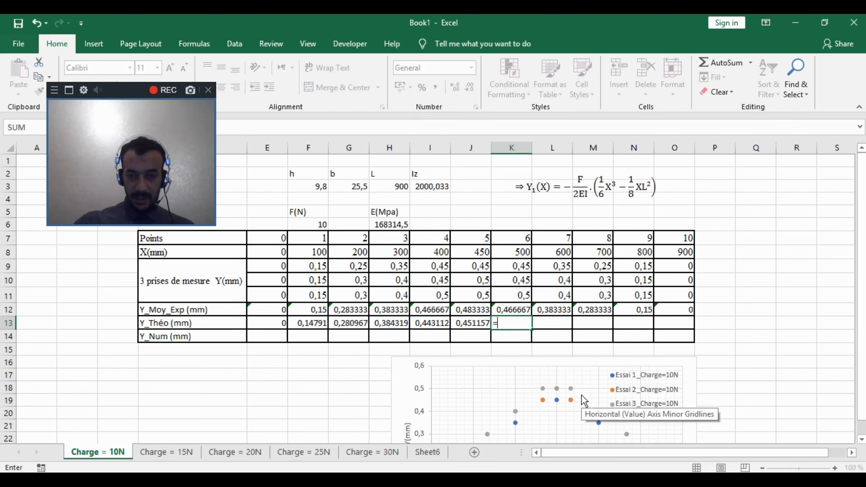
{"action": "left_click", "coordinate": [434, 323]}
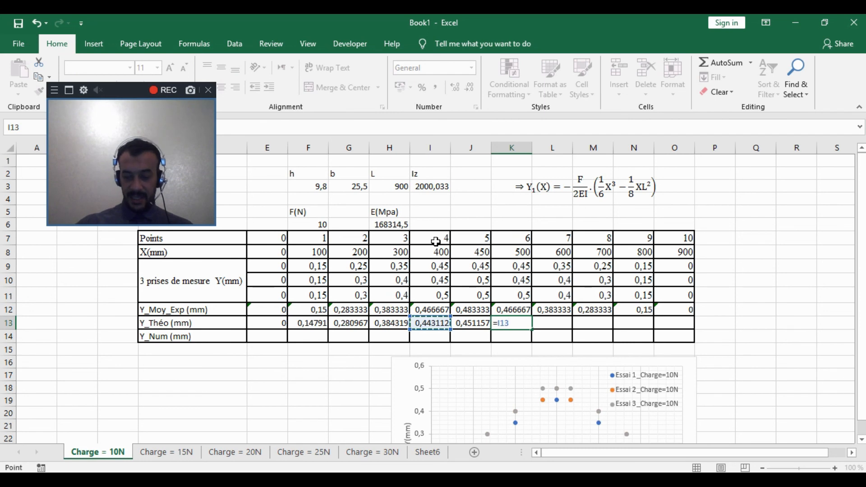
{"action": "key", "text": "Return"}
{"action": "left_click", "coordinate": [556, 323]}
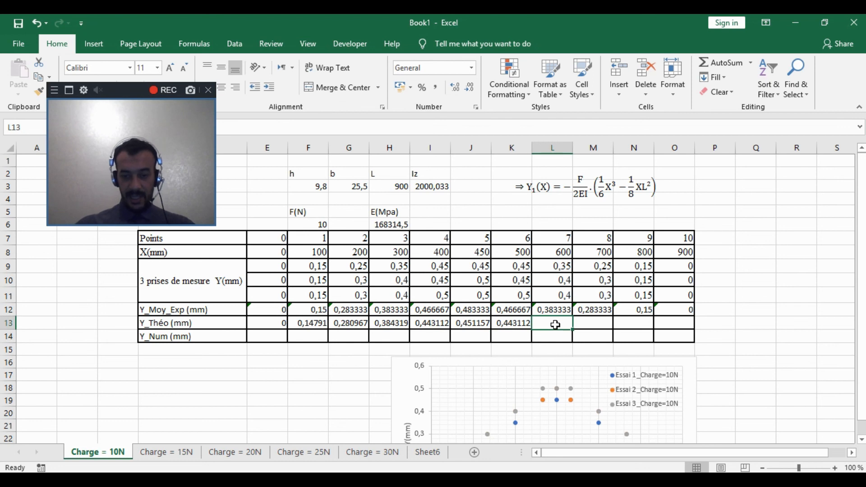
{"action": "type", "text": "="}
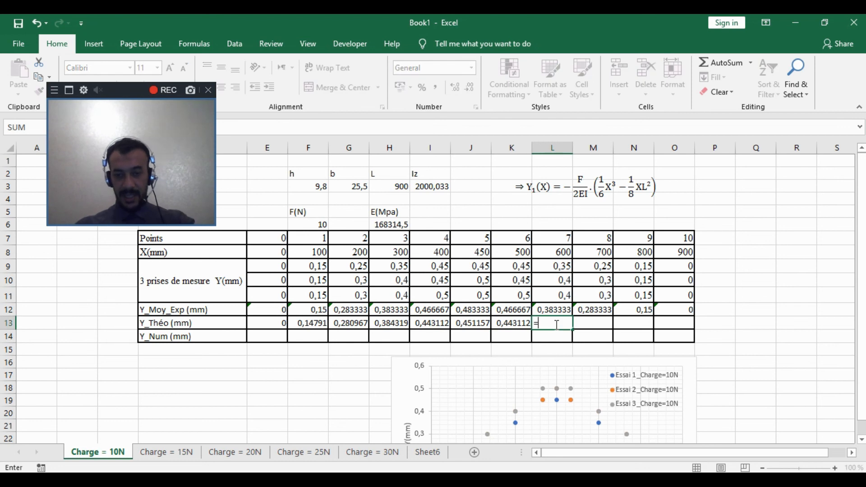
{"action": "left_click", "coordinate": [383, 321]}
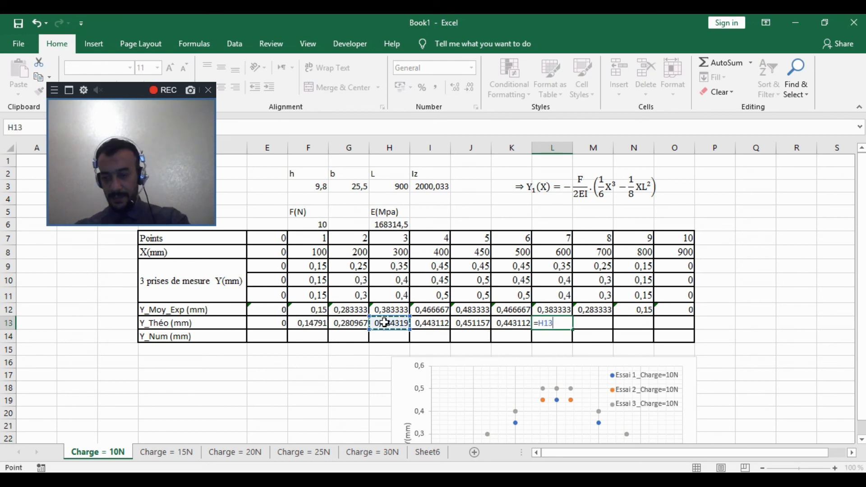
{"action": "key", "text": "Return"}
Step: Continue the mirrored Y_Théo values with =G13 in M13 and =F13 in N13
{"action": "left_click", "coordinate": [596, 324]}
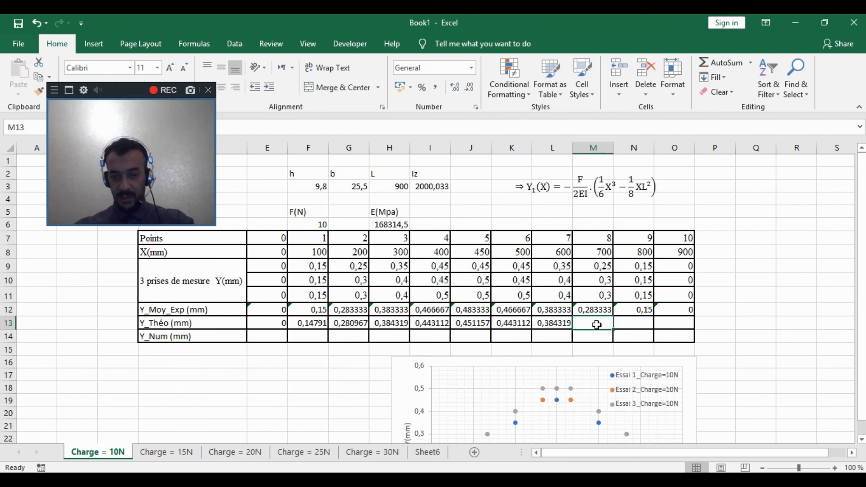
{"action": "type", "text": "="}
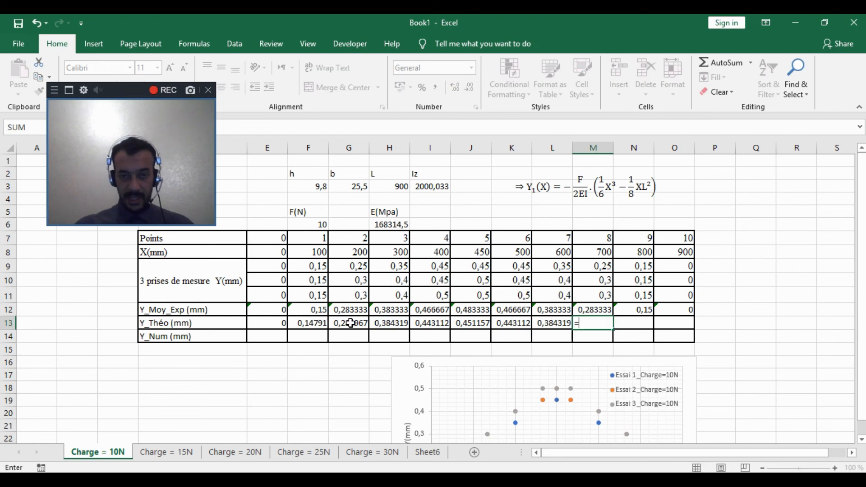
{"action": "left_click", "coordinate": [350, 322]}
{"action": "key", "text": "Return"}
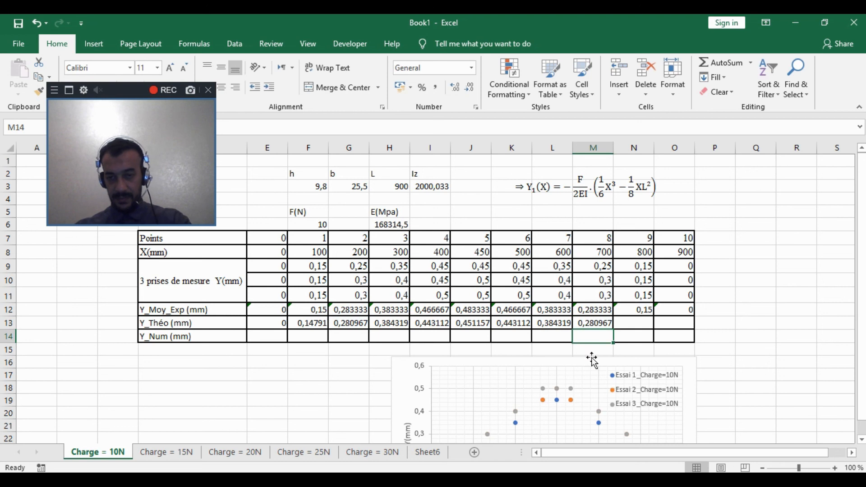
{"action": "left_click", "coordinate": [648, 323]}
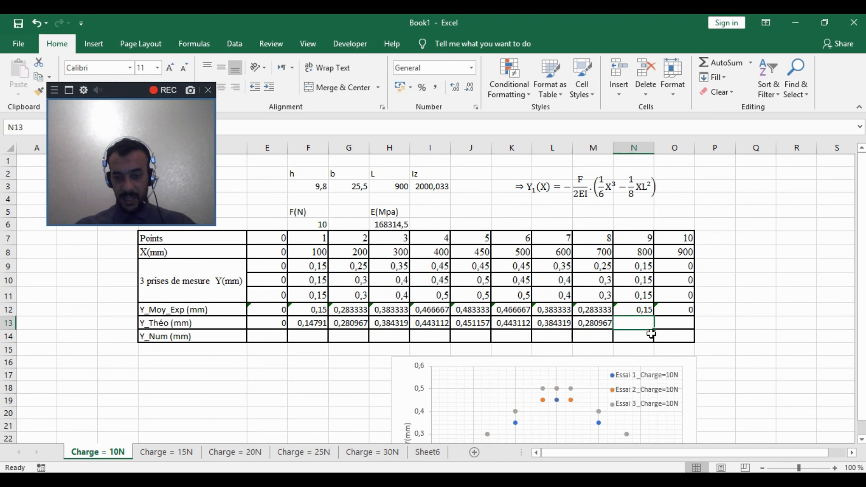
{"action": "type", "text": "="}
{"action": "left_click", "coordinate": [312, 324]}
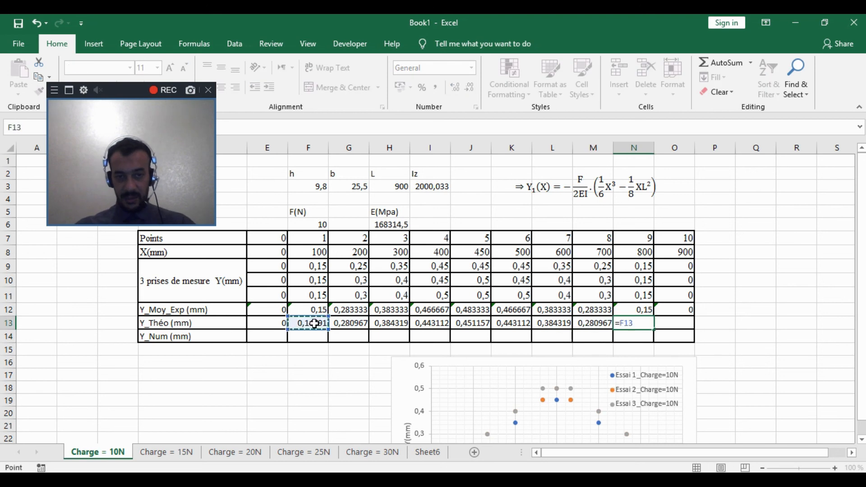
{"action": "key", "text": "Return"}
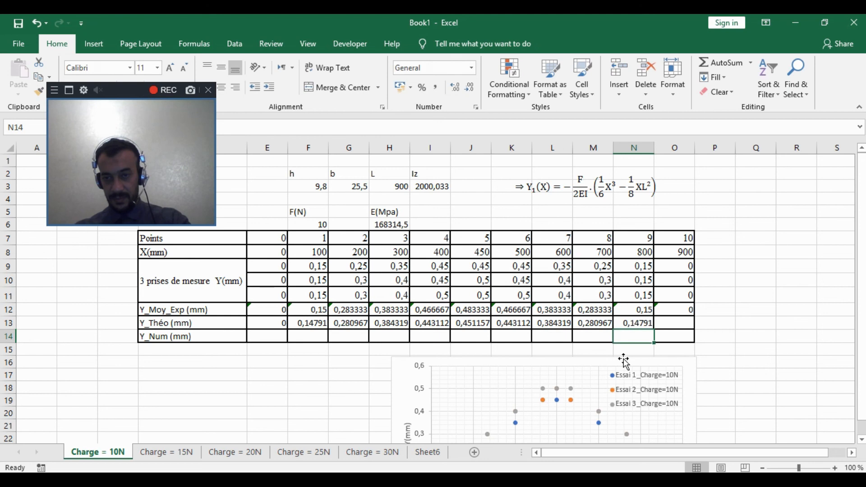
Step: Complete the Y_Théo row by entering =E13 in O13 for point 10
{"action": "left_click", "coordinate": [688, 331]}
{"action": "type", "text": "="}
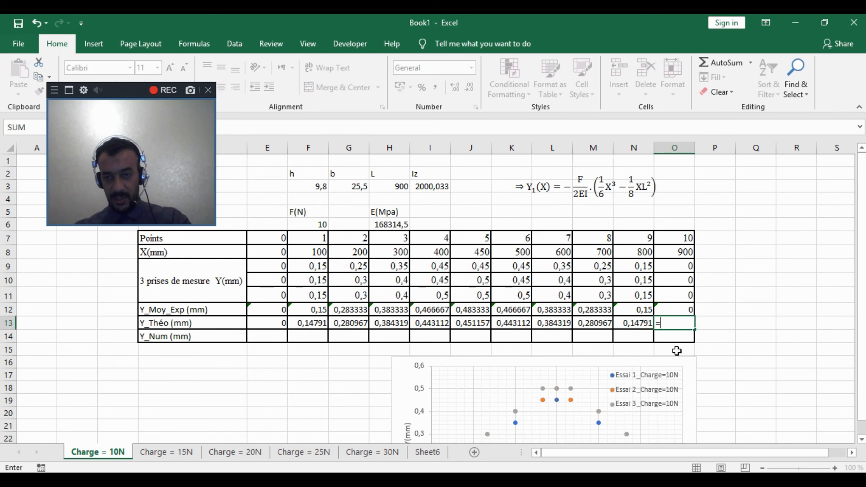
{"action": "left_click", "coordinate": [280, 323]}
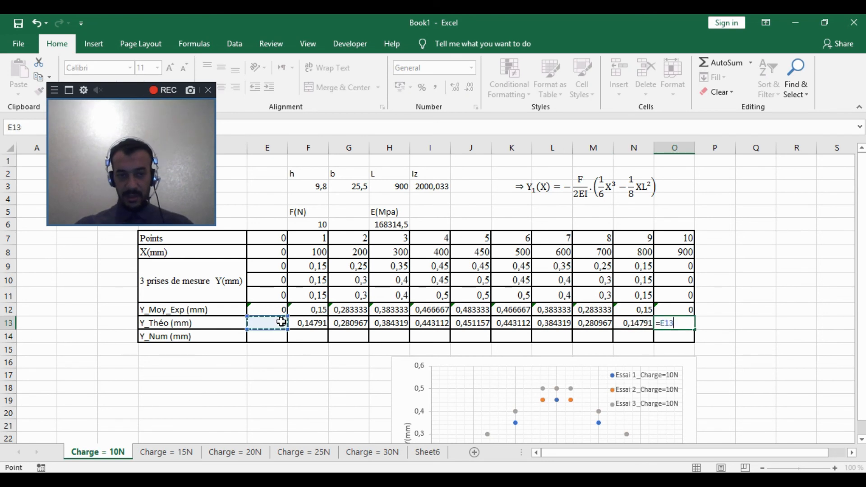
{"action": "key", "text": "Return"}
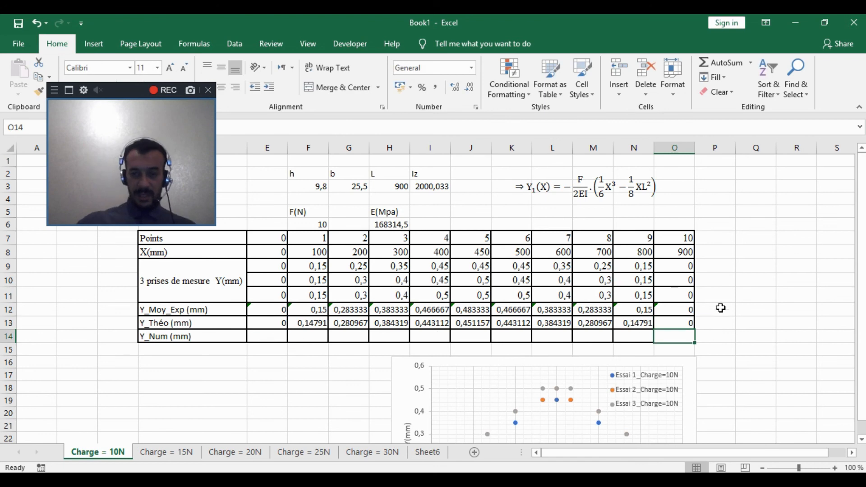
Step: Add a new data series named Théorique to the scatter chart on the Charge = 10N sheet
{"action": "scroll", "coordinate": [696, 346], "scroll_direction": "down", "scroll_amount": 3}
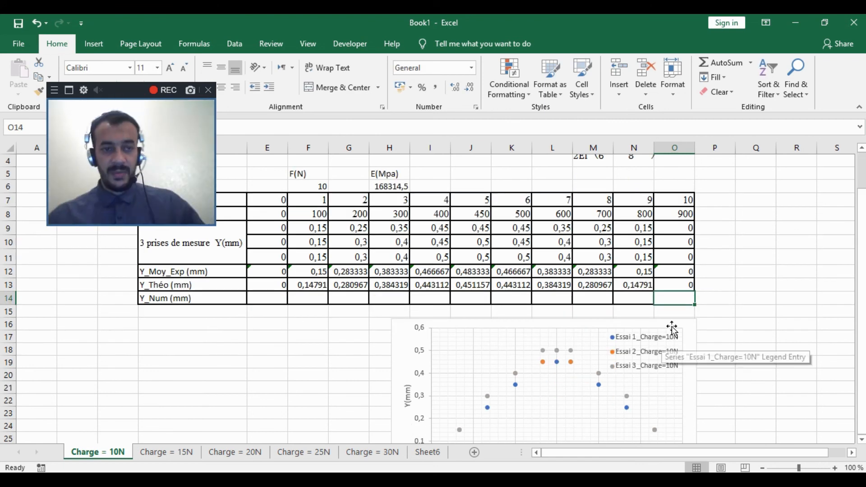
{"action": "left_click", "coordinate": [399, 351]}
{"action": "right_click", "coordinate": [400, 351]}
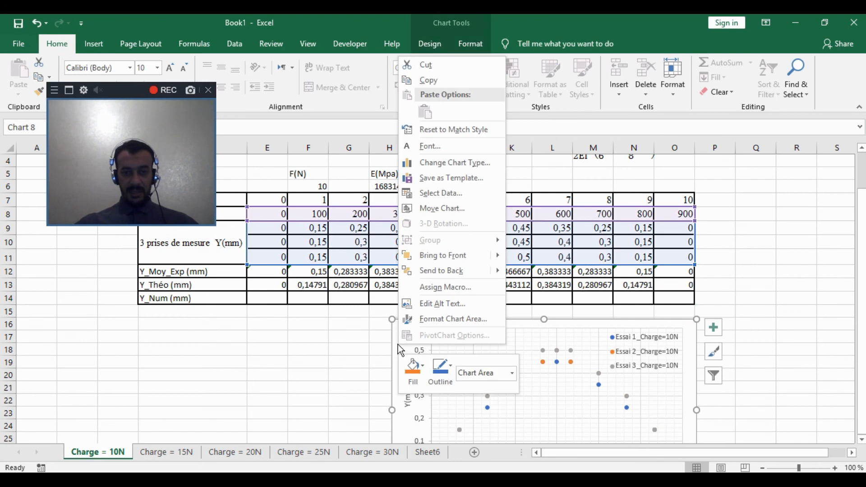
{"action": "left_click", "coordinate": [470, 198]}
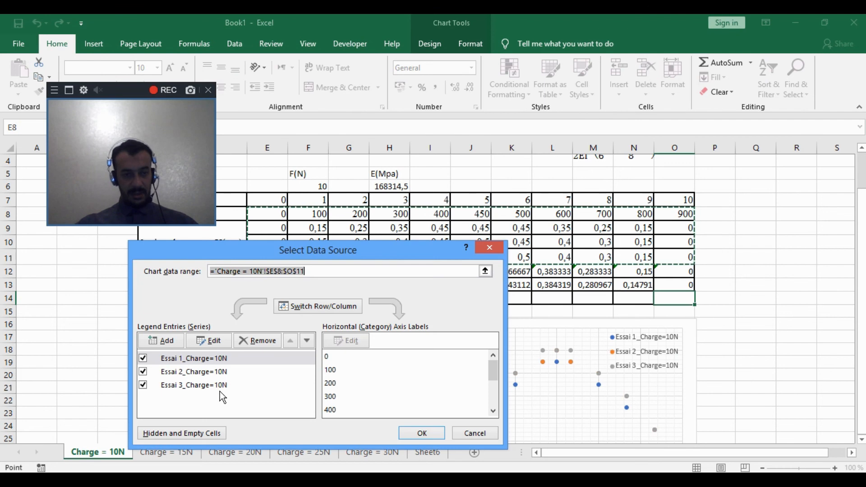
{"action": "left_click", "coordinate": [161, 340]}
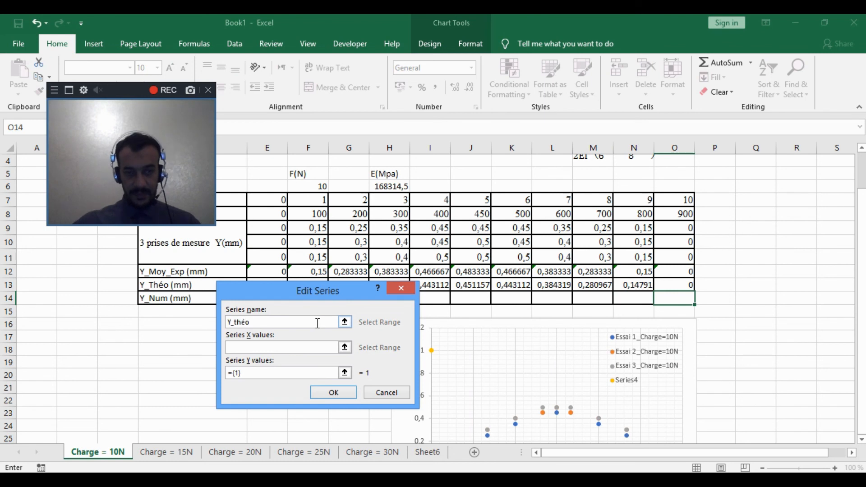
{"action": "double_click", "coordinate": [240, 318]}
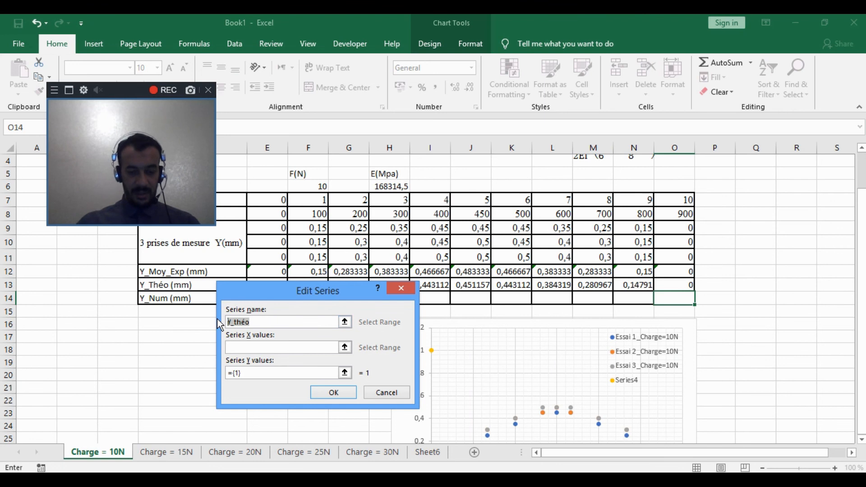
{"action": "type", "text": "Yhéorique"}
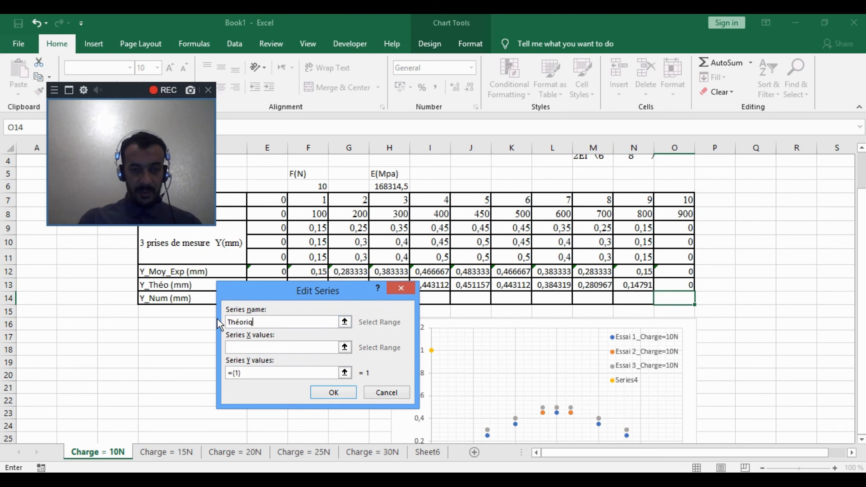
Step: Set the Théorique series' X values to $E$8:$O$8 and its Y values to $E$13:$O$13, and accept the series
{"action": "left_click", "coordinate": [280, 347]}
{"action": "left_click", "coordinate": [351, 348]}
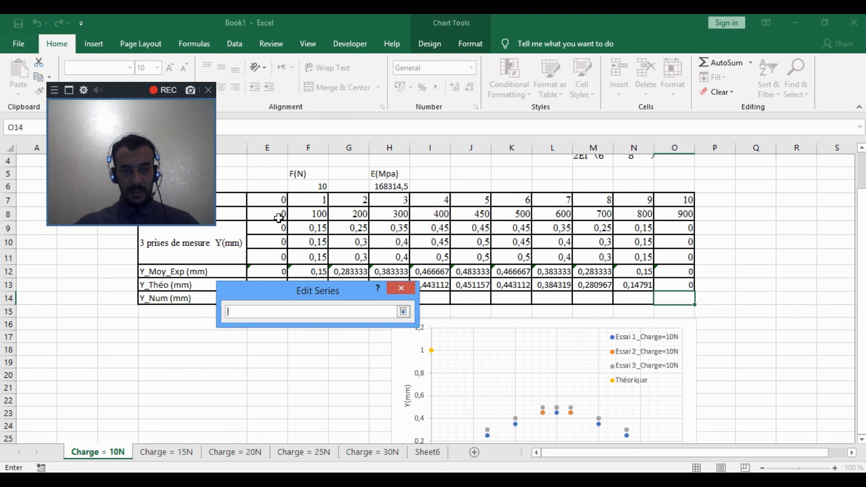
{"action": "left_click_drag", "start_coordinate": [279, 216], "coordinate": [687, 215]}
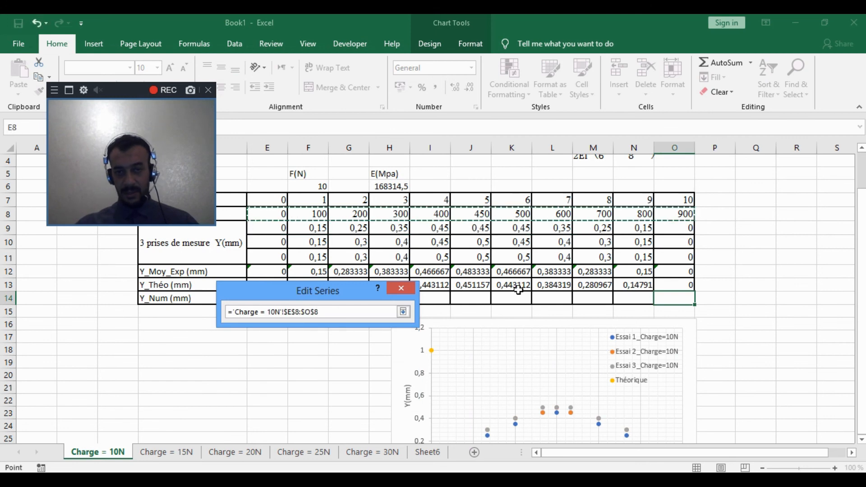
{"action": "left_click", "coordinate": [403, 312]}
{"action": "left_click", "coordinate": [344, 373]}
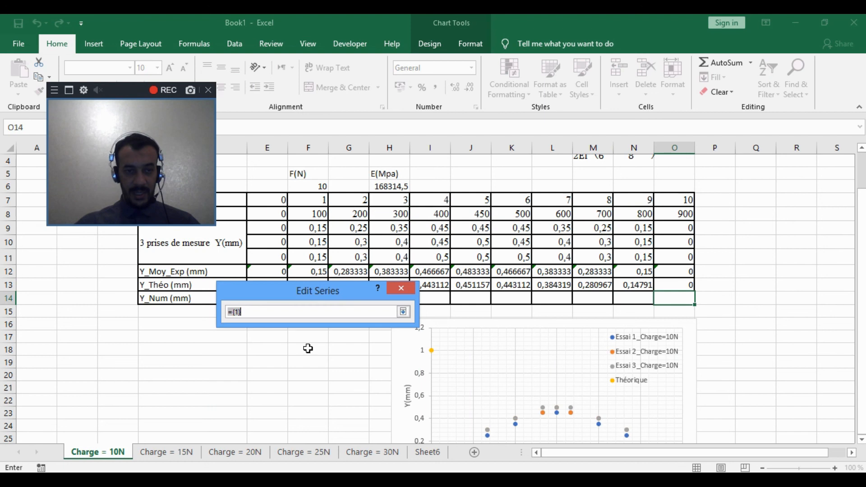
{"action": "left_click_drag", "start_coordinate": [279, 296], "coordinate": [672, 285]}
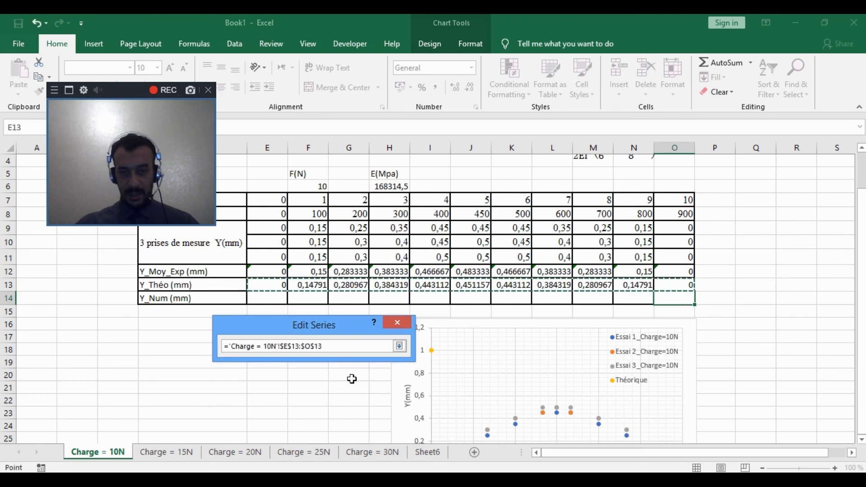
{"action": "left_click", "coordinate": [399, 345]}
{"action": "left_click", "coordinate": [339, 429]}
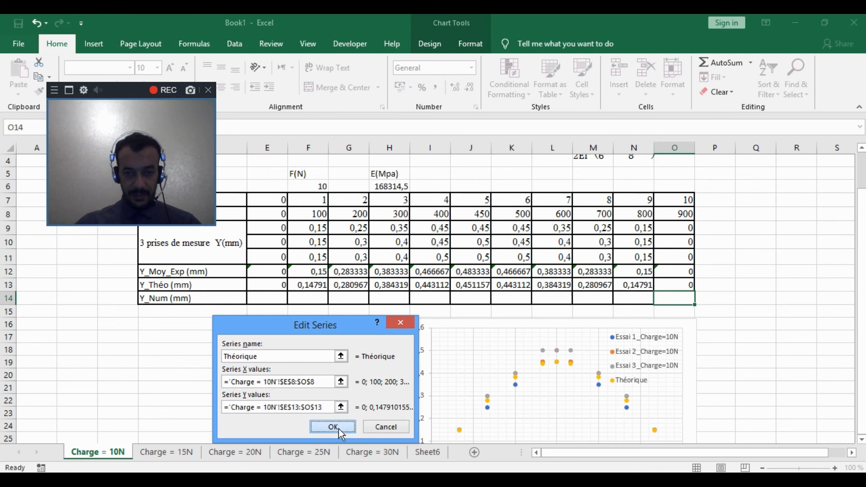
Step: Confirm the chart's data source and format the Théorique series with a solid line
{"action": "left_click", "coordinate": [420, 433]}
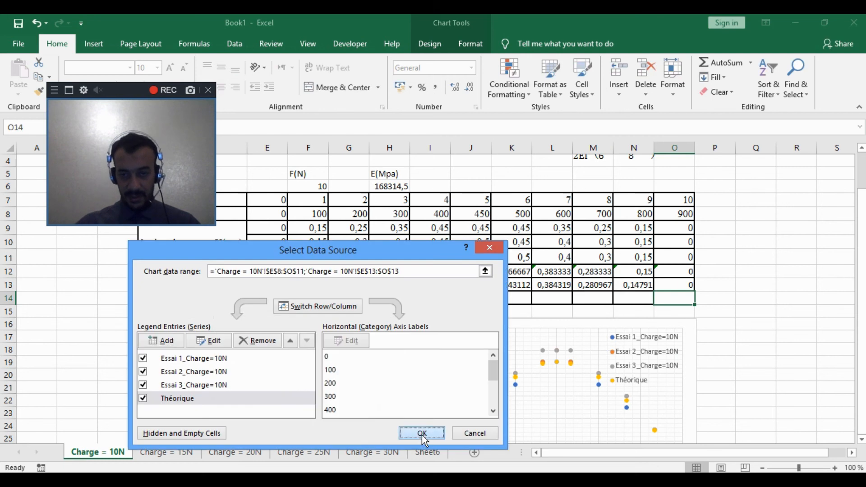
{"action": "left_click", "coordinate": [626, 401]}
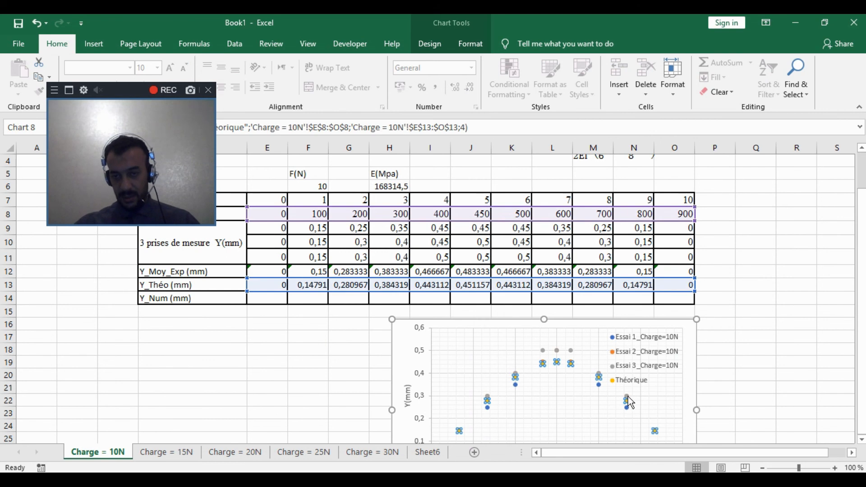
{"action": "scroll", "coordinate": [629, 395], "scroll_direction": "down", "scroll_amount": 1}
{"action": "mouse_move", "coordinate": [627, 370]}
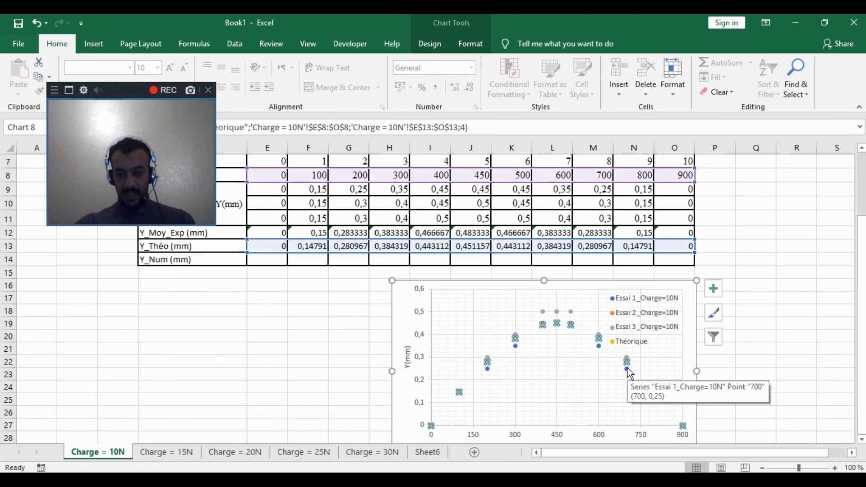
{"action": "key", "text": "shift+F10"}
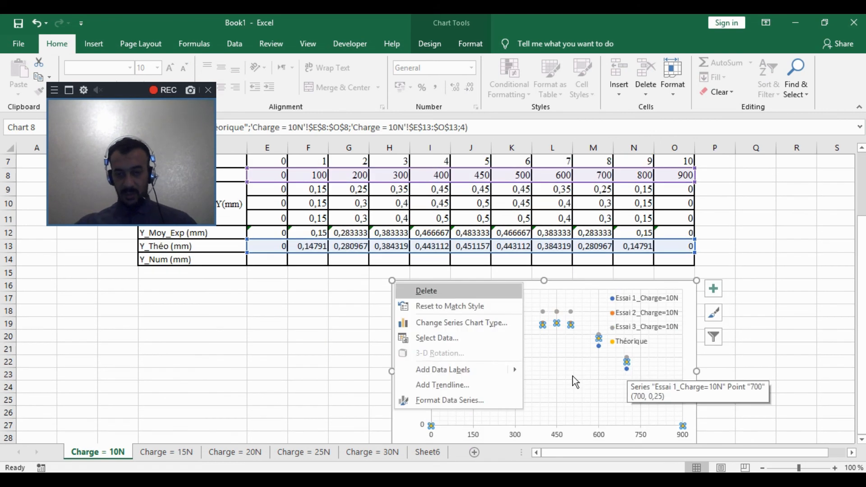
{"action": "left_click", "coordinate": [450, 400]}
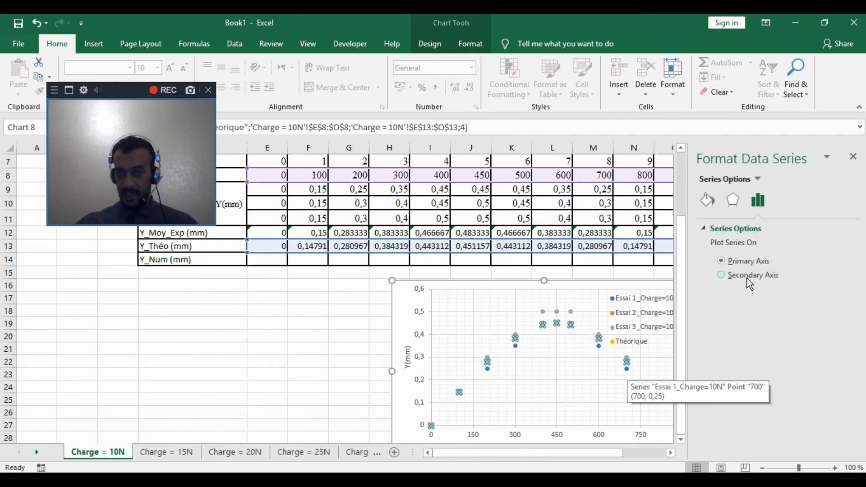
{"action": "left_click", "coordinate": [708, 199]}
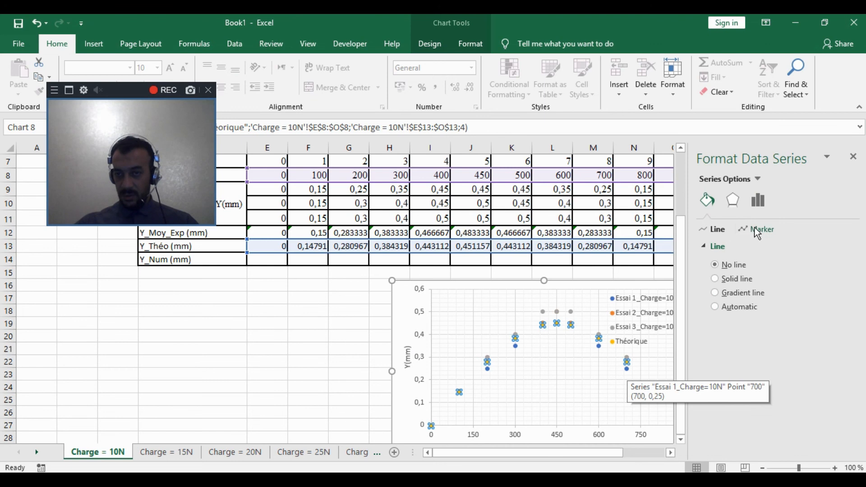
{"action": "left_click", "coordinate": [755, 229]}
{"action": "left_click", "coordinate": [716, 229]}
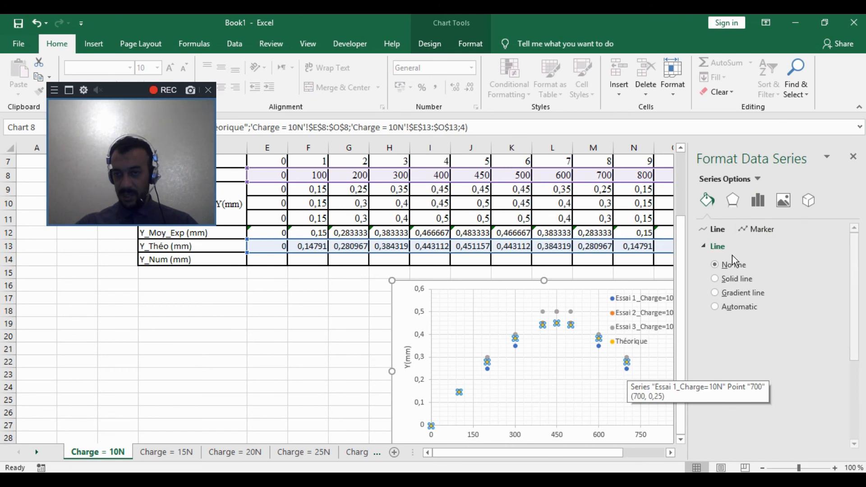
{"action": "left_click", "coordinate": [727, 279]}
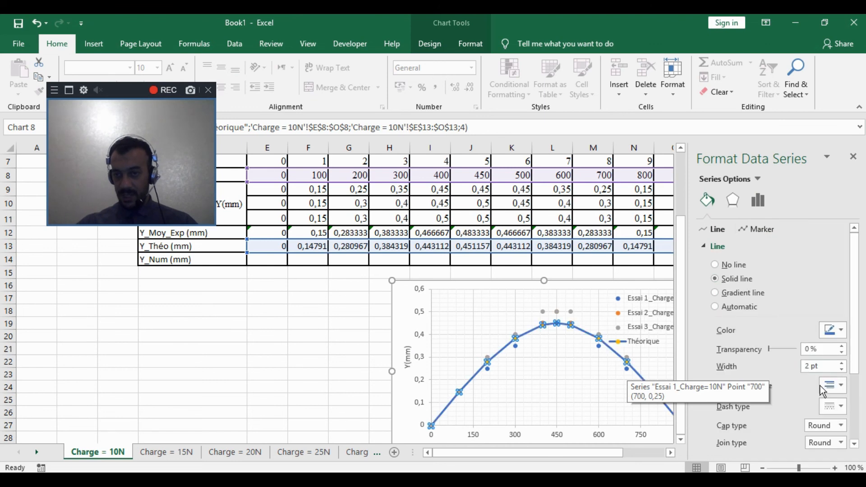
{"action": "left_click", "coordinate": [836, 388]}
{"action": "left_click", "coordinate": [842, 405]}
{"action": "left_click", "coordinate": [842, 405]}
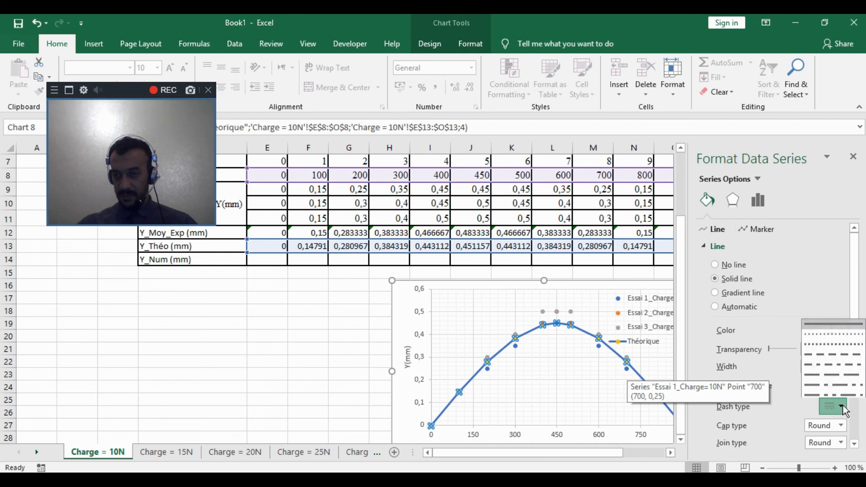
{"action": "left_click", "coordinate": [843, 407]}
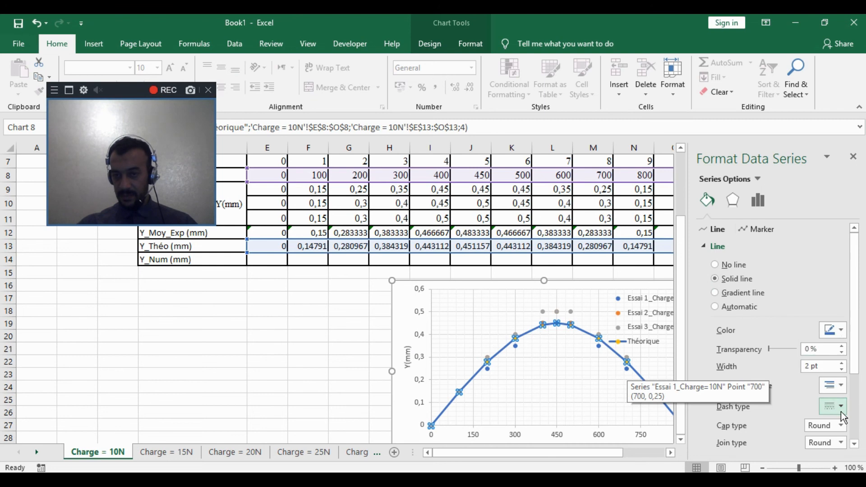
{"action": "left_click", "coordinate": [841, 331]}
{"action": "left_click", "coordinate": [842, 331]}
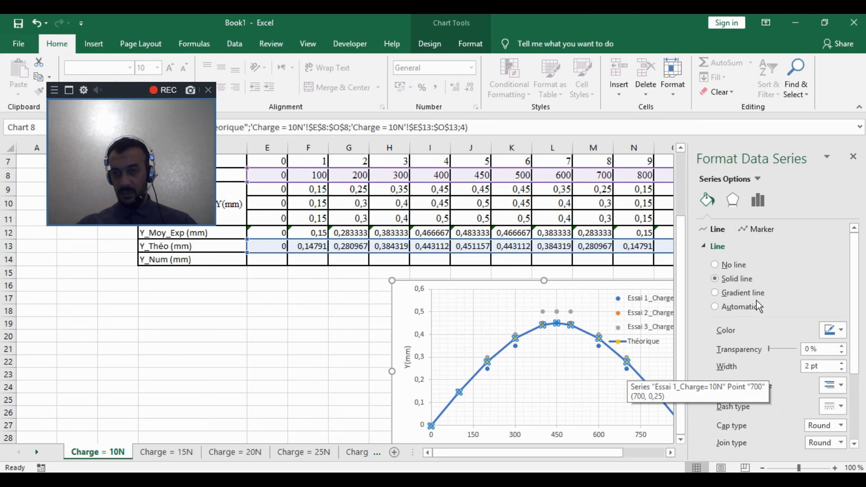
Step: Set the Théorique series' marker fill to No fill and close the series formatting
{"action": "left_click", "coordinate": [760, 230]}
{"action": "left_click", "coordinate": [731, 298]}
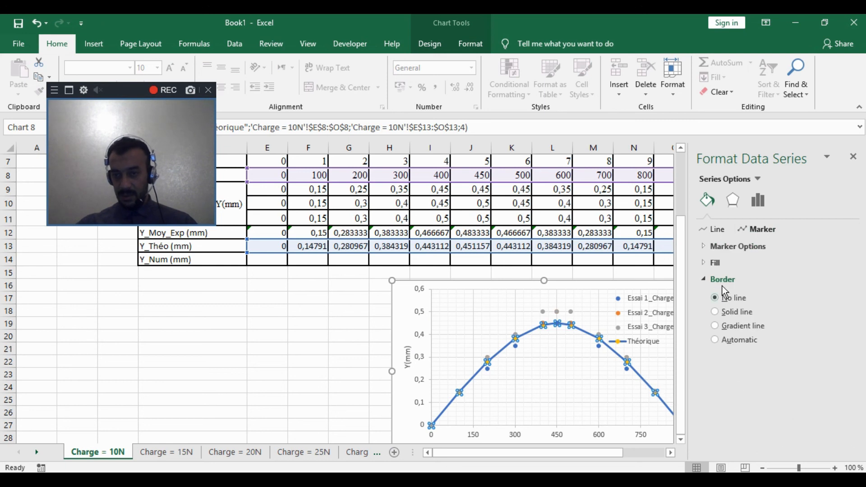
{"action": "left_click", "coordinate": [703, 264]}
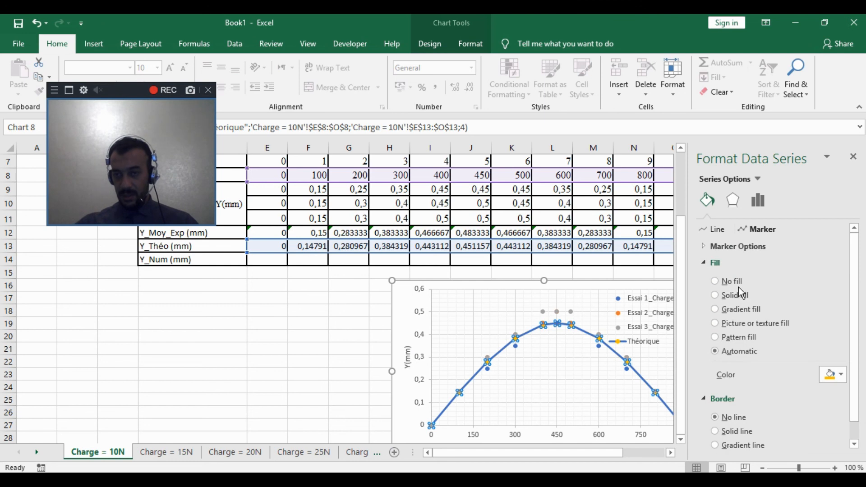
{"action": "left_click", "coordinate": [738, 287]}
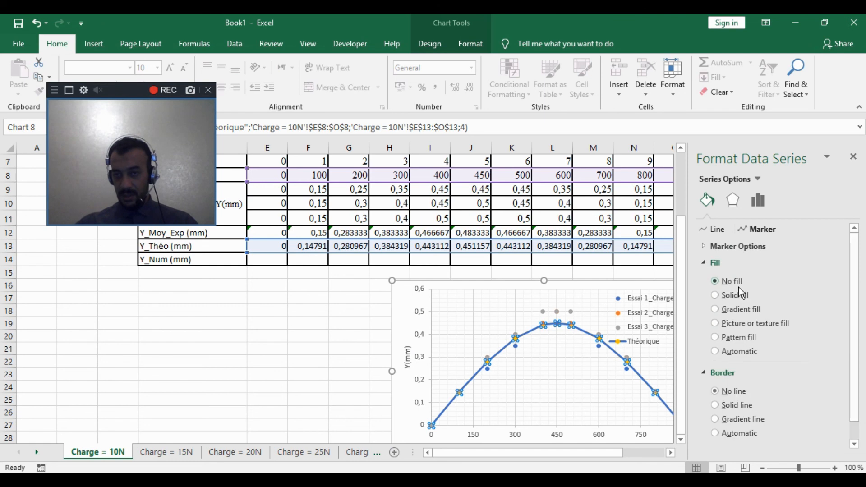
{"action": "left_click", "coordinate": [707, 263]}
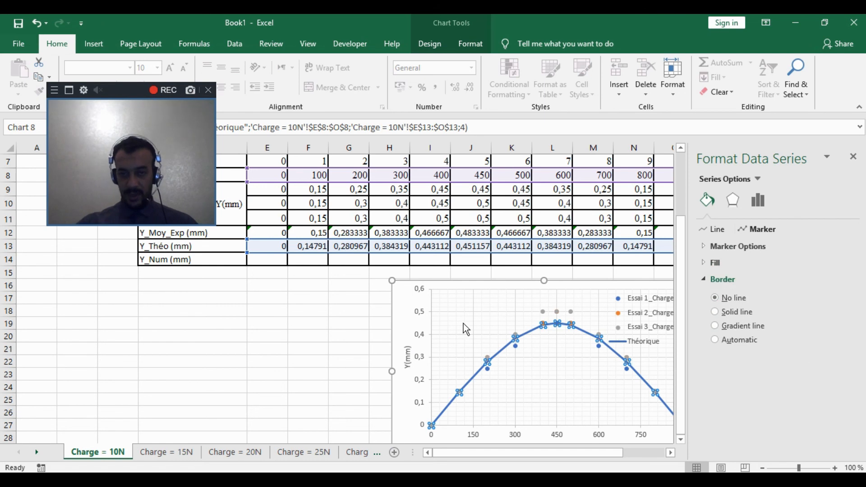
{"action": "left_click", "coordinate": [367, 307]}
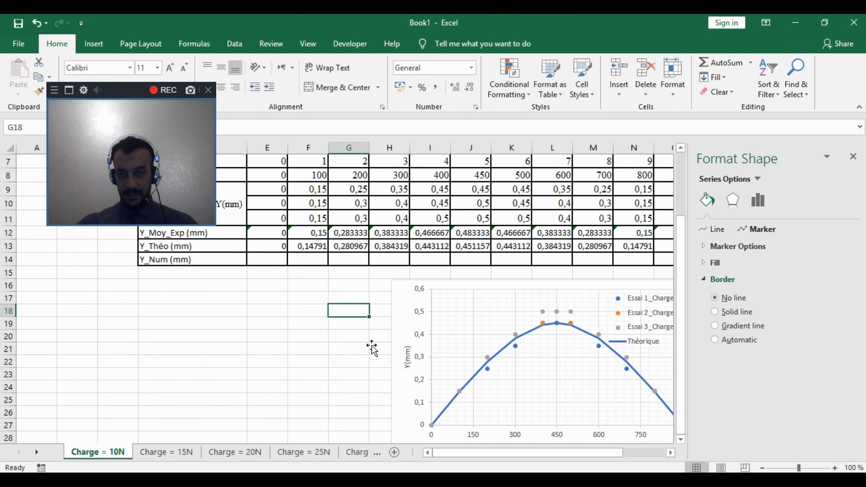
{"action": "left_click", "coordinate": [853, 157]}
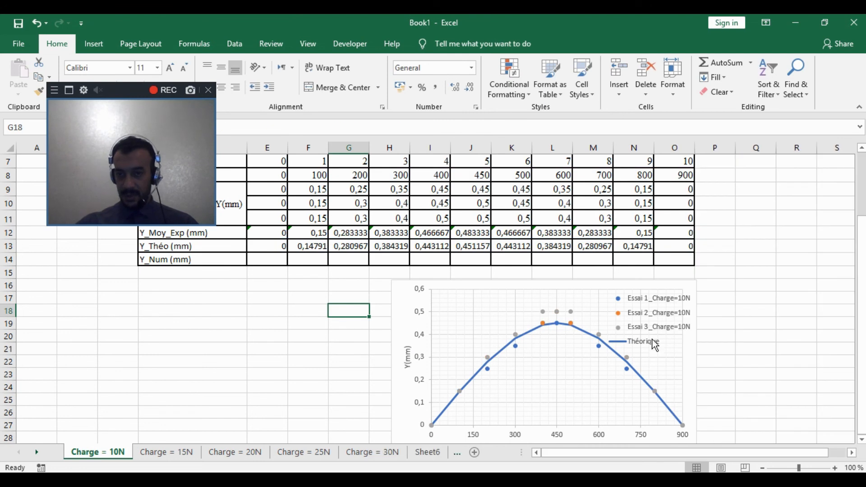
Step: Move the chart legend into the empty middle of the plot area, under the Théorique curve
{"action": "left_click", "coordinate": [656, 299]}
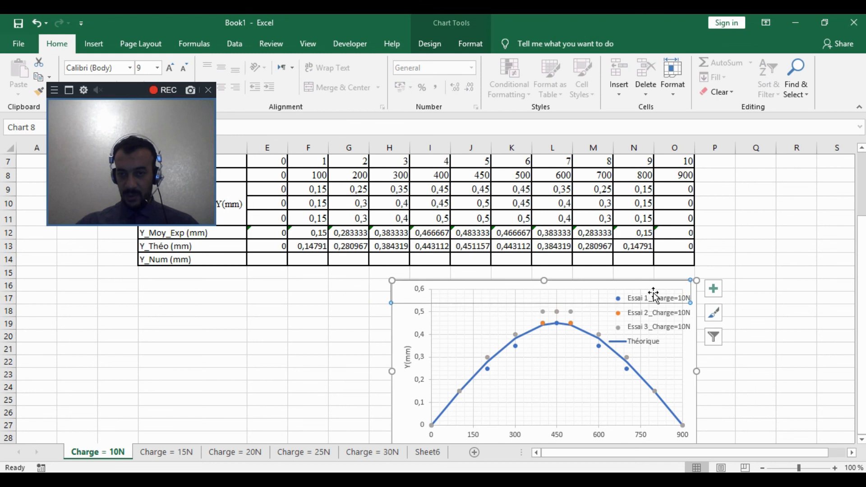
{"action": "left_click_drag", "start_coordinate": [654, 295], "coordinate": [655, 351]}
{"action": "left_click", "coordinate": [656, 339]}
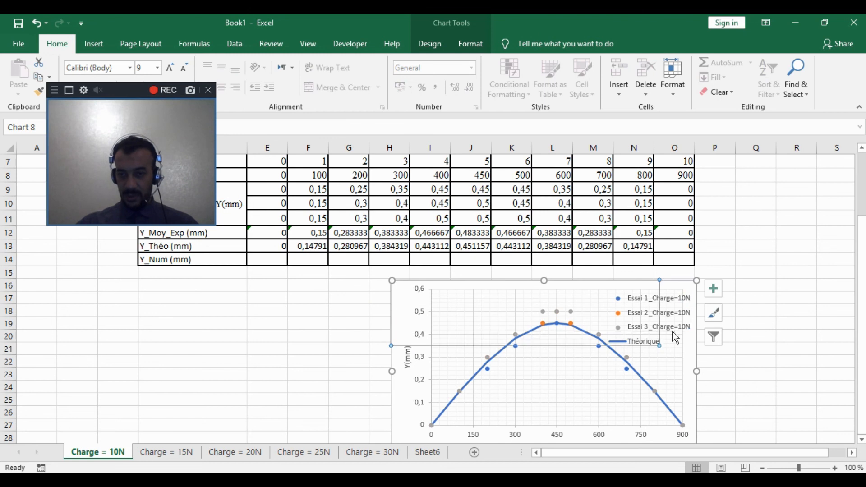
{"action": "left_click", "coordinate": [672, 331]}
{"action": "left_click_drag", "start_coordinate": [666, 346], "coordinate": [575, 406]}
{"action": "left_click", "coordinate": [759, 388]}
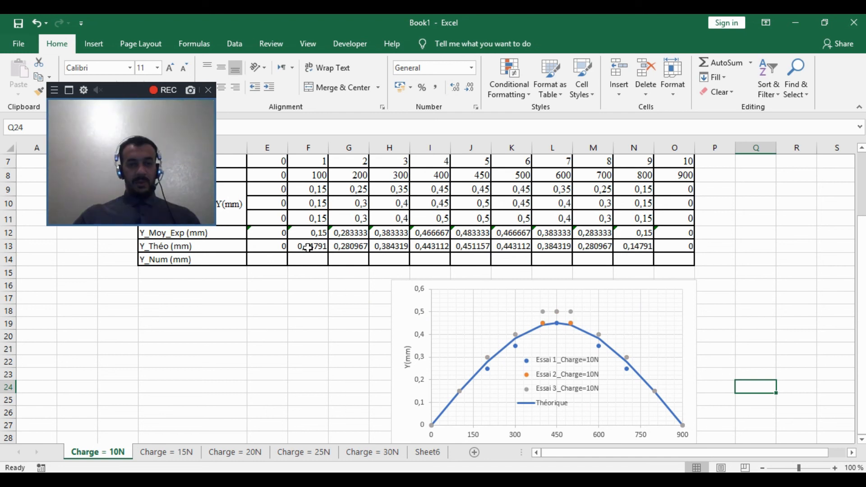
Step: Copy the Y_Théo formula from E13 of the Charge = 10N sheet into E13 of the Charge = 15N sheet
{"action": "left_click", "coordinate": [282, 248]}
{"action": "key", "text": "ctrl+c"}
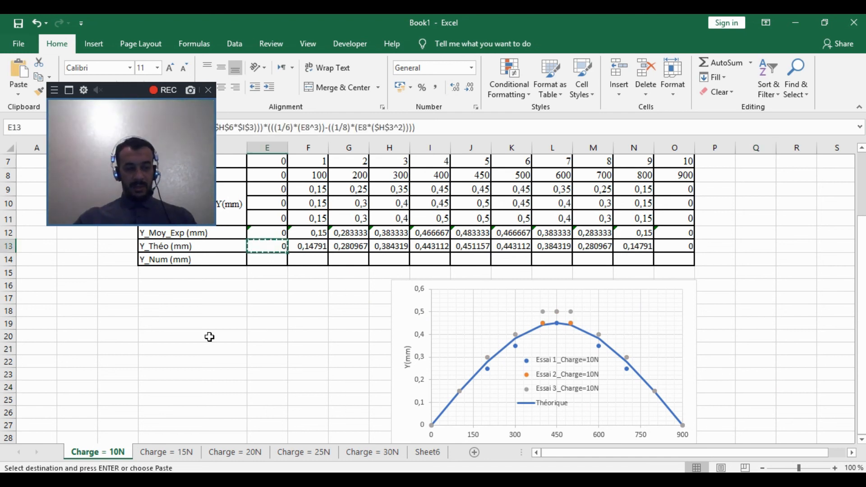
{"action": "left_click", "coordinate": [183, 454]}
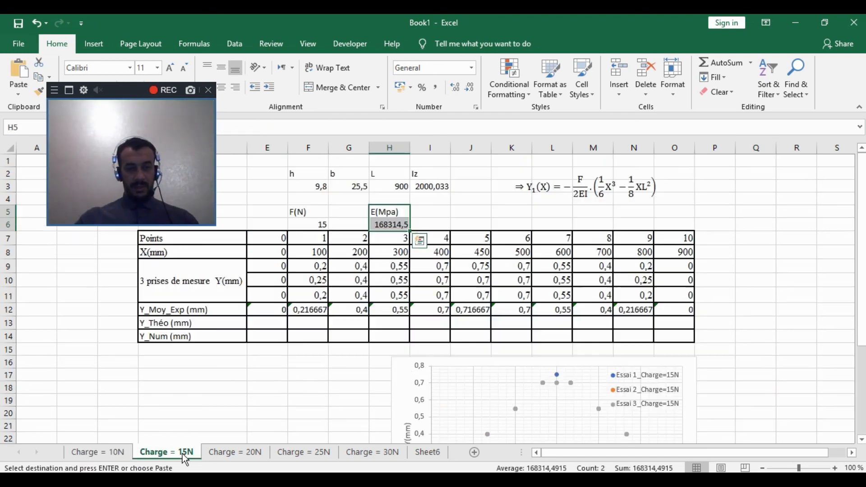
{"action": "left_click", "coordinate": [267, 323]}
{"action": "key", "text": "ctrl+v"}
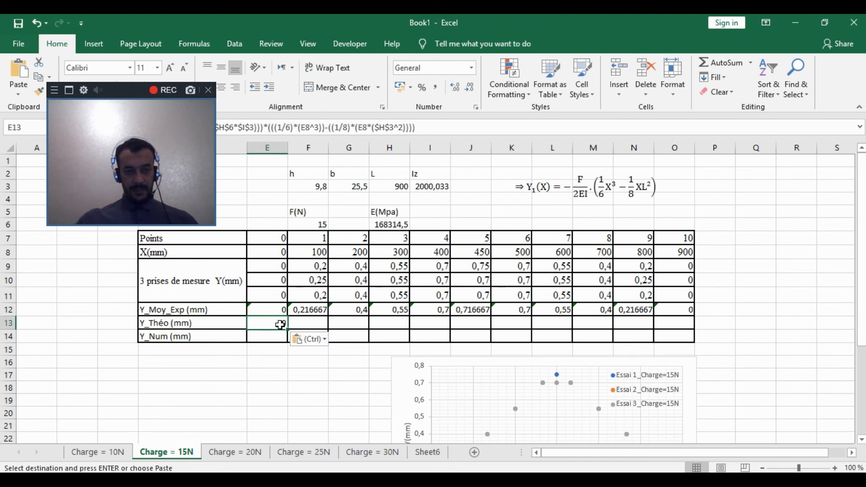
Step: Fill the Y_Théo formula from E13 across to J13 on the Charge = 15N sheet
{"action": "double_click", "coordinate": [280, 325]}
{"action": "key", "text": "Escape"}
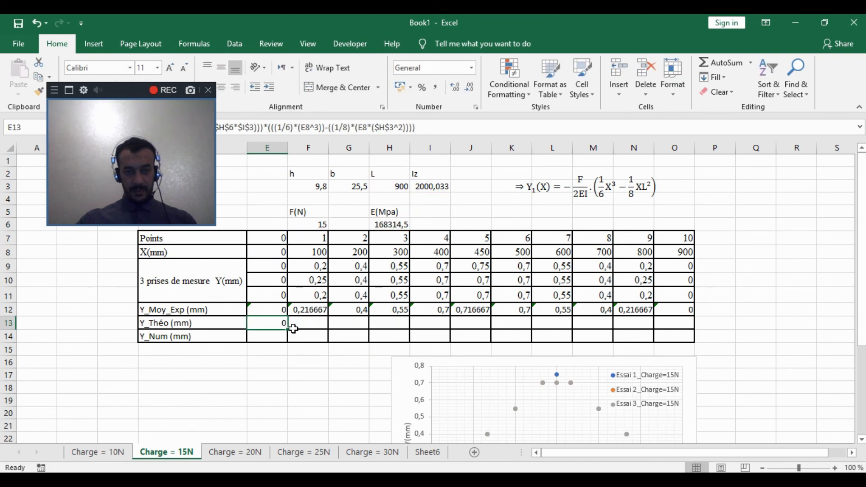
{"action": "left_click_drag", "start_coordinate": [288, 330], "coordinate": [478, 343]}
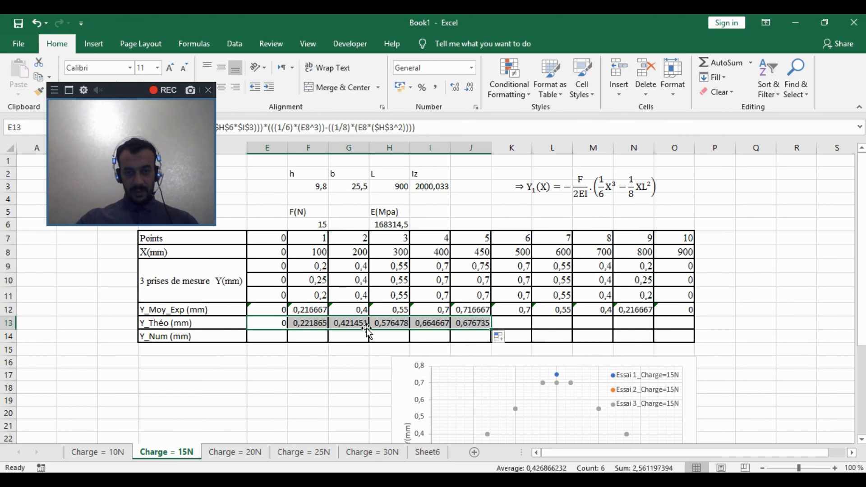
Step: Copy the mirrored Y_Théo formulas in K13:O13 of the Charge = 10N sheet for pasting into the Charge = 15N sheet
{"action": "left_click", "coordinate": [115, 450]}
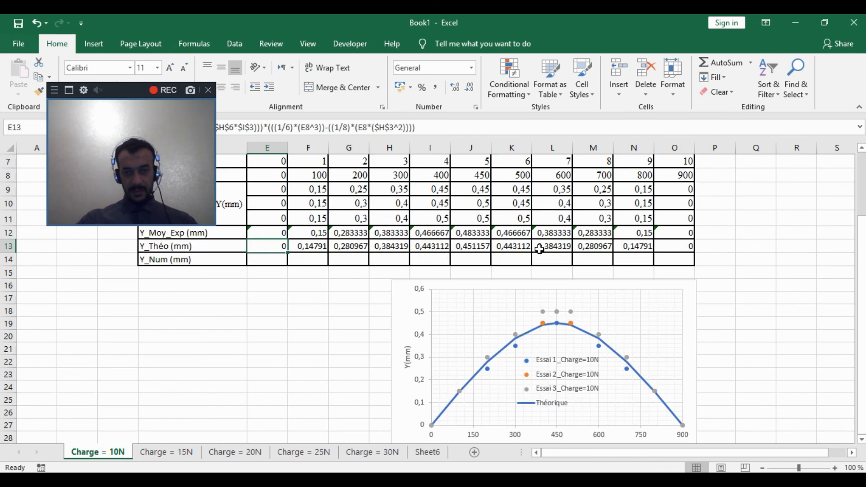
{"action": "left_click_drag", "start_coordinate": [521, 246], "coordinate": [672, 245]}
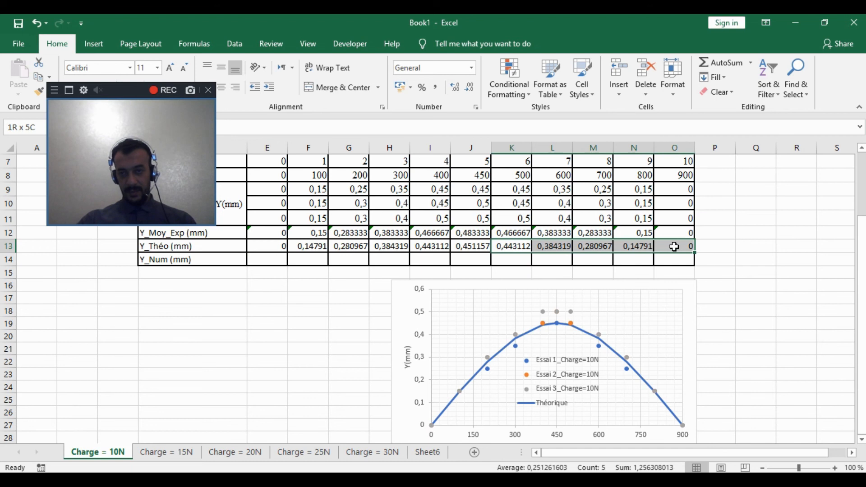
{"action": "key", "text": "ctrl+c"}
{"action": "left_click", "coordinate": [180, 451]}
{"action": "key", "text": "ctrl+v"}
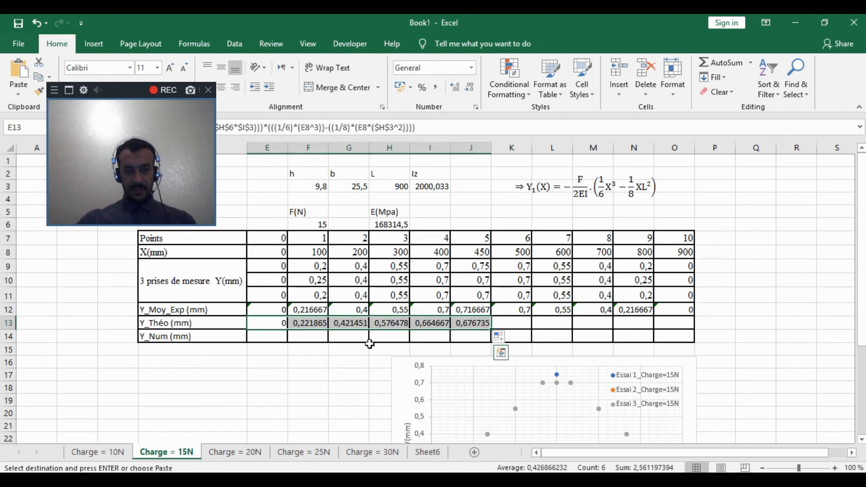
Step: Paste the copied theoretical deflection cells into K13:O13 to complete the Y_Théo row on the Charge = 15N sheet
{"action": "left_click", "coordinate": [515, 320]}
{"action": "key", "text": "ctrl+v"}
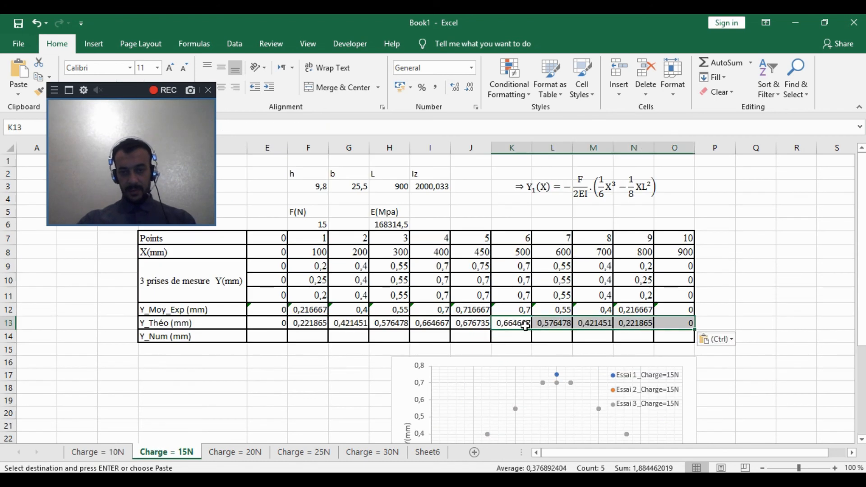
{"action": "left_click", "coordinate": [525, 326]}
{"action": "key", "text": "Escape"}
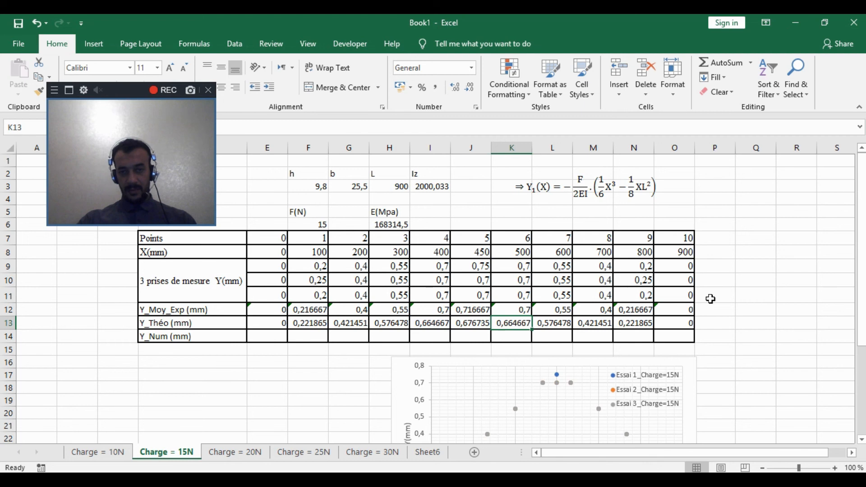
Step: Add a new data series named "théorique" to the Charge = 15N scatter chart
{"action": "scroll", "coordinate": [591, 361], "scroll_direction": "down", "scroll_amount": 2}
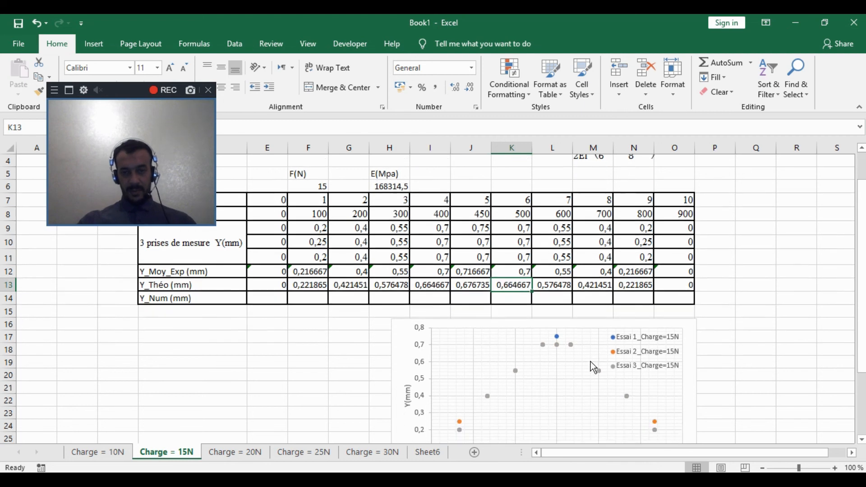
{"action": "left_click", "coordinate": [390, 308]}
{"action": "right_click", "coordinate": [395, 306]}
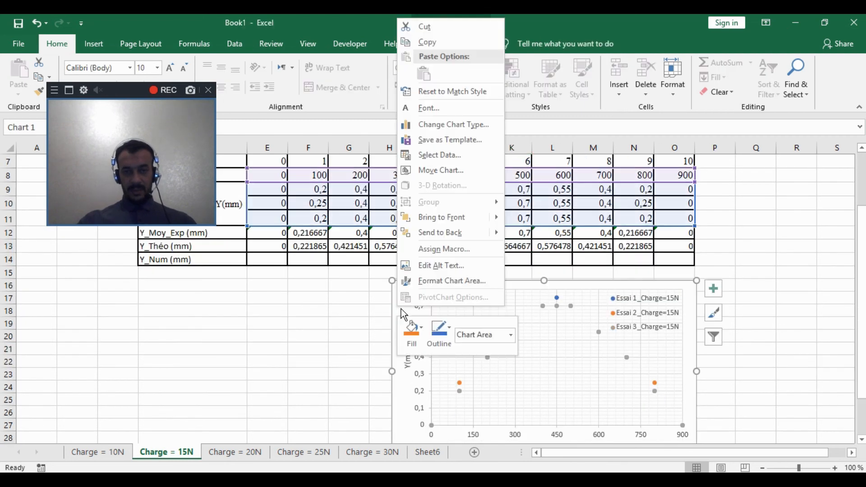
{"action": "left_click", "coordinate": [440, 155]}
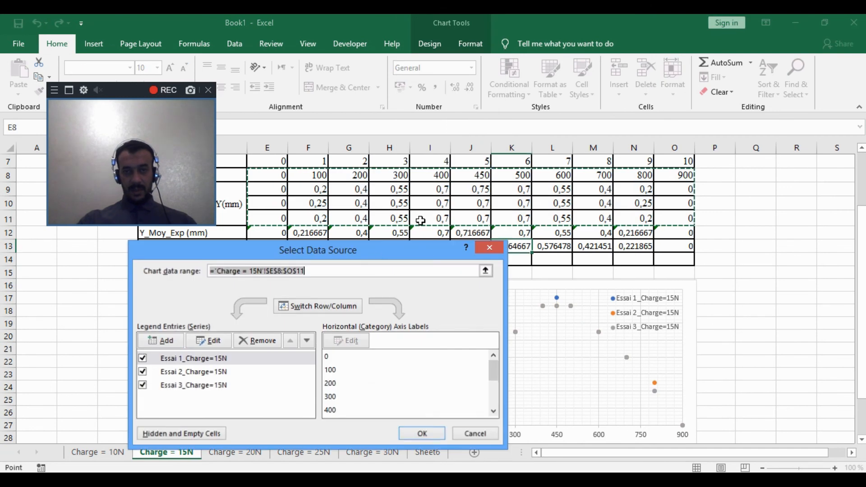
{"action": "left_click", "coordinate": [166, 340]}
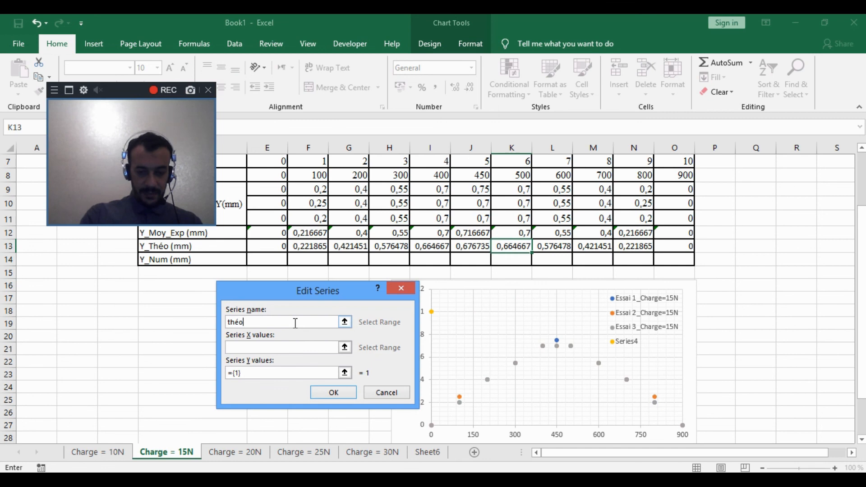
{"action": "key", "text": "Tab"}
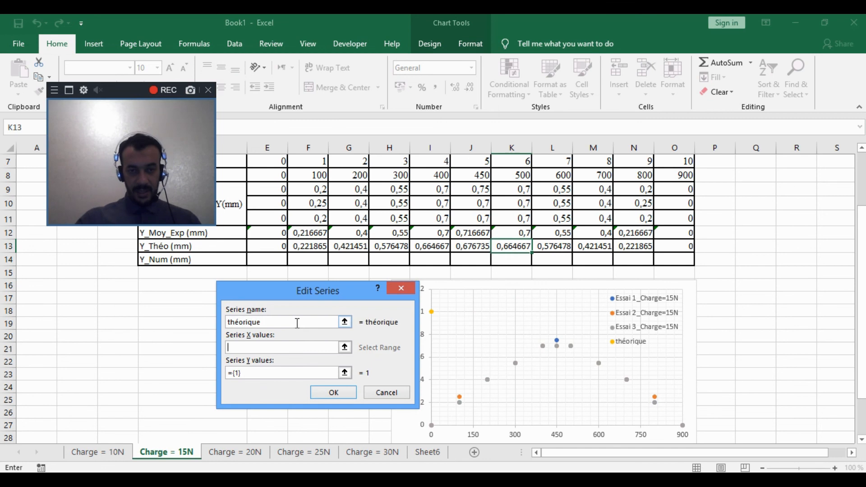
Step: Set the théorique series' X values to E8:O8 and Y values to E13:O13, and apply the chart data changes
{"action": "left_click", "coordinate": [344, 347]}
{"action": "left_click_drag", "start_coordinate": [284, 175], "coordinate": [677, 177]}
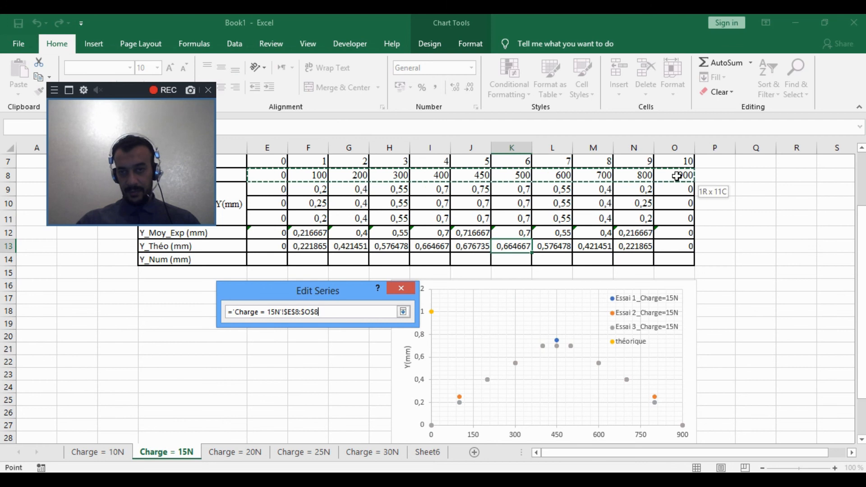
{"action": "left_click", "coordinate": [403, 312]}
{"action": "left_click", "coordinate": [345, 373]}
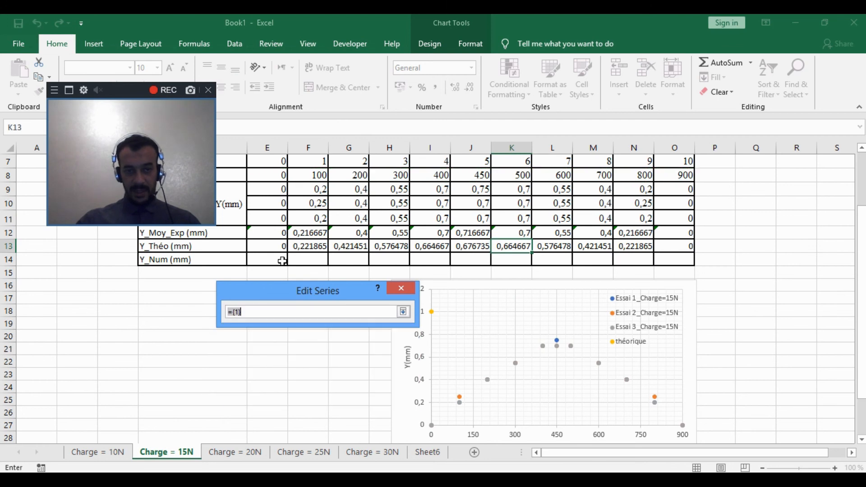
{"action": "left_click_drag", "start_coordinate": [282, 247], "coordinate": [681, 246]}
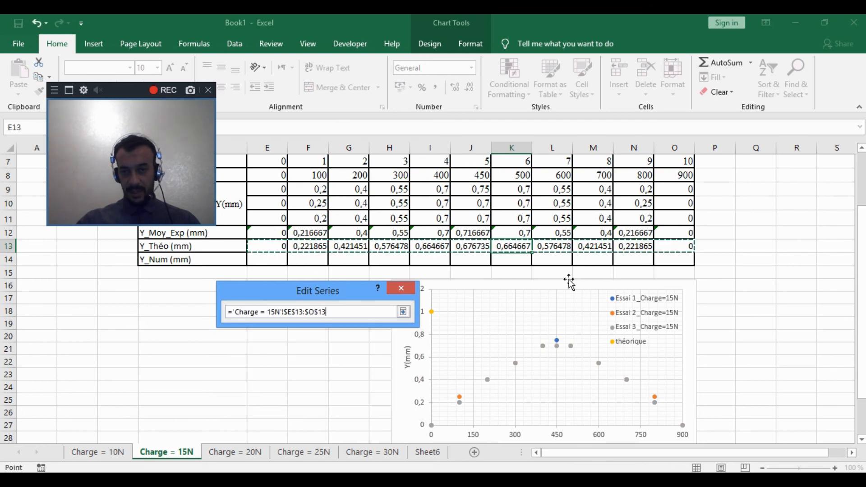
{"action": "left_click", "coordinate": [402, 311]}
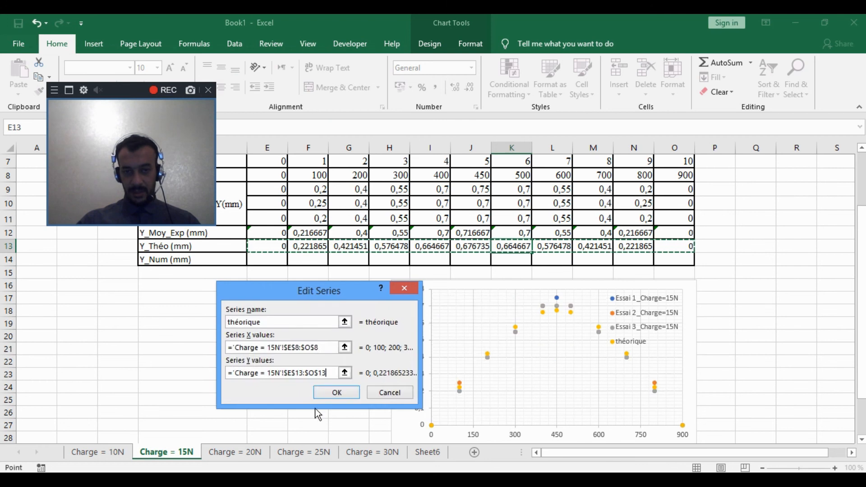
{"action": "left_click", "coordinate": [346, 393]}
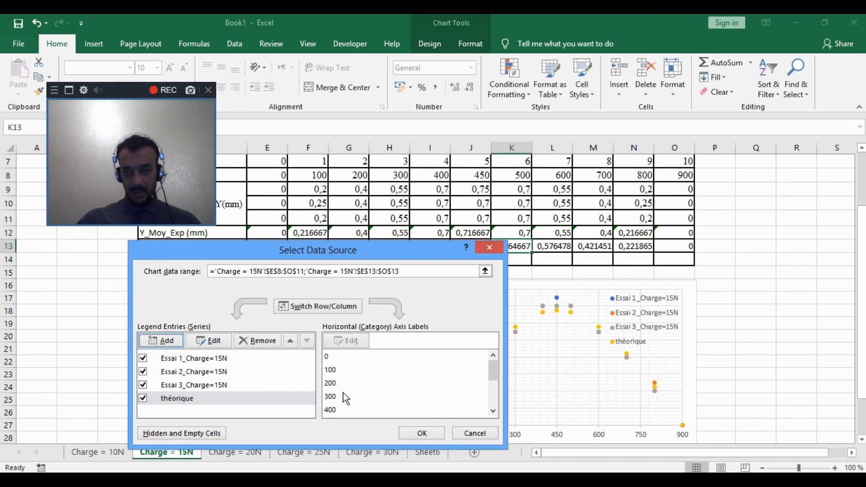
{"action": "left_click", "coordinate": [422, 434]}
Step: Move the chart legend into the empty area below the curve, in the lower middle of the plot
{"action": "left_click_drag", "start_coordinate": [633, 342], "coordinate": [618, 362]}
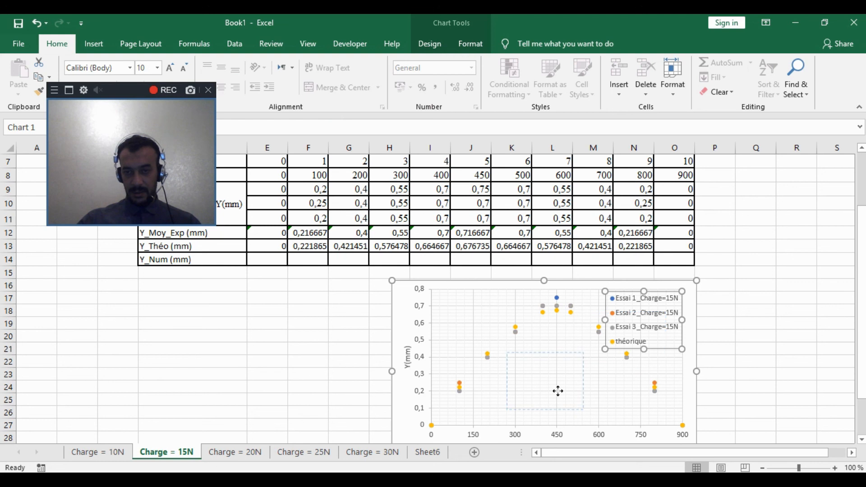
{"action": "left_click_drag", "start_coordinate": [580, 390], "coordinate": [581, 390]}
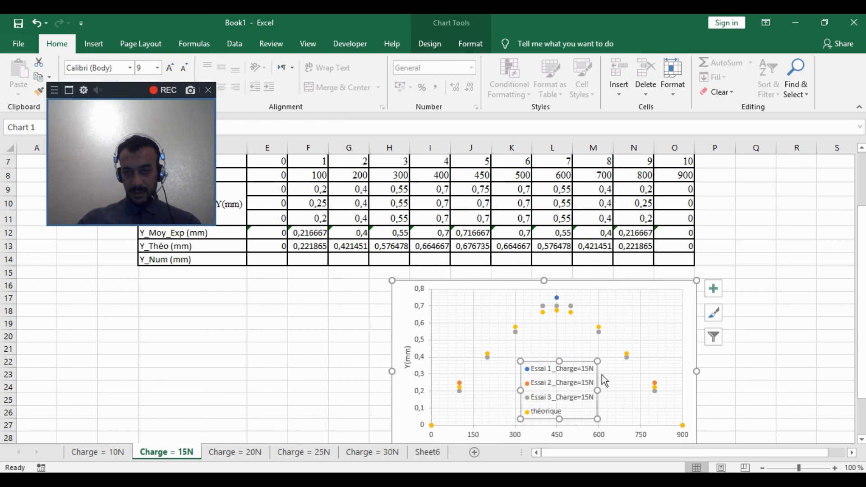
Step: Format the théorique series with a solid connecting line
{"action": "left_click", "coordinate": [556, 311]}
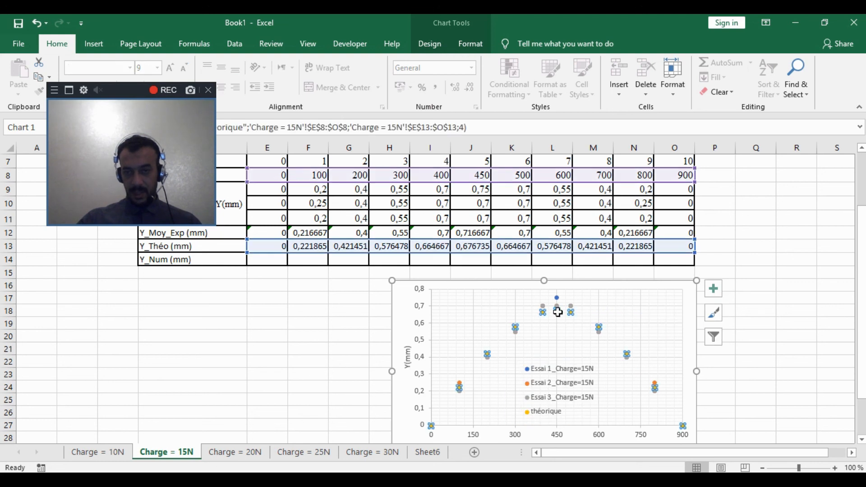
{"action": "right_click", "coordinate": [558, 312]}
{"action": "left_click", "coordinate": [617, 426]}
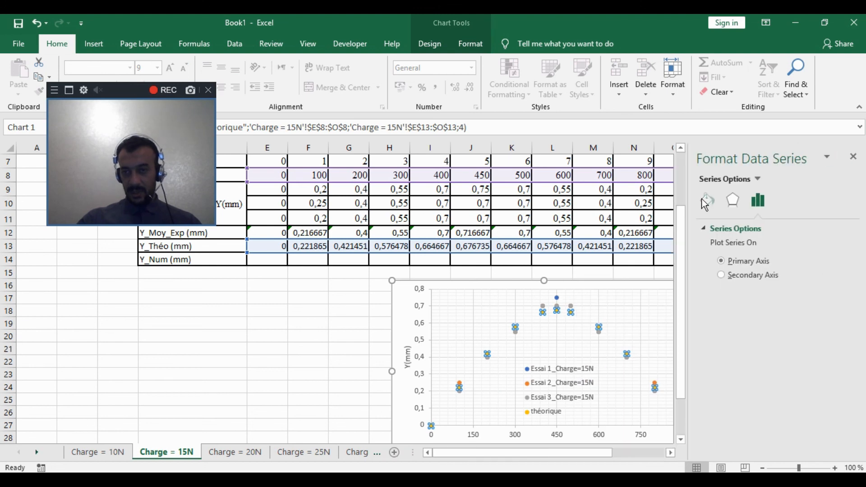
{"action": "left_click", "coordinate": [703, 200]}
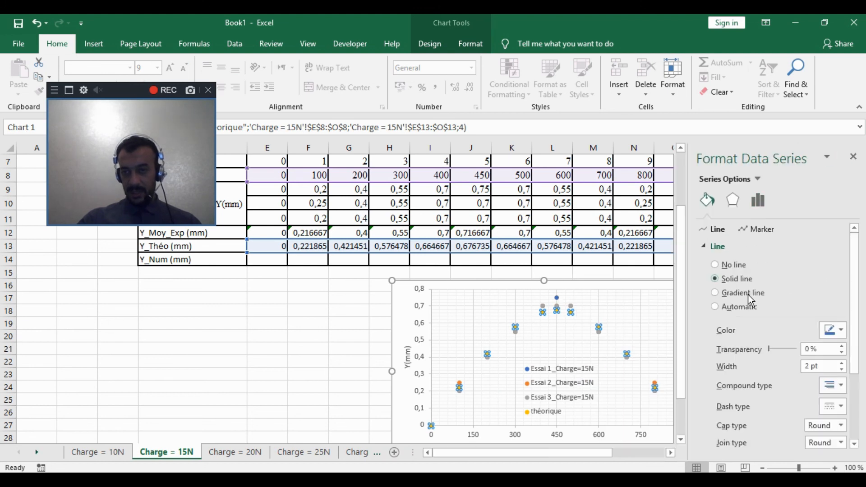
Step: Set the théorique series' markers to no fill and no border line, and close the series formatting
{"action": "left_click", "coordinate": [756, 230]}
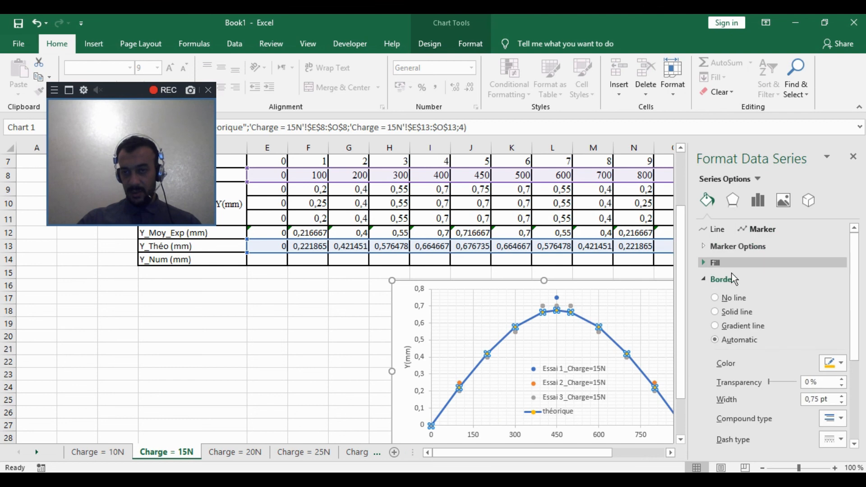
{"action": "left_click", "coordinate": [709, 263]}
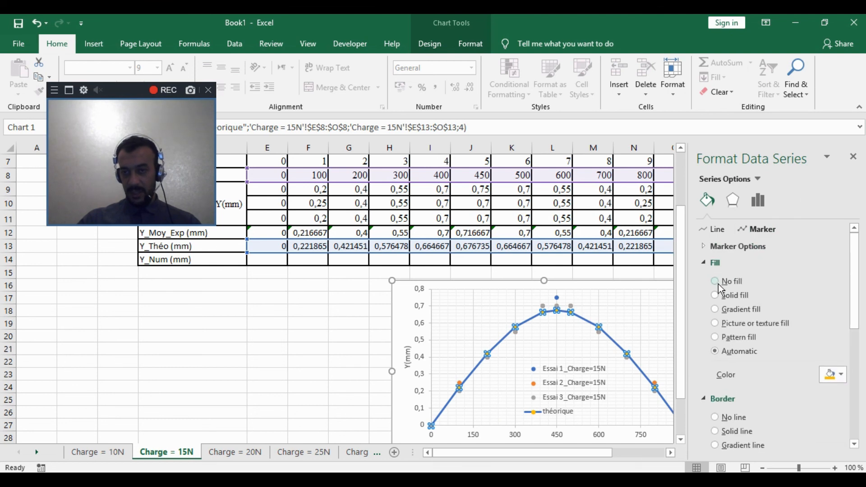
{"action": "left_click", "coordinate": [715, 281]}
{"action": "left_click", "coordinate": [716, 392]}
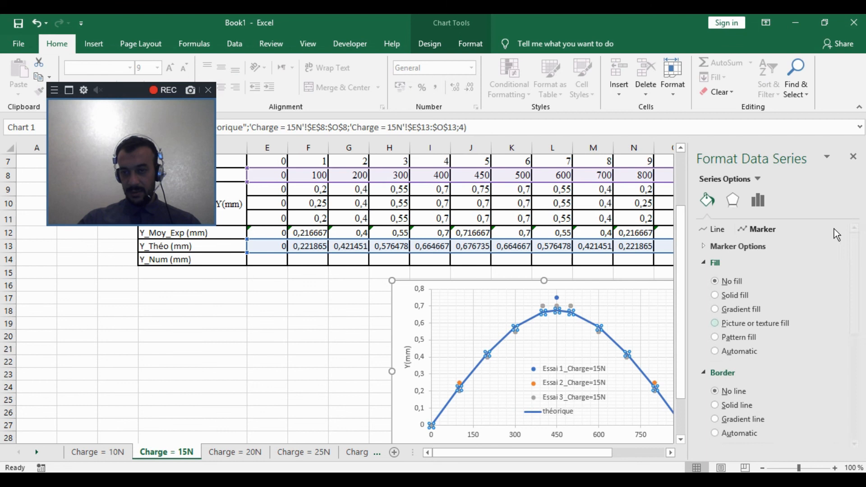
{"action": "left_click", "coordinate": [852, 157]}
{"action": "left_click", "coordinate": [296, 350]}
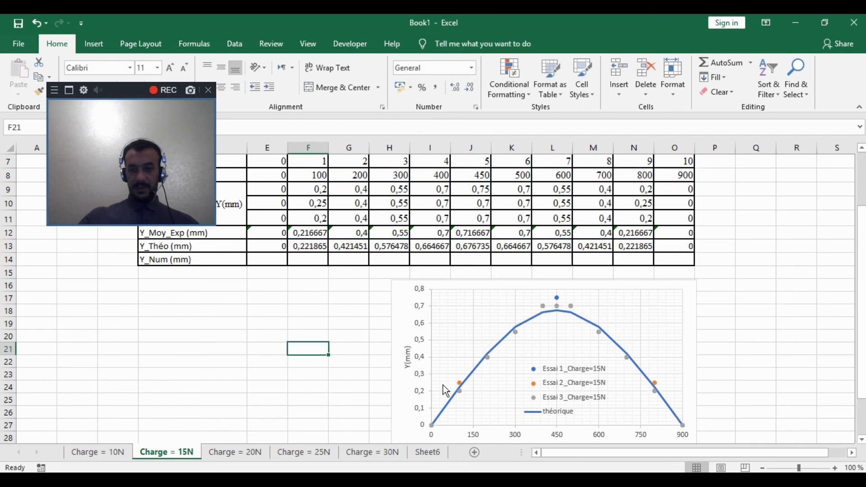
Step: Copy the Y_Théo formulas in E13:O13 from the Charge = 15N sheet into the same row of the Charge = 20N sheet
{"action": "left_click", "coordinate": [257, 456]}
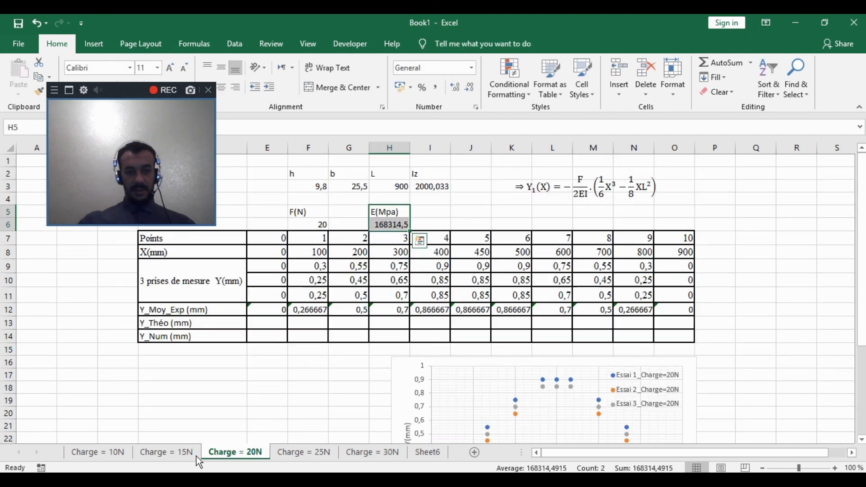
{"action": "left_click", "coordinate": [194, 456]}
{"action": "left_click_drag", "start_coordinate": [271, 252], "coordinate": [679, 246]}
{"action": "key", "text": "ctrl+c"}
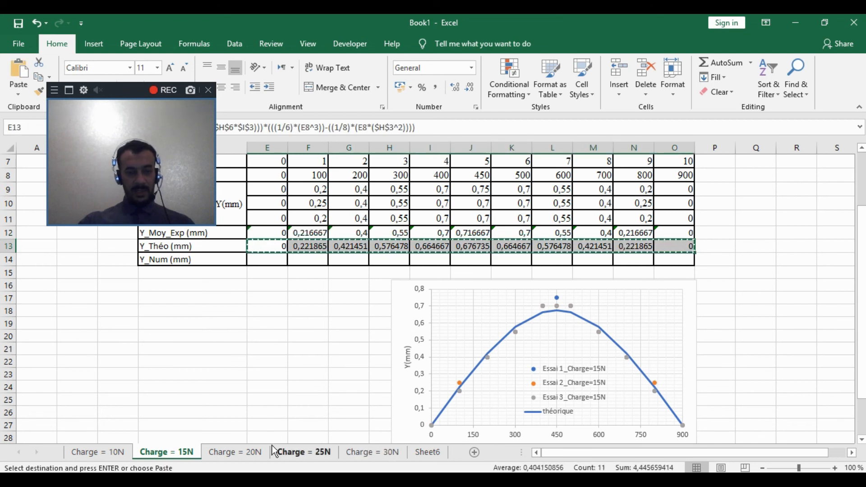
{"action": "left_click", "coordinate": [264, 451]}
{"action": "left_click", "coordinate": [263, 323]}
{"action": "key", "text": "ctrl+v"}
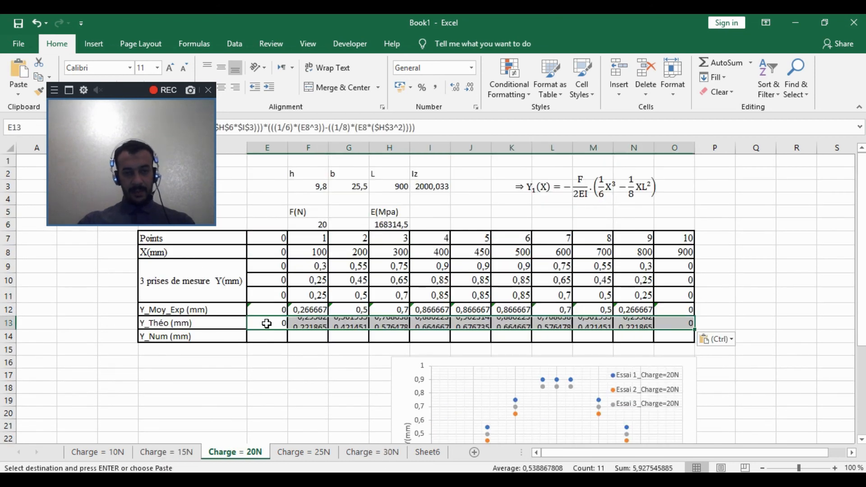
{"action": "left_click", "coordinate": [774, 321]}
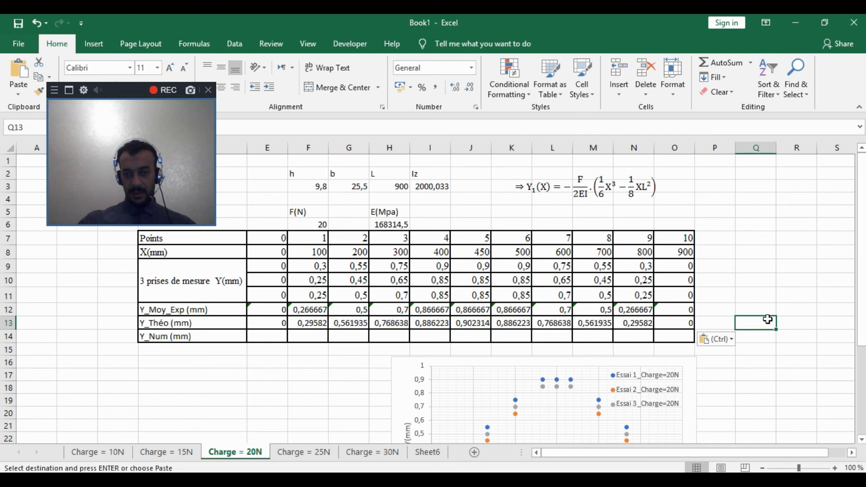
Step: Add a new data series named "théorique" to the Charge = 20N scatter chart
{"action": "scroll", "coordinate": [742, 342], "scroll_direction": "down", "scroll_amount": 3}
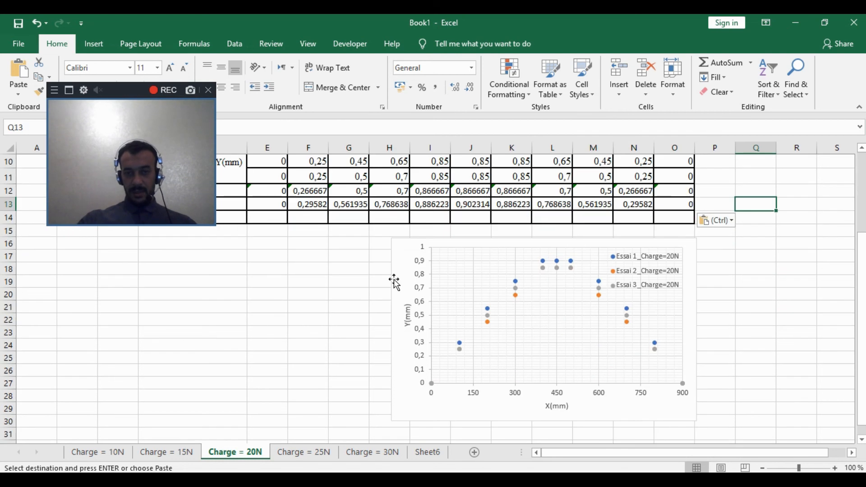
{"action": "left_click", "coordinate": [395, 277]}
{"action": "right_click", "coordinate": [395, 277]}
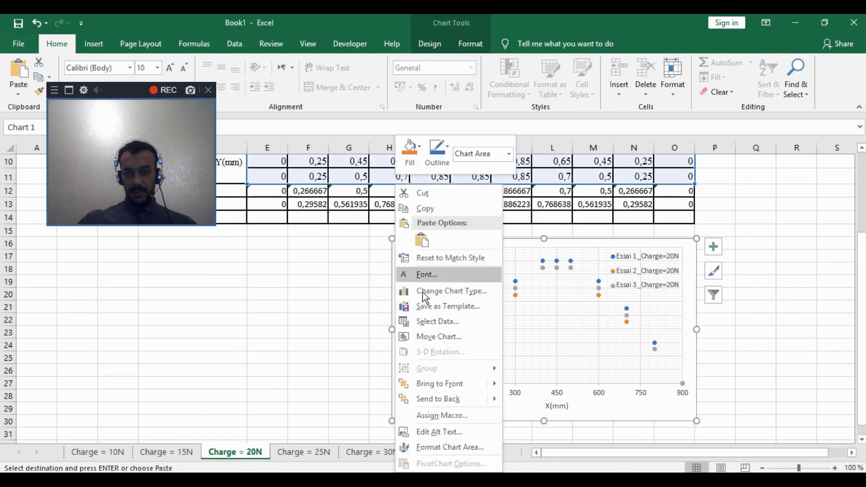
{"action": "left_click", "coordinate": [441, 318]}
{"action": "left_click", "coordinate": [171, 341]}
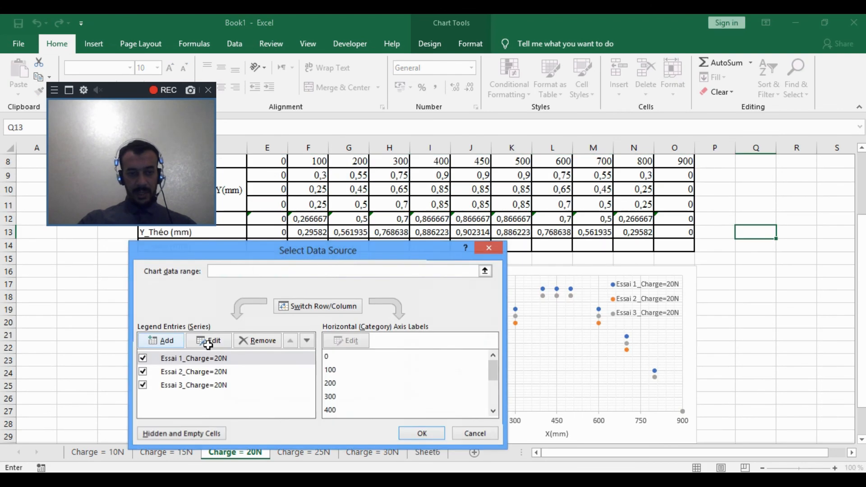
{"action": "left_click", "coordinate": [345, 323]}
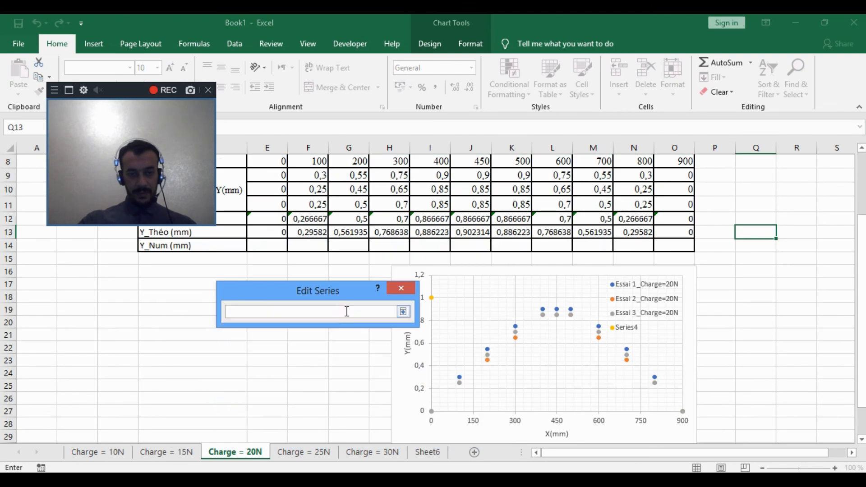
{"action": "left_click", "coordinate": [403, 311]}
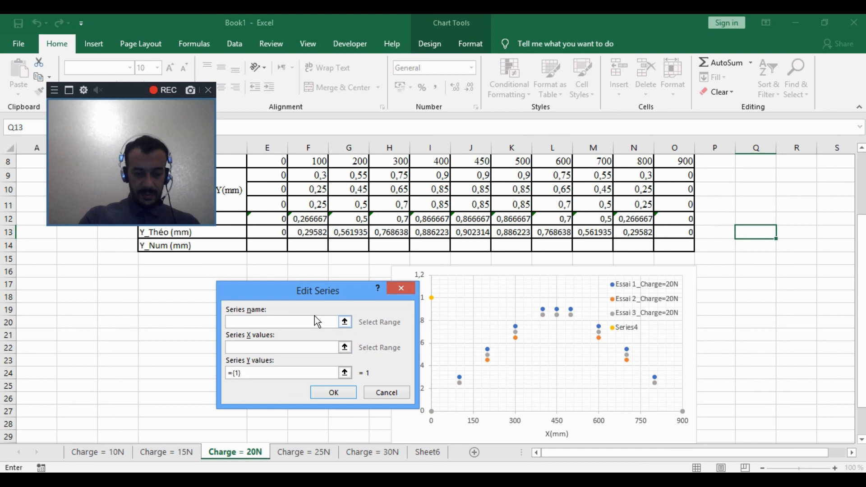
{"action": "type", "text": "théor"}
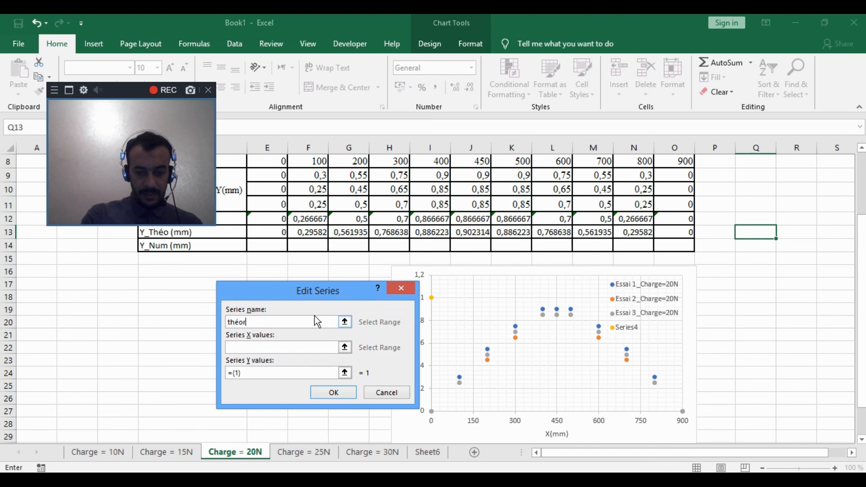
{"action": "type", "text": "ique"}
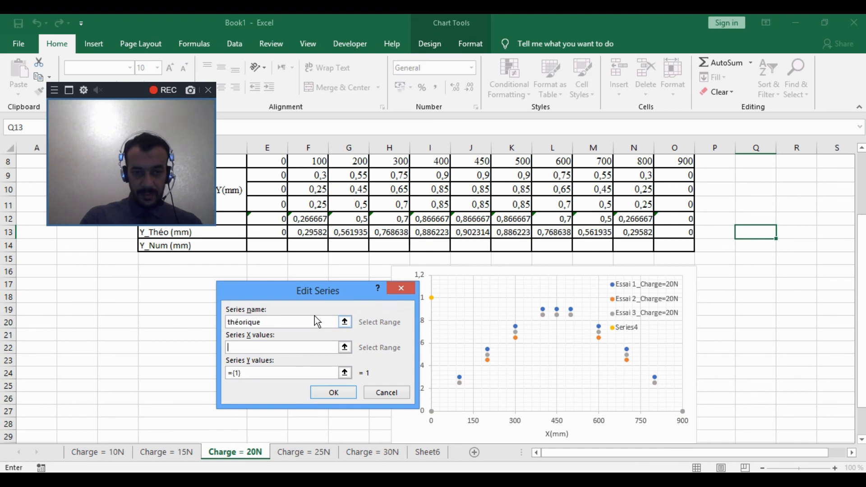
Step: Set the new series' X values to E8:O8 and its Y values to E13:O13 of the Charge = 20N sheet
{"action": "left_click", "coordinate": [345, 347]}
{"action": "left_click_drag", "start_coordinate": [271, 162], "coordinate": [676, 162]}
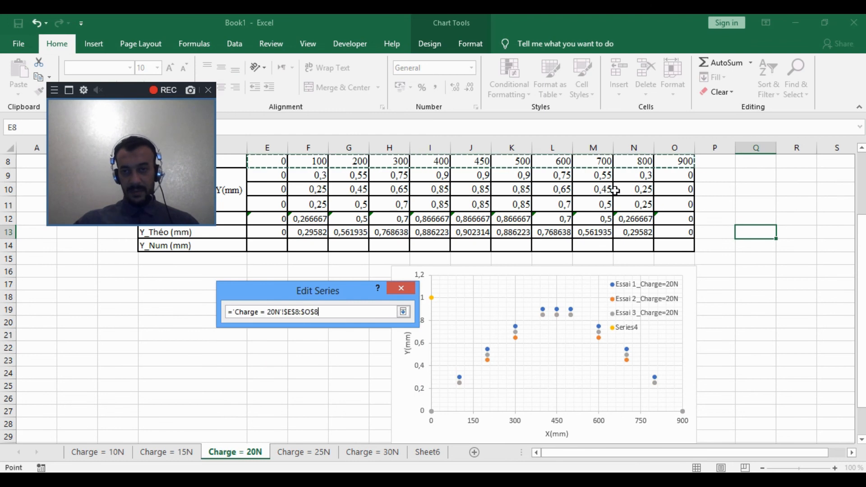
{"action": "left_click", "coordinate": [403, 312]}
{"action": "left_click", "coordinate": [344, 373]}
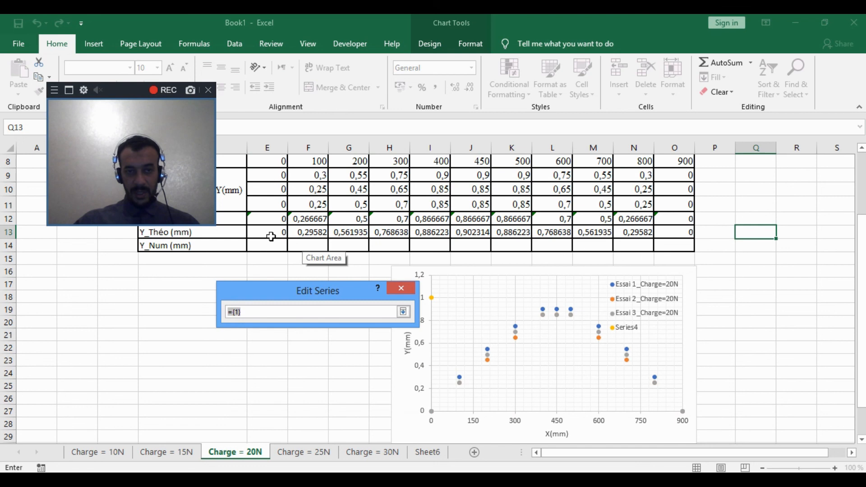
{"action": "left_click_drag", "start_coordinate": [265, 230], "coordinate": [676, 232]}
{"action": "left_click", "coordinate": [402, 312]}
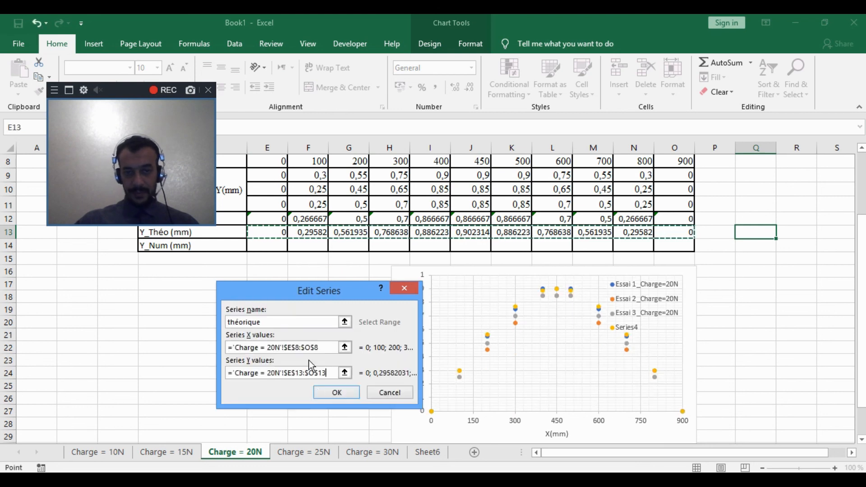
Step: Confirm the new théorique series on the Charge = 20N chart and move the legend to the empty area beneath the plotted points
{"action": "left_click", "coordinate": [334, 392]}
{"action": "left_click", "coordinate": [422, 433]}
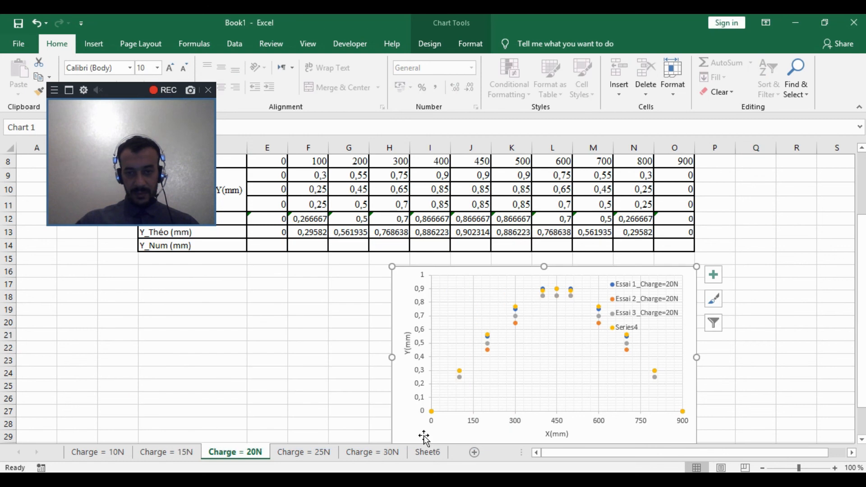
{"action": "left_click", "coordinate": [644, 303]}
{"action": "left_click_drag", "start_coordinate": [644, 303], "coordinate": [564, 357]}
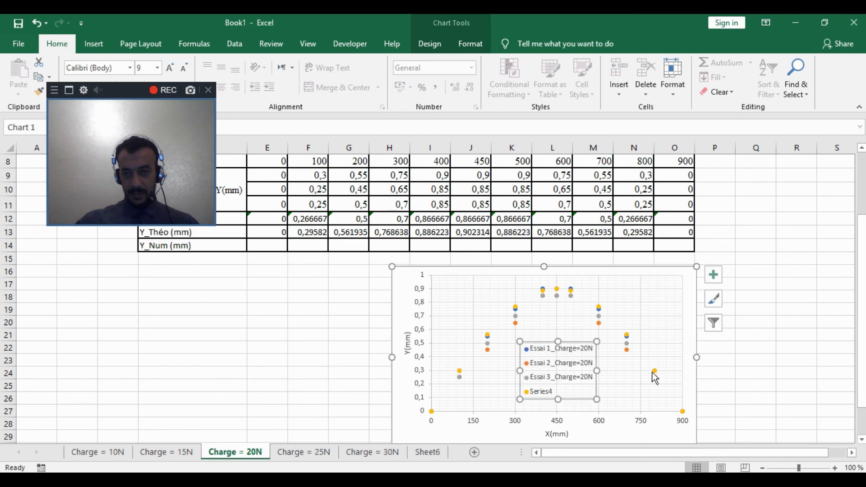
Step: Format the théorique series of the Charge = 20N chart with a solid connecting line
{"action": "left_click", "coordinate": [628, 335]}
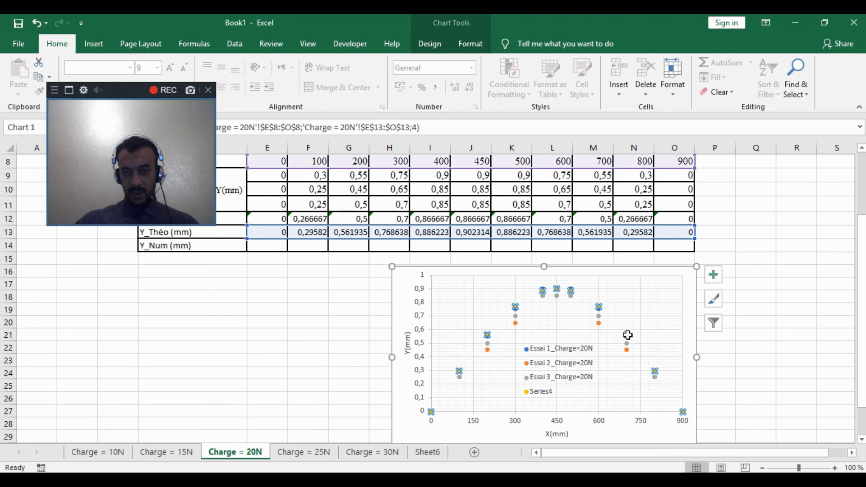
{"action": "right_click", "coordinate": [628, 335]}
{"action": "left_click", "coordinate": [654, 451]}
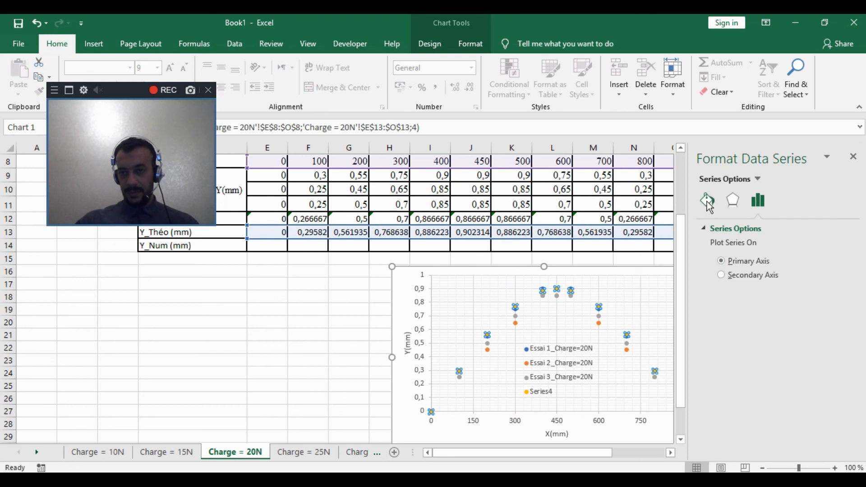
{"action": "left_click", "coordinate": [707, 201]}
{"action": "left_click", "coordinate": [715, 279]}
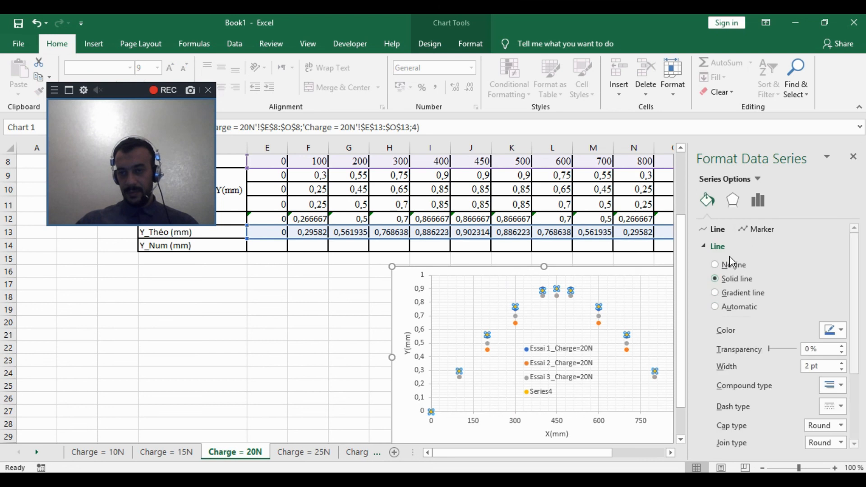
Step: Set the markers of the Charge = 20N théorique series to no fill and no border line, and close the series formatting
{"action": "left_click", "coordinate": [749, 229]}
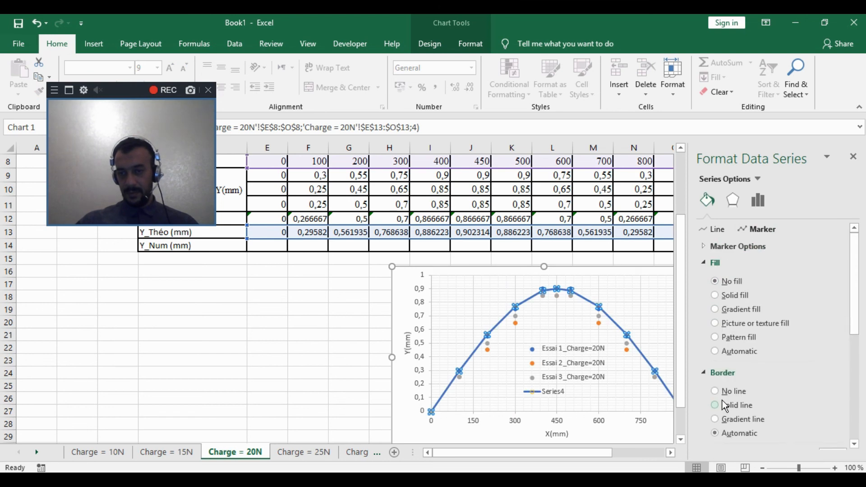
{"action": "left_click", "coordinate": [852, 156]}
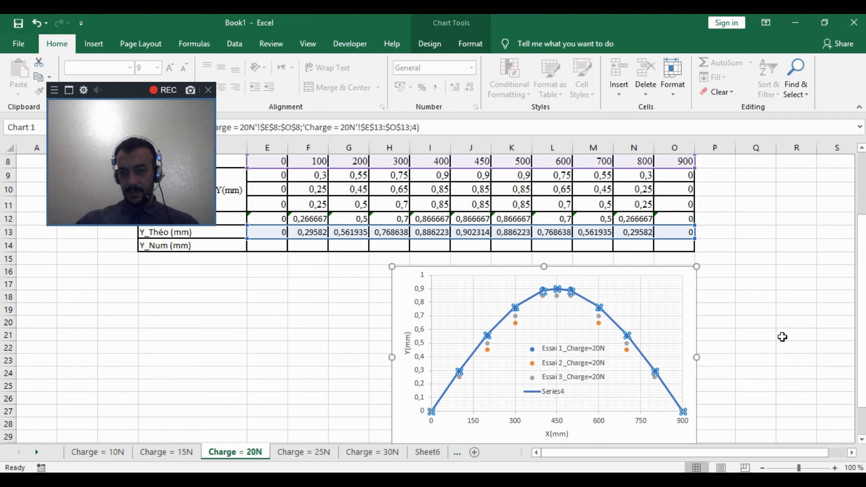
{"action": "left_click", "coordinate": [784, 323]}
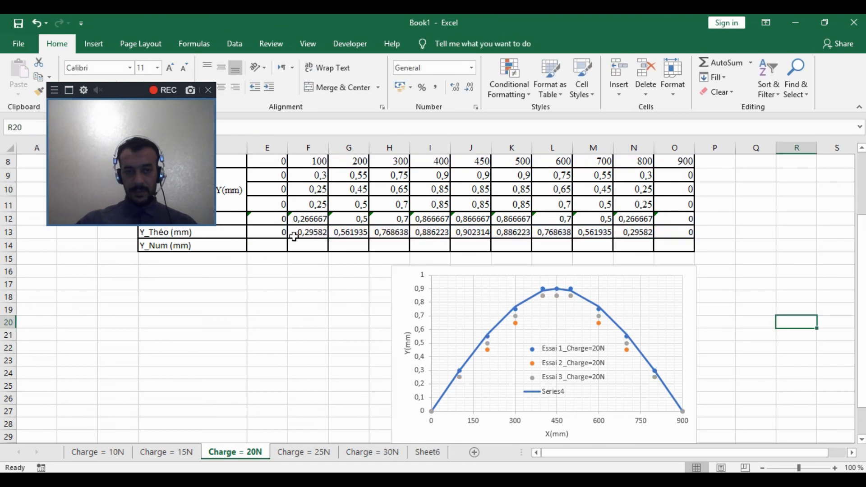
Step: Copy the Y_Théo formulas in E13:O13 from the Charge = 20N sheet into the same row of the Charge = 25N sheet
{"action": "left_click_drag", "start_coordinate": [273, 232], "coordinate": [688, 231]}
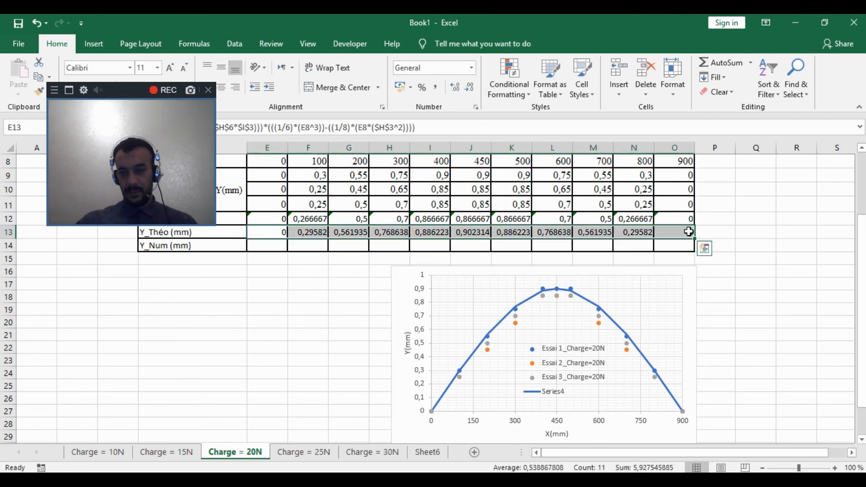
{"action": "key", "text": "ctrl+c"}
{"action": "left_click", "coordinate": [301, 453]}
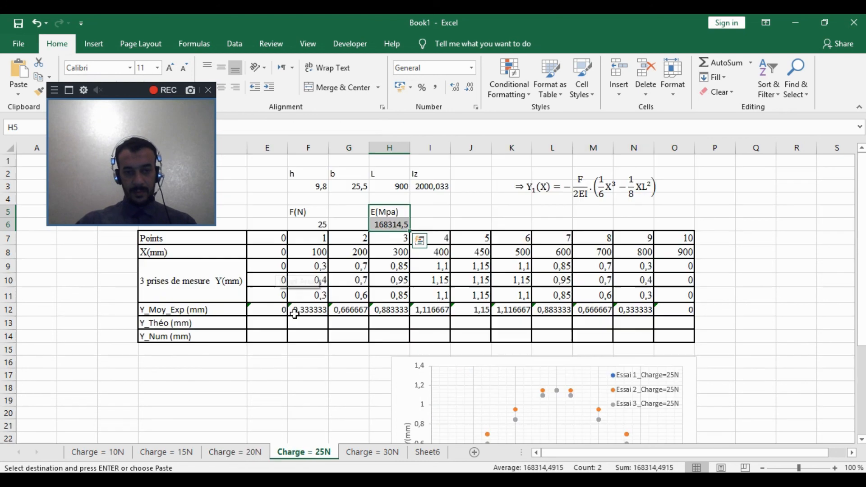
{"action": "left_click", "coordinate": [269, 323]}
{"action": "key", "text": "ctrl+v"}
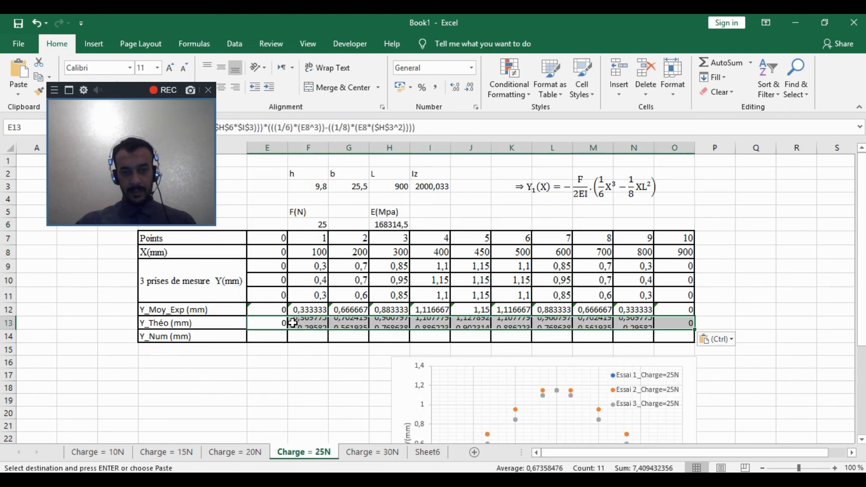
{"action": "left_click", "coordinate": [302, 341]}
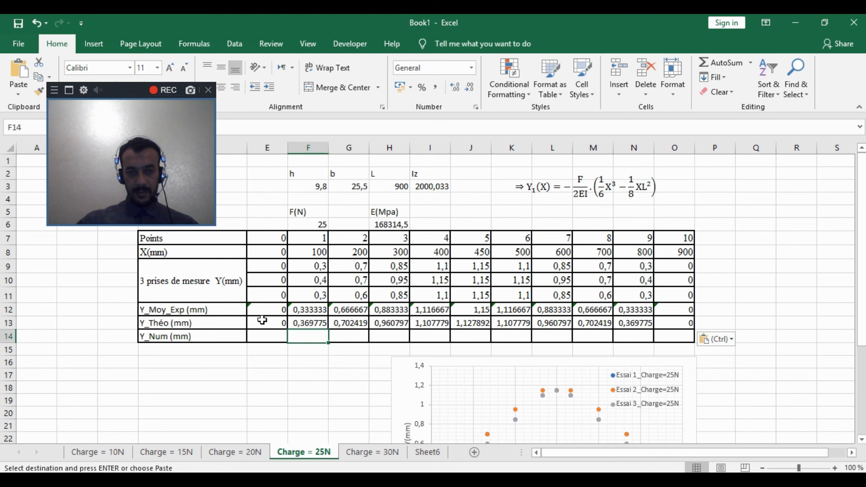
Step: Add a new data series named "Théorique" to the Charge = 25N scatter chart
{"action": "right_click", "coordinate": [404, 393]}
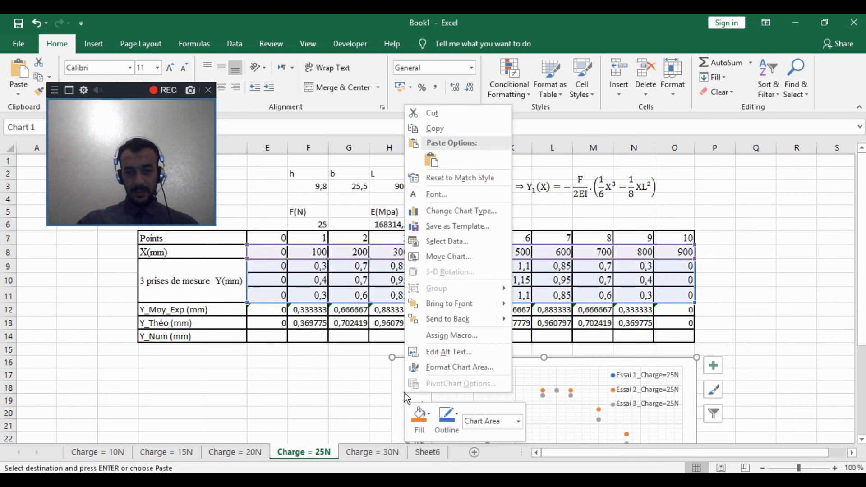
{"action": "left_click", "coordinate": [448, 241]}
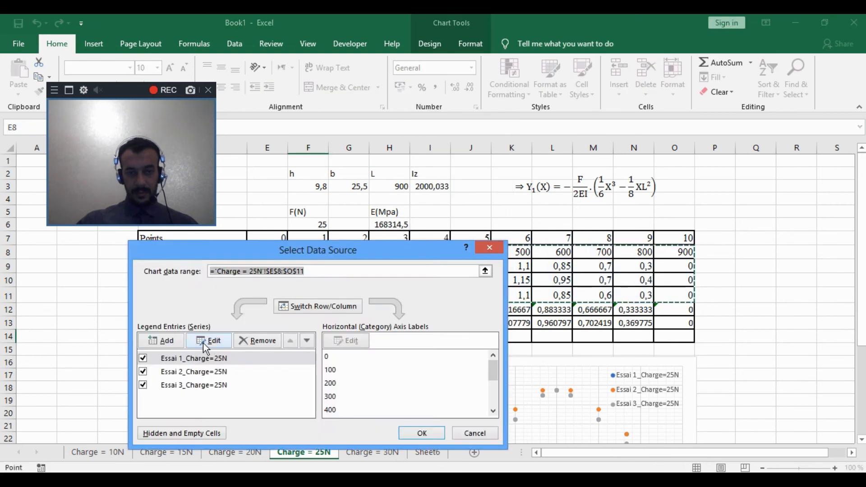
{"action": "left_click", "coordinate": [178, 345]}
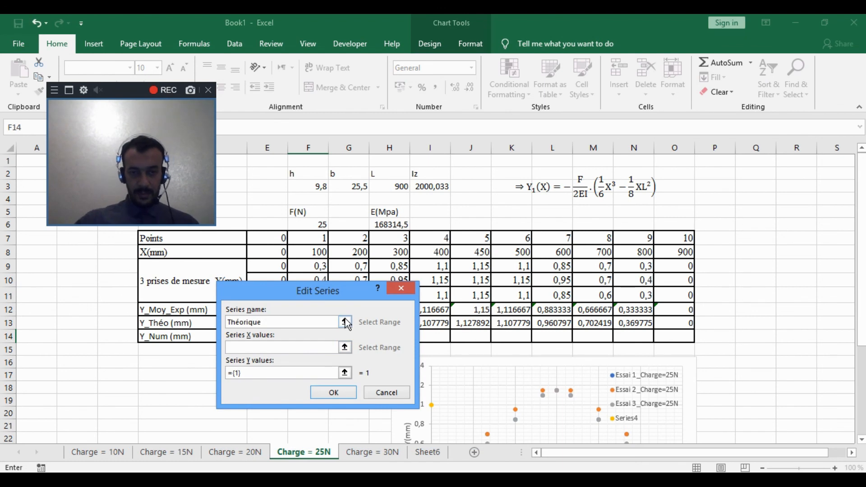
Step: Set the Théorique series' X values to E8:O8 and Y values to E13:O13 of the Charge = 25N sheet, and confirm the data source
{"action": "left_click", "coordinate": [345, 347]}
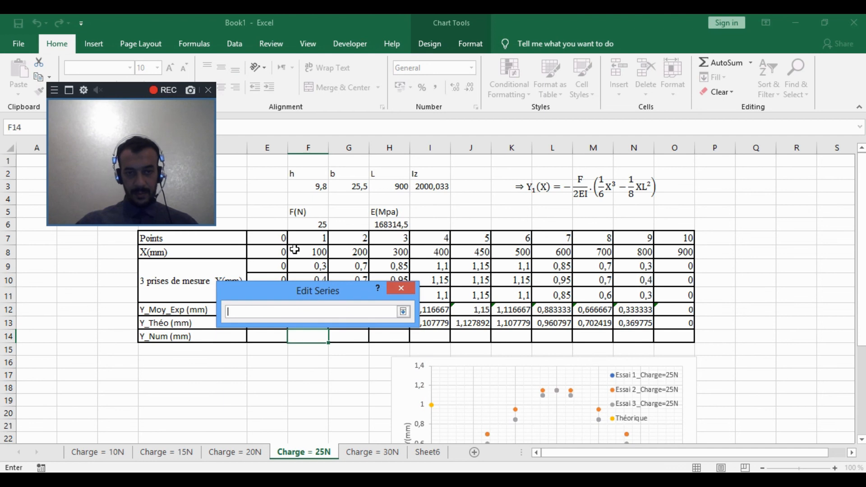
{"action": "left_click_drag", "start_coordinate": [267, 257], "coordinate": [687, 253]}
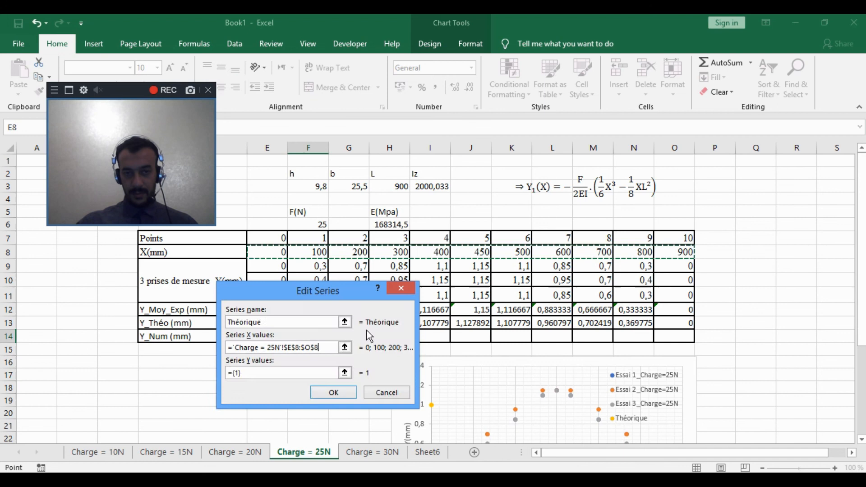
{"action": "left_click", "coordinate": [344, 373]}
{"action": "left_click_drag", "start_coordinate": [325, 295], "coordinate": [380, 228]}
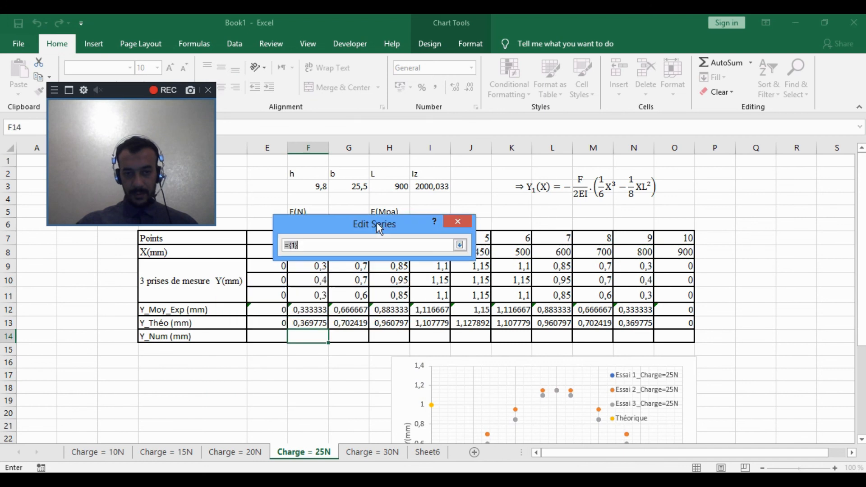
{"action": "left_click_drag", "start_coordinate": [271, 323], "coordinate": [686, 326]}
{"action": "left_click", "coordinate": [459, 245]}
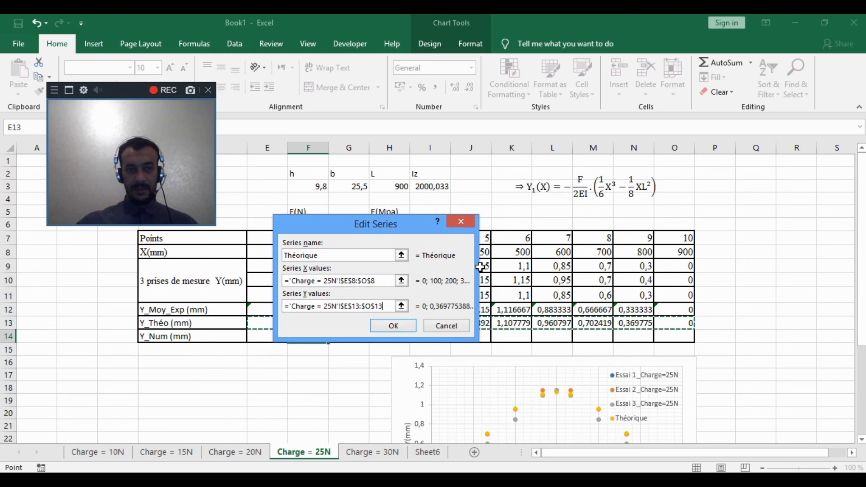
{"action": "scroll", "coordinate": [576, 313], "scroll_direction": "down", "scroll_amount": 6}
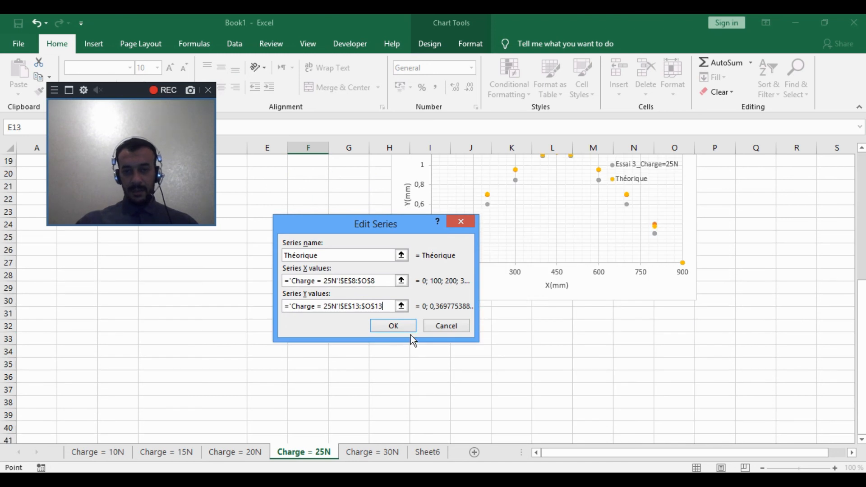
{"action": "left_click", "coordinate": [411, 328]}
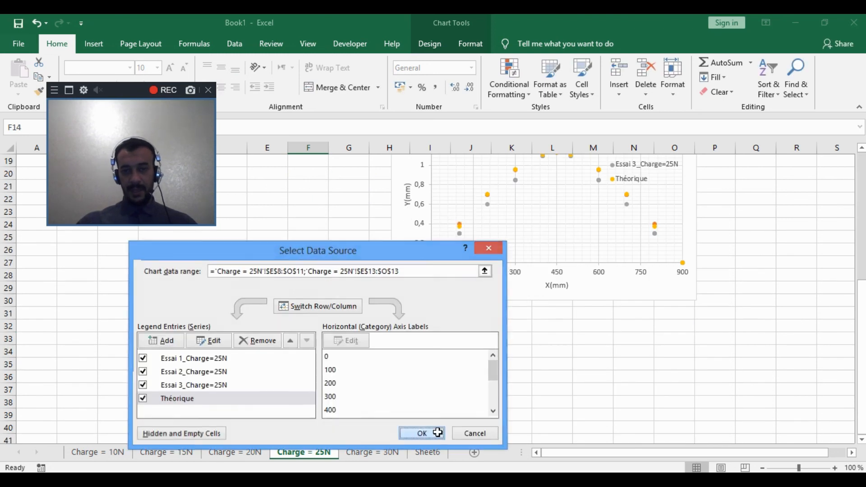
{"action": "left_click", "coordinate": [422, 433]}
Step: Format the Théorique series of the Charge = 25N chart with a solid connecting line
{"action": "scroll", "coordinate": [655, 390], "scroll_direction": "up", "scroll_amount": 3}
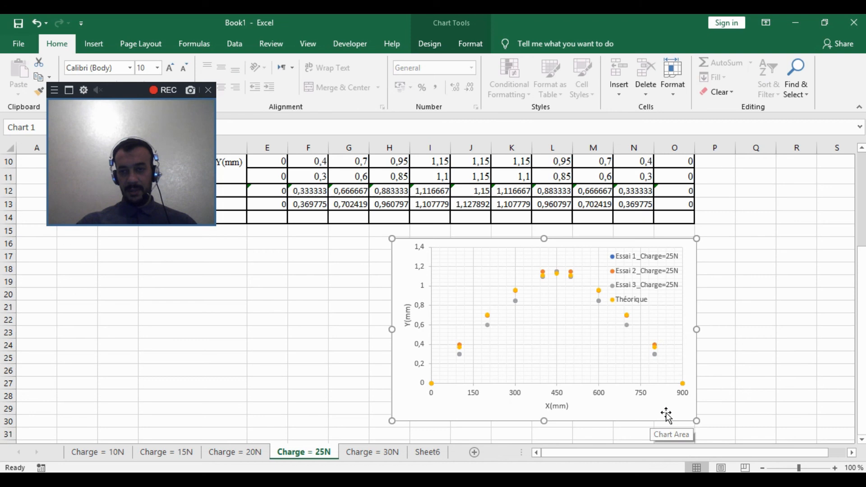
{"action": "left_click", "coordinate": [658, 351]}
{"action": "right_click", "coordinate": [656, 351]}
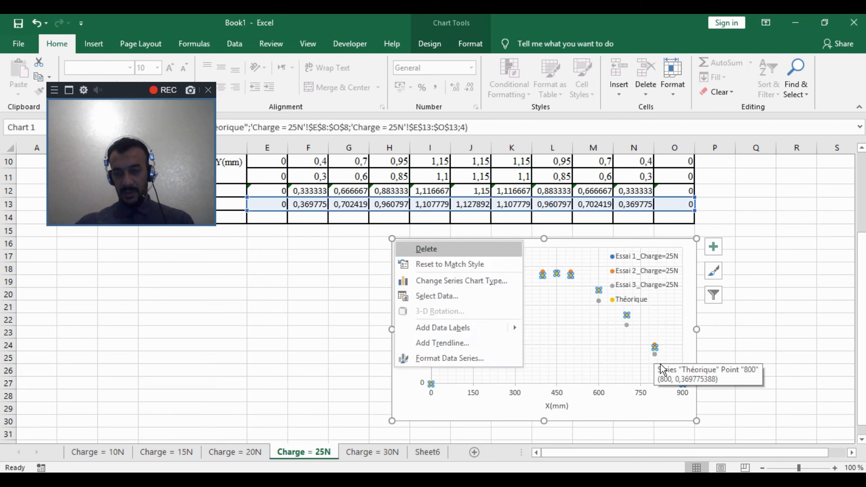
{"action": "left_click", "coordinate": [472, 358]}
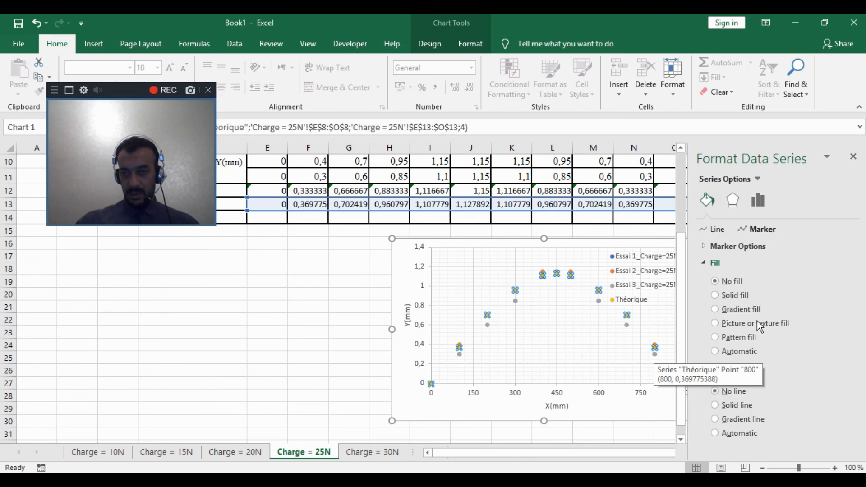
{"action": "left_click", "coordinate": [757, 201]}
{"action": "left_click", "coordinate": [706, 200]}
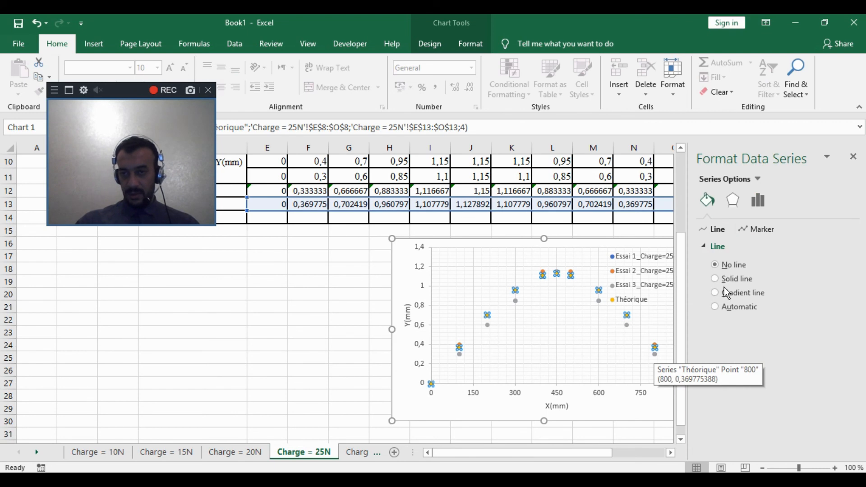
{"action": "left_click", "coordinate": [729, 280]}
Step: Give the Charge = 25N Théorique markers no fill and no border line, and move the chart's legend beneath the curve
{"action": "left_click", "coordinate": [753, 229]}
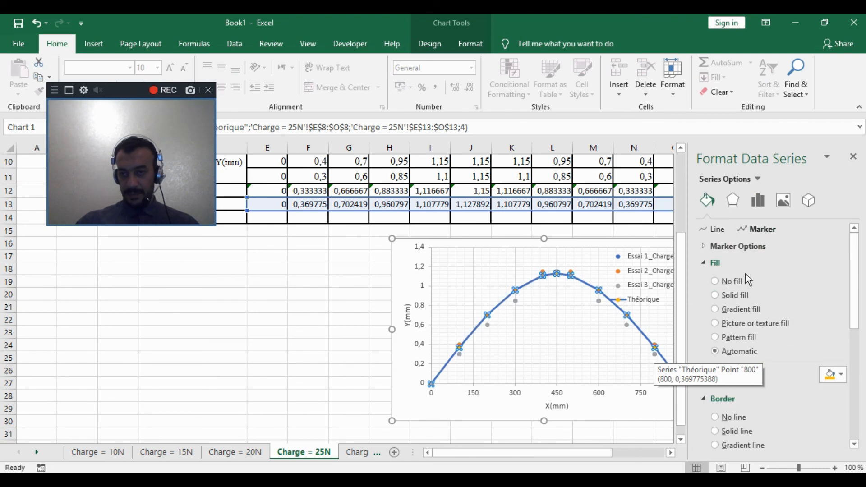
{"action": "left_click", "coordinate": [715, 281]}
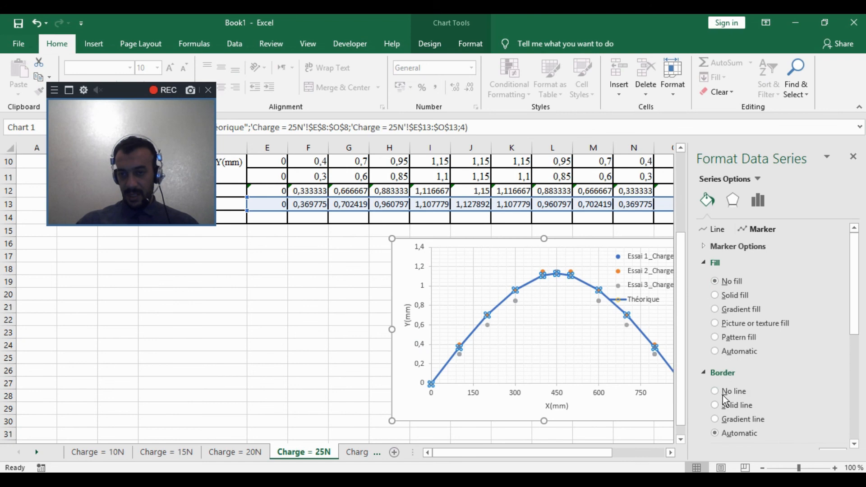
{"action": "left_click", "coordinate": [715, 391]}
{"action": "left_click", "coordinate": [853, 156]}
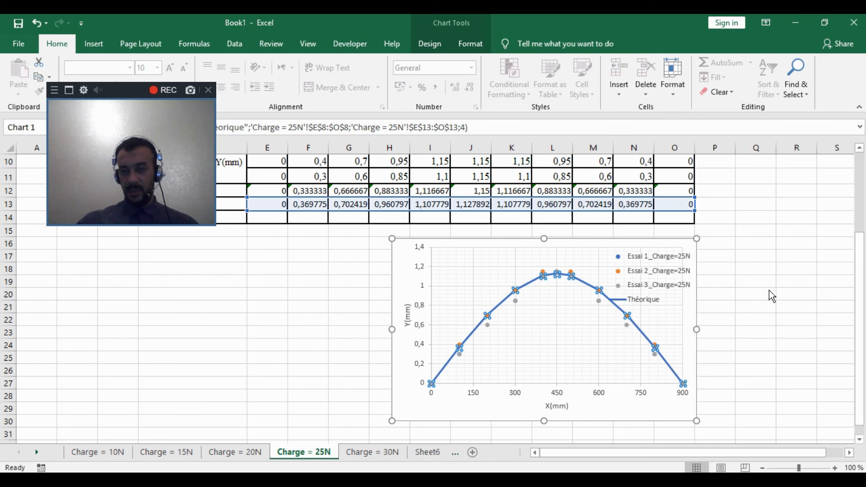
{"action": "left_click", "coordinate": [659, 278]}
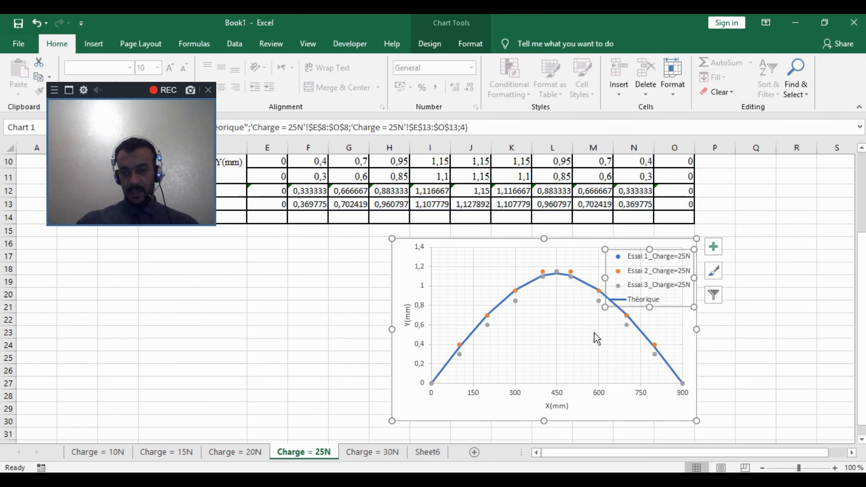
{"action": "left_click_drag", "start_coordinate": [671, 249], "coordinate": [576, 320]}
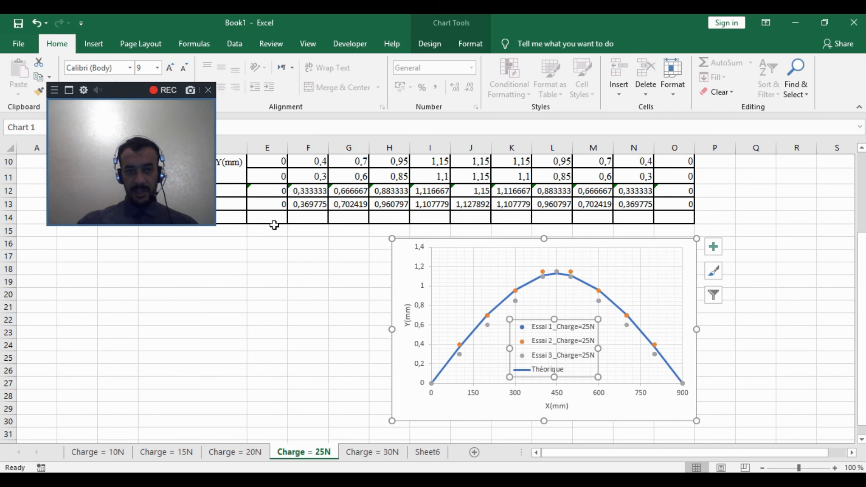
Step: Copy the Y_Théo formulas in E13:O13 from the Charge = 25N sheet into the same row of the Charge = 30N sheet
{"action": "left_click_drag", "start_coordinate": [275, 195], "coordinate": [671, 204]}
{"action": "key", "text": "ctrl+c"}
{"action": "left_click", "coordinate": [359, 453]}
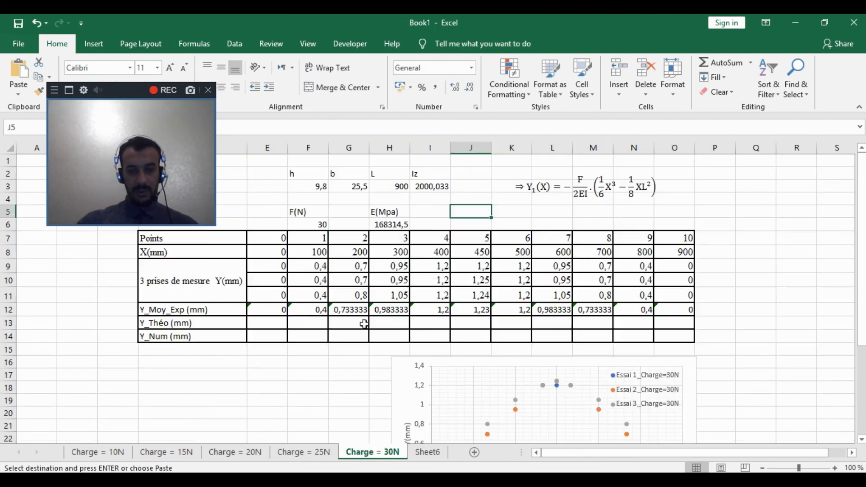
{"action": "left_click", "coordinate": [282, 325]}
{"action": "key", "text": "Return"}
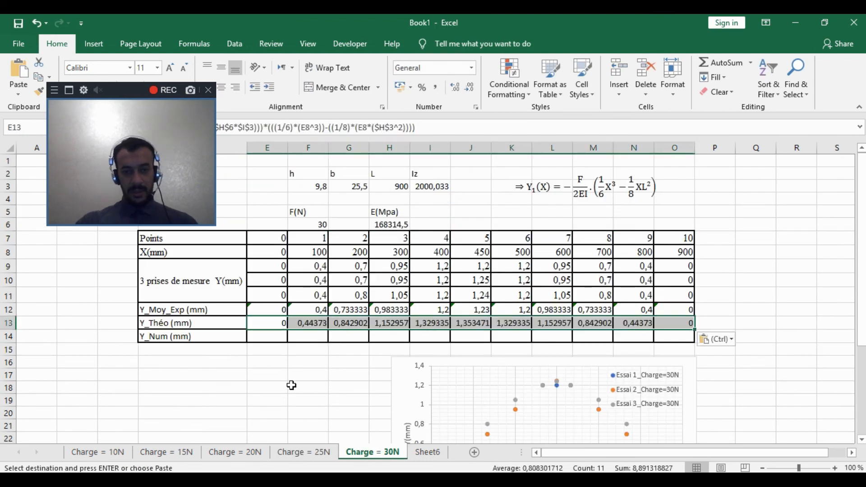
{"action": "left_click", "coordinate": [303, 387]}
Step: Add a data series named théorique to the Charge = 30N sheet's chart
{"action": "scroll", "coordinate": [451, 334], "scroll_direction": "down", "scroll_amount": 3}
{"action": "right_click", "coordinate": [404, 281]}
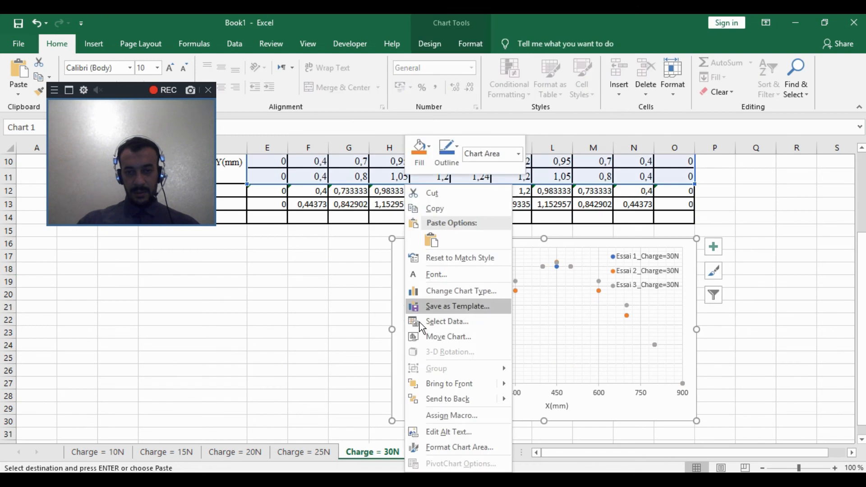
{"action": "left_click", "coordinate": [442, 322]}
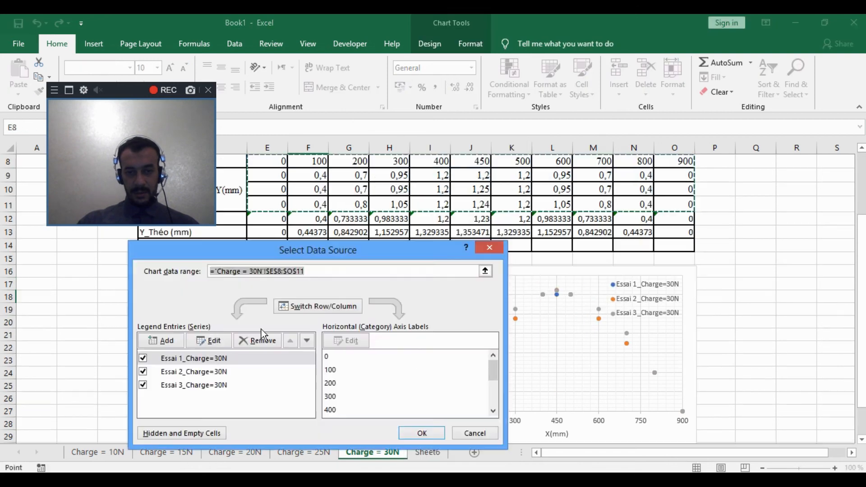
{"action": "left_click", "coordinate": [180, 340]}
{"action": "left_click", "coordinate": [345, 323]}
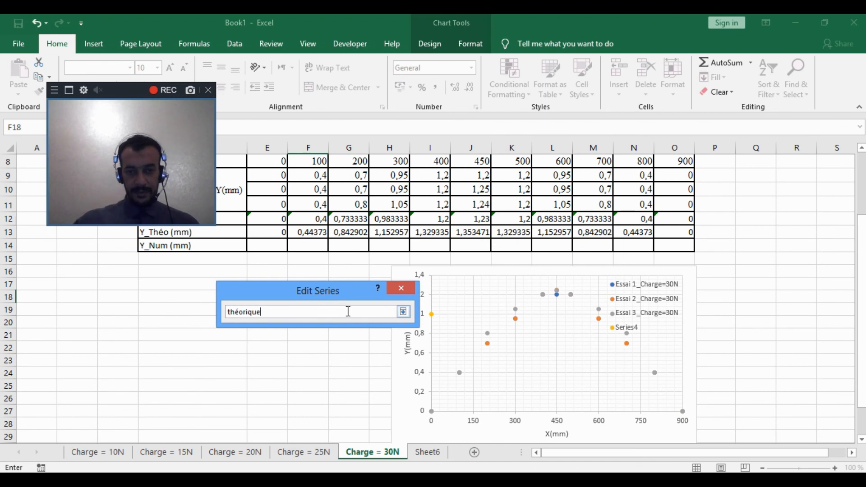
{"action": "left_click", "coordinate": [402, 312]}
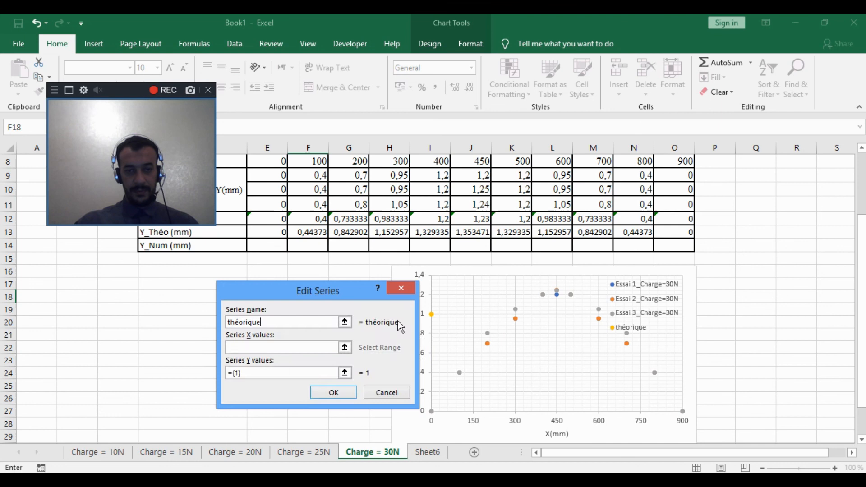
Step: Set the théorique series' X values to E8:O8 and Y values to E13:O13 of the Charge = 30N sheet, and confirm the data source
{"action": "left_click", "coordinate": [344, 349]}
{"action": "left_click_drag", "start_coordinate": [268, 163], "coordinate": [680, 161]}
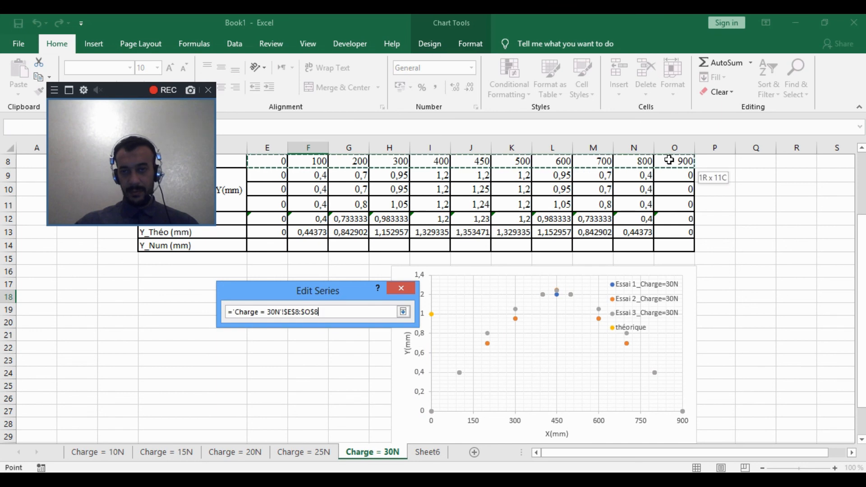
{"action": "left_click", "coordinate": [403, 311]}
{"action": "left_click", "coordinate": [345, 374]}
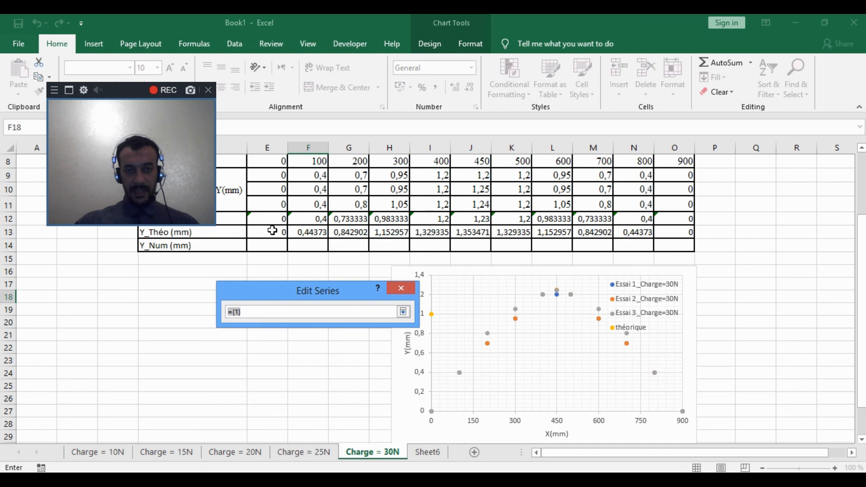
{"action": "left_click_drag", "start_coordinate": [272, 230], "coordinate": [680, 231]}
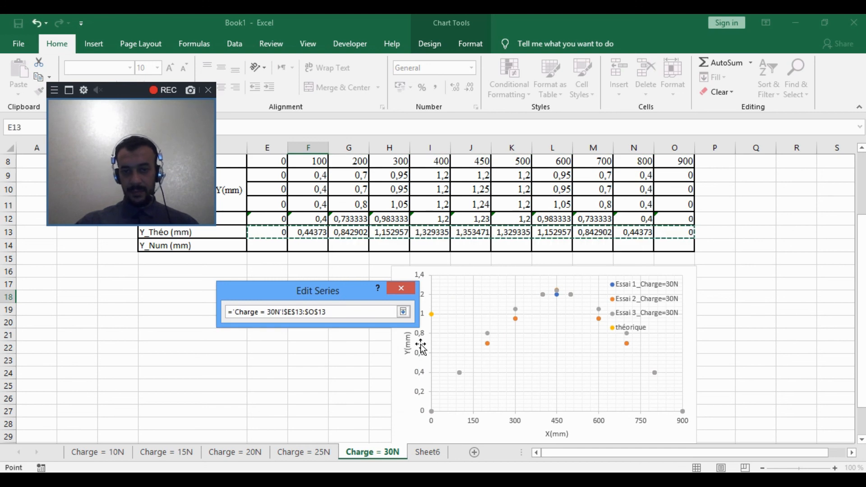
{"action": "left_click", "coordinate": [403, 312]}
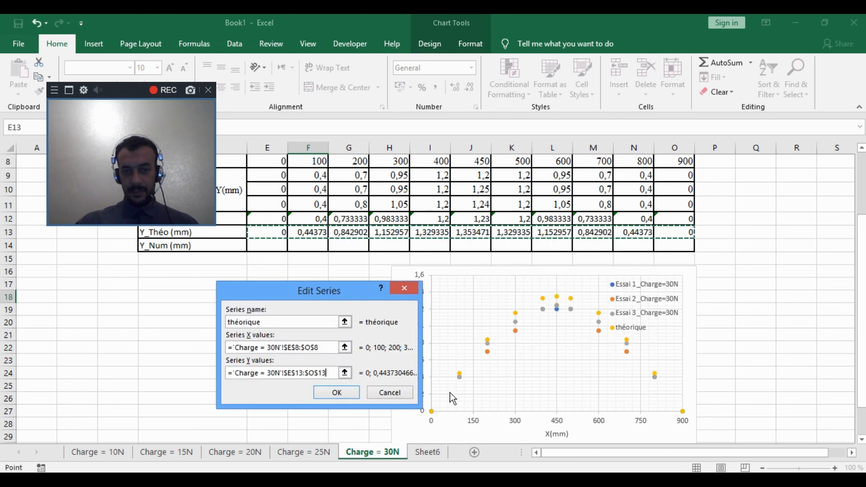
{"action": "left_click", "coordinate": [334, 394]}
{"action": "left_click", "coordinate": [419, 431]}
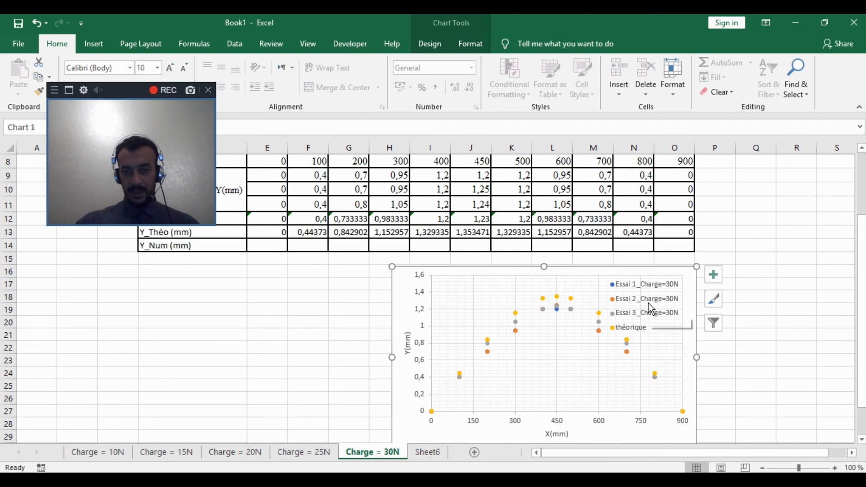
Step: Move the Charge = 30N chart's legend into the empty area beneath the arc of data points
{"action": "left_click", "coordinate": [649, 307]}
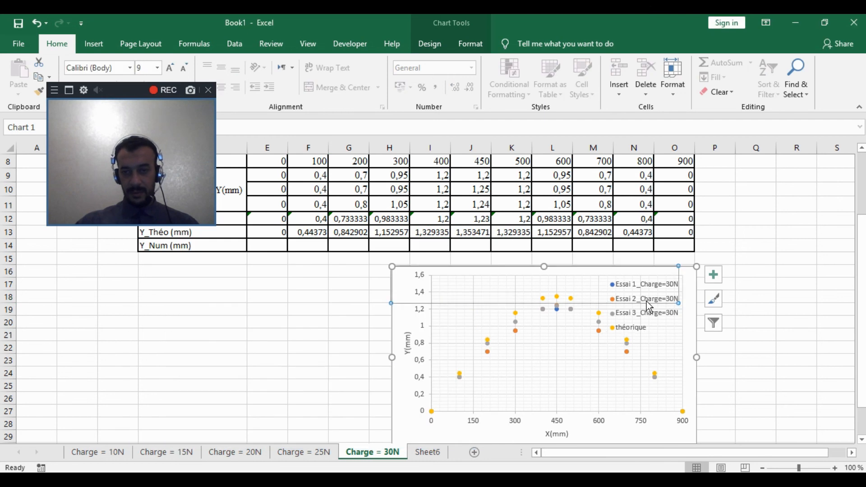
{"action": "left_click", "coordinate": [636, 322]}
{"action": "left_click_drag", "start_coordinate": [654, 327], "coordinate": [626, 347]}
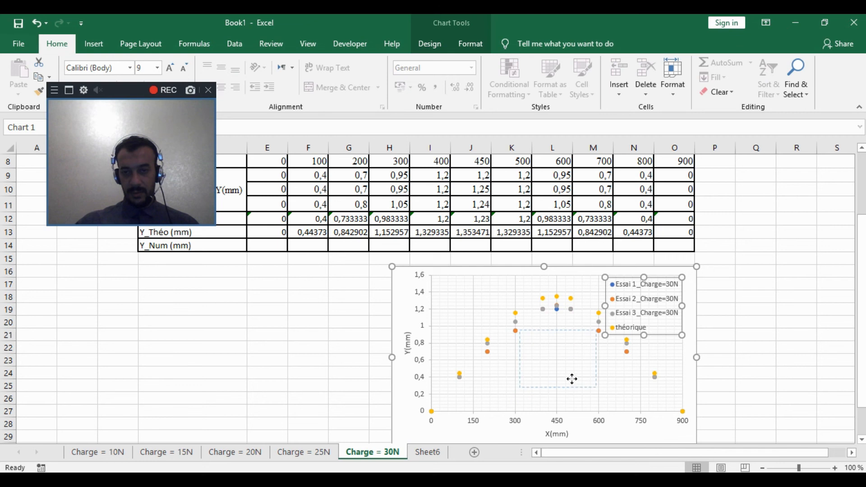
{"action": "left_click_drag", "start_coordinate": [571, 379], "coordinate": [578, 387]}
Step: Format the théorique series of the Charge = 30N chart with a solid connecting line
{"action": "left_click", "coordinate": [569, 300]}
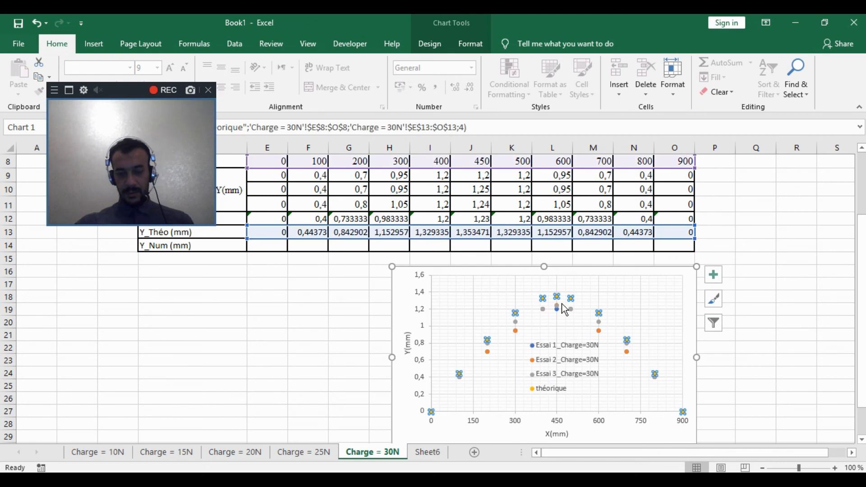
{"action": "right_click", "coordinate": [565, 310]}
{"action": "left_click", "coordinate": [461, 385]}
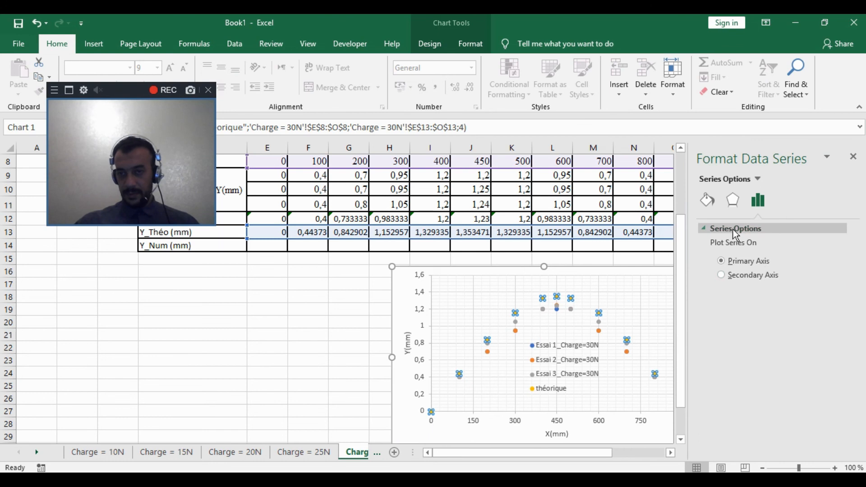
{"action": "left_click", "coordinate": [703, 200]}
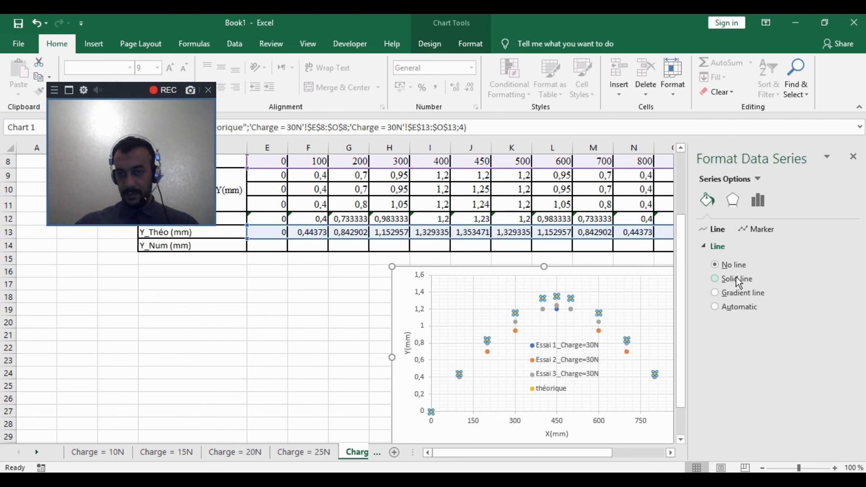
{"action": "left_click", "coordinate": [736, 278]}
Step: Give the Charge = 30N théorique markers no fill and no border line, and close the series formatting
{"action": "left_click", "coordinate": [753, 230]}
{"action": "left_click", "coordinate": [727, 282]}
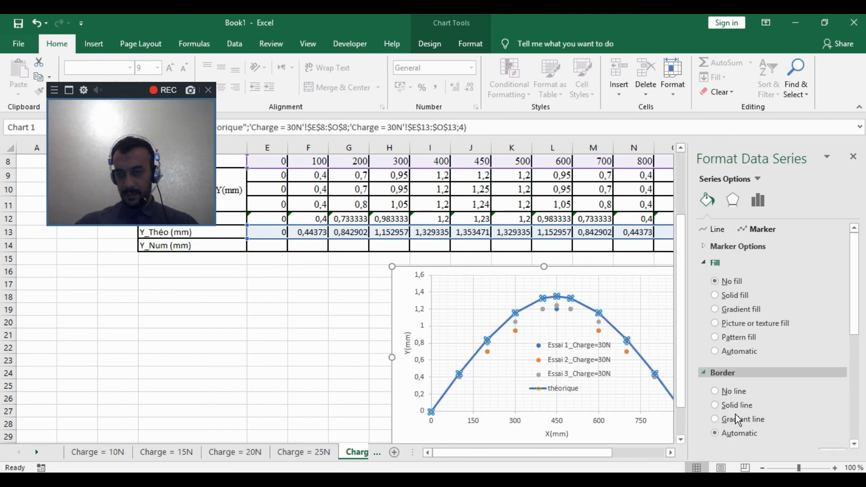
{"action": "left_click", "coordinate": [735, 389]}
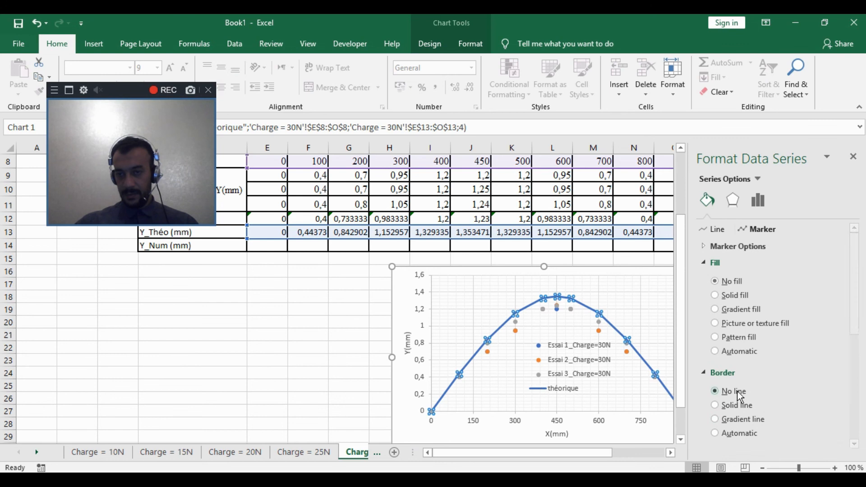
{"action": "left_click", "coordinate": [853, 158]}
{"action": "left_click", "coordinate": [793, 376]}
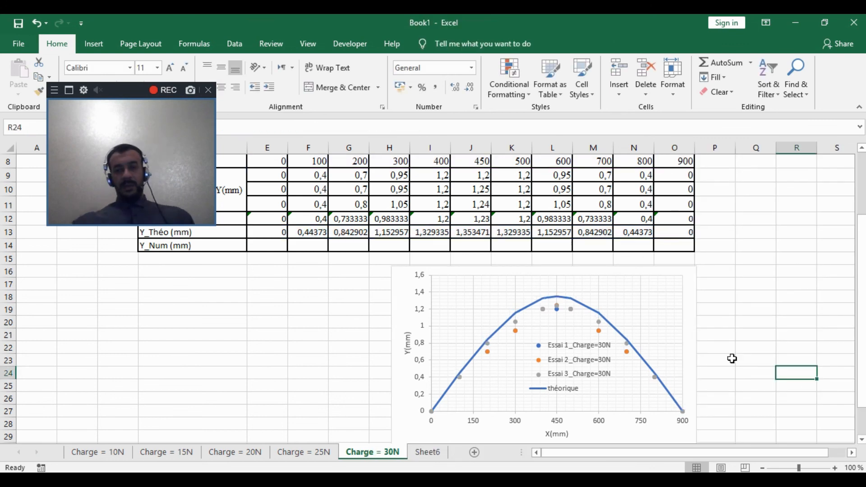
Step: Review the charts on the Charge = 10N to Charge = 30N sheets, ending on Sheet6
{"action": "left_click", "coordinate": [310, 459]}
{"action": "left_click", "coordinate": [223, 458]}
{"action": "left_click", "coordinate": [171, 455]}
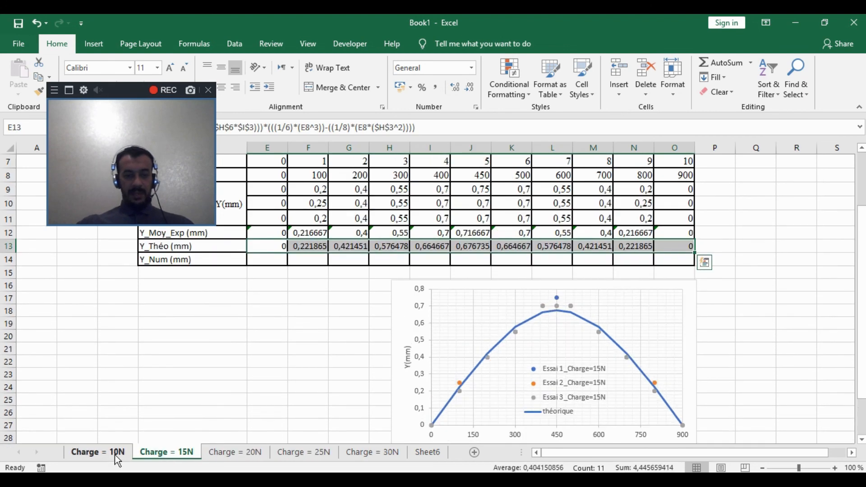
{"action": "left_click", "coordinate": [114, 455]}
{"action": "left_click", "coordinate": [174, 457]}
{"action": "left_click", "coordinate": [236, 459]}
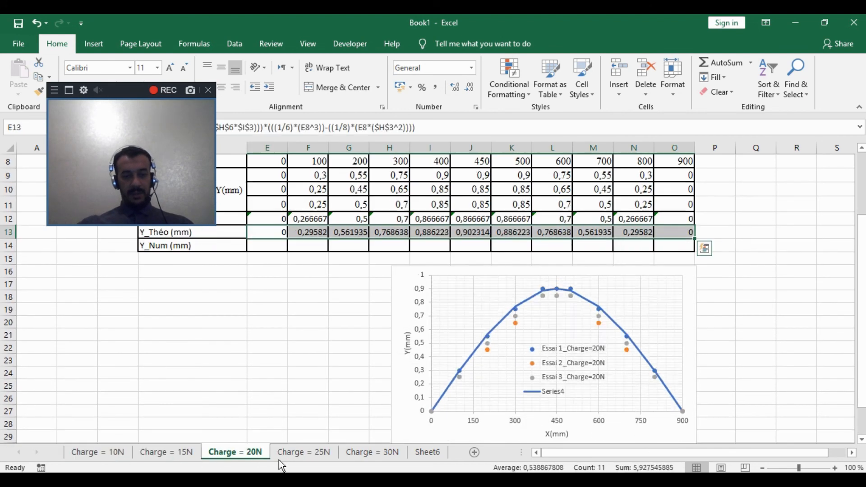
{"action": "left_click", "coordinate": [303, 458]}
{"action": "left_click", "coordinate": [374, 455]}
{"action": "left_click", "coordinate": [428, 453]}
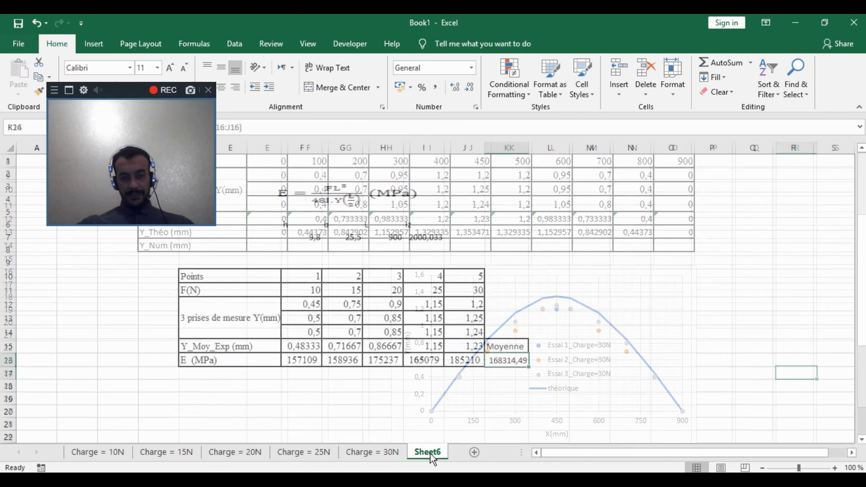
Step: Switch to the Rédaction TP RDM - L2 GM document in Word, read the theoretical curve tasks for TP N°5, and return to Excel
{"action": "left_click", "coordinate": [620, 303]}
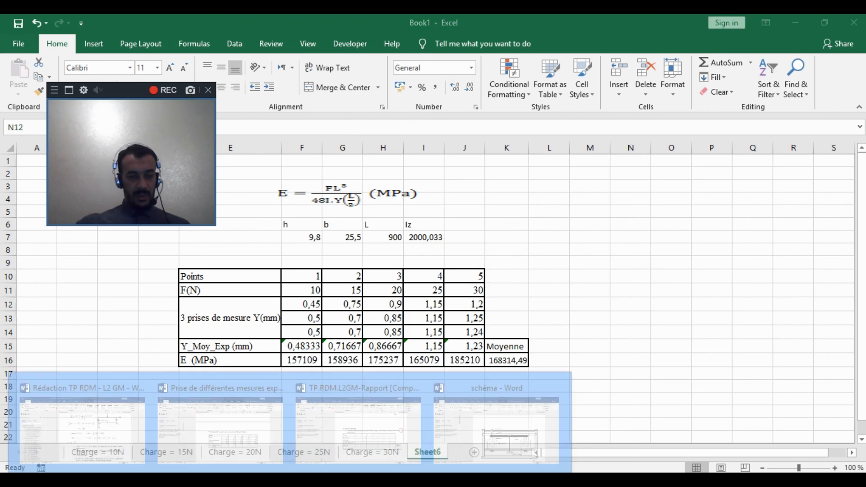
{"action": "mouse_move", "coordinate": [193, 431]}
{"action": "left_click", "coordinate": [126, 435]}
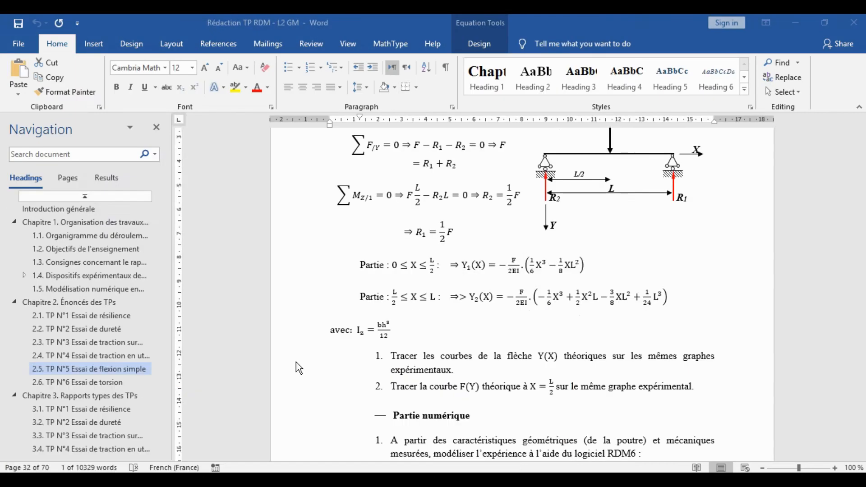
{"action": "scroll", "coordinate": [531, 346], "scroll_direction": "down", "scroll_amount": 2}
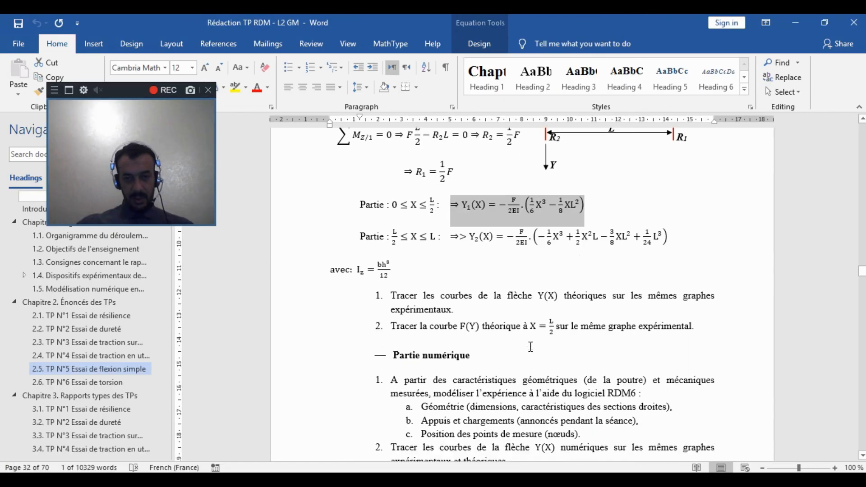
{"action": "left_click", "coordinate": [543, 295]}
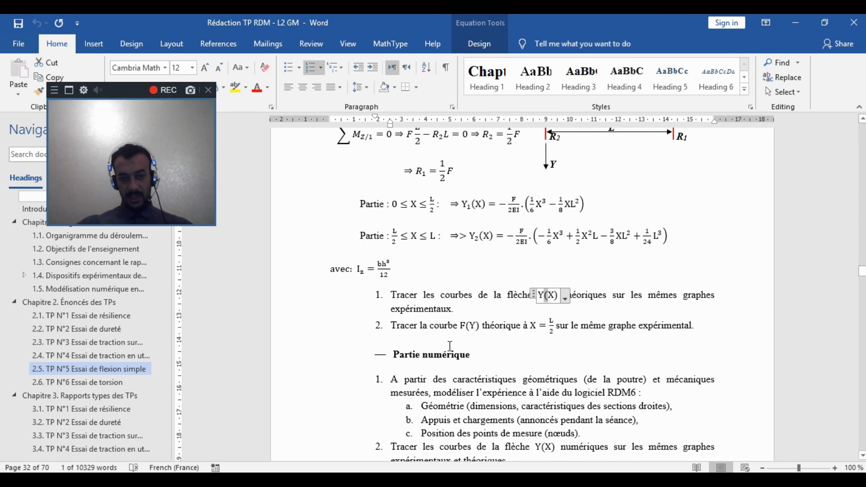
{"action": "left_click_drag", "start_coordinate": [439, 326], "coordinate": [490, 333]}
{"action": "left_click", "coordinate": [487, 334]}
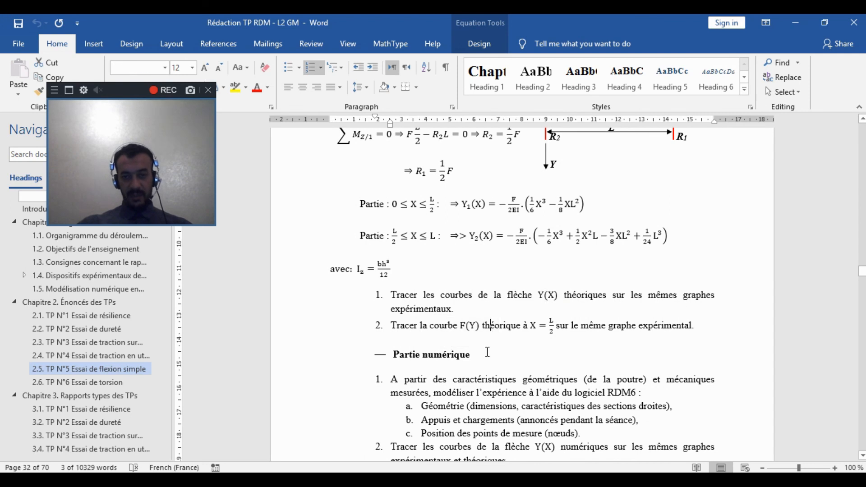
{"action": "left_click", "coordinate": [794, 23]}
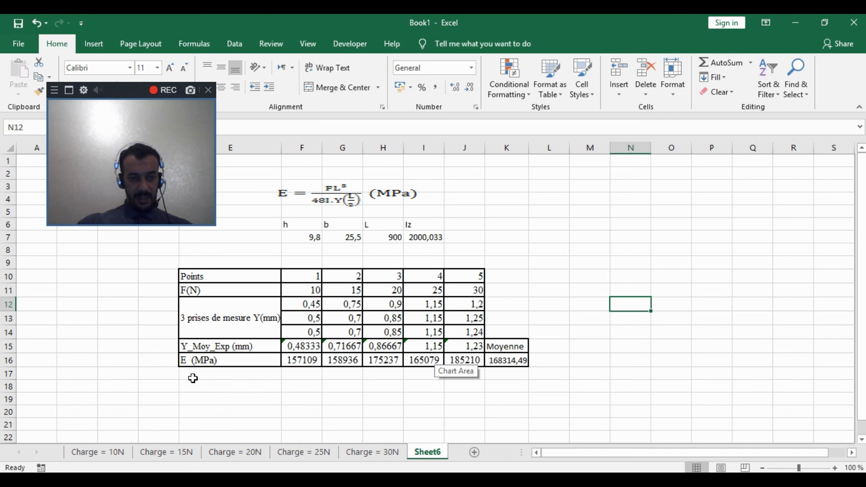
Step: Insert a blank row above the Y_Moy_Exp (mm) row of the Sheet6 table
{"action": "left_click", "coordinate": [201, 378]}
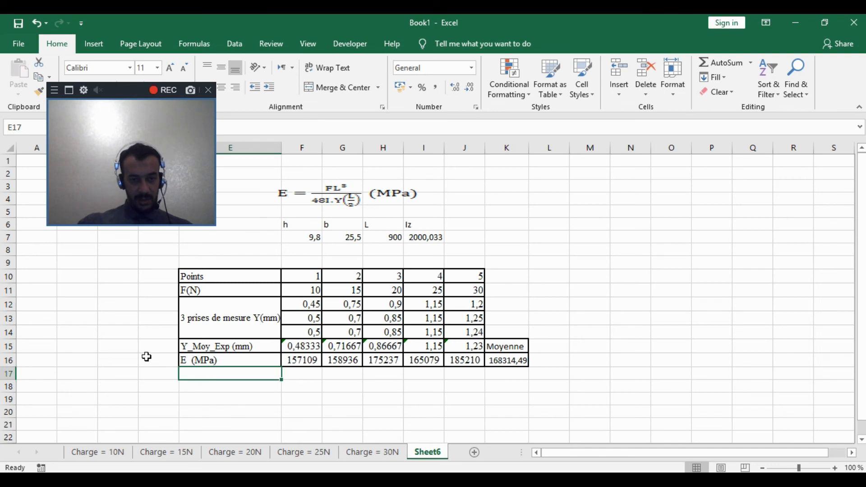
{"action": "right_click", "coordinate": [9, 347]}
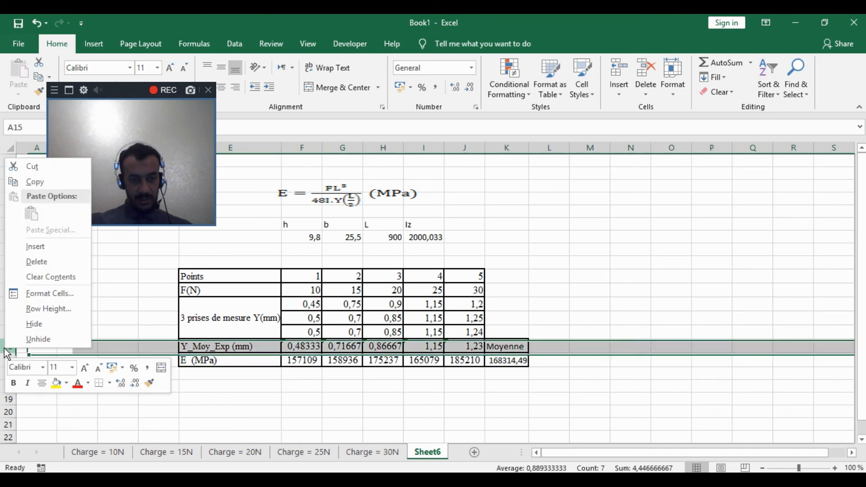
{"action": "left_click", "coordinate": [64, 252]}
{"action": "left_click", "coordinate": [340, 361]}
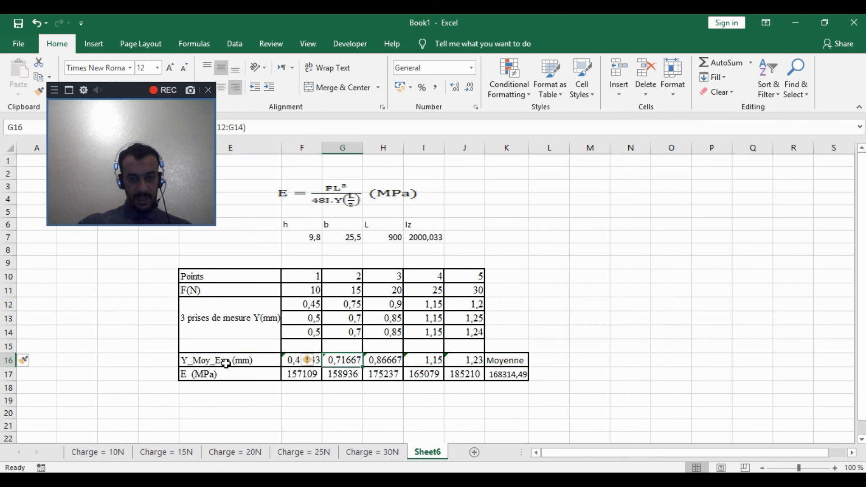
Step: Copy the Y_Moy_Exp row E16:J16 into the new row 15 of Sheet6
{"action": "left_click_drag", "start_coordinate": [225, 364], "coordinate": [464, 373]}
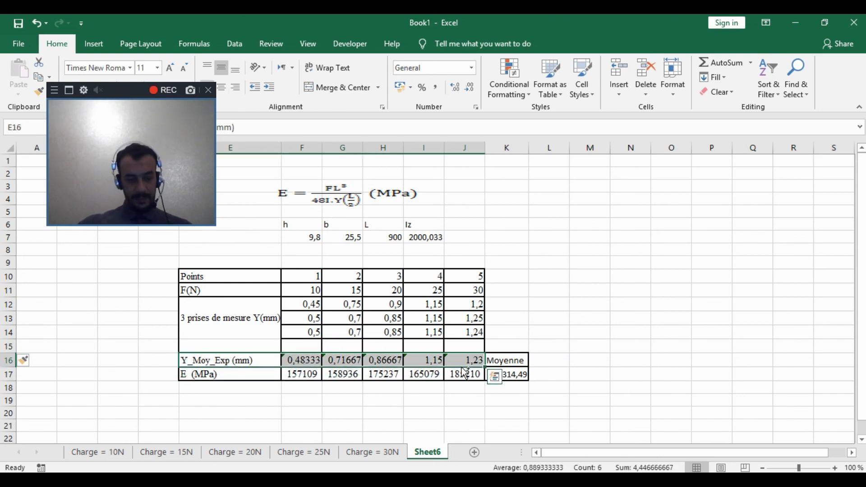
{"action": "key", "text": "ctrl+c"}
{"action": "left_click", "coordinate": [249, 344]}
{"action": "key", "text": "ctrl+v"}
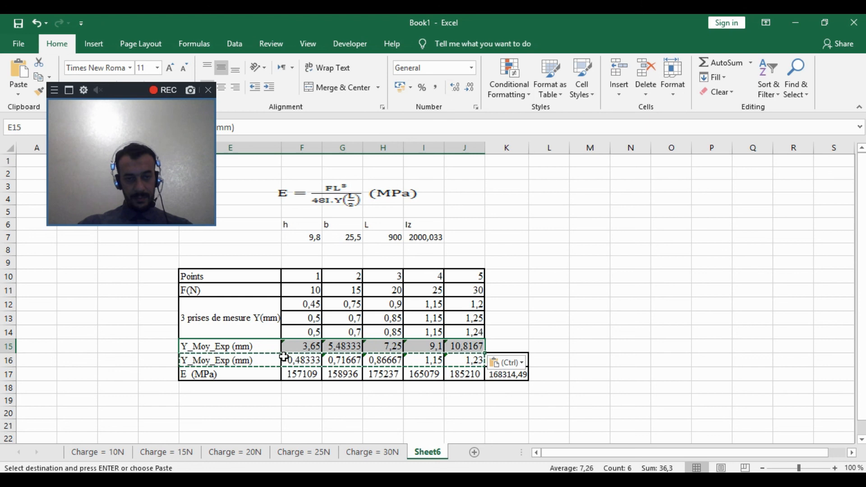
Step: Replace the copied formula in F15 with the average of the three Y measurements in F12:F14
{"action": "double_click", "coordinate": [317, 349]}
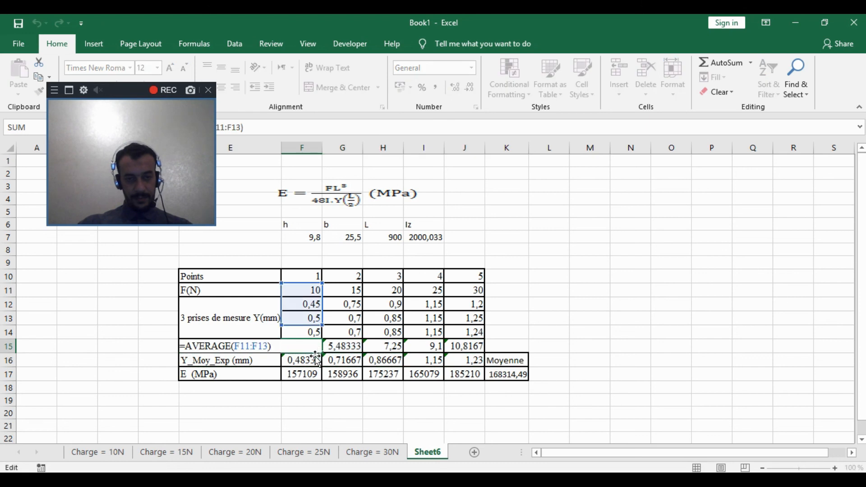
{"action": "left_click", "coordinate": [314, 347]}
{"action": "type", "text": "="}
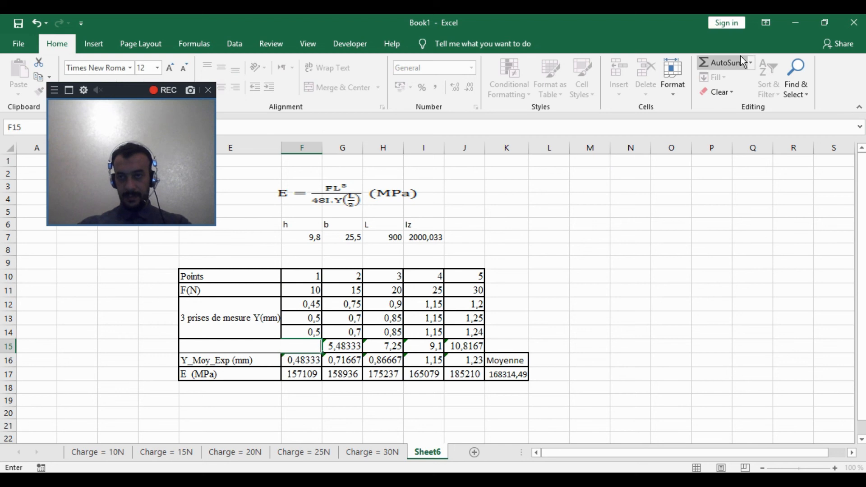
{"action": "left_click", "coordinate": [750, 62]}
{"action": "left_click", "coordinate": [730, 93]}
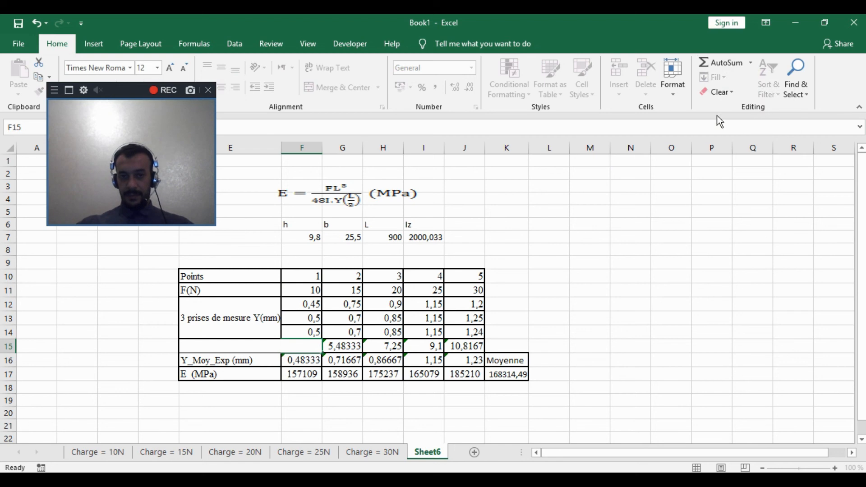
{"action": "left_click_drag", "start_coordinate": [311, 305], "coordinate": [312, 331]}
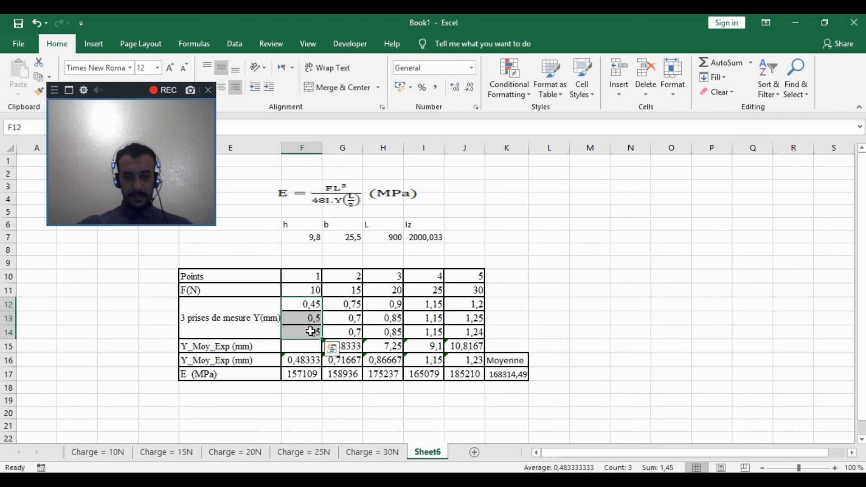
{"action": "left_click", "coordinate": [750, 63]}
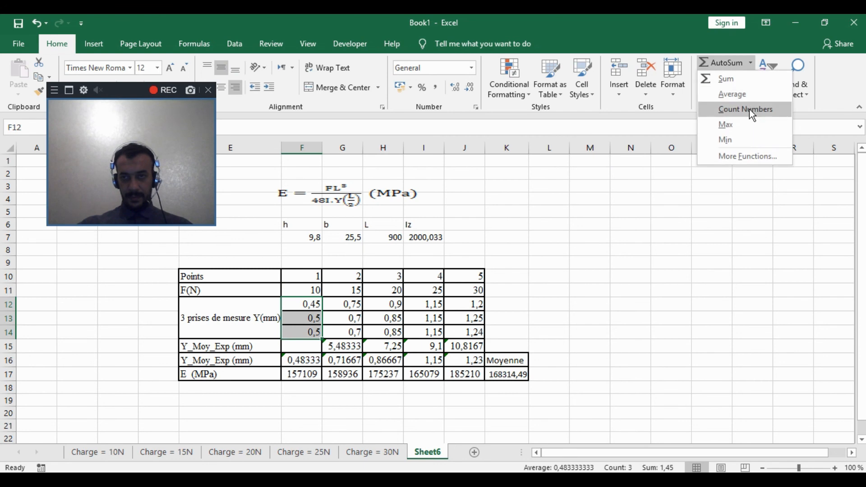
{"action": "left_click", "coordinate": [731, 93]}
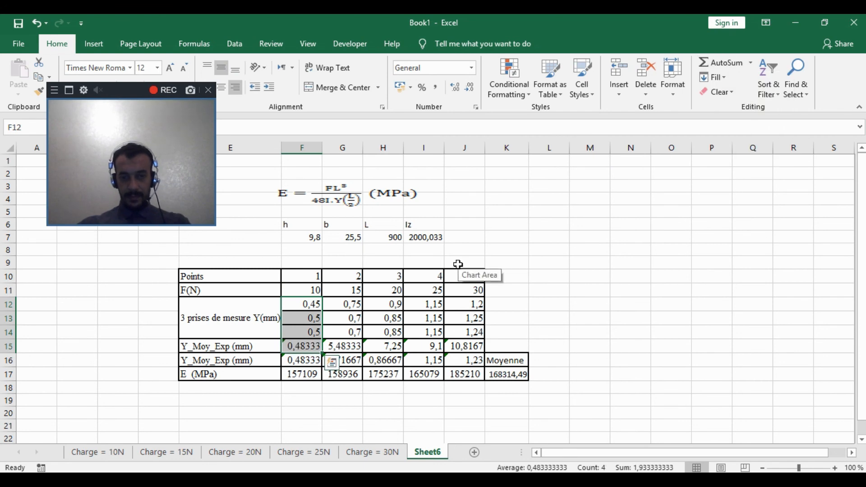
Step: Fill the F15 average formula across the Y_Moy_Exp row to J15
{"action": "left_click", "coordinate": [310, 347]}
{"action": "left_click_drag", "start_coordinate": [310, 347], "coordinate": [483, 356]}
{"action": "left_click", "coordinate": [317, 347]}
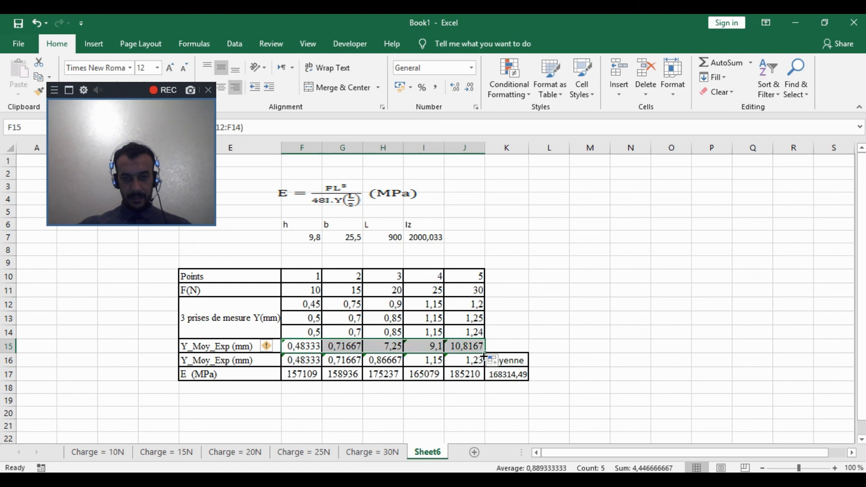
{"action": "left_click", "coordinate": [578, 334]}
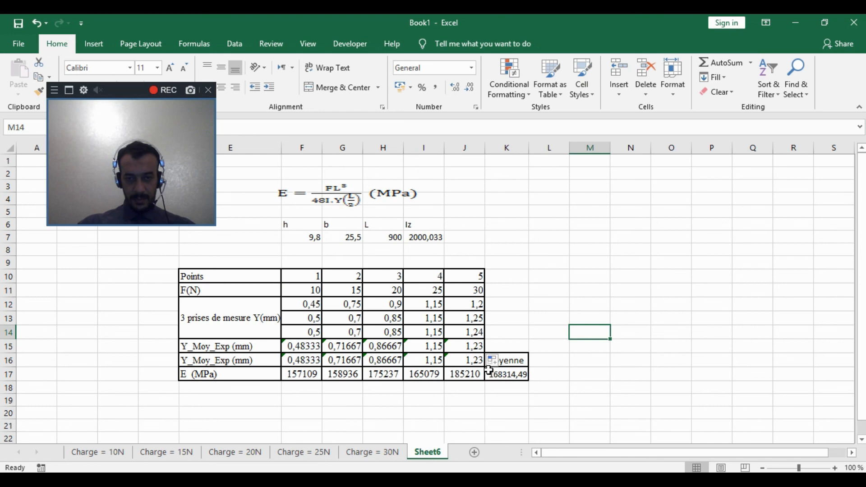
Step: Rename the second Y_Moy_Exp label in E16 as "Y_théo (mm)"
{"action": "double_click", "coordinate": [225, 362]}
{"action": "left_click_drag", "start_coordinate": [230, 363], "coordinate": [201, 368]}
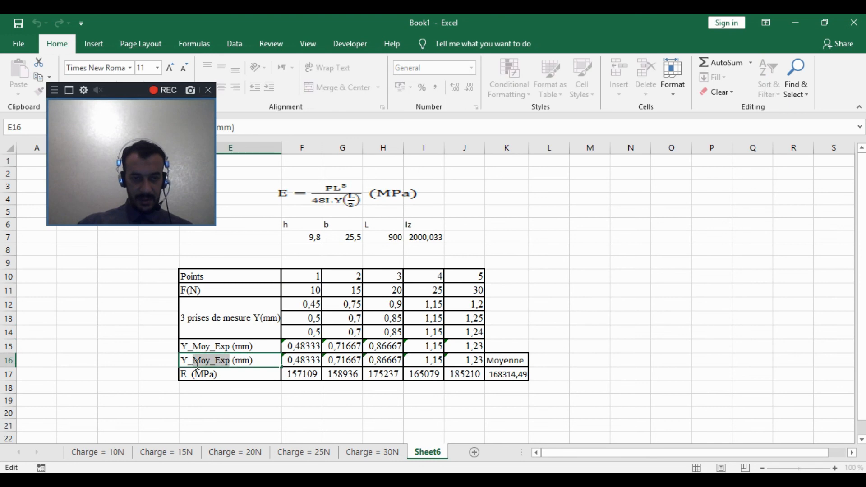
{"action": "type", "text": "the"}
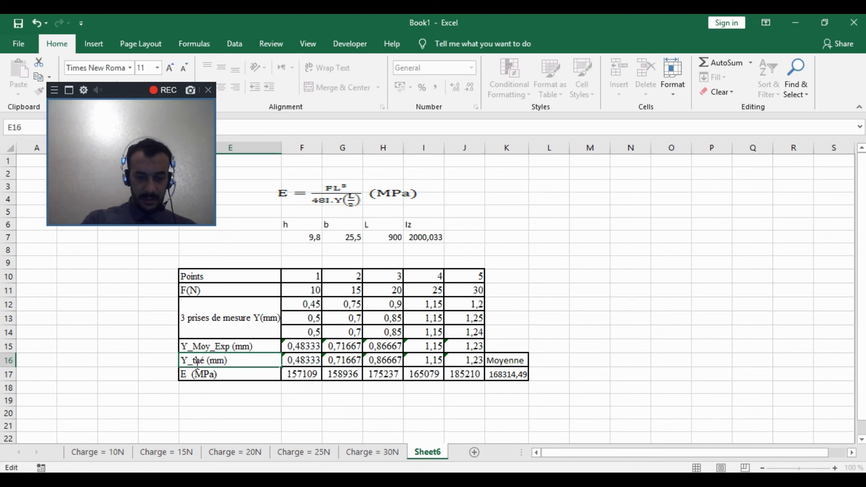
{"action": "type", "text": "o"}
{"action": "left_click", "coordinate": [27, 360]}
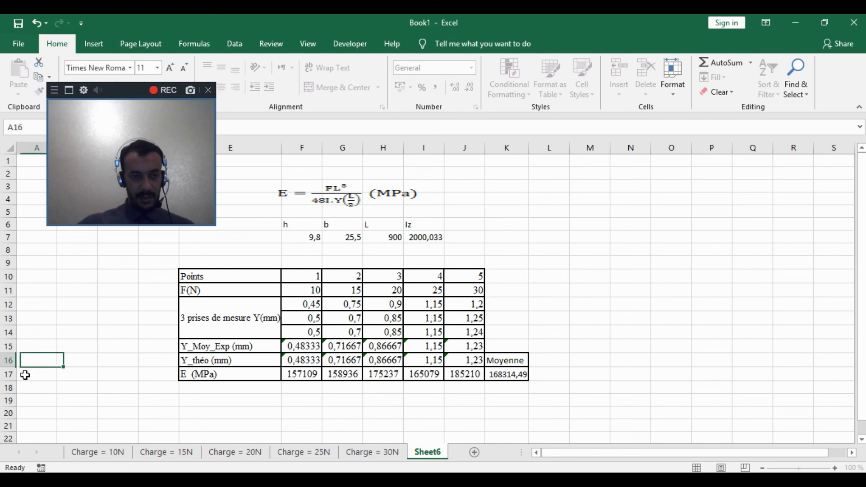
Step: Insert a blank row above the Y_théo (mm) row and copy its label into the new cell E16
{"action": "right_click", "coordinate": [8, 360]}
{"action": "left_click", "coordinate": [80, 265]}
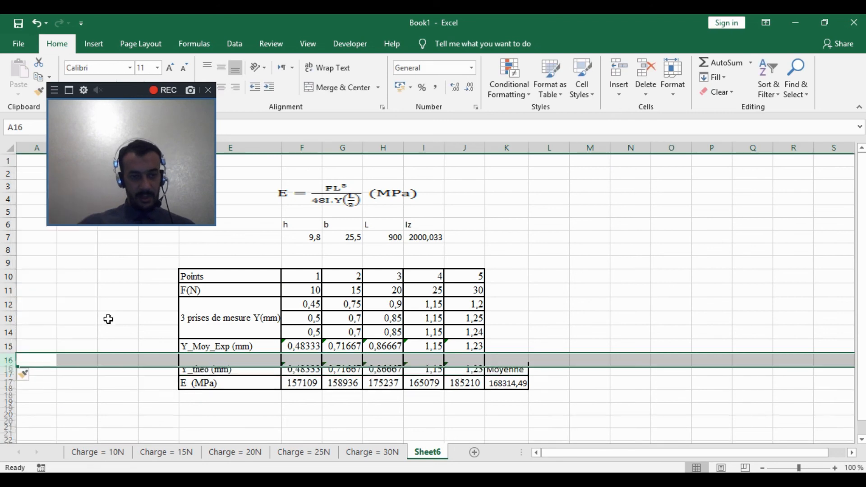
{"action": "left_click", "coordinate": [200, 374]}
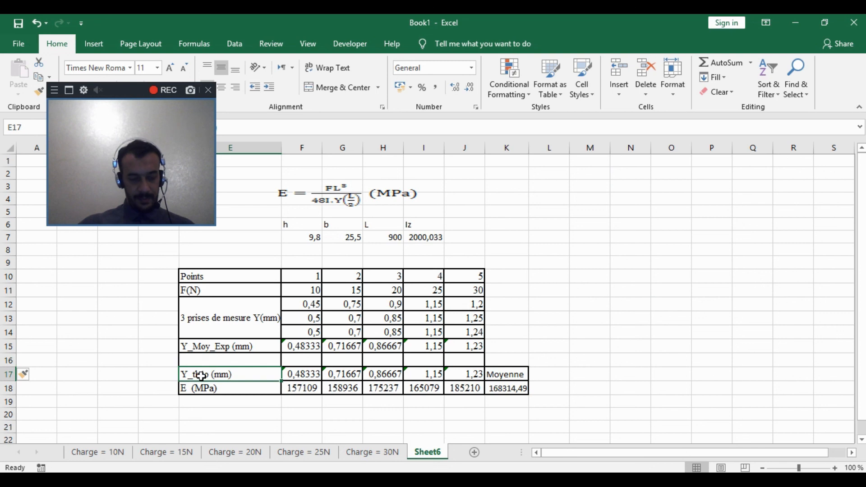
{"action": "key", "text": "ctrl+c"}
{"action": "left_click", "coordinate": [221, 360]}
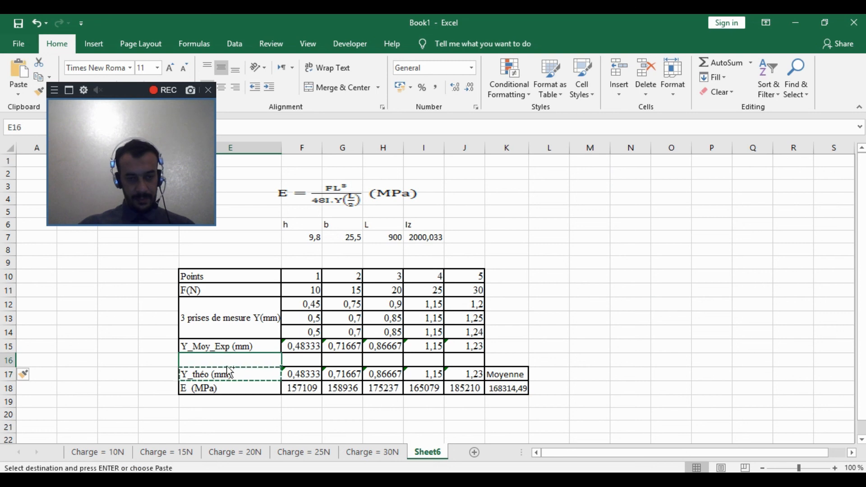
{"action": "key", "text": "ctrl+v"}
Step: Rename the label in E17 as "Y_Num (mm)"
{"action": "double_click", "coordinate": [213, 375]}
{"action": "left_click_drag", "start_coordinate": [207, 376], "coordinate": [193, 377]}
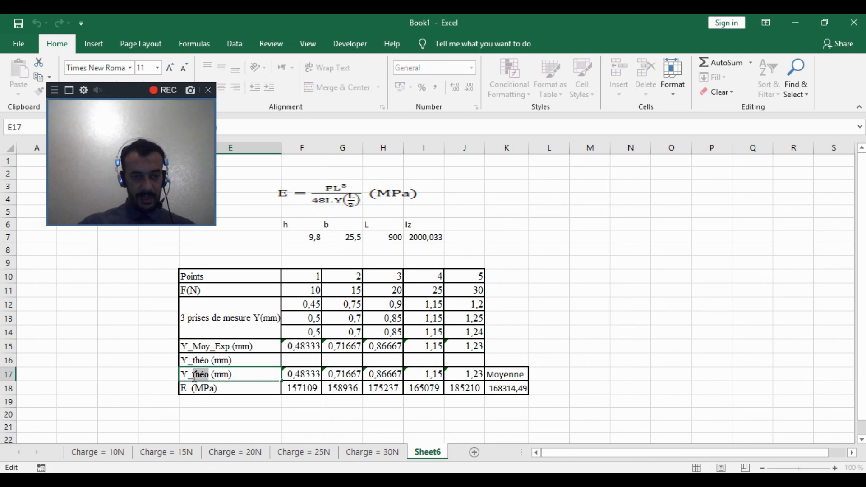
{"action": "left_click", "coordinate": [194, 377]}
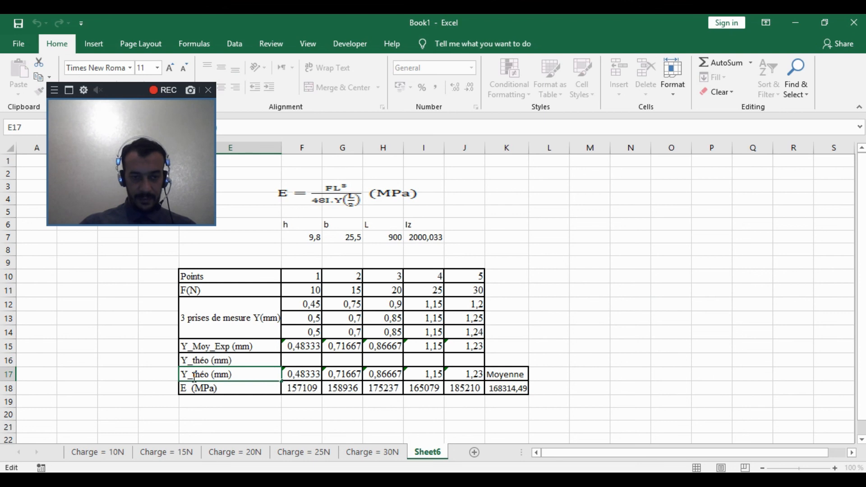
{"action": "type", "text": "Num"}
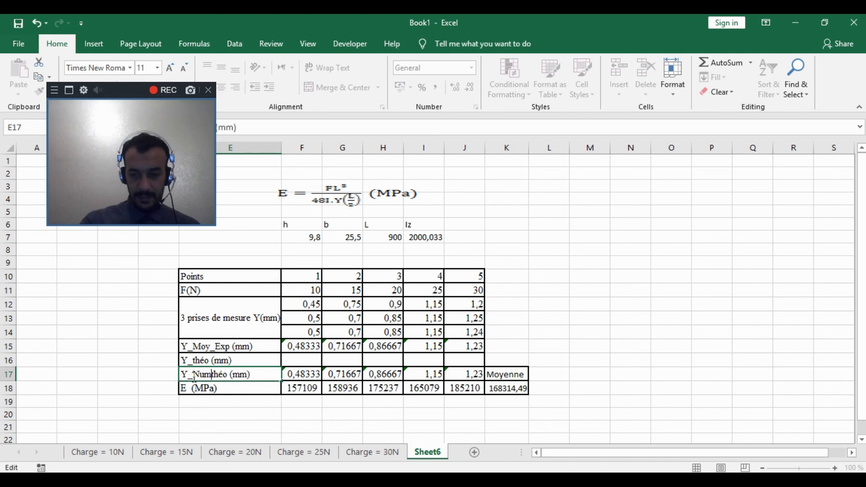
{"action": "key", "text": "Delete"}
{"action": "key", "text": "Delete"}
{"action": "key", "text": "Delete"}
{"action": "key", "text": "Delete"}
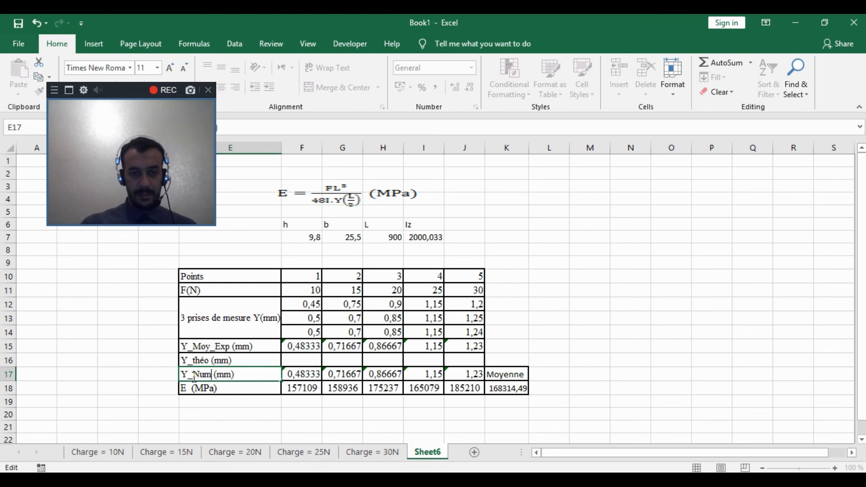
Step: Clear the values F17:J17 from the Y_Num (mm) row
{"action": "left_click_drag", "start_coordinate": [302, 374], "coordinate": [467, 377]}
{"action": "key", "text": "Delete"}
{"action": "left_click", "coordinate": [584, 319]}
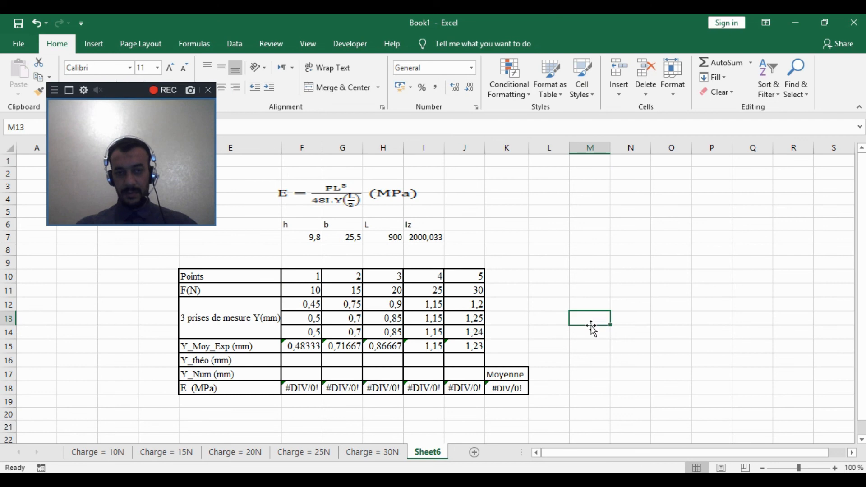
{"action": "left_click", "coordinate": [331, 188]}
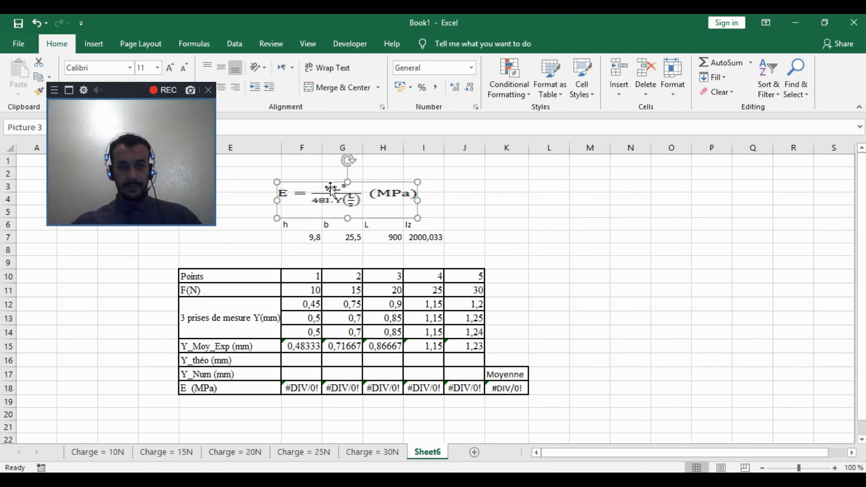
{"action": "right_click", "coordinate": [332, 188]}
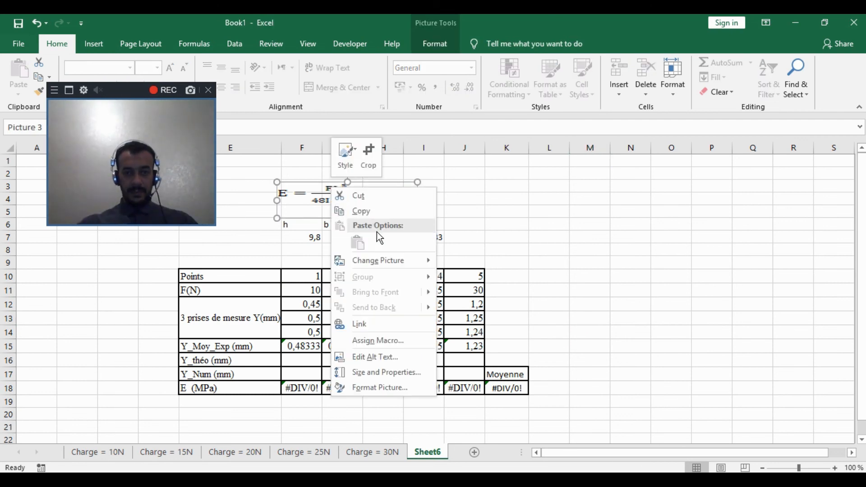
{"action": "left_click", "coordinate": [516, 212]}
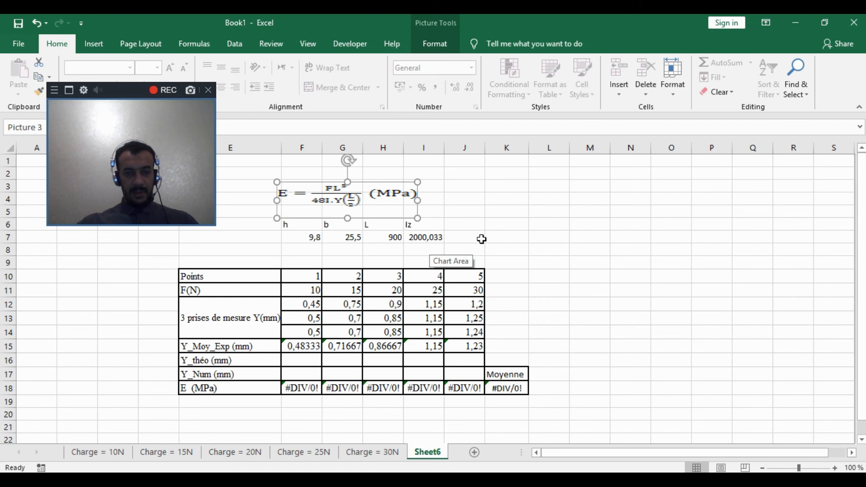
Step: Enter the theoretical deflection formula =(F11*(H7^3))/(48*I7*K18) in F16 of the Y_théo row
{"action": "left_click", "coordinate": [295, 360]}
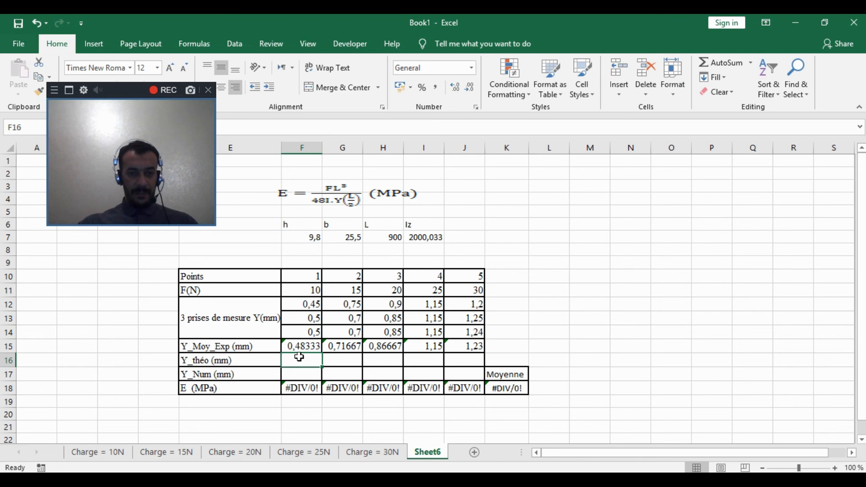
{"action": "type", "text": "="}
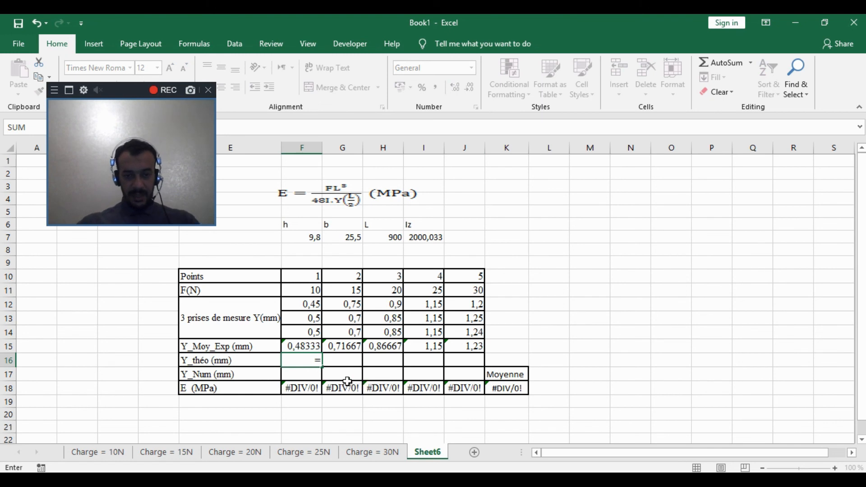
{"action": "type", "text": "("}
{"action": "left_click", "coordinate": [320, 290]}
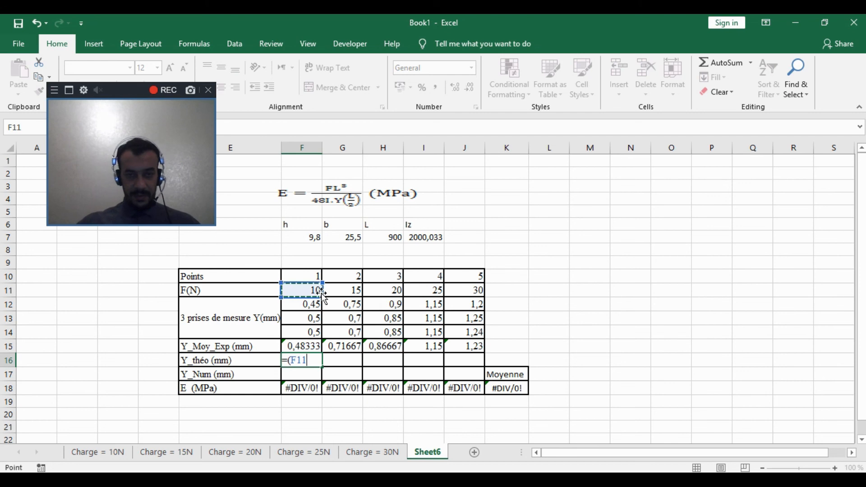
{"action": "type", "text": "*"}
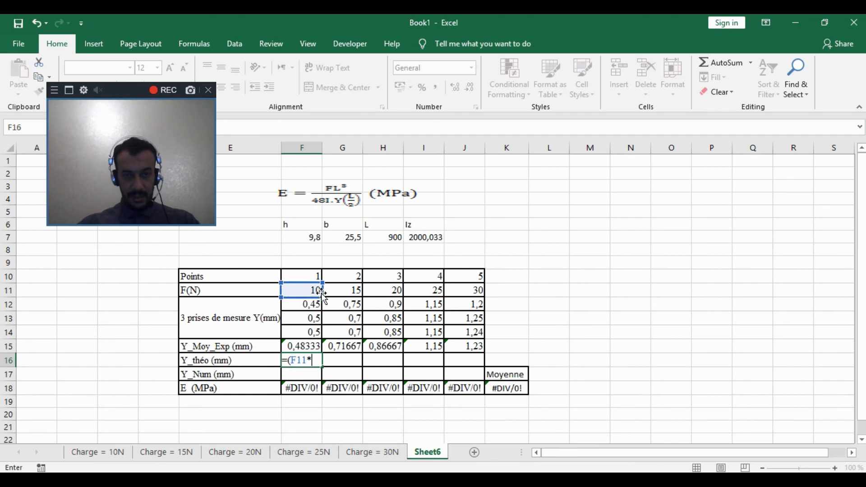
{"action": "type", "text": "("}
{"action": "left_click", "coordinate": [387, 236]}
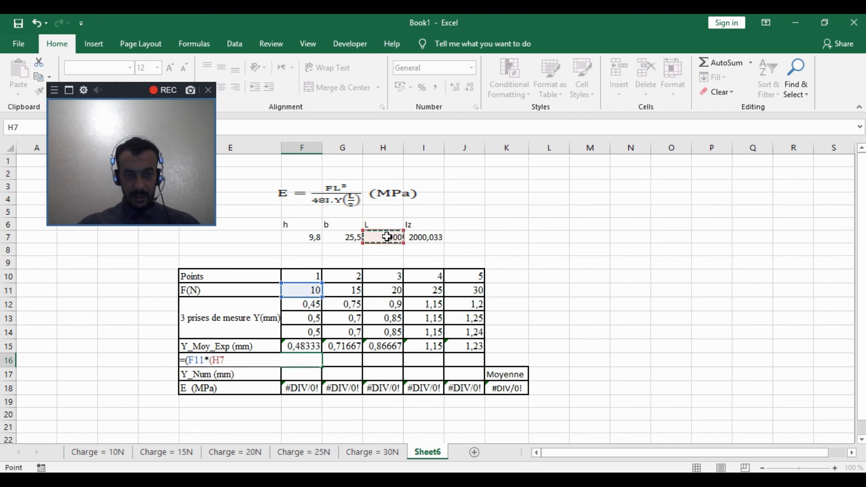
{"action": "type", "text": "^3))/(48*"}
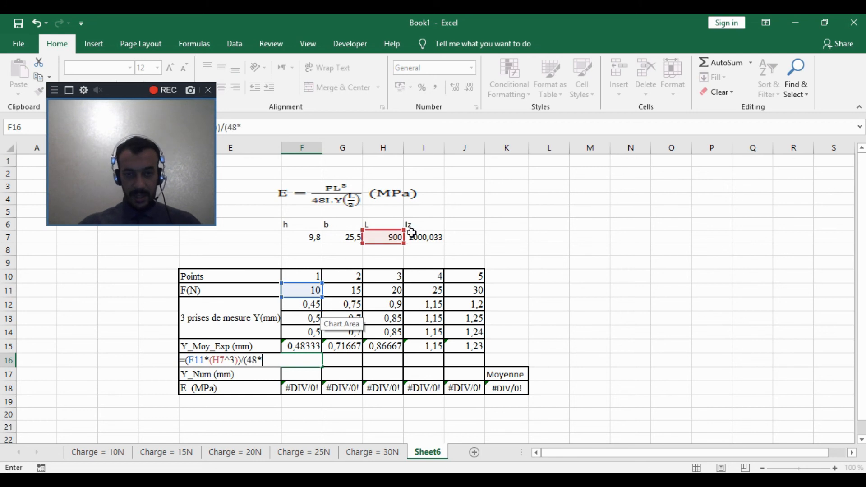
{"action": "left_click", "coordinate": [419, 238]}
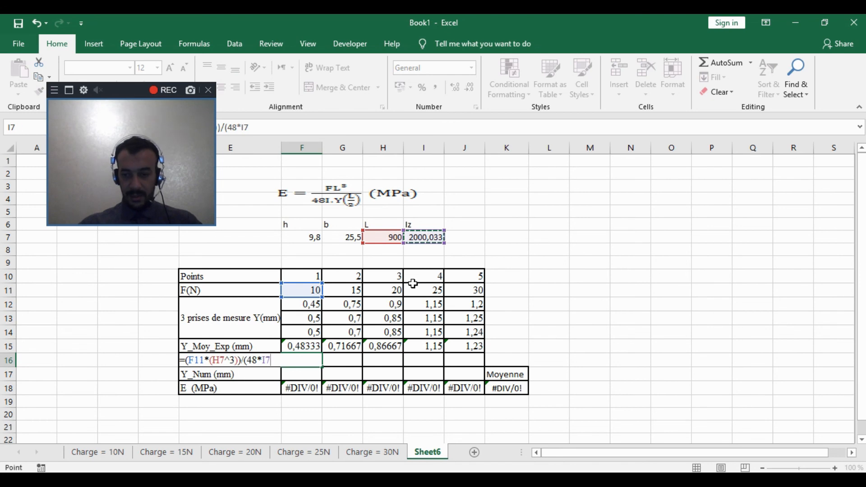
{"action": "type", "text": "*"}
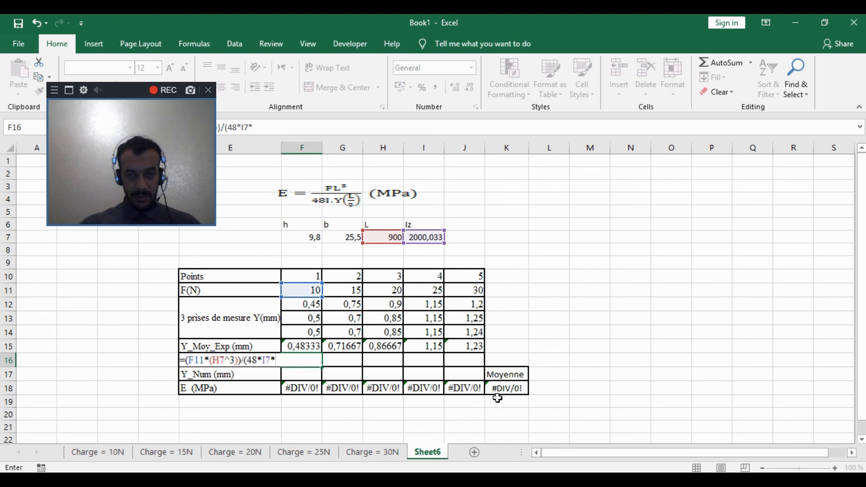
{"action": "left_click", "coordinate": [514, 387]}
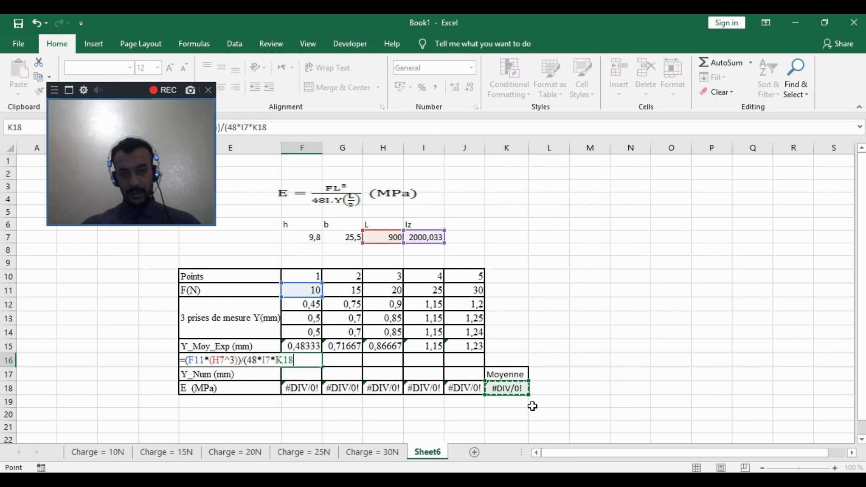
{"action": "type", "text": ")"}
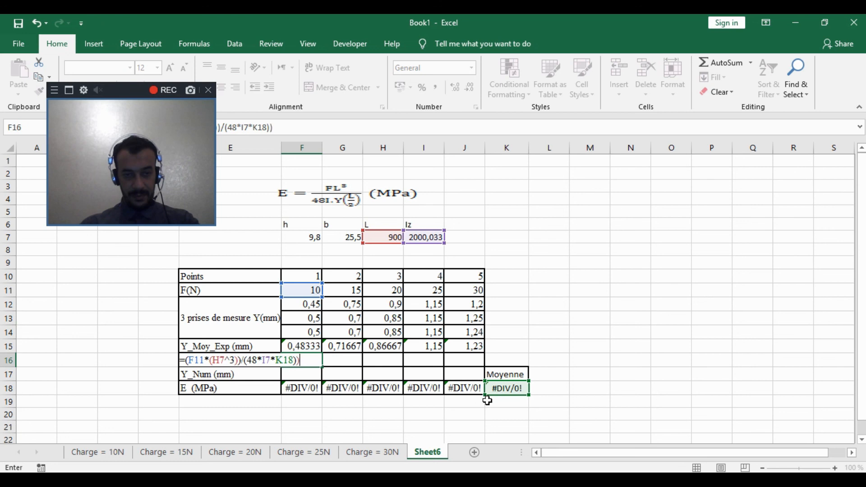
{"action": "key", "text": "Return"}
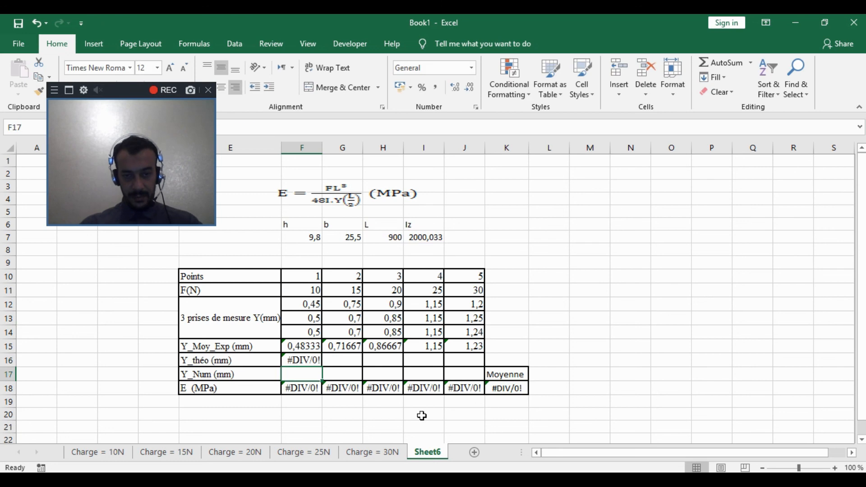
Step: Change the E (MPa) formula in F18 to reference the experimental average in F15 instead of F17
{"action": "double_click", "coordinate": [307, 386]}
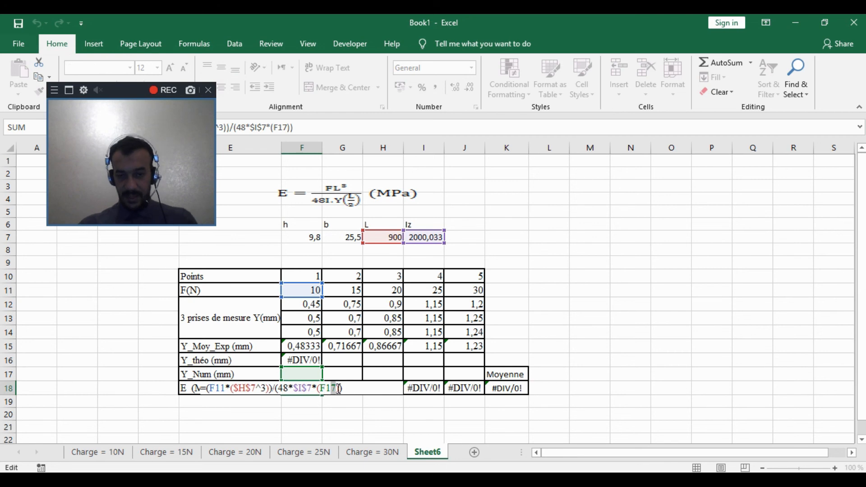
{"action": "type", "text": "5"}
{"action": "key", "text": "Return"}
{"action": "left_click", "coordinate": [318, 389]}
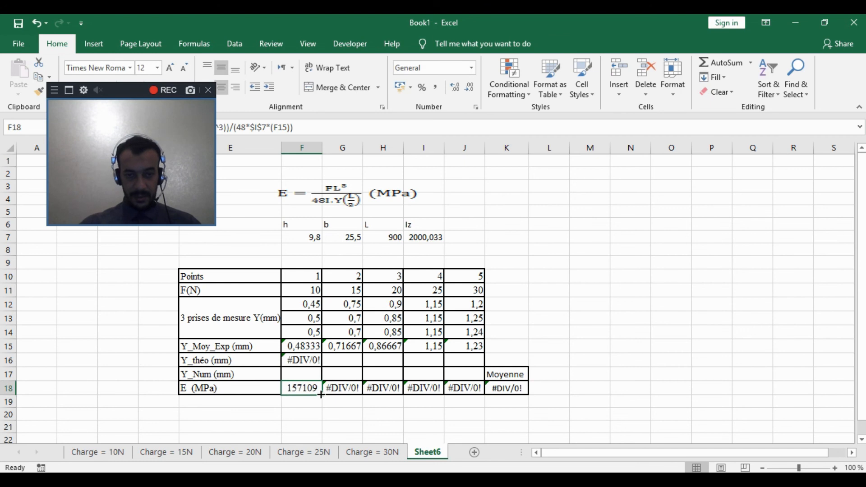
Step: Fill the E (MPa) formula from F18 across to J18
{"action": "left_click_drag", "start_coordinate": [320, 394], "coordinate": [477, 395]}
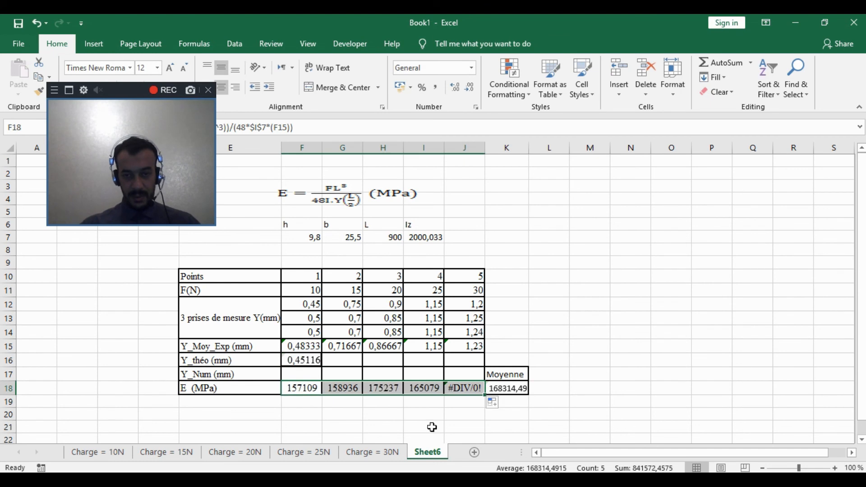
{"action": "left_click", "coordinate": [431, 427]}
Step: Make the H7, I7 and K18 references absolute in the Y_théo formula in F16, giving =(F11*($H$7^3))/(48*$I$7*$K$18)
{"action": "left_click", "coordinate": [316, 359]}
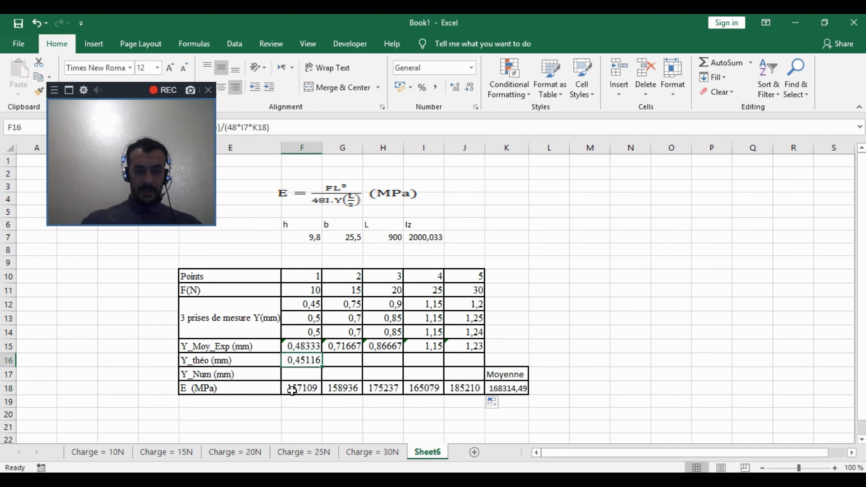
{"action": "double_click", "coordinate": [304, 357]}
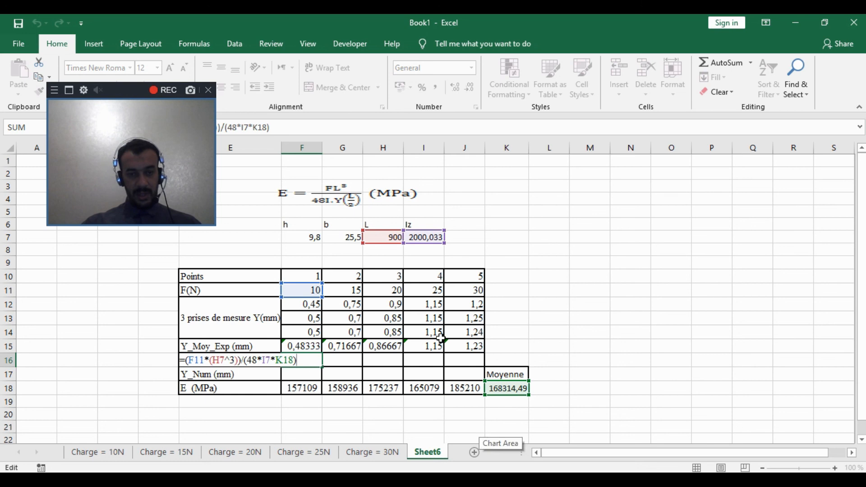
{"action": "left_click", "coordinate": [221, 360]}
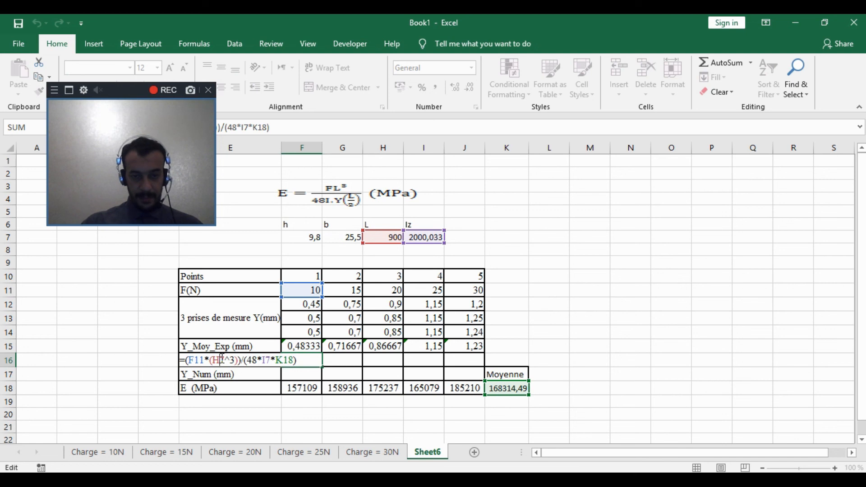
{"action": "type", "text": "$"}
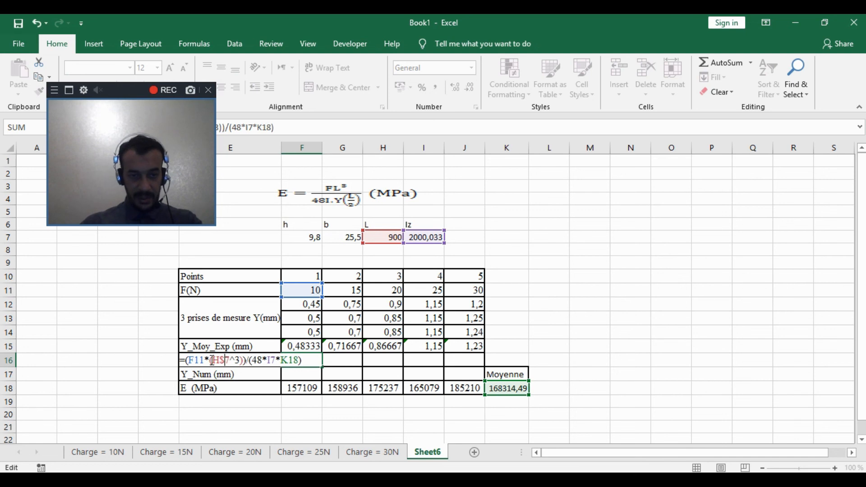
{"action": "left_click", "coordinate": [212, 360]}
{"action": "type", "text": "$"}
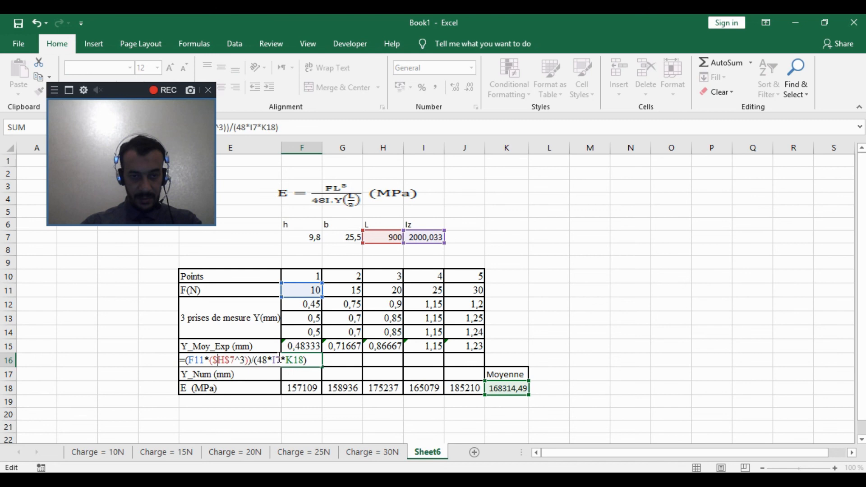
{"action": "left_click", "coordinate": [276, 359]}
{"action": "type", "text": "$"}
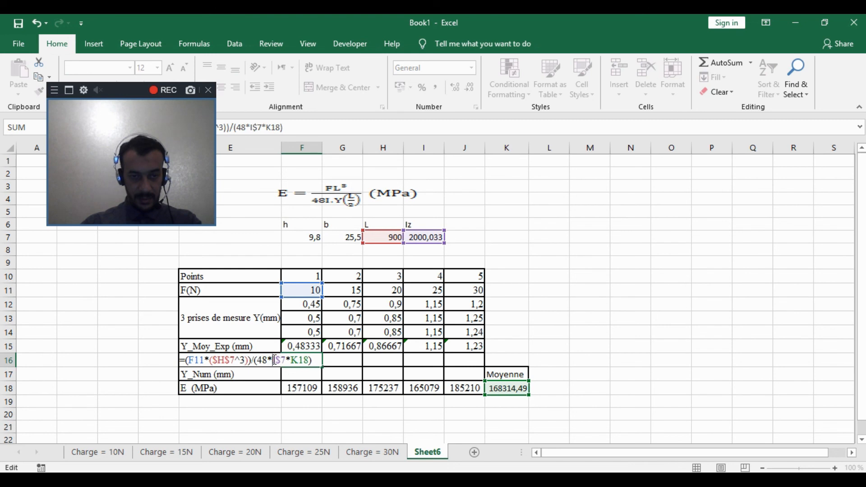
{"action": "left_click", "coordinate": [274, 359]}
{"action": "type", "text": "$"}
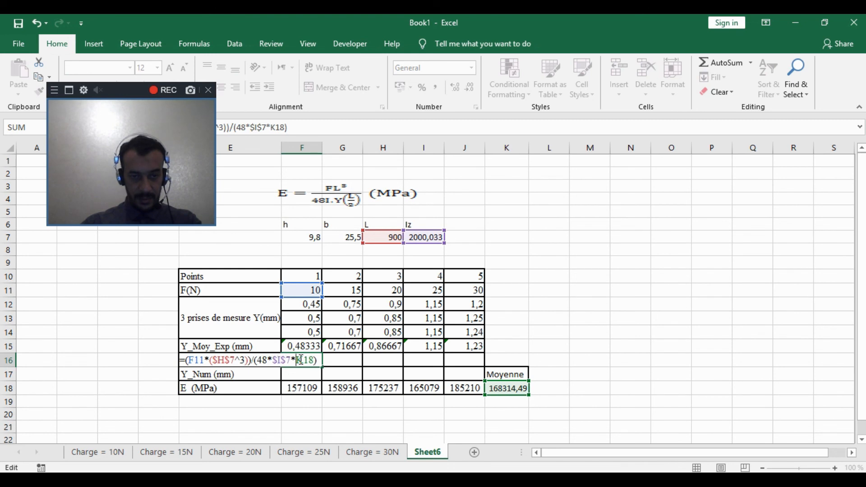
{"action": "left_click", "coordinate": [299, 359]}
{"action": "type", "text": "$"}
{"action": "left_click", "coordinate": [269, 360]}
{"action": "type", "text": "$K$"}
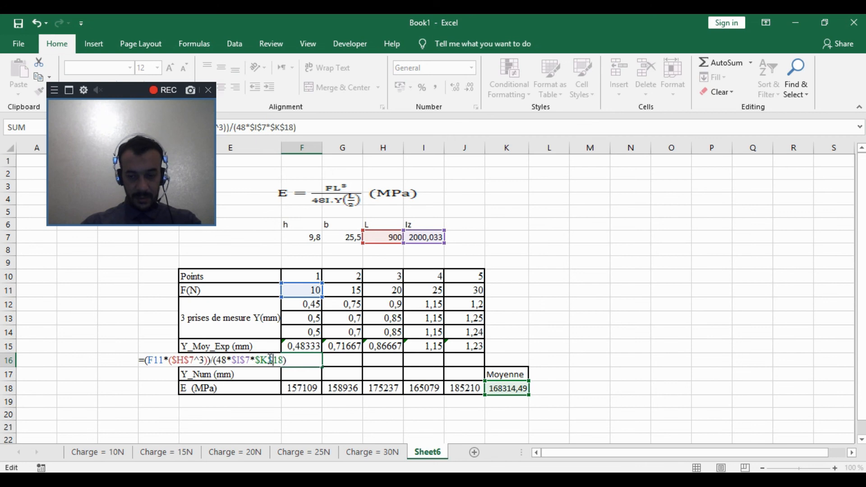
{"action": "key", "text": "Return"}
Step: Fill the theoretical deflection formula from F16 across to J16
{"action": "left_click", "coordinate": [320, 361]}
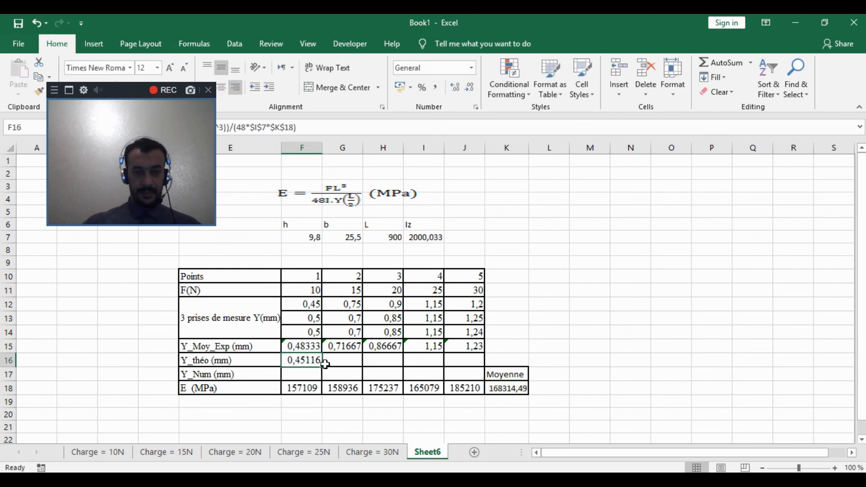
{"action": "left_click_drag", "start_coordinate": [319, 361], "coordinate": [480, 357]}
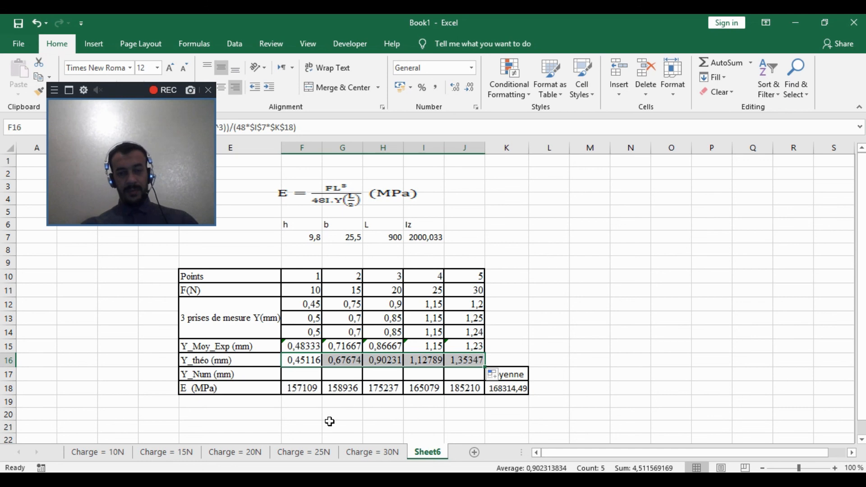
{"action": "left_click", "coordinate": [572, 350]}
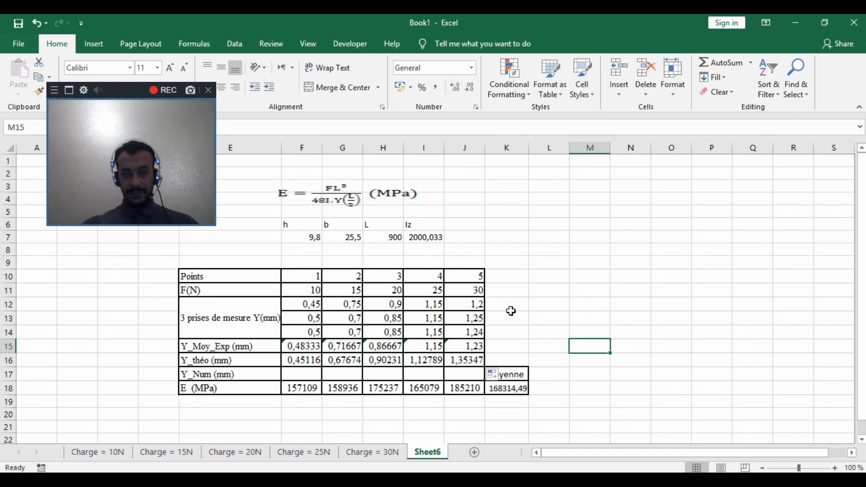
Step: Insert an empty markers-only scatter chart and place it beside the table, clear of the data
{"action": "left_click", "coordinate": [597, 303]}
{"action": "left_click", "coordinate": [98, 41]}
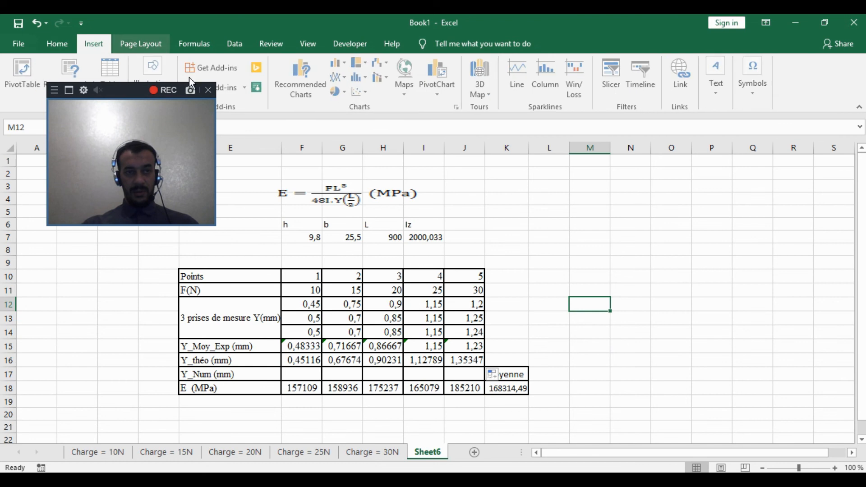
{"action": "left_click", "coordinate": [361, 97]}
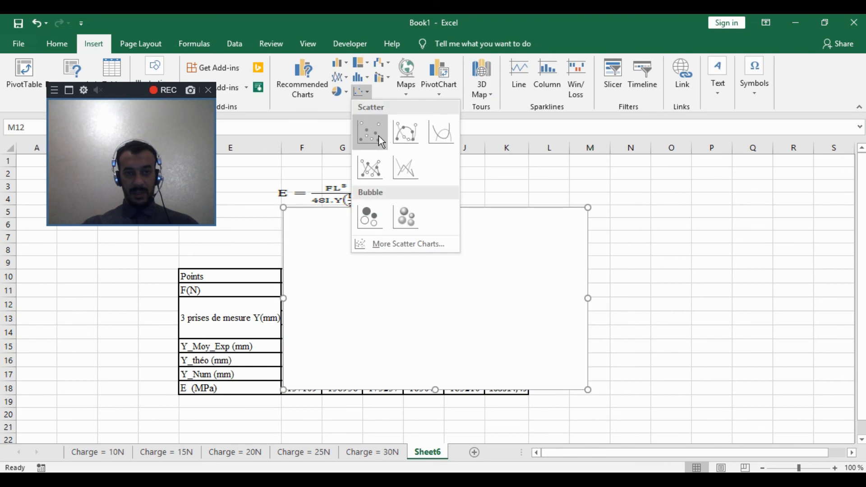
{"action": "left_click", "coordinate": [370, 132]}
{"action": "left_click_drag", "start_coordinate": [470, 292], "coordinate": [760, 261]}
Step: Add a data series to the empty chart, taking its name from the Y_Moy_Exp (mm) label in E15
{"action": "right_click", "coordinate": [669, 299]}
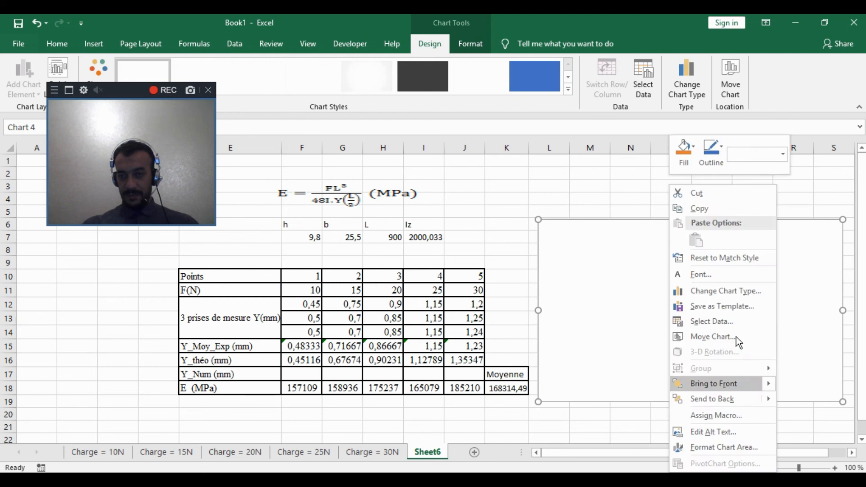
{"action": "left_click", "coordinate": [740, 320]}
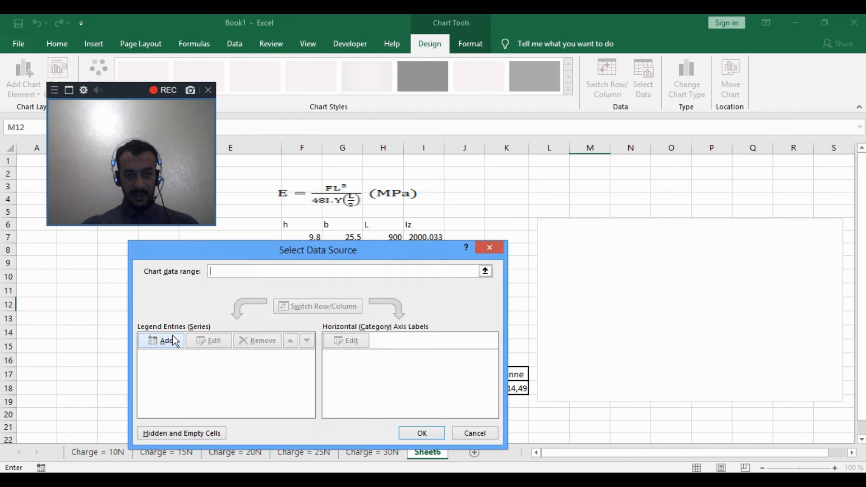
{"action": "left_click", "coordinate": [174, 341]}
{"action": "left_click_drag", "start_coordinate": [292, 294], "coordinate": [629, 282]}
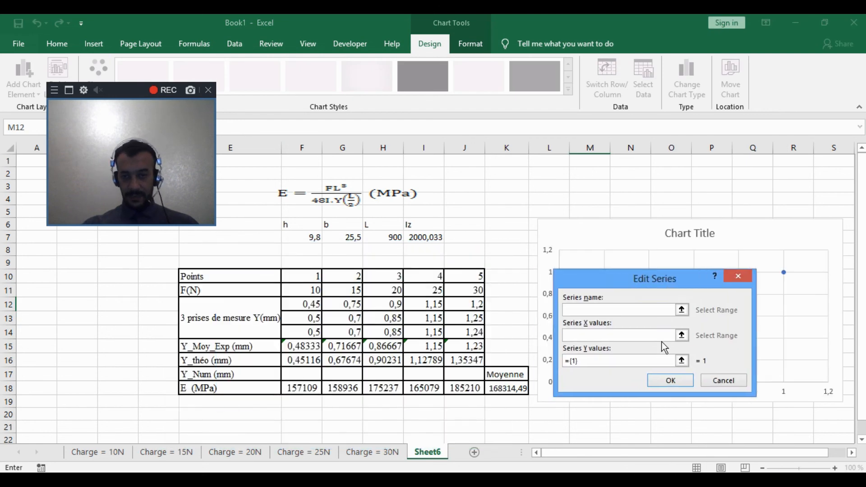
{"action": "left_click", "coordinate": [681, 310]}
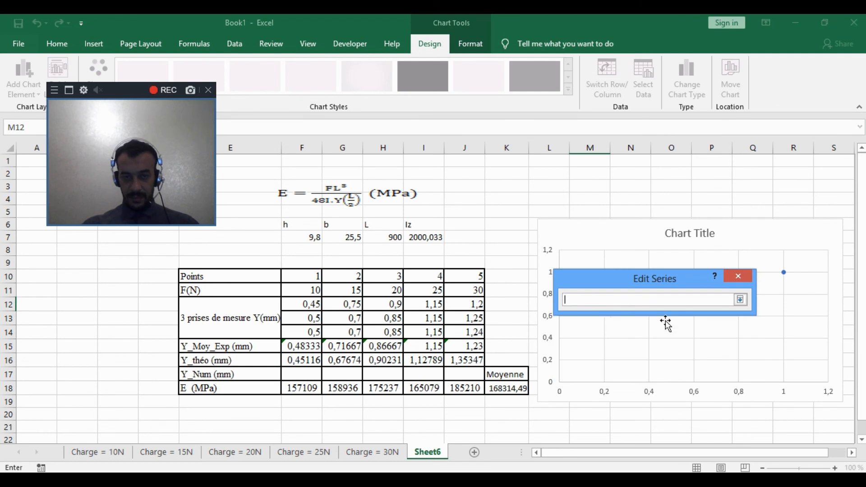
{"action": "left_click", "coordinate": [227, 345]}
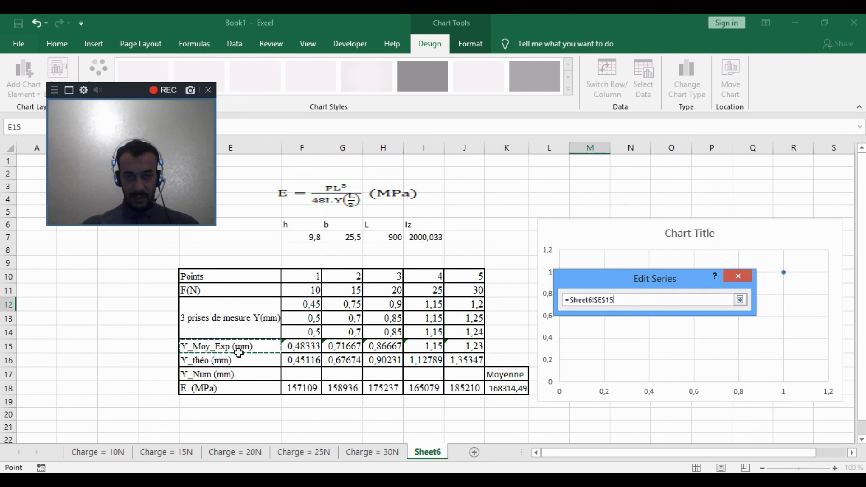
{"action": "left_click", "coordinate": [740, 300]}
Step: Set the Y_Moy_Exp series' X values to F15:J15 and its Y values to the forces in F11:J11
{"action": "left_click", "coordinate": [686, 337]}
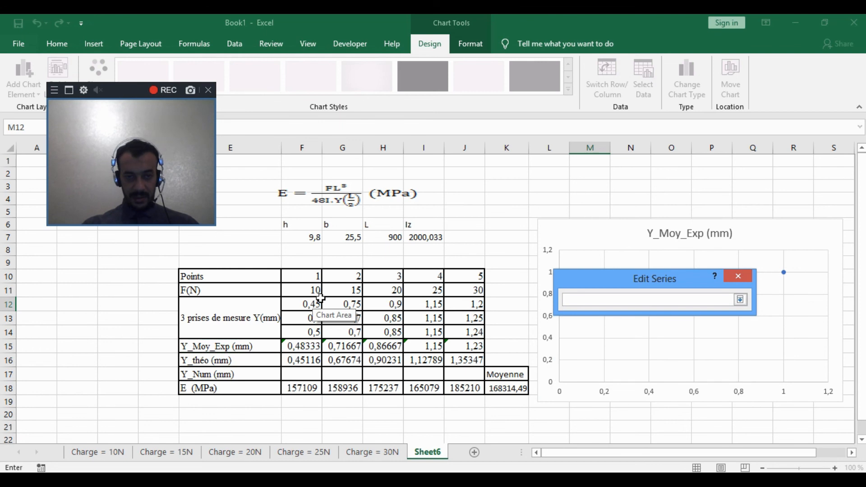
{"action": "left_click_drag", "start_coordinate": [306, 347], "coordinate": [472, 346]}
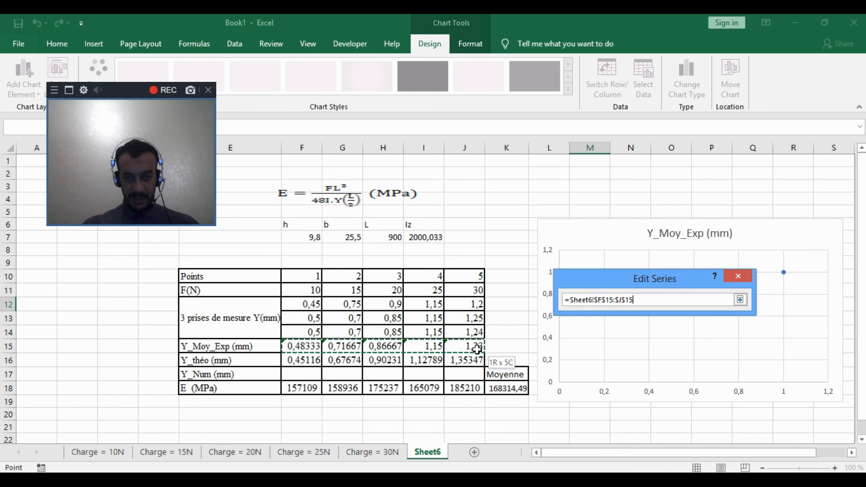
{"action": "left_click", "coordinate": [740, 300]}
{"action": "left_click", "coordinate": [685, 360]}
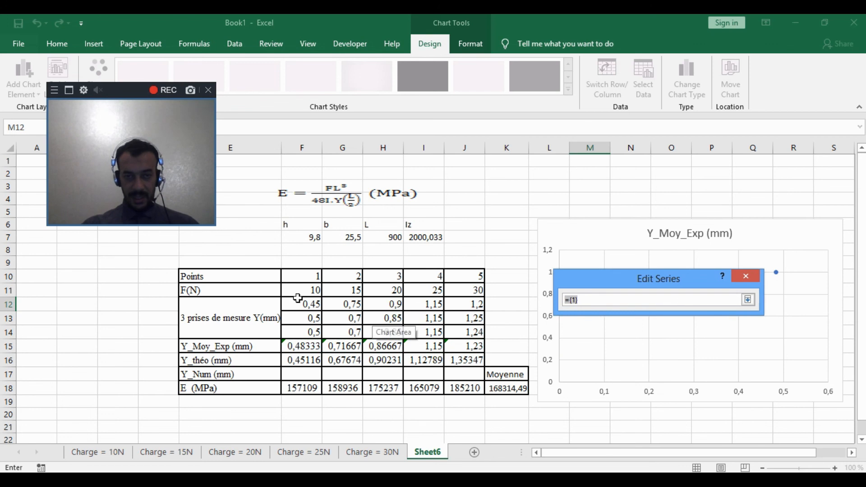
{"action": "left_click_drag", "start_coordinate": [298, 290], "coordinate": [458, 290]}
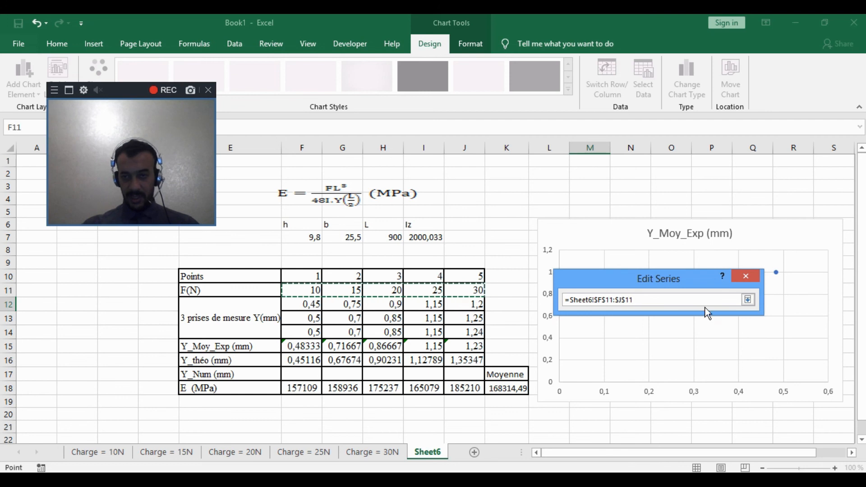
{"action": "left_click", "coordinate": [747, 300]}
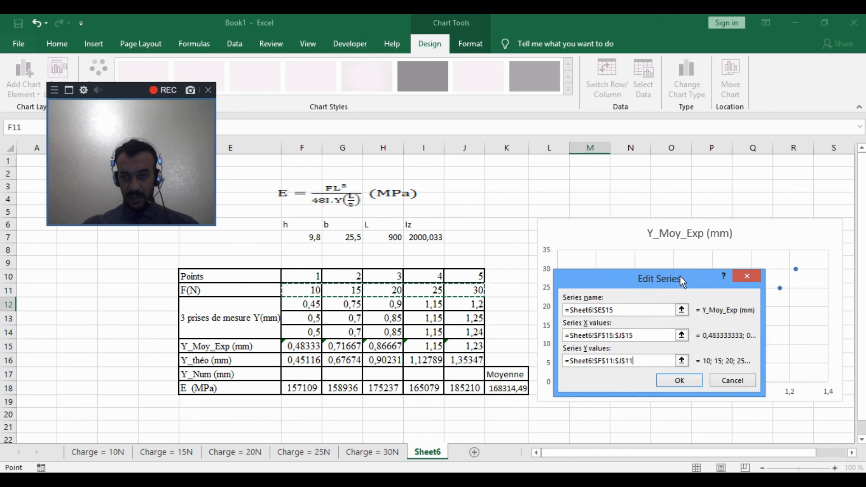
{"action": "left_click_drag", "start_coordinate": [680, 277], "coordinate": [627, 152]}
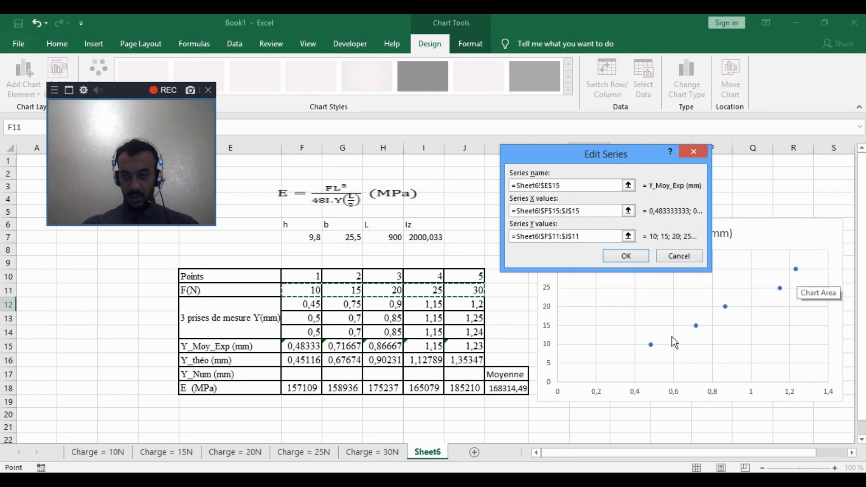
{"action": "left_click", "coordinate": [626, 255]}
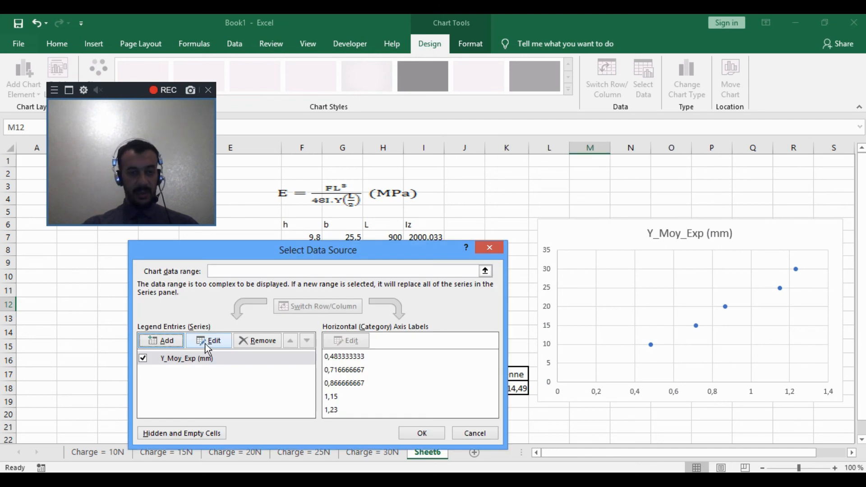
Step: Add a second series to the chart, taking its name from the Y_théo (mm) label in E16
{"action": "left_click", "coordinate": [171, 341]}
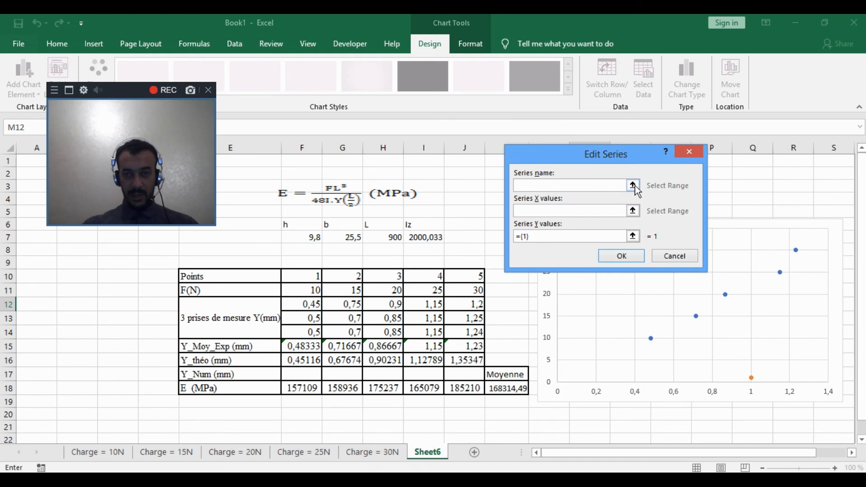
{"action": "left_click", "coordinate": [633, 185]}
{"action": "left_click", "coordinate": [253, 361]}
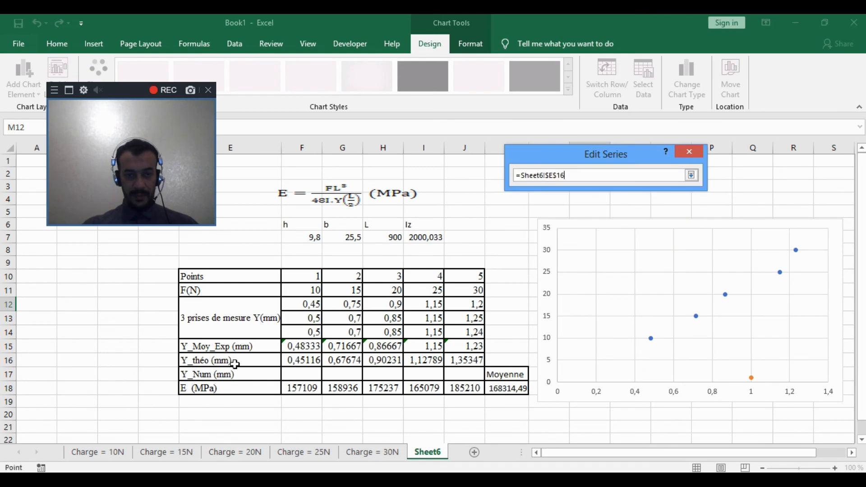
{"action": "left_click", "coordinate": [692, 176]}
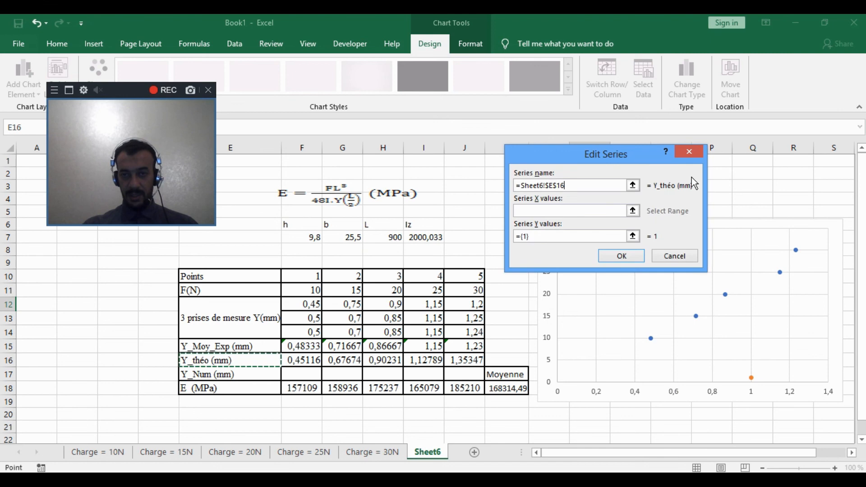
Step: Set the Y_théo series' X values to F16:J16 and Y values to F11:J11, and apply the chart's data source
{"action": "left_click", "coordinate": [632, 208]}
{"action": "left_click_drag", "start_coordinate": [300, 360], "coordinate": [465, 354]}
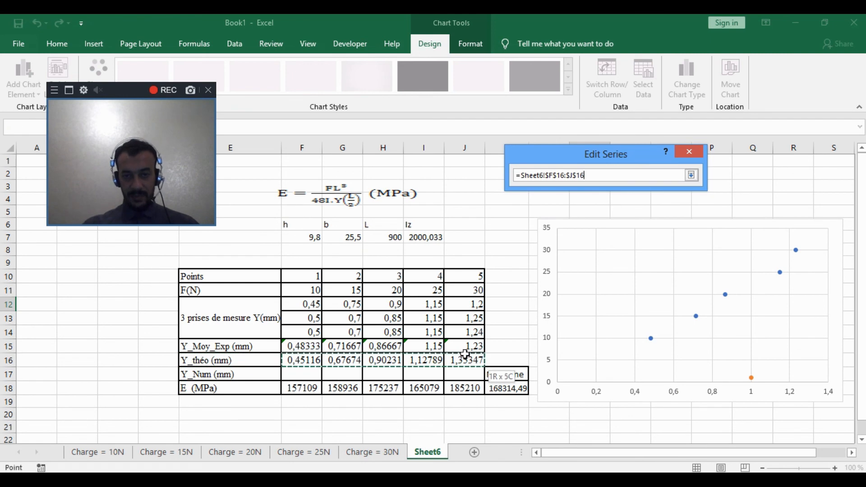
{"action": "left_click", "coordinate": [691, 176]}
{"action": "left_click", "coordinate": [633, 236]}
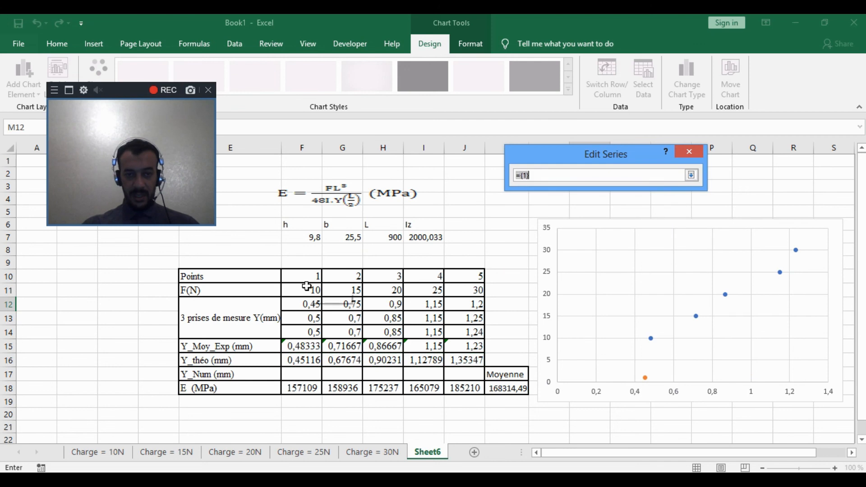
{"action": "left_click_drag", "start_coordinate": [307, 279], "coordinate": [479, 290]}
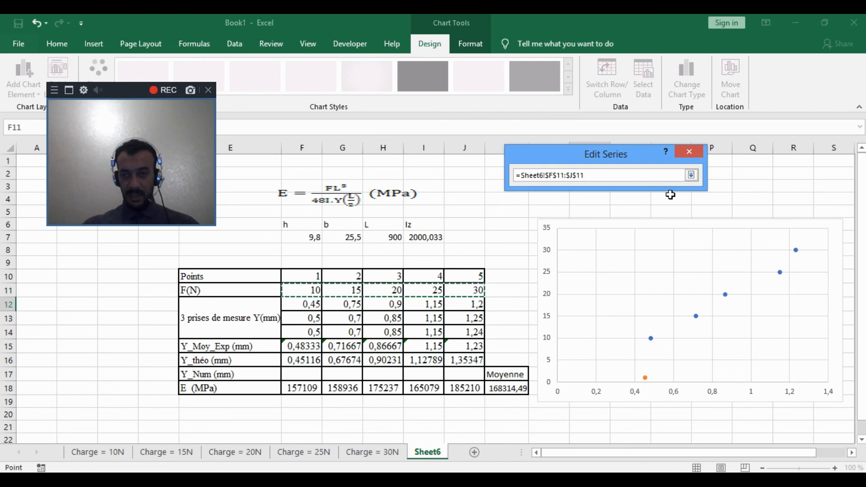
{"action": "left_click", "coordinate": [691, 176]}
{"action": "left_click", "coordinate": [649, 254]}
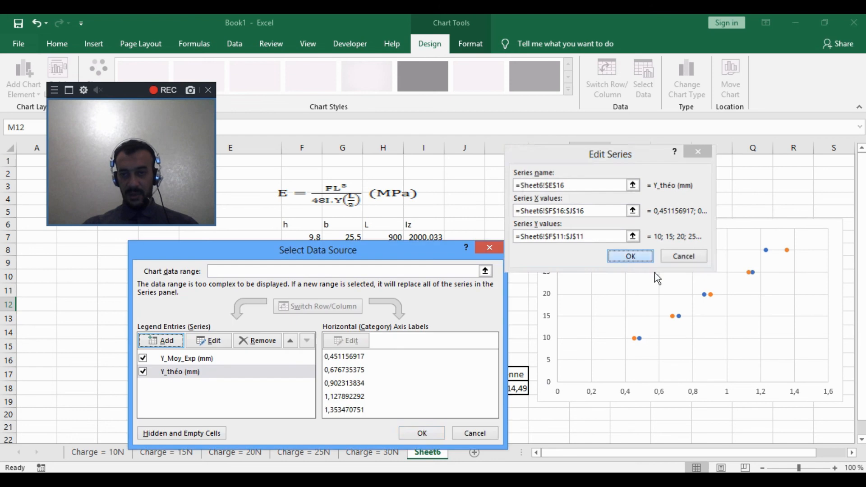
{"action": "left_click", "coordinate": [420, 434]}
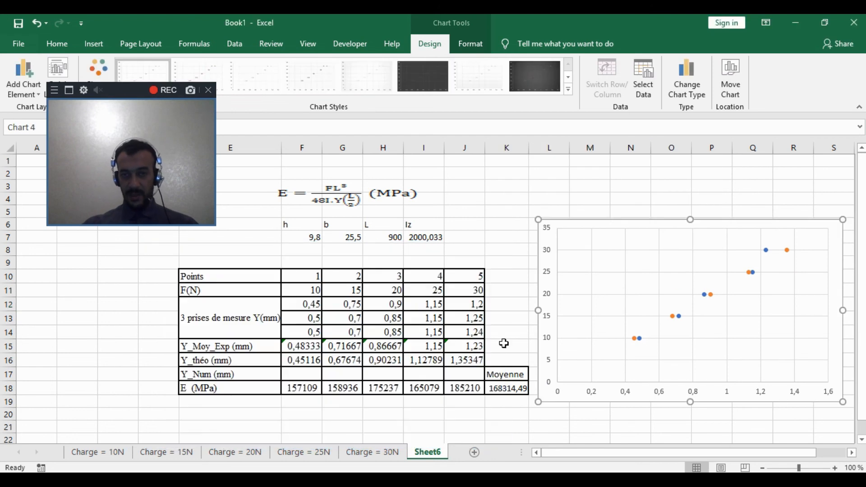
Step: Apply the quick chart layout with axis titles, a legend and linear trendlines, and delete both trendlines
{"action": "left_click", "coordinate": [70, 74]}
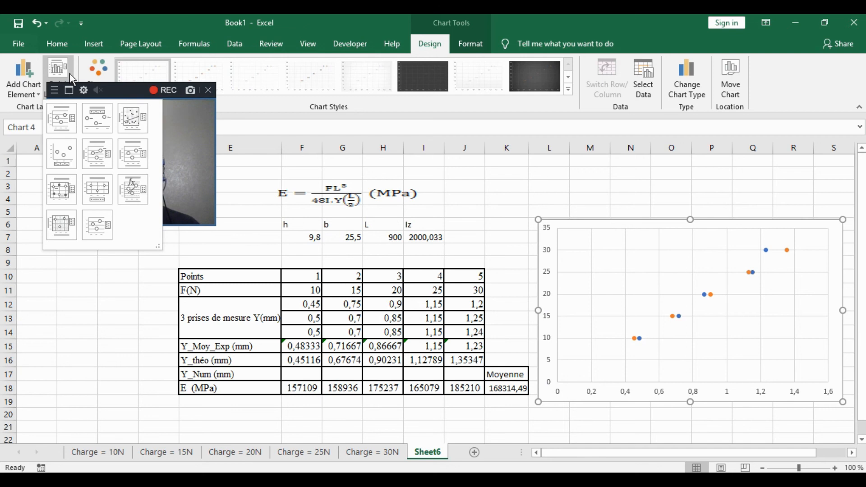
{"action": "left_click", "coordinate": [142, 122]}
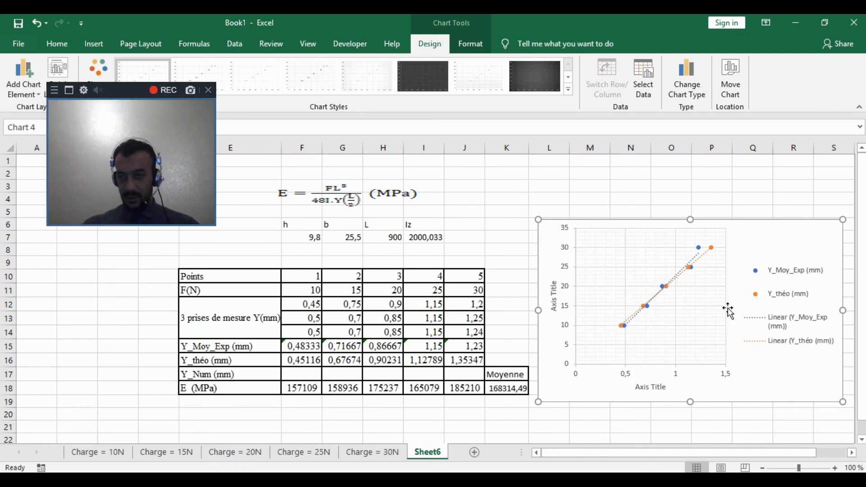
{"action": "left_click", "coordinate": [702, 259]}
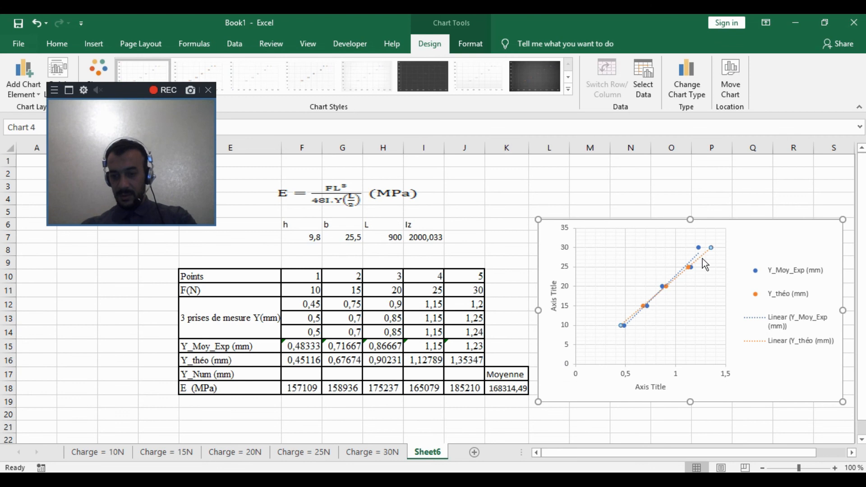
{"action": "key", "text": "Delete"}
{"action": "key", "text": "Delete"}
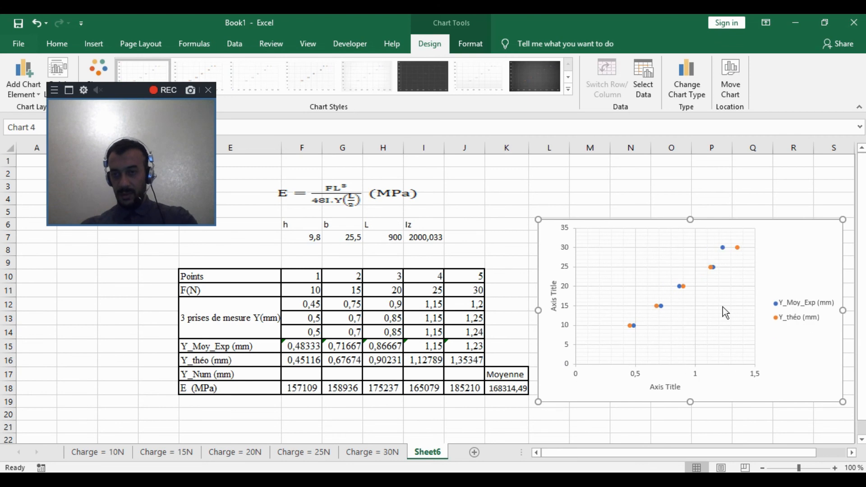
Step: Move the legend inside the plot, widen the plot area to fill the chart, and place the legend below the data points
{"action": "left_click", "coordinate": [799, 311]}
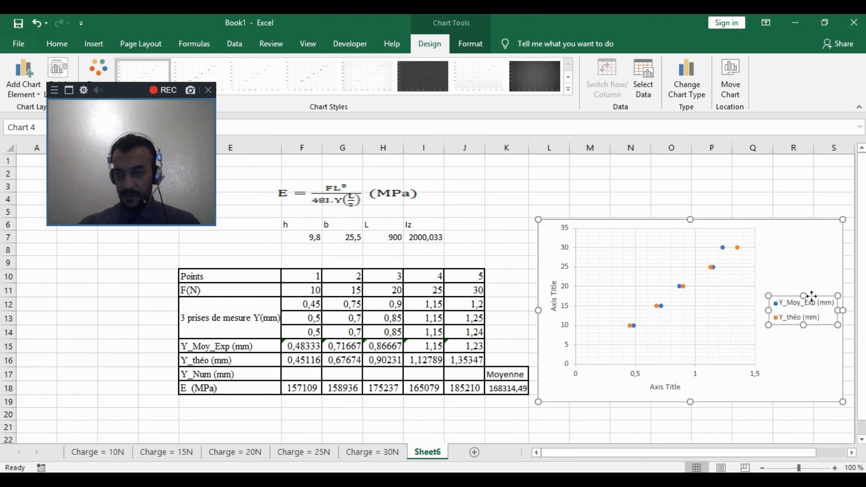
{"action": "left_click_drag", "start_coordinate": [798, 312], "coordinate": [725, 303]}
{"action": "left_click", "coordinate": [754, 293]}
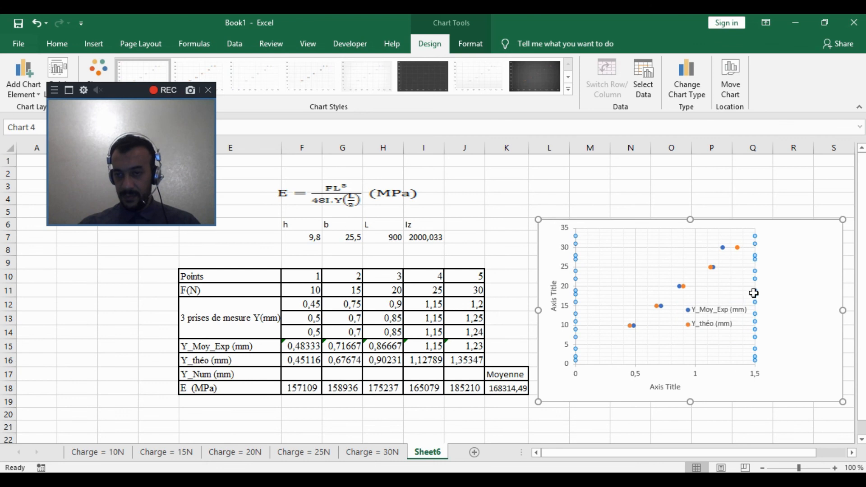
{"action": "left_click", "coordinate": [755, 293]}
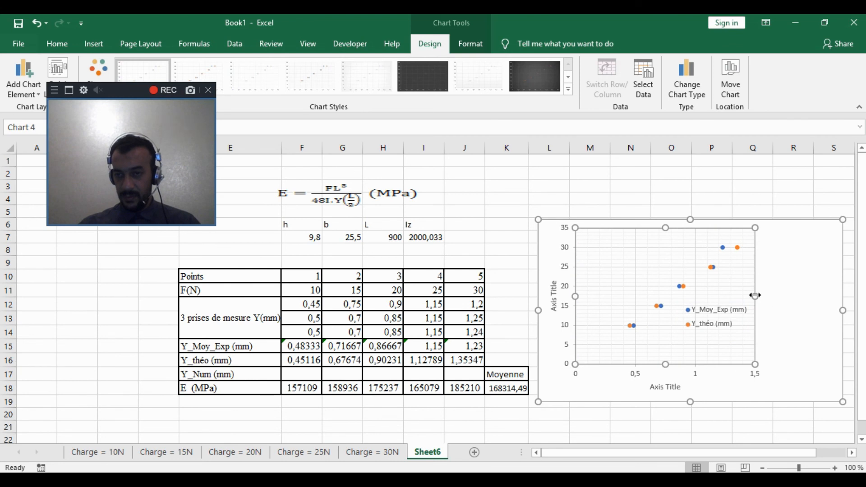
{"action": "left_click_drag", "start_coordinate": [755, 296], "coordinate": [832, 302]}
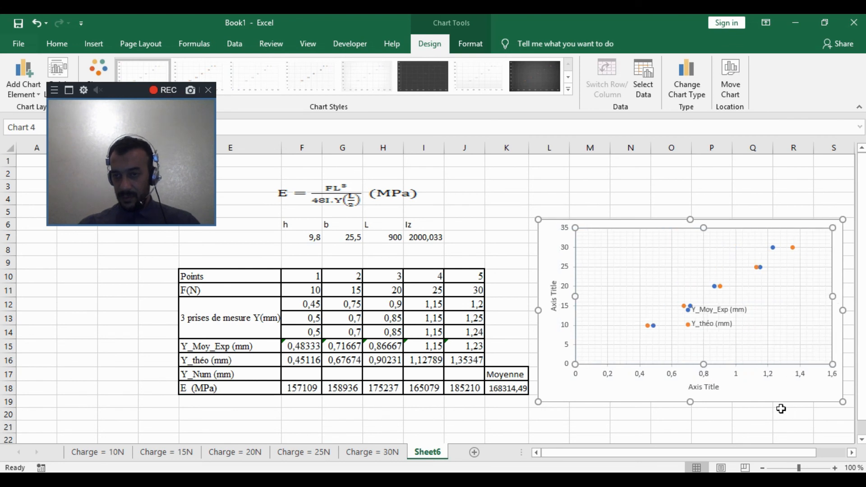
{"action": "left_click", "coordinate": [723, 312]}
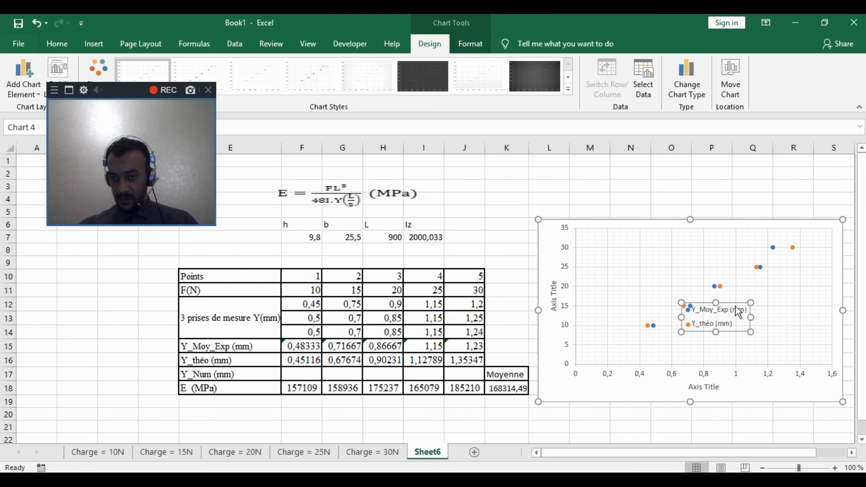
{"action": "left_click_drag", "start_coordinate": [741, 302], "coordinate": [788, 305]}
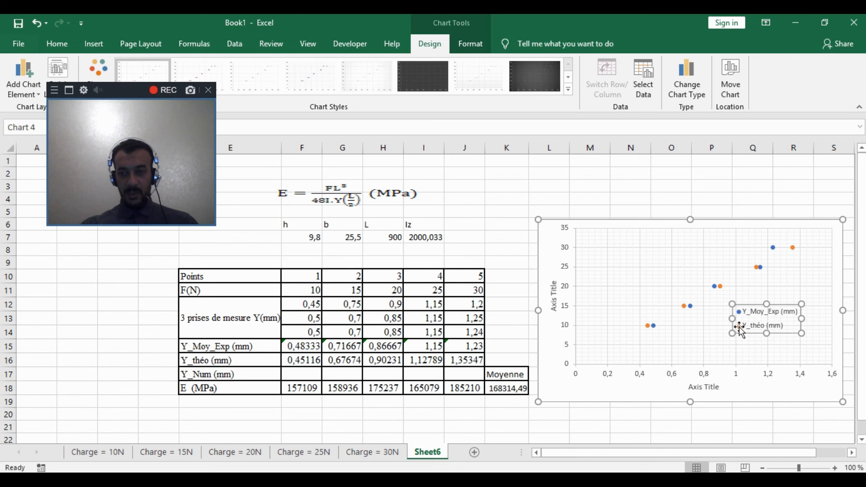
Step: Format the Y_théo series as a solid line, with its markers set to no fill and no border line
{"action": "left_click", "coordinate": [792, 247]}
{"action": "right_click", "coordinate": [792, 247]}
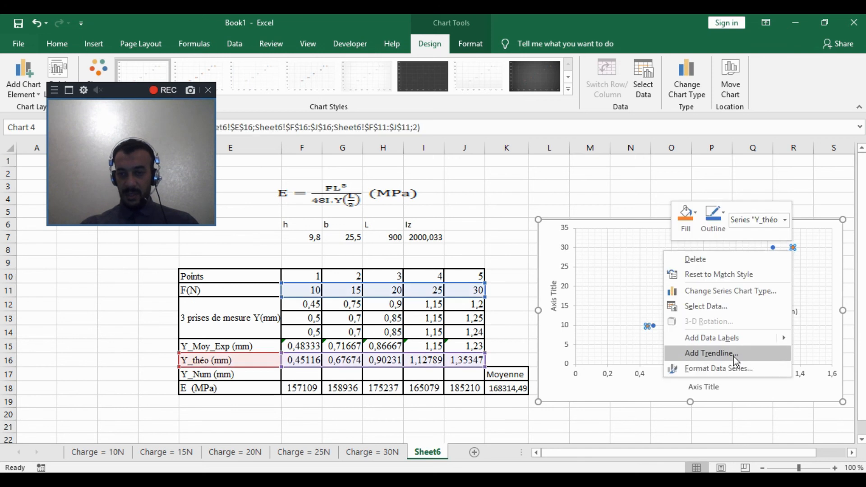
{"action": "left_click", "coordinate": [730, 367]}
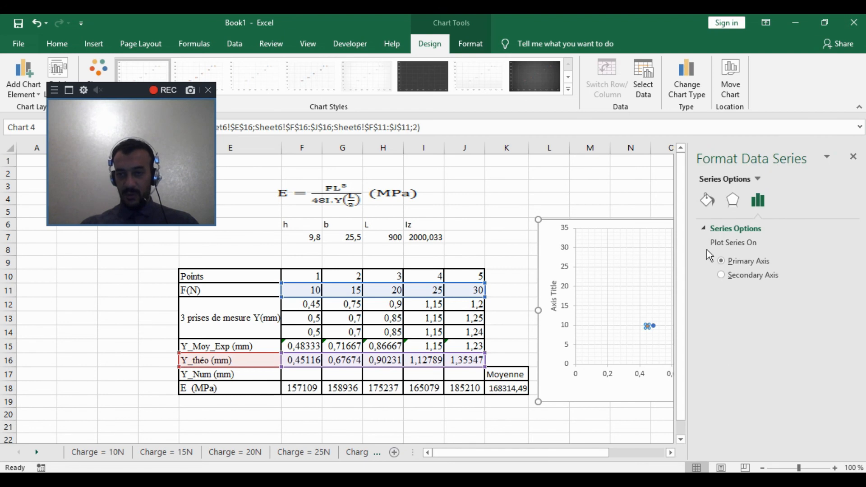
{"action": "left_click", "coordinate": [707, 199]}
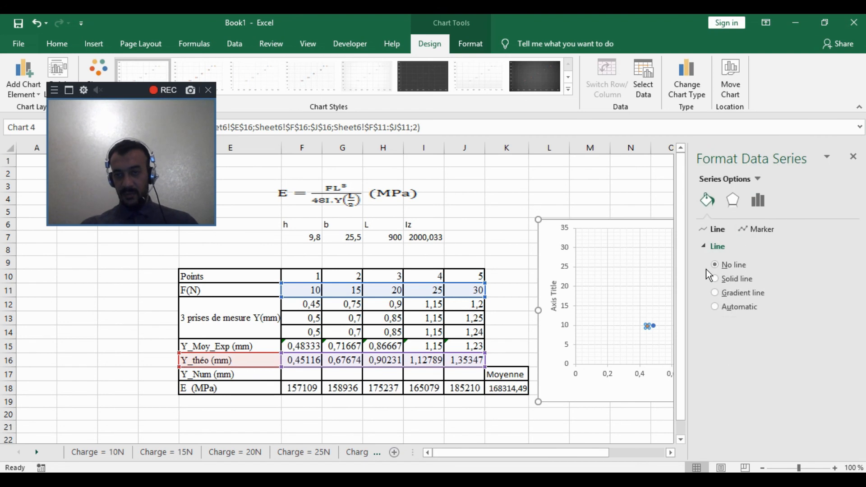
{"action": "left_click", "coordinate": [715, 279]}
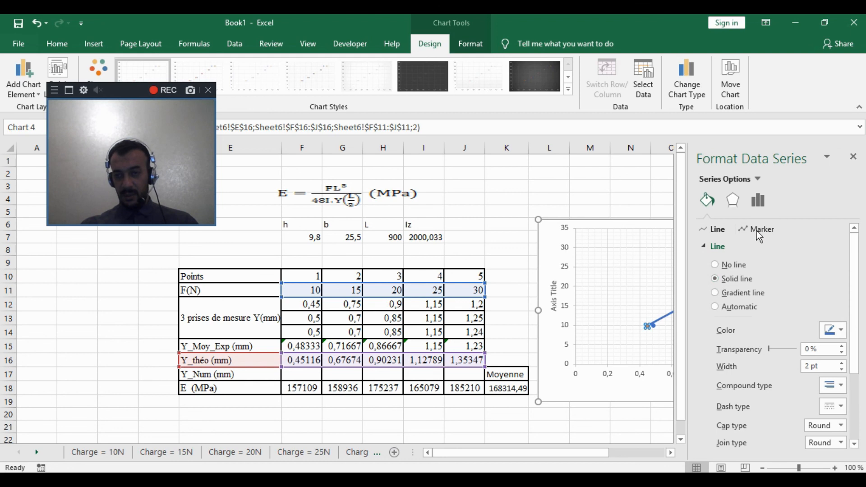
{"action": "left_click", "coordinate": [756, 229]}
{"action": "left_click", "coordinate": [715, 281]}
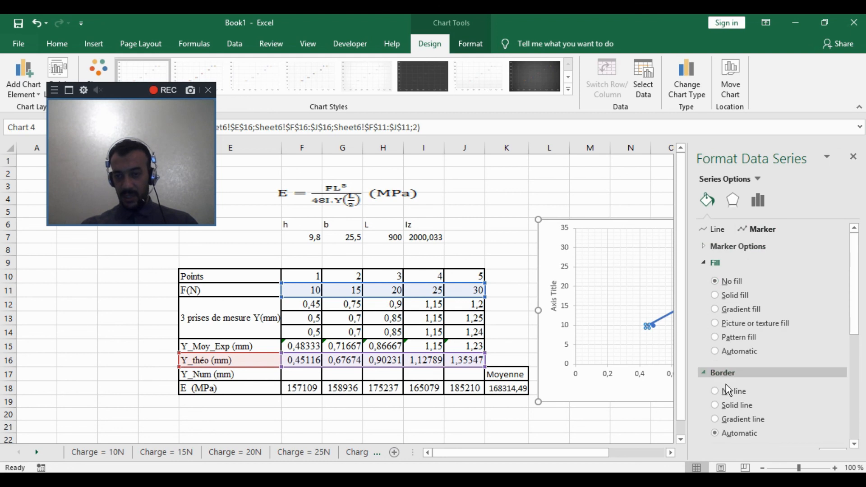
{"action": "left_click", "coordinate": [714, 390]}
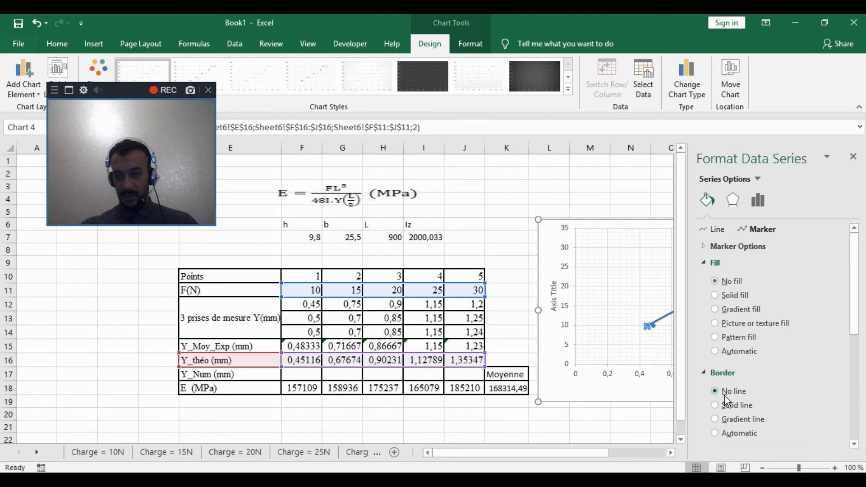
{"action": "left_click", "coordinate": [853, 157]}
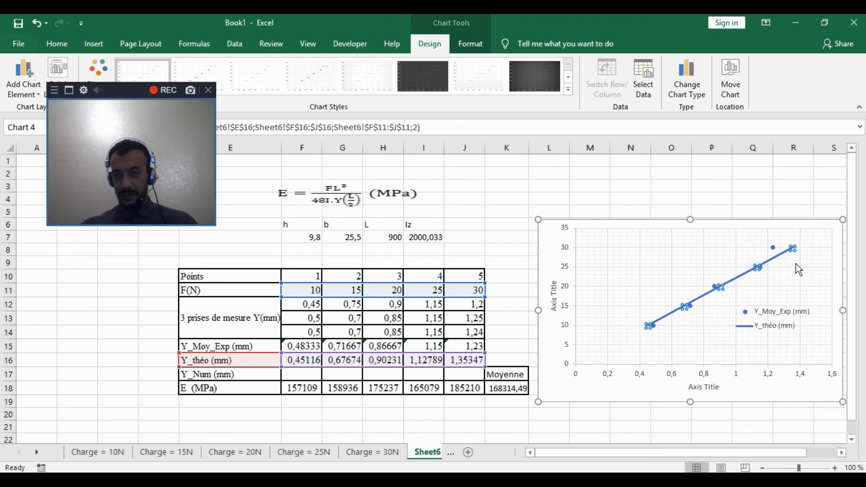
Step: Give the Y_Moy_Exp series' markers a solid green fill and a matching green border
{"action": "left_click", "coordinate": [774, 249]}
{"action": "right_click", "coordinate": [774, 249]}
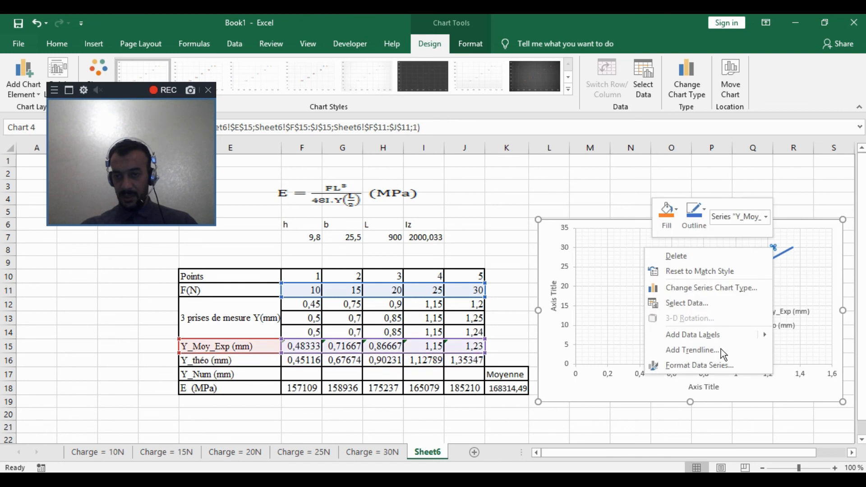
{"action": "left_click", "coordinate": [719, 365]}
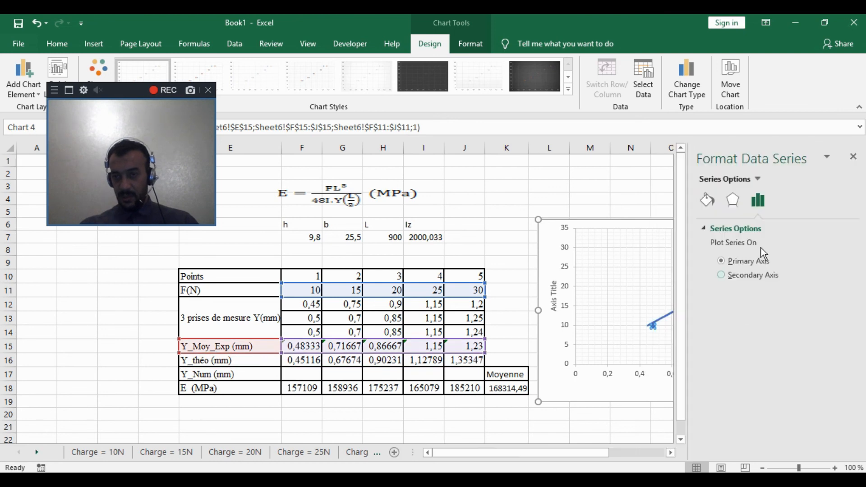
{"action": "left_click", "coordinate": [707, 201]}
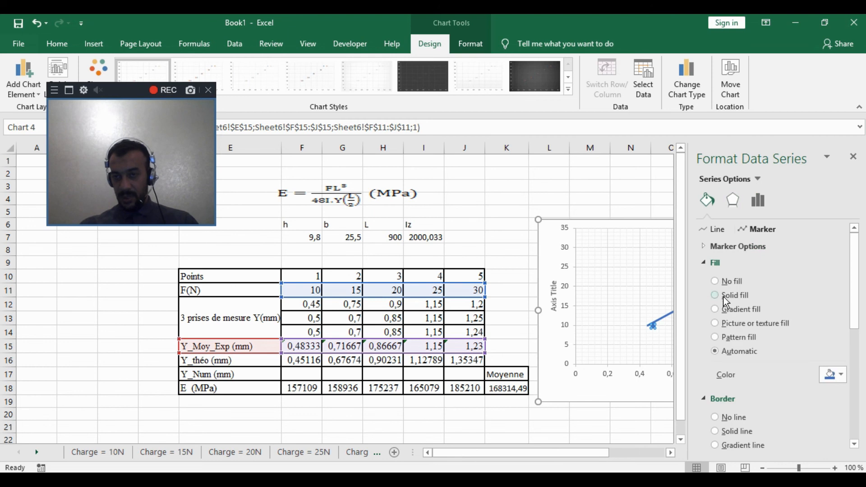
{"action": "left_click", "coordinate": [840, 378]}
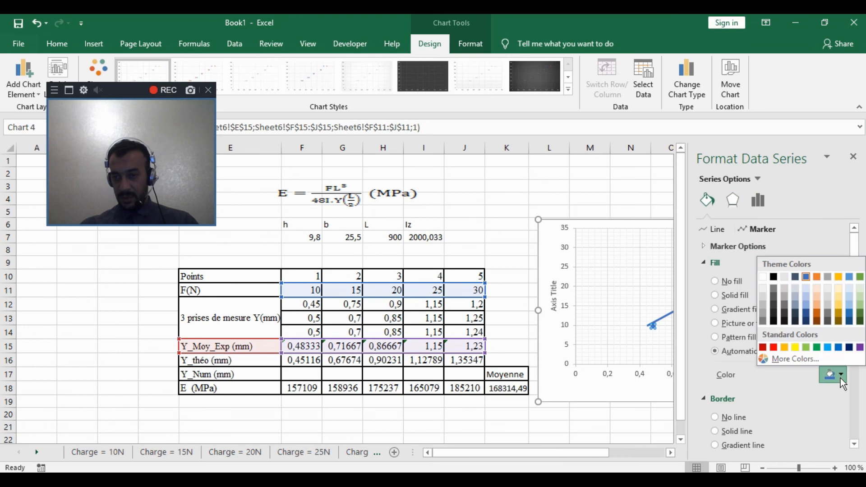
{"action": "left_click", "coordinate": [816, 348]}
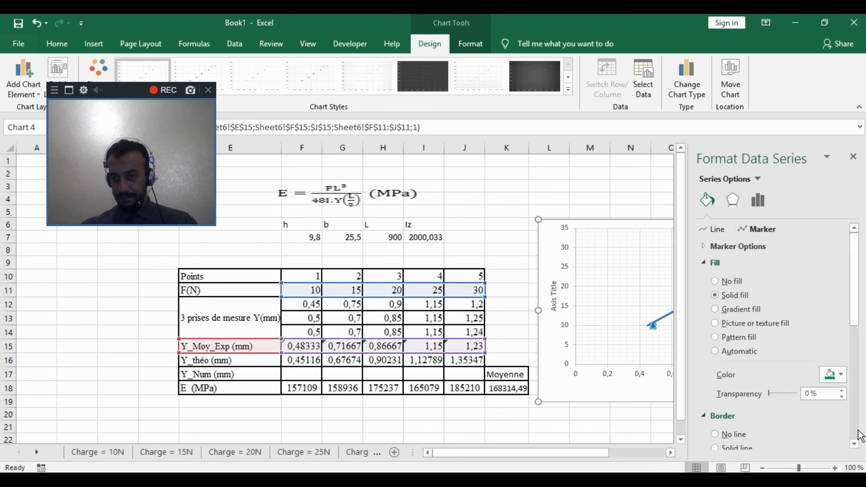
{"action": "scroll", "coordinate": [860, 436], "scroll_direction": "down", "scroll_amount": 5}
{"action": "left_click", "coordinate": [840, 282]}
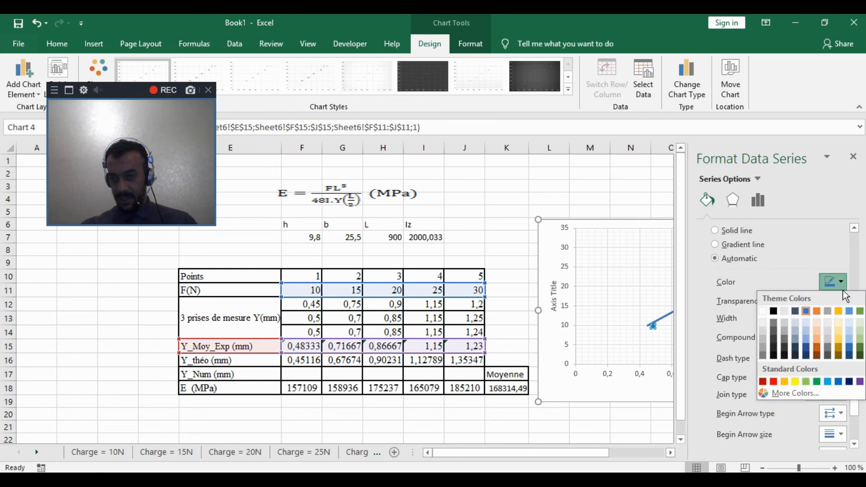
{"action": "left_click", "coordinate": [817, 382]}
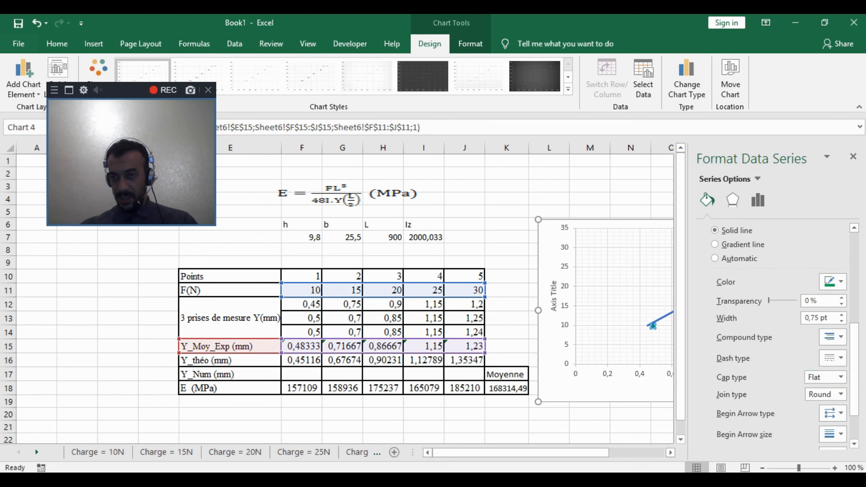
{"action": "left_click", "coordinate": [855, 158]}
{"action": "left_click", "coordinate": [793, 293]}
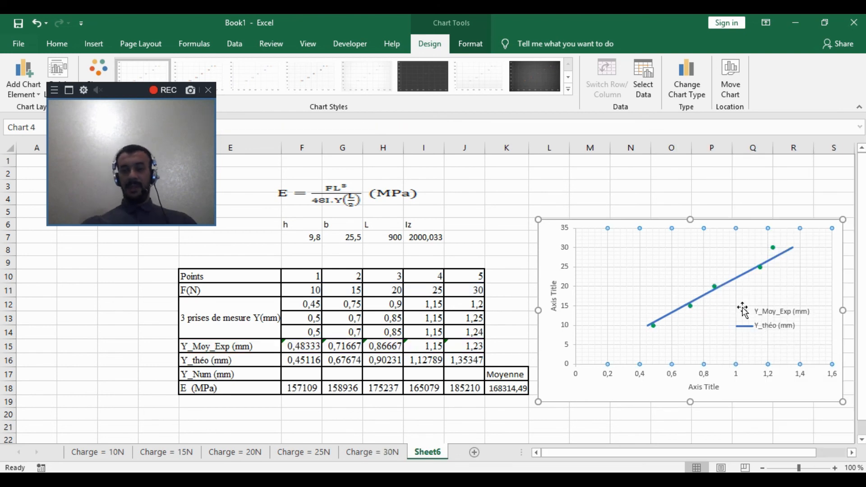
Step: Replace the chart's vertical axis title with F(N) and close the formatting pane
{"action": "double_click", "coordinate": [553, 295]}
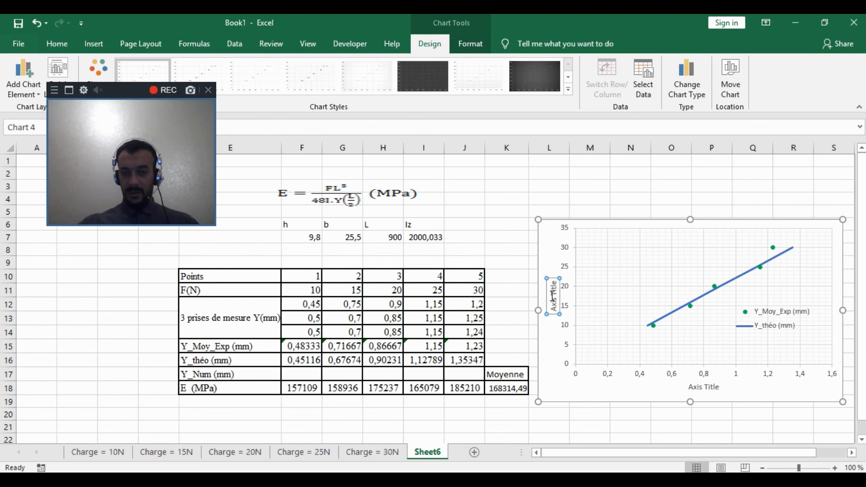
{"action": "double_click", "coordinate": [552, 295]}
{"action": "left_click_drag", "start_coordinate": [554, 312], "coordinate": [560, 282]}
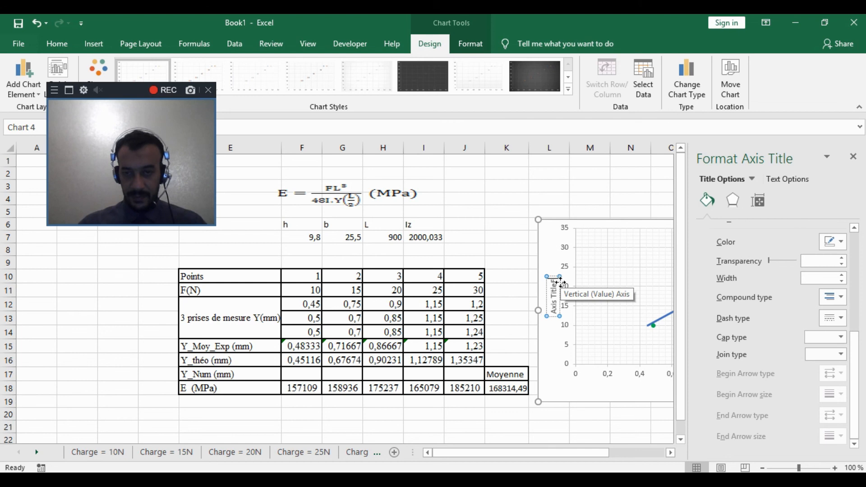
{"action": "key", "text": "BackSpace"}
{"action": "key", "text": "BackSpace"}
{"action": "key", "text": "BackSpace"}
{"action": "key", "text": "BackSpace"}
{"action": "key", "text": "BackSpace"}
{"action": "key", "text": "BackSpace"}
{"action": "key", "text": "BackSpace"}
{"action": "key", "text": "BackSpace"}
{"action": "key", "text": "BackSpace"}
{"action": "key", "text": "BackSpace"}
{"action": "key", "text": "BackSpace"}
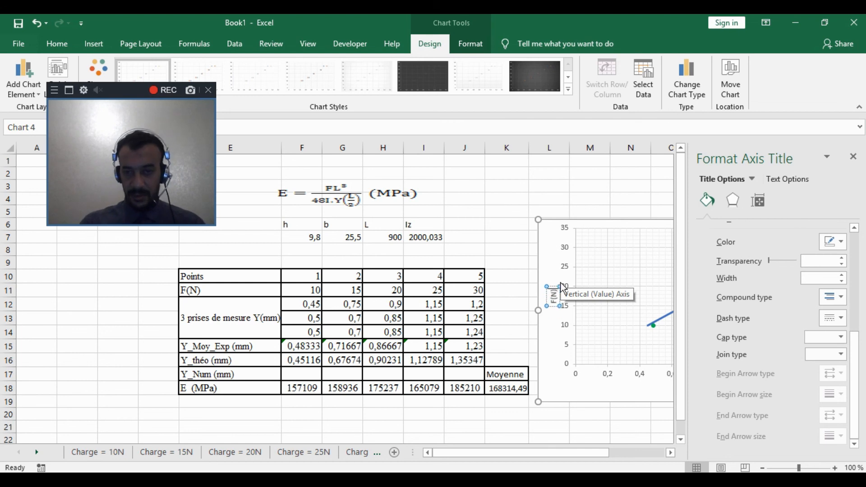
{"action": "left_click", "coordinate": [612, 184]}
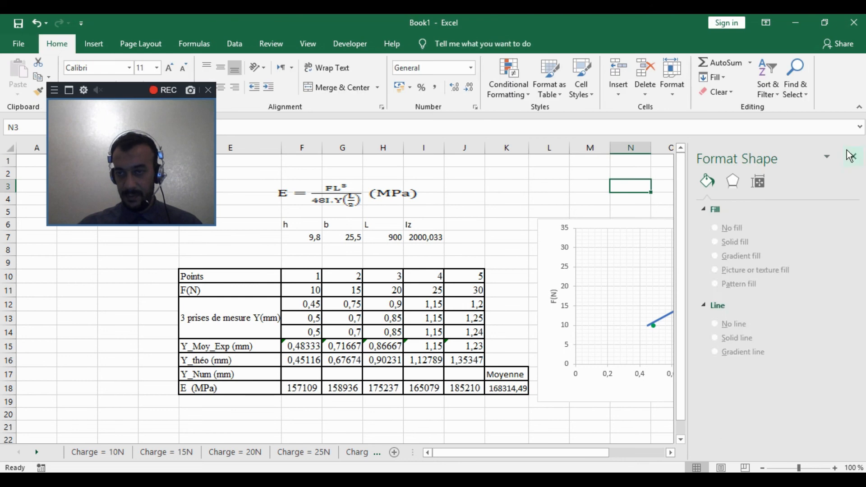
{"action": "left_click", "coordinate": [851, 155]}
Step: Replace the chart's horizontal axis title with Y(mm) and deselect the chart
{"action": "double_click", "coordinate": [698, 386]}
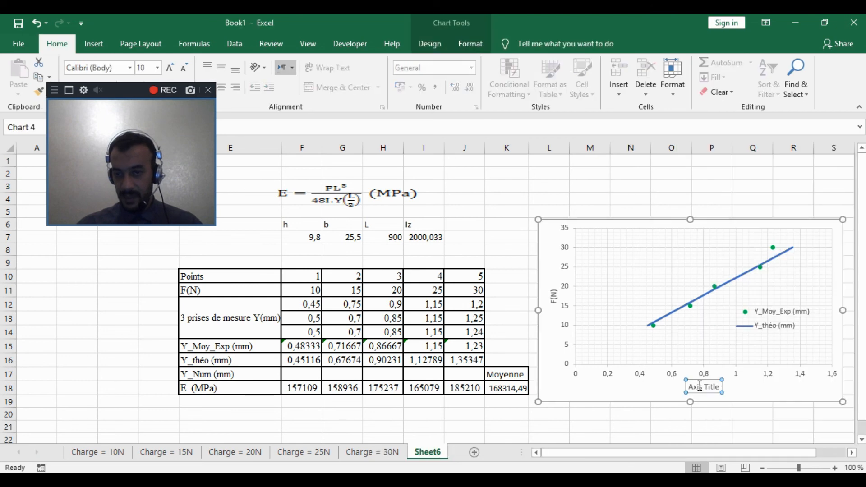
{"action": "left_click", "coordinate": [853, 158]}
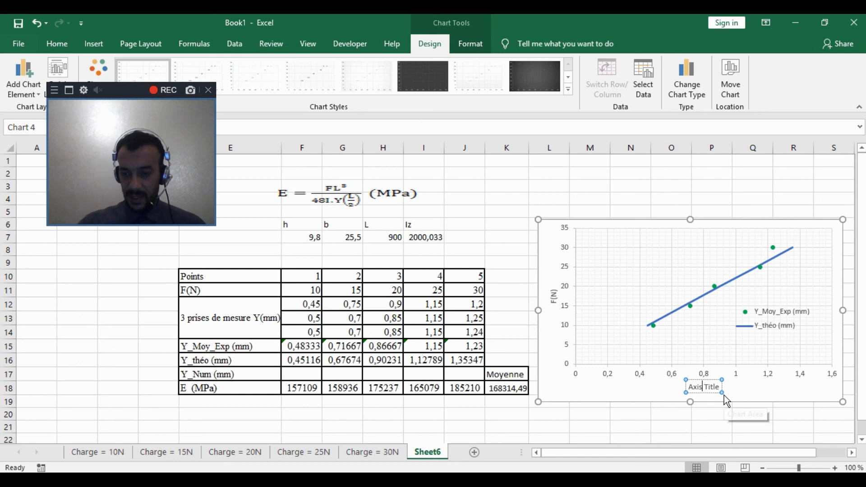
{"action": "key", "text": "BackSpace"}
{"action": "key", "text": "BackSpace"}
{"action": "key", "text": "BackSpace"}
{"action": "key", "text": "BackSpace"}
{"action": "key", "text": "BackSpace"}
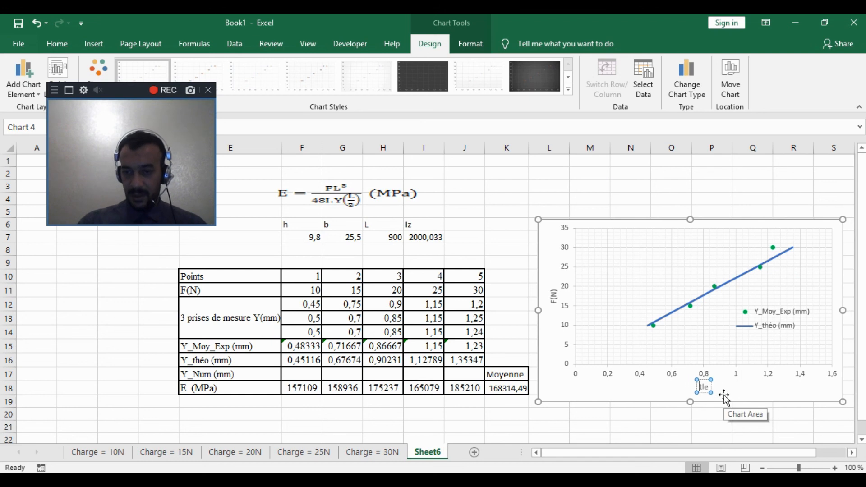
{"action": "type", "text": "Y"}
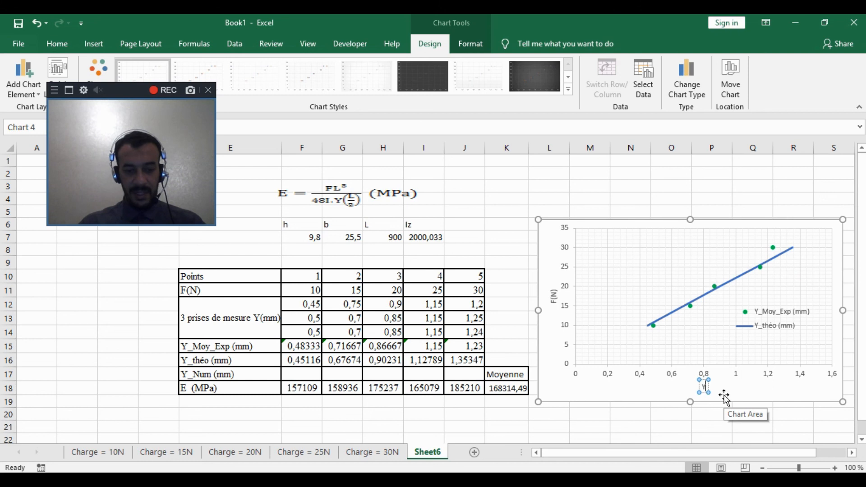
{"action": "type", "text": "(mm"}
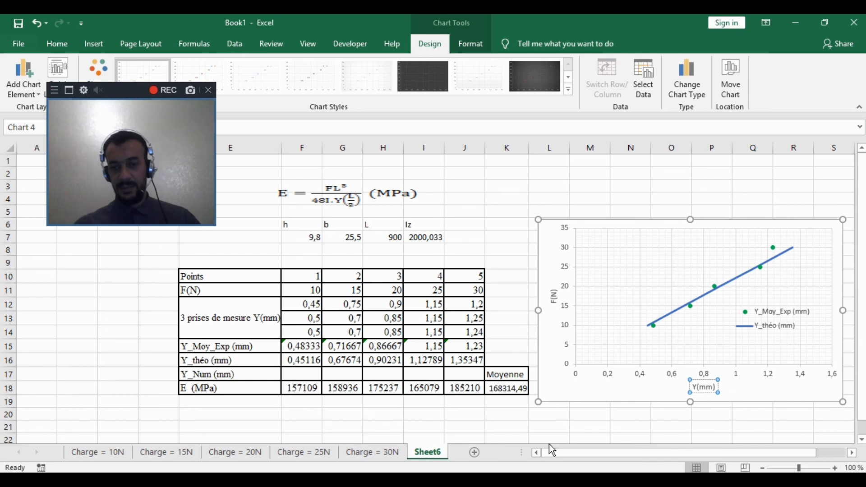
{"action": "left_click", "coordinate": [588, 425]}
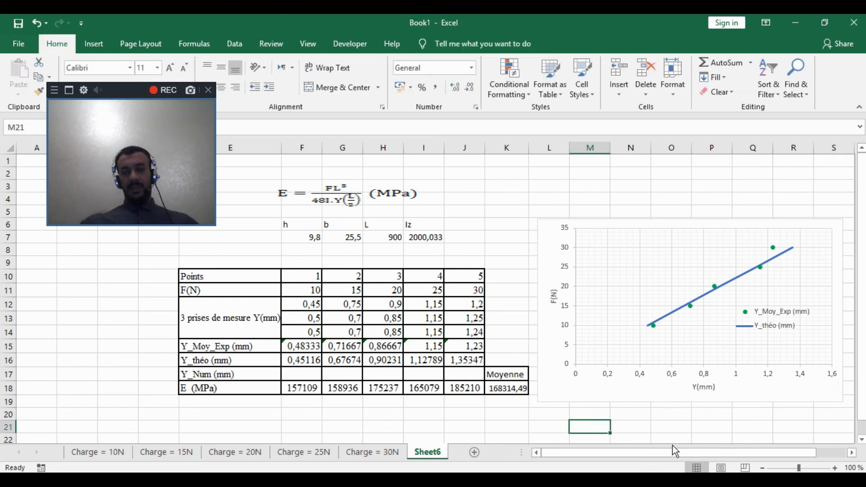
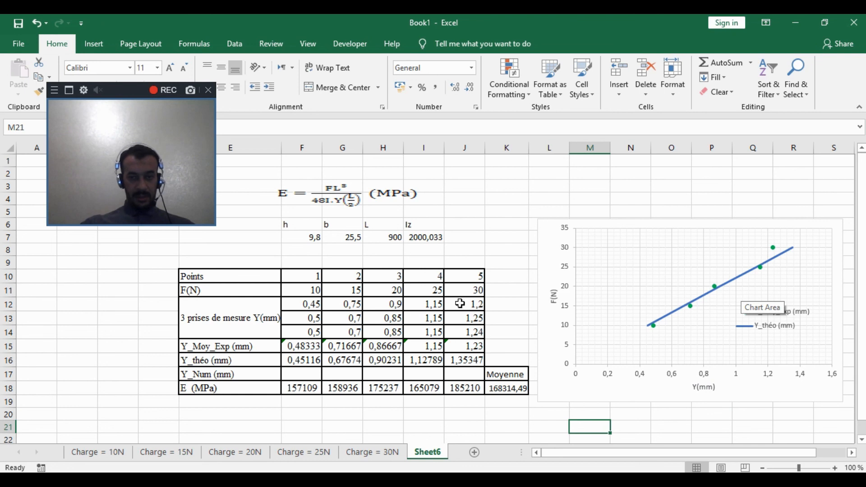
Step: Copy the full measurement table, from the Points row through the Y_Num (mm) row, on the Charge = 10N sheet
{"action": "left_click", "coordinate": [95, 452]}
{"action": "scroll", "coordinate": [277, 274], "scroll_direction": "up", "scroll_amount": 2}
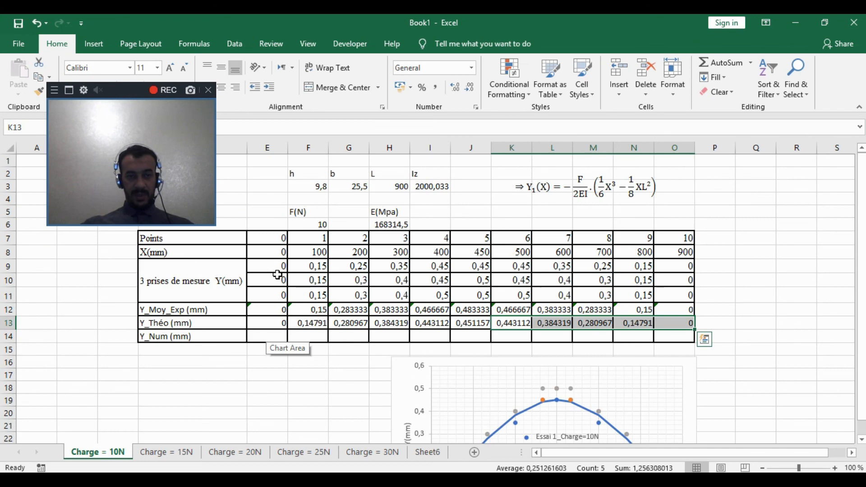
{"action": "left_click_drag", "start_coordinate": [186, 240], "coordinate": [681, 336]}
{"action": "right_click", "coordinate": [680, 337]}
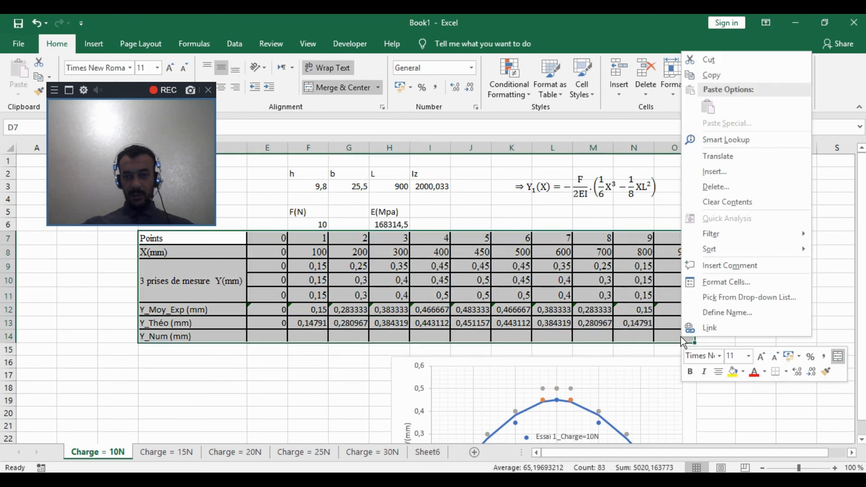
{"action": "left_click", "coordinate": [727, 75]}
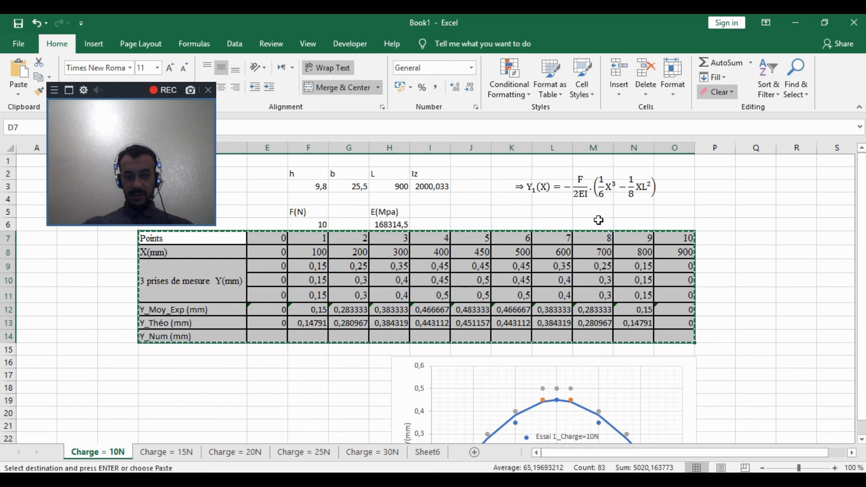
Step: Switch to the TP.RDM.L2GM-Rapport document in Word and close Prise de différentes mesures expérimentales without saving, as well as schéma
{"action": "mouse_move", "coordinate": [248, 417]}
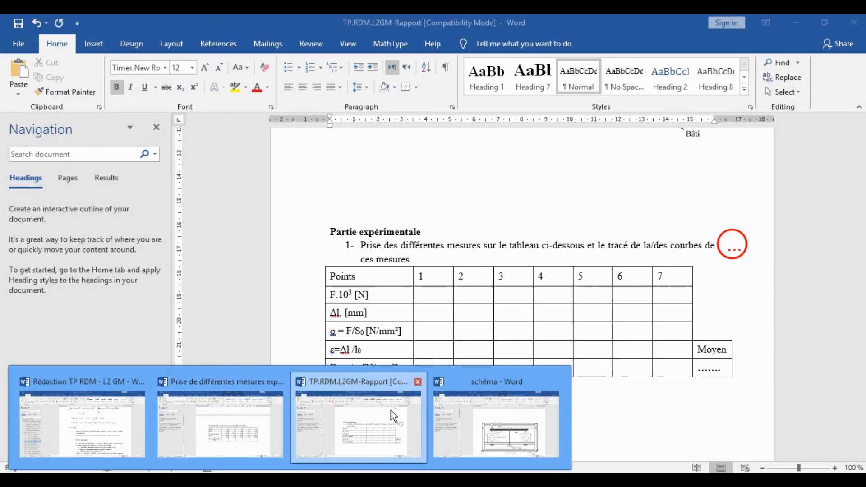
{"action": "left_click", "coordinate": [390, 410]}
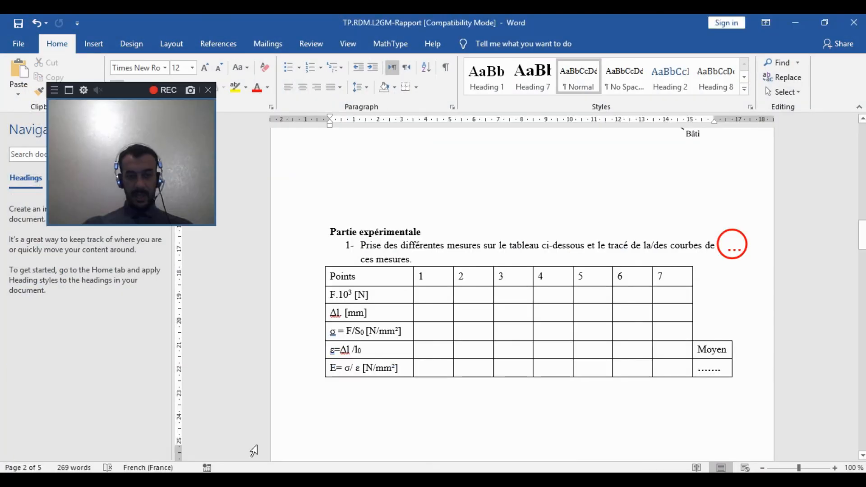
{"action": "mouse_move", "coordinate": [261, 478]}
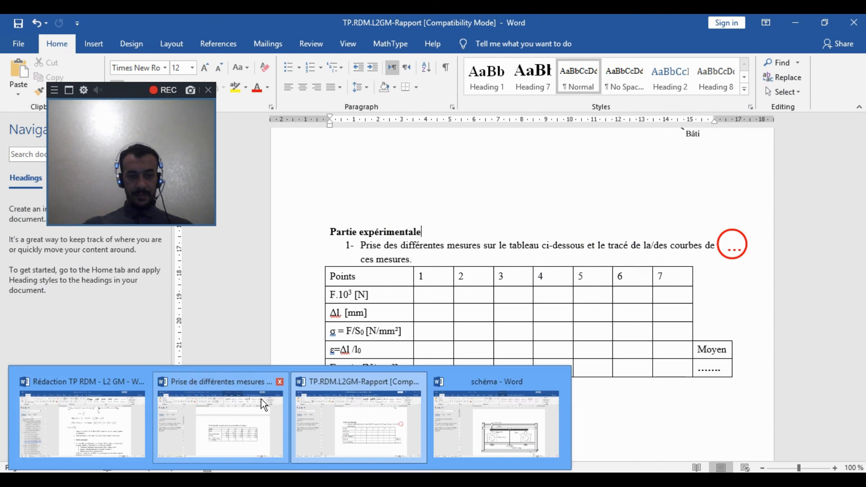
{"action": "left_click", "coordinate": [280, 382]}
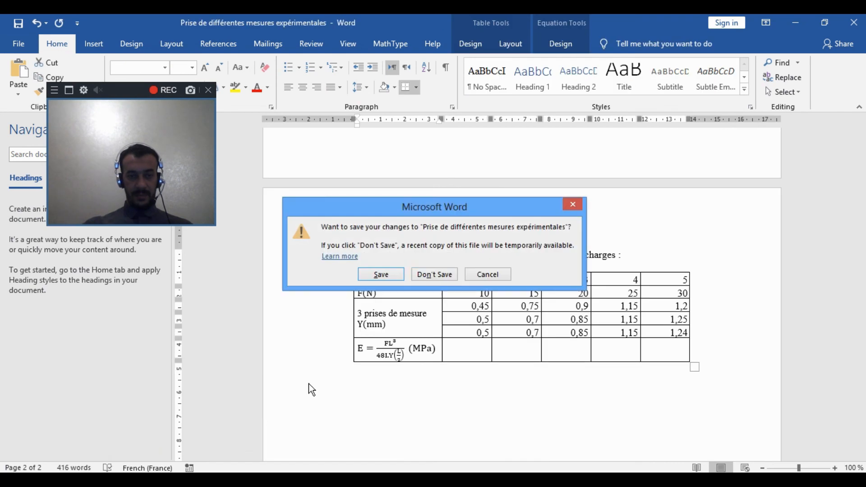
{"action": "left_click", "coordinate": [432, 274]}
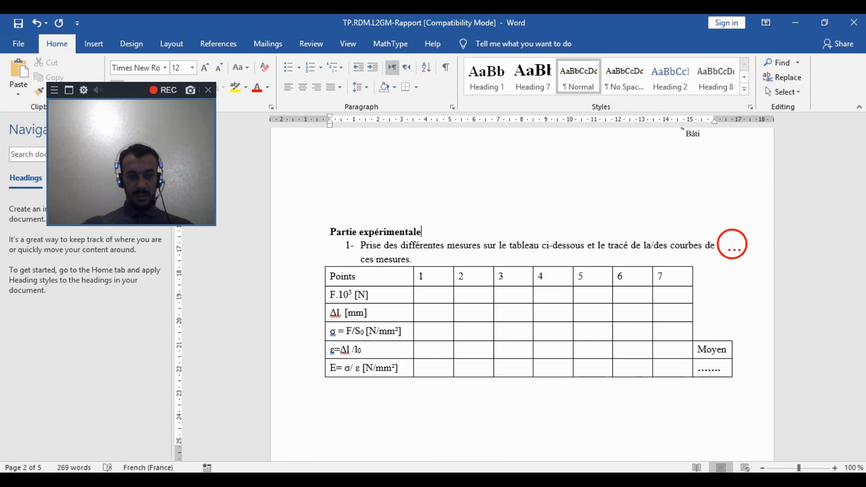
{"action": "mouse_move", "coordinate": [261, 478]}
{"action": "mouse_move", "coordinate": [384, 434]}
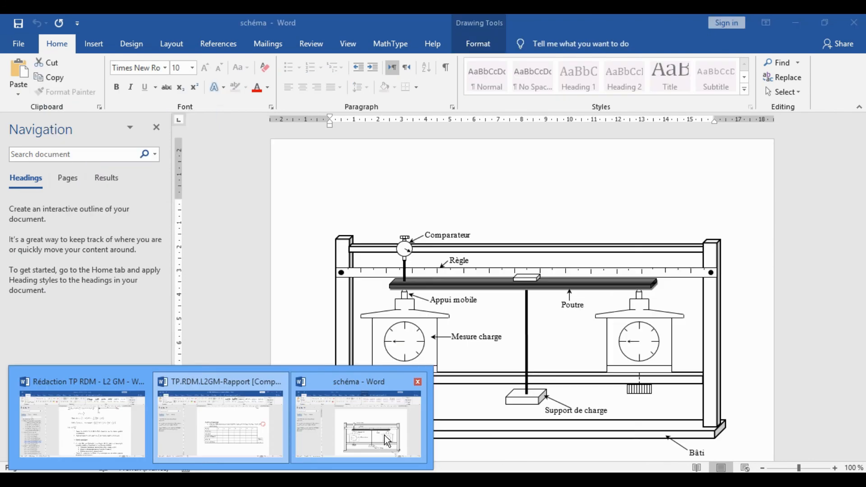
{"action": "left_click", "coordinate": [420, 382]}
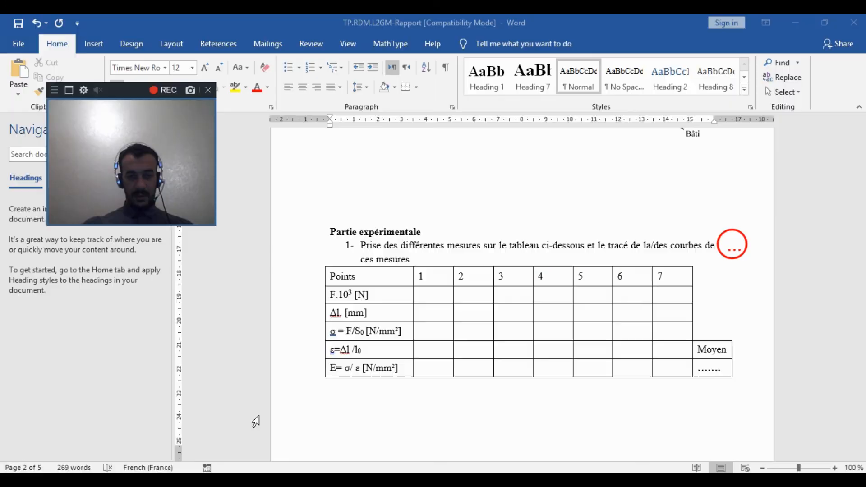
Step: Replace the empty measurement table under Partie expérimentale with the table copied from Excel
{"action": "scroll", "coordinate": [434, 269], "scroll_direction": "up", "scroll_amount": 4}
{"action": "scroll", "coordinate": [420, 280], "scroll_direction": "down", "scroll_amount": 4}
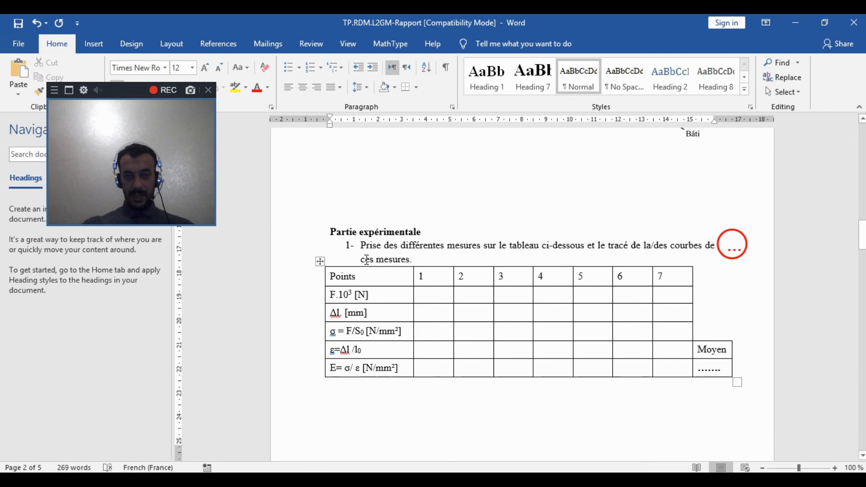
{"action": "left_click", "coordinate": [320, 262]}
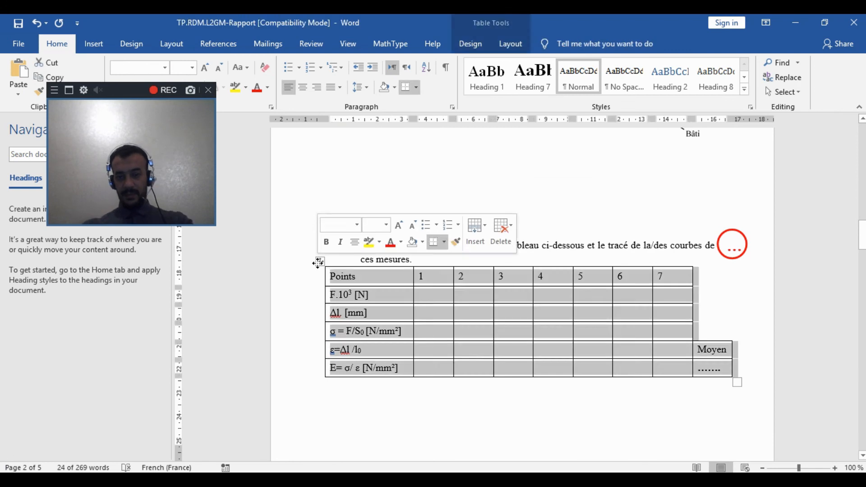
{"action": "key", "text": "BackSpace"}
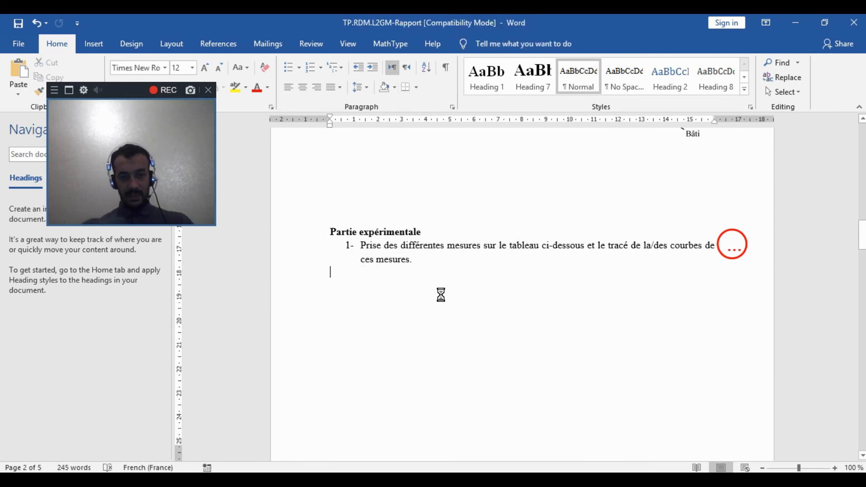
{"action": "key", "text": "ctrl+v"}
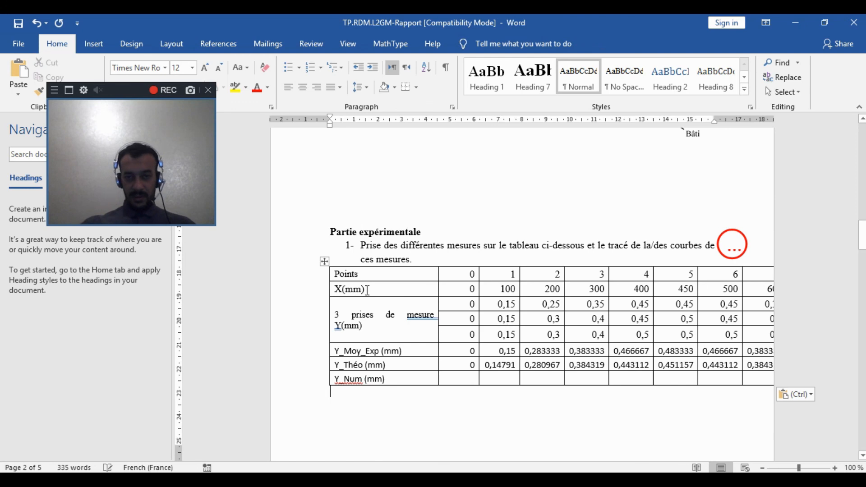
Step: Narrow the pasted table's label column and its columns for points 0, 1 and 2
{"action": "left_click_drag", "start_coordinate": [437, 337], "coordinate": [402, 338]}
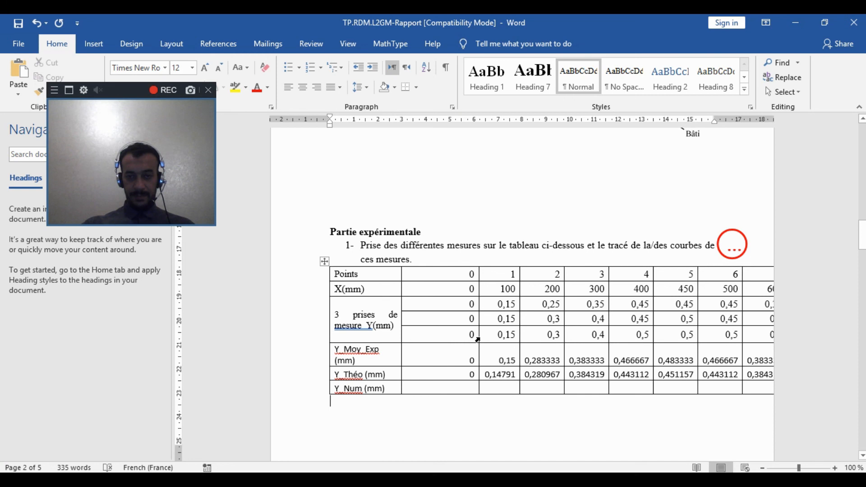
{"action": "left_click_drag", "start_coordinate": [478, 336], "coordinate": [431, 335]}
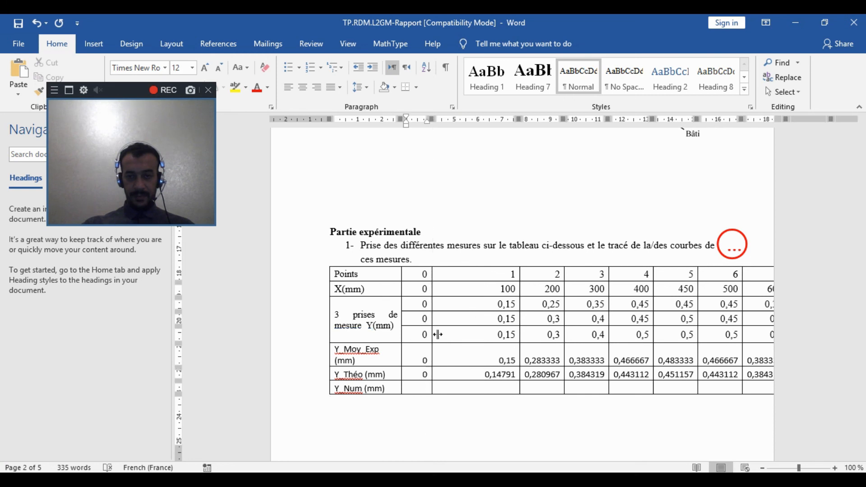
{"action": "left_click_drag", "start_coordinate": [518, 321], "coordinate": [472, 321]}
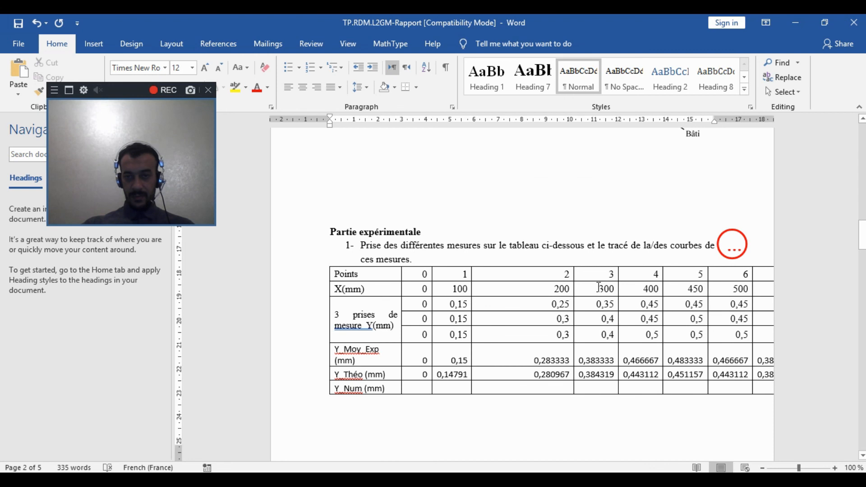
{"action": "left_click", "coordinate": [602, 304]}
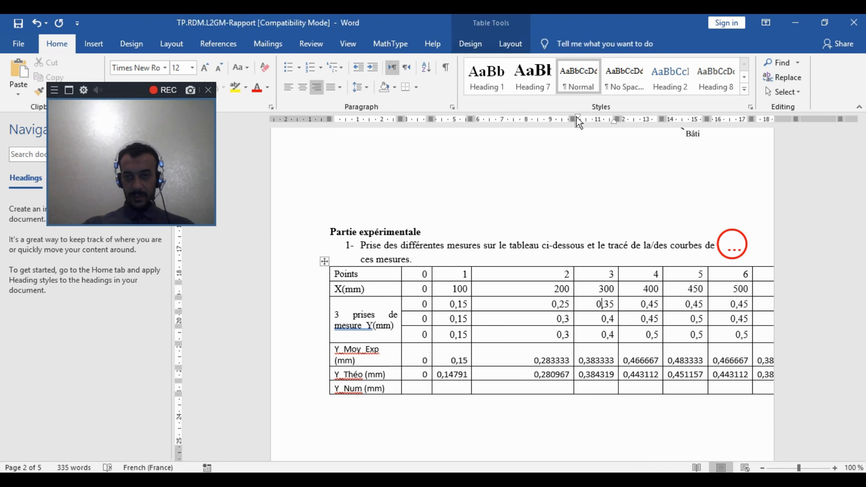
{"action": "left_click_drag", "start_coordinate": [572, 119], "coordinate": [516, 118]}
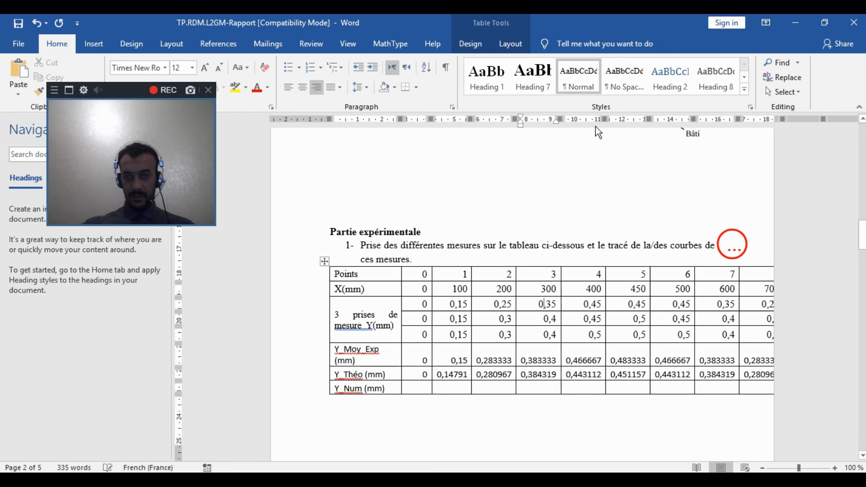
{"action": "mouse_move", "coordinate": [599, 119]}
{"action": "left_mouse_down"}
{"action": "mouse_move", "coordinate": [588, 118]}
{"action": "mouse_move", "coordinate": [731, 136]}
{"action": "mouse_move", "coordinate": [677, 119]}
{"action": "left_mouse_up"}
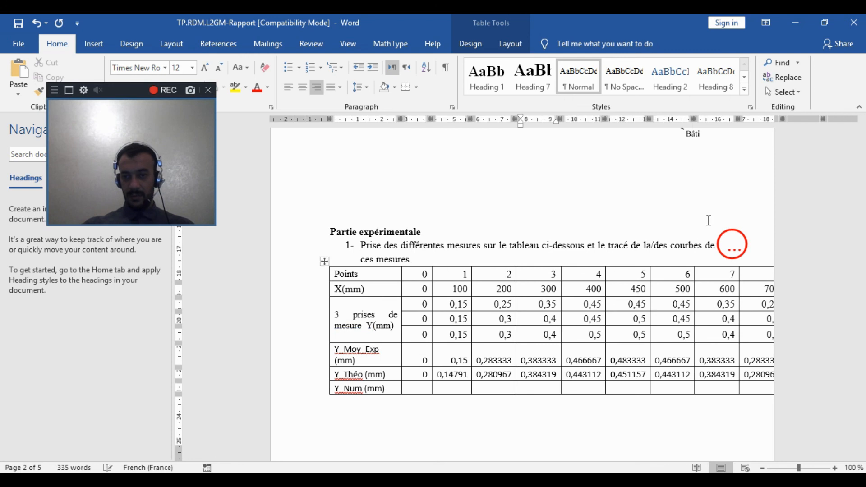
Step: Shorten the point 6 values to three decimals: 0,466 for Y_Moy_Exp and 0,443 for Y_Théo
{"action": "double_click", "coordinate": [676, 360]}
{"action": "type", "text": "0,466"}
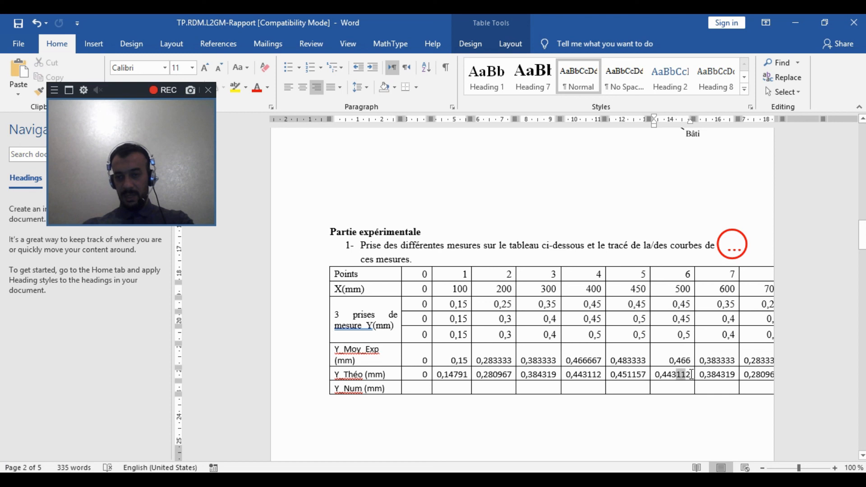
{"action": "left_click_drag", "start_coordinate": [692, 374], "coordinate": [691, 375]}
{"action": "key", "text": "BackSpace"}
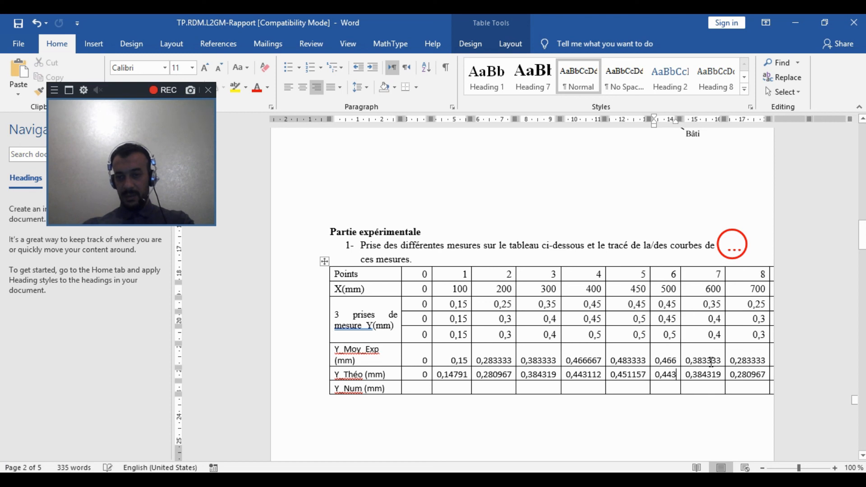
Step: Cut the Y_Moy_Exp and Y_Théo values to 0,383 and 0,384 for point 7, and 0,283 and 0,280 for point 8
{"action": "left_click_drag", "start_coordinate": [709, 360], "coordinate": [763, 375]}
{"action": "key", "text": "BackSpace"}
{"action": "key", "text": "BackSpace"}
{"action": "key", "text": "BackSpace"}
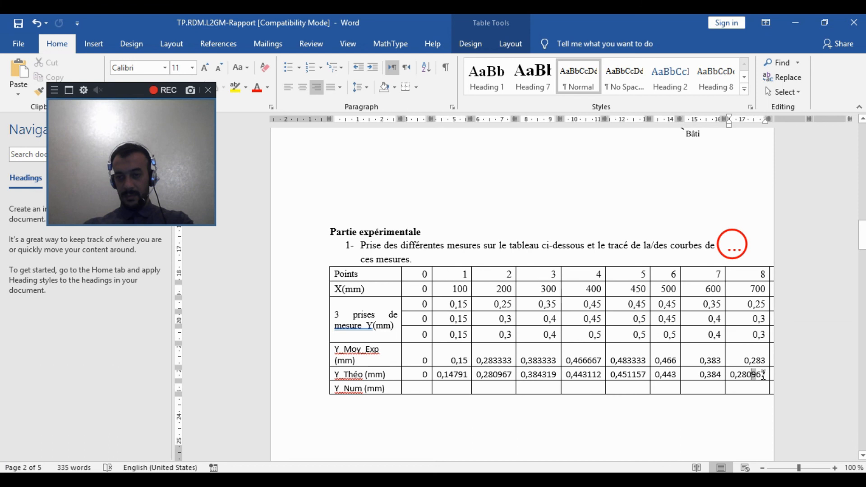
{"action": "key", "text": "BackSpace"}
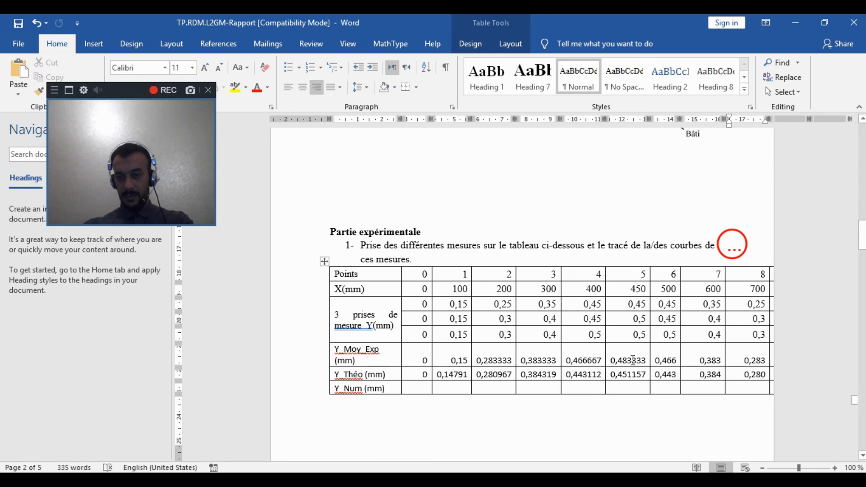
Step: Trim the Y_Moy_Exp and Y_Théo values to 0,483 and 0,451 for point 5, and 0,466 and 0,443 for point 4
{"action": "left_click_drag", "start_coordinate": [632, 360], "coordinate": [647, 374]}
{"action": "key", "text": "BackSpace"}
{"action": "key", "text": "BackSpace"}
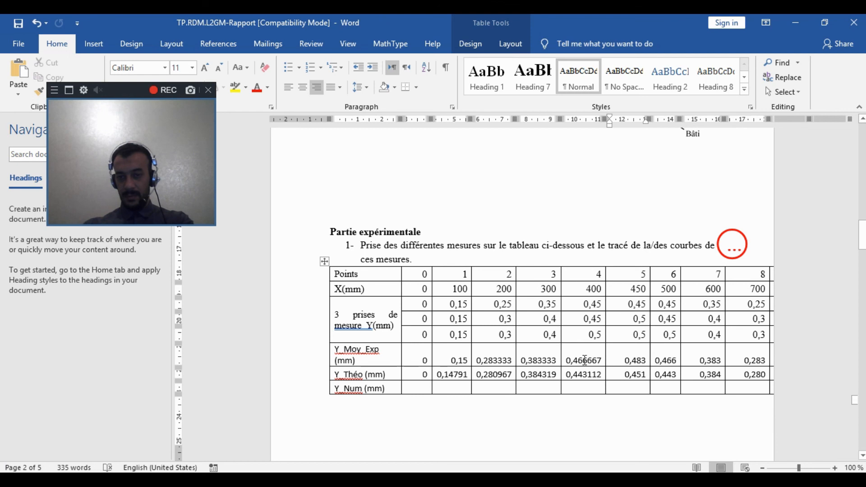
{"action": "left_click_drag", "start_coordinate": [588, 359], "coordinate": [600, 357]}
{"action": "key", "text": "BackSpace"}
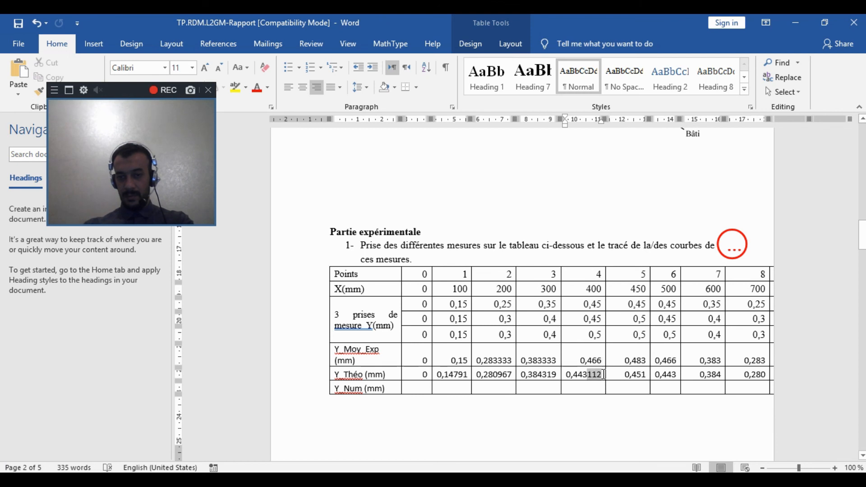
{"action": "key", "text": "BackSpace"}
Step: Trim Y_Moy_Exp and Y_Théo to 0,383 and 0,384 for point 3, 0,283 and 0,280 for point 2, and Y_Théo to 0,147 for point 1
{"action": "mouse_move", "coordinate": [547, 374]}
{"action": "left_mouse_down"}
{"action": "mouse_move", "coordinate": [560, 374]}
{"action": "mouse_move", "coordinate": [554, 360]}
{"action": "left_mouse_up"}
{"action": "key", "text": "BackSpace"}
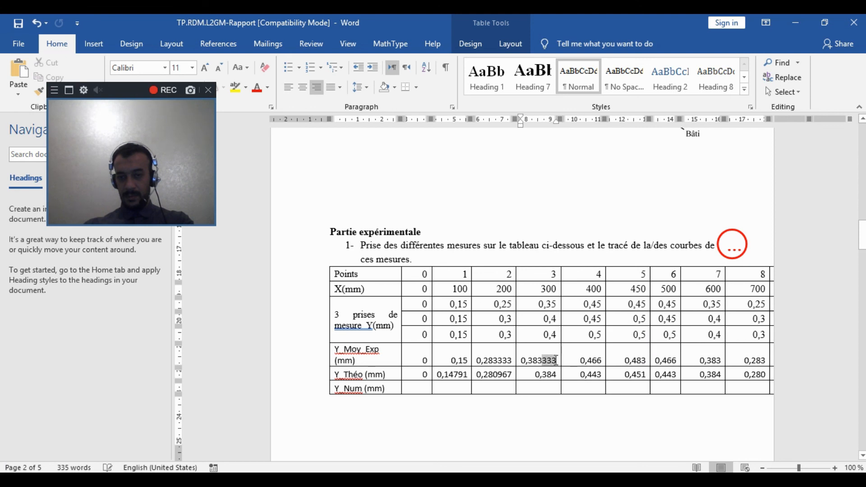
{"action": "key", "text": "BackSpace"}
{"action": "left_click_drag", "start_coordinate": [499, 361], "coordinate": [513, 360]}
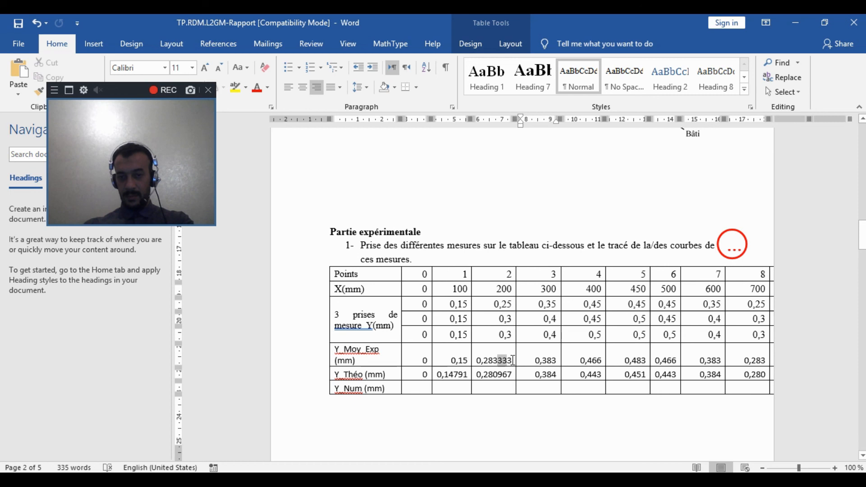
{"action": "key", "text": "BackSpace"}
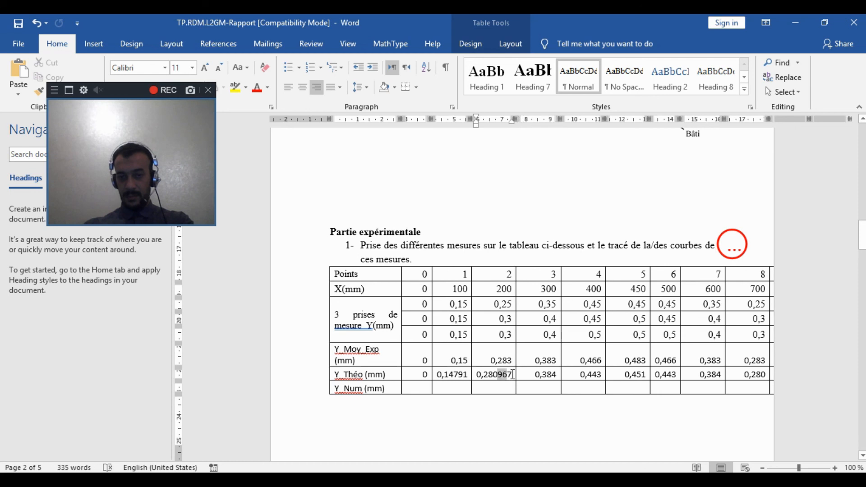
{"action": "key", "text": "BackSpace"}
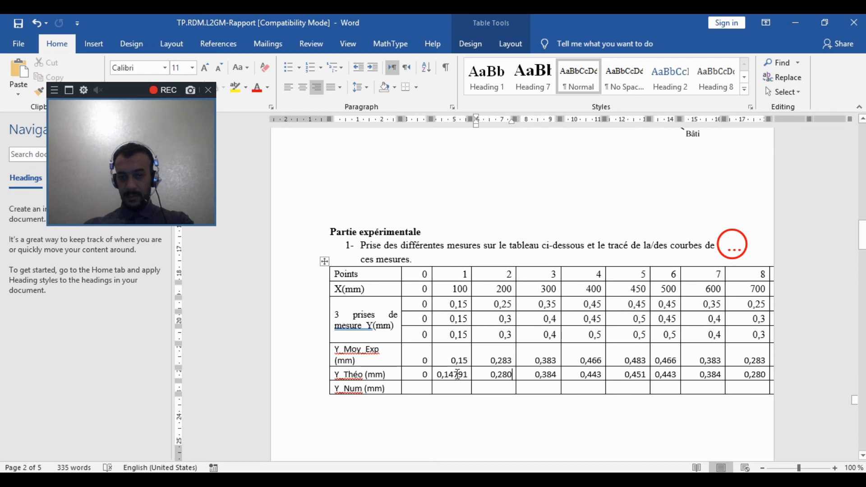
{"action": "left_click_drag", "start_coordinate": [458, 374], "coordinate": [469, 374]}
{"action": "key", "text": "BackSpace"}
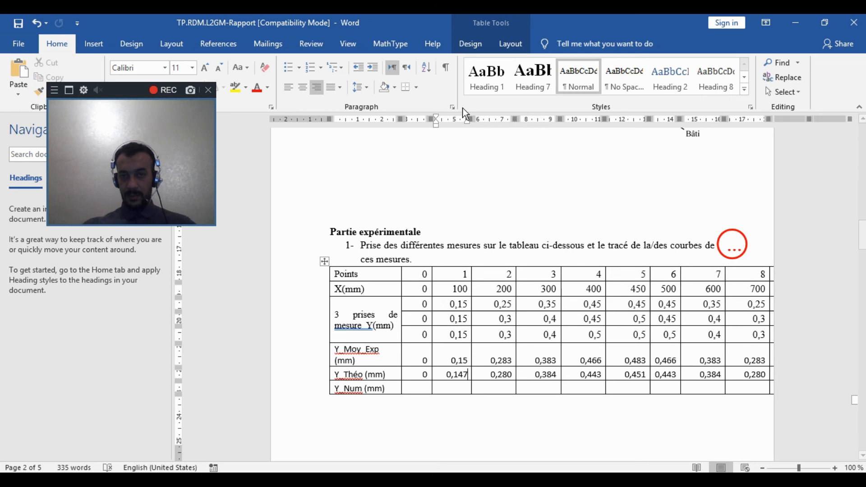
Step: Narrow the columns for points 1 to 8 and 10 so the whole measurement table fits within the page
{"action": "mouse_move", "coordinate": [467, 119]}
{"action": "left_mouse_down"}
{"action": "mouse_move", "coordinate": [460, 119]}
{"action": "mouse_move", "coordinate": [585, 119]}
{"action": "left_mouse_up"}
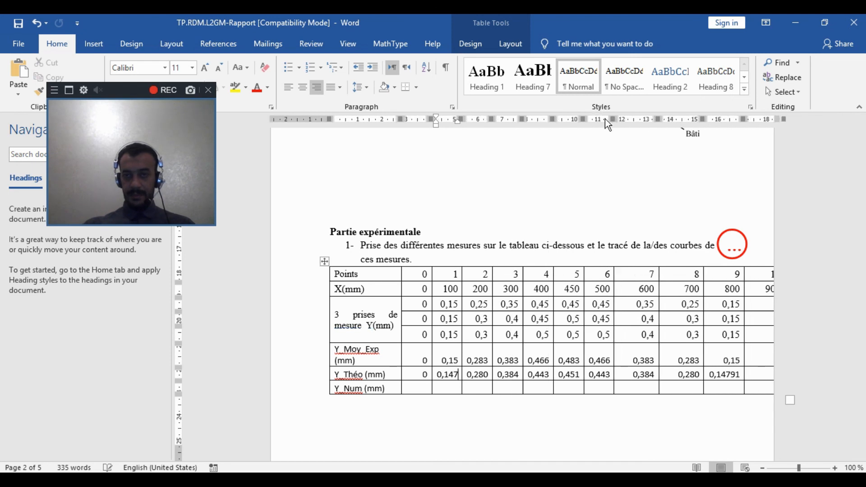
{"action": "mouse_move", "coordinate": [658, 119]}
{"action": "left_mouse_down"}
{"action": "mouse_move", "coordinate": [645, 119]}
{"action": "mouse_move", "coordinate": [699, 119]}
{"action": "mouse_move", "coordinate": [691, 119]}
{"action": "left_mouse_up"}
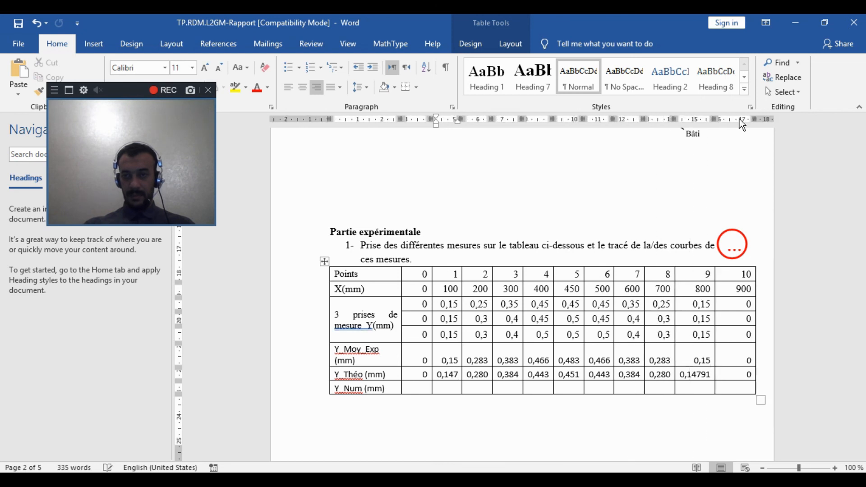
{"action": "left_click_drag", "start_coordinate": [753, 119], "coordinate": [729, 118]}
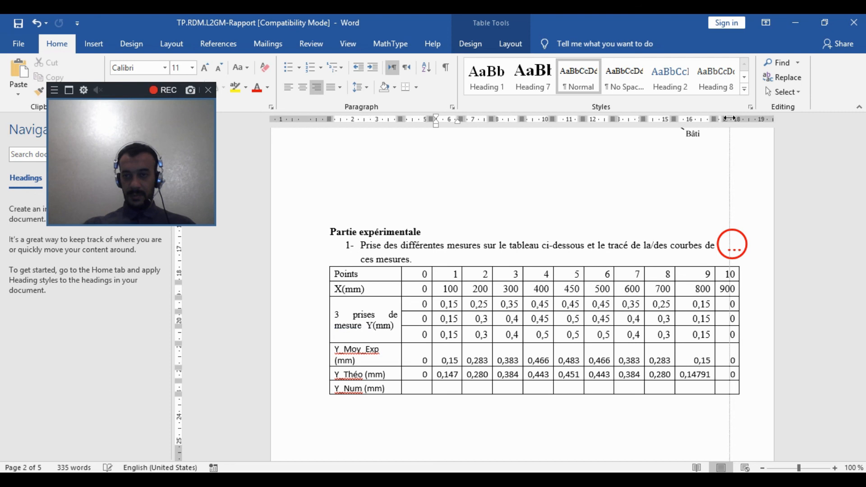
{"action": "left_click", "coordinate": [607, 245]}
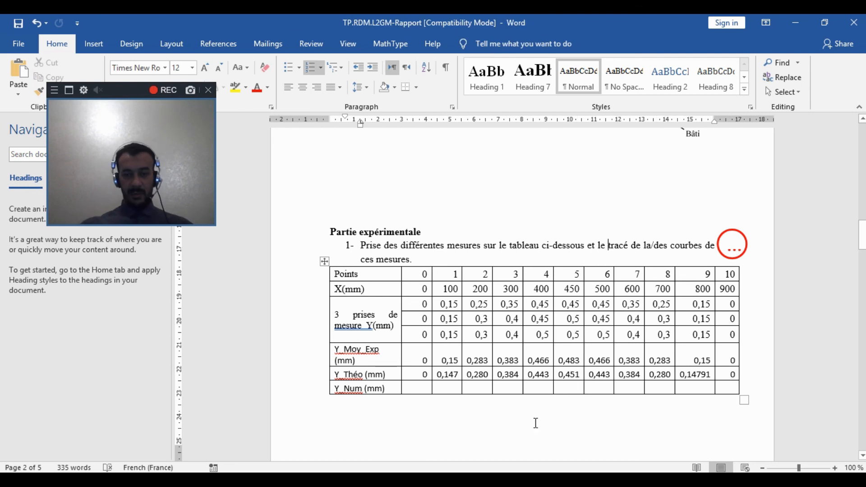
Step: Copy the F=10(N) caption from the "Prise de différentes mesures expérimentales" document and paste it as plain, centred text under the report's table
{"action": "left_click", "coordinate": [330, 450]}
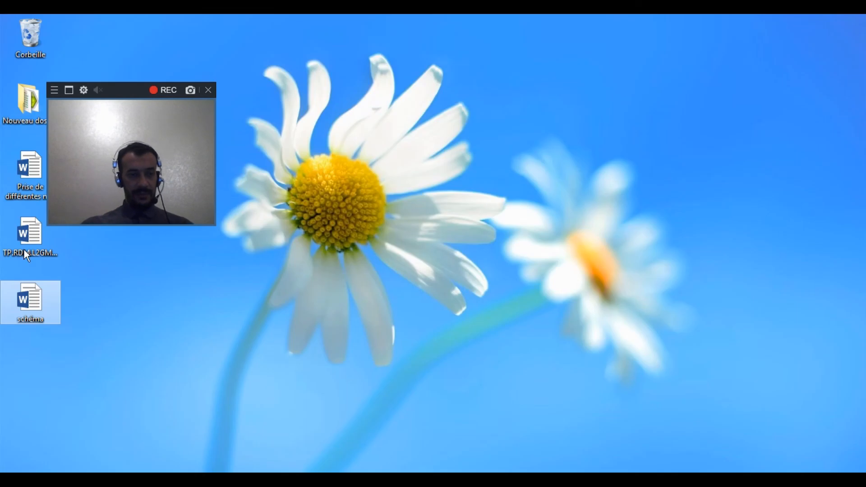
{"action": "left_click", "coordinate": [23, 177]}
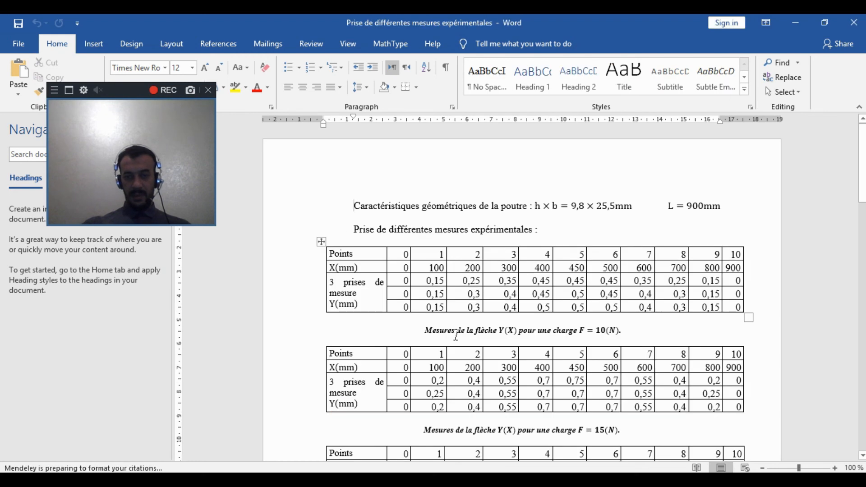
{"action": "triple_click", "coordinate": [453, 335]}
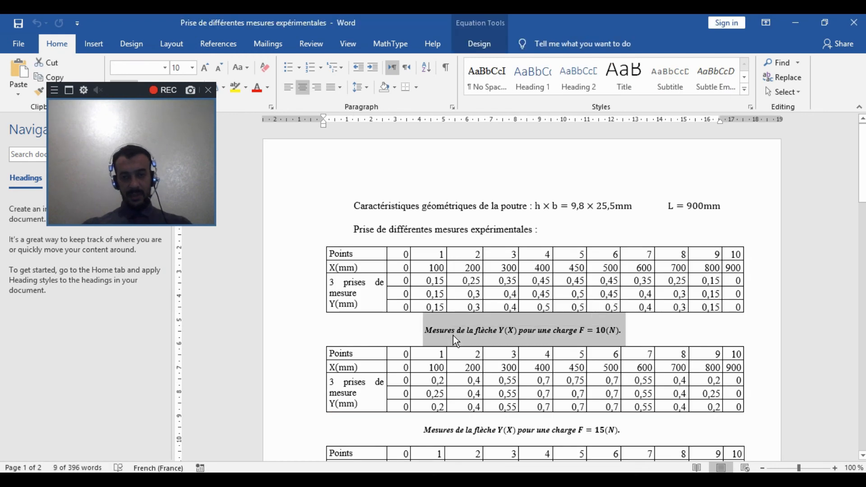
{"action": "left_click", "coordinate": [803, 20]}
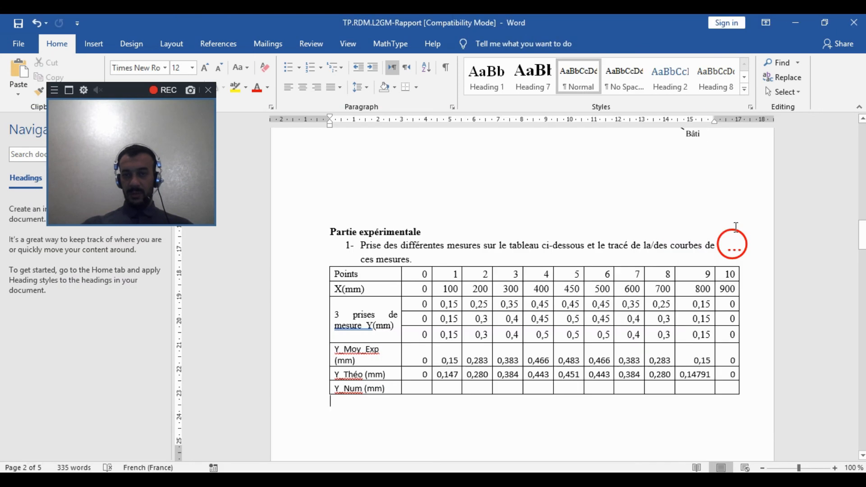
{"action": "right_click", "coordinate": [565, 427]}
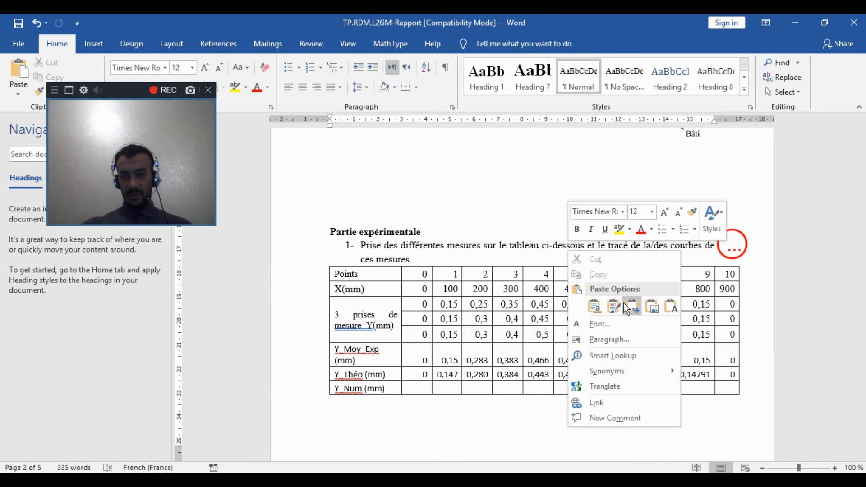
{"action": "key", "text": "Escape"}
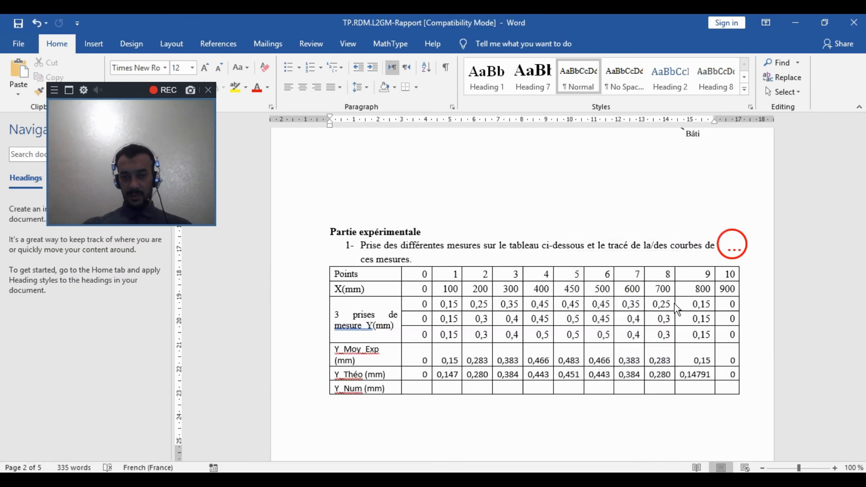
{"action": "type", "text": "Mesures de la flèche Y(X) pour une charge F=10(N)."}
{"action": "left_click", "coordinate": [302, 86]}
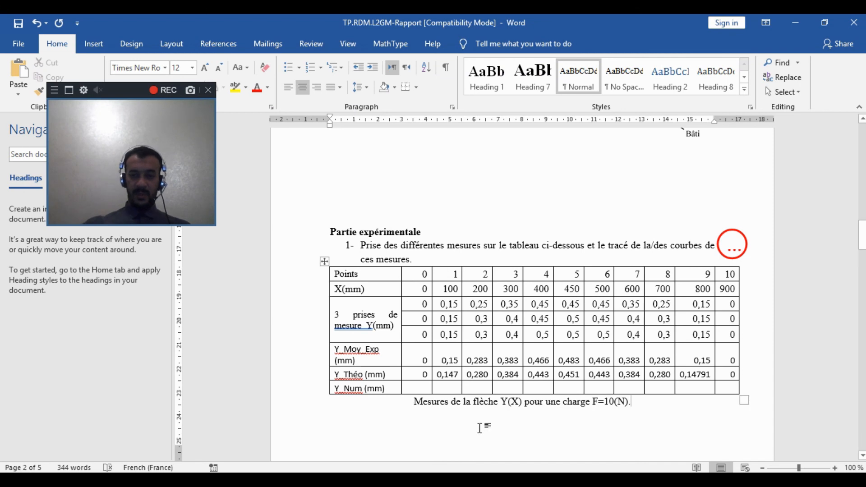
Step: Prefix the table caption with "Figure 1."
{"action": "left_click", "coordinate": [409, 399]}
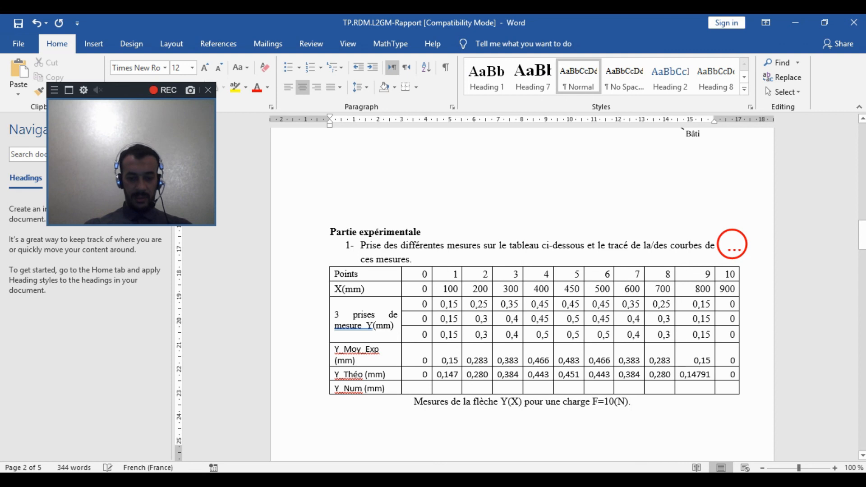
{"action": "type", "text": "Figure"}
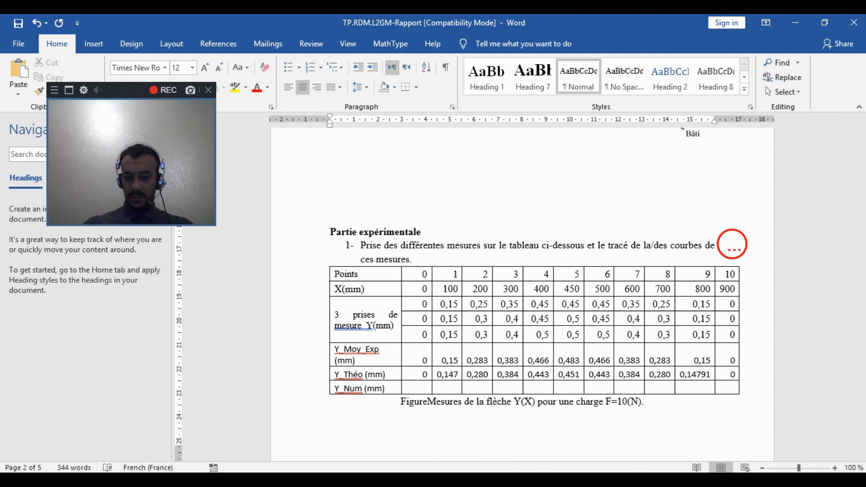
{"action": "type", "text": " 1."}
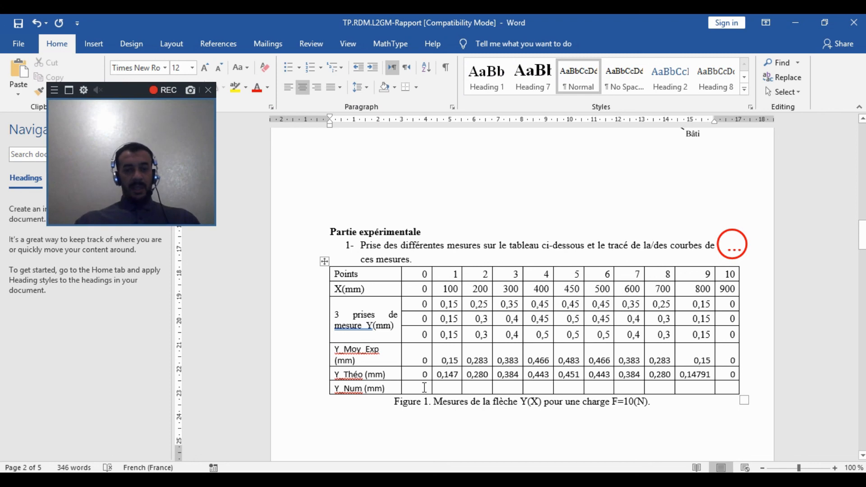
Step: Delete the dashed "Courbe expérimentale" placeholder box that follows the captioned table
{"action": "left_click_drag", "start_coordinate": [425, 387], "coordinate": [733, 390]}
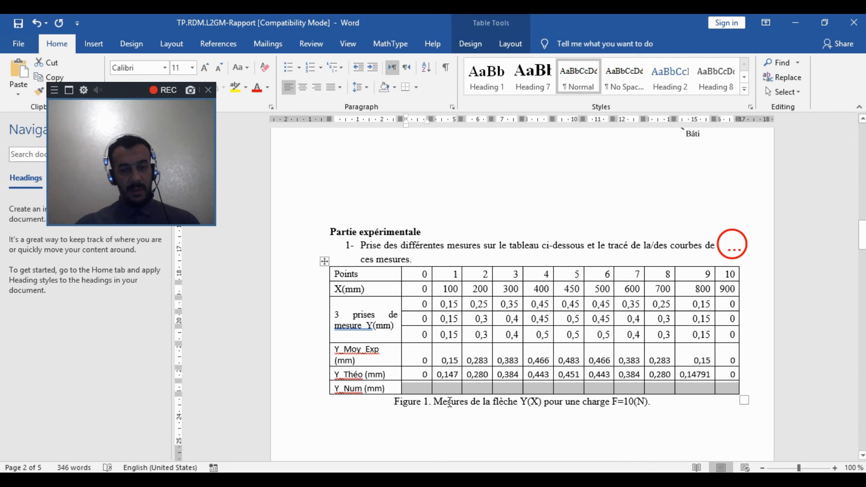
{"action": "scroll", "coordinate": [449, 402], "scroll_direction": "down", "scroll_amount": 3}
{"action": "scroll", "coordinate": [486, 342], "scroll_direction": "down", "scroll_amount": 15}
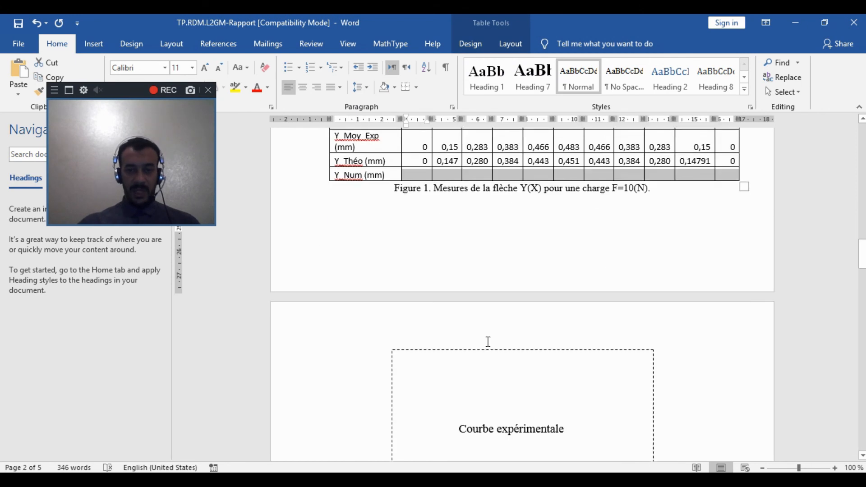
{"action": "scroll", "coordinate": [487, 345], "scroll_direction": "up", "scroll_amount": 3}
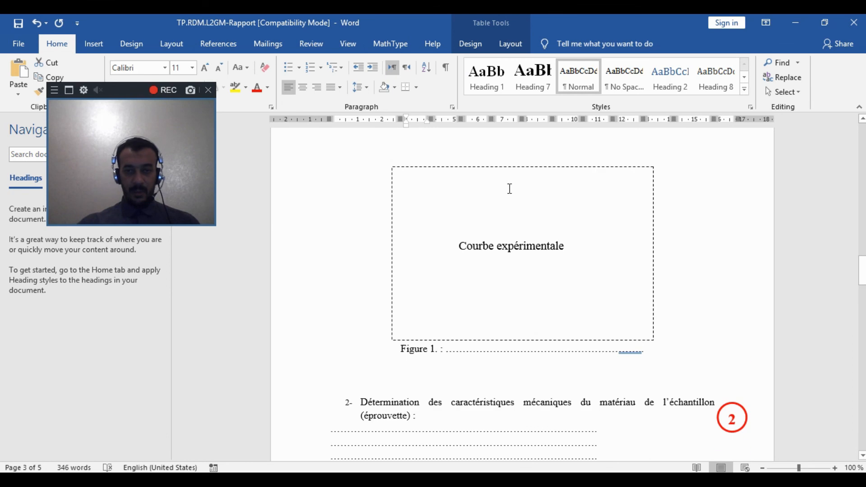
{"action": "left_click", "coordinate": [520, 171]}
{"action": "scroll", "coordinate": [514, 284], "scroll_direction": "down", "scroll_amount": 12}
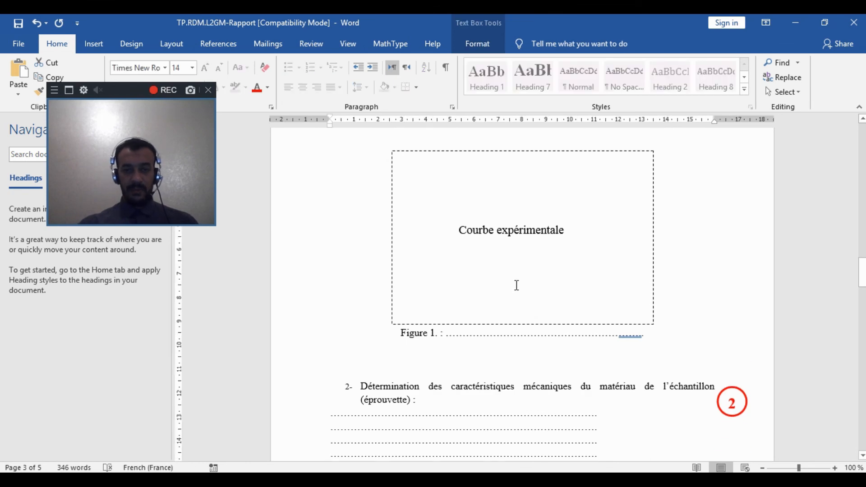
{"action": "scroll", "coordinate": [514, 292], "scroll_direction": "down", "scroll_amount": 8}
{"action": "scroll", "coordinate": [514, 295], "scroll_direction": "up", "scroll_amount": 6}
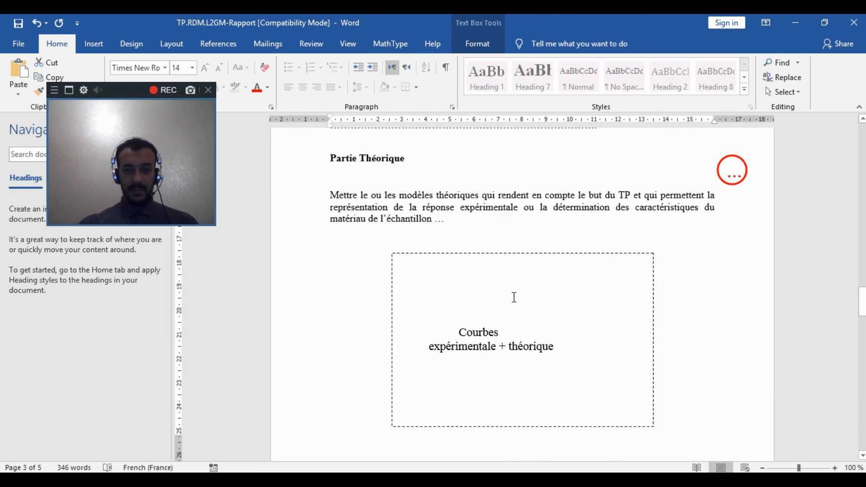
{"action": "scroll", "coordinate": [514, 298], "scroll_direction": "up", "scroll_amount": 20}
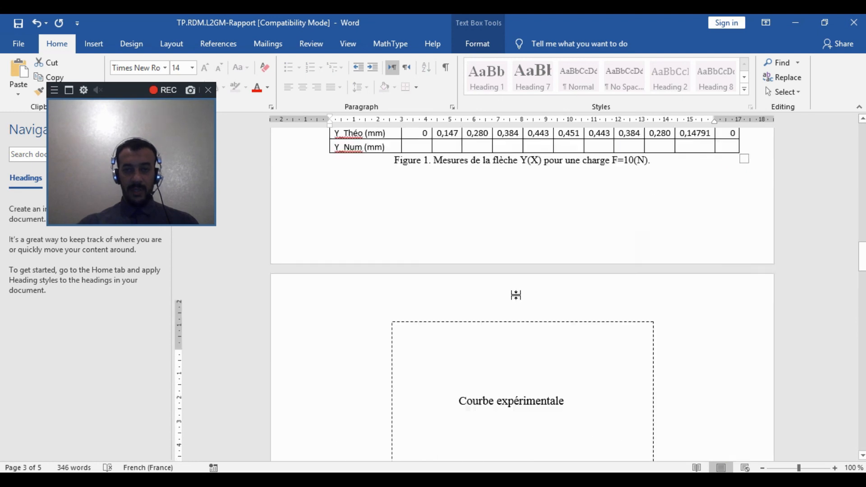
{"action": "scroll", "coordinate": [559, 267], "scroll_direction": "down", "scroll_amount": 7}
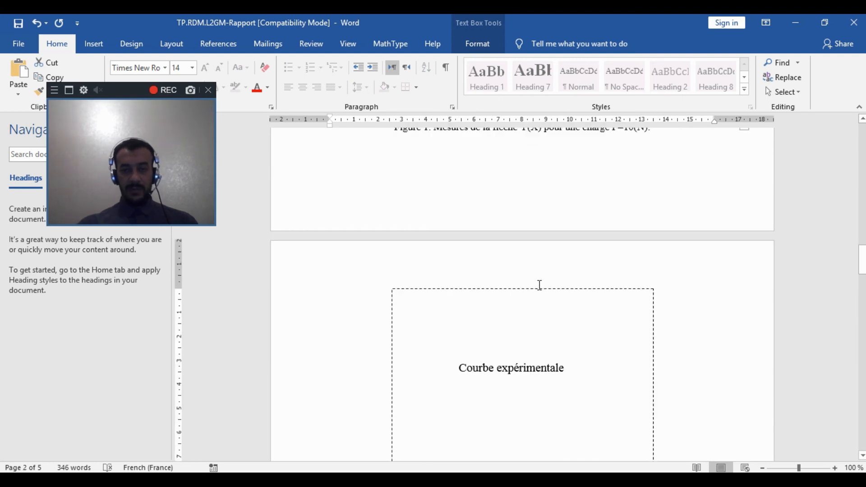
{"action": "key", "text": "Delete"}
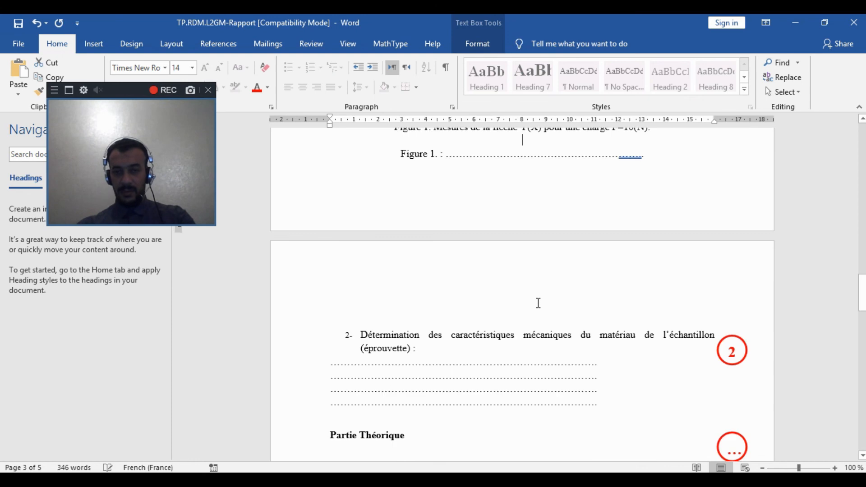
Step: Replace the first dotted line under section 2, the material's mechanical characteristics, with "E="
{"action": "scroll", "coordinate": [523, 309], "scroll_direction": "up", "scroll_amount": 3}
{"action": "scroll", "coordinate": [523, 309], "scroll_direction": "down", "scroll_amount": 3}
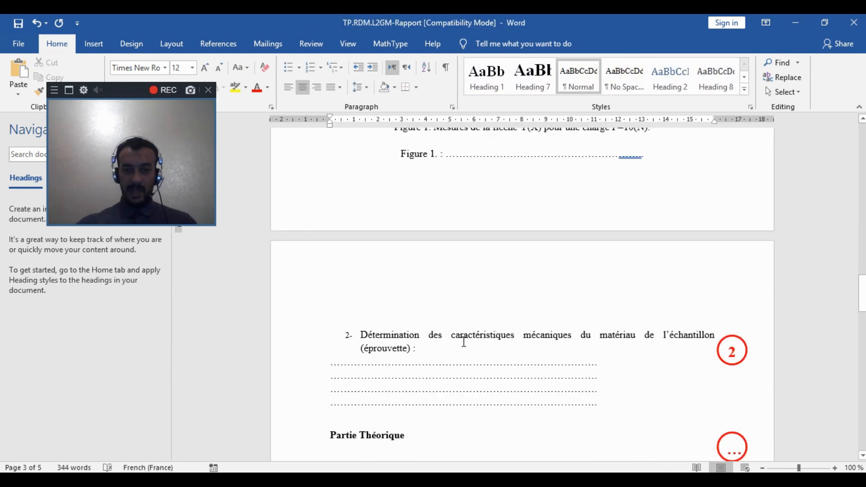
{"action": "triple_click", "coordinate": [428, 369]}
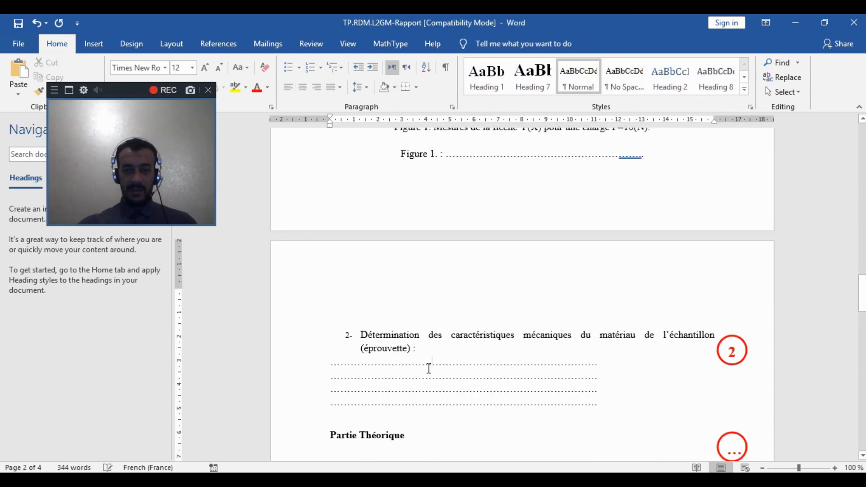
{"action": "type", "text": "E"}
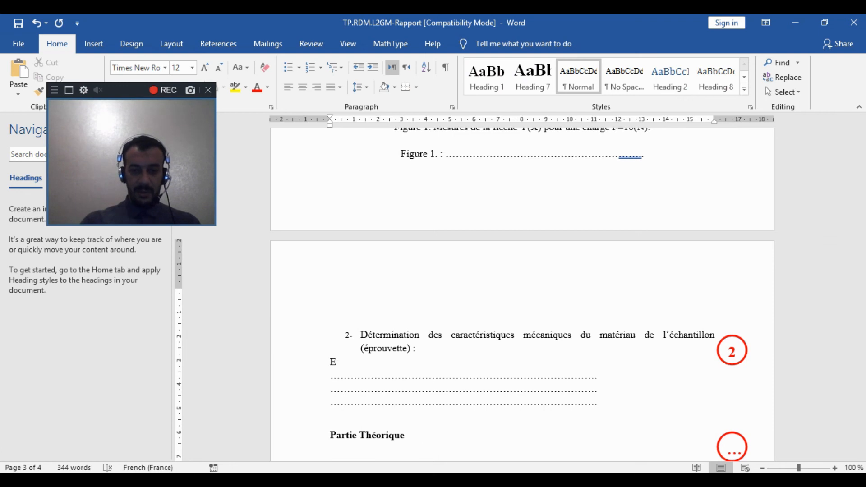
{"action": "type", "text": "="}
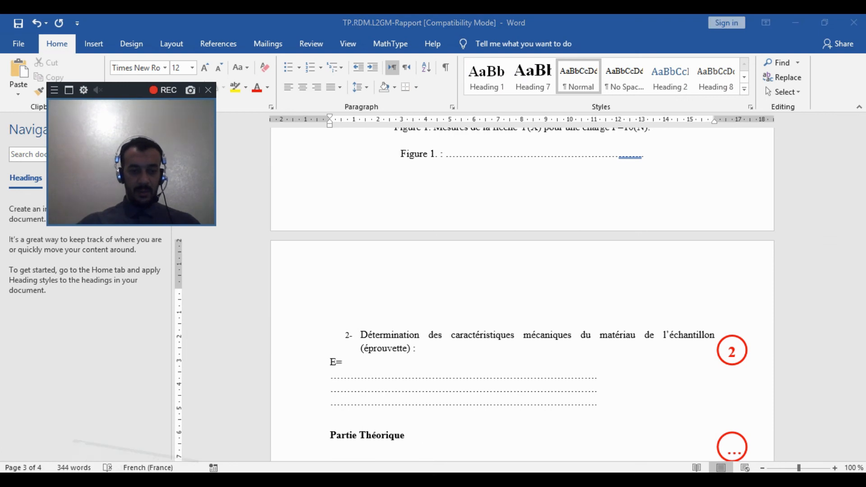
Step: Look up the average modulus on Sheet6 of the Excel workbook and complete the report's E line with "168314MPa" and a right arrow
{"action": "key", "text": "alt+Tab"}
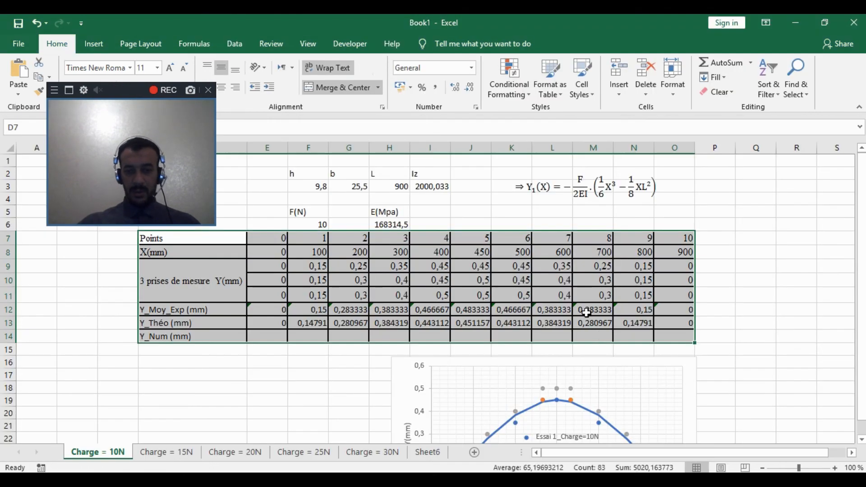
{"action": "left_click", "coordinate": [418, 456]}
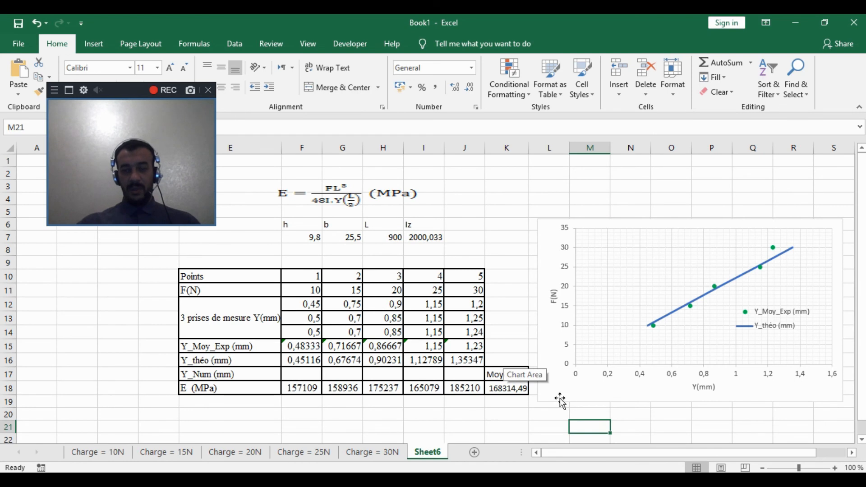
{"action": "left_click", "coordinate": [794, 23]}
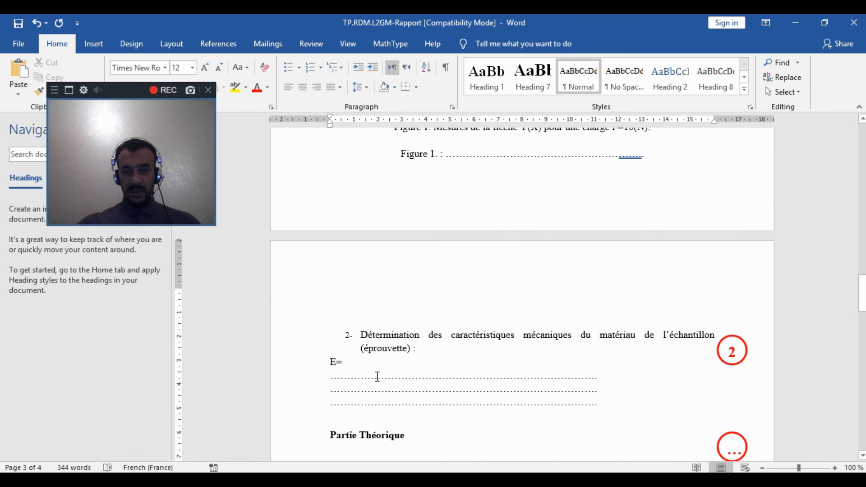
{"action": "type", "text": "168314"}
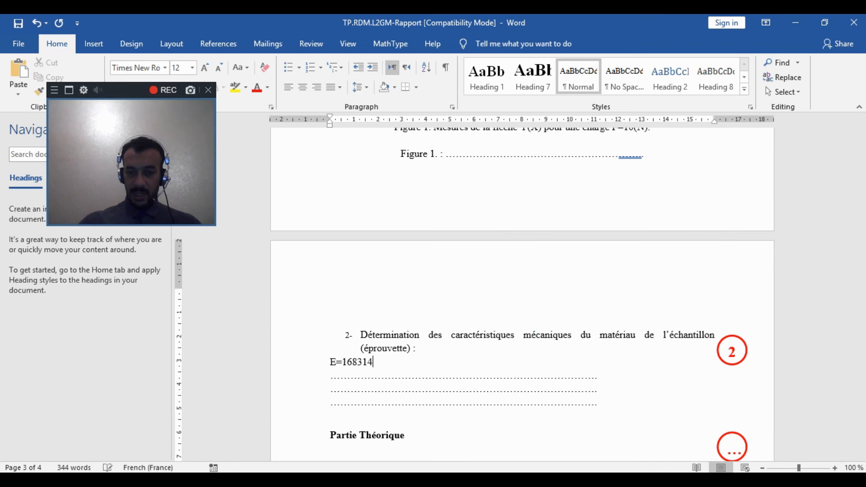
{"action": "type", "text": "MP"}
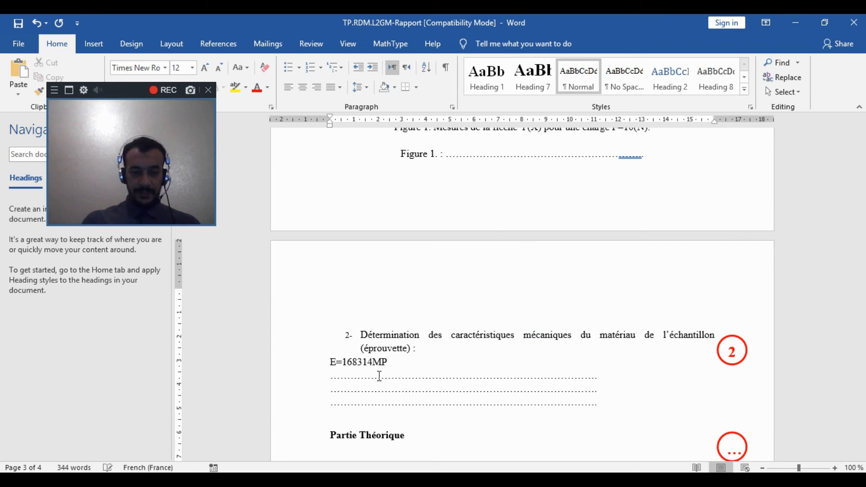
{"action": "type", "text": "a"}
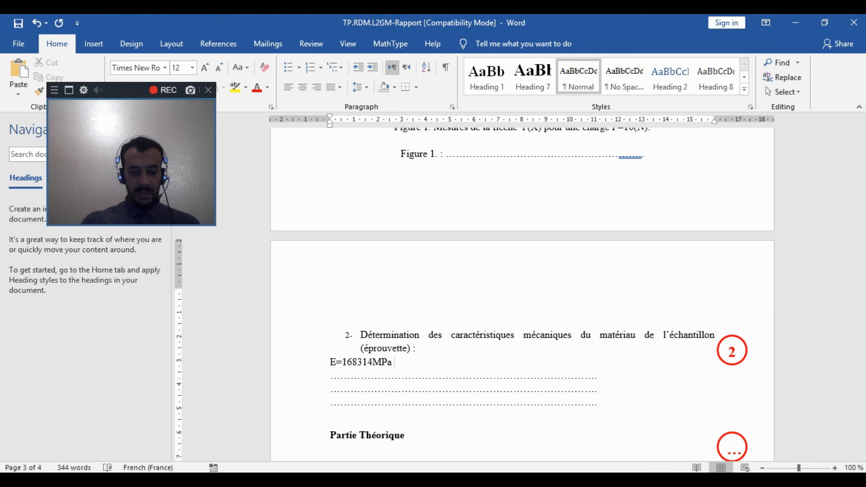
{"action": "type", "text": " -->"}
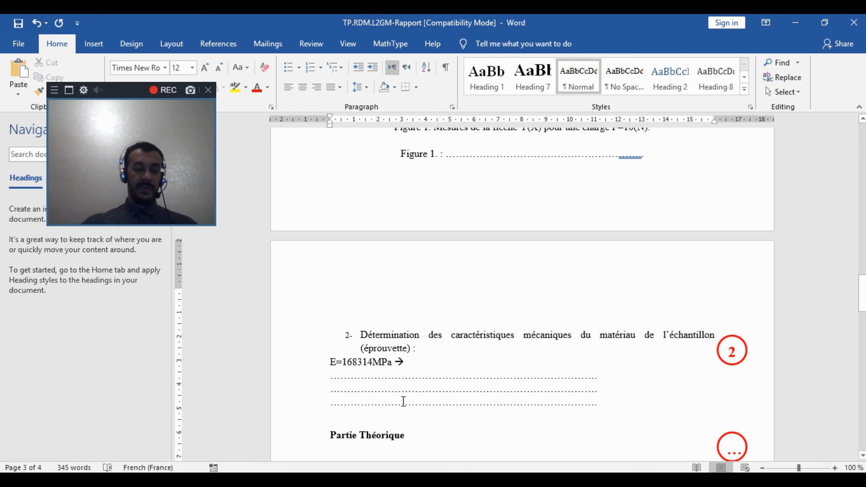
{"action": "double_click", "coordinate": [355, 361]}
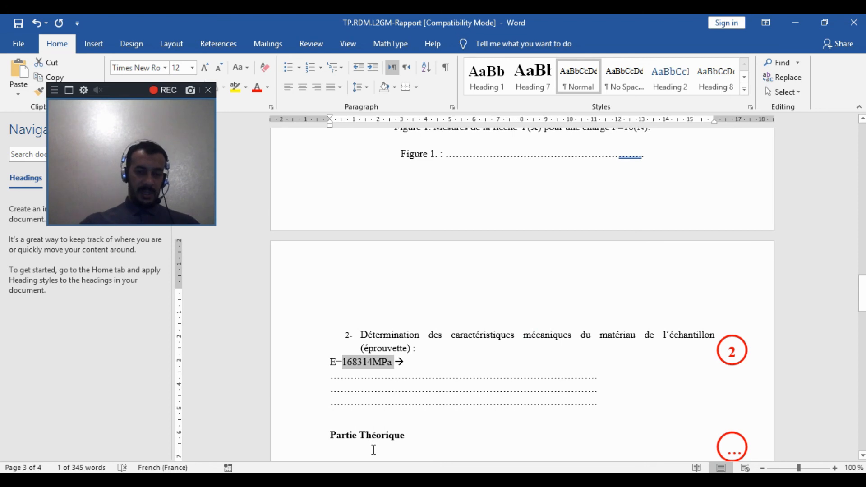
{"action": "left_click", "coordinate": [339, 374]}
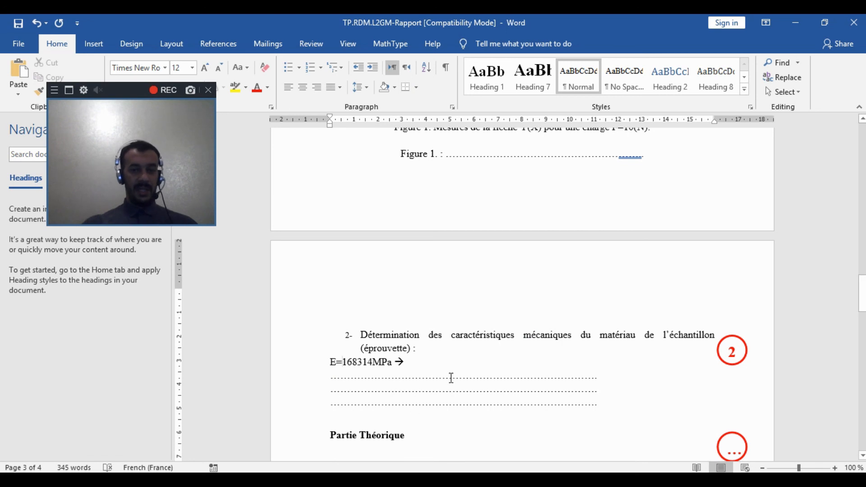
Step: Complete the E line in section 2 after the arrow with "matériau est une nuance d'acier"
{"action": "left_click", "coordinate": [463, 354]}
{"action": "left_click", "coordinate": [484, 367]}
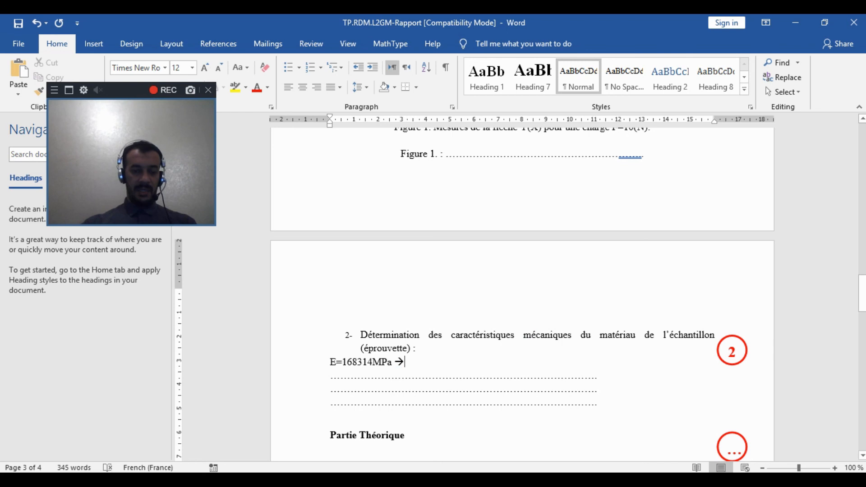
{"action": "type", "text": "matéri"}
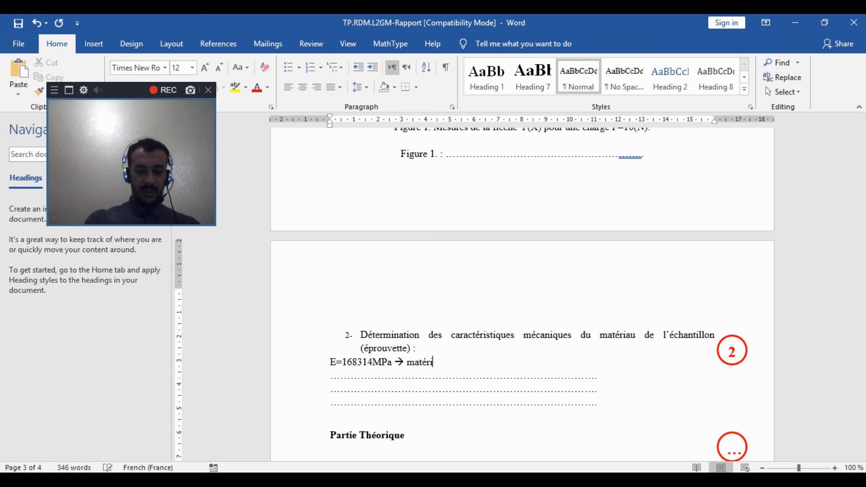
{"action": "type", "text": "au est"}
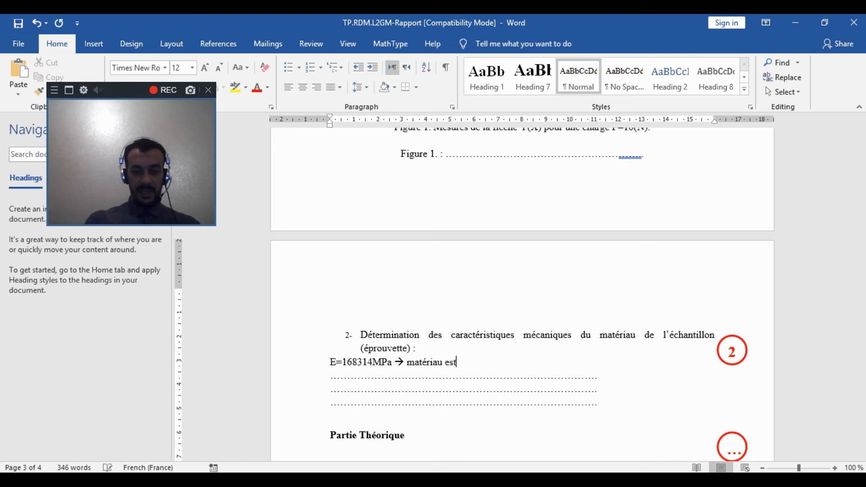
{"action": "type", "text": " l'"}
{"action": "type", "text": "une "}
{"action": "type", "text": "nuan"}
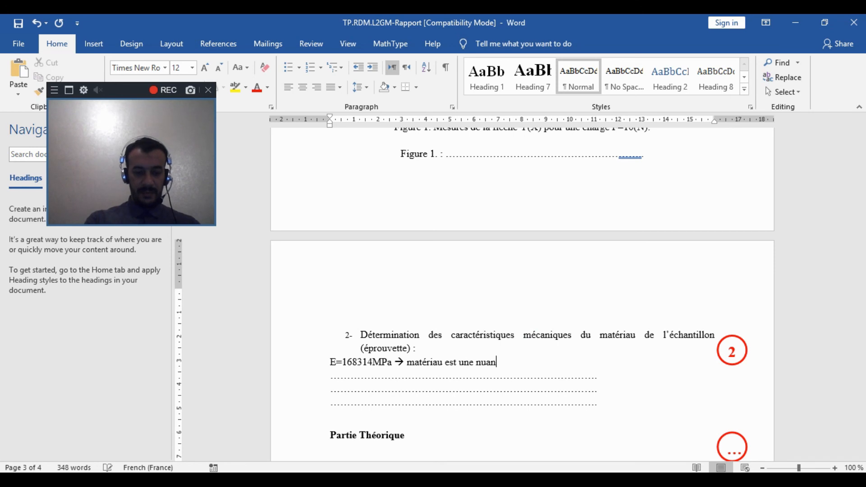
{"action": "type", "text": "ce d'acier"}
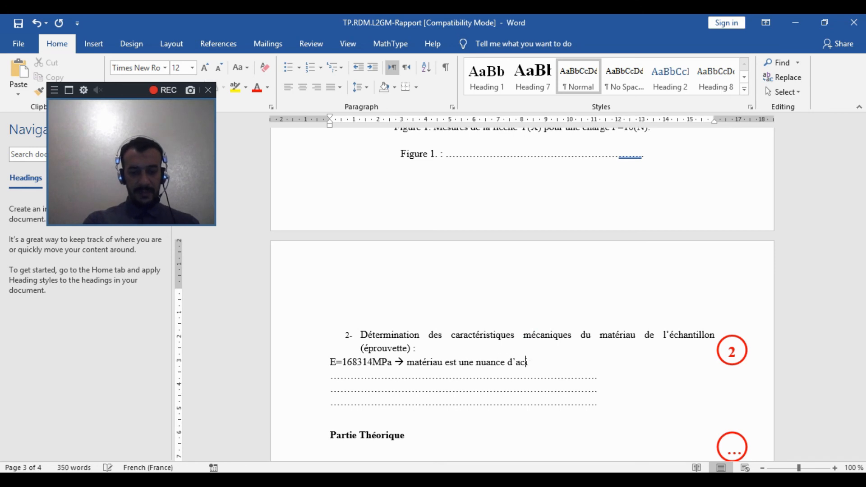
Step: Delete the dashed "Courbes expérimentale + théorique" placeholder box in the Partie Théorique section
{"action": "scroll", "coordinate": [487, 357], "scroll_direction": "down", "scroll_amount": 5}
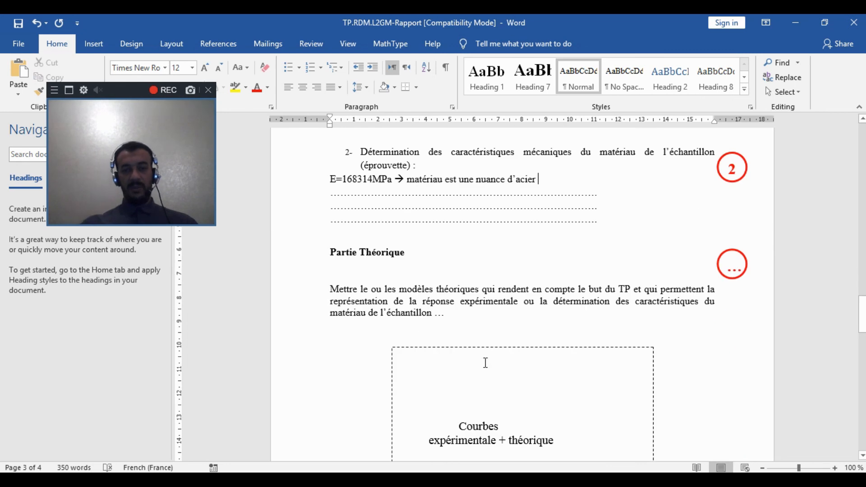
{"action": "left_click", "coordinate": [497, 350]}
{"action": "scroll", "coordinate": [497, 352], "scroll_direction": "down", "scroll_amount": 3}
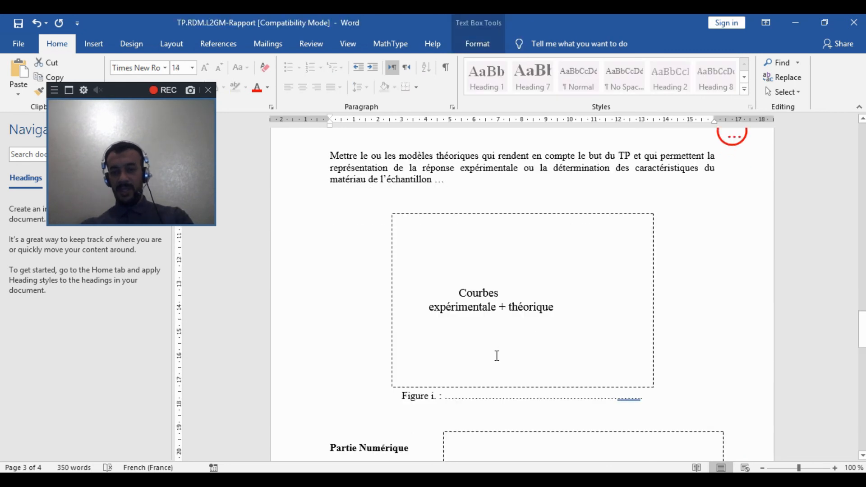
{"action": "key", "text": "Delete"}
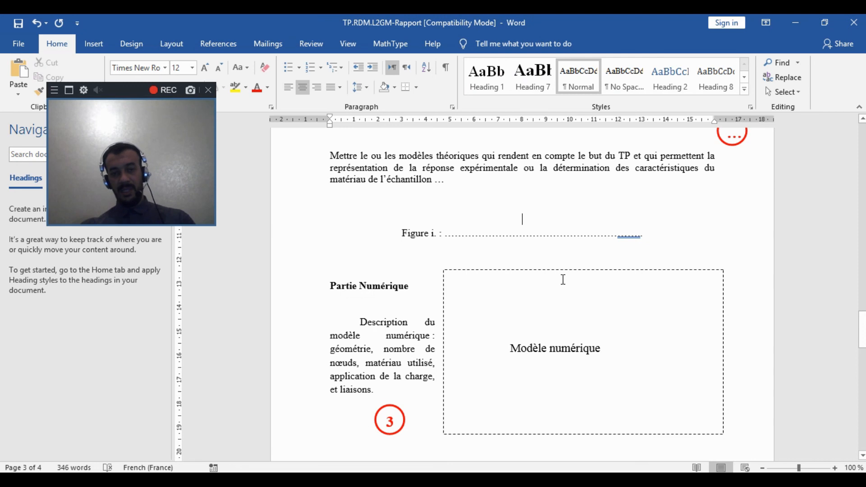
Step: Delete the dashed "Courbes expérimentale + théorique + numérique" placeholder box before the Conclusion
{"action": "scroll", "coordinate": [563, 279], "scroll_direction": "down", "scroll_amount": 10}
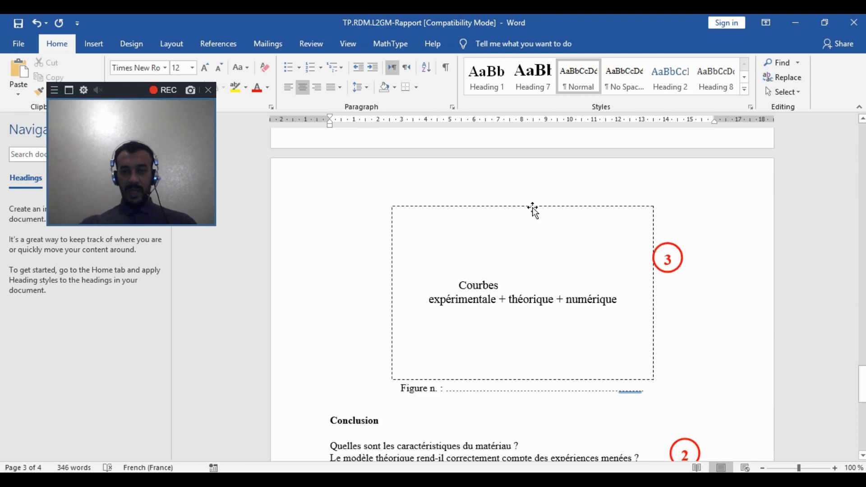
{"action": "left_click", "coordinate": [534, 210]}
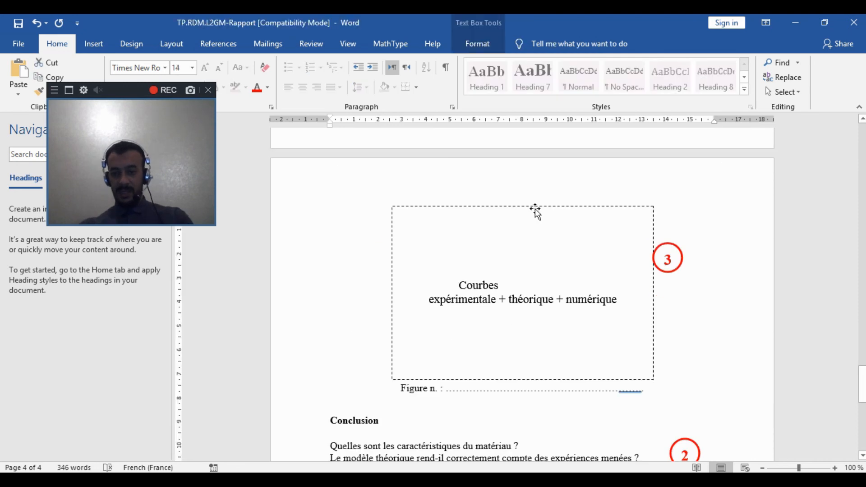
{"action": "key", "text": "Delete"}
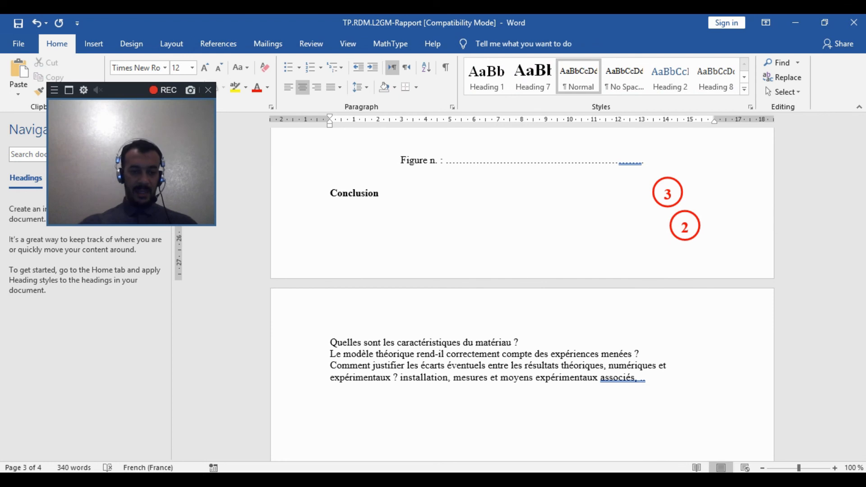
Step: Copy the deflection chart from the Excel sheet "Charge = 10N" and paste it above the "Figure n." caption in the Word report
{"action": "key", "text": "alt+Tab"}
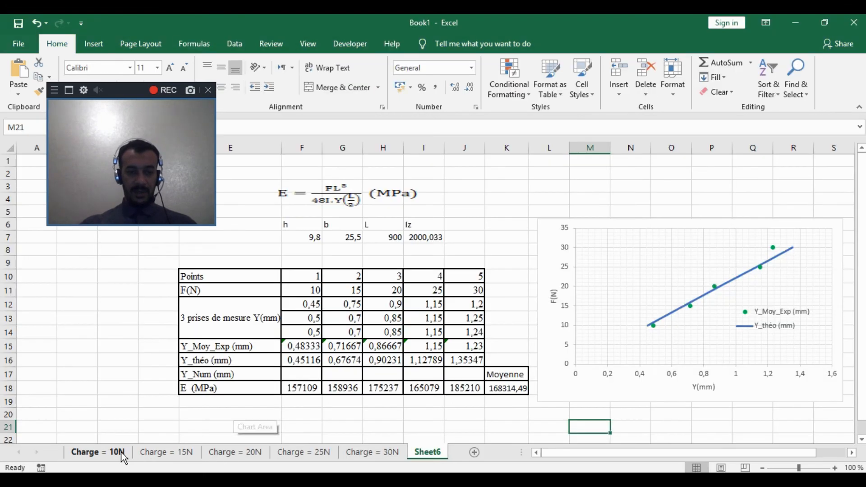
{"action": "left_click", "coordinate": [123, 455]}
{"action": "scroll", "coordinate": [469, 402], "scroll_direction": "down", "scroll_amount": 3}
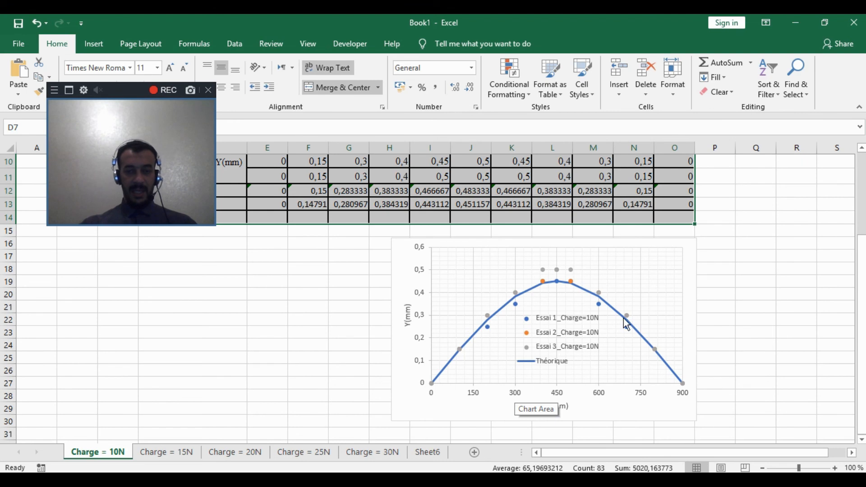
{"action": "left_click", "coordinate": [402, 286]}
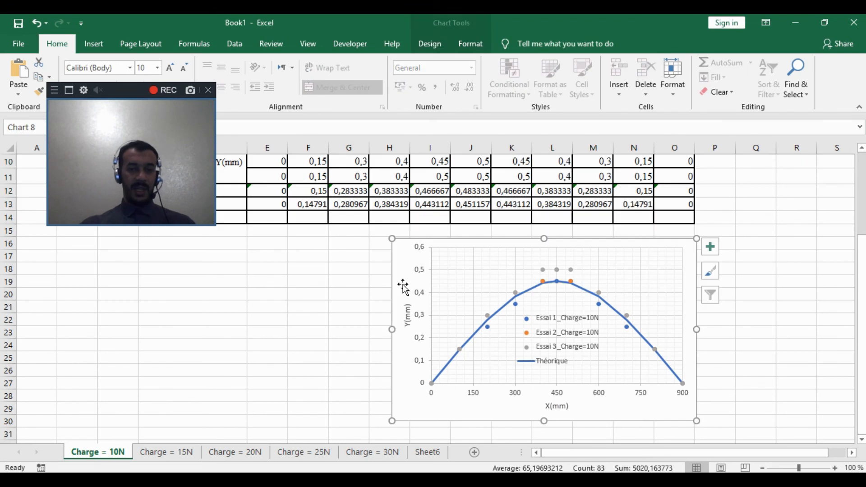
{"action": "mouse_move", "coordinate": [197, 460]}
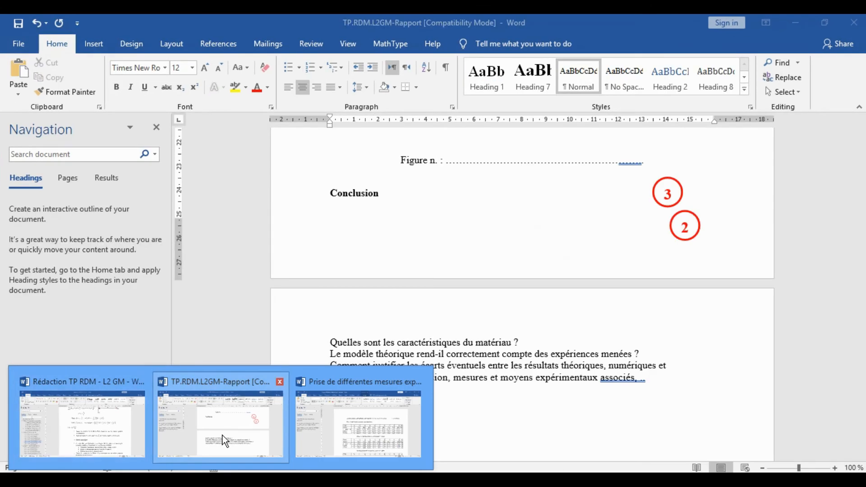
{"action": "left_click", "coordinate": [223, 435]}
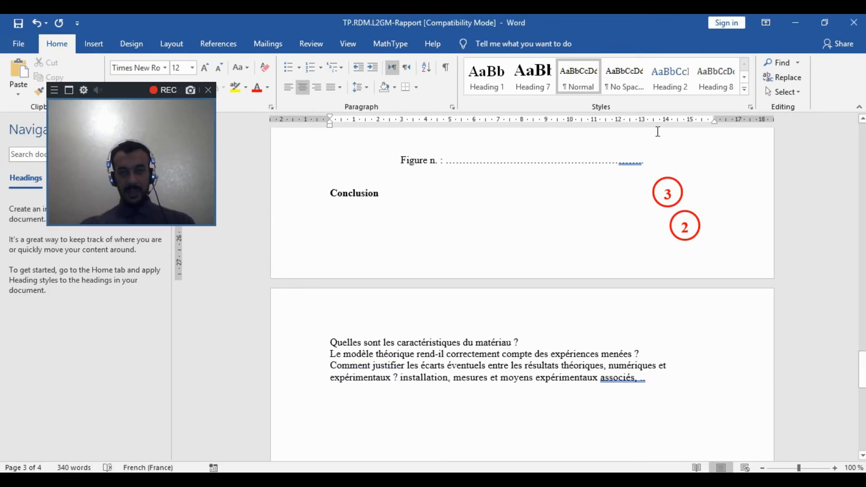
{"action": "key", "text": "ctrl+v"}
{"action": "scroll", "coordinate": [557, 295], "scroll_direction": "down", "scroll_amount": 3}
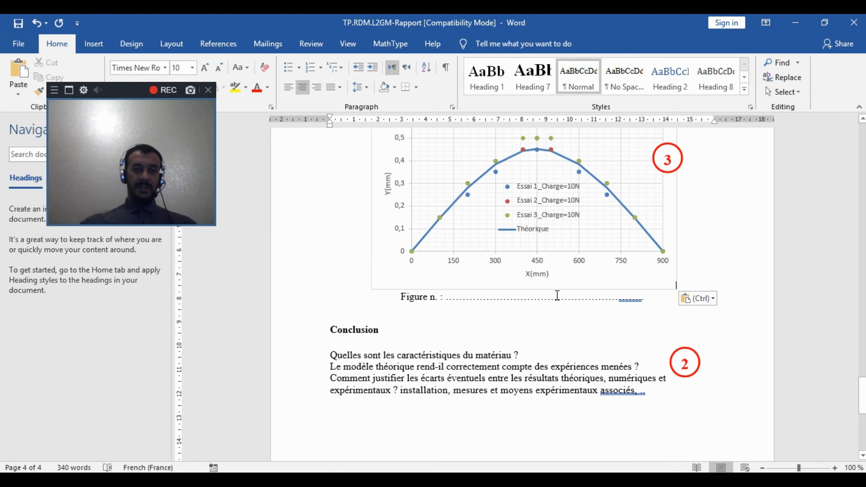